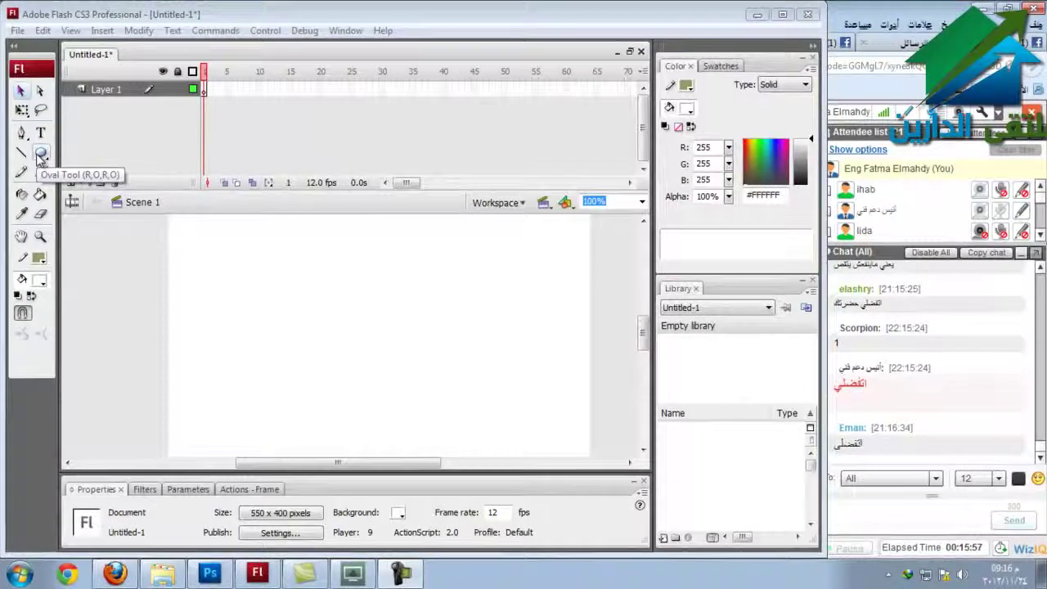
# Draw a wide rectangle in the upper-left area of the stage on frame 1 with the Rectangle tool.
pyautogui.click(41, 155)
pyautogui.click(20, 90)
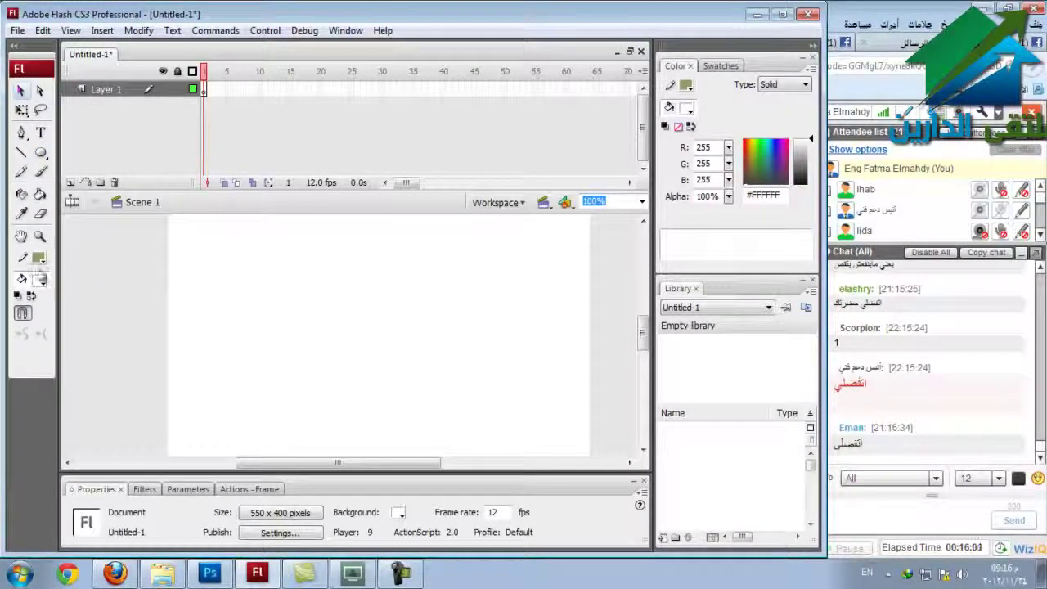
pyautogui.click(45, 155)
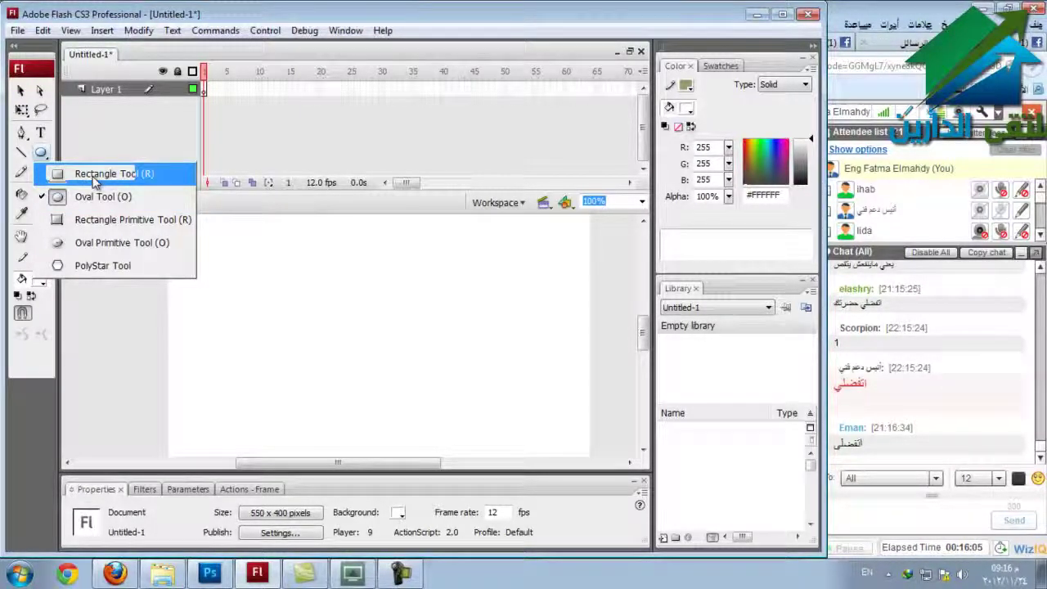
pyautogui.click(95, 180)
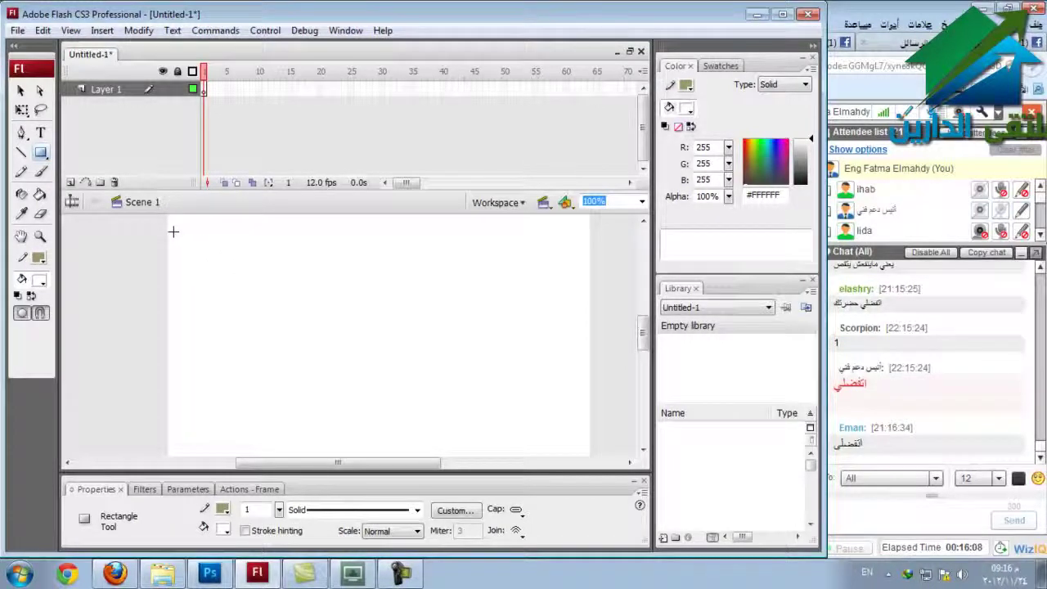
pyautogui.moveTo(173, 232)
pyautogui.mouseDown()
pyautogui.moveTo(308, 315)
pyautogui.moveTo(372, 328)
pyautogui.mouseUp()
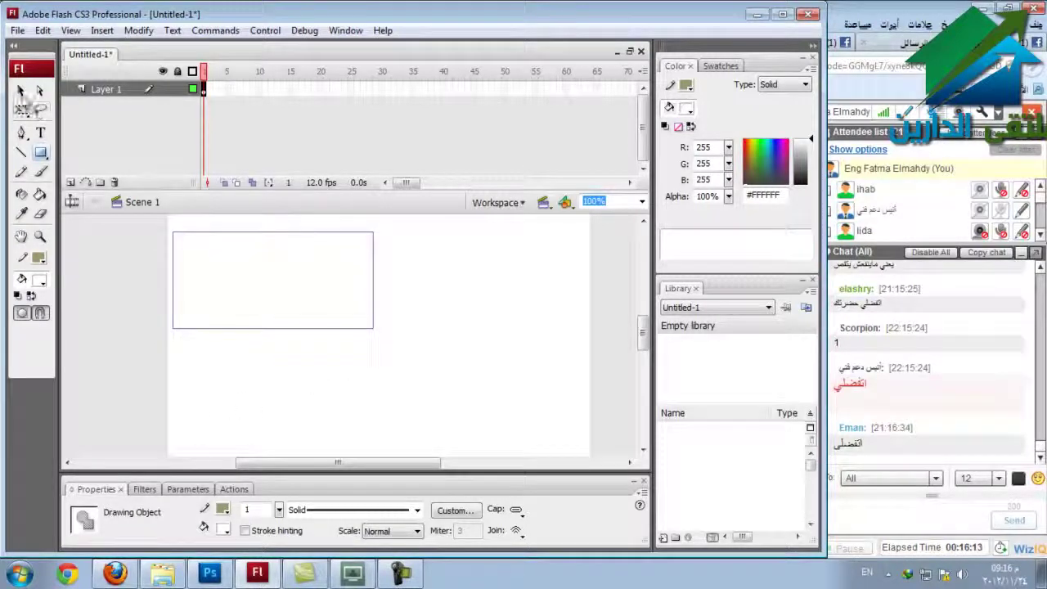
pyautogui.click(21, 92)
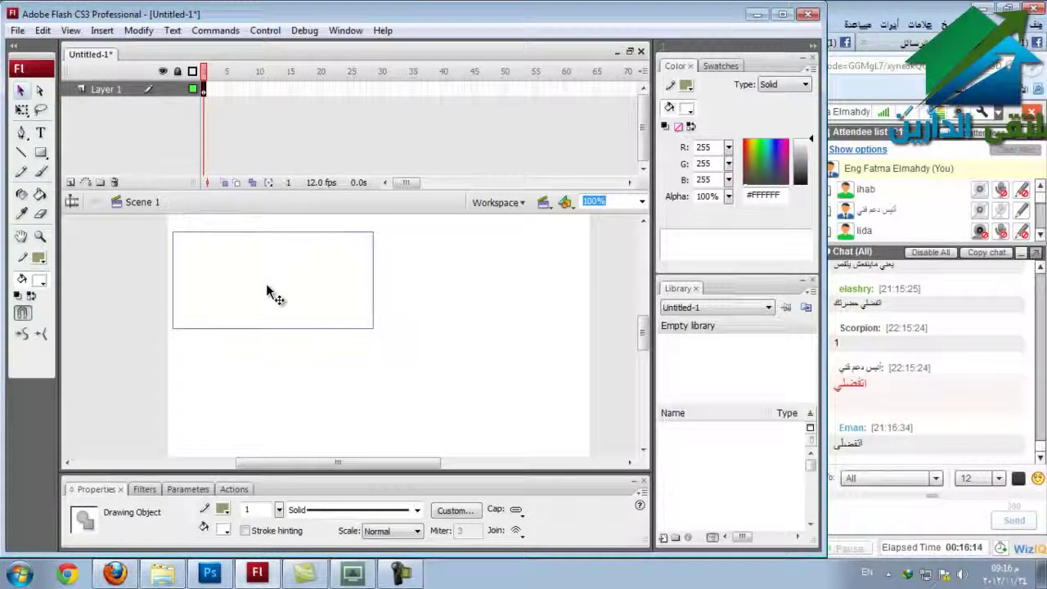
# Set the rectangle's fill colour to dark navy #000033.
pyautogui.click(222, 530)
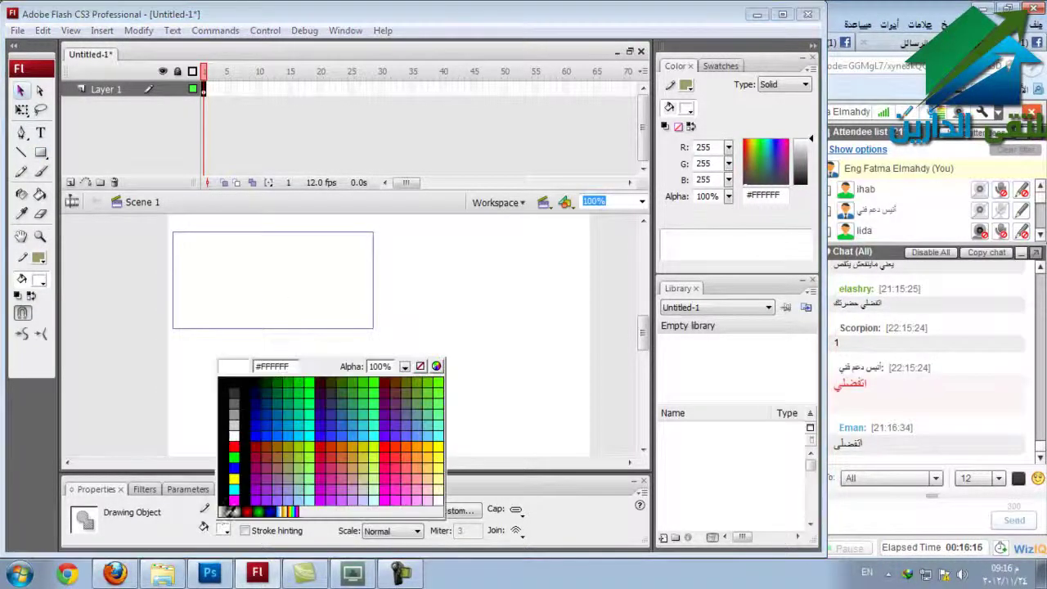
pyautogui.click(263, 400)
pyautogui.click(222, 528)
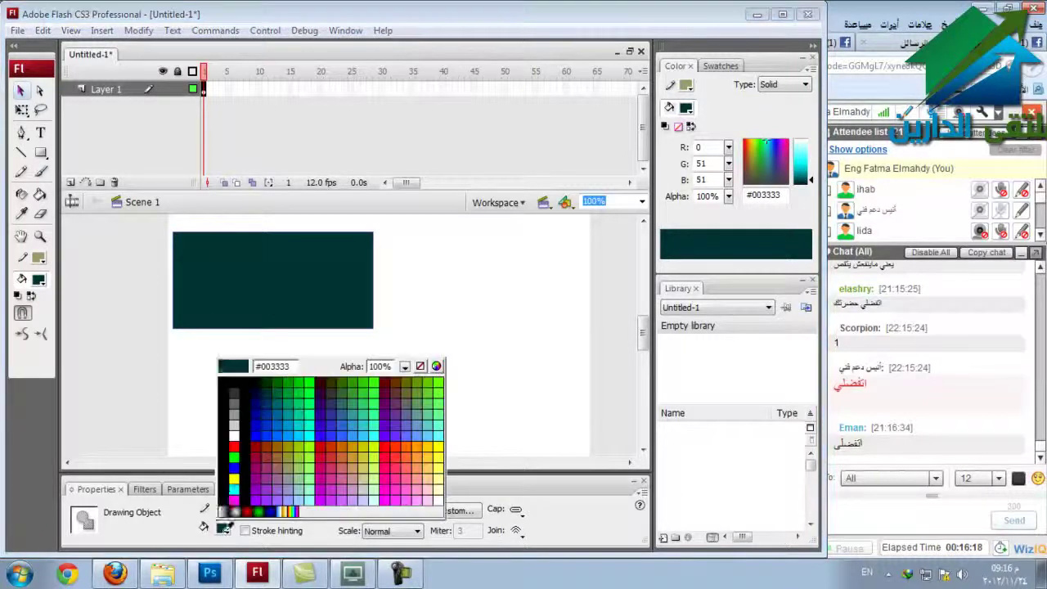
pyautogui.click(254, 383)
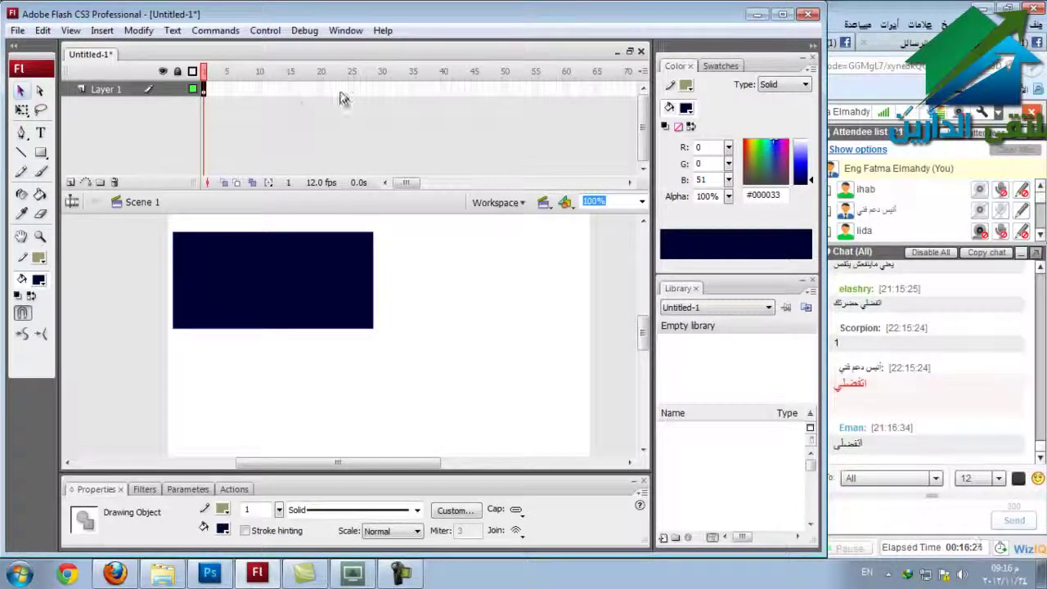
# Check the rectangle's keyframe at frame 1, test the movie, and close the preview.
pyautogui.click(203, 90)
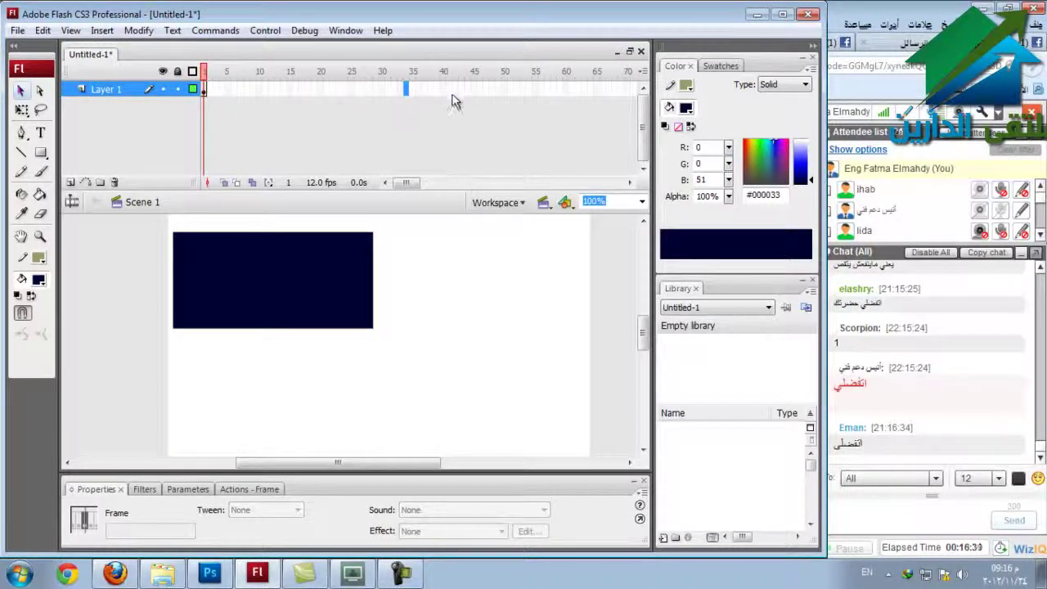
pyautogui.click(204, 90)
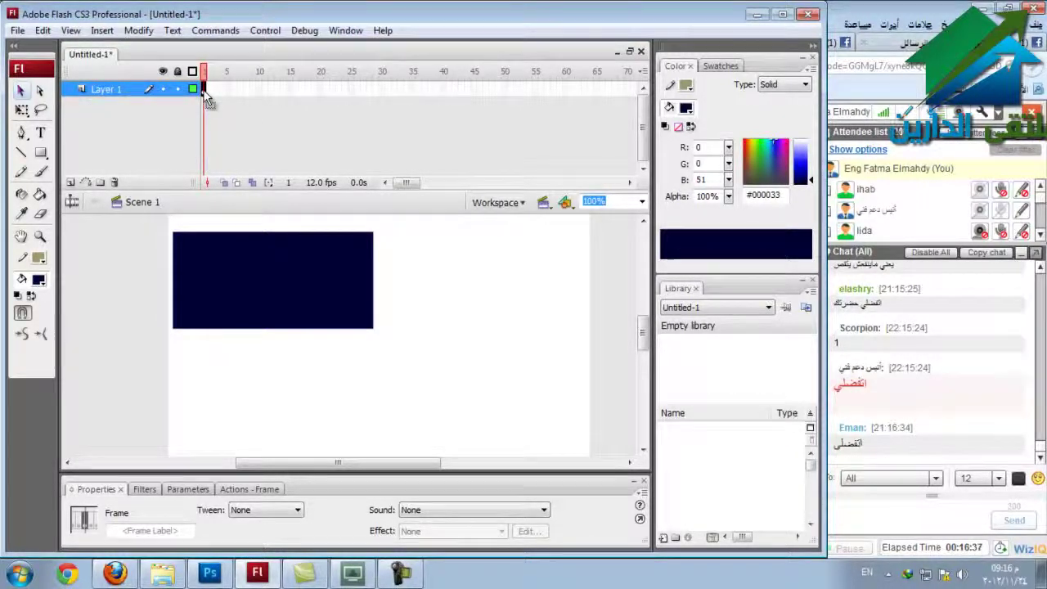
pyautogui.click(147, 314)
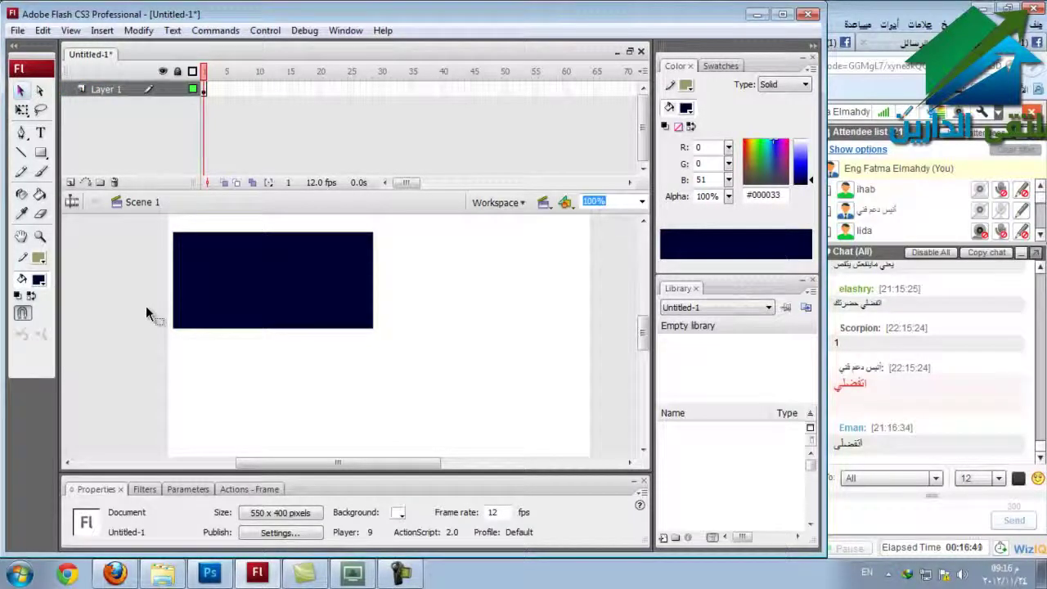
pyautogui.hotkey('ctrl', 'Return')
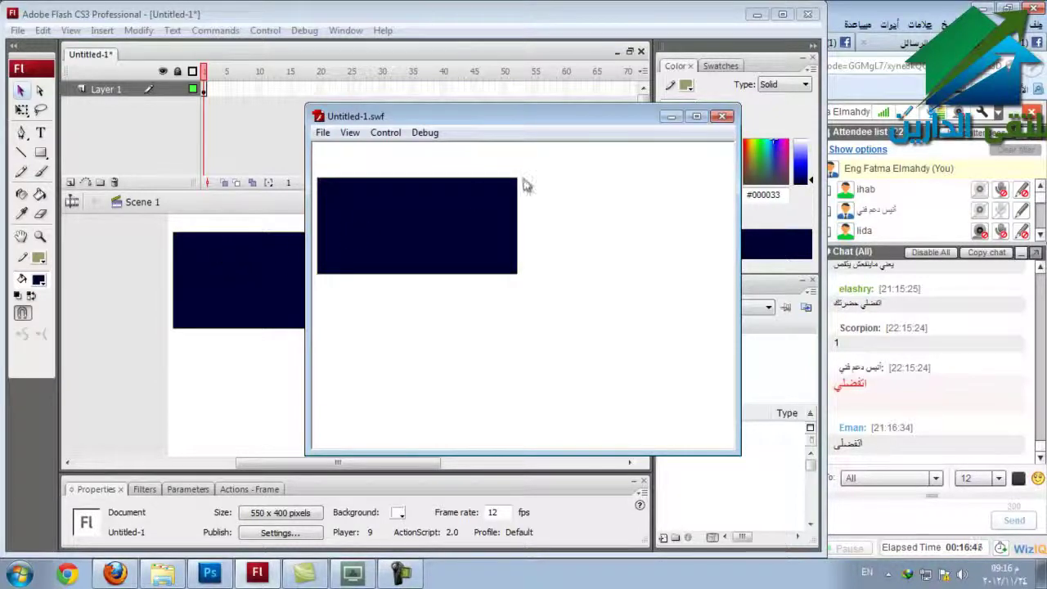
pyautogui.click(722, 118)
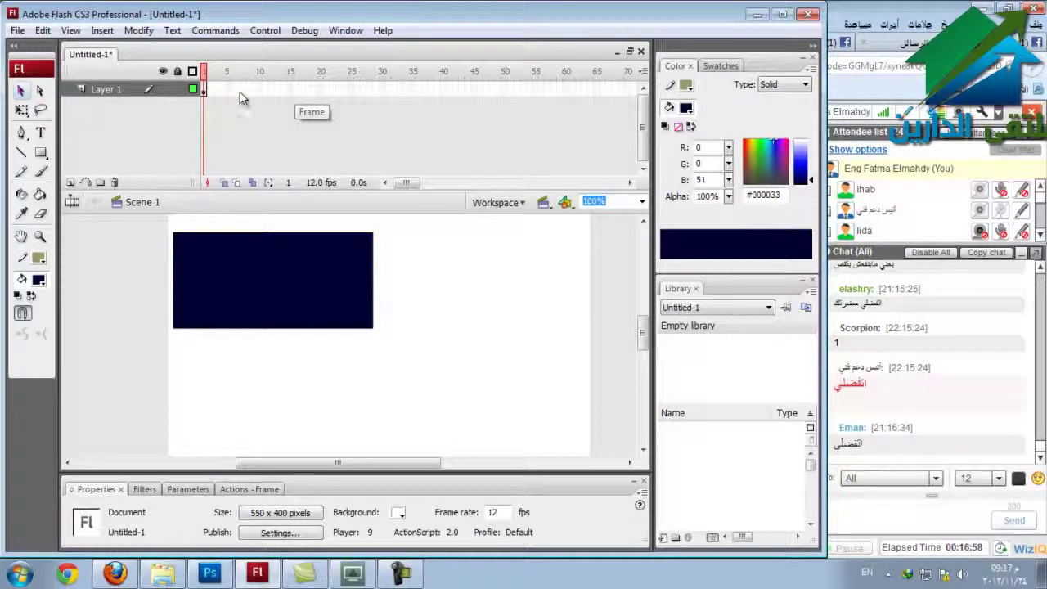
# Insert a regular frame at frame 2 and a keyframe at frame 3 on Layer 1.
pyautogui.rightClick(211, 93)
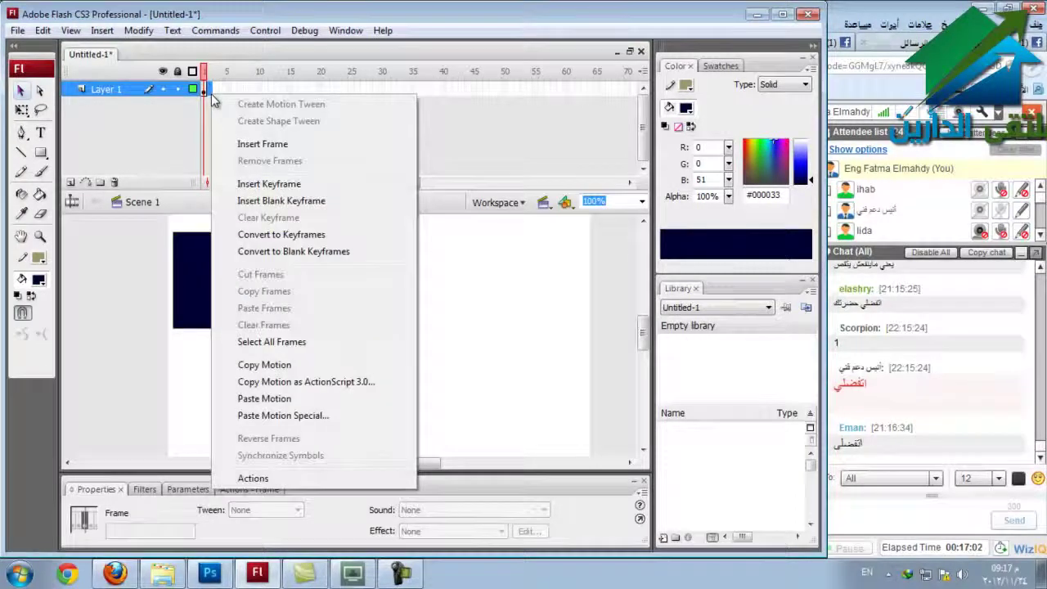
pyautogui.click(258, 154)
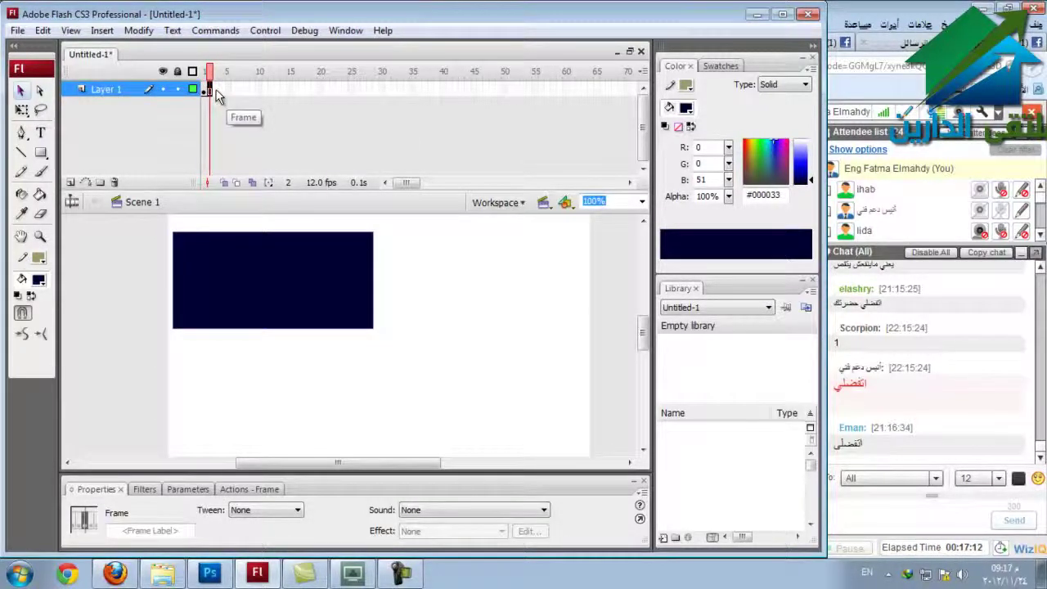
pyautogui.rightClick(214, 90)
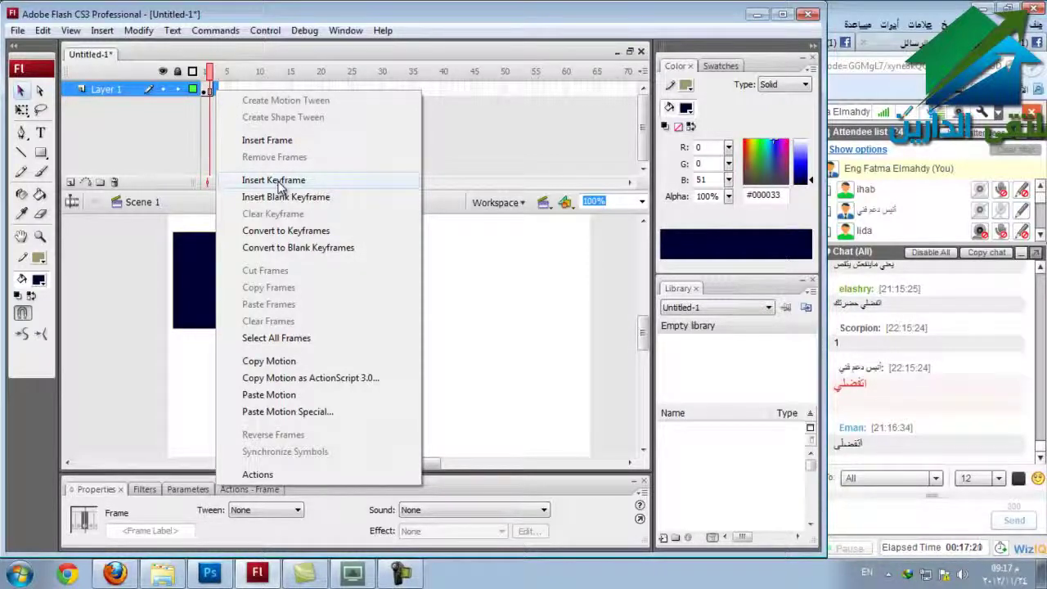
pyautogui.click(278, 186)
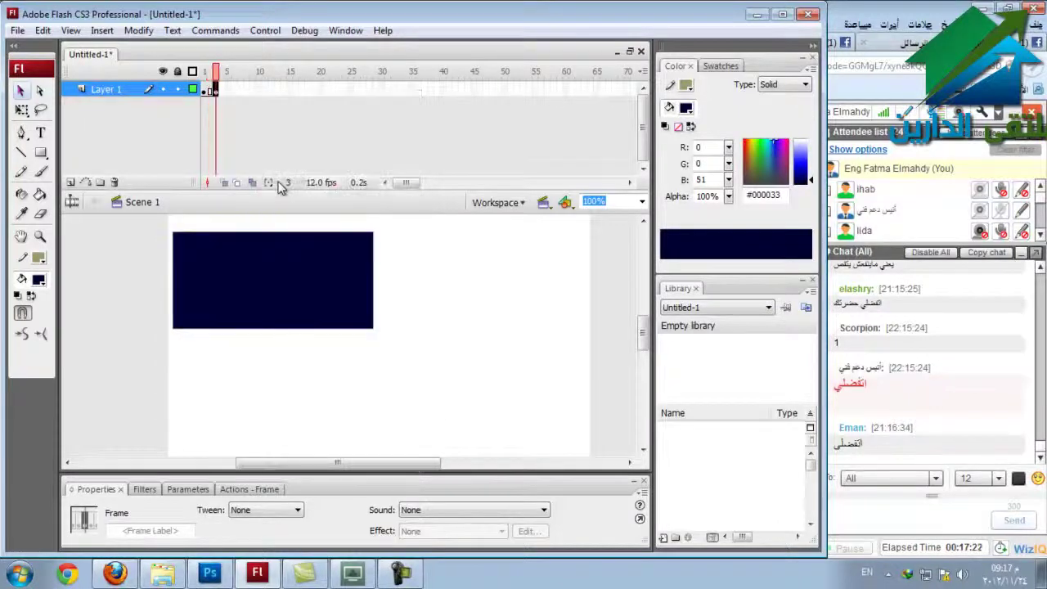
# On the frame 3 keyframe, draw a circle with the Oval tool to the right of the rectangle, and deselect it.
pyautogui.click(205, 90)
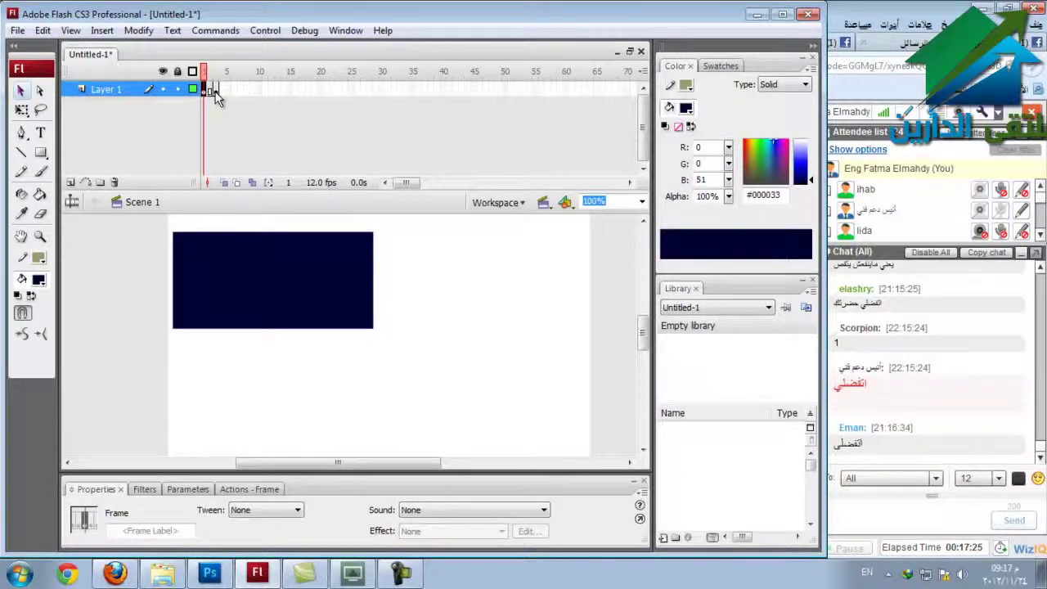
pyautogui.click(216, 90)
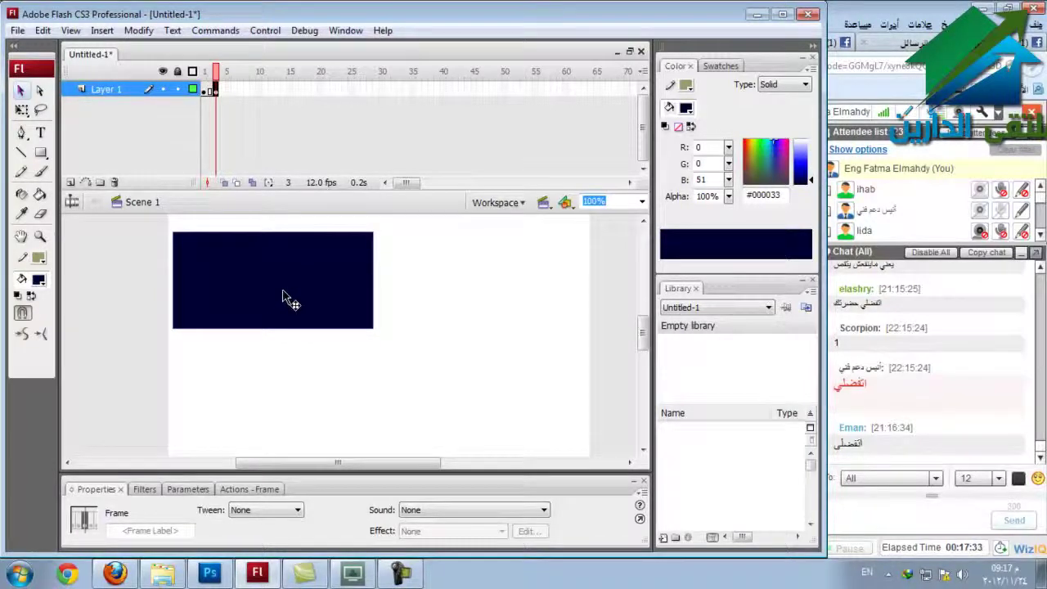
pyautogui.moveTo(47, 158); pyautogui.dragTo(95, 206)
pyautogui.moveTo(431, 263)
pyautogui.mouseDown()
pyautogui.moveTo(556, 374)
pyautogui.moveTo(572, 405)
pyautogui.mouseUp()
pyautogui.click(19, 90)
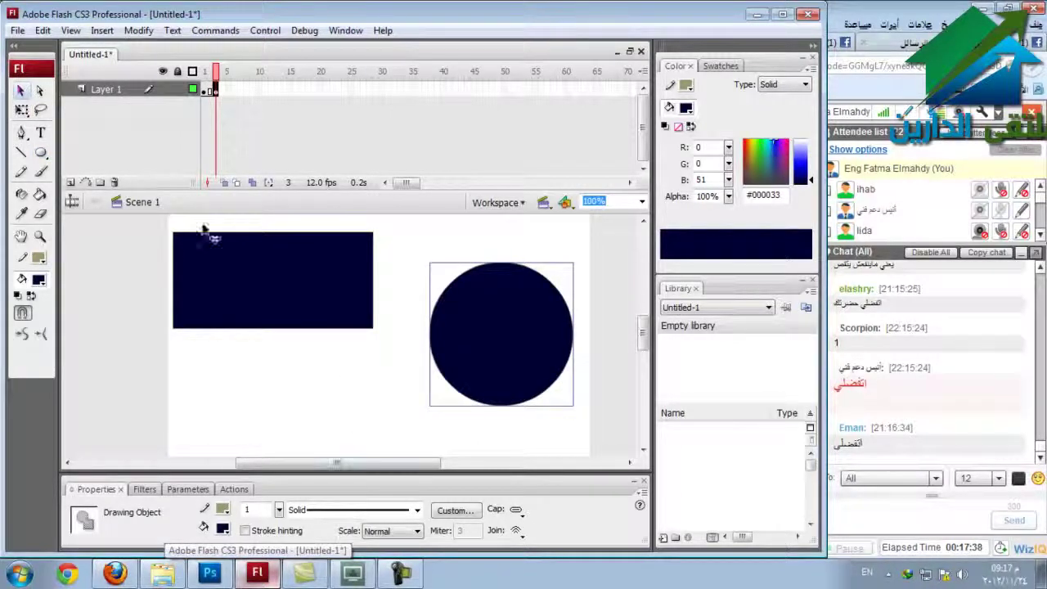
pyautogui.click(117, 329)
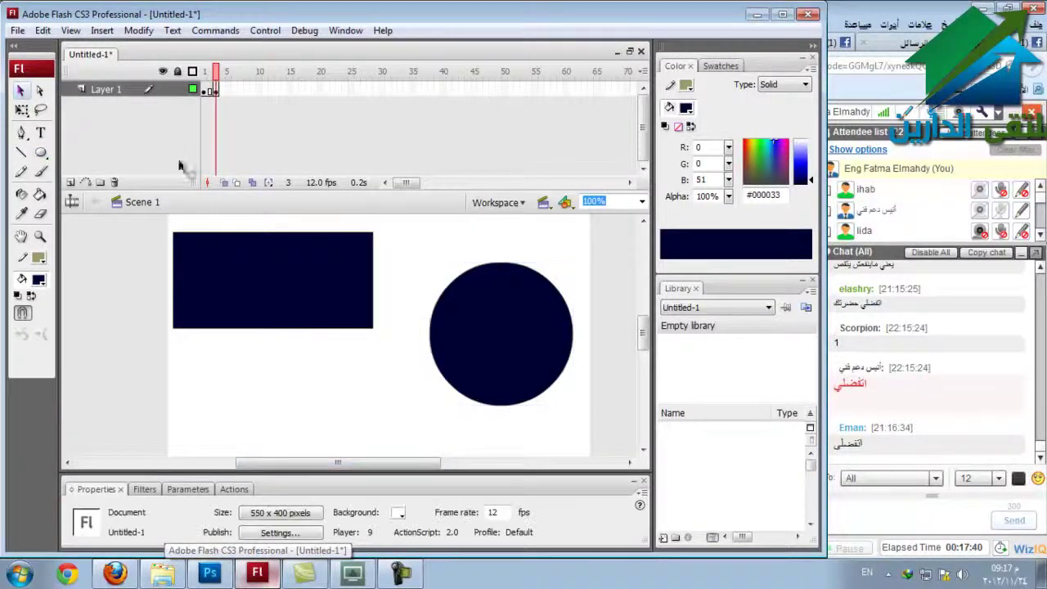
# Compare the contents of frames 1 and 3, test the movie, and close the preview.
pyautogui.click(204, 90)
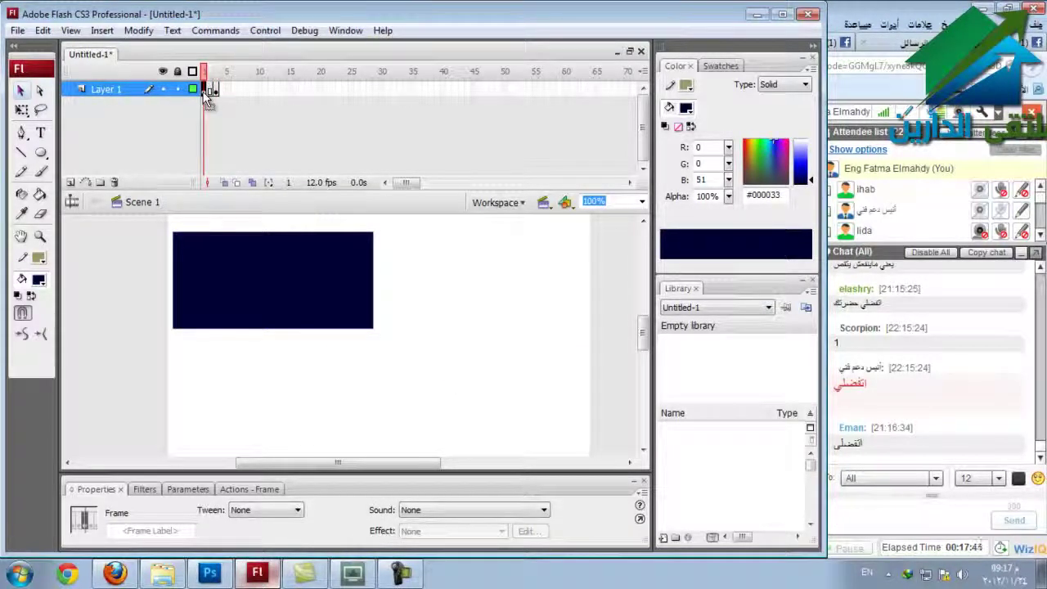
pyautogui.click(217, 90)
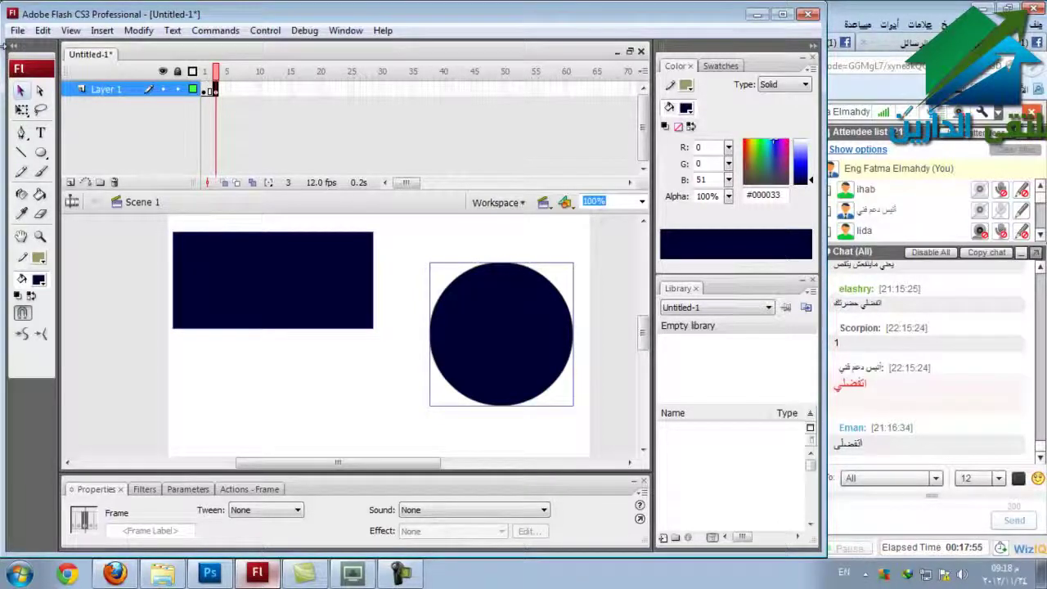
pyautogui.click(117, 266)
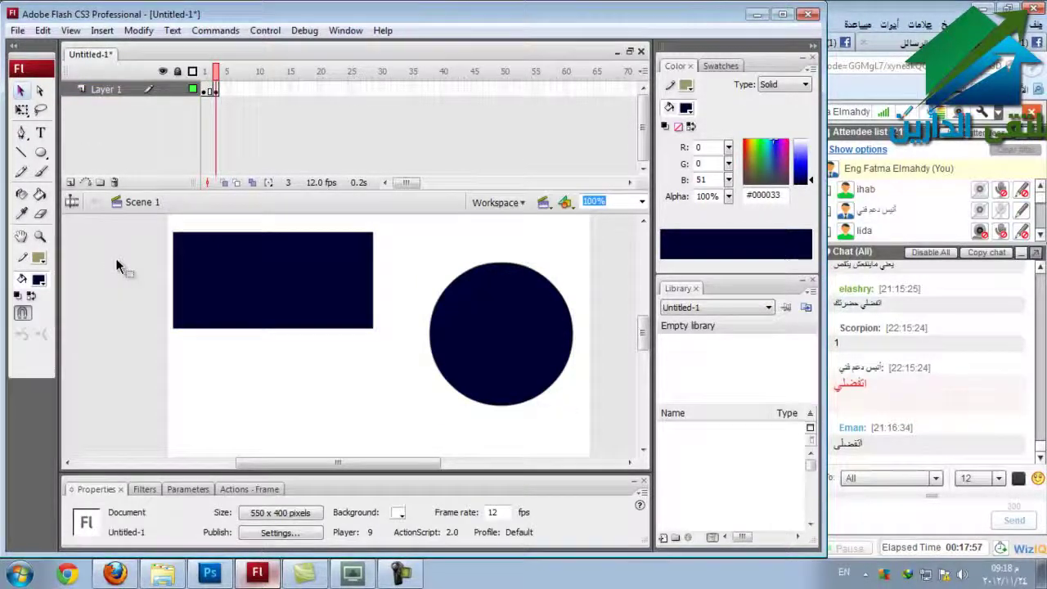
pyautogui.hotkey('ctrl', 'Return')
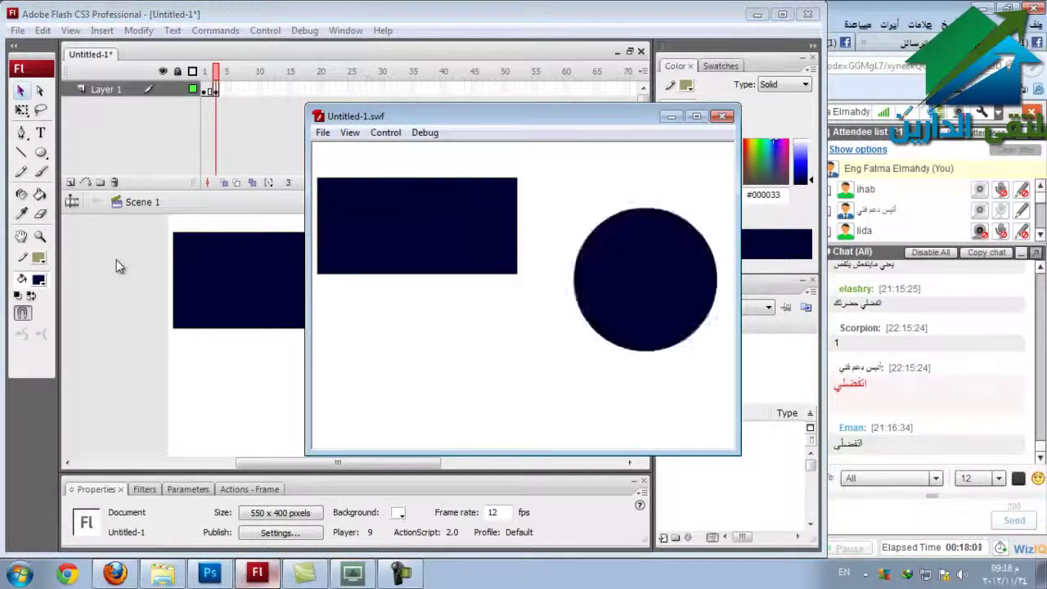
pyautogui.click(723, 118)
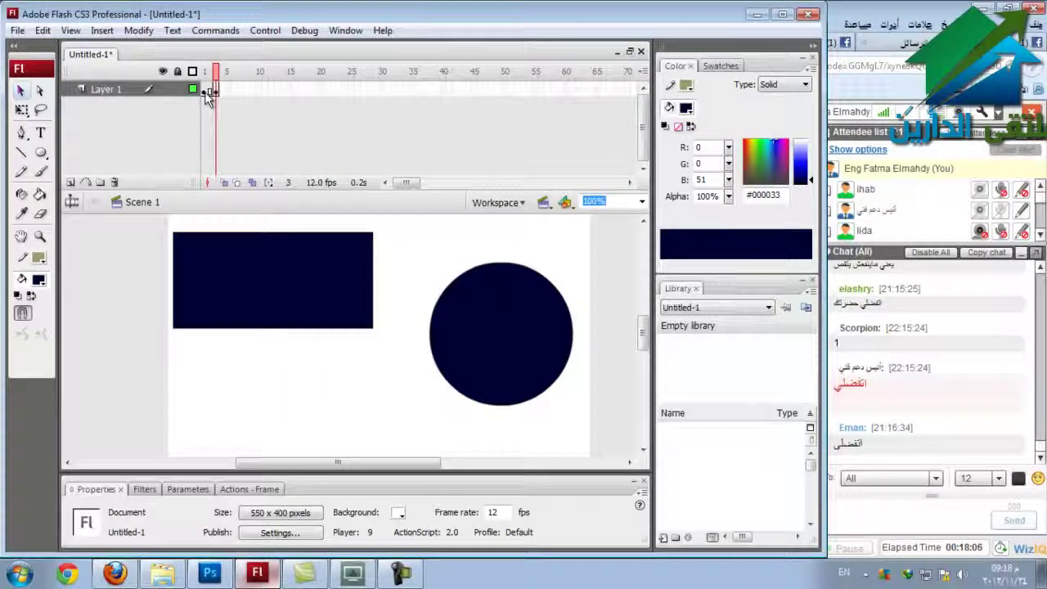
# Step the playhead through frames 1 to 3 to examine what each frame shows on the stage.
pyautogui.click(205, 89)
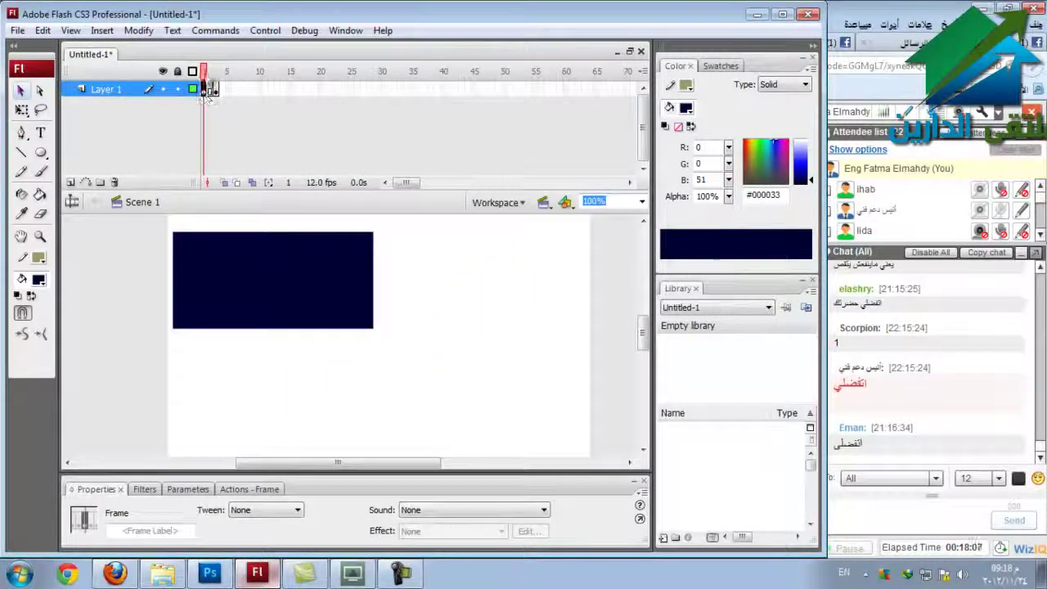
pyautogui.click(217, 73)
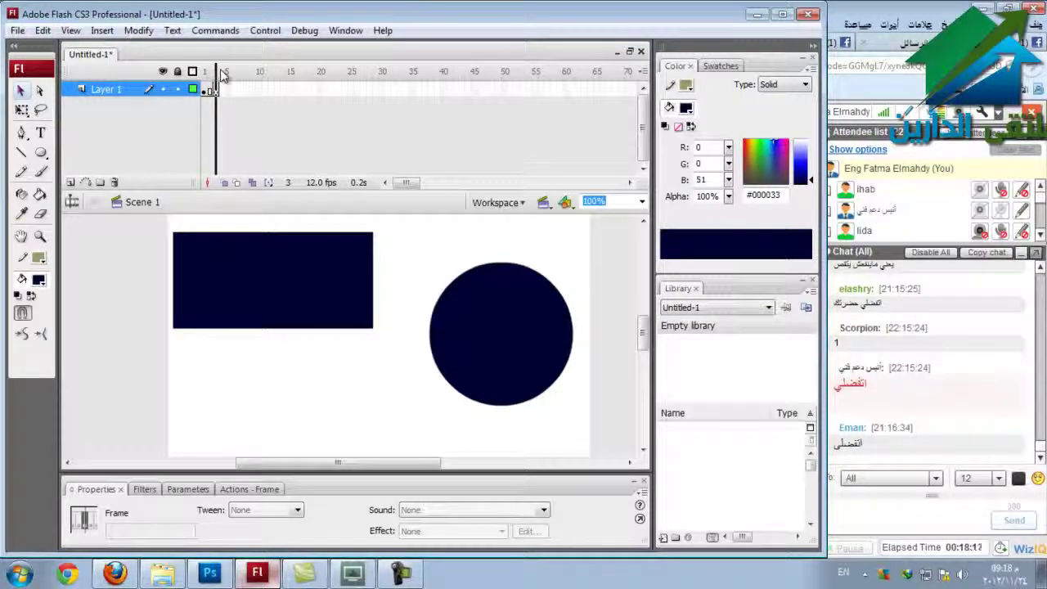
pyautogui.click(210, 72)
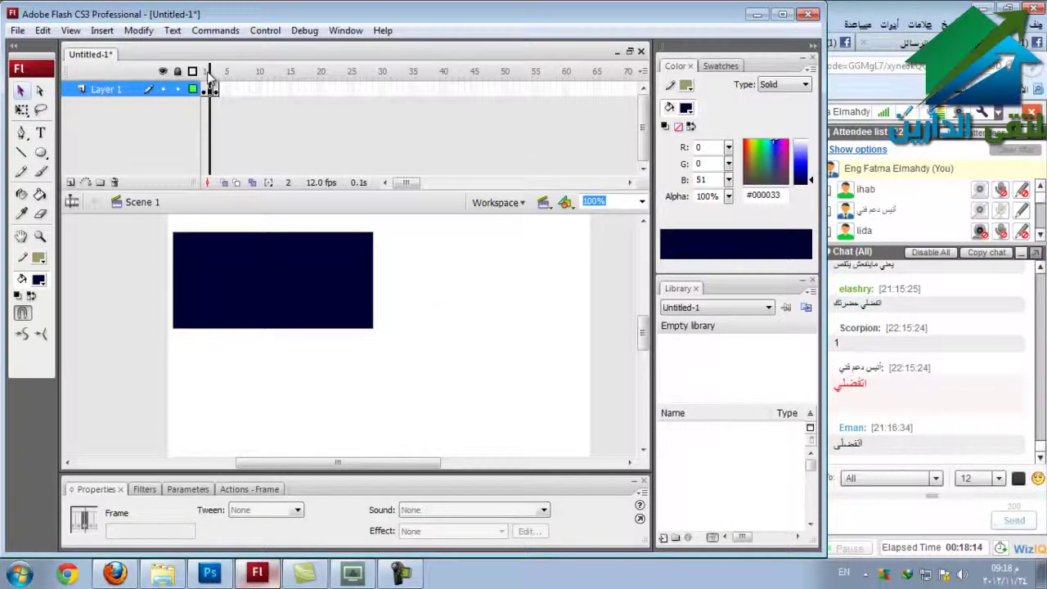
pyautogui.click(218, 73)
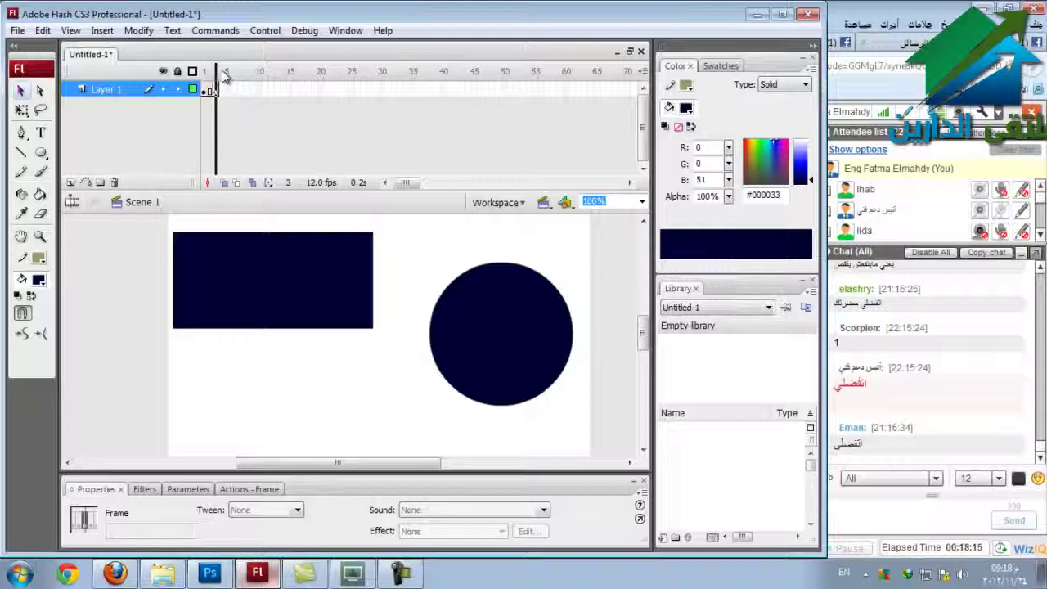
pyautogui.moveTo(216, 72)
pyautogui.mouseDown()
pyautogui.moveTo(193, 71)
pyautogui.moveTo(237, 72)
pyautogui.moveTo(214, 78)
pyautogui.mouseUp()
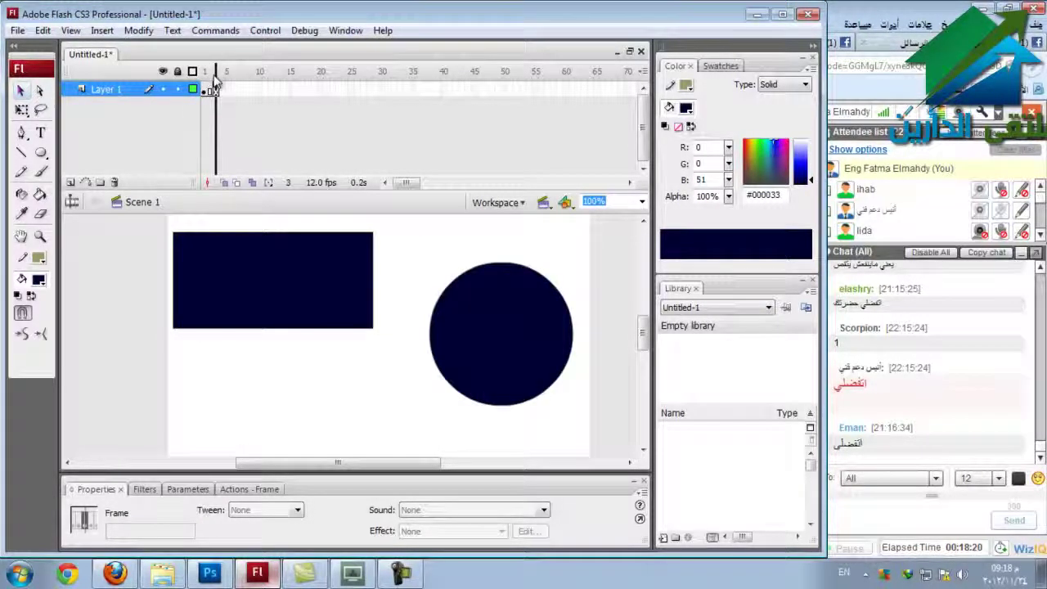
# Extend Layer 1 after the frame 3 keyframe by inserting regular frames at frames 4 and 5.
pyautogui.click(217, 90)
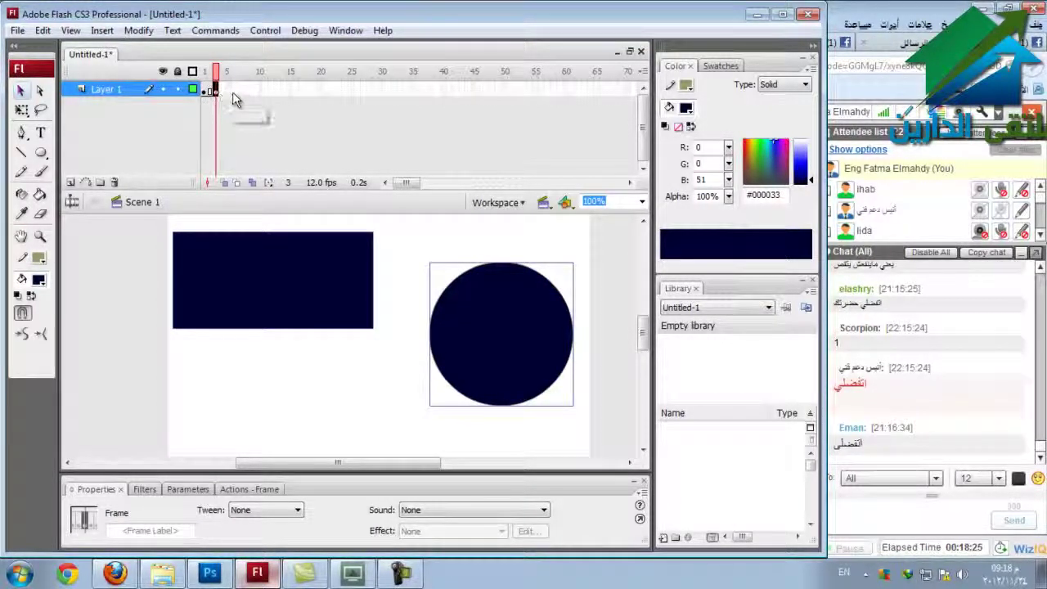
pyautogui.click(221, 88)
pyautogui.rightClick(222, 86)
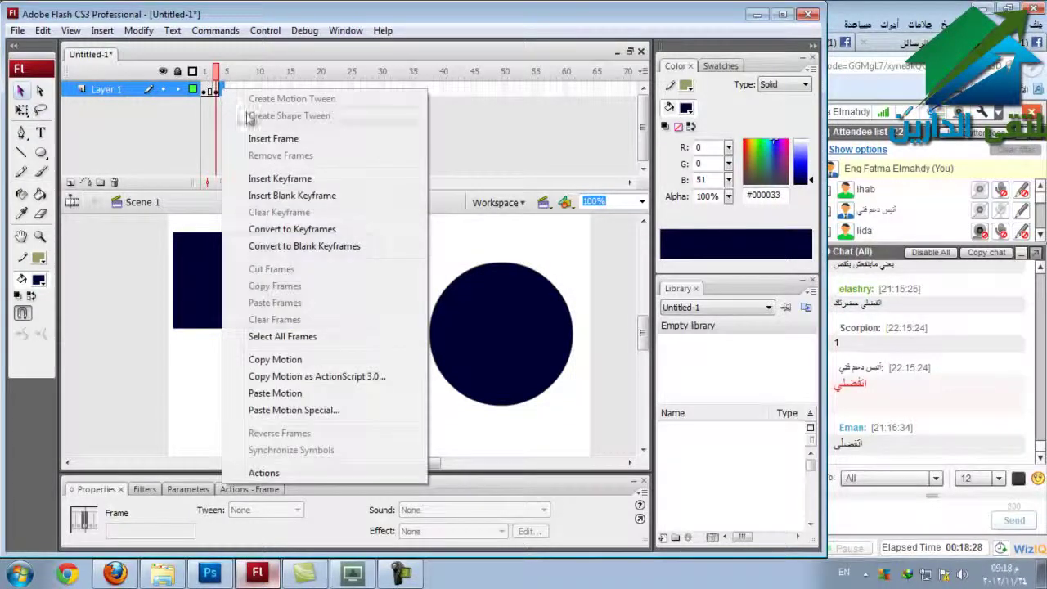
pyautogui.click(273, 138)
pyautogui.rightClick(226, 89)
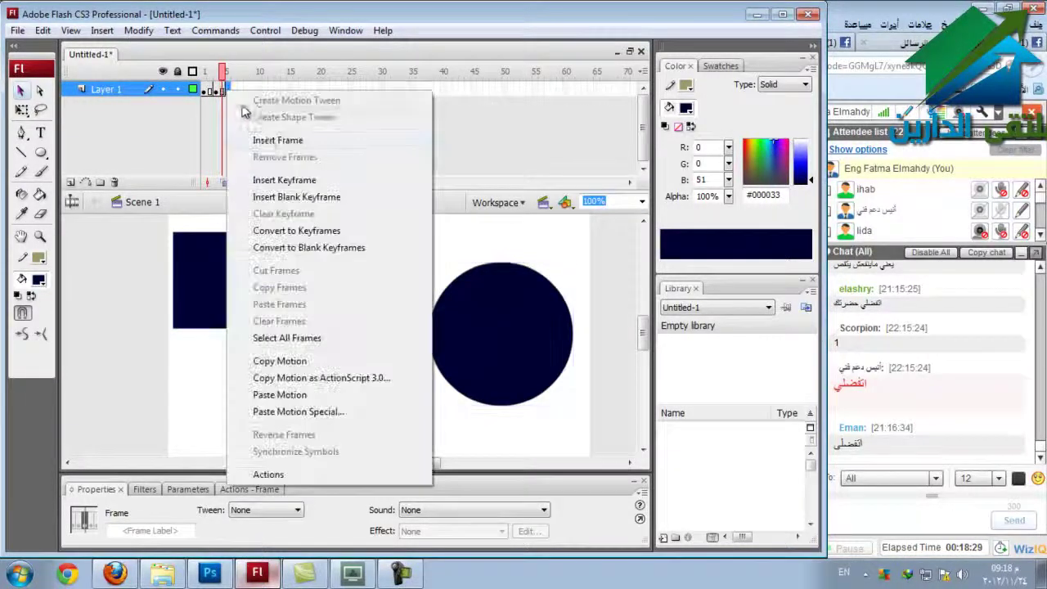
pyautogui.click(268, 142)
pyautogui.click(167, 407)
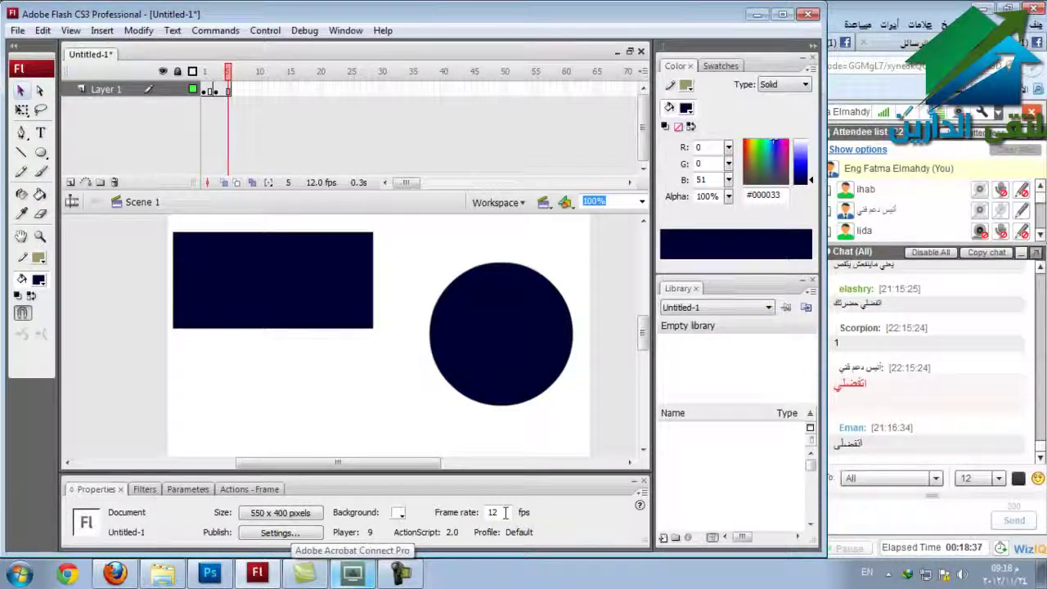
# Insert one regular frame at frame 2 of Layer 1.
pyautogui.click(209, 90)
pyautogui.rightClick(209, 91)
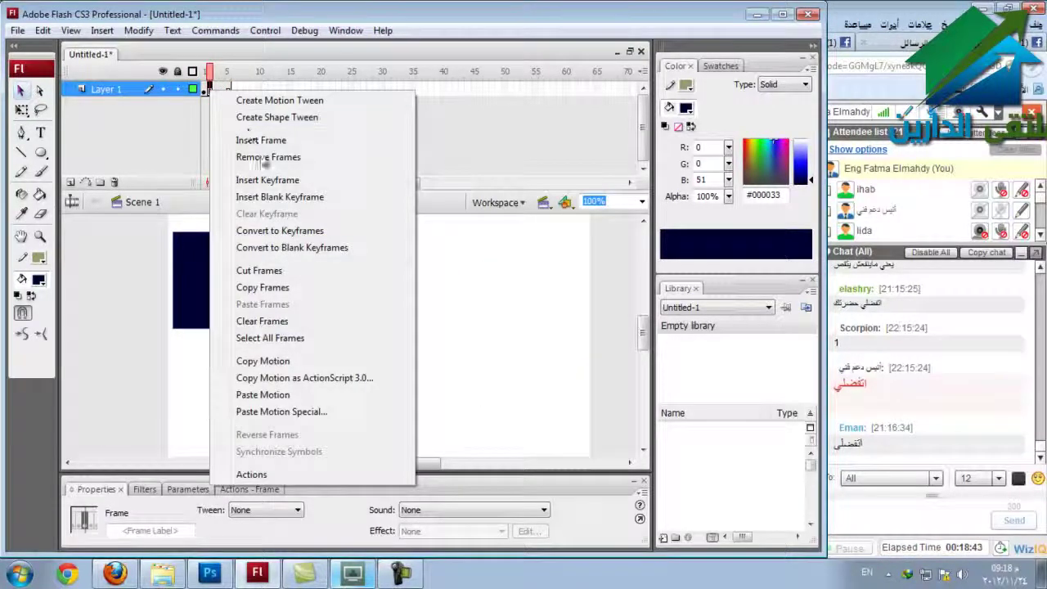
pyautogui.click(263, 140)
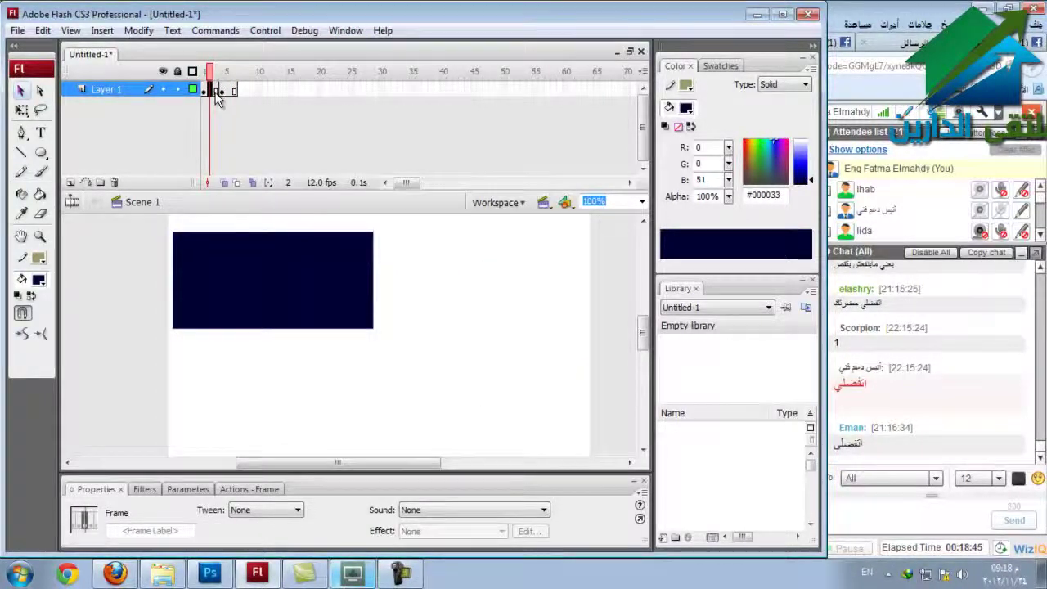
pyautogui.rightClick(217, 91)
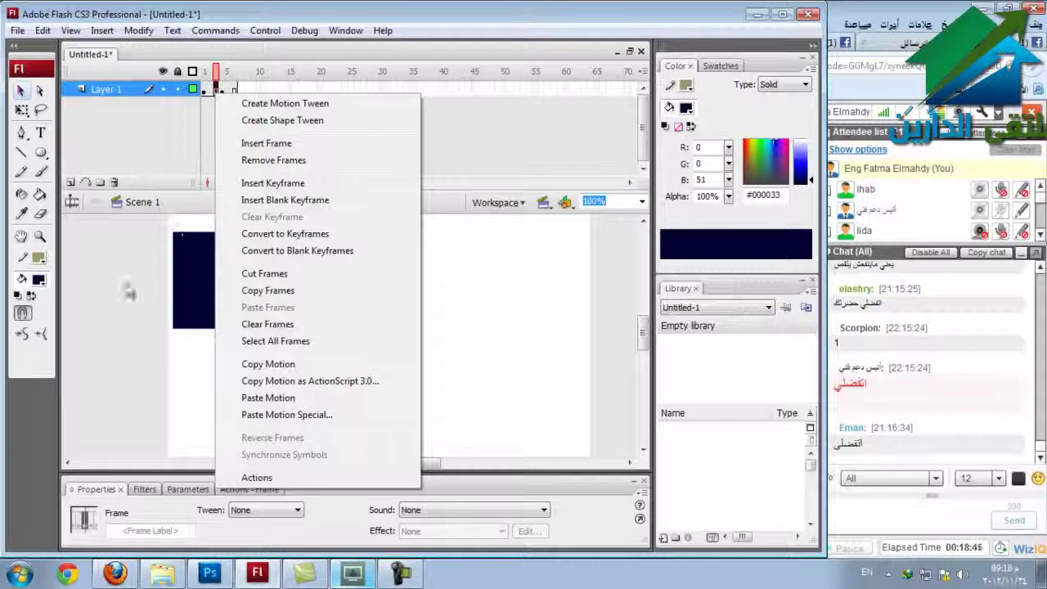
pyautogui.click(128, 292)
# Insert regular frames after the frame 1 keyframe until the rectangle's span reaches frame 12 and the circle's keyframe sits at frame 13.
pyautogui.click(205, 90)
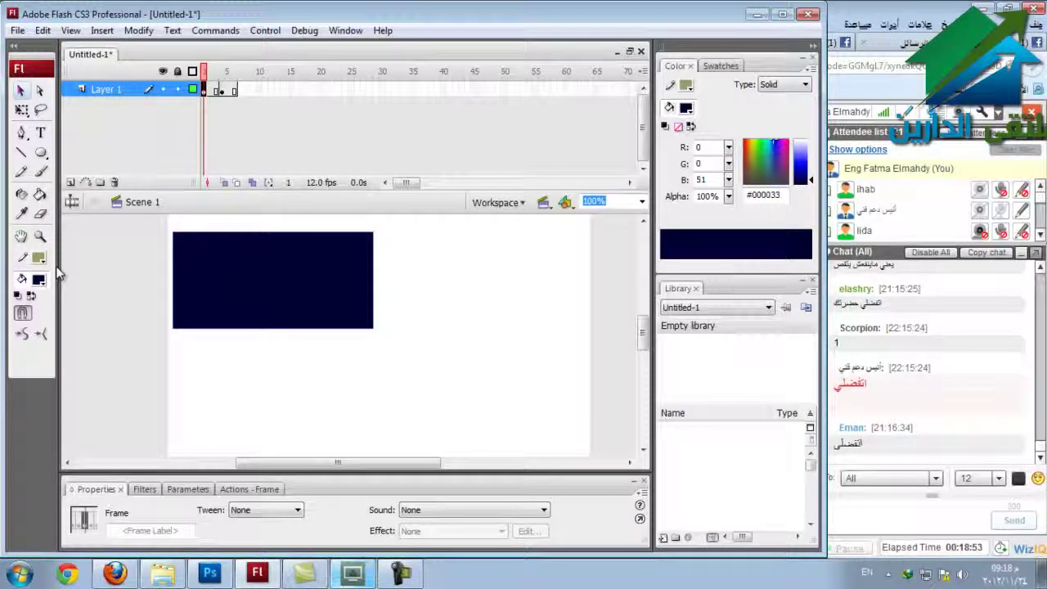
pyautogui.press('F5')
pyautogui.press('F5')
pyautogui.press('F5')
pyautogui.press('F5')
pyautogui.press('F5')
pyautogui.press('F5')
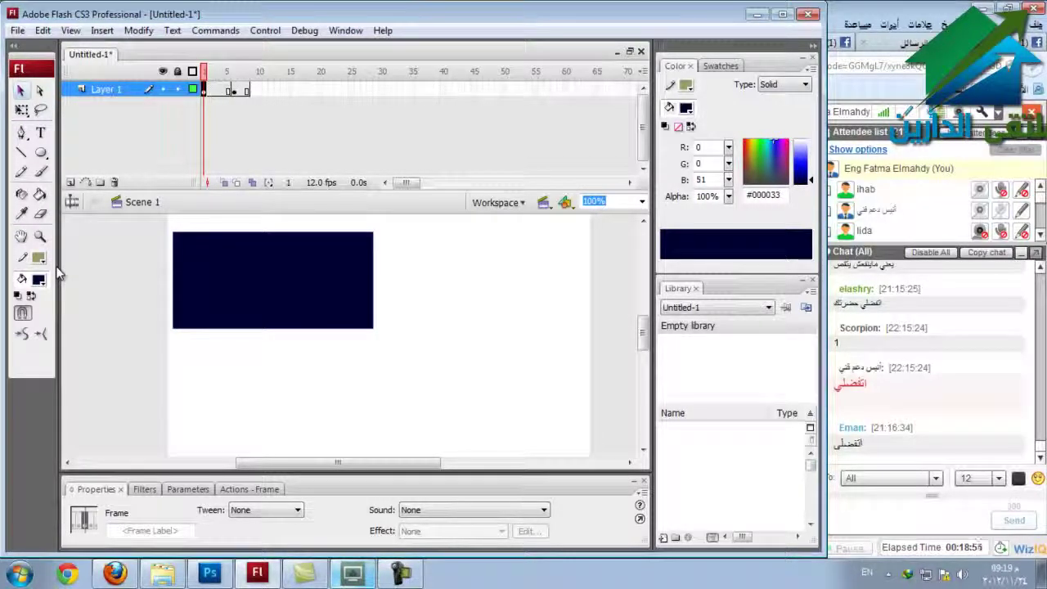
pyautogui.press('F5')
pyautogui.press('F5')
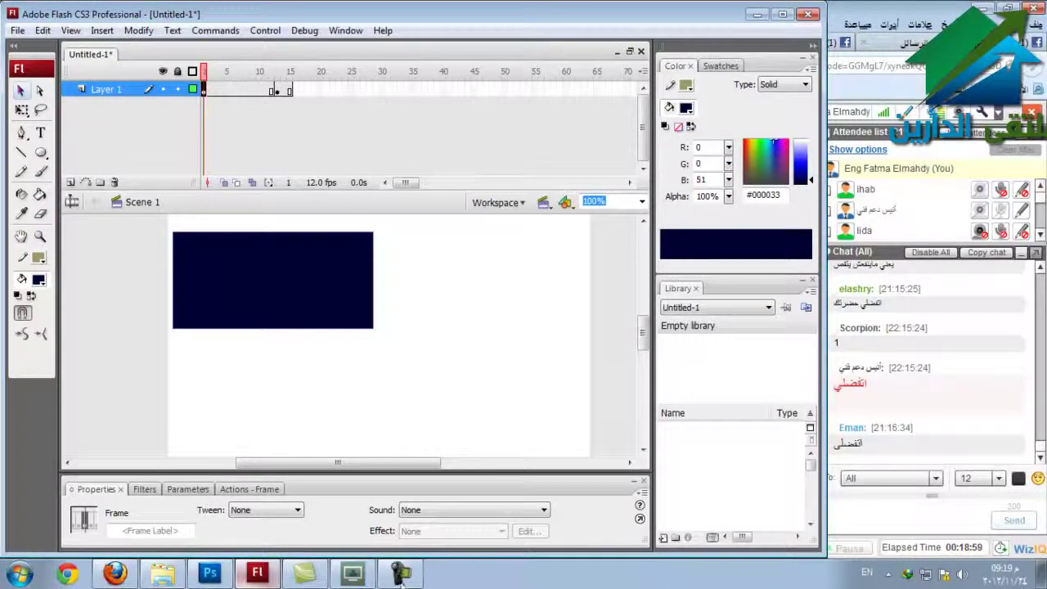
# Extend the circle's keyframe at frame 13 with regular frames up to frame 24.
pyautogui.click(278, 90)
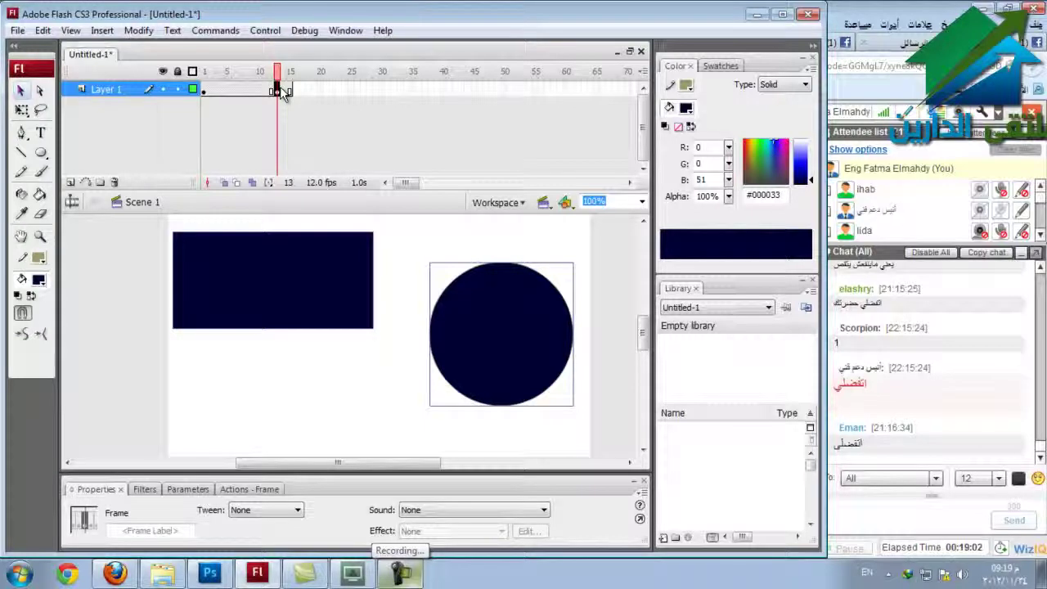
pyautogui.press('F5')
pyautogui.press('F5')
pyautogui.press('F5')
pyautogui.press('F5')
pyautogui.press('F5')
pyautogui.press('F5')
pyautogui.press('F5')
pyautogui.press('F5')
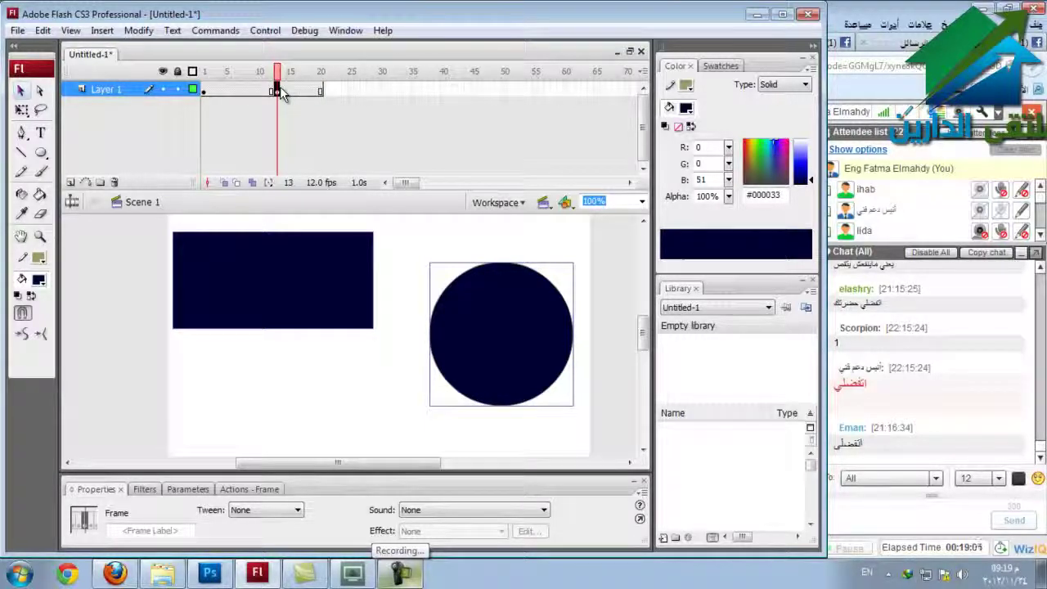
pyautogui.press('F5')
# Deselect everything, test the movie, and close the preview.
pyautogui.click(122, 305)
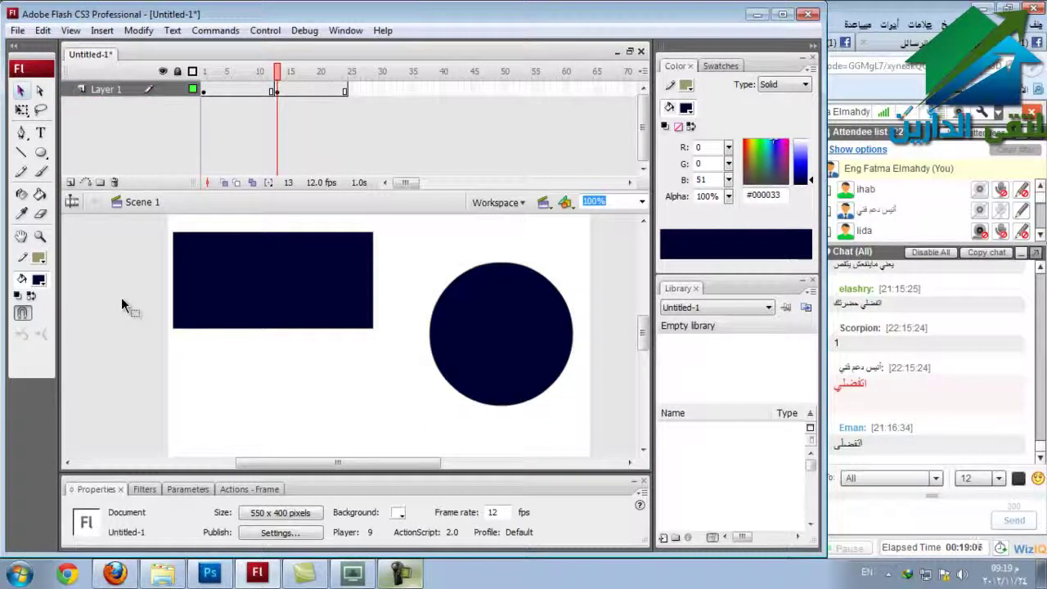
pyautogui.hotkey('ctrl', 'Return')
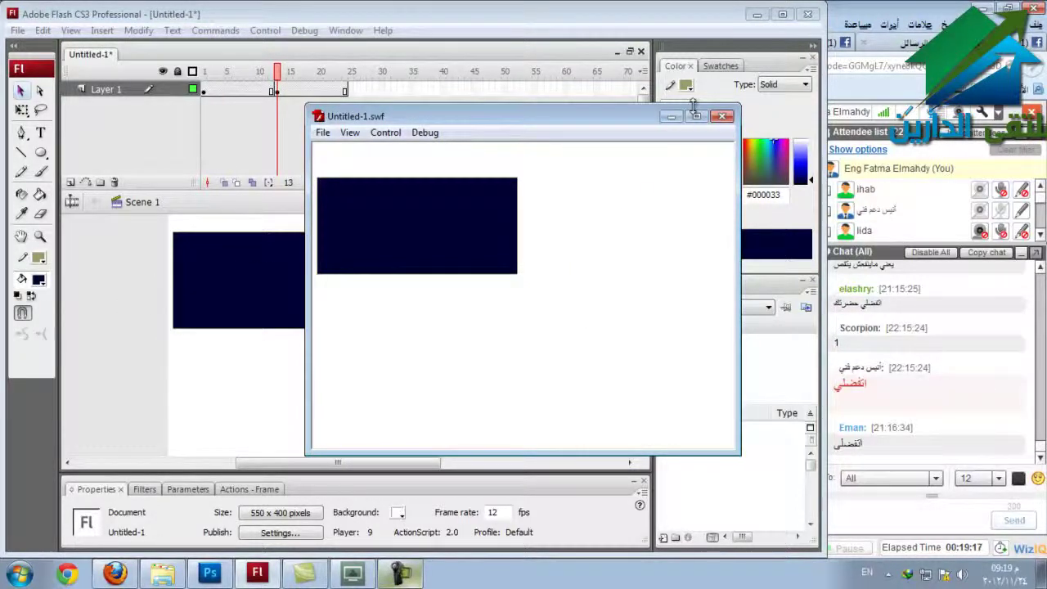
pyautogui.click(725, 118)
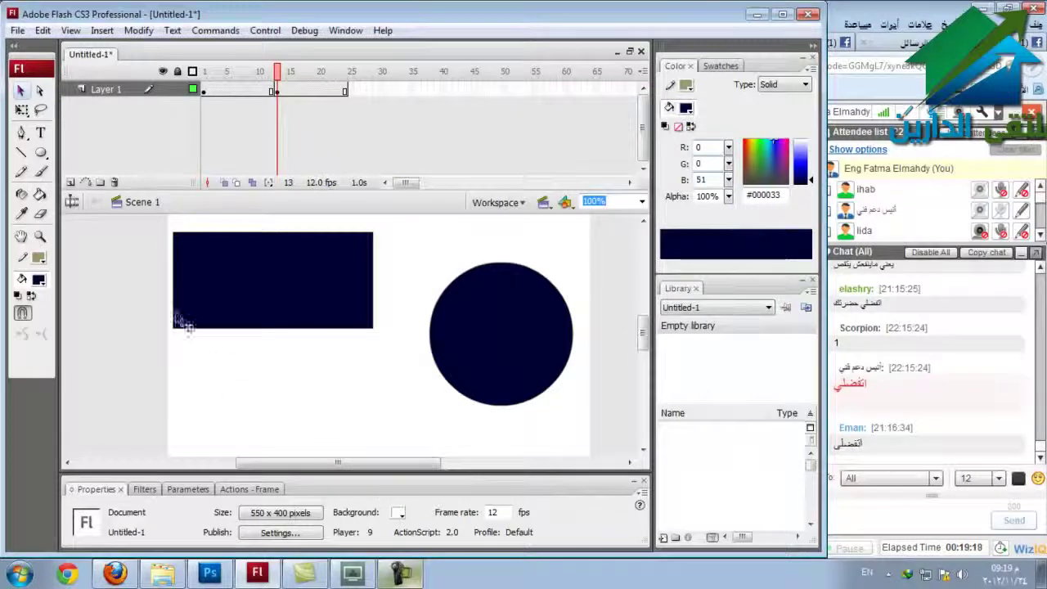
# Examine the circle on the stage and the frames of the span from frame 13 to frame 24.
pyautogui.click(475, 338)
pyautogui.click(183, 381)
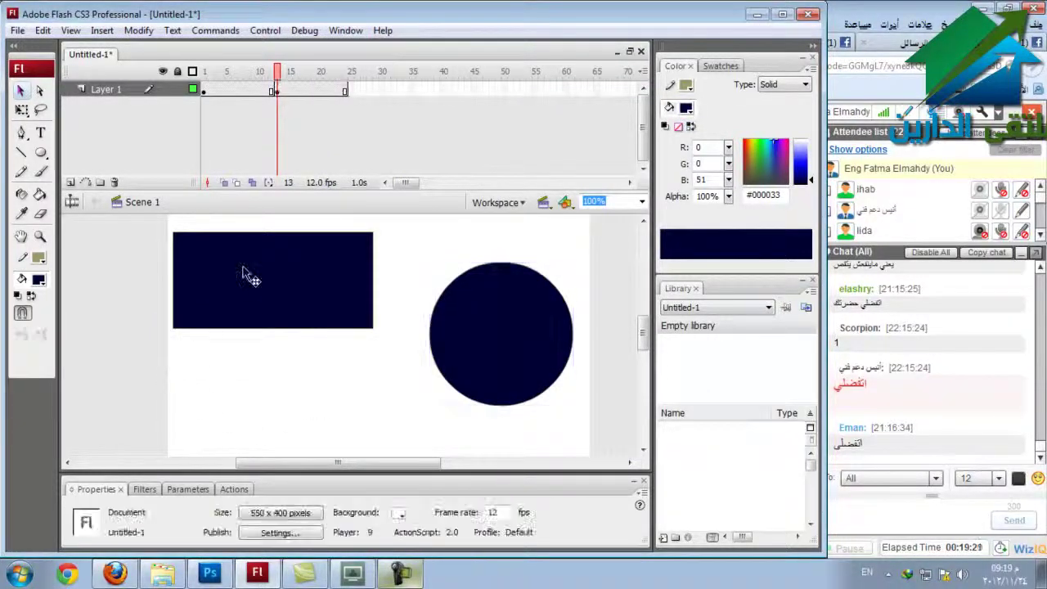
pyautogui.click(282, 91)
pyautogui.click(341, 91)
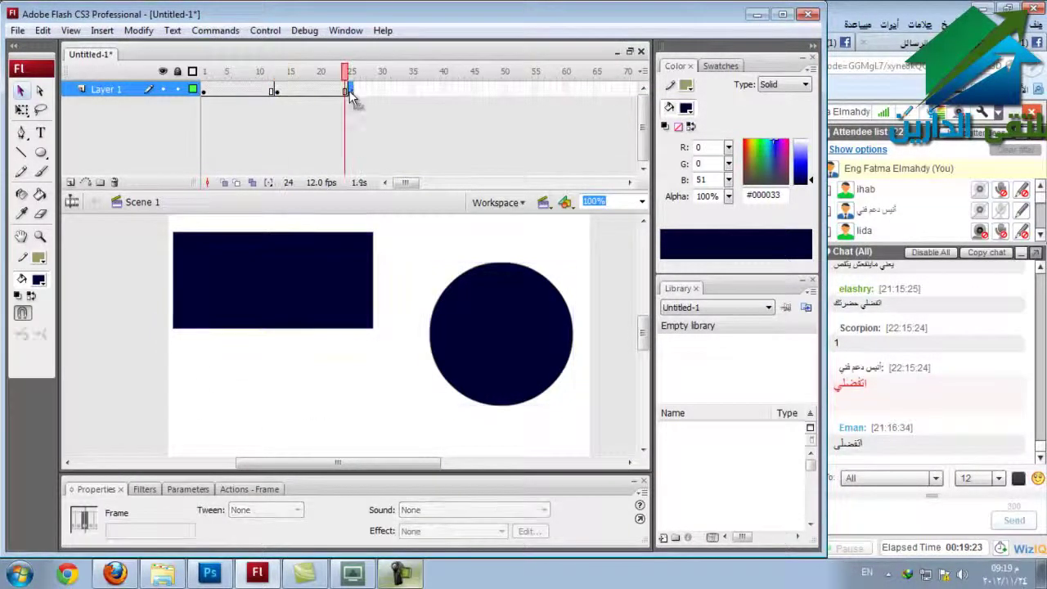
pyautogui.click(257, 91)
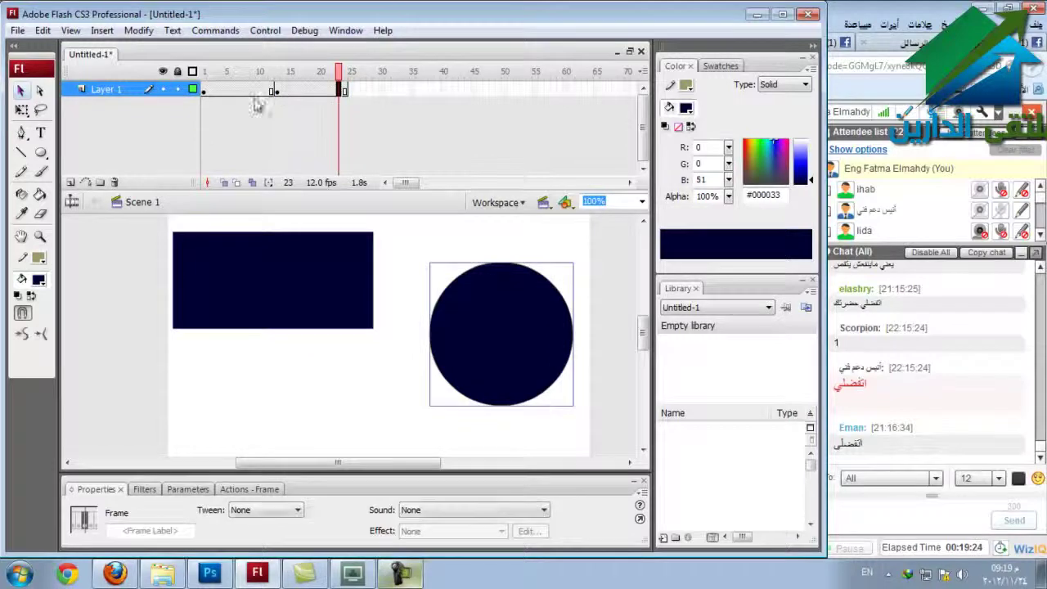
# Insert a blank keyframe at frame 25 of Layer 1.
pyautogui.click(348, 91)
pyautogui.click(350, 91)
pyautogui.rightClick(350, 91)
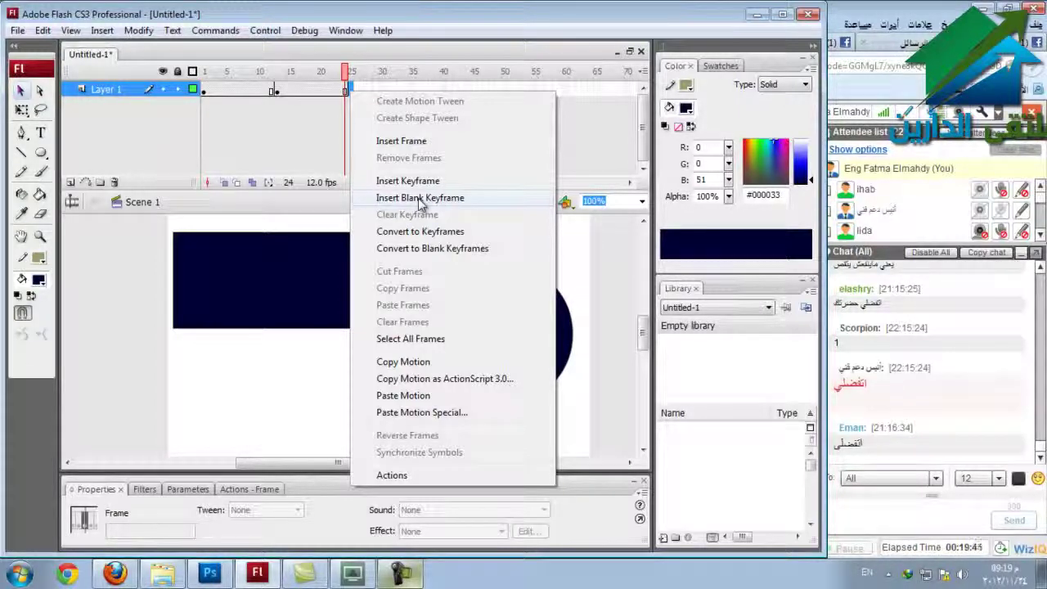
pyautogui.click(419, 204)
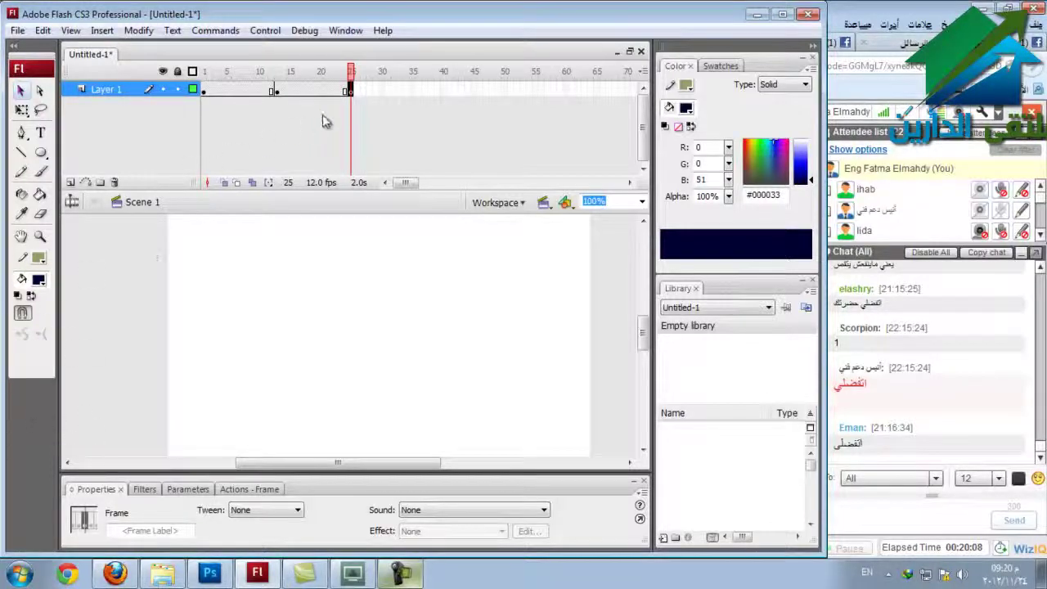
# Compare the stage contents at frame 21 with the blank keyframe at frame 25.
pyautogui.click(356, 91)
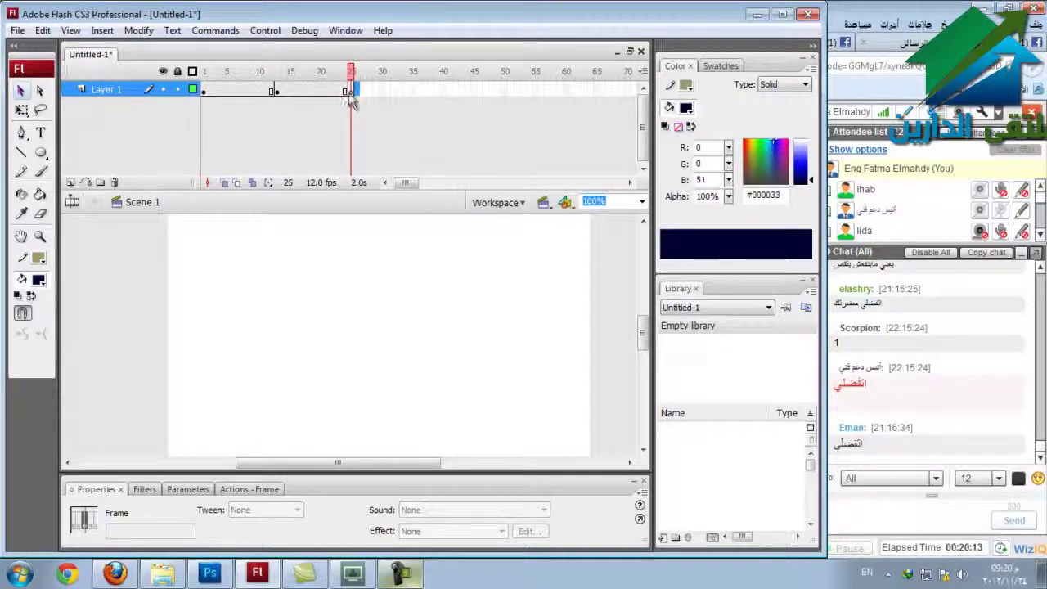
pyautogui.click(328, 93)
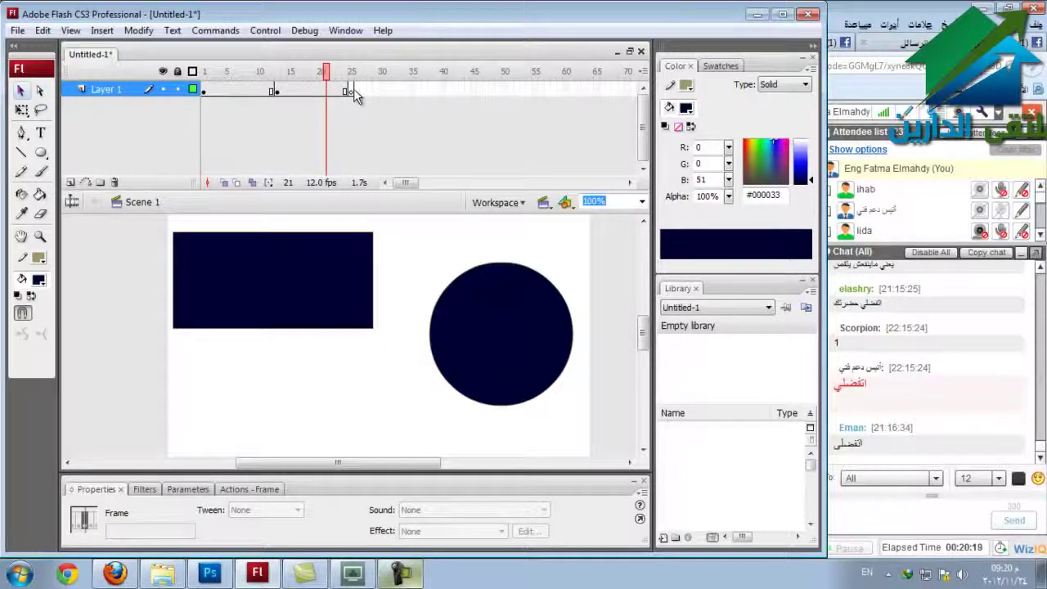
pyautogui.click(350, 90)
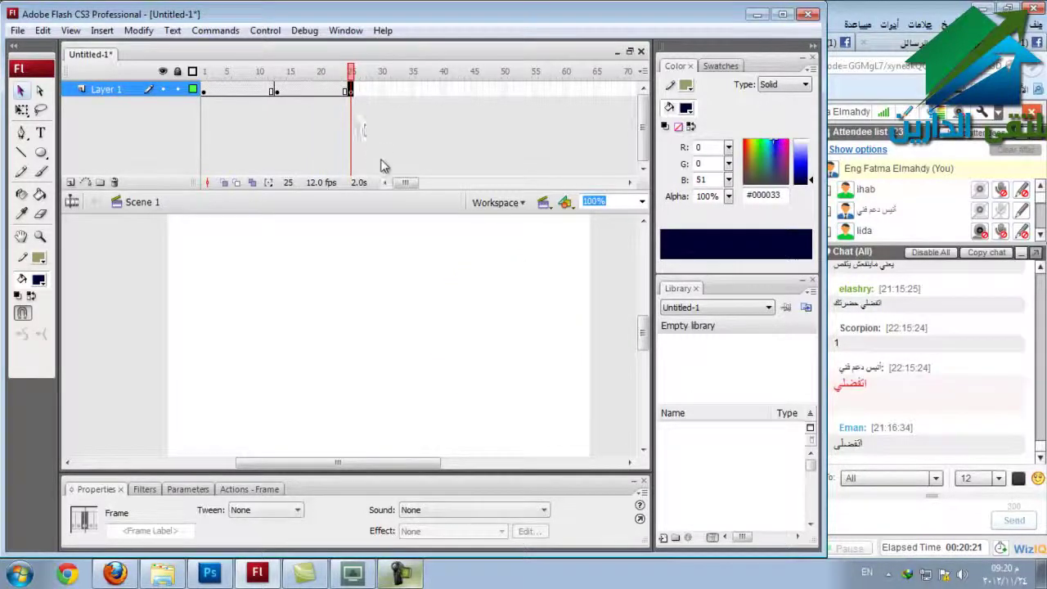
# On the frame 25 keyframe, draw a rectangle primitive about 307 by 179 pixels near the middle of the stage.
pyautogui.click(41, 152)
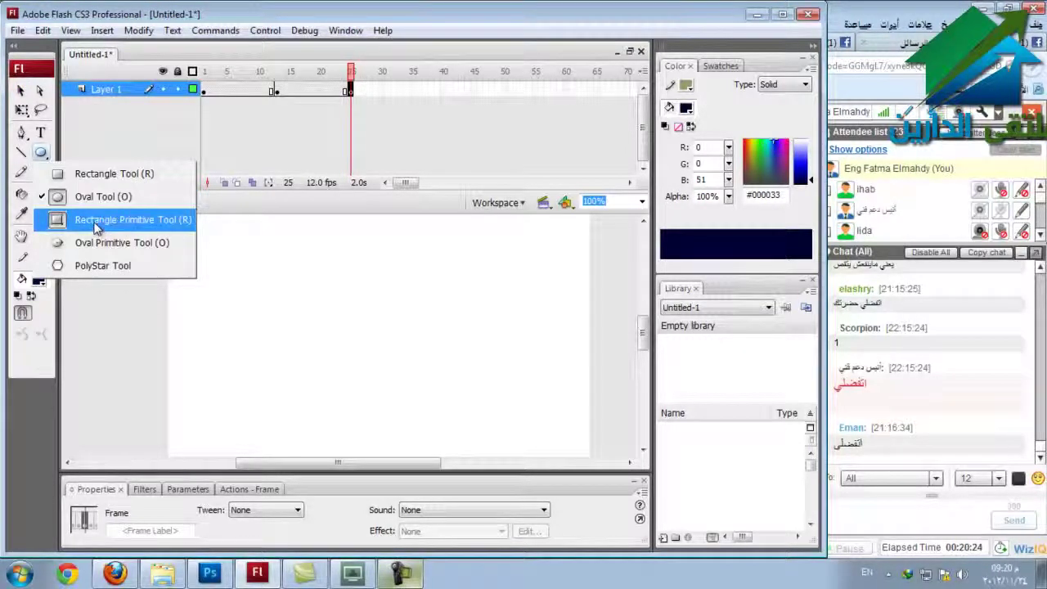
pyautogui.click(96, 221)
pyautogui.moveTo(223, 247); pyautogui.dragTo(459, 385)
pyautogui.click(20, 90)
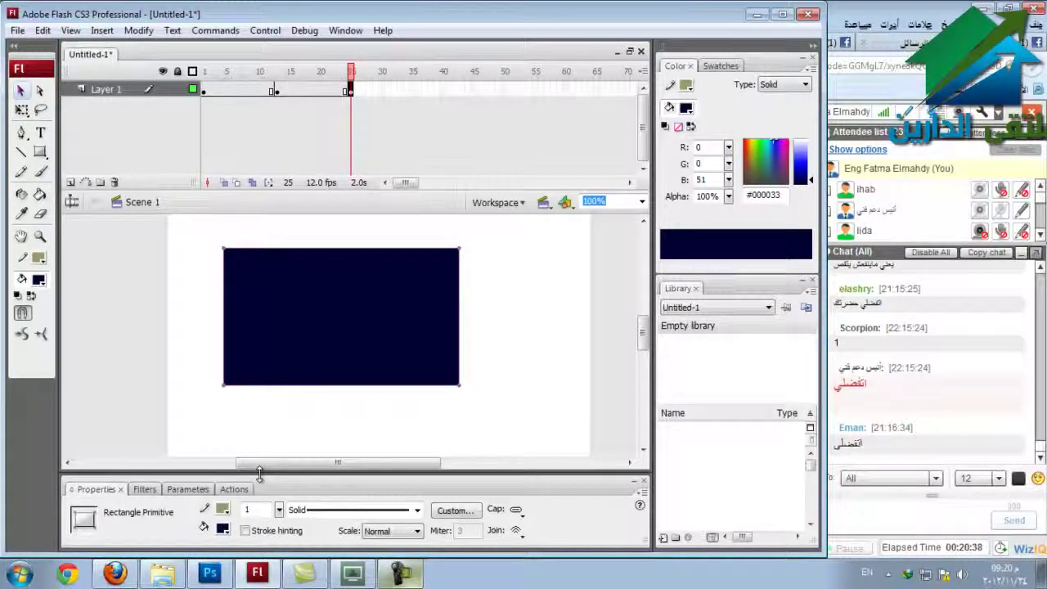
# Set the rectangle primitive's corner radius to 100, change its fill color to #0066FF, and deselect it.
pyautogui.moveTo(259, 474); pyautogui.dragTo(267, 411)
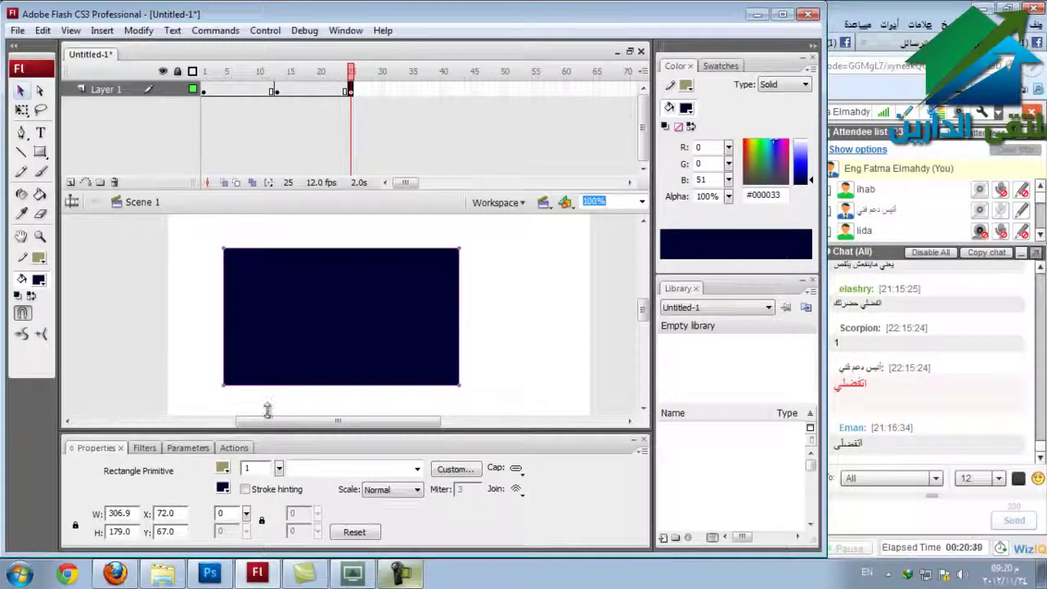
pyautogui.moveTo(246, 514); pyautogui.dragTo(247, 467)
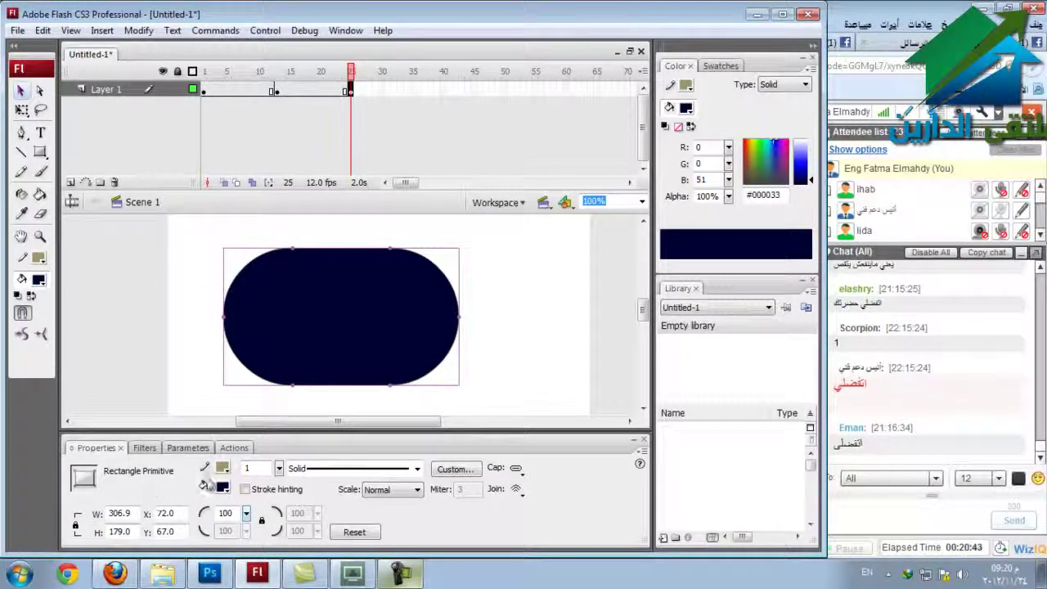
pyautogui.click(222, 487)
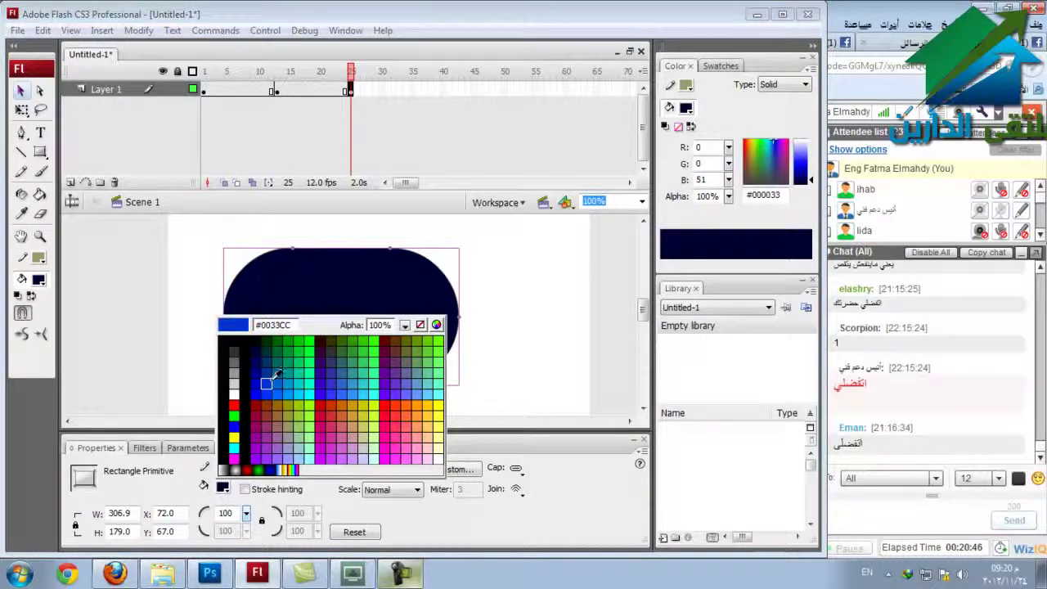
pyautogui.click(276, 393)
pyautogui.click(140, 304)
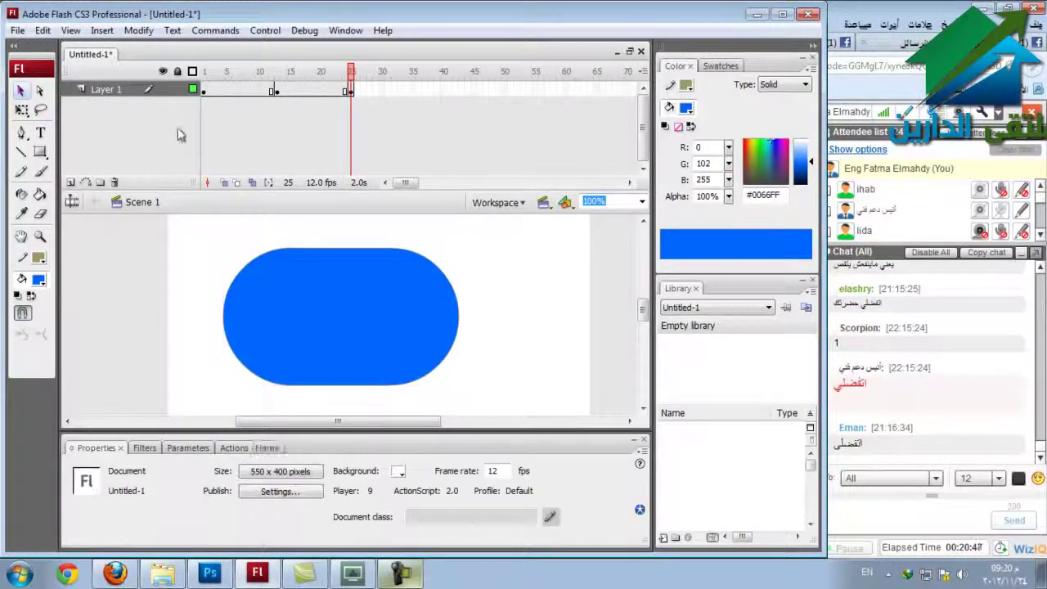
# Extend the blue shape's keyframe at frame 25 with regular frames up to frame 50, and deselect the shape.
pyautogui.click(455, 90)
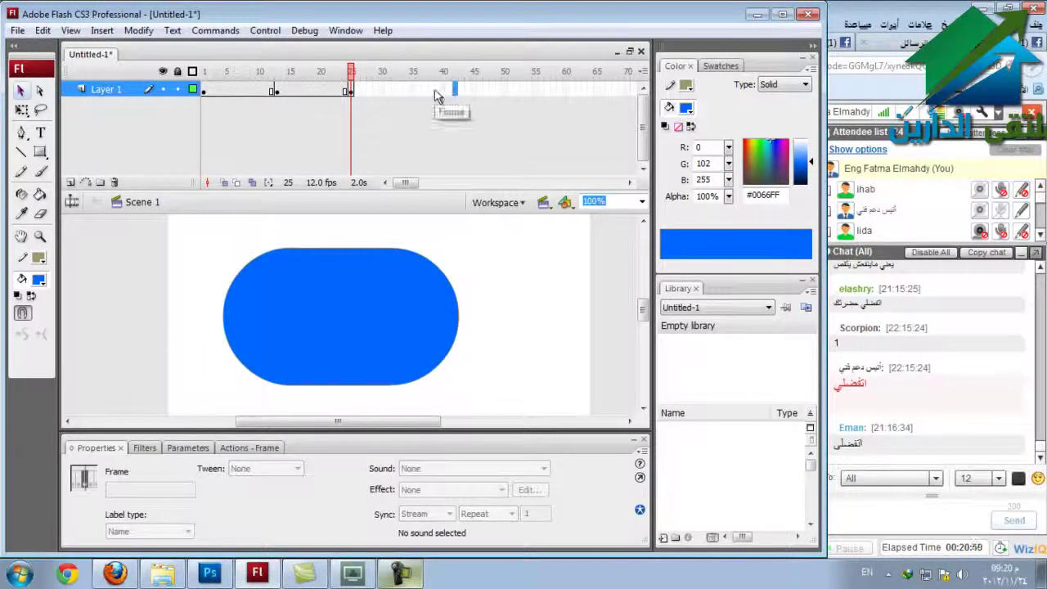
pyautogui.click(350, 90)
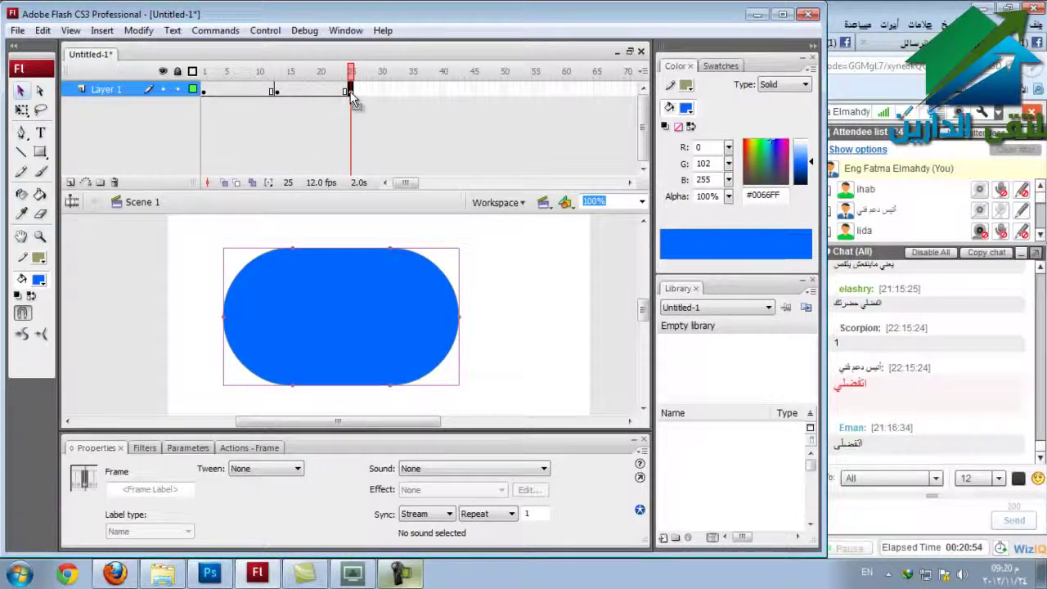
pyautogui.press('F5')
pyautogui.press('F5')
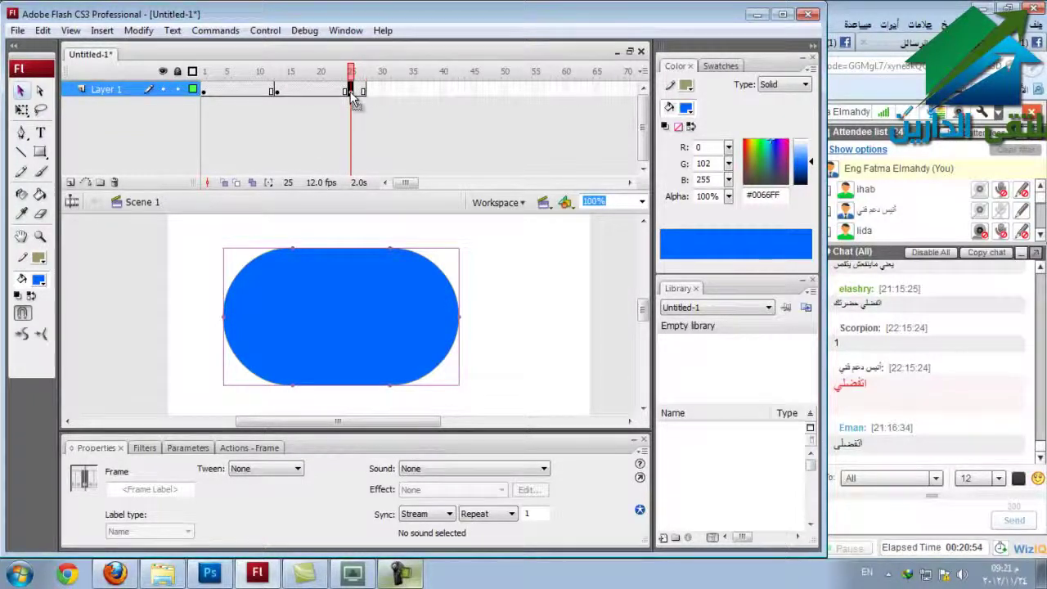
pyautogui.click(505, 90)
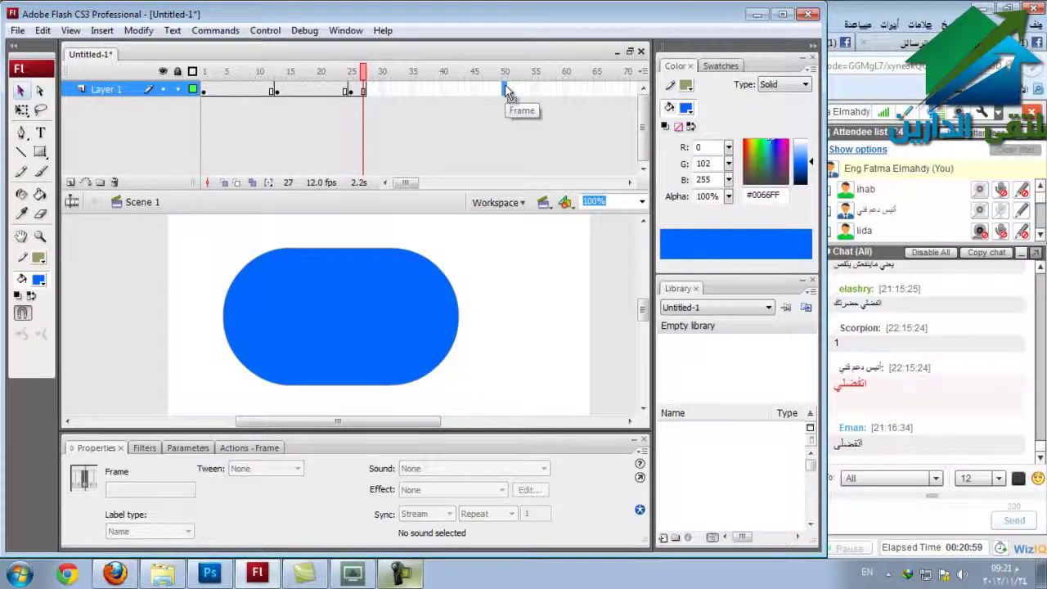
pyautogui.press('F5')
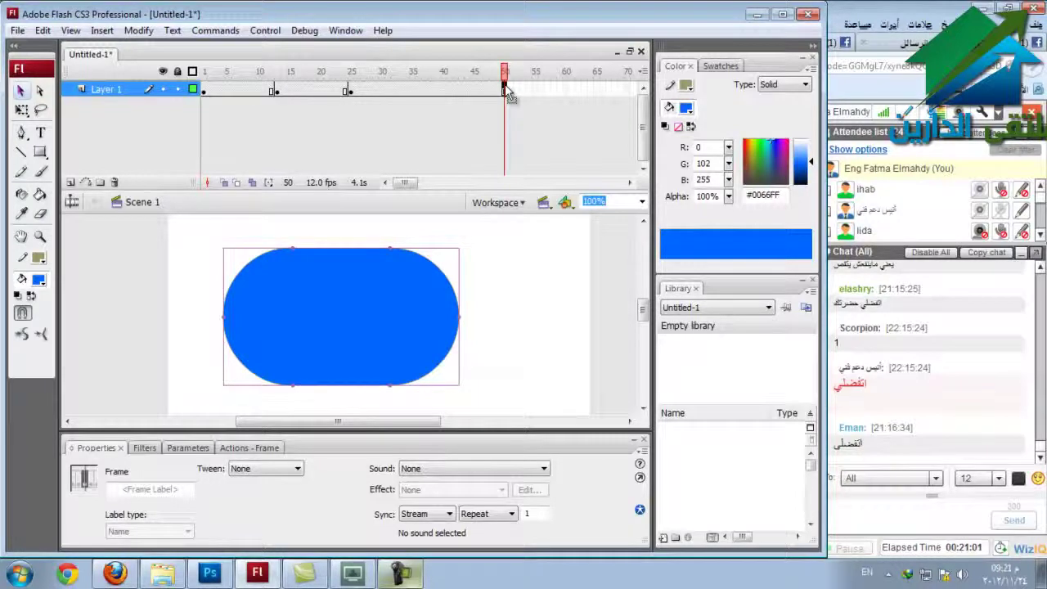
pyautogui.click(159, 292)
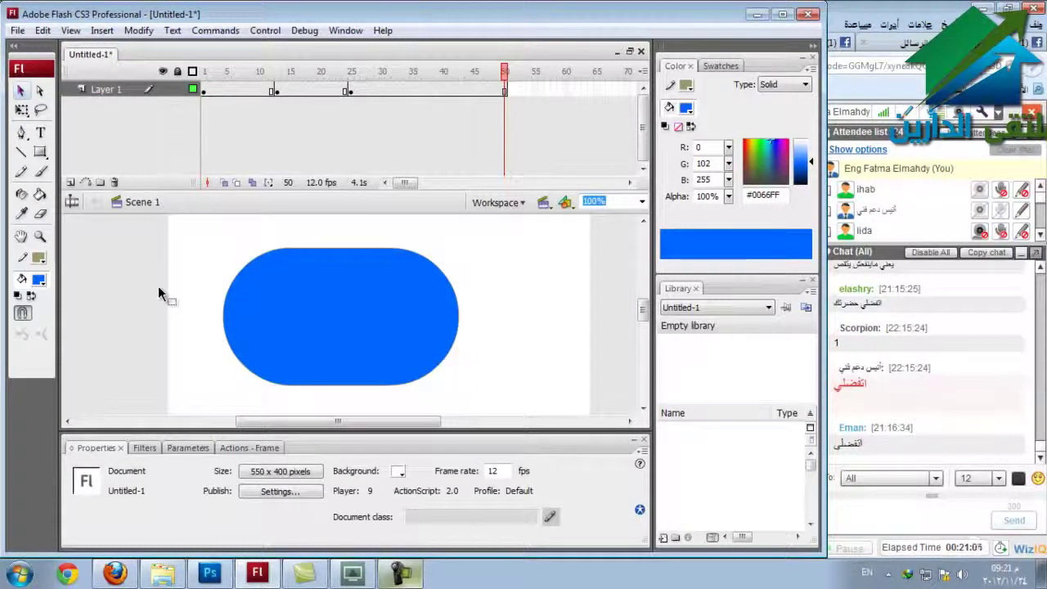
# Test the movie to watch the three keyframe spans play in sequence.
pyautogui.click(304, 31)
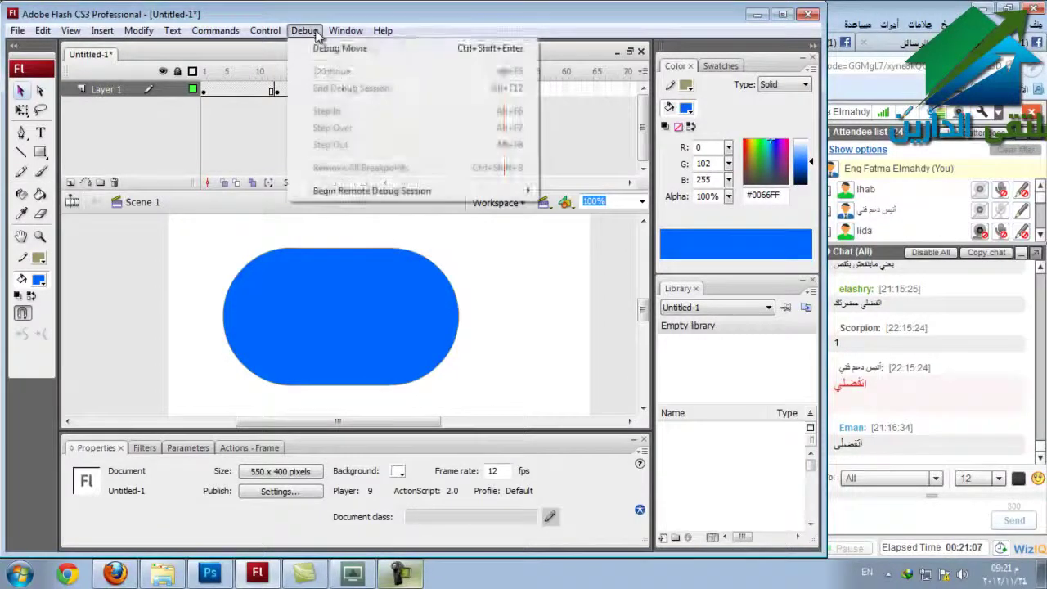
pyautogui.moveTo(330, 31)
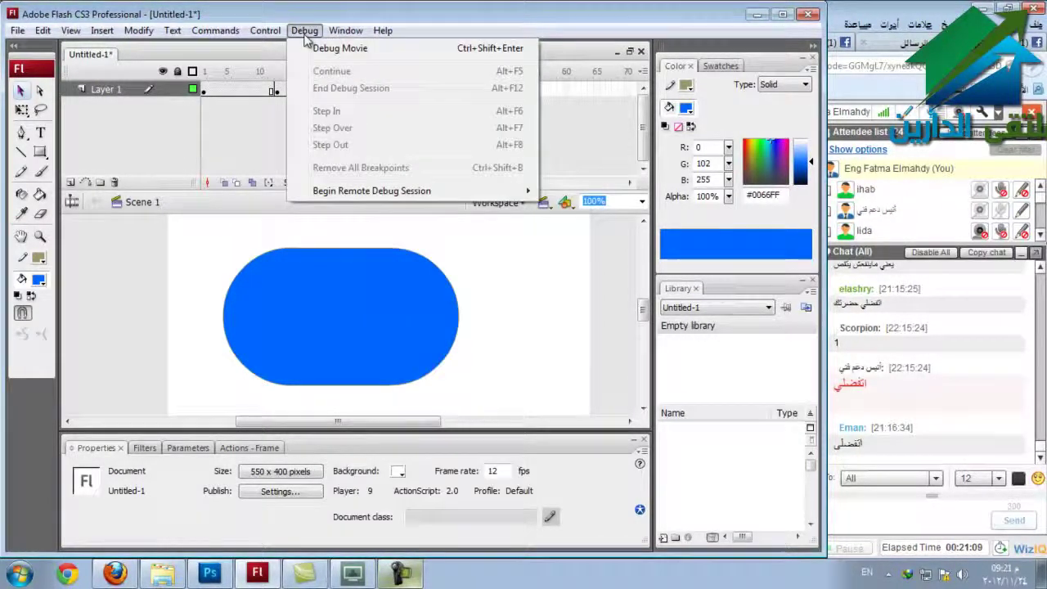
pyautogui.moveTo(267, 31)
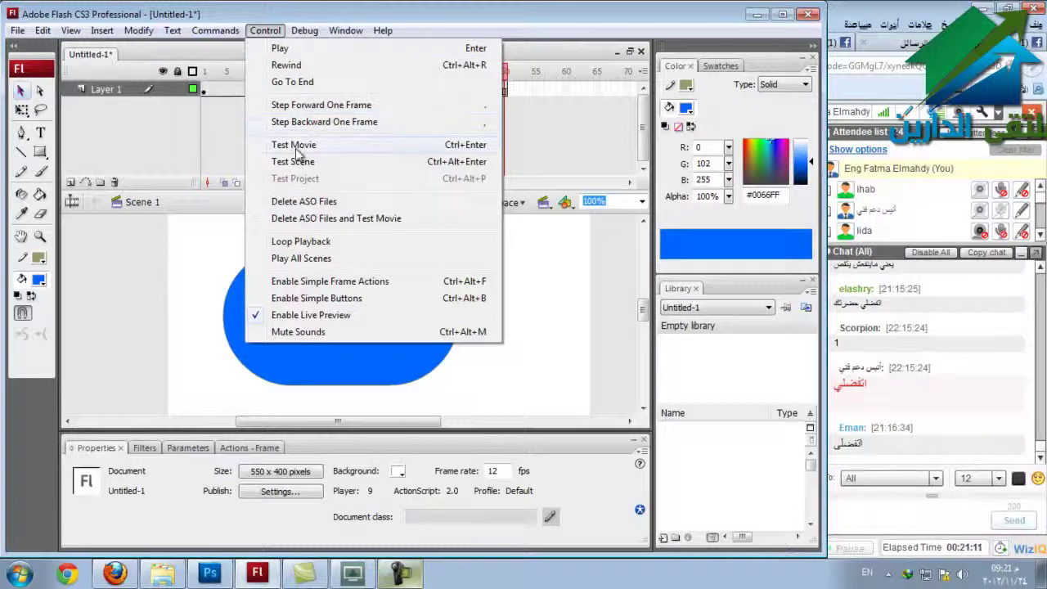
pyautogui.click(295, 147)
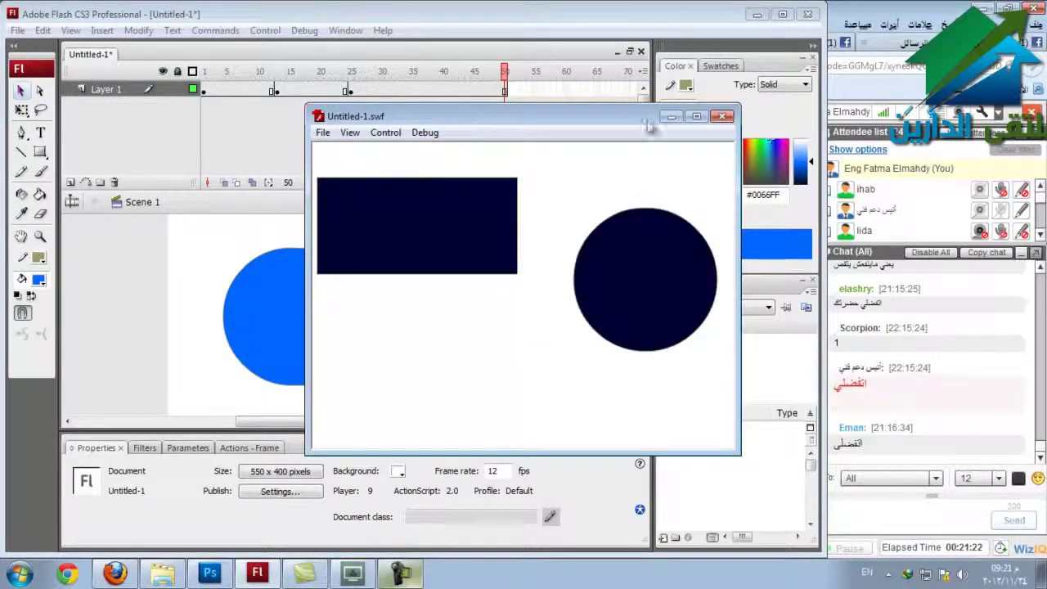
# Close the movie preview and review the artwork at frames 1, 13, 25 and 50 of Layer 1.
pyautogui.click(721, 118)
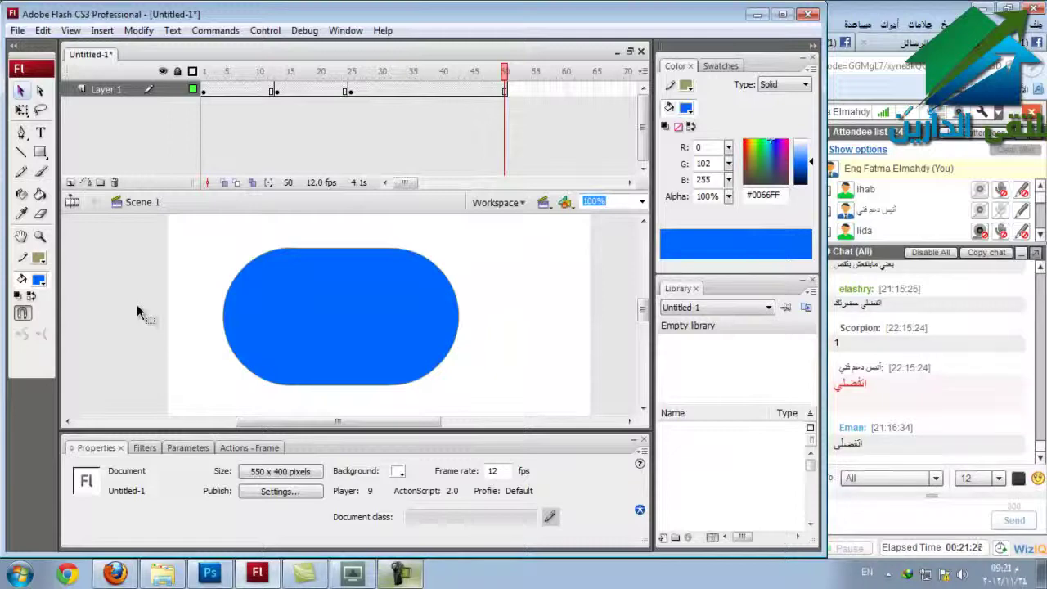
pyautogui.click(204, 91)
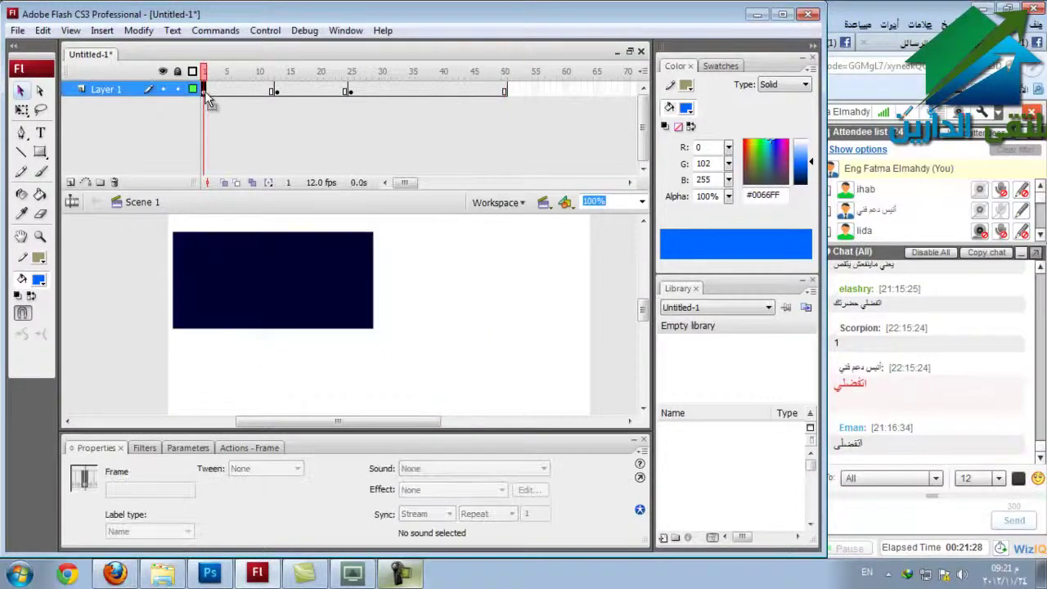
pyautogui.click(107, 335)
pyautogui.click(210, 264)
pyautogui.click(284, 92)
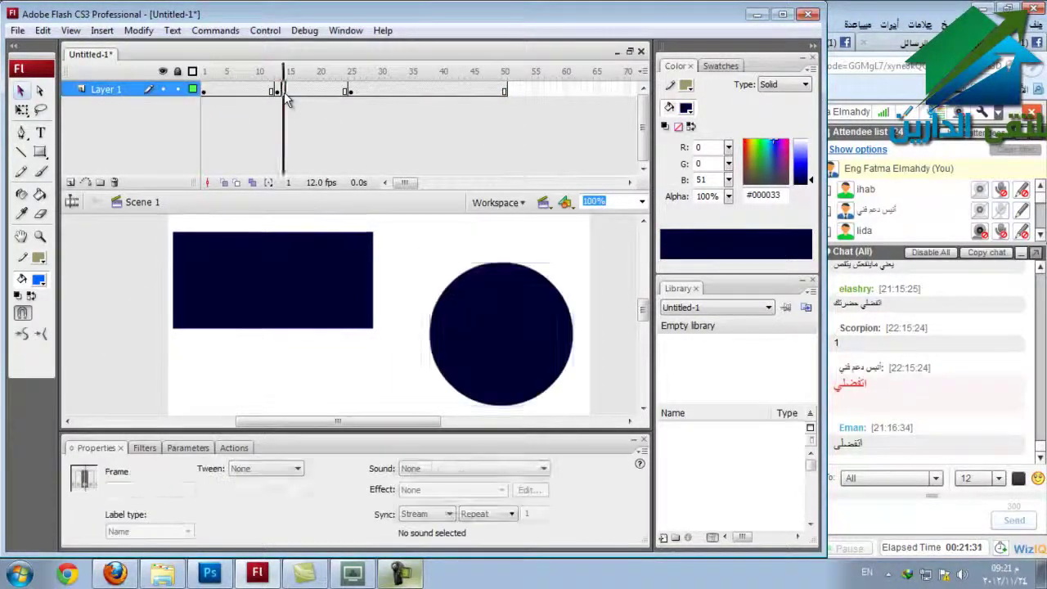
pyautogui.click(350, 91)
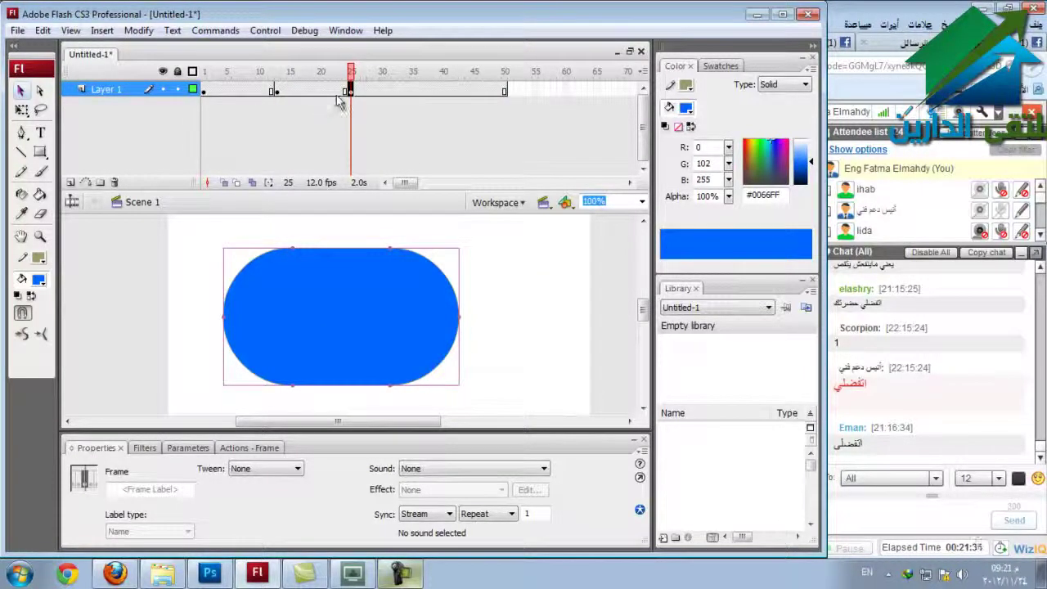
pyautogui.click(206, 91)
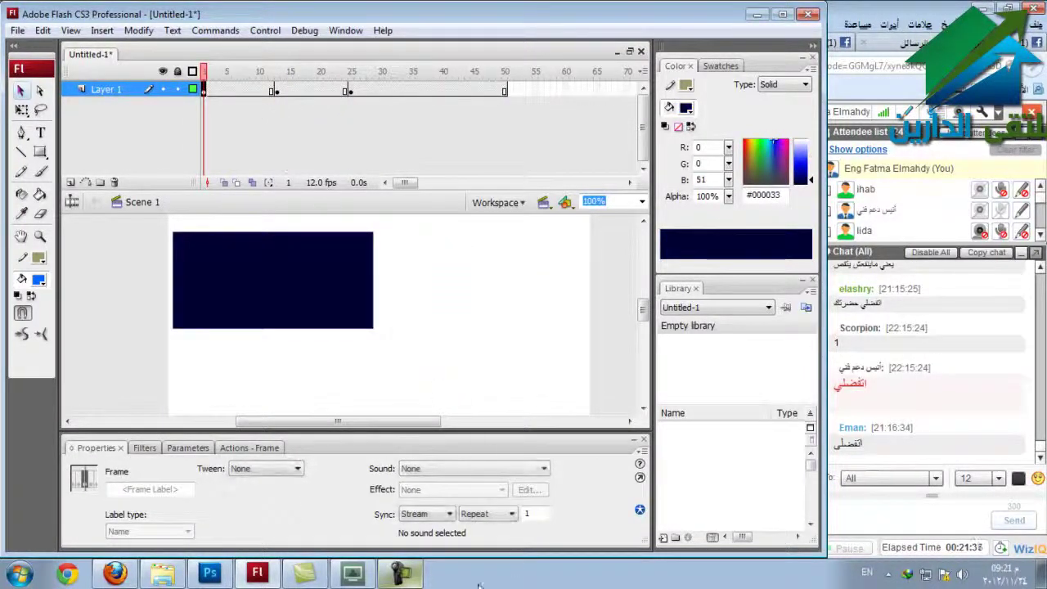
pyautogui.click(505, 90)
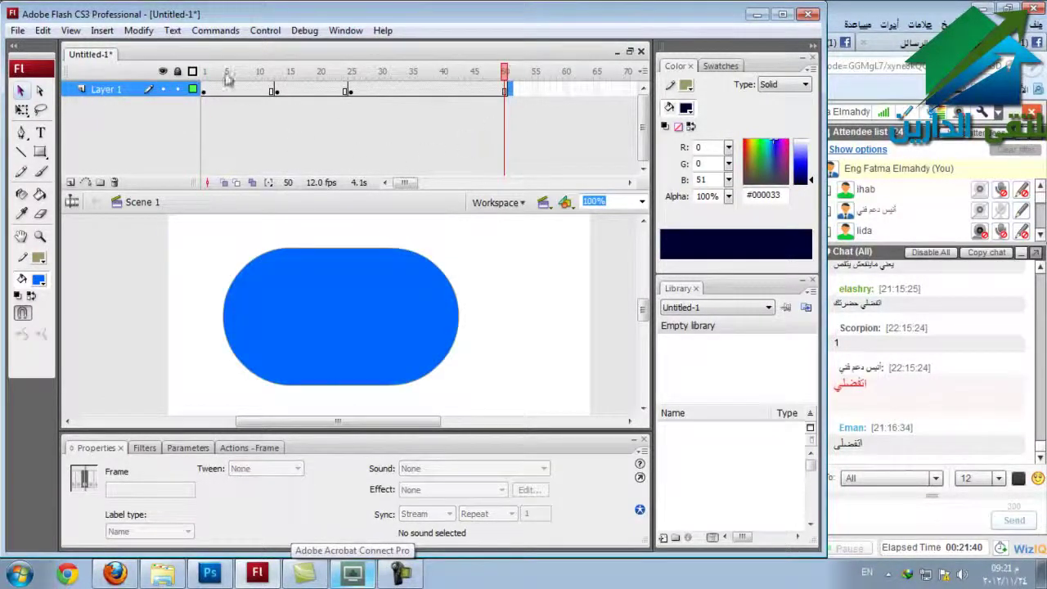
# Insert a regular frame at frame 51 of Layer 1 and turn it into a keyframe.
pyautogui.click(99, 33)
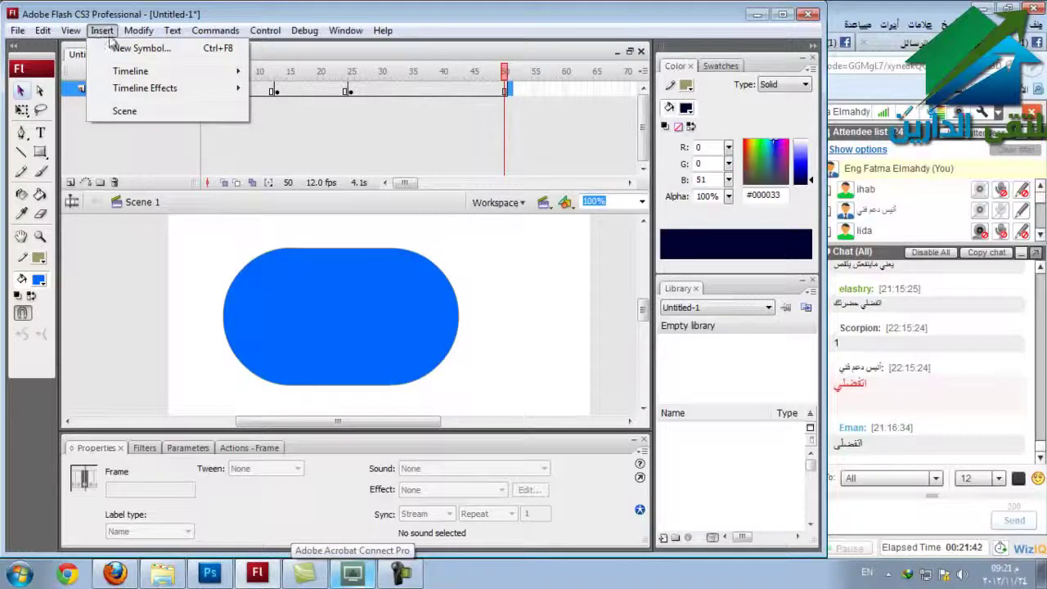
pyautogui.moveTo(78, 38)
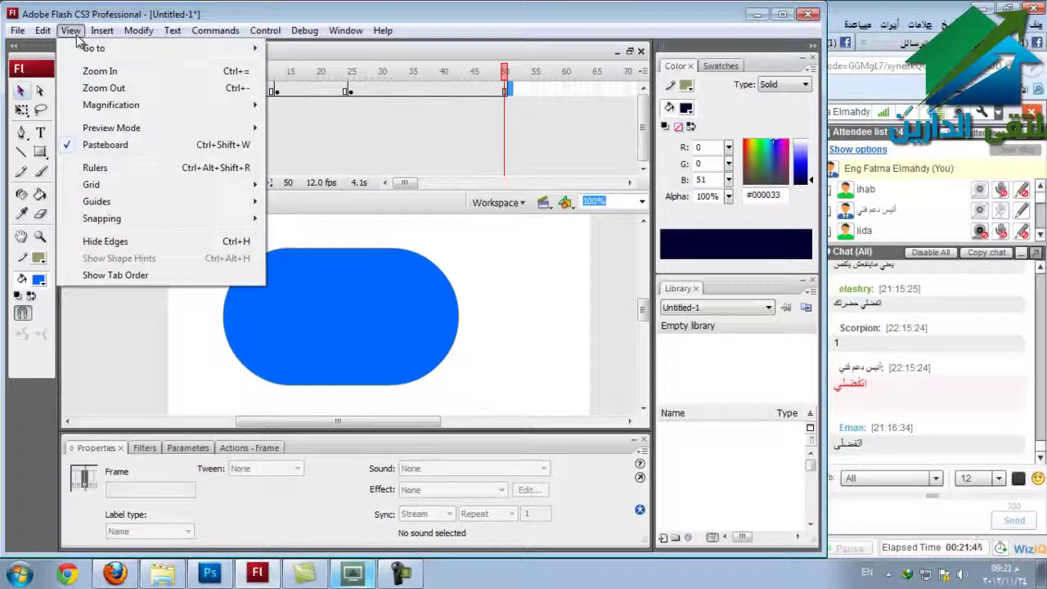
pyautogui.moveTo(151, 38)
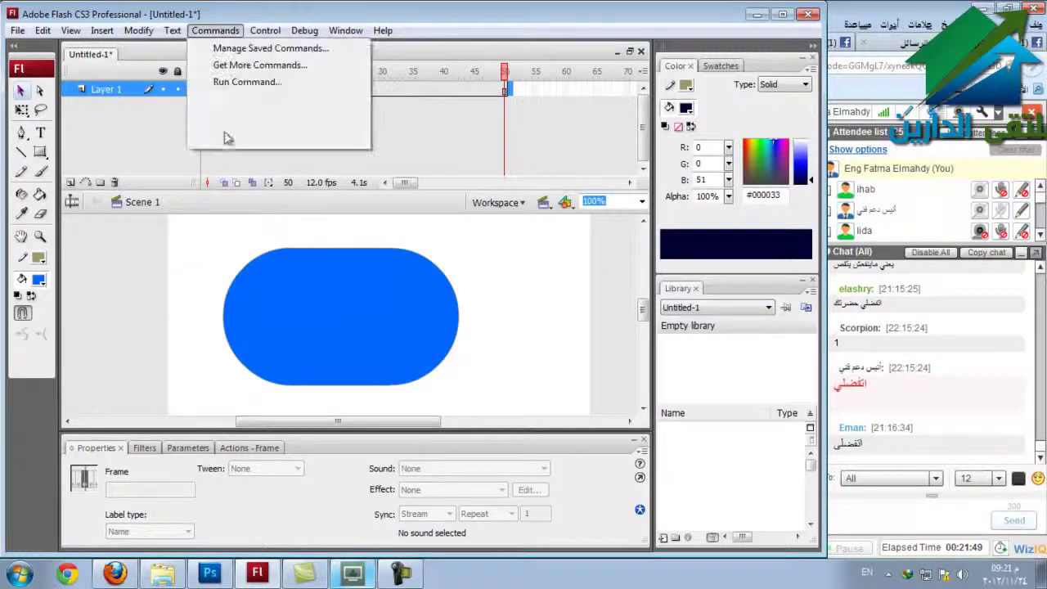
pyautogui.click(175, 31)
pyautogui.click(99, 32)
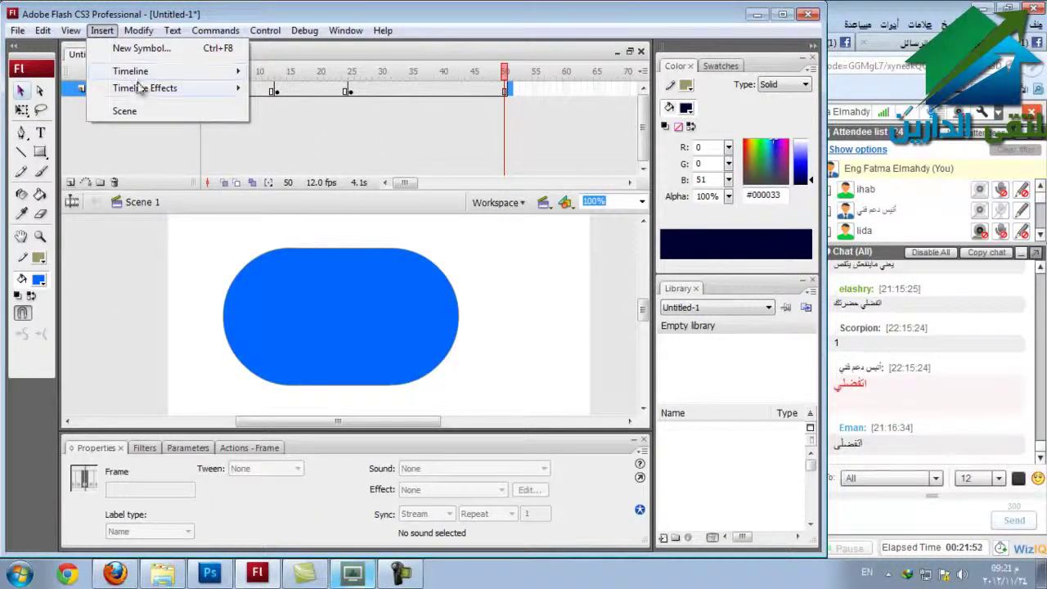
pyautogui.moveTo(151, 74)
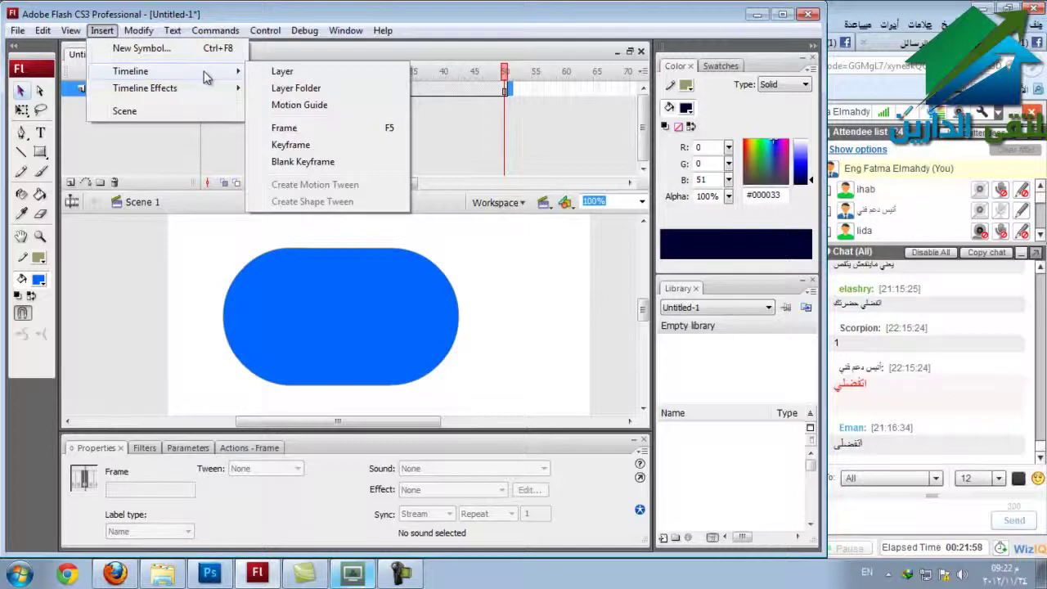
pyautogui.click(333, 133)
pyautogui.click(102, 30)
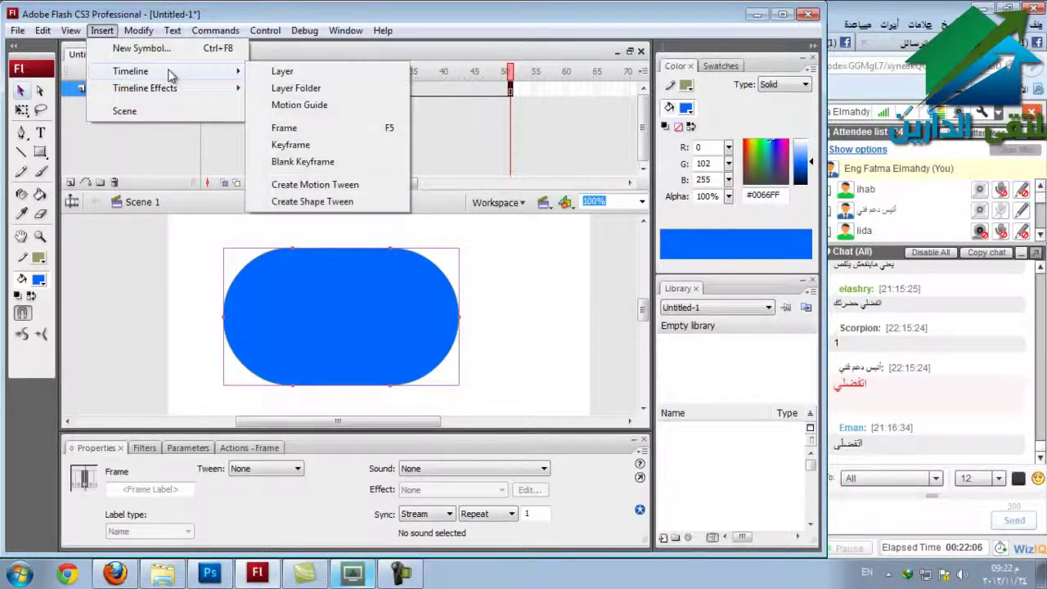
pyautogui.click(342, 151)
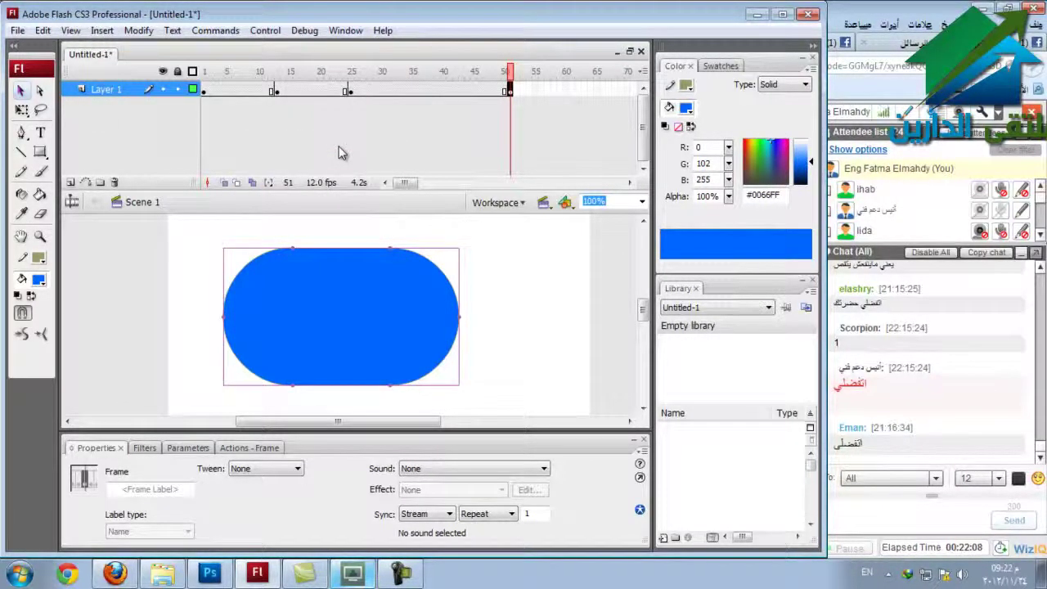
# Insert a blank keyframe at frame 52 and look over the frame commands available for an empty frame.
pyautogui.click(101, 30)
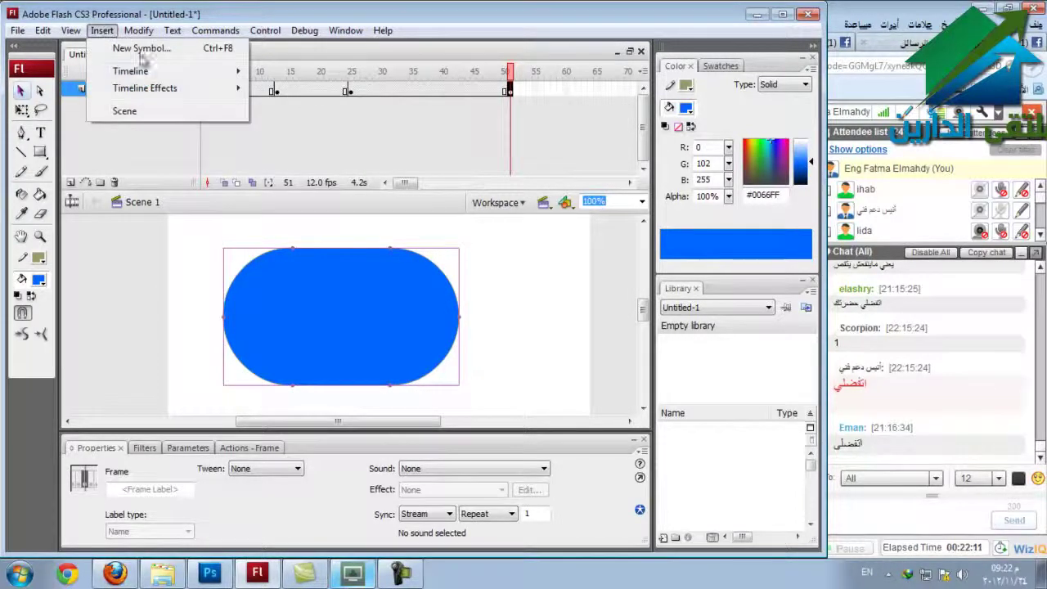
pyautogui.moveTo(166, 75)
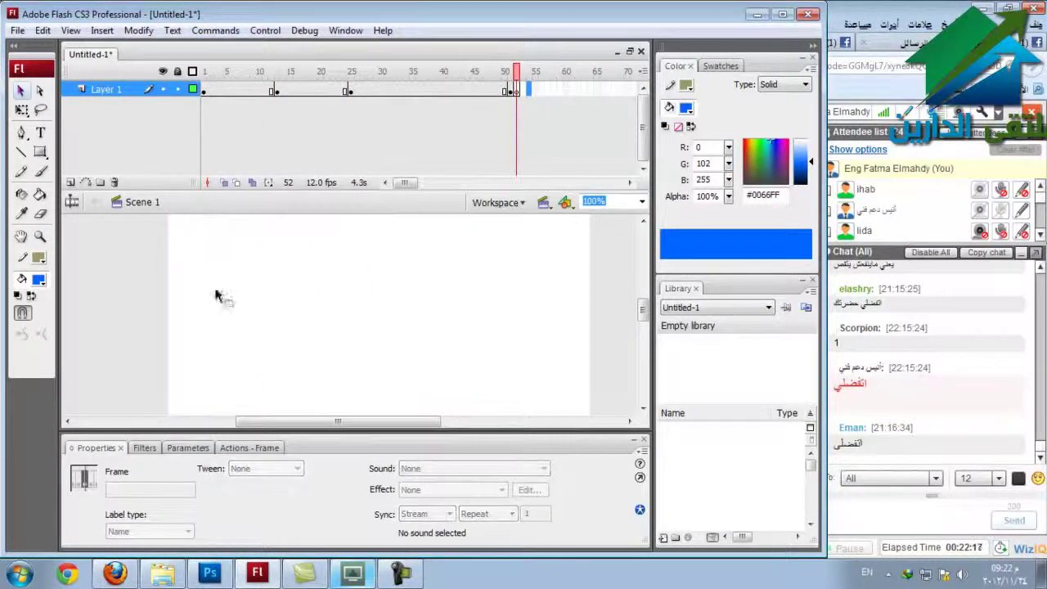
pyautogui.click(140, 292)
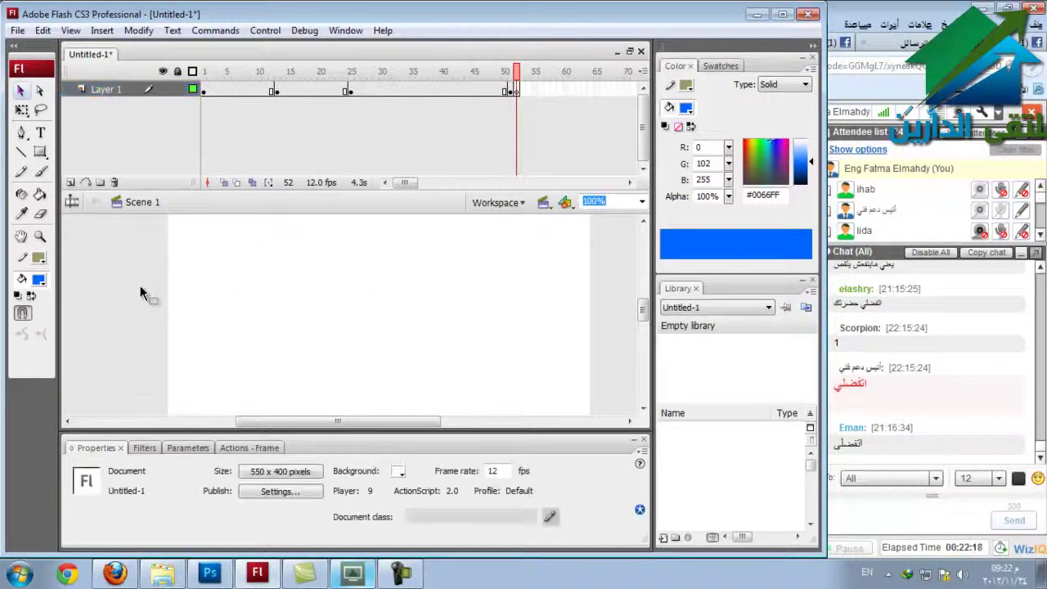
pyautogui.rightClick(536, 91)
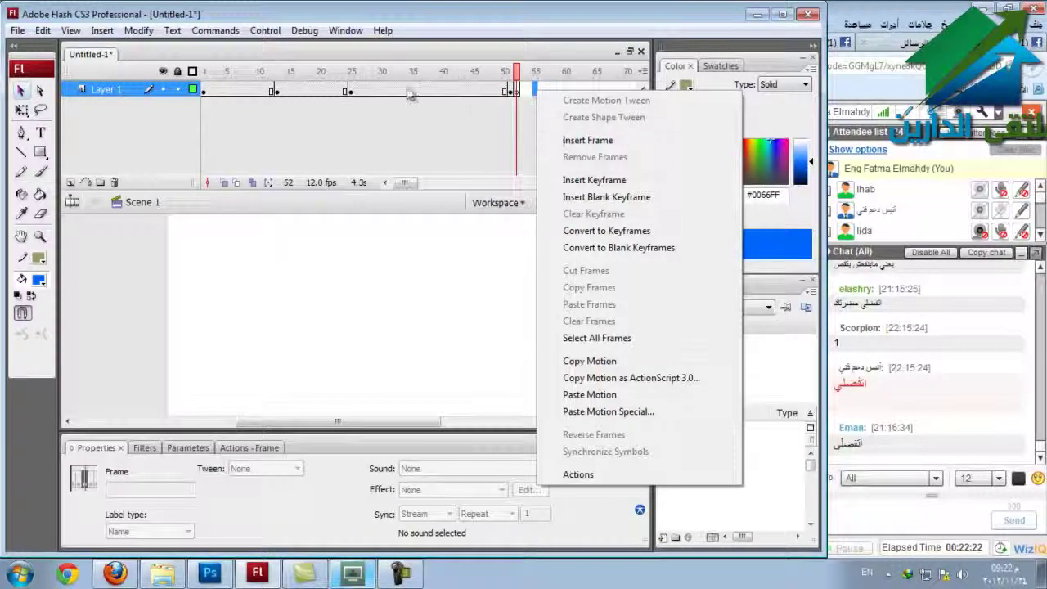
pyautogui.click(152, 347)
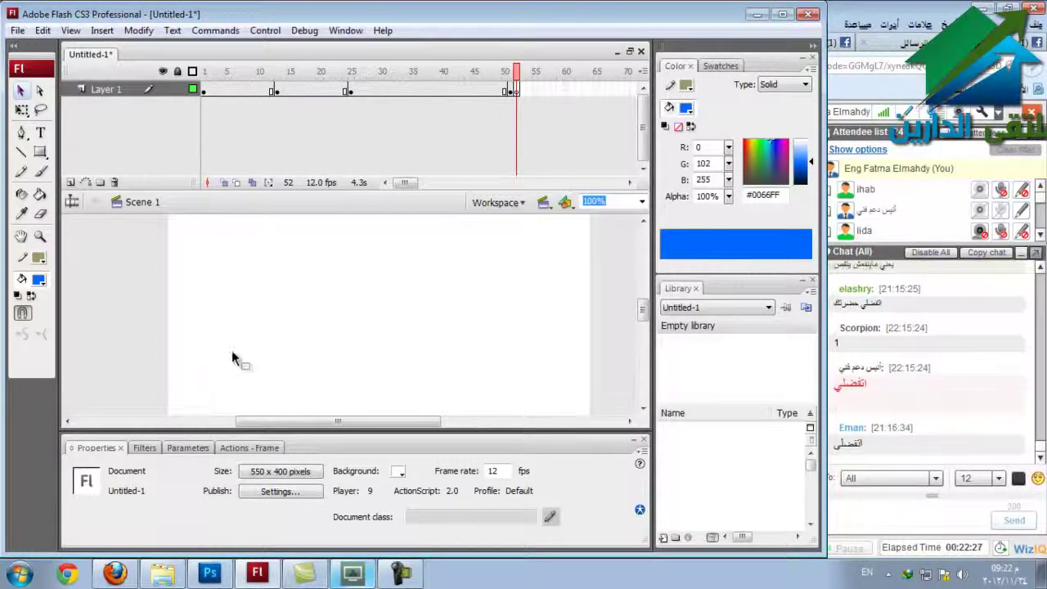
# Replace the blank keyframe at frame 52 with a regular frame and go back to the keyframe at frame 51.
pyautogui.click(516, 90)
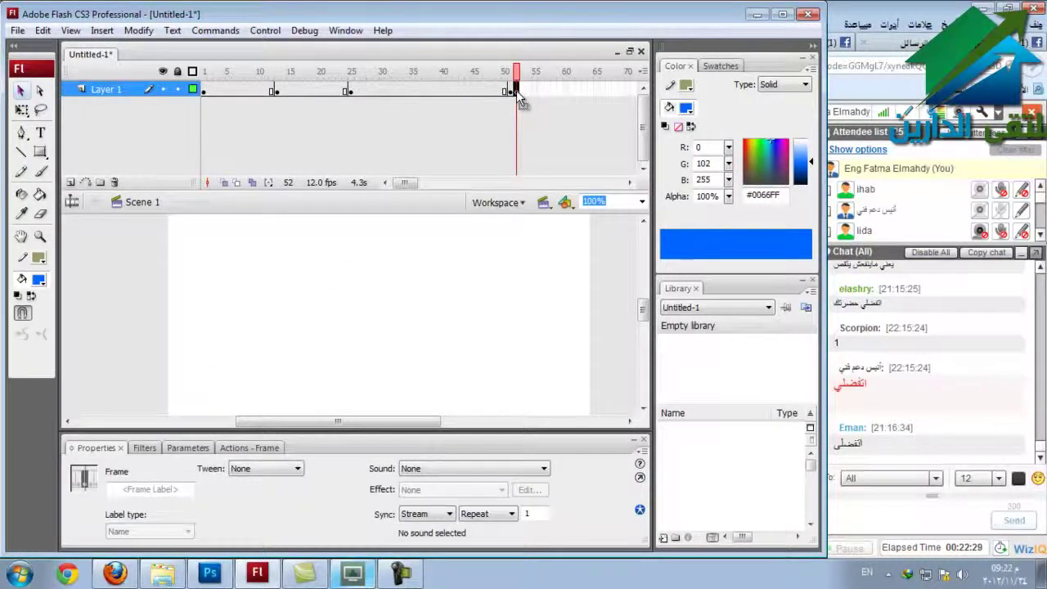
pyautogui.rightClick(516, 91)
pyautogui.click(551, 158)
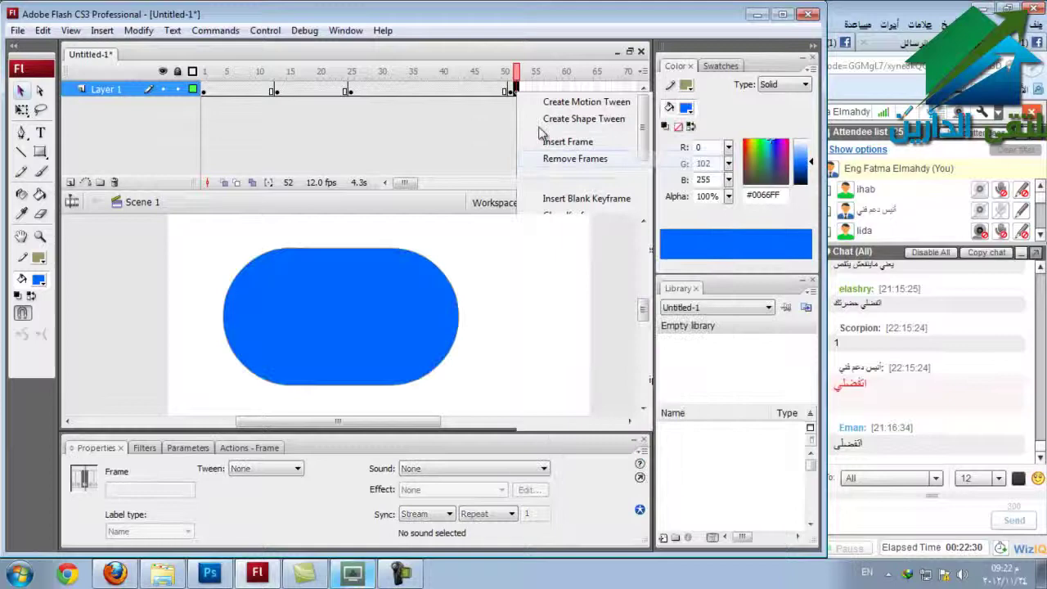
pyautogui.click(512, 93)
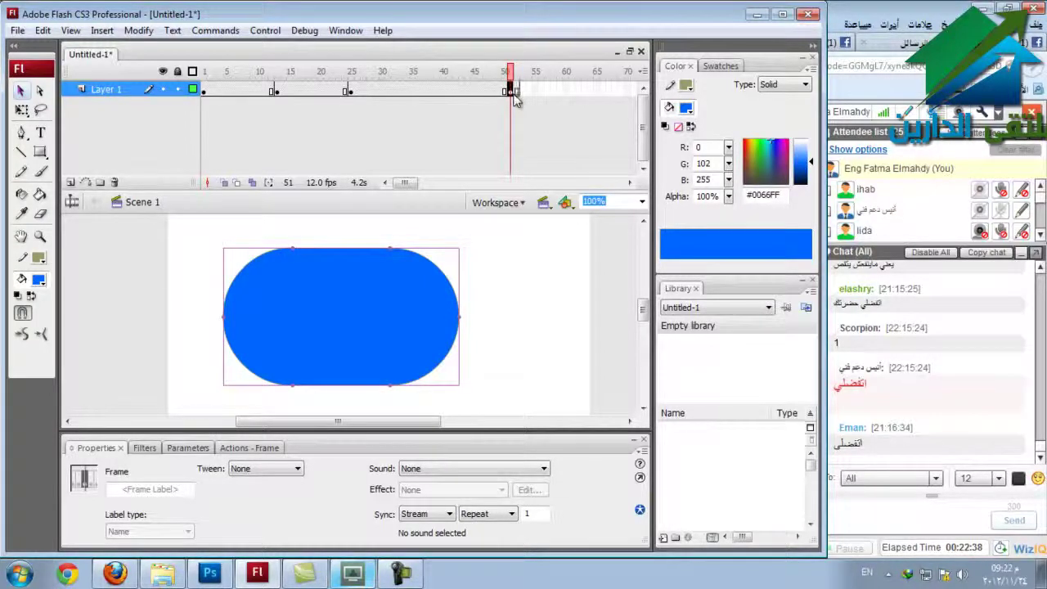
# Insert a keyframe at frame 53 and draw a circle about 113 pixels across to the right of the blue shape.
pyautogui.click(517, 92)
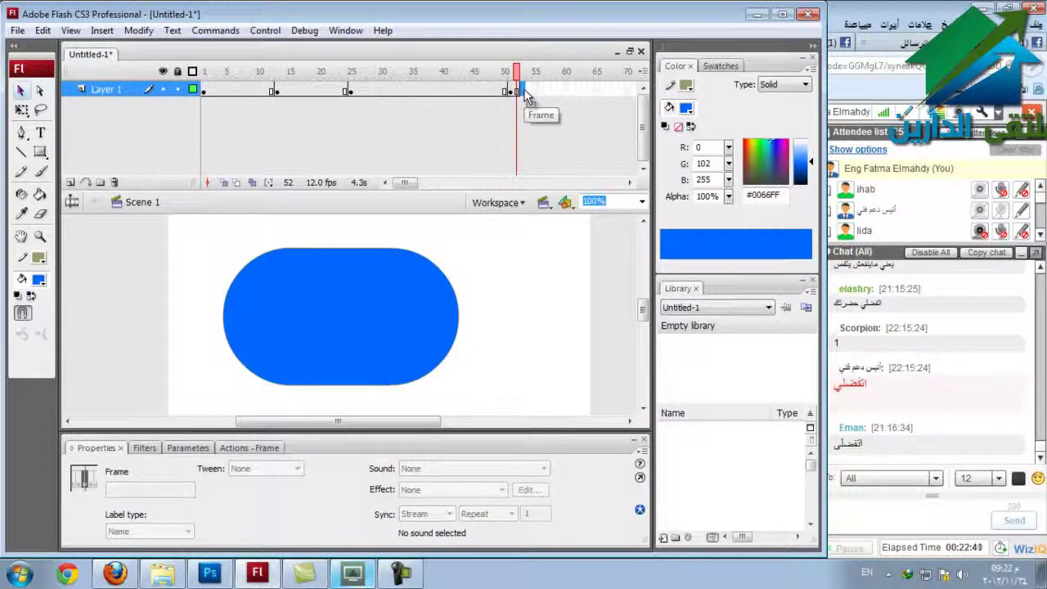
pyautogui.press('F6')
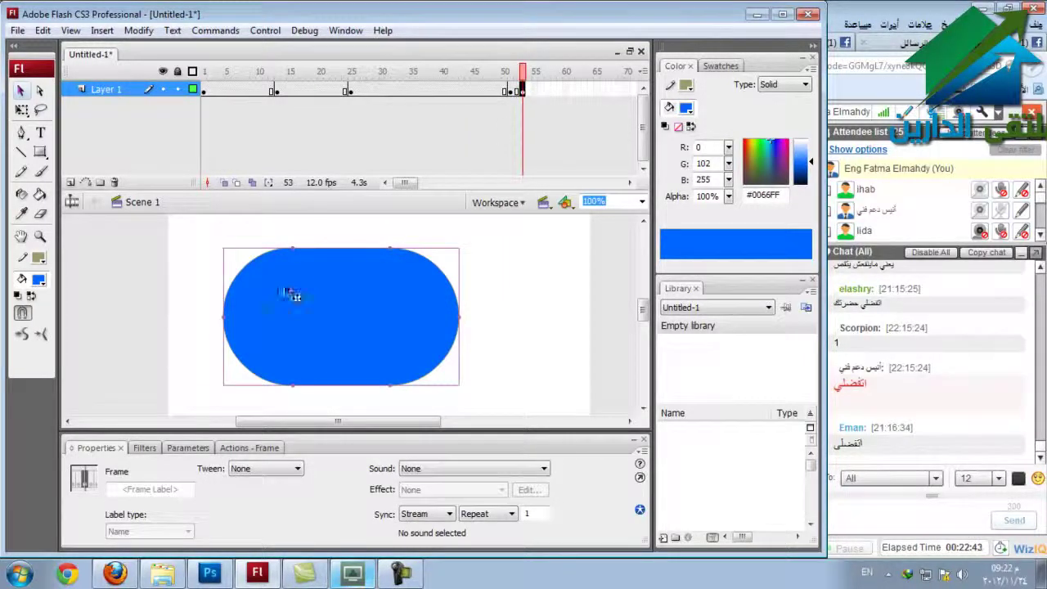
pyautogui.click(40, 152)
pyautogui.click(86, 197)
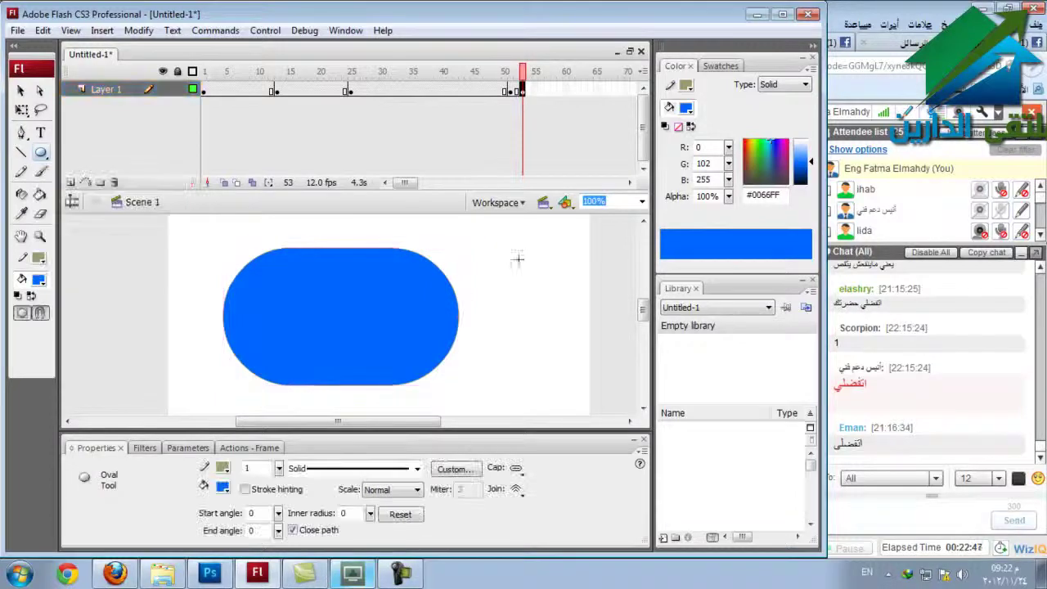
pyautogui.moveTo(467, 250)
pyautogui.mouseDown()
pyautogui.moveTo(544, 311)
pyautogui.moveTo(552, 333)
pyautogui.mouseUp()
pyautogui.press('v')
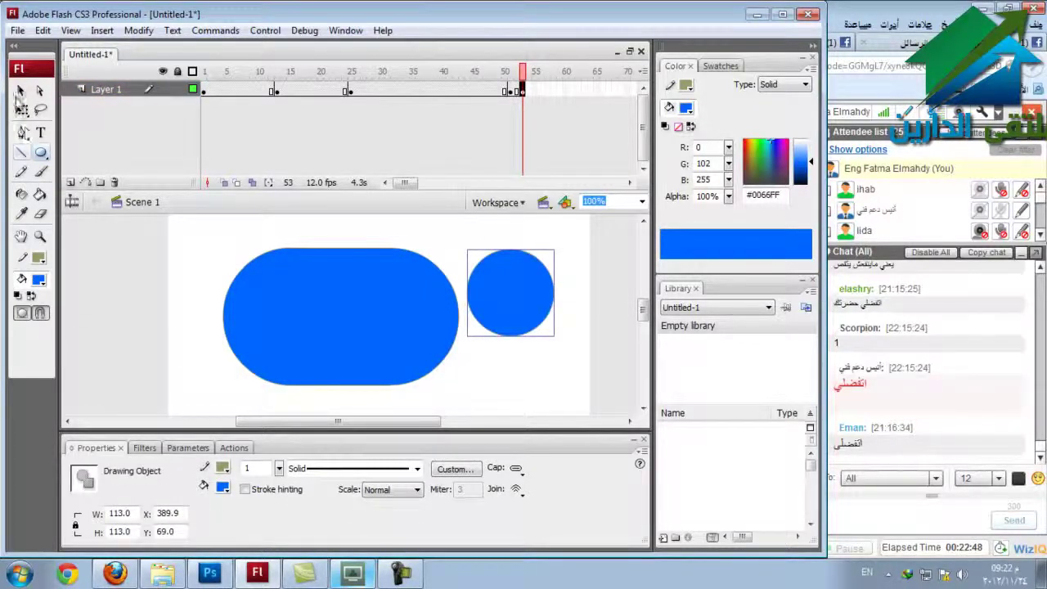
# Insert a blank keyframe at frame 54 of Layer 1 and deselect it.
pyautogui.click(528, 91)
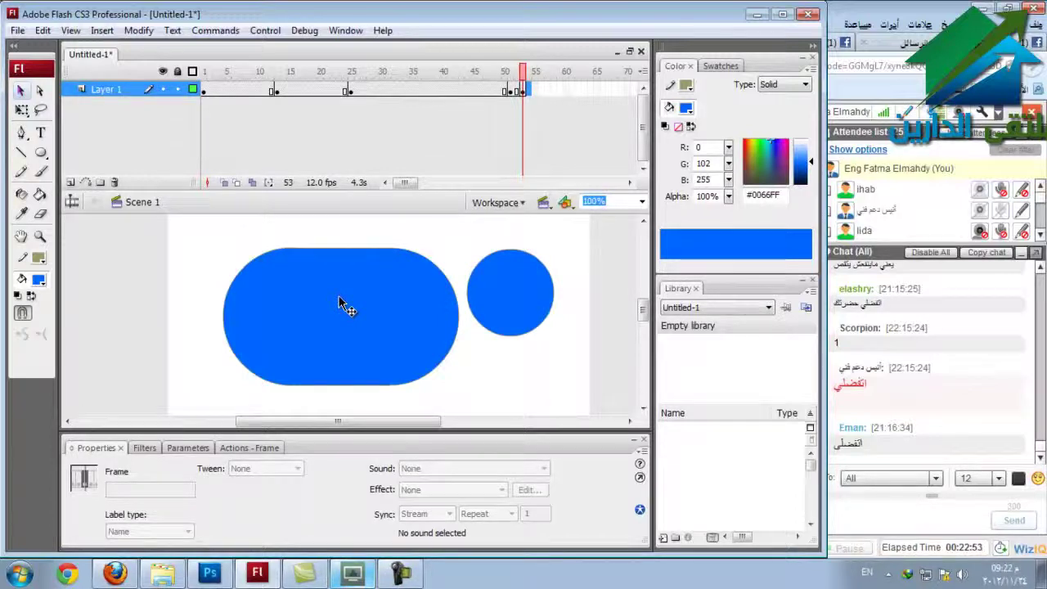
pyautogui.press('F7')
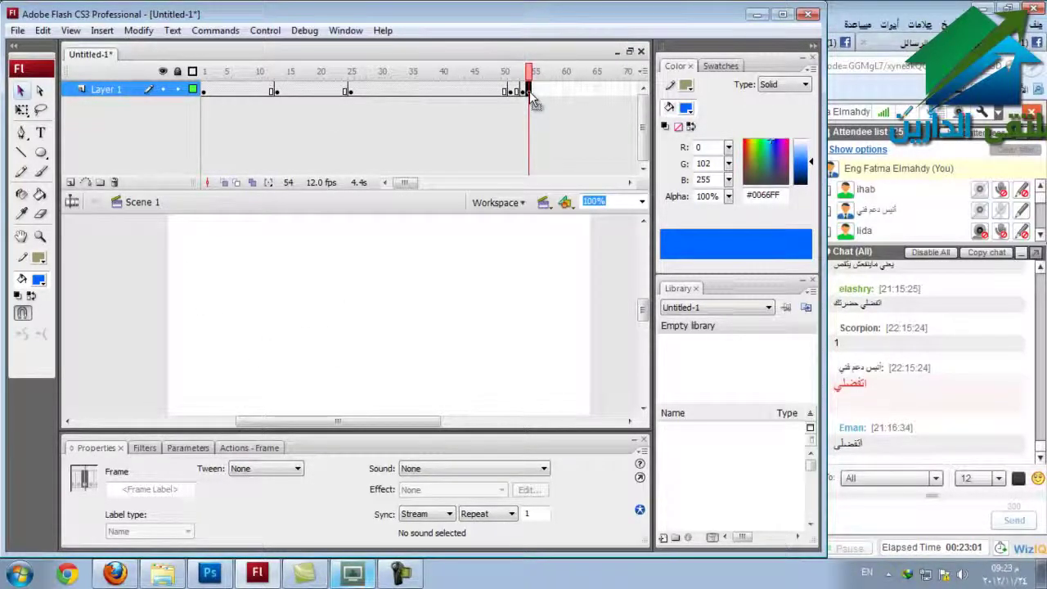
pyautogui.click(188, 292)
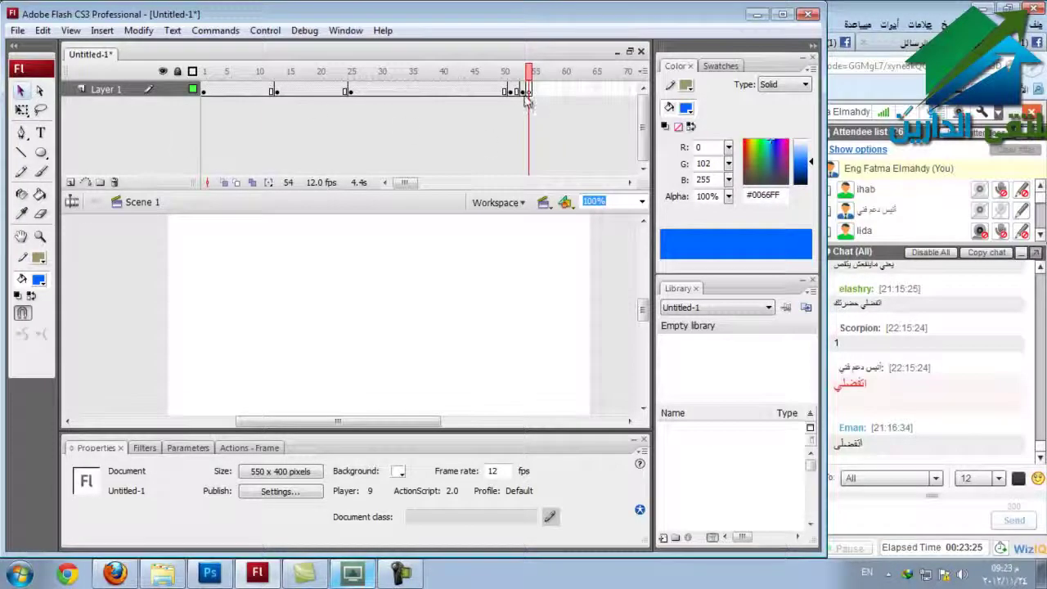
# Remove frames 2 through 54 from Layer 1 and select the dark blue rectangle on frame 1.
pyautogui.moveTo(528, 90); pyautogui.dragTo(211, 85)
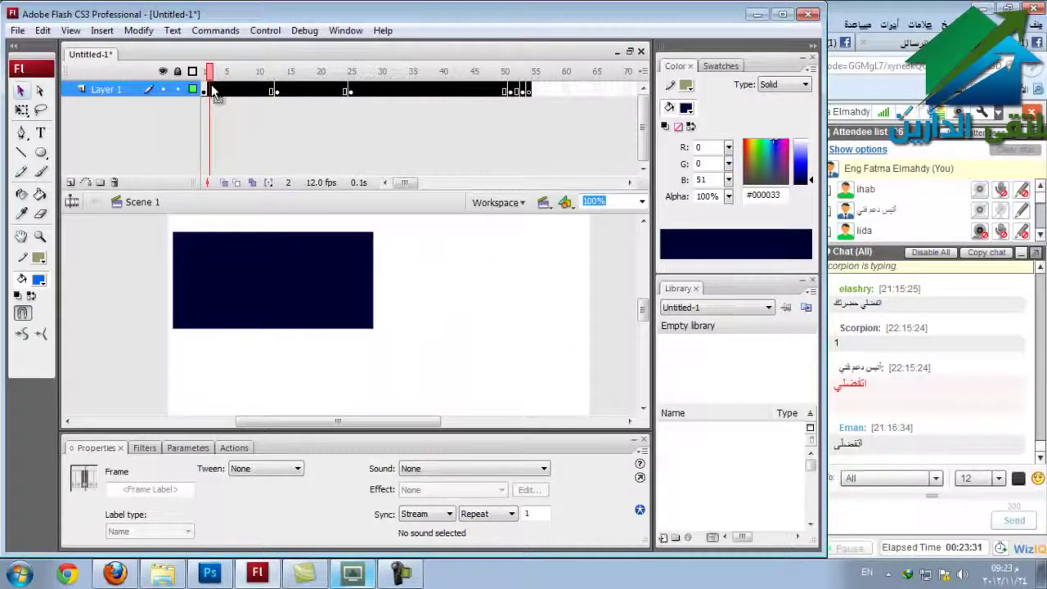
pyautogui.rightClick(211, 84)
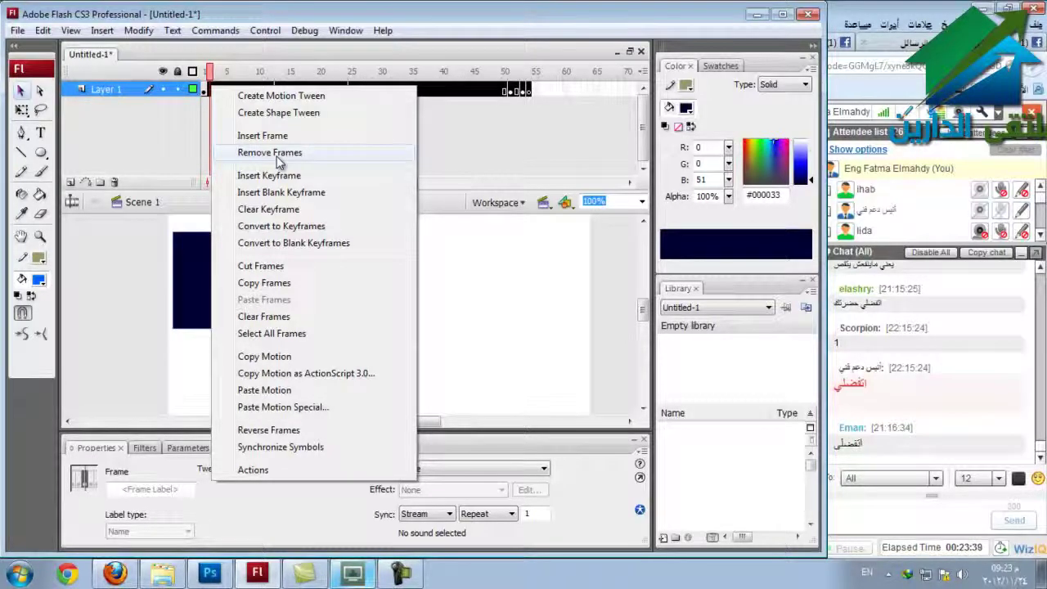
pyautogui.click(277, 153)
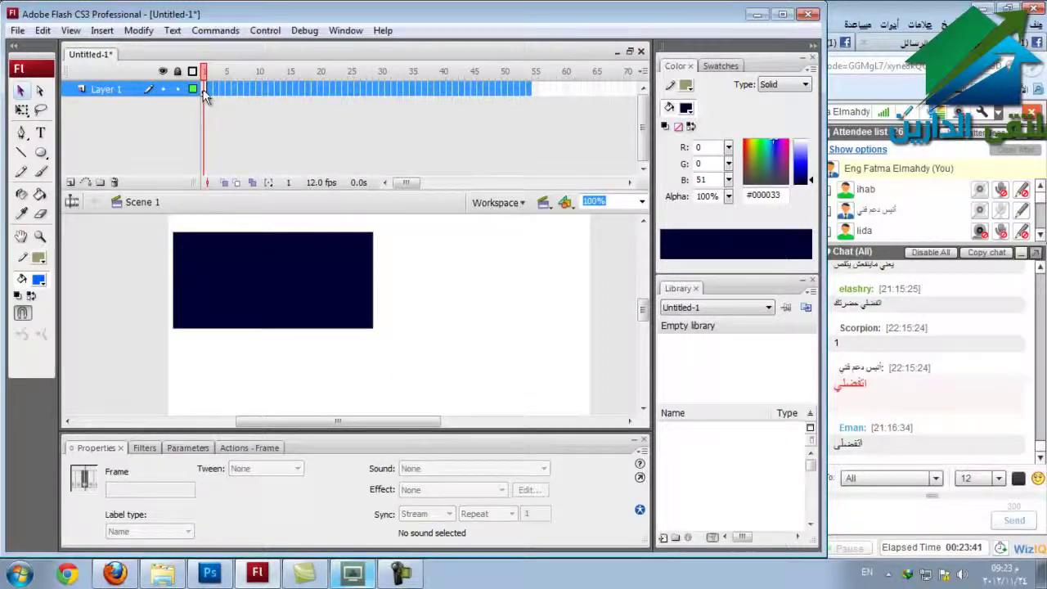
pyautogui.click(119, 342)
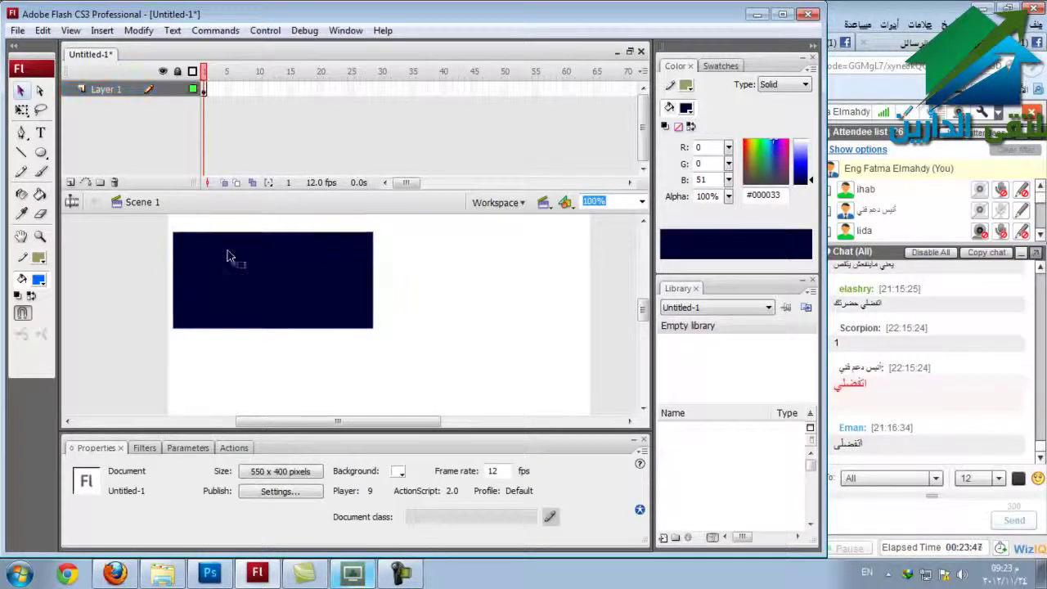
pyautogui.click(273, 279)
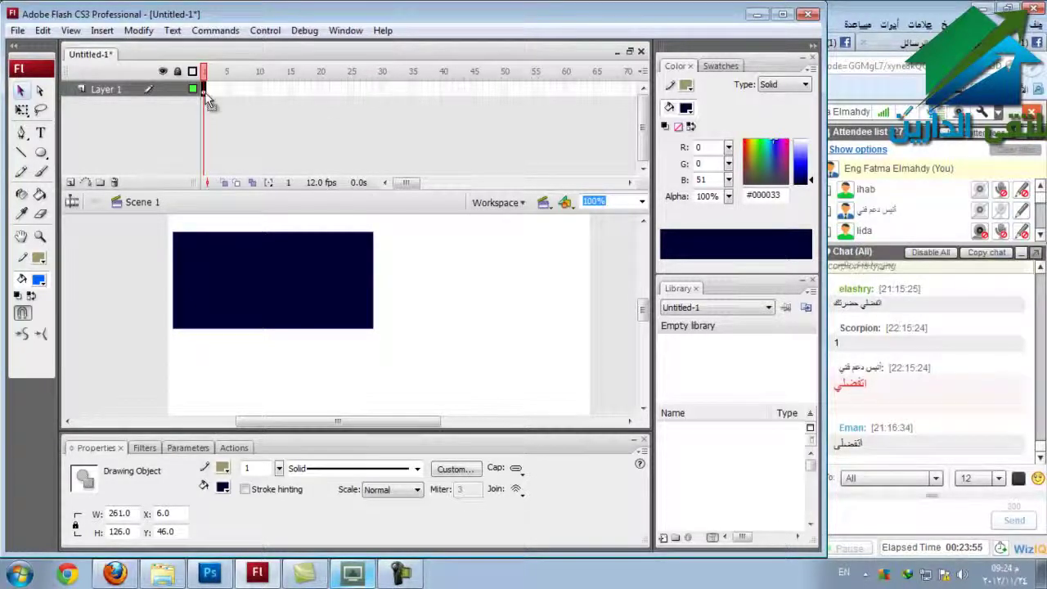
# Insert a blank keyframe at frame 30 of Layer 1.
pyautogui.click(380, 88)
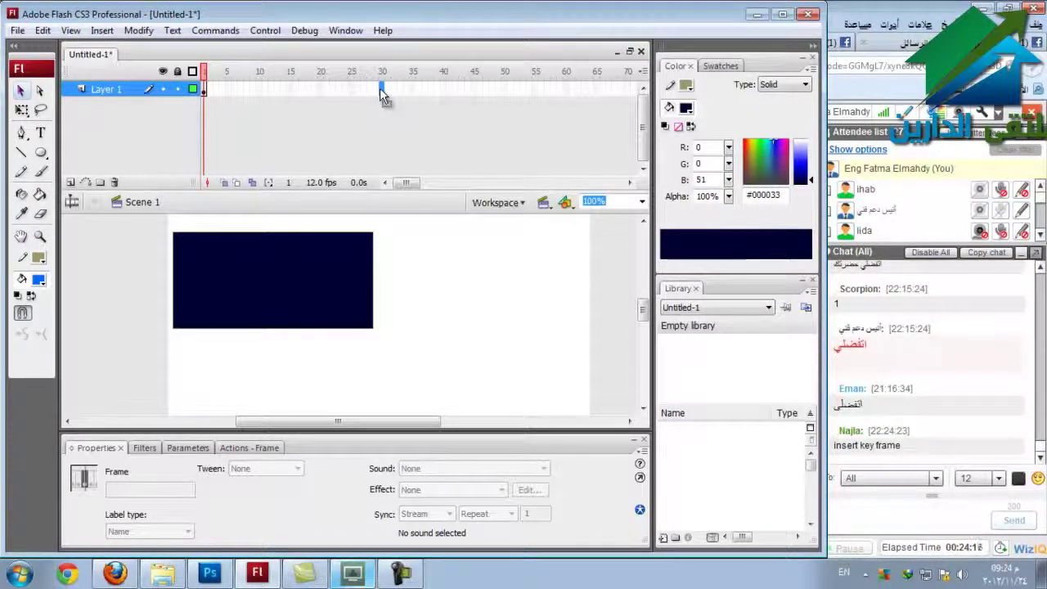
pyautogui.click(382, 90)
pyautogui.press('F7')
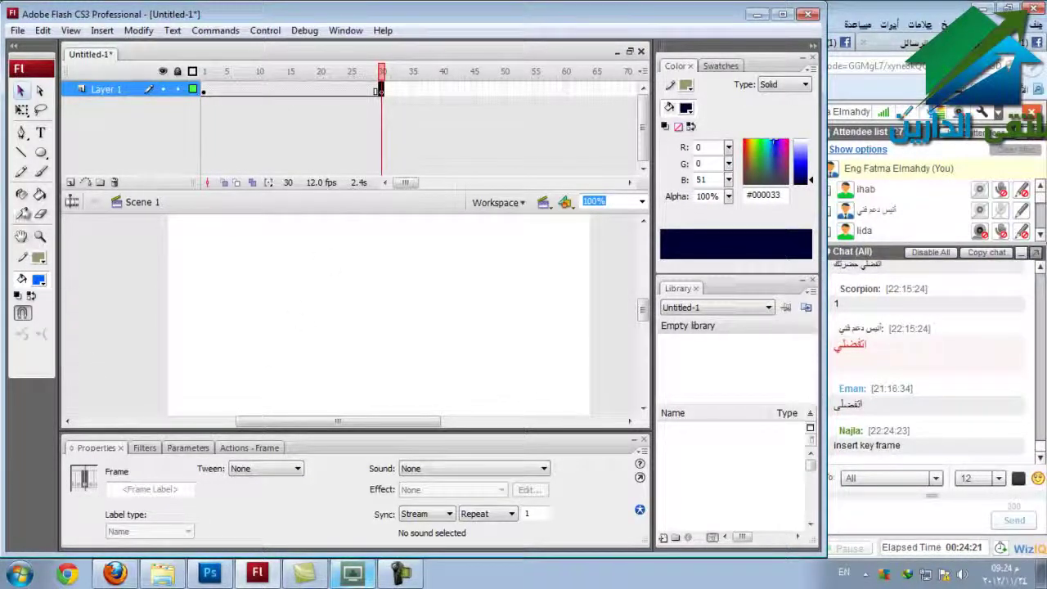
# Draw a blue oval about 172 by 120 pixels on frame 30 and shift it slightly up and right within the stage's lower-right area.
pyautogui.click(41, 153)
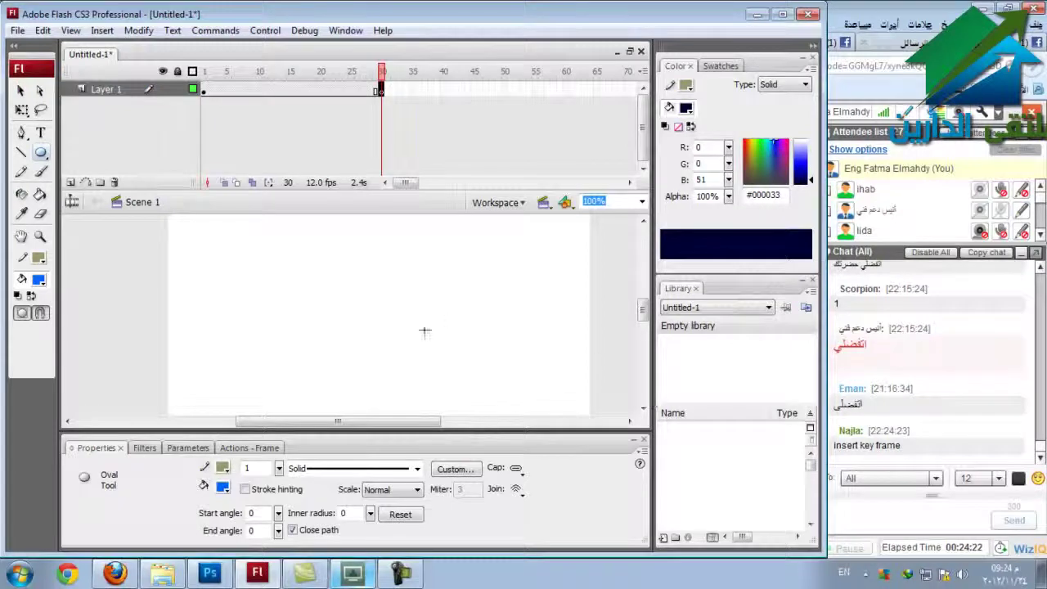
pyautogui.moveTo(438, 324); pyautogui.dragTo(571, 417)
pyautogui.click(21, 90)
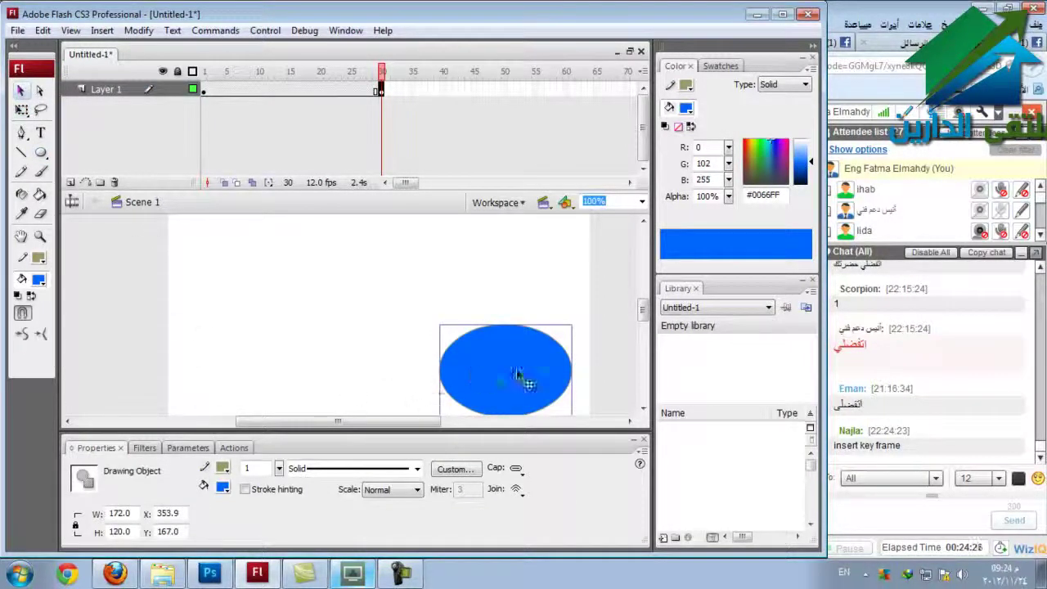
pyautogui.moveTo(518, 375); pyautogui.dragTo(532, 356)
pyautogui.click(136, 315)
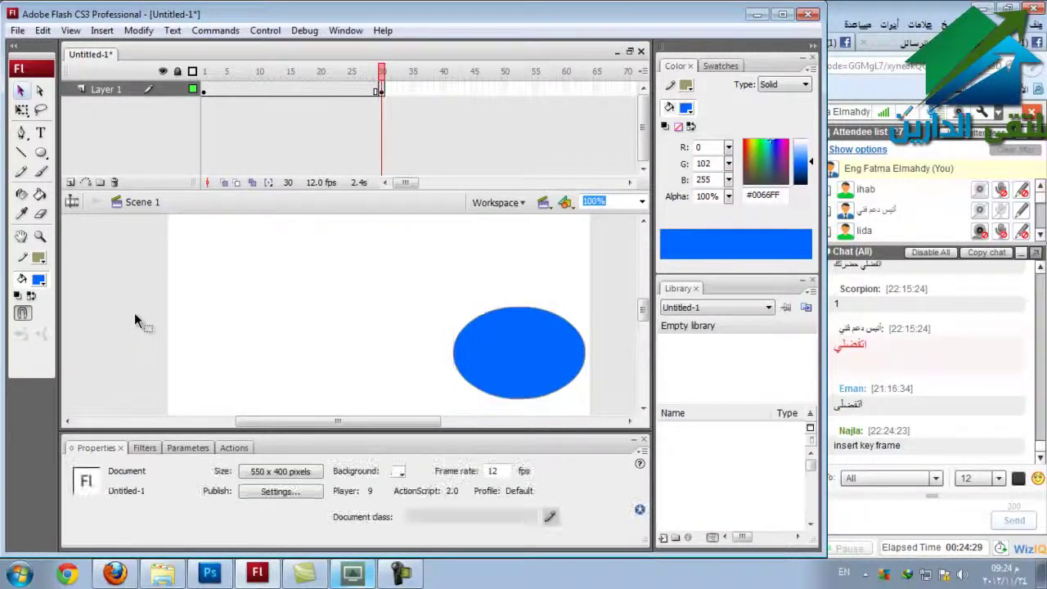
# Compare the stage contents of the keyframes at frame 1 and frame 30 of Layer 1.
pyautogui.click(204, 91)
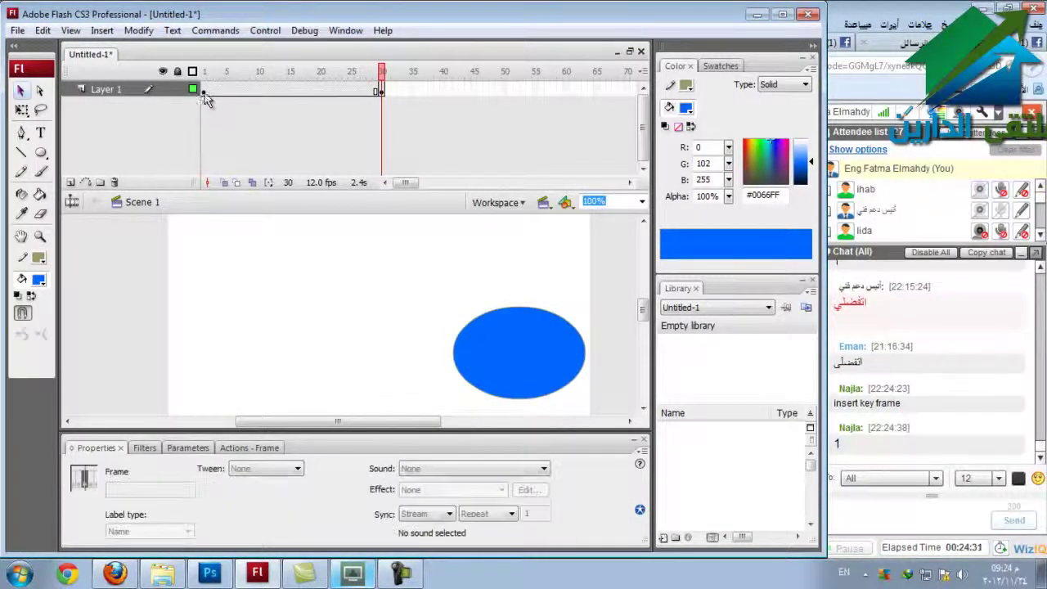
pyautogui.click(205, 92)
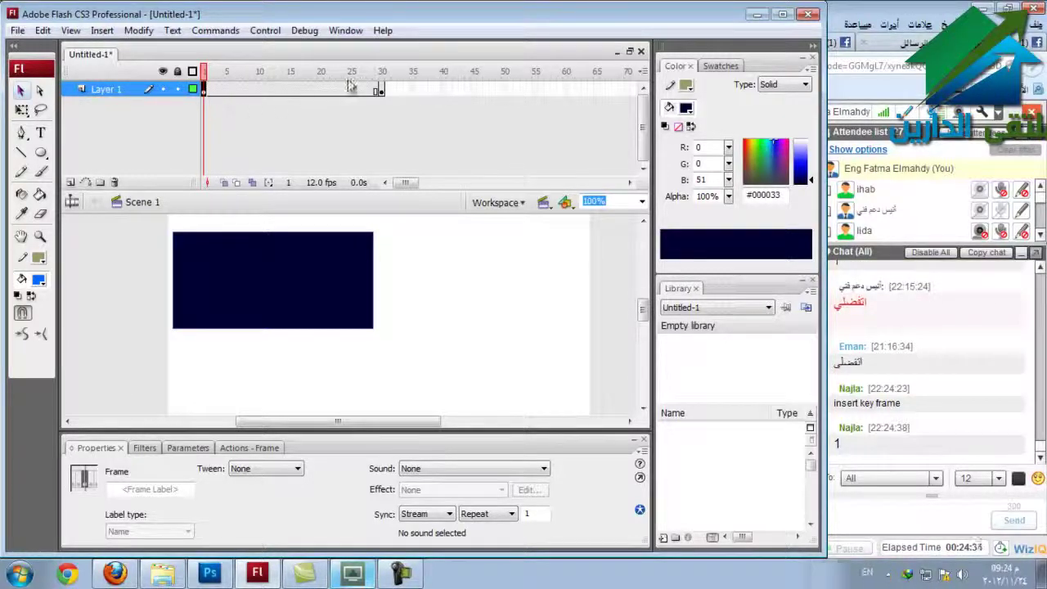
pyautogui.click(380, 90)
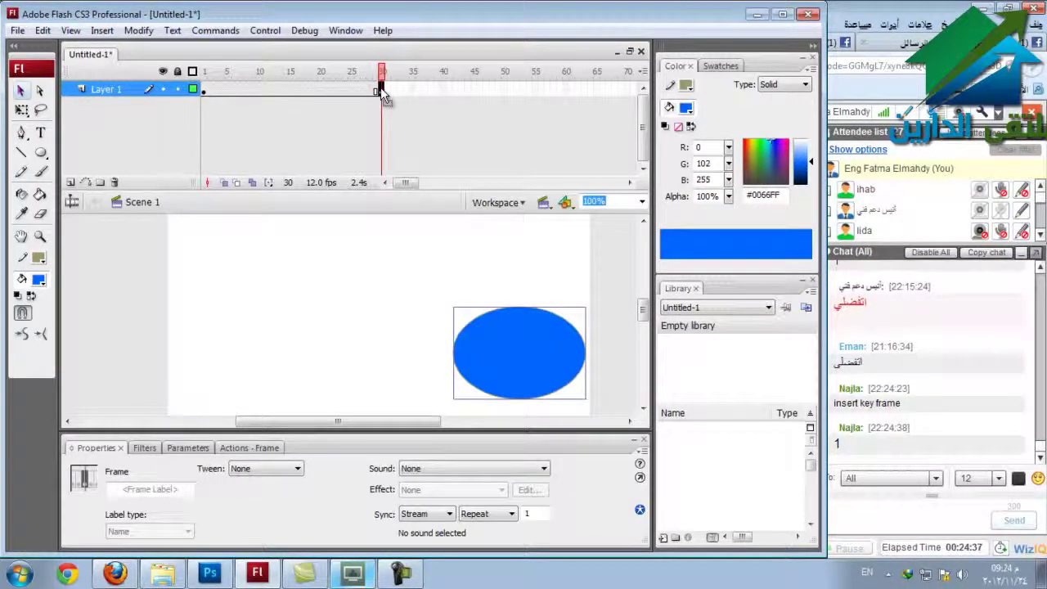
pyautogui.press('F6')
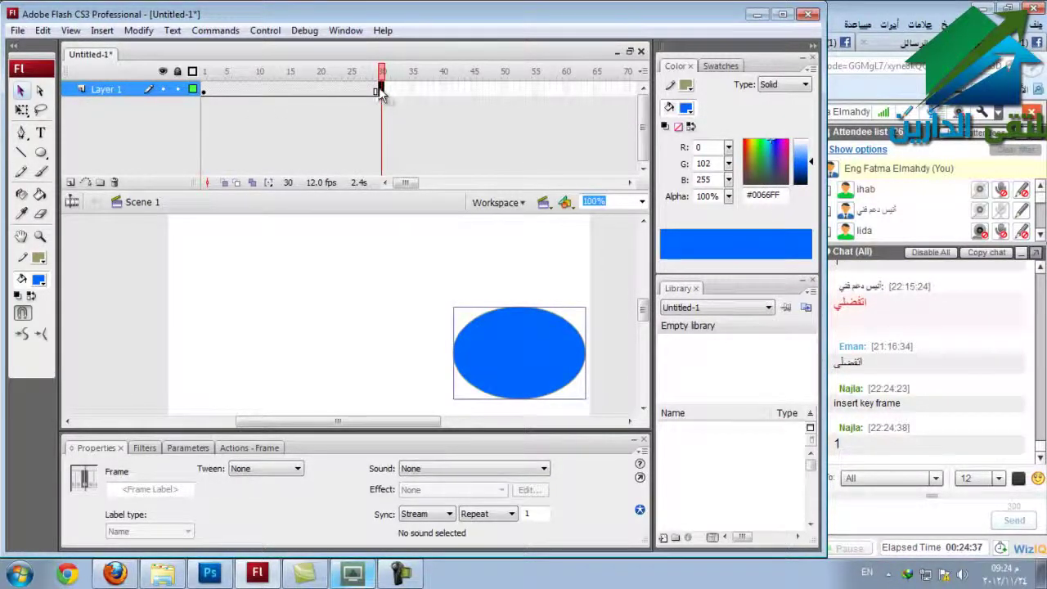
# Try a shape tween between the rectangle on frame 1 and the oval on frame 30, and remove it again.
pyautogui.rightClick(221, 90)
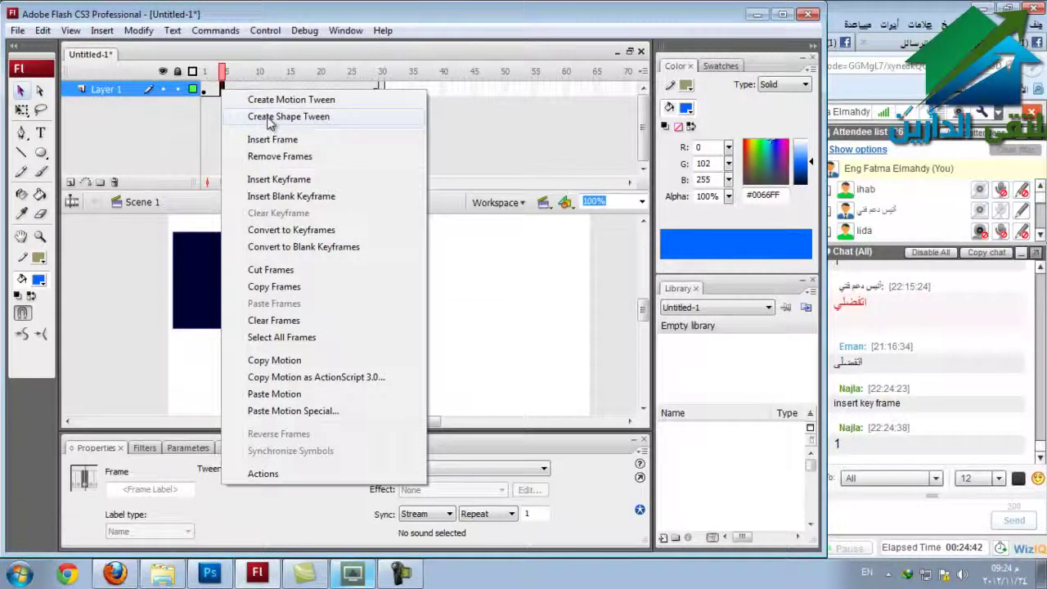
pyautogui.click(269, 119)
pyautogui.moveTo(219, 85)
pyautogui.mouseDown()
pyautogui.moveTo(383, 82)
pyautogui.moveTo(210, 82)
pyautogui.moveTo(386, 80)
pyautogui.moveTo(219, 82)
pyautogui.moveTo(375, 90)
pyautogui.moveTo(386, 86)
pyautogui.moveTo(206, 86)
pyautogui.mouseUp()
pyautogui.rightClick(222, 89)
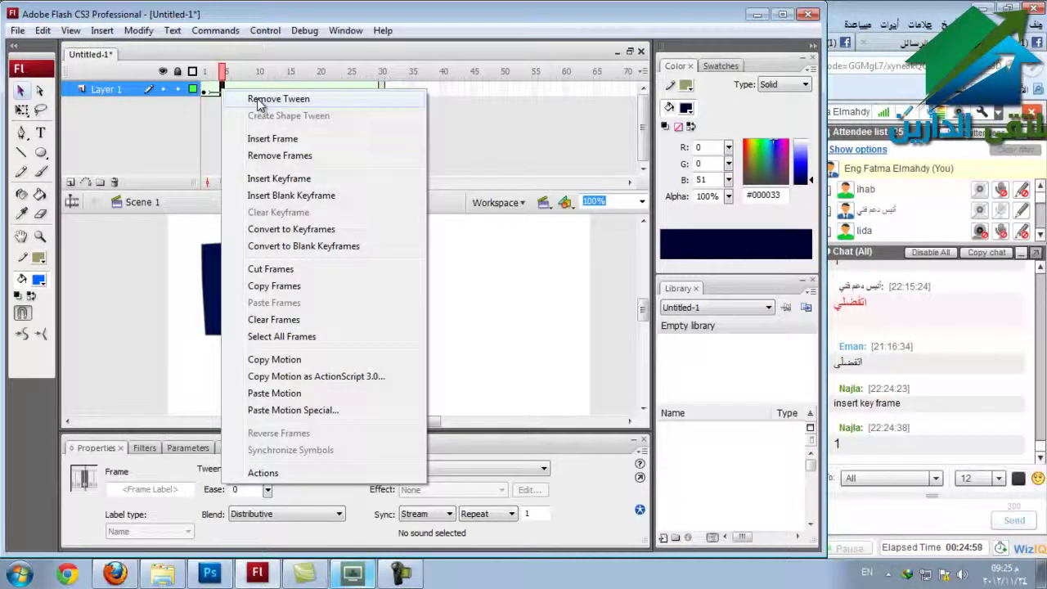
pyautogui.click(257, 99)
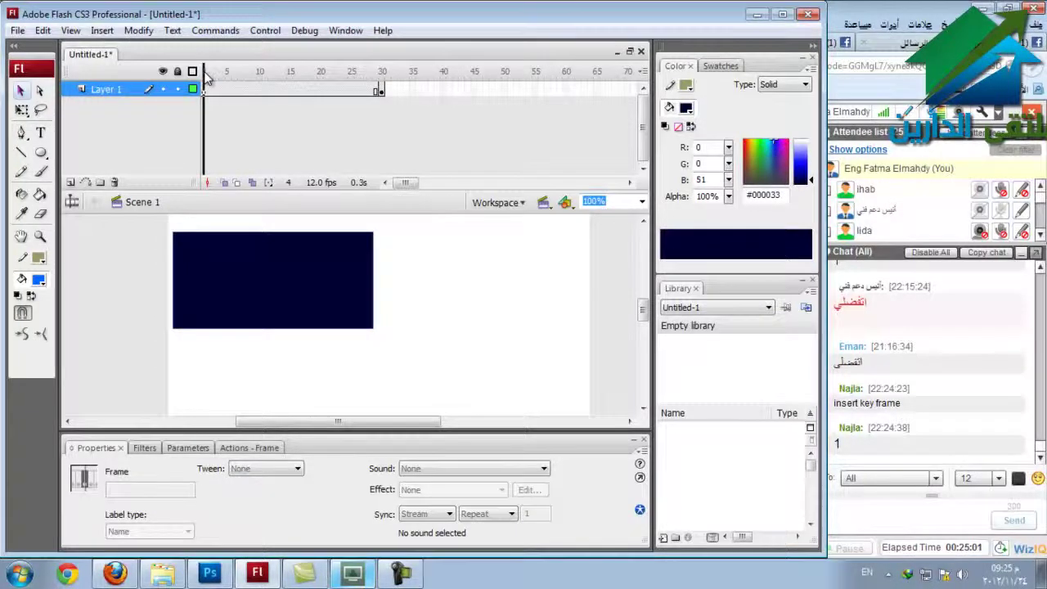
# Test the movie with a shape tween between frames 1 and 30 of Layer 1, and remove the tween.
pyautogui.rightClick(224, 89)
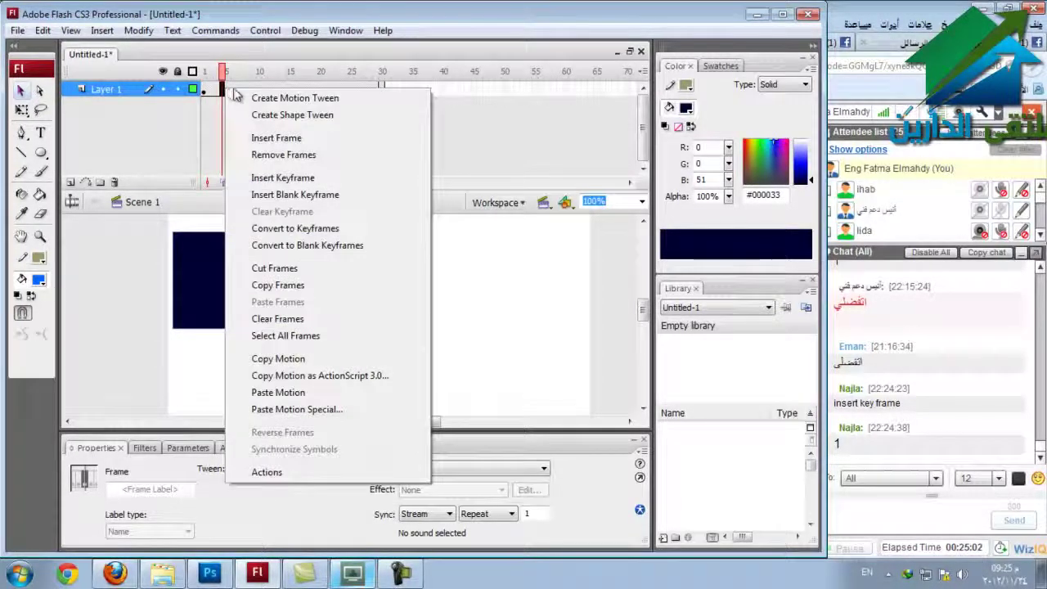
pyautogui.click(292, 116)
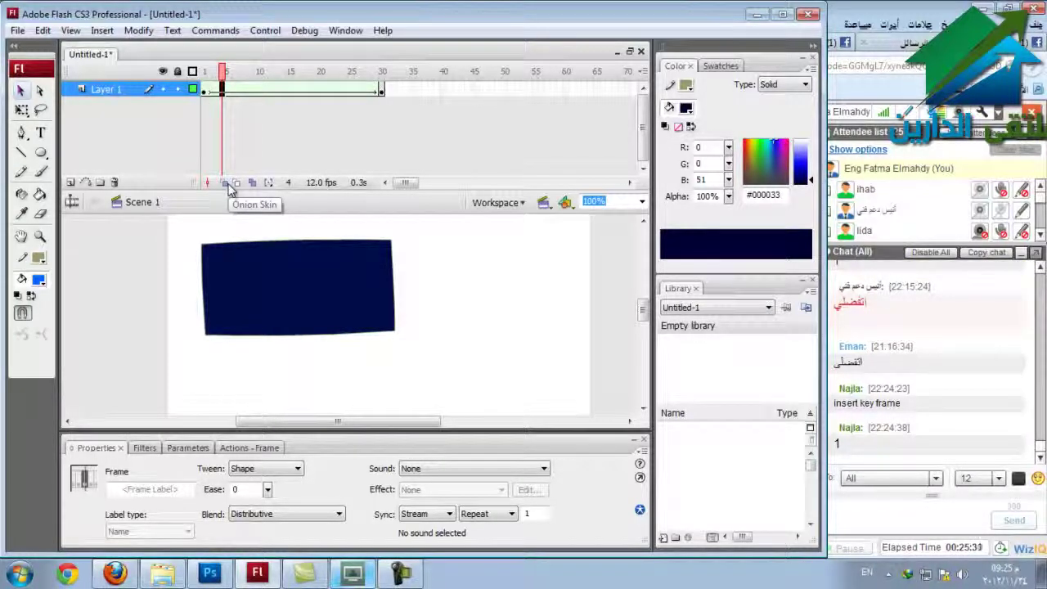
pyautogui.click(265, 31)
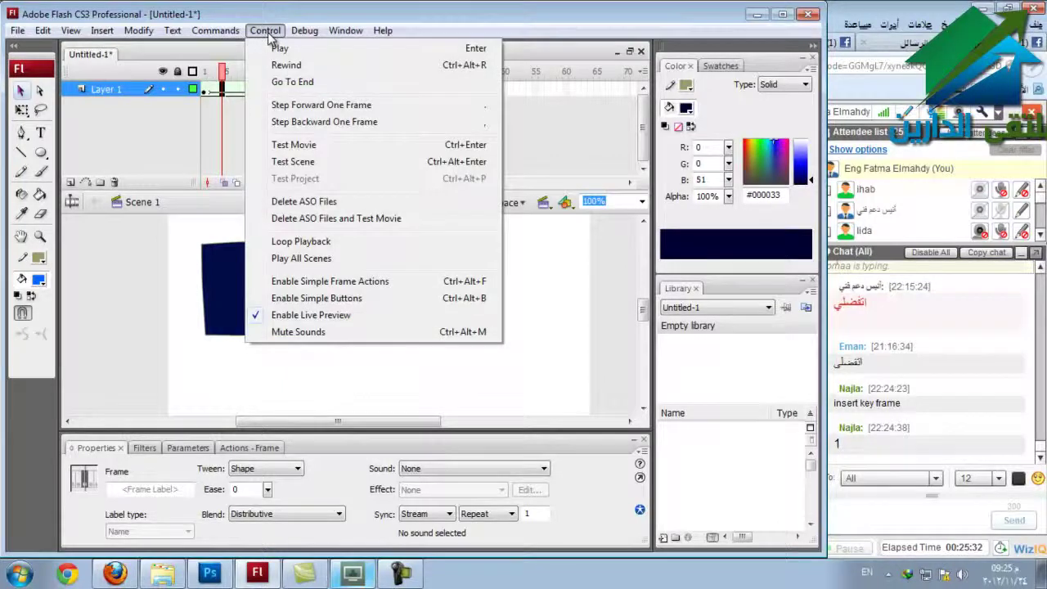
pyautogui.click(296, 145)
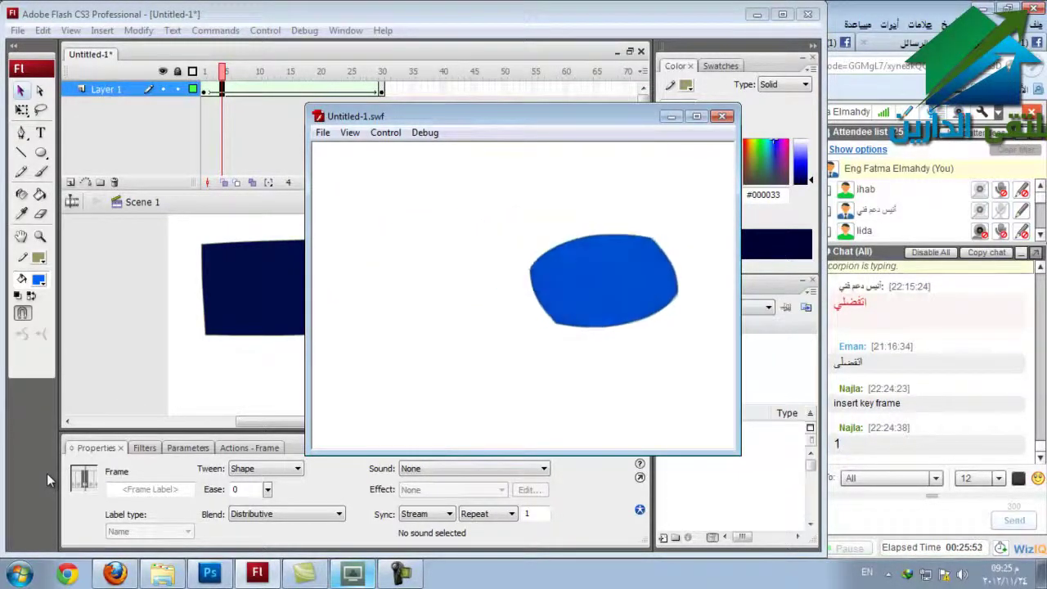
pyautogui.click(722, 116)
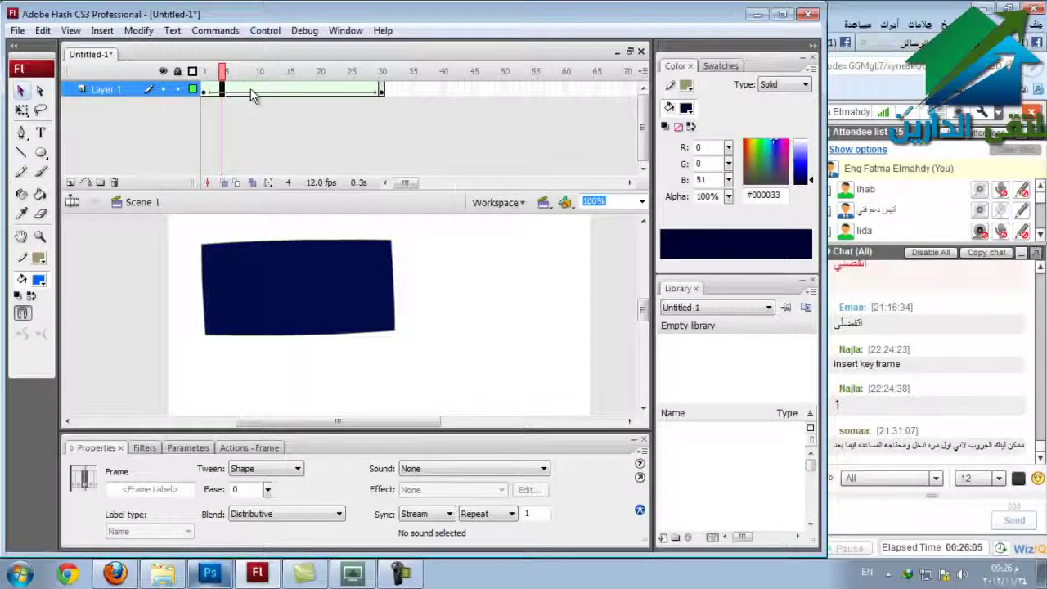
pyautogui.rightClick(252, 91)
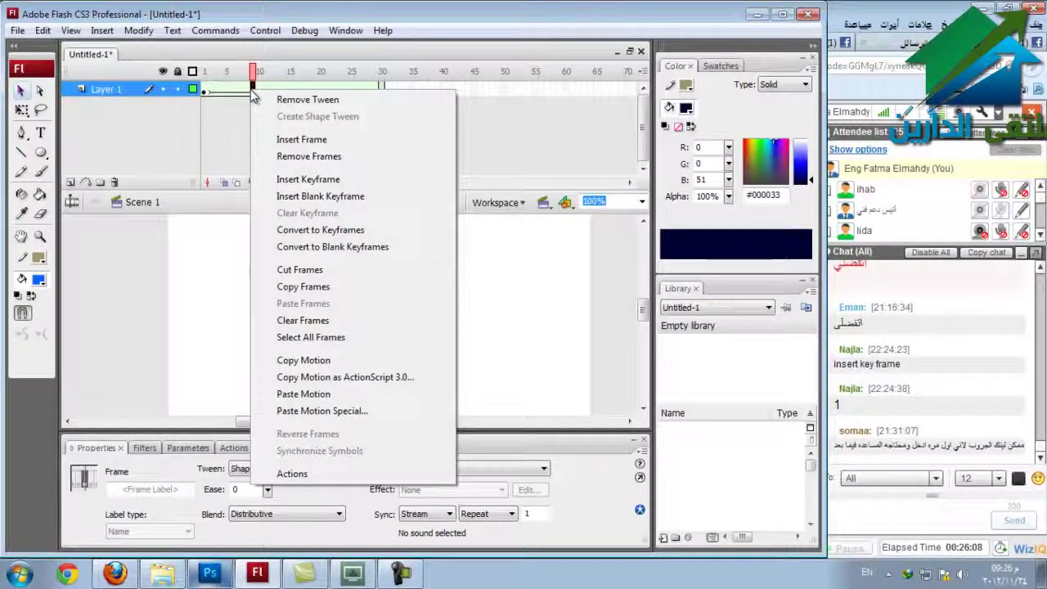
pyautogui.click(307, 100)
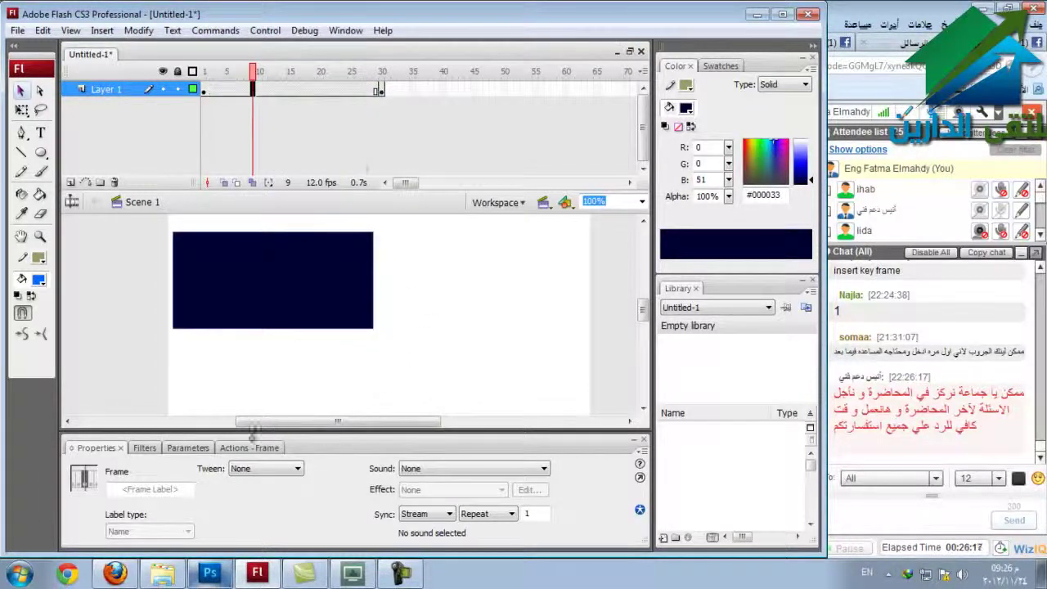
# Move the oval on frame 30 straight up near the stage's top edge, at about Y 41, and insert a blank keyframe at frame 55.
pyautogui.click(381, 90)
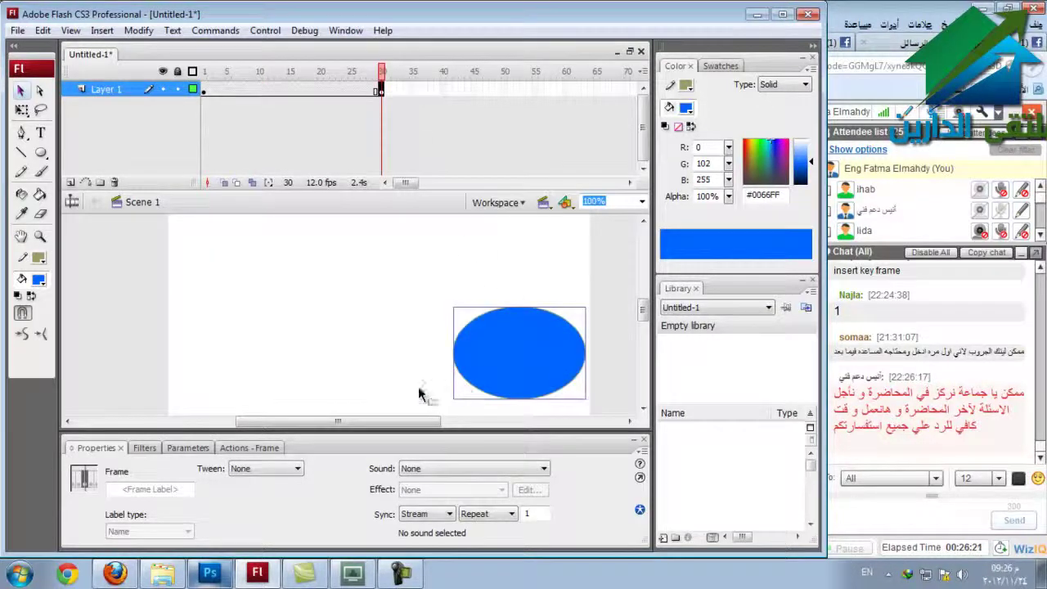
pyautogui.click(507, 348)
pyautogui.moveTo(505, 341); pyautogui.dragTo(505, 263)
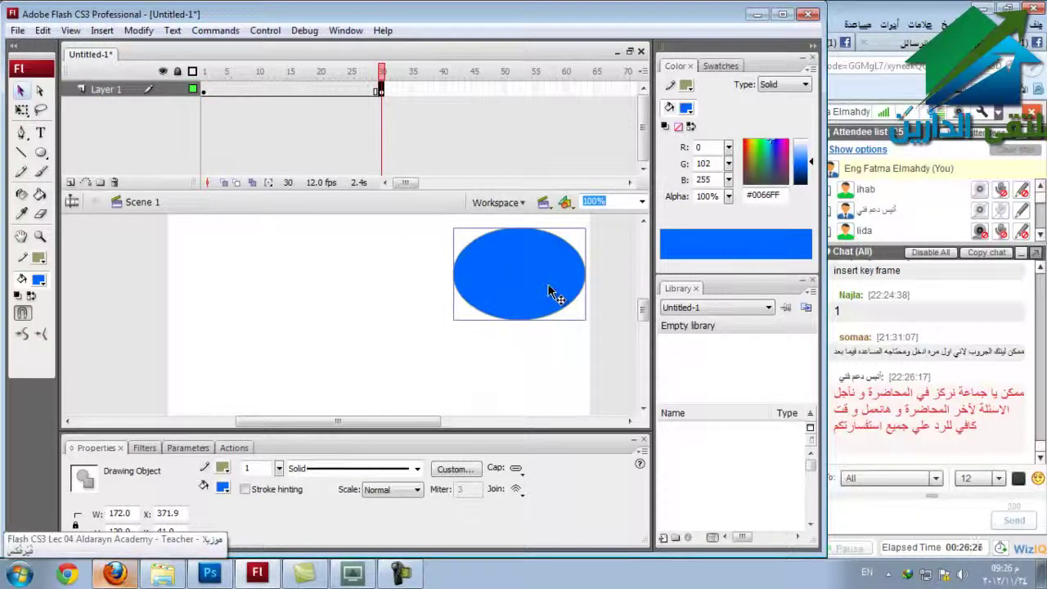
pyautogui.rightClick(534, 90)
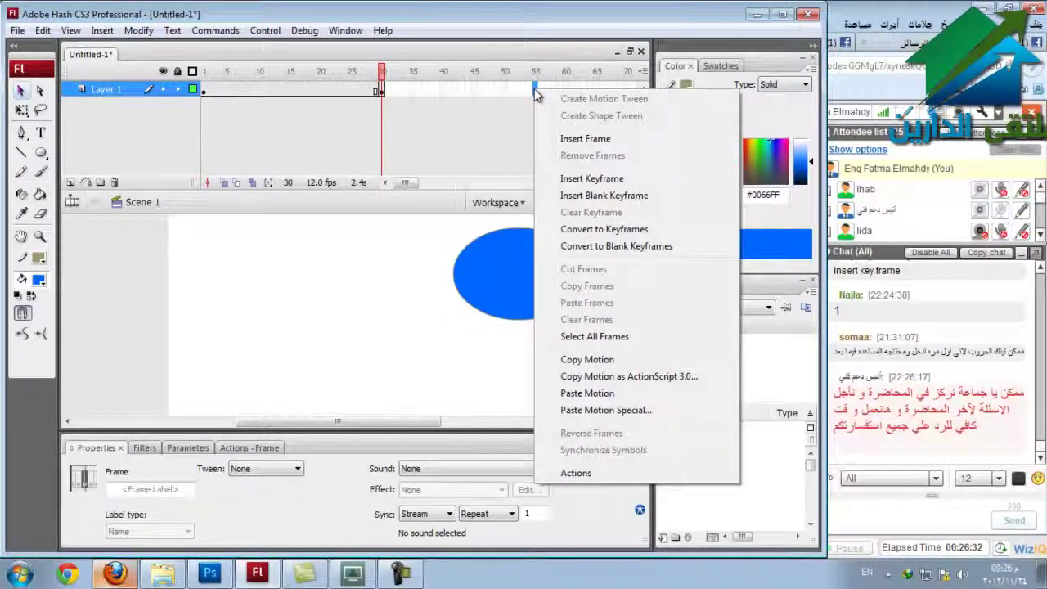
pyautogui.click(589, 195)
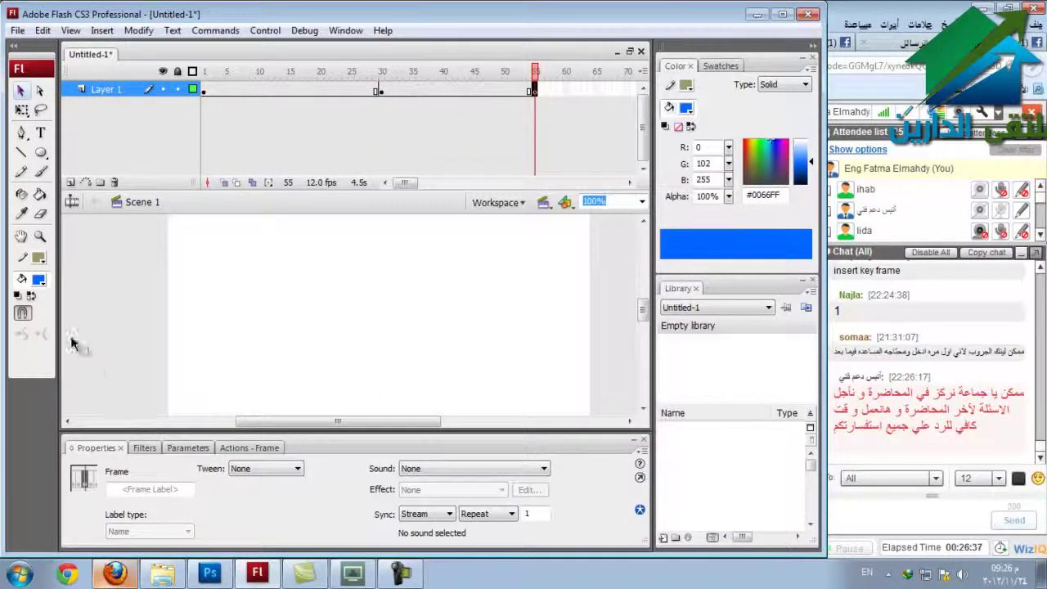
# Draw a pentagon about 152 by 158 pixels on frame 55 with the PolyStar tool and fill it with #330000.
pyautogui.click(39, 155)
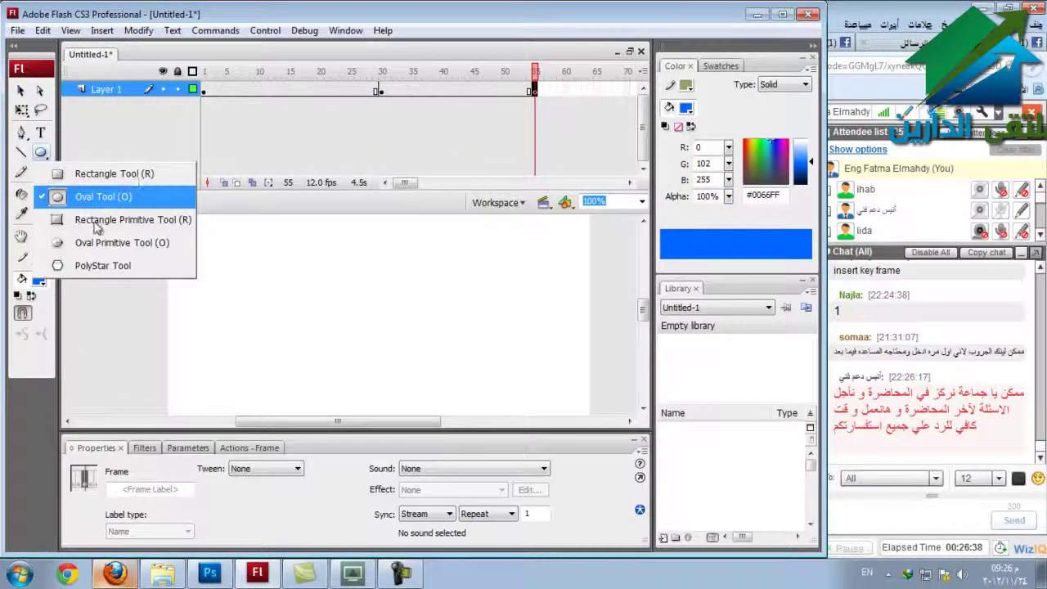
pyautogui.click(103, 265)
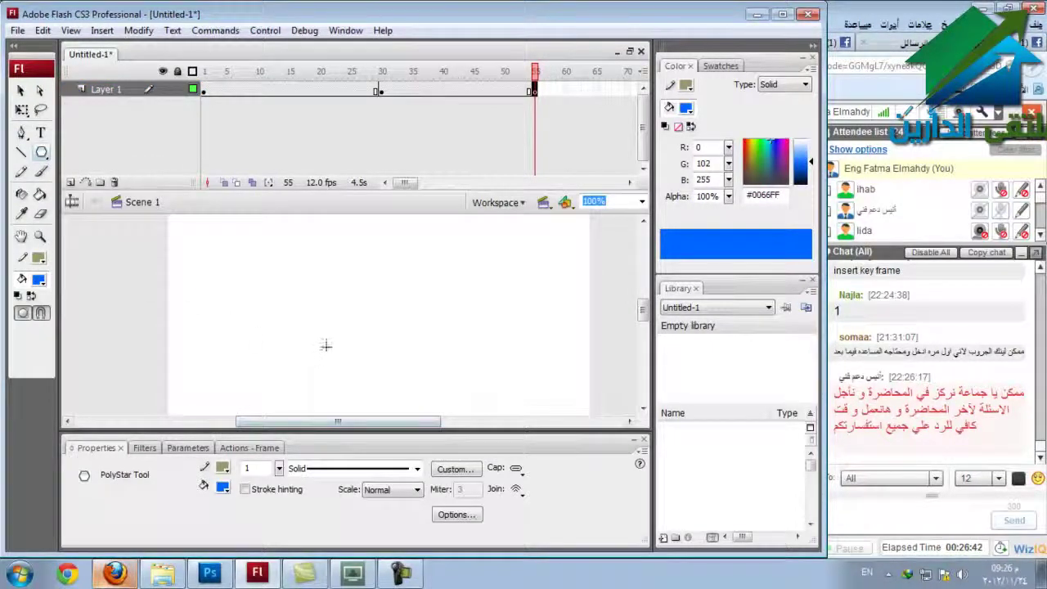
pyautogui.moveTo(326, 349); pyautogui.dragTo(377, 390)
pyautogui.click(20, 90)
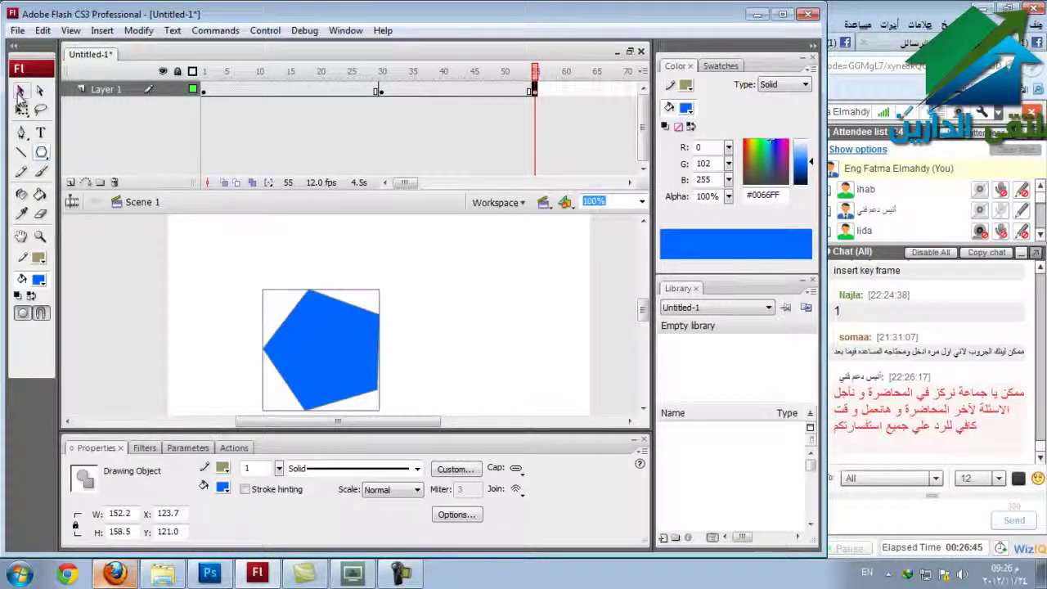
pyautogui.click(222, 488)
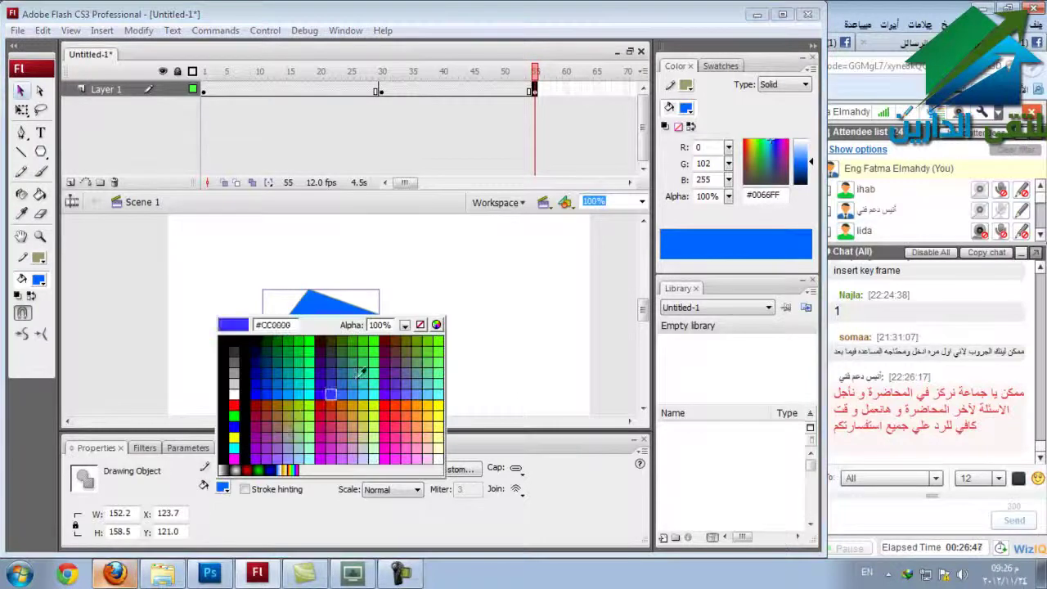
pyautogui.click(323, 342)
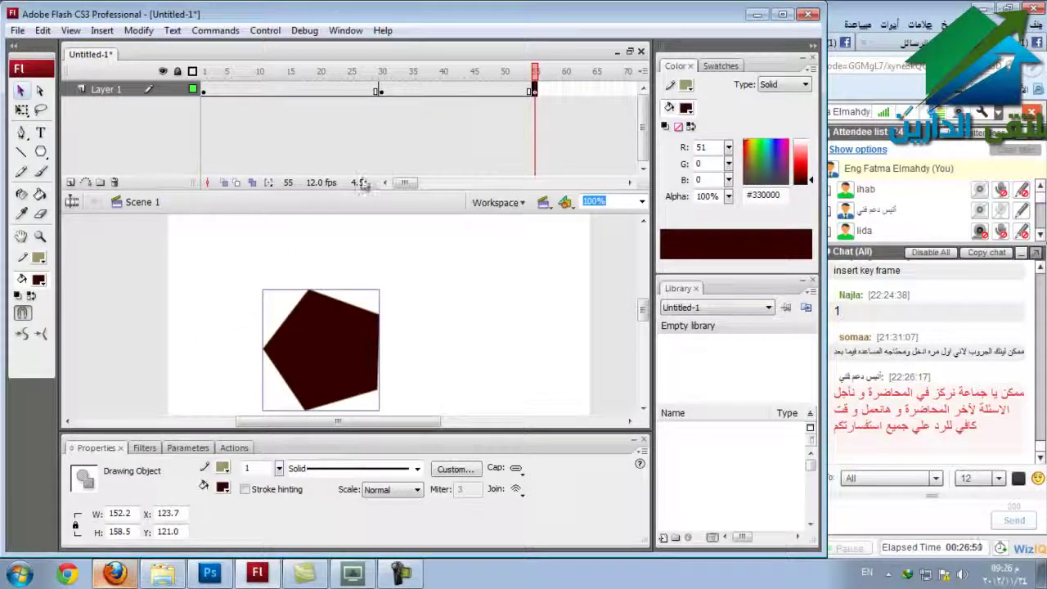
# Insert a keyframe at frame 80 of Layer 1 and delete the pentagon copied onto it.
pyautogui.moveTo(400, 184); pyautogui.dragTo(414, 185)
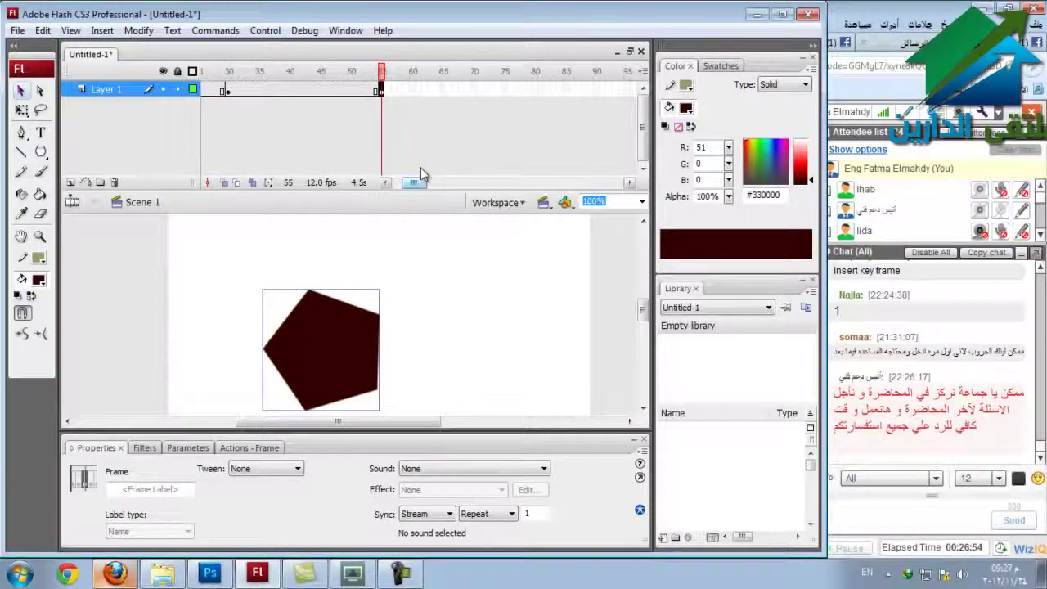
pyautogui.click(535, 90)
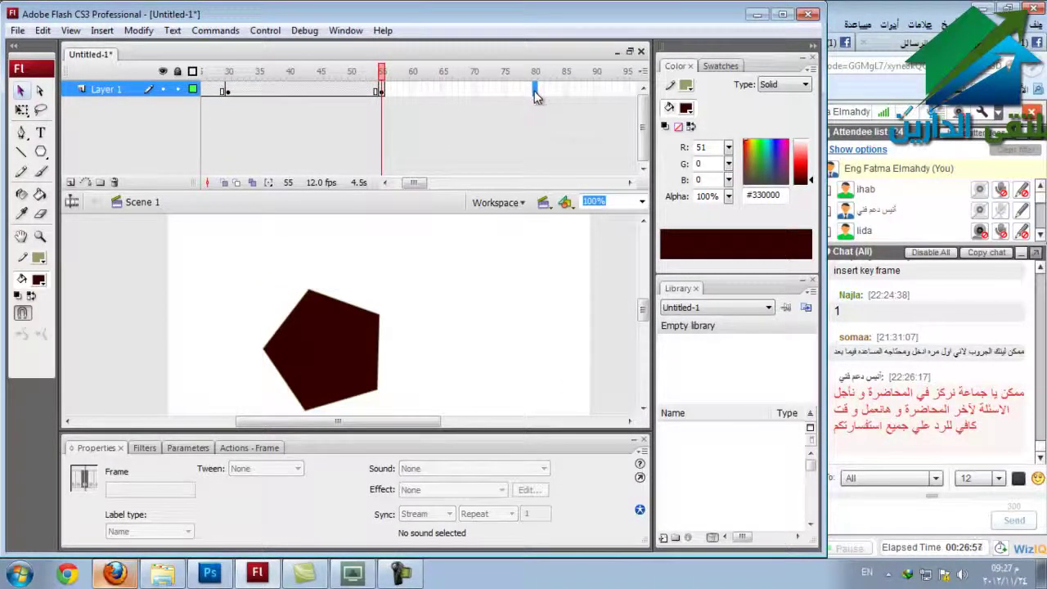
pyautogui.rightClick(534, 90)
pyautogui.click(582, 188)
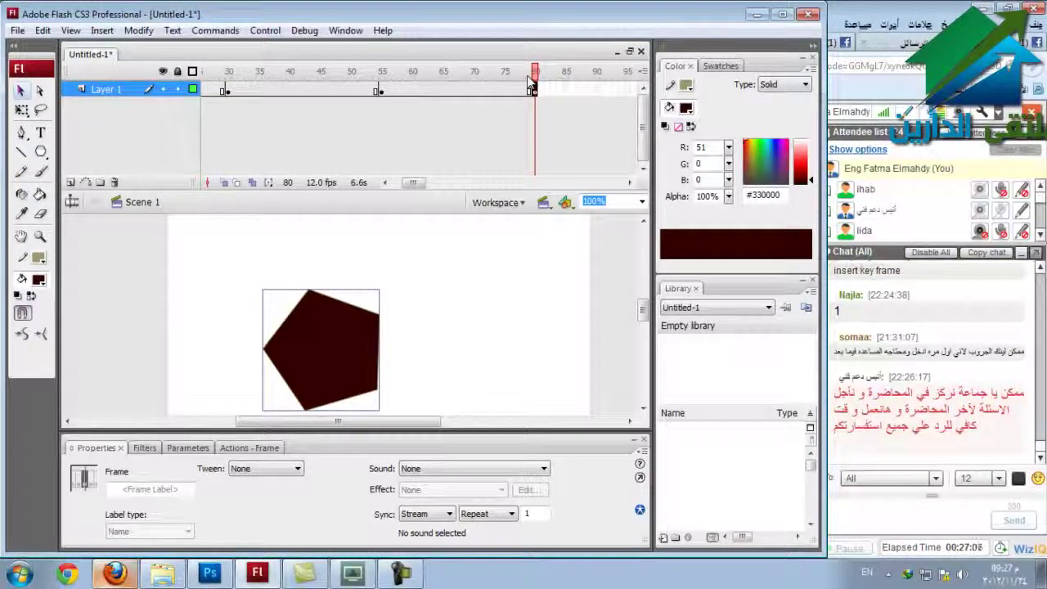
pyautogui.press('Delete')
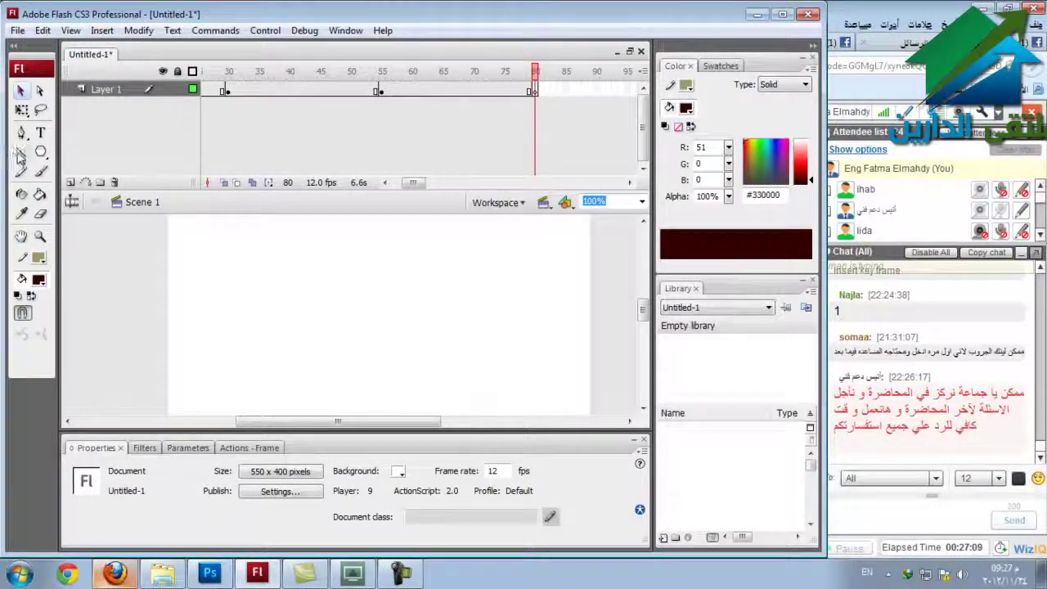
# Draw a rounded primitive rectangle about 133 by 72 pixels on frame 80 and fill it with #333366.
pyautogui.click(41, 153)
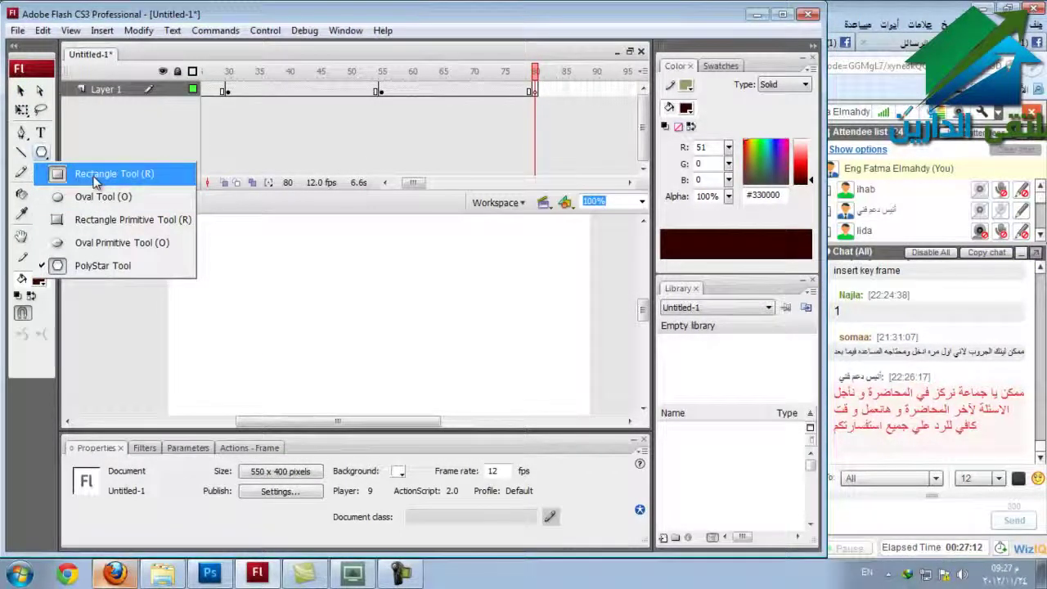
pyautogui.click(101, 227)
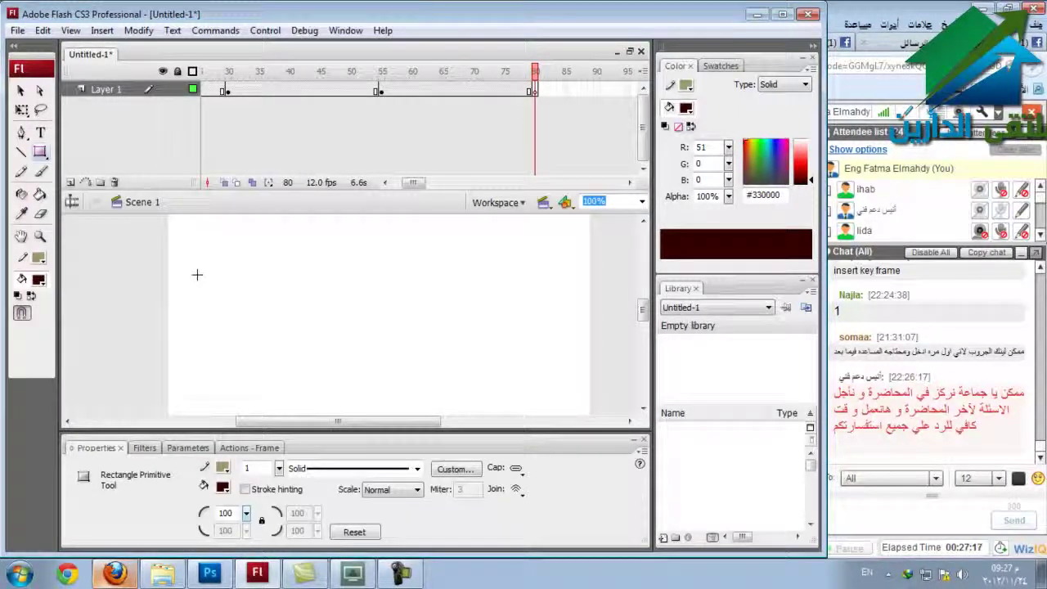
pyautogui.moveTo(196, 275); pyautogui.dragTo(300, 331)
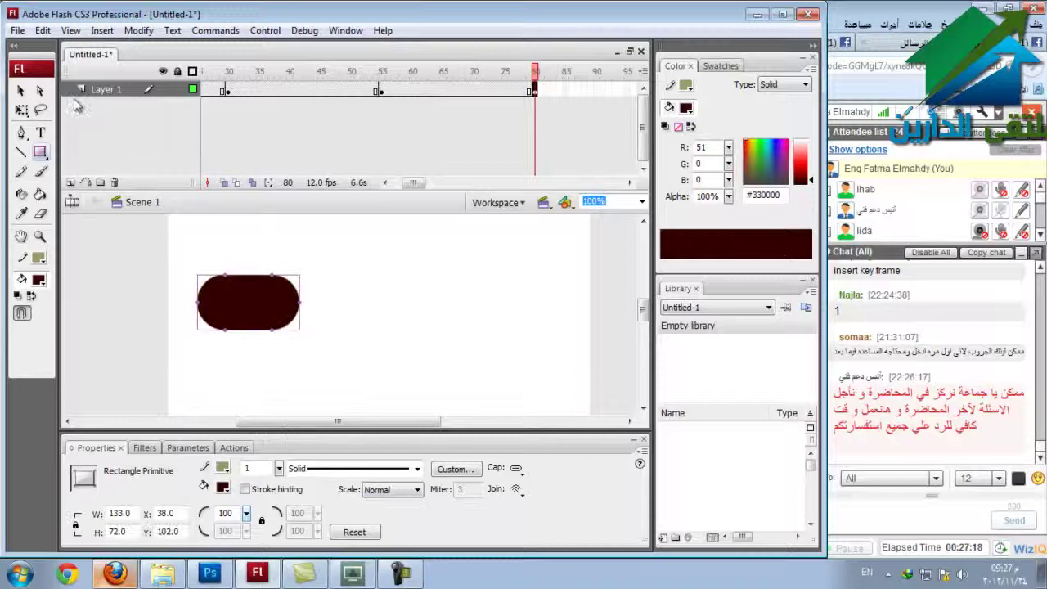
pyautogui.click(22, 91)
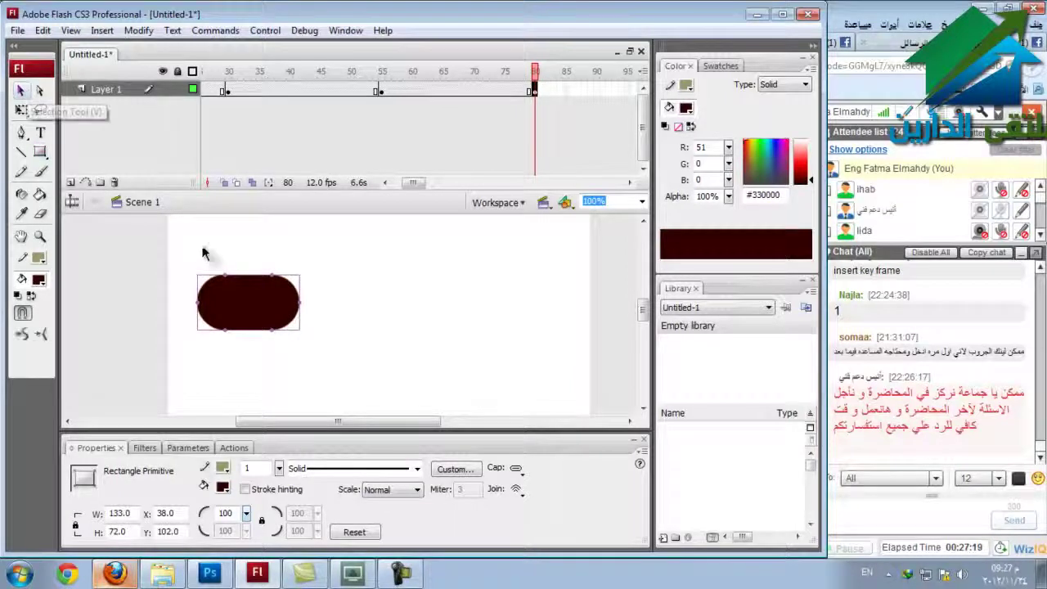
pyautogui.click(222, 487)
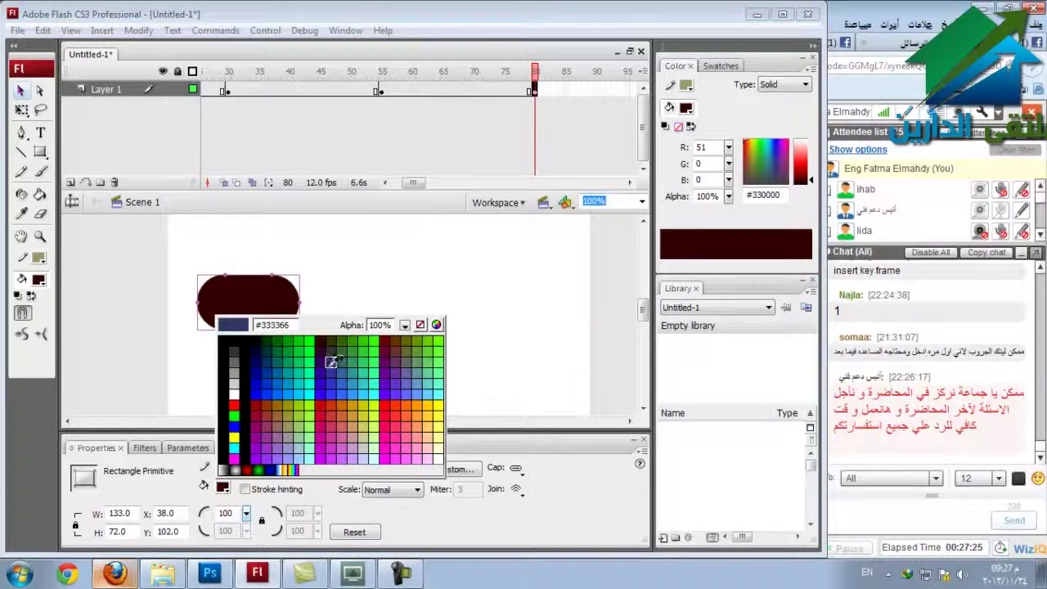
pyautogui.click(331, 360)
pyautogui.click(23, 92)
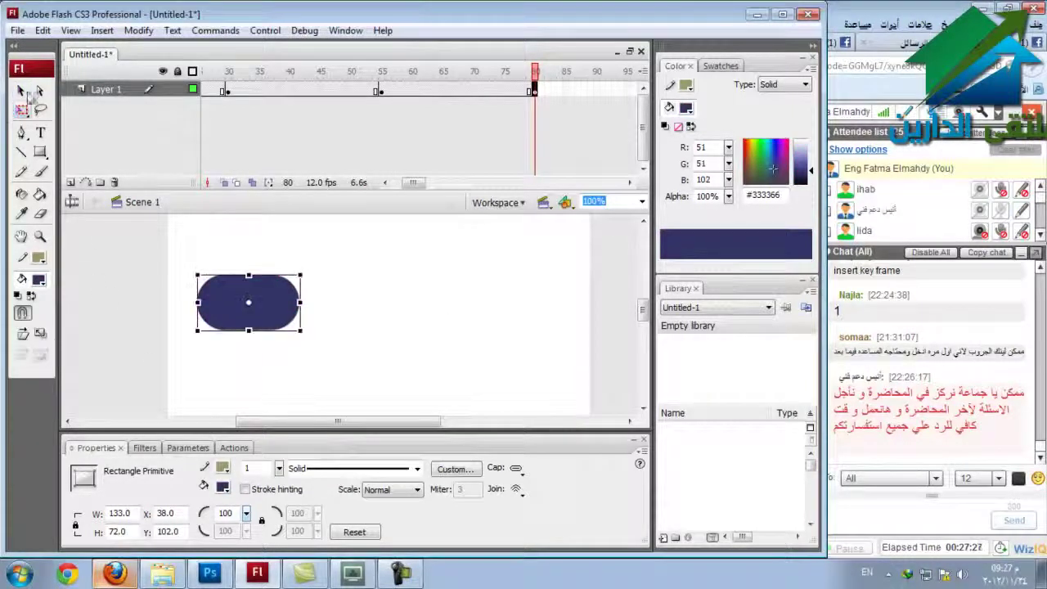
# Create shape tweens between the keyframes at frames 1, 30, 55 and 80 of Layer 1 and test the movie.
pyautogui.moveTo(415, 183); pyautogui.dragTo(398, 184)
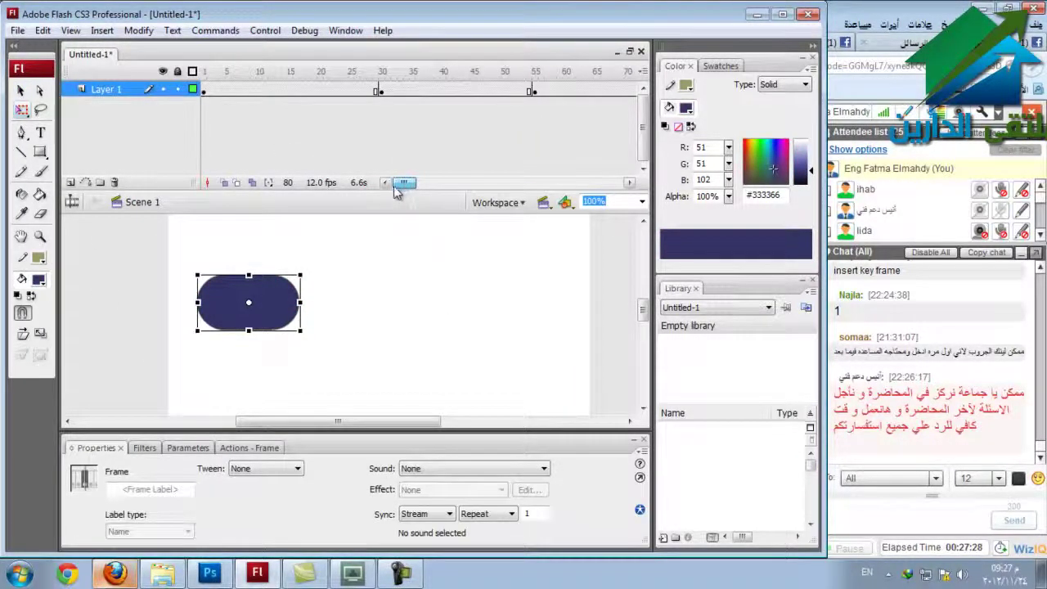
pyautogui.rightClick(299, 90)
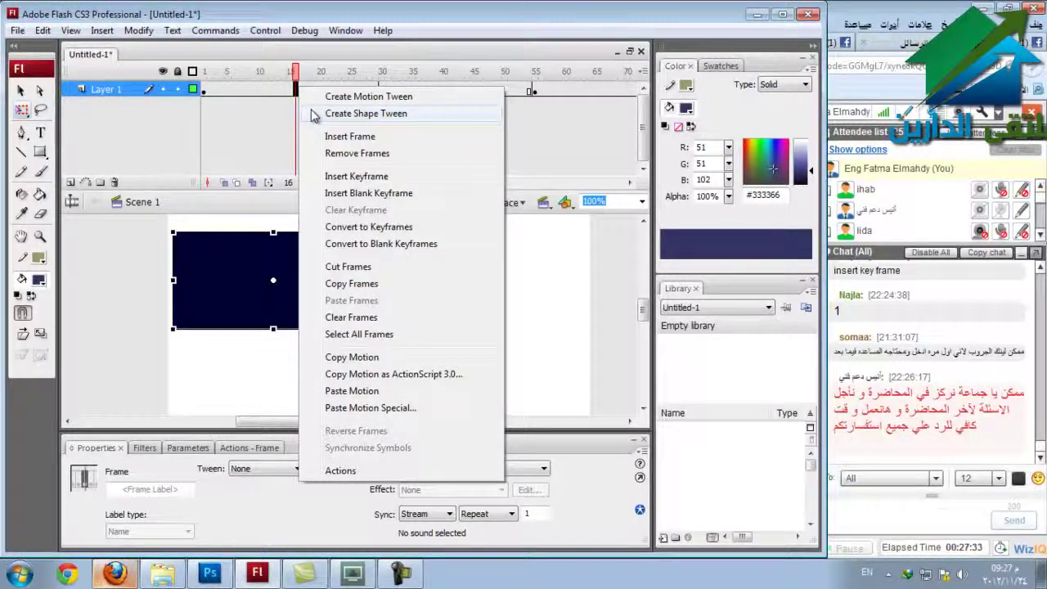
pyautogui.click(314, 117)
pyautogui.rightClick(431, 90)
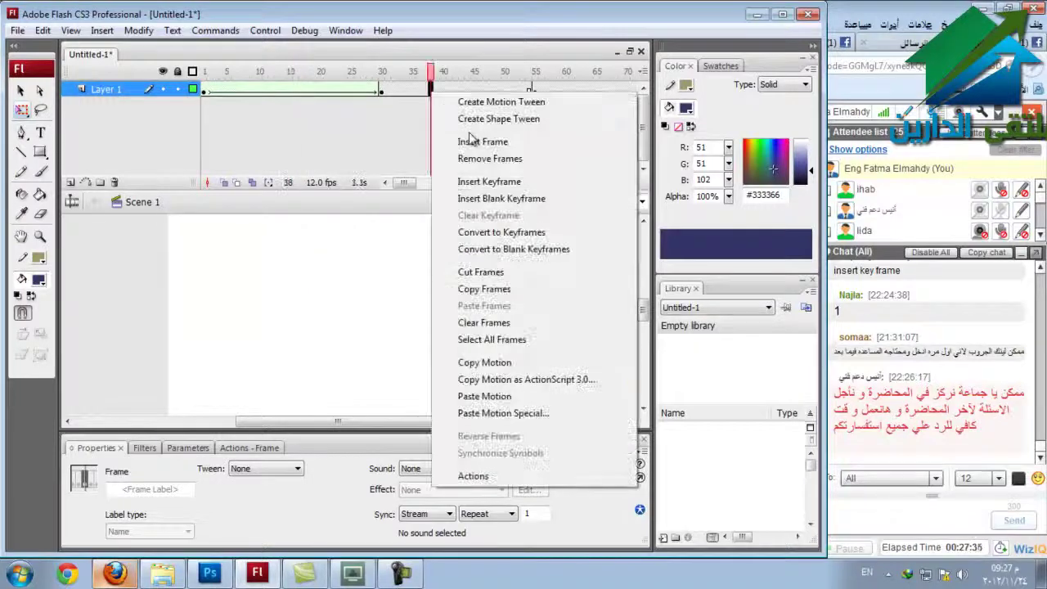
pyautogui.click(482, 120)
pyautogui.rightClick(560, 90)
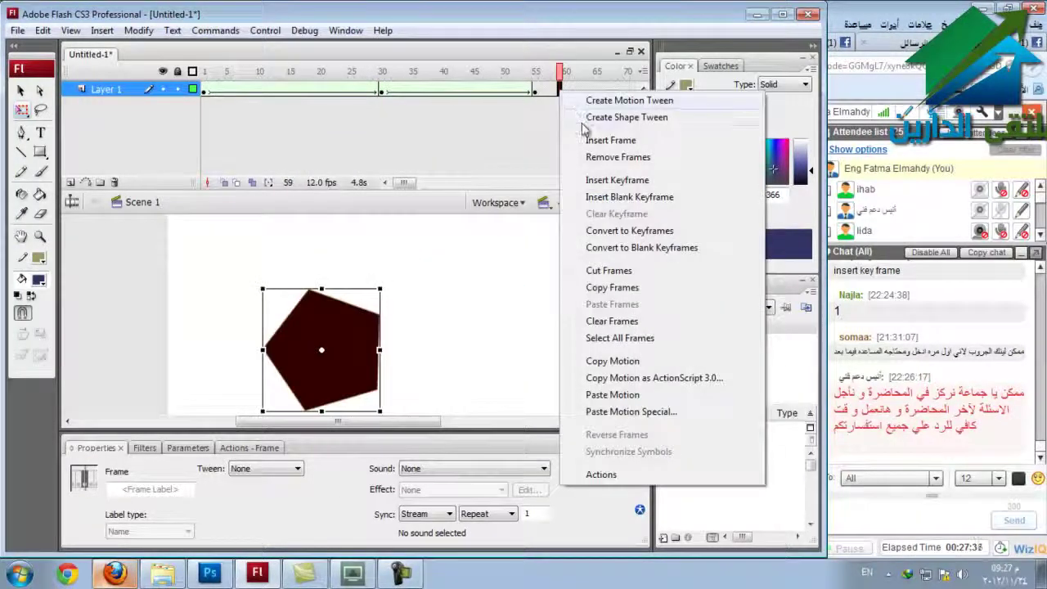
pyautogui.click(589, 119)
pyautogui.click(629, 183)
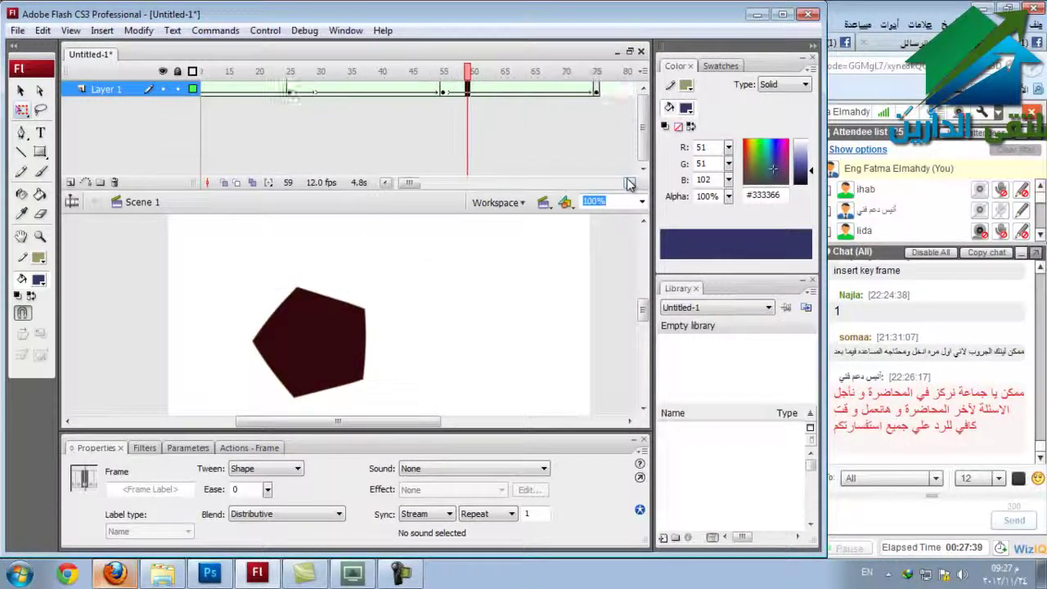
pyautogui.click(629, 182)
pyautogui.click(119, 284)
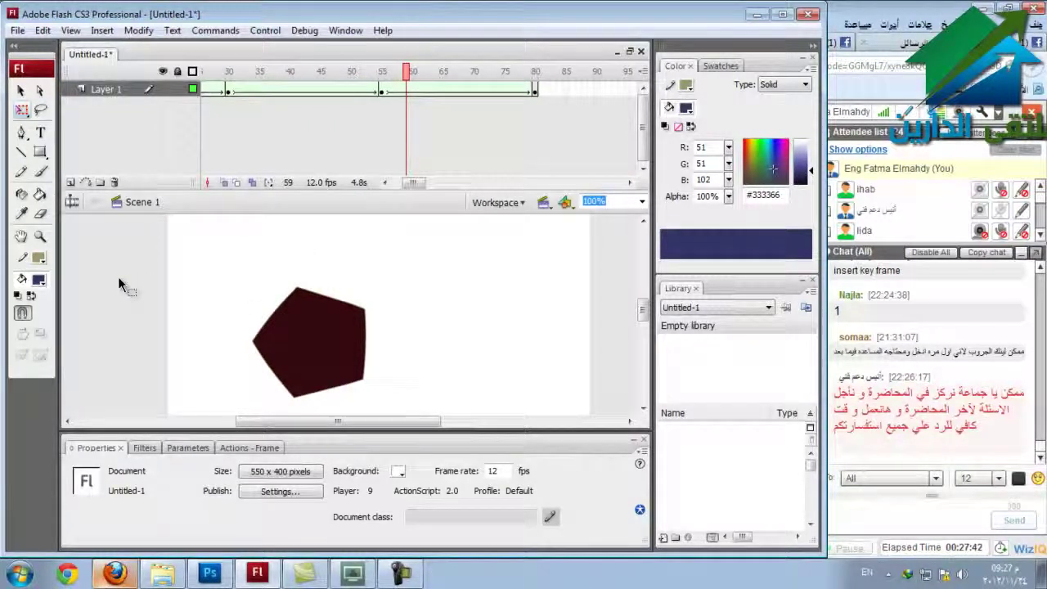
pyautogui.hotkey('ctrl', 'Return')
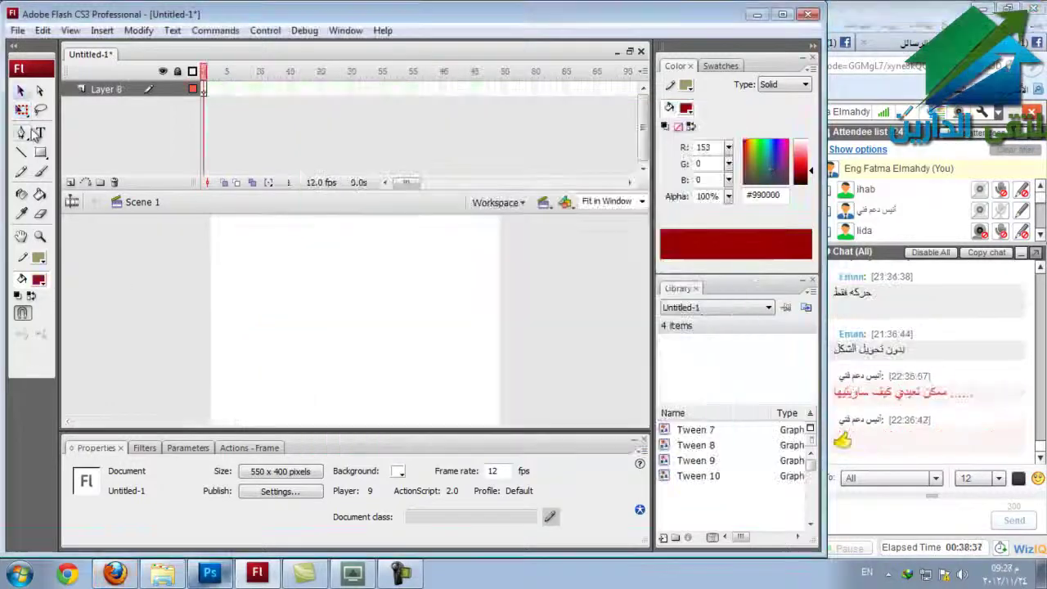
# Add the static text "Adobe Flash" near the stage's upper-left corner on frame 1 of Layer 8.
pyautogui.click(39, 132)
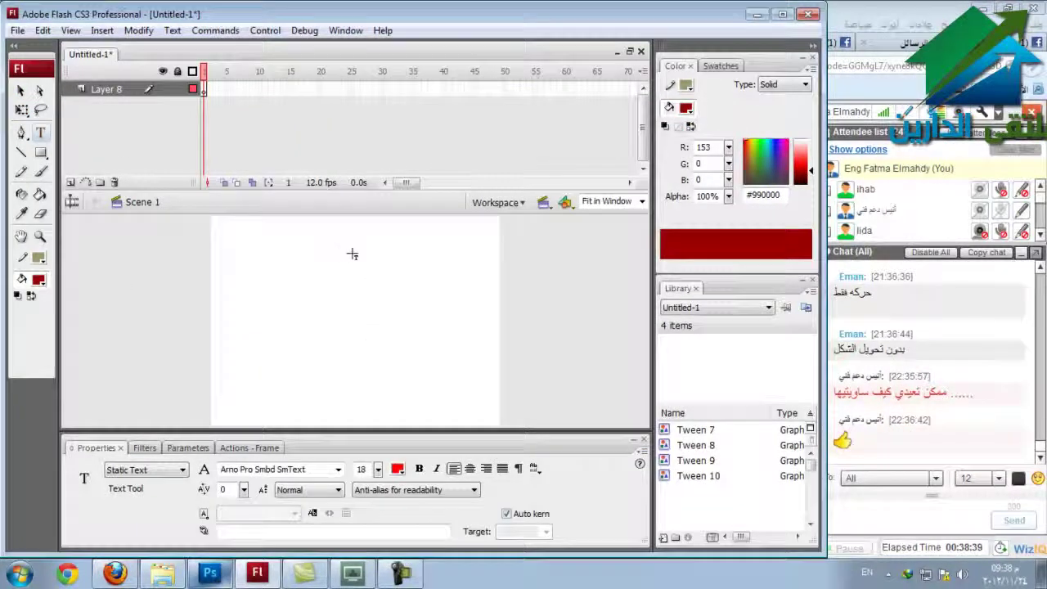
pyautogui.click(232, 249)
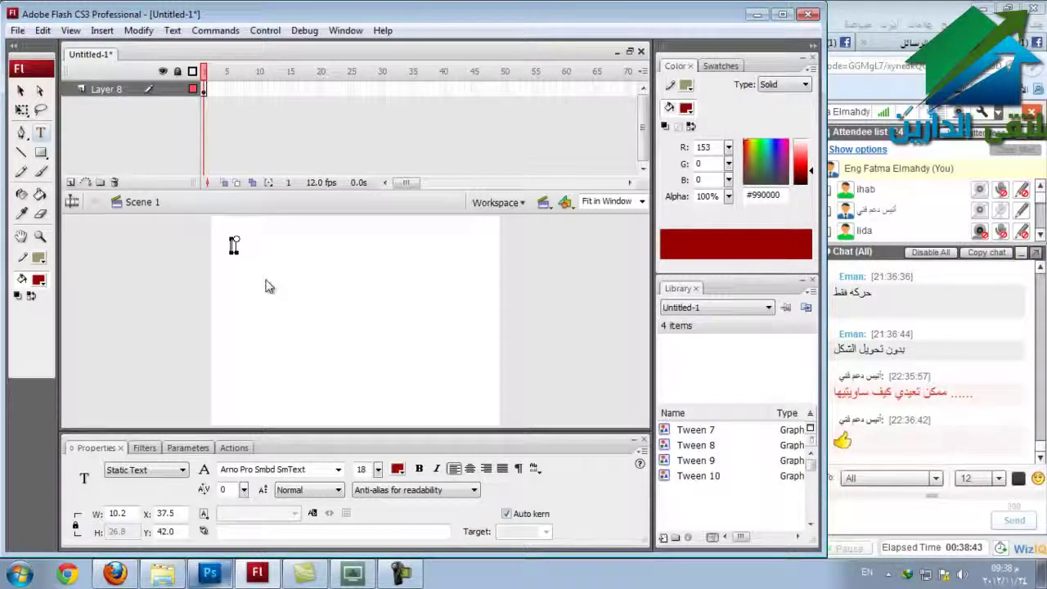
pyautogui.write('A')
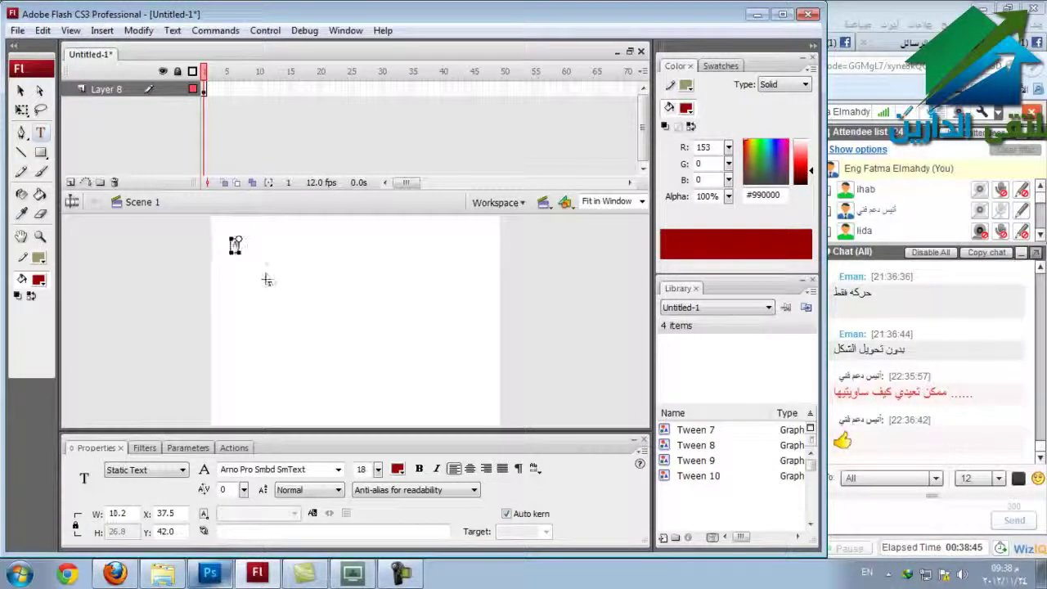
pyautogui.write('dob')
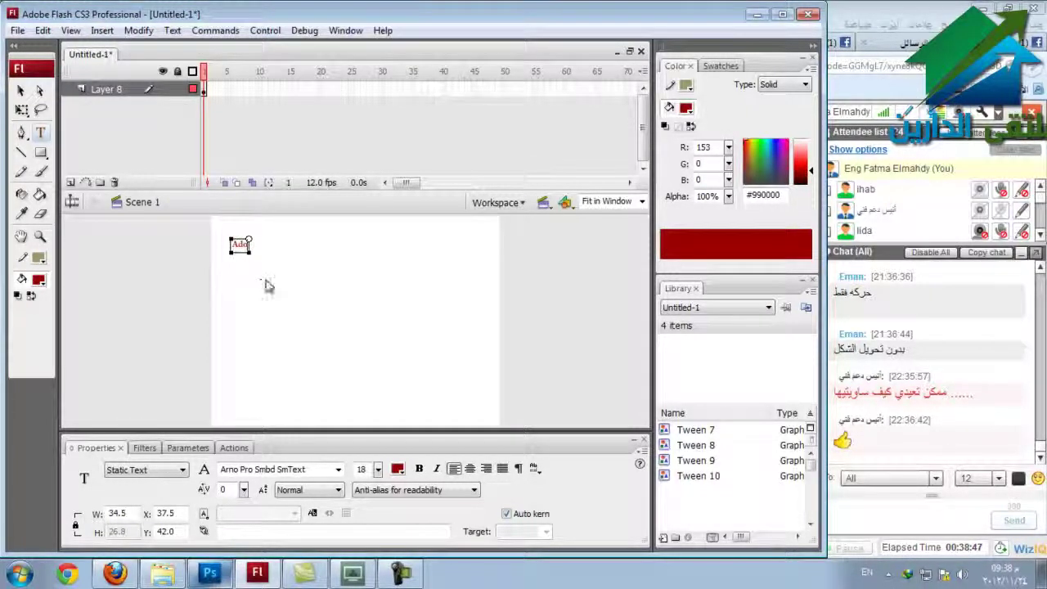
pyautogui.write('e')
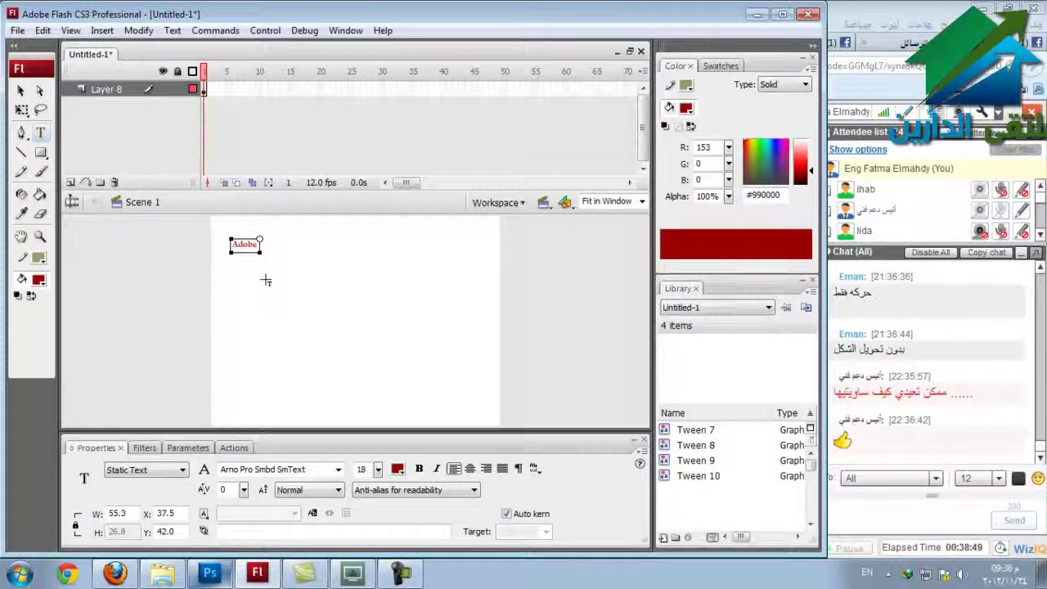
pyautogui.write(' Fla')
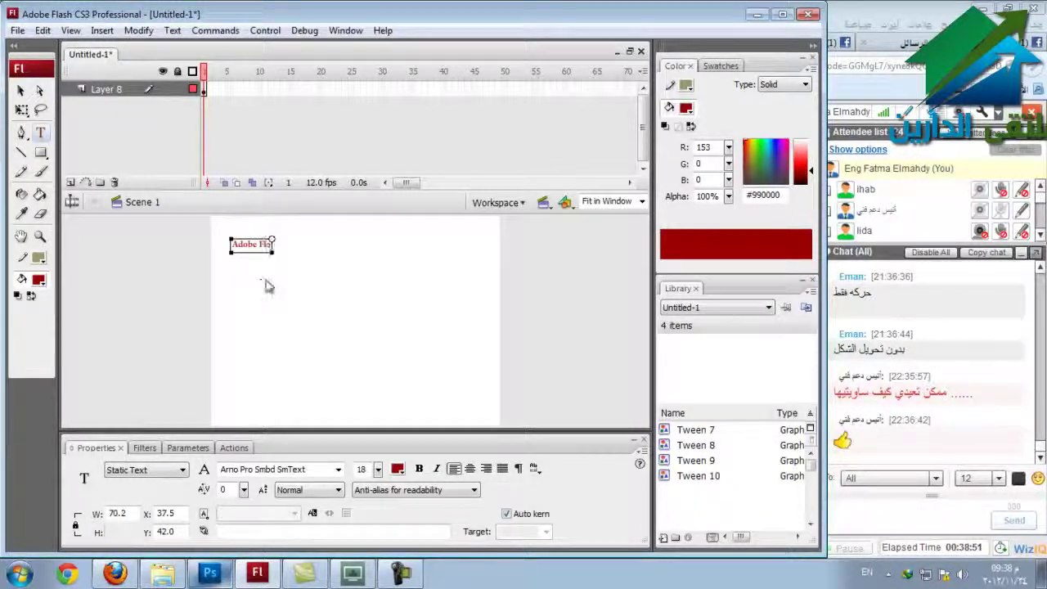
pyautogui.write('sh')
pyautogui.press('Escape')
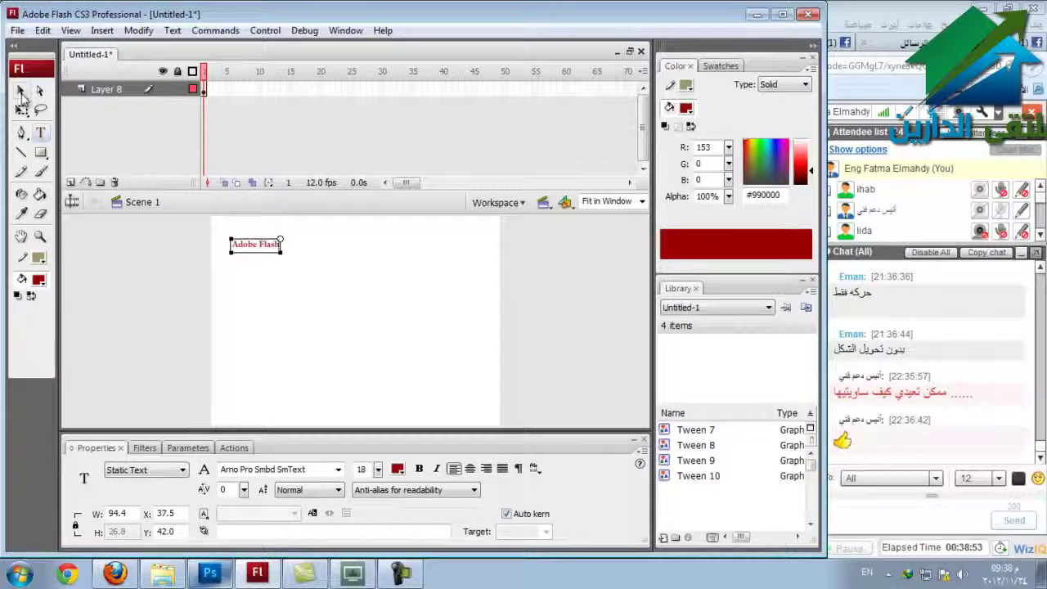
# Set the "Adobe Flash" text to size 28 bold and move it against the stage's left edge, at about X 5.
pyautogui.click(378, 469)
pyautogui.moveTo(378, 471); pyautogui.dragTo(378, 458)
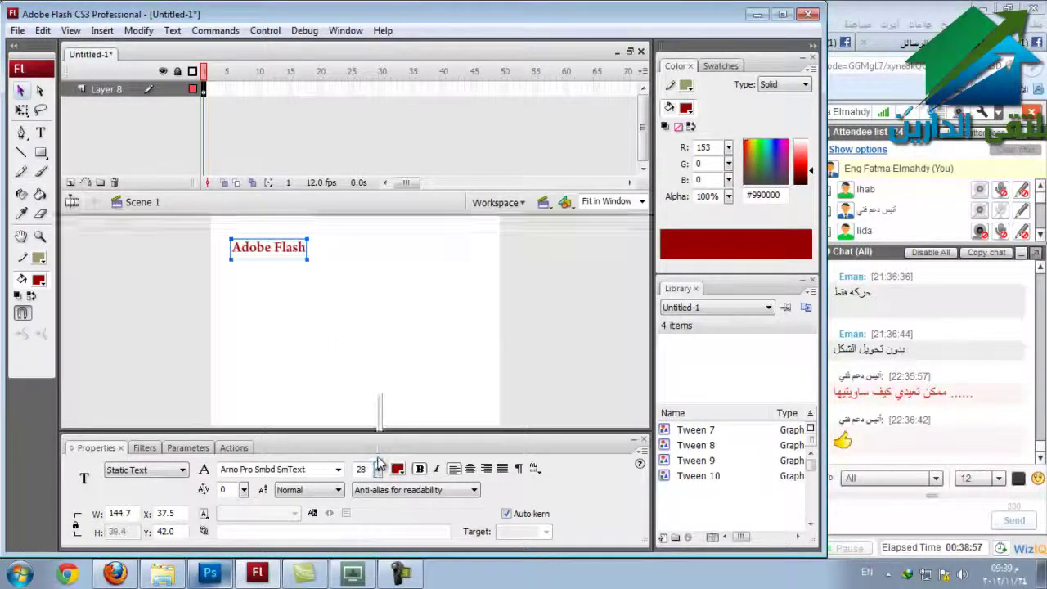
pyautogui.moveTo(254, 255); pyautogui.dragTo(236, 255)
pyautogui.click(180, 250)
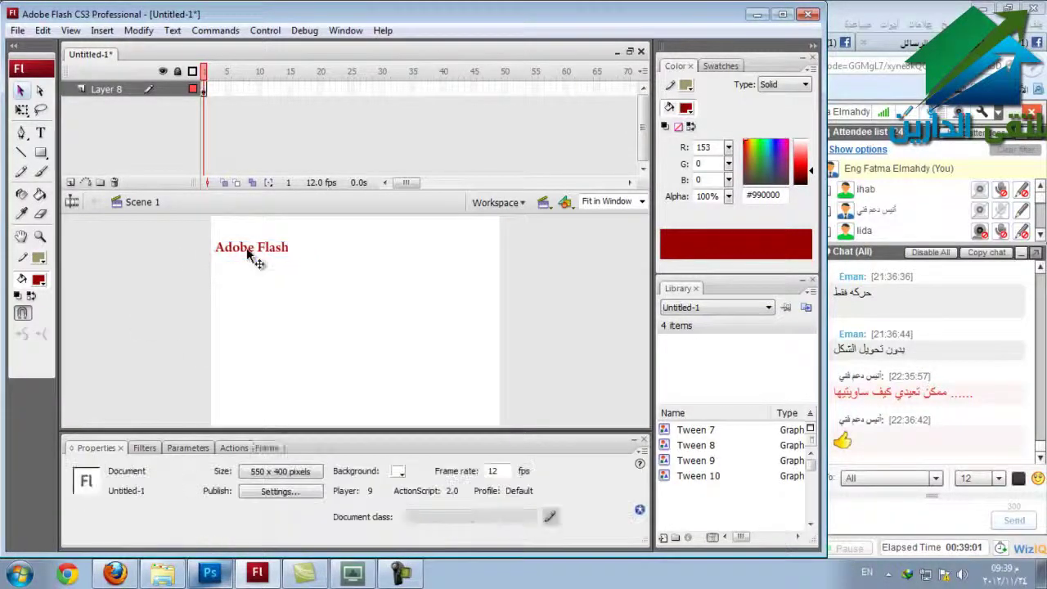
pyautogui.click(247, 247)
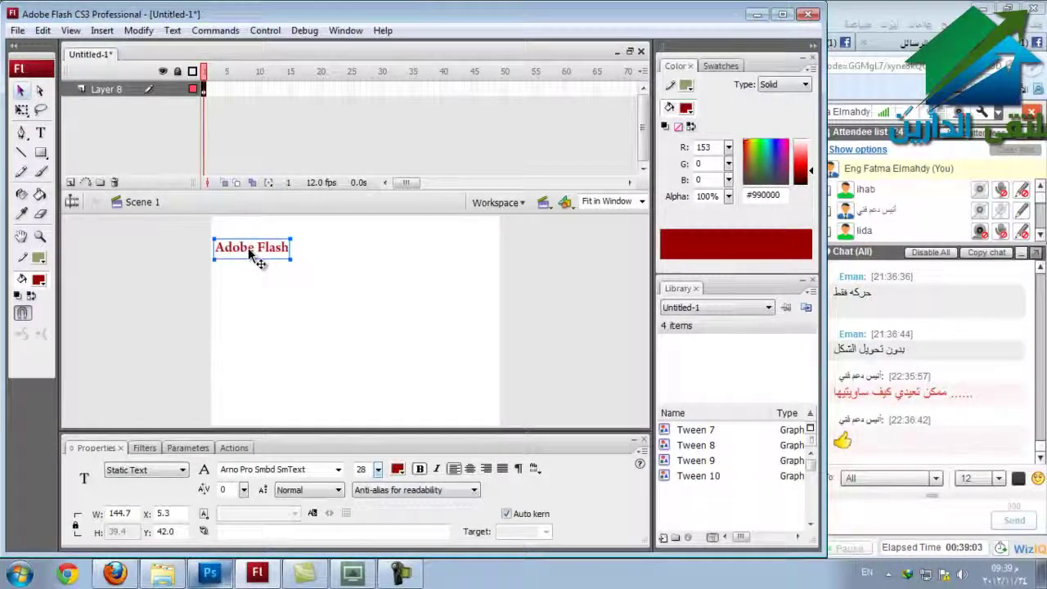
# Insert a keyframe at frame 30 of Layer 8 and move its text horizontally just beyond the stage's right edge.
pyautogui.click(380, 87)
pyautogui.rightClick(381, 88)
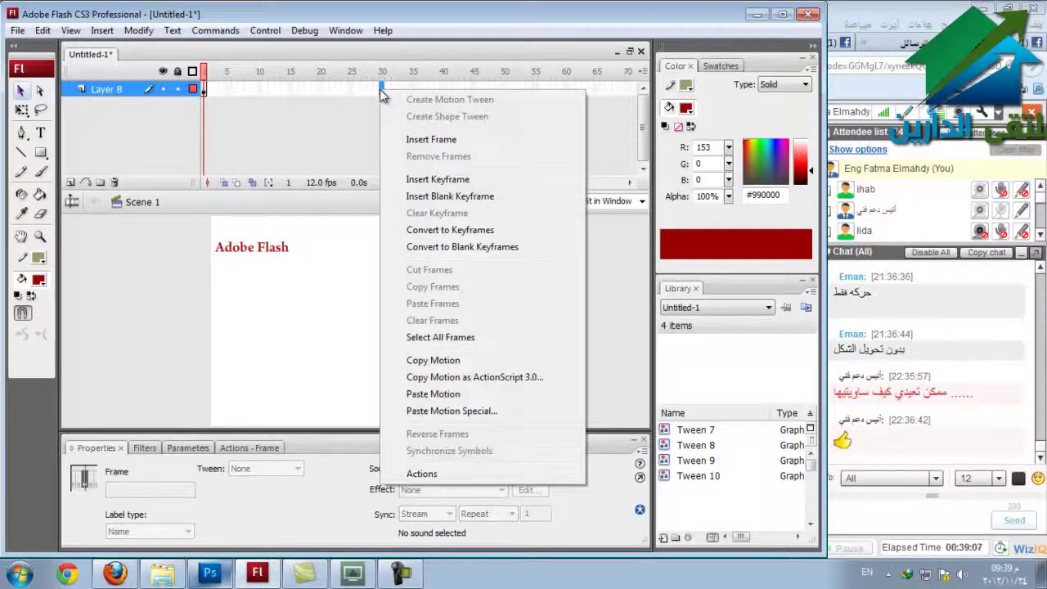
pyautogui.click(446, 180)
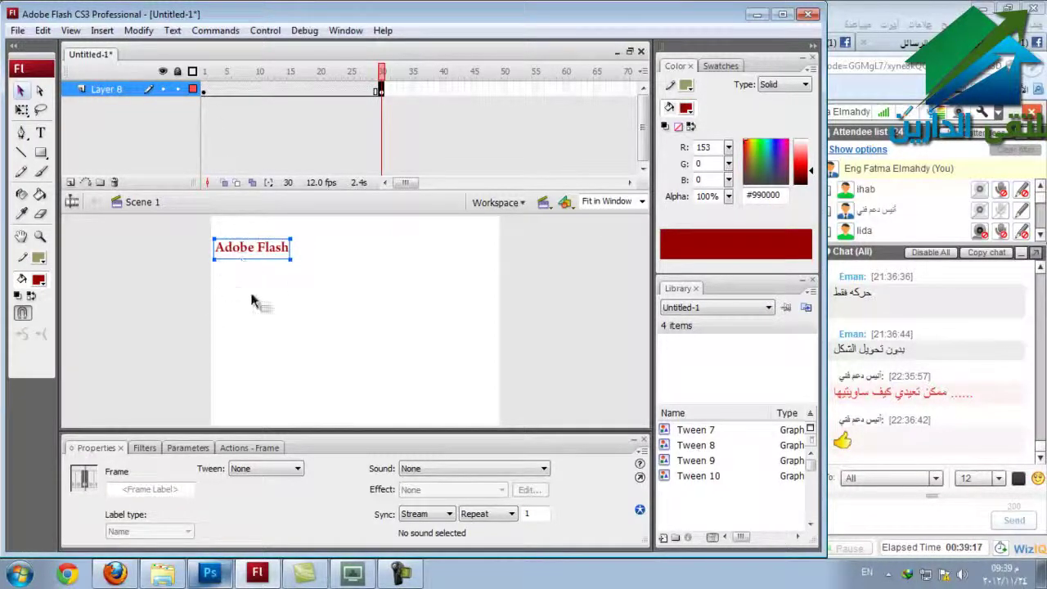
pyautogui.moveTo(253, 251); pyautogui.dragTo(540, 253)
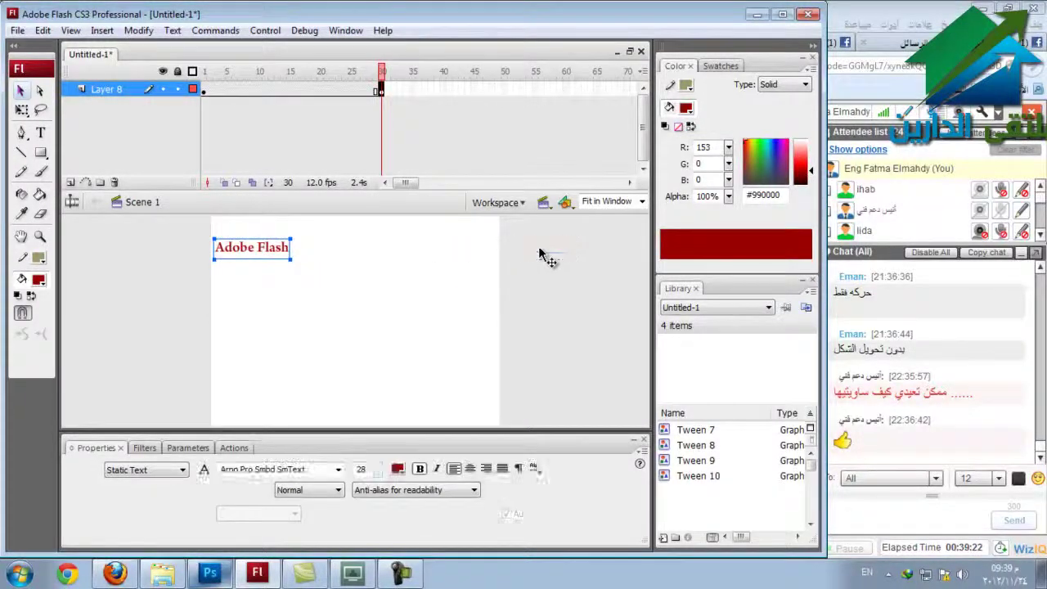
# Create a motion tween between frames 1 and 30 of Layer 8 and test the movie.
pyautogui.rightClick(275, 99)
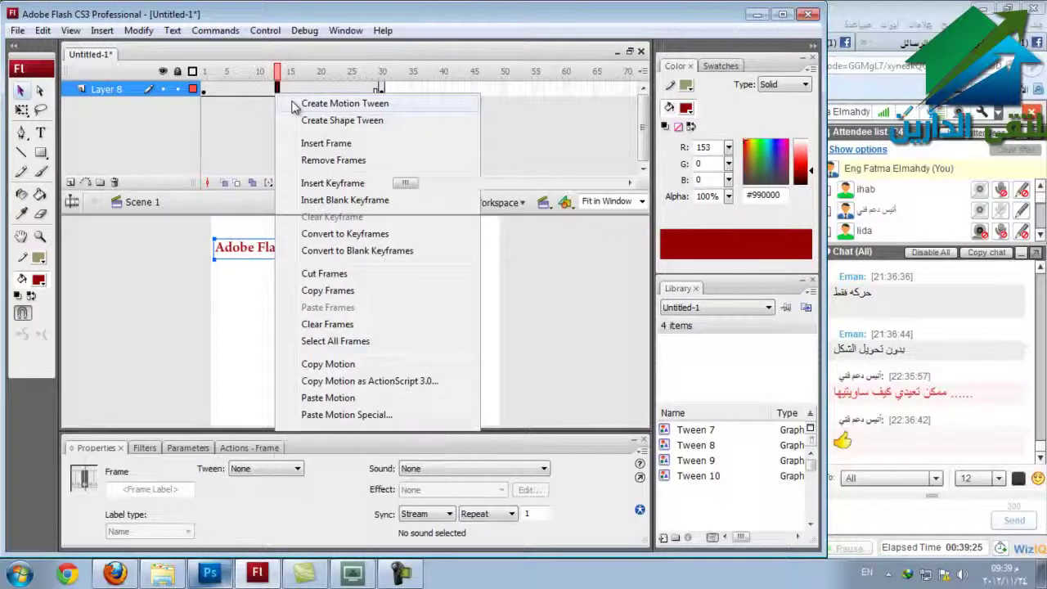
pyautogui.click(296, 103)
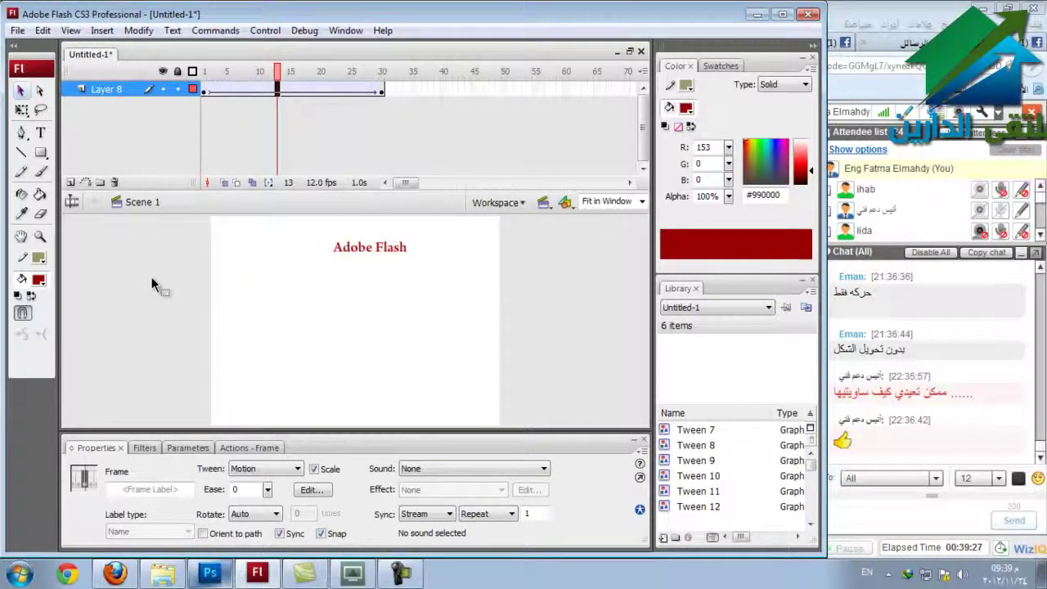
pyautogui.hotkey('ctrl', 'Return')
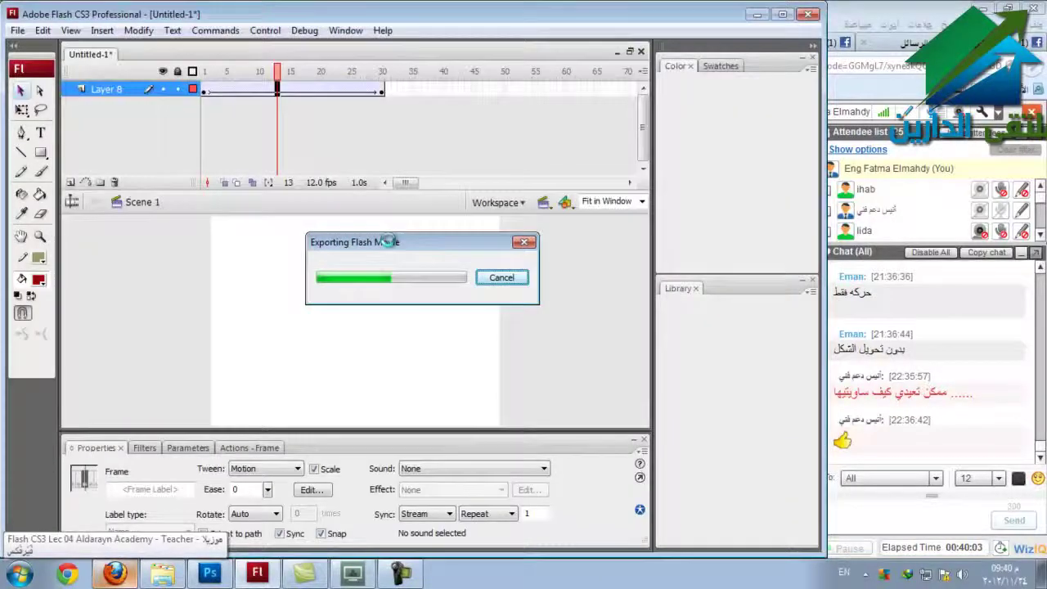
pyautogui.moveTo(530, 116); pyautogui.dragTo(347, 107)
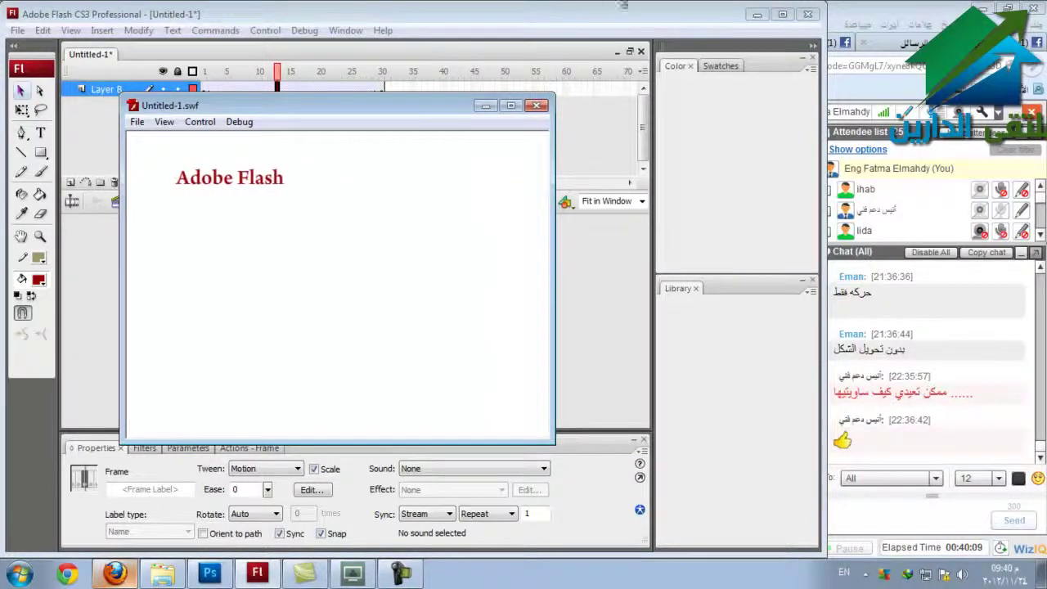
# Switch to Firefox, close the tabs next to the lecture tab, and switch back to Flash.
pyautogui.click(863, 42)
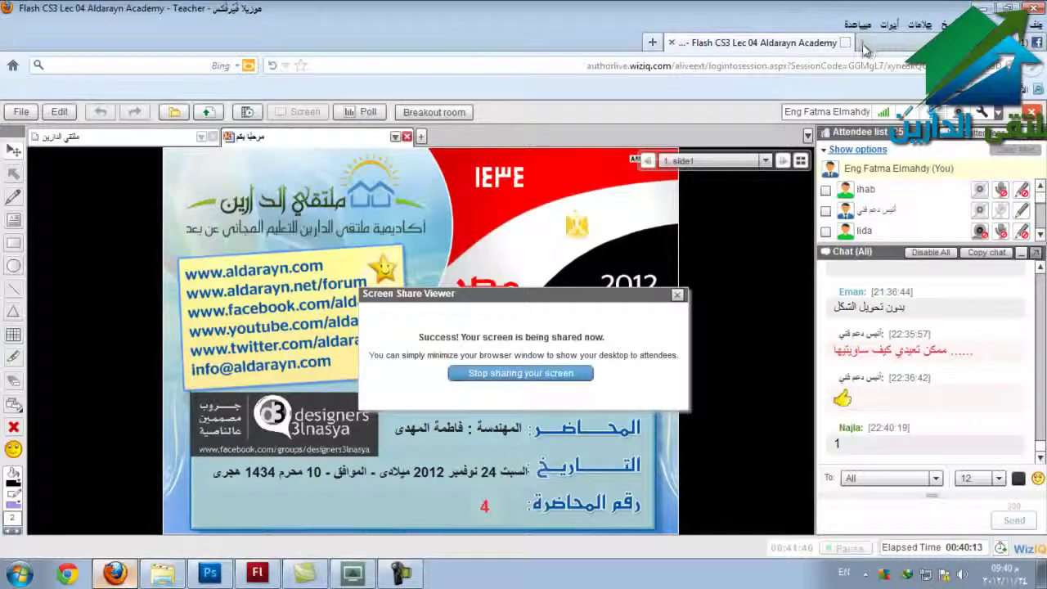
pyautogui.click(865, 43)
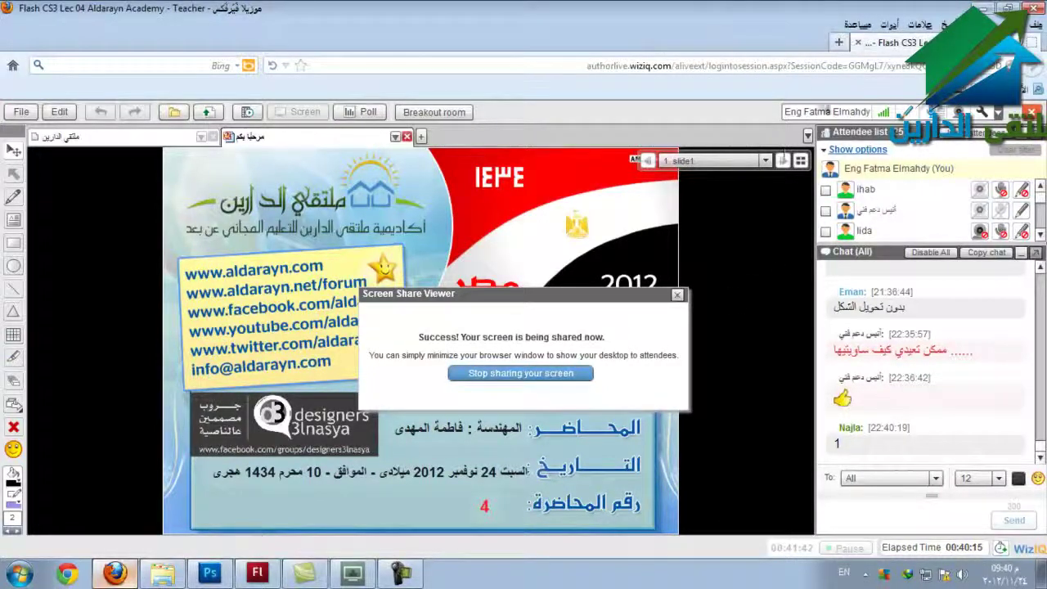
pyautogui.click(257, 572)
# Close the movie preview and scrub the text's motion on the timeline from frame 1 to frame 30.
pyautogui.moveTo(445, 105); pyautogui.dragTo(514, 90)
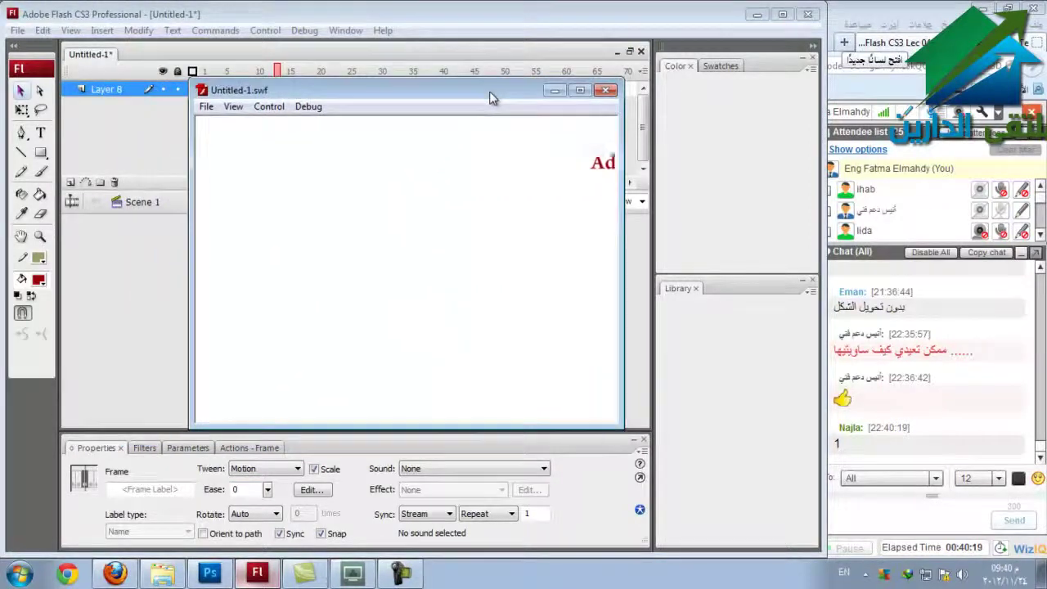
pyautogui.click(605, 93)
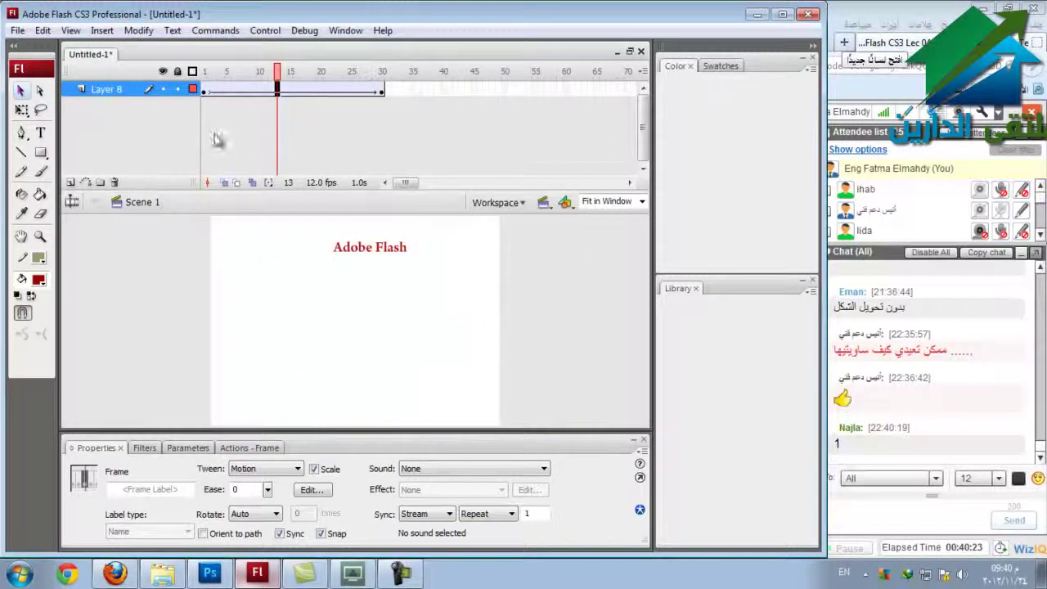
pyautogui.moveTo(205, 96); pyautogui.dragTo(381, 74)
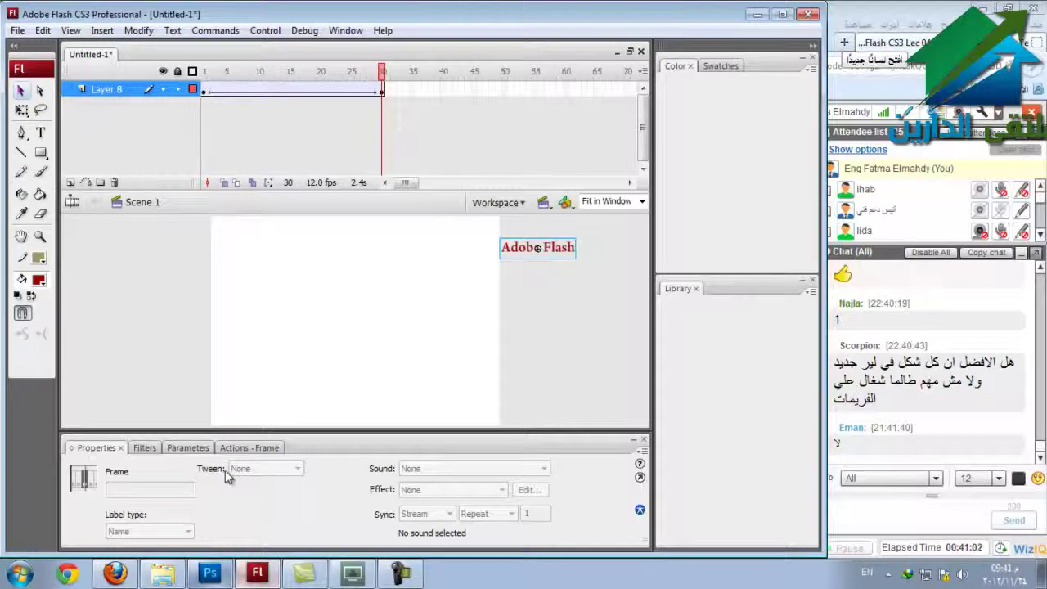
# Rename Layer 8 as "text".
pyautogui.click(104, 91)
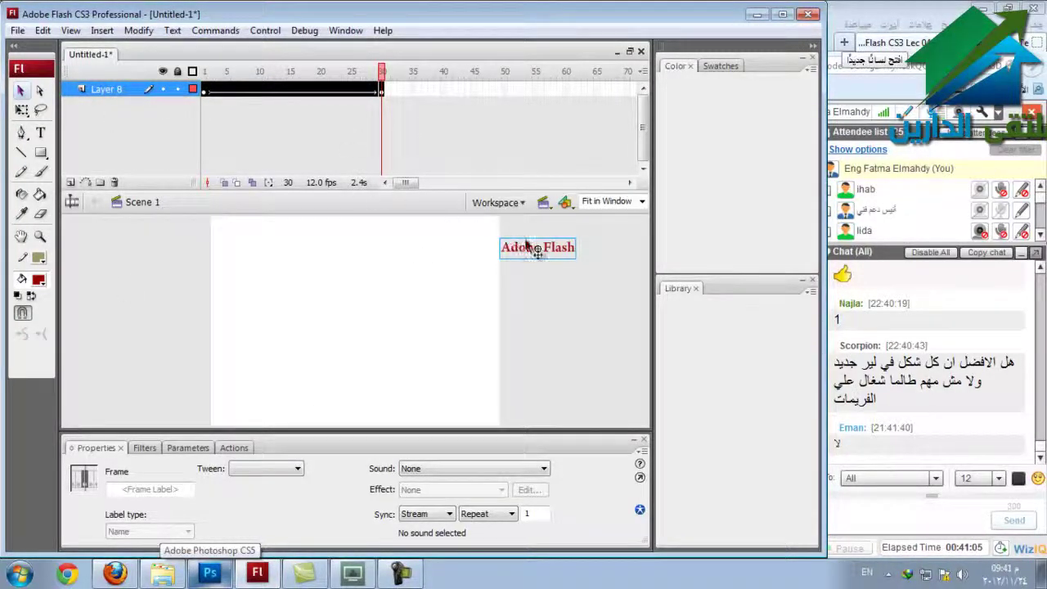
pyautogui.rightClick(104, 90)
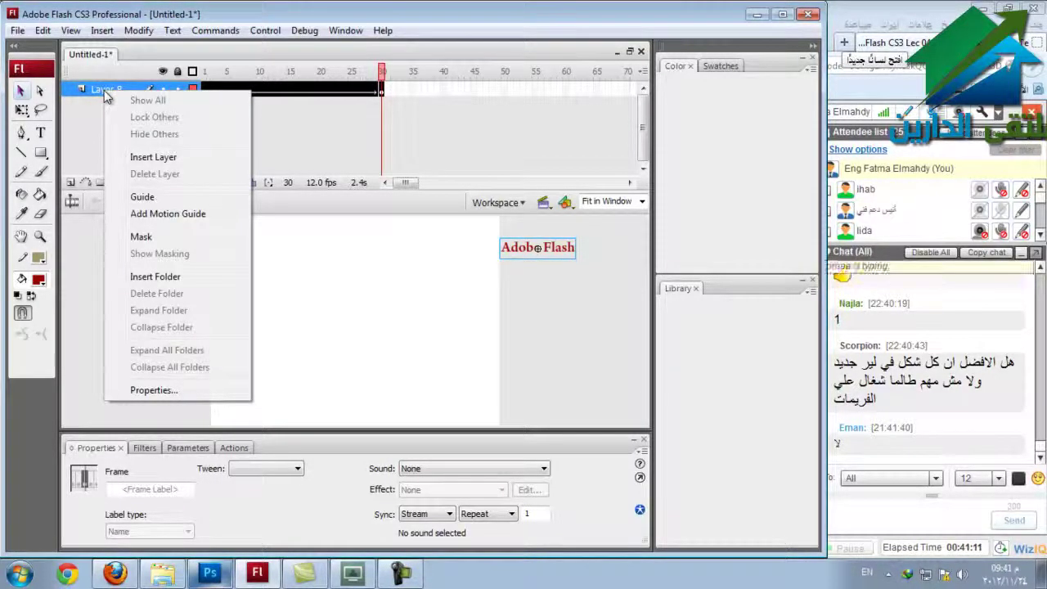
pyautogui.click(102, 91)
pyautogui.doubleClick(110, 89)
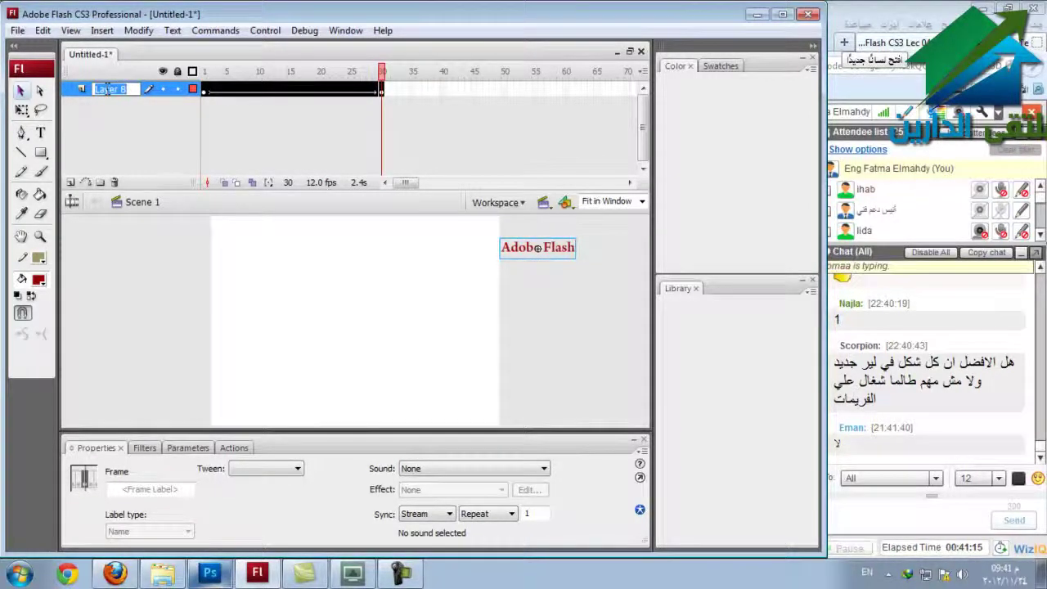
pyautogui.write('text')
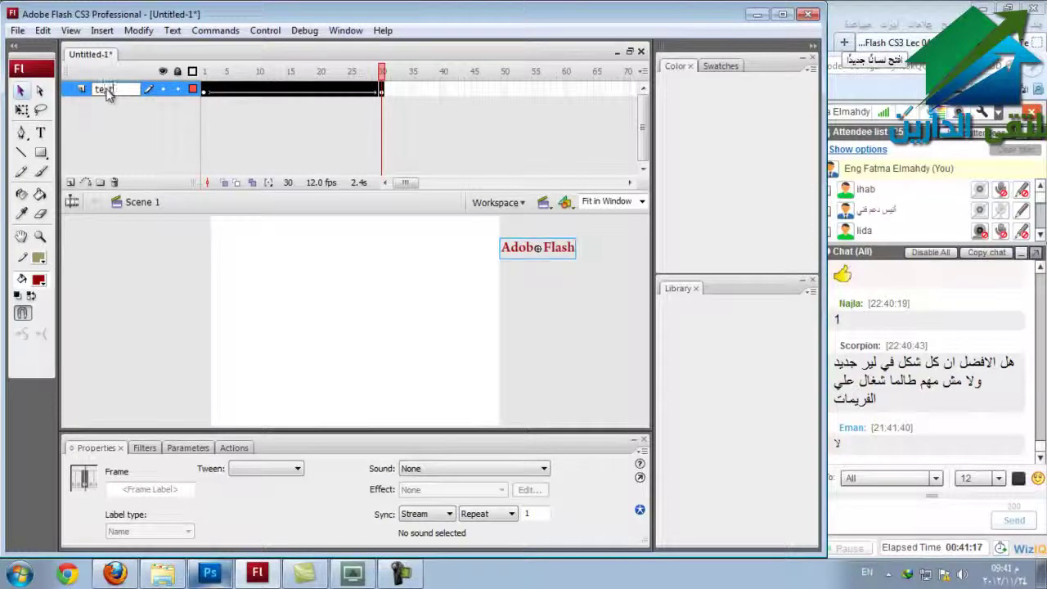
pyautogui.press('Return')
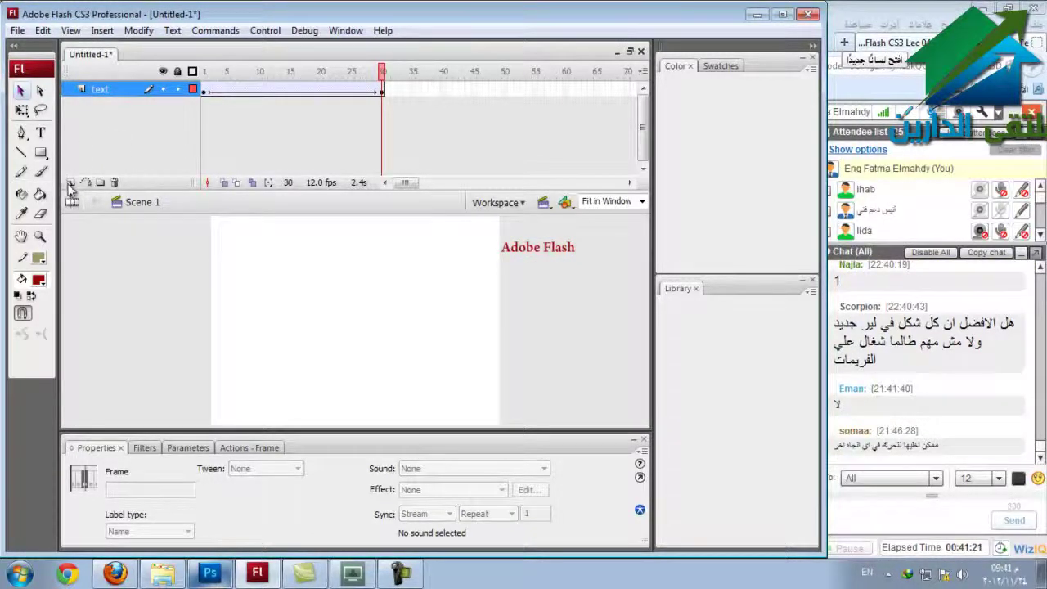
# Add a new layer above the text layer and name it "shape".
pyautogui.click(70, 183)
pyautogui.doubleClick(109, 90)
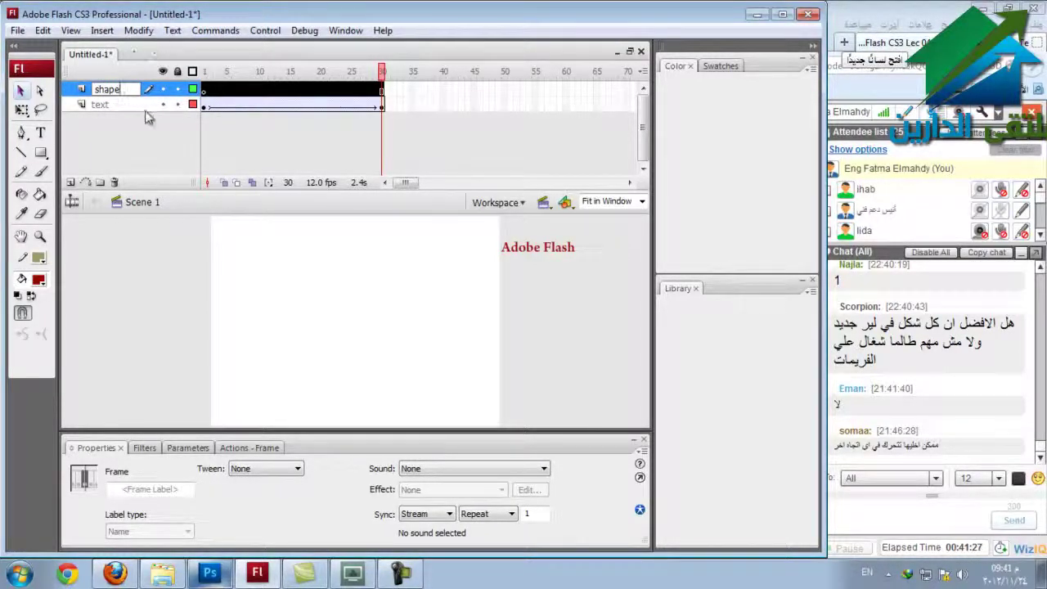
pyautogui.press('Return')
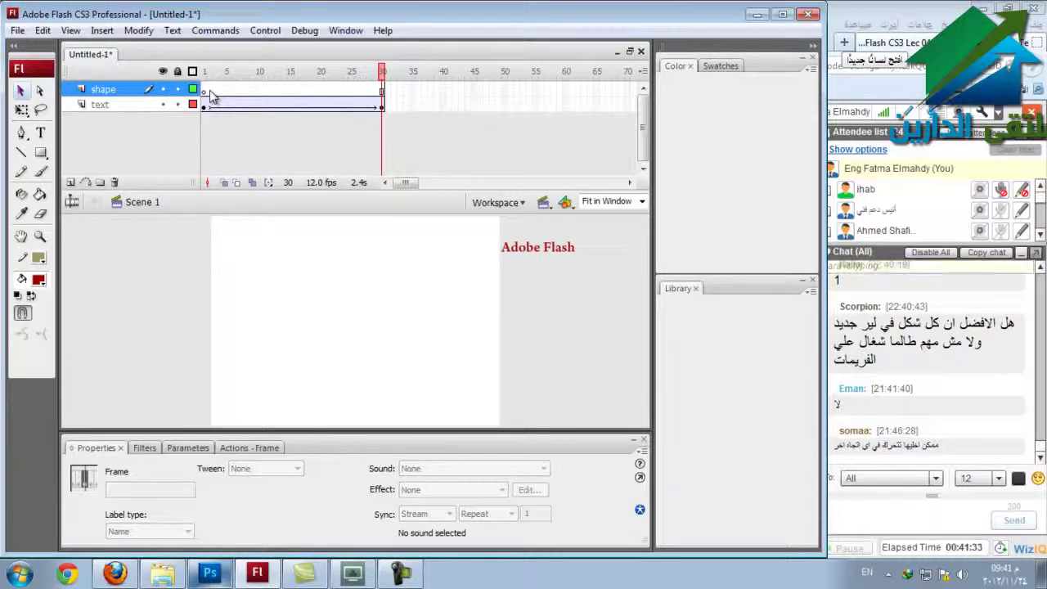
# Draw a dark red rectangle about 421 by 189 px on the shape layer, in the lower half of the stage.
pyautogui.click(42, 154)
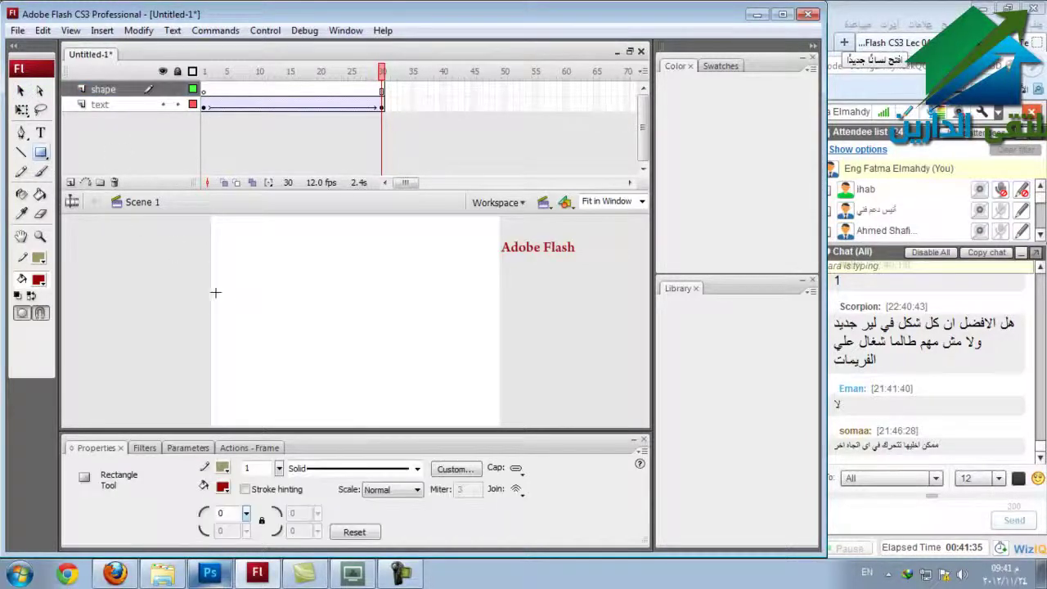
pyautogui.moveTo(250, 302)
pyautogui.mouseDown()
pyautogui.moveTo(318, 313)
pyautogui.moveTo(471, 368)
pyautogui.moveTo(471, 401)
pyautogui.mouseUp()
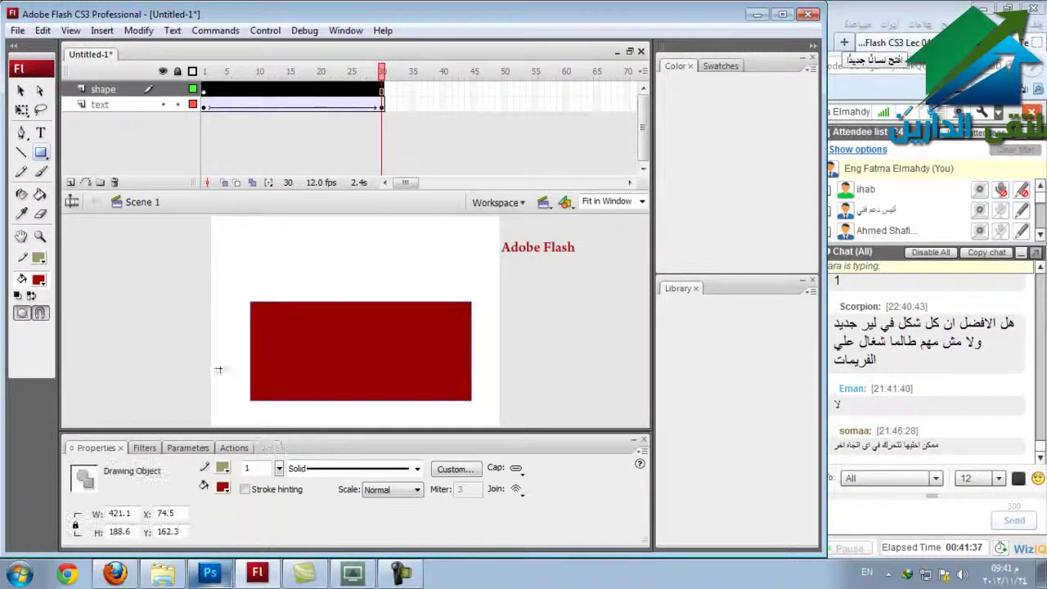
pyautogui.click(21, 90)
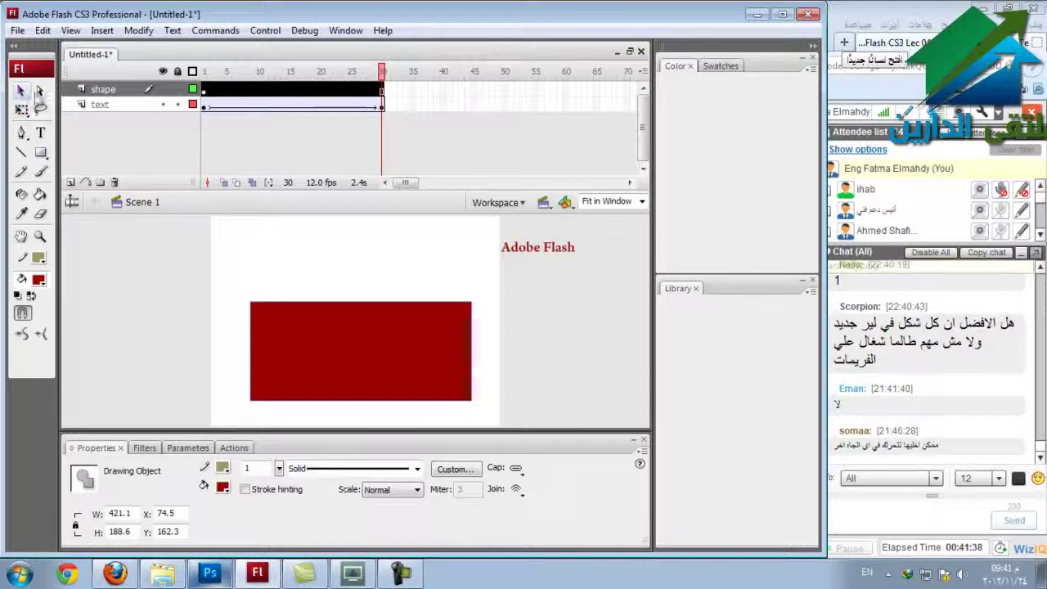
# Add a new layer above the shape layer and name it "image".
pyautogui.click(70, 182)
pyautogui.doubleClick(111, 89)
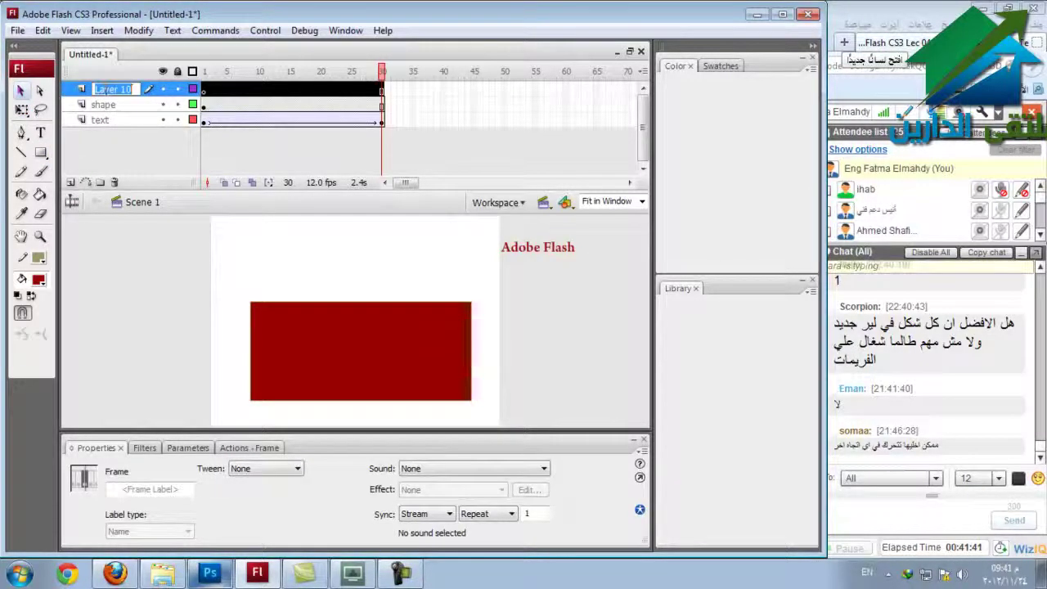
pyautogui.press('BackSpace')
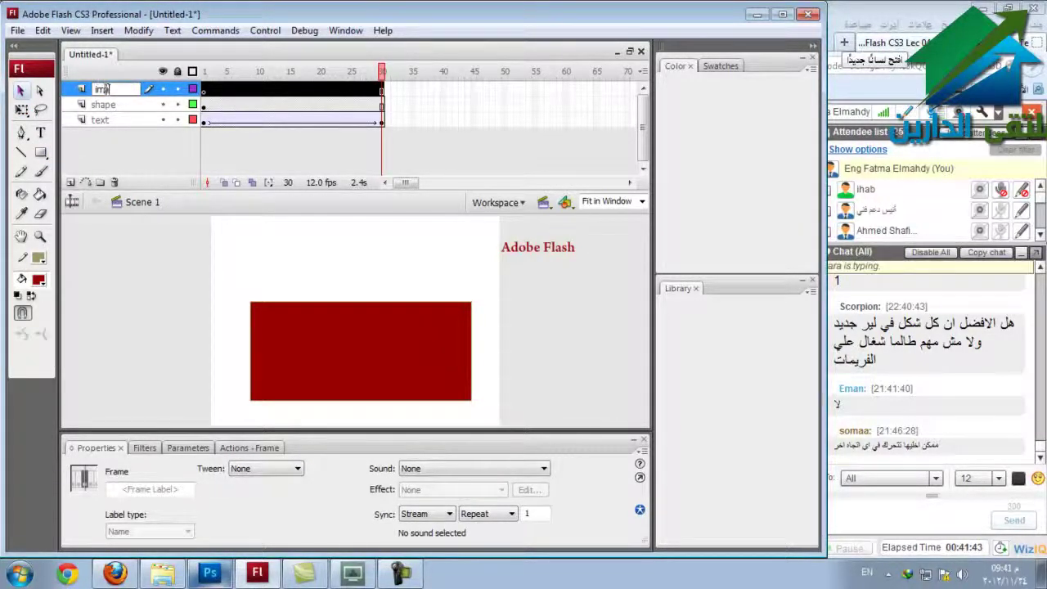
pyautogui.write('image')
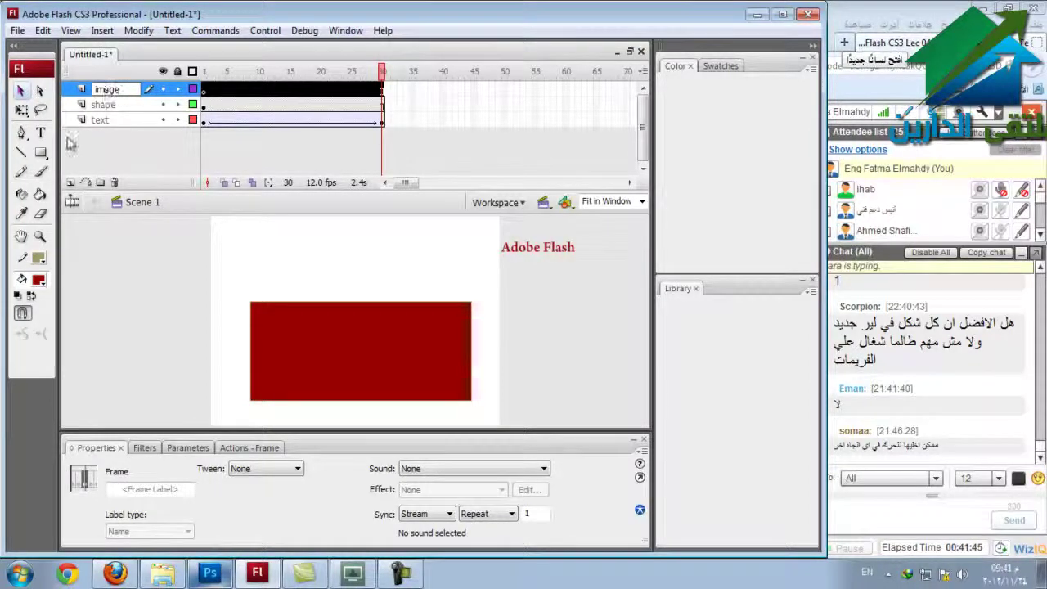
pyautogui.click(159, 263)
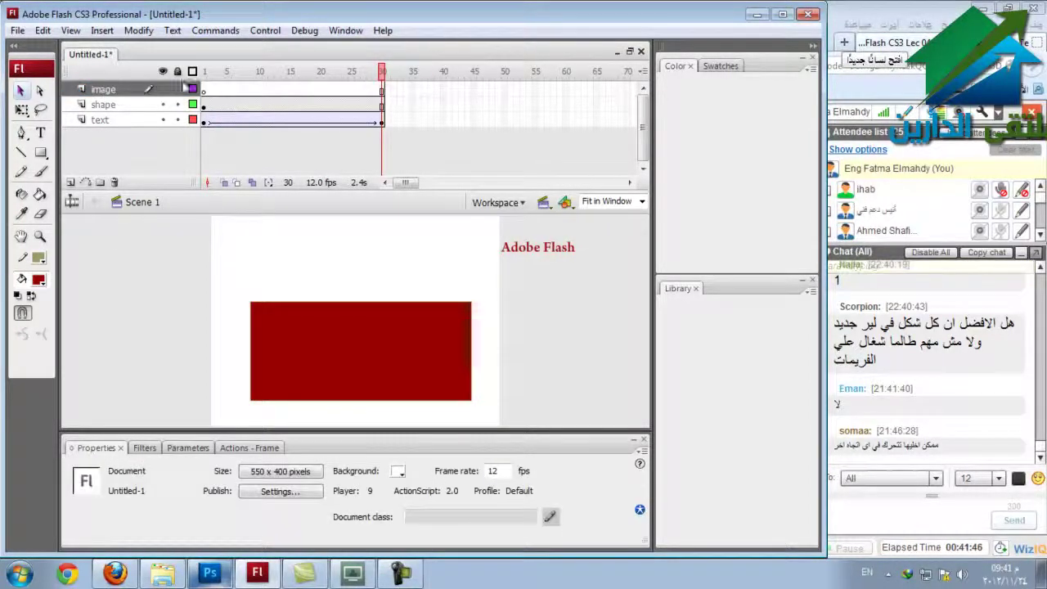
# Check the shape layer's frames between 1 and 30 and delete the rectangle from that layer.
pyautogui.click(205, 92)
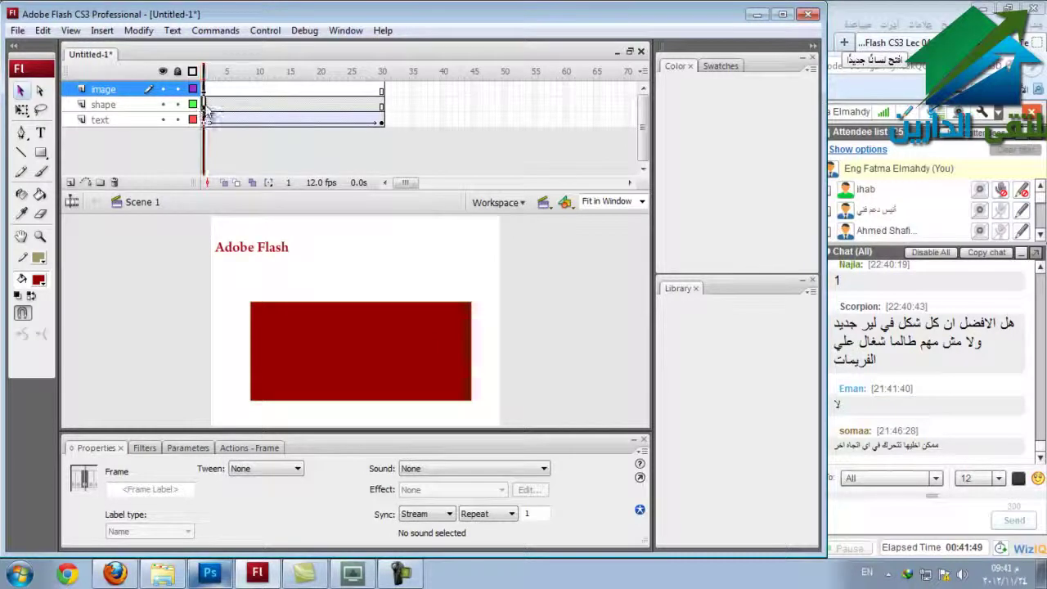
pyautogui.click(205, 106)
pyautogui.click(241, 106)
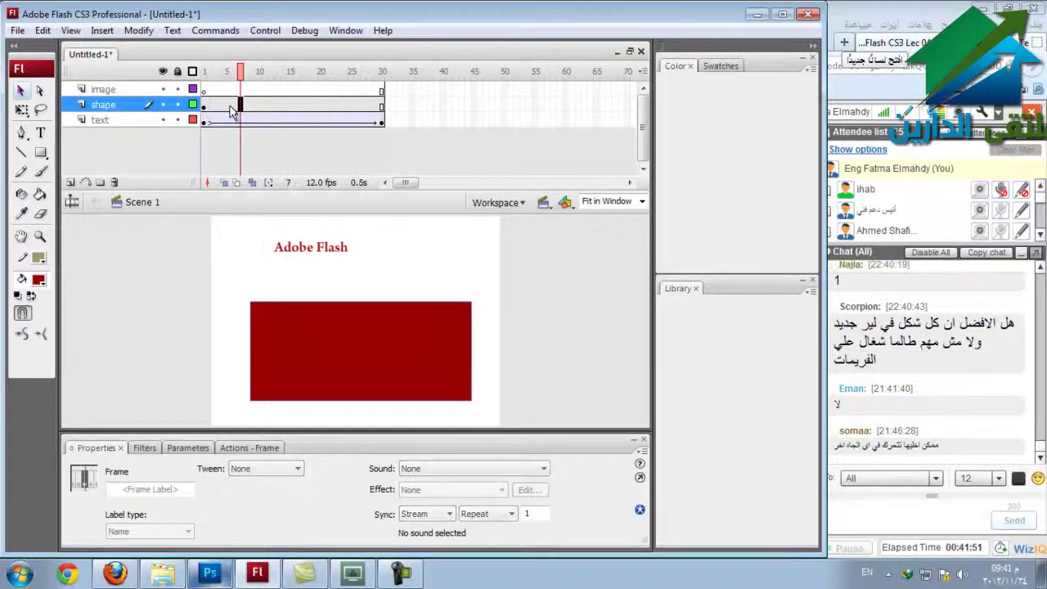
pyautogui.click(223, 106)
pyautogui.doubleClick(225, 107)
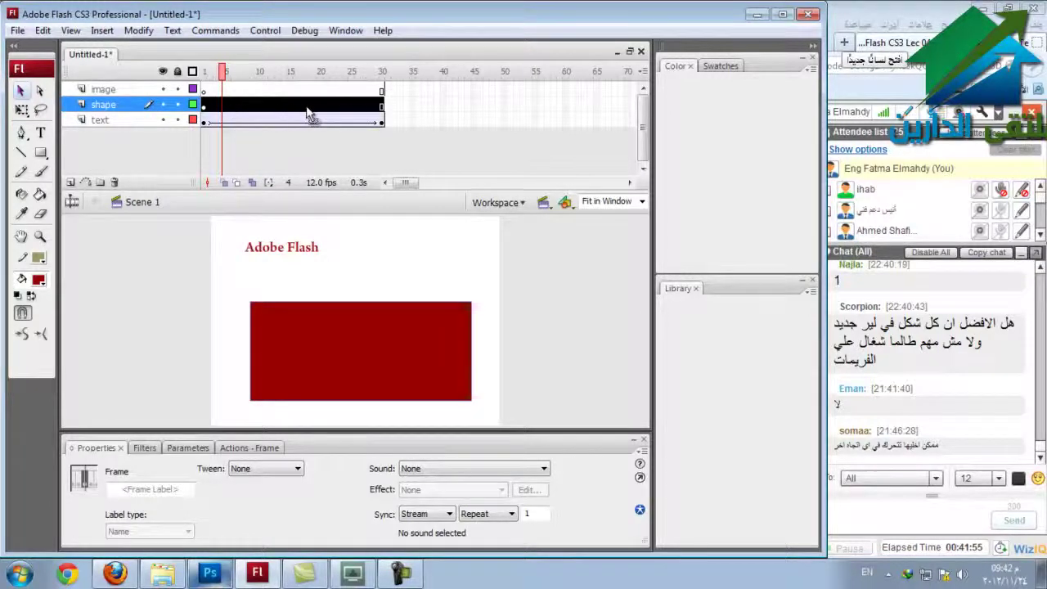
pyautogui.click(381, 105)
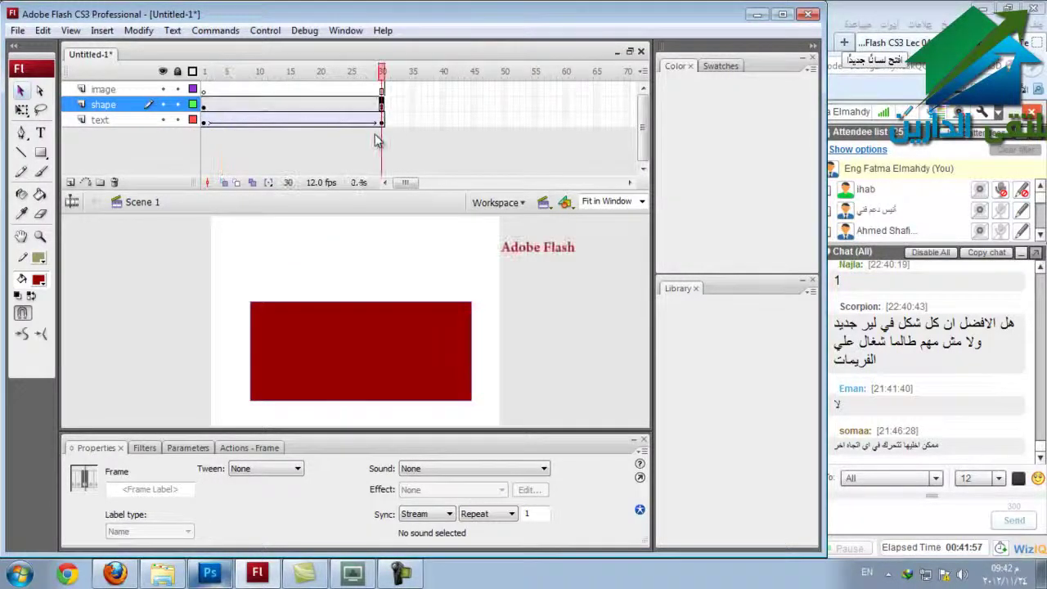
pyautogui.doubleClick(352, 107)
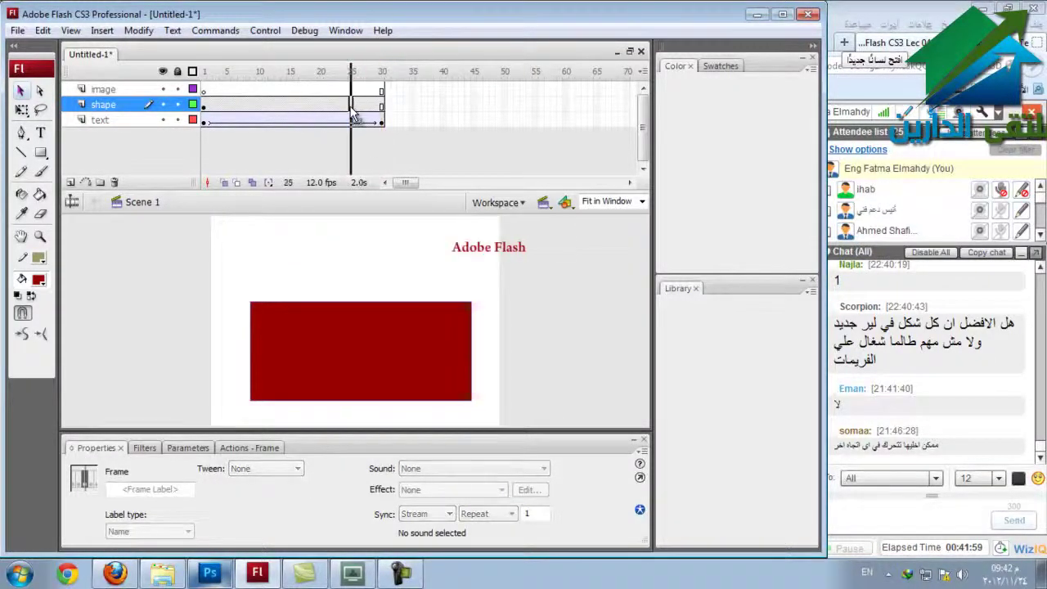
pyautogui.press('Delete')
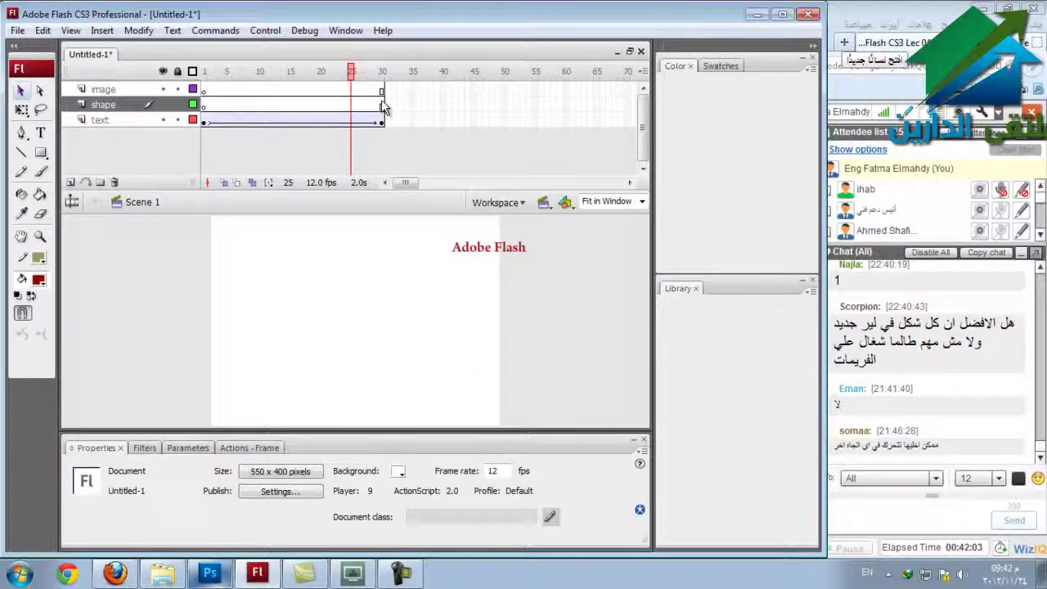
# Insert a keyframe at frame 30 of the shape layer and draw a rectangle about 313 by 203 px in the stage's lower half.
pyautogui.click(382, 106)
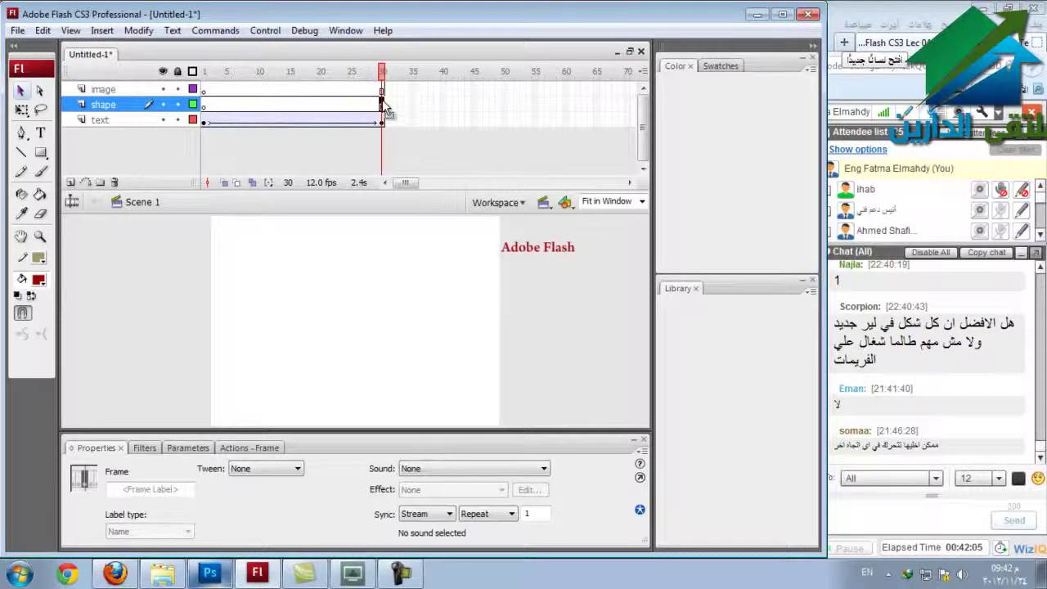
pyautogui.rightClick(382, 112)
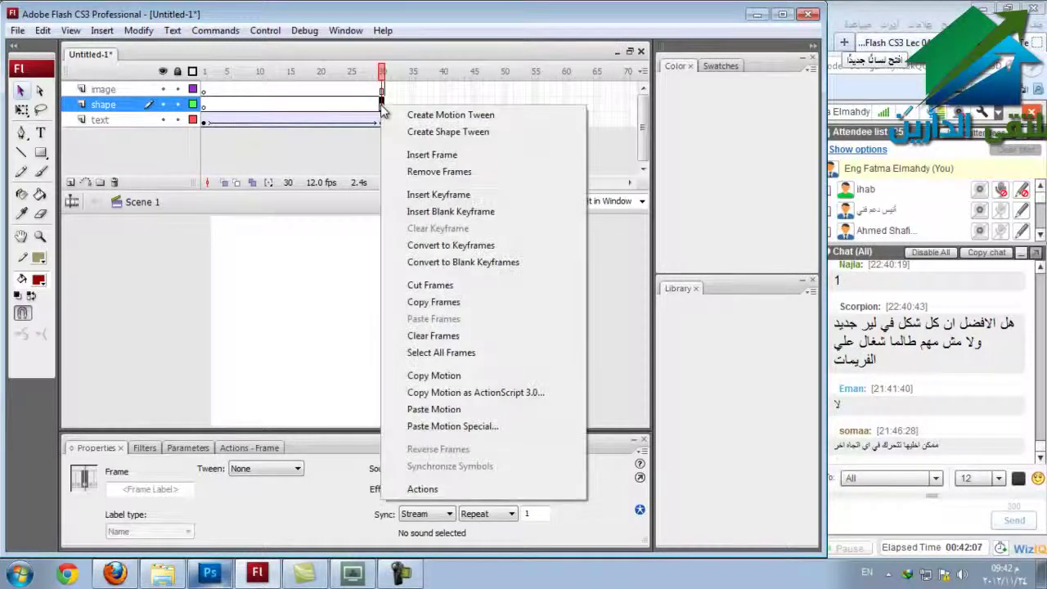
pyautogui.click(439, 195)
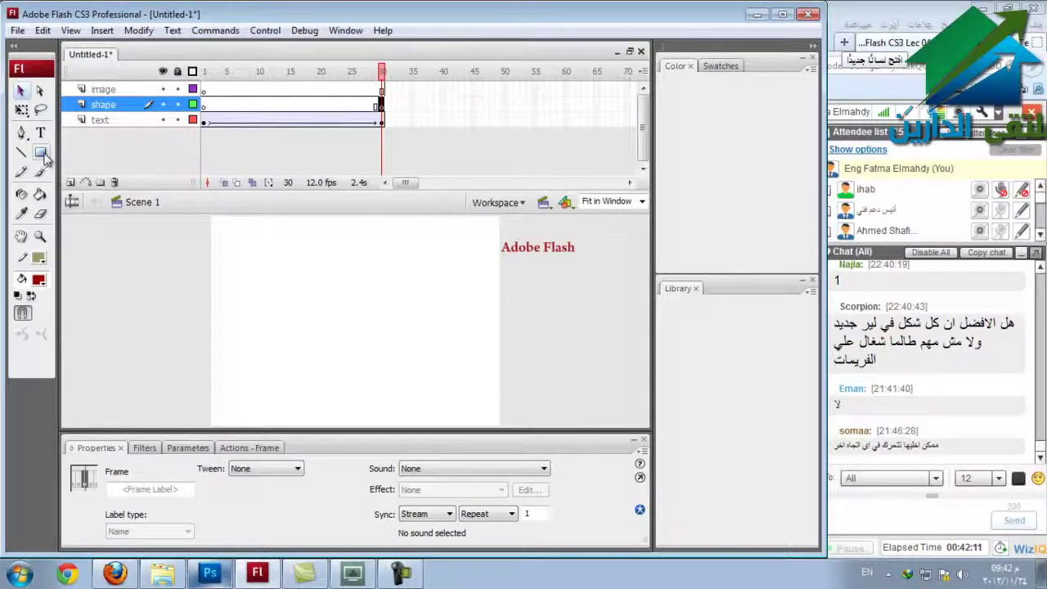
pyautogui.moveTo(45, 156); pyautogui.dragTo(57, 173)
pyautogui.moveTo(271, 308); pyautogui.dragTo(435, 415)
pyautogui.click(20, 90)
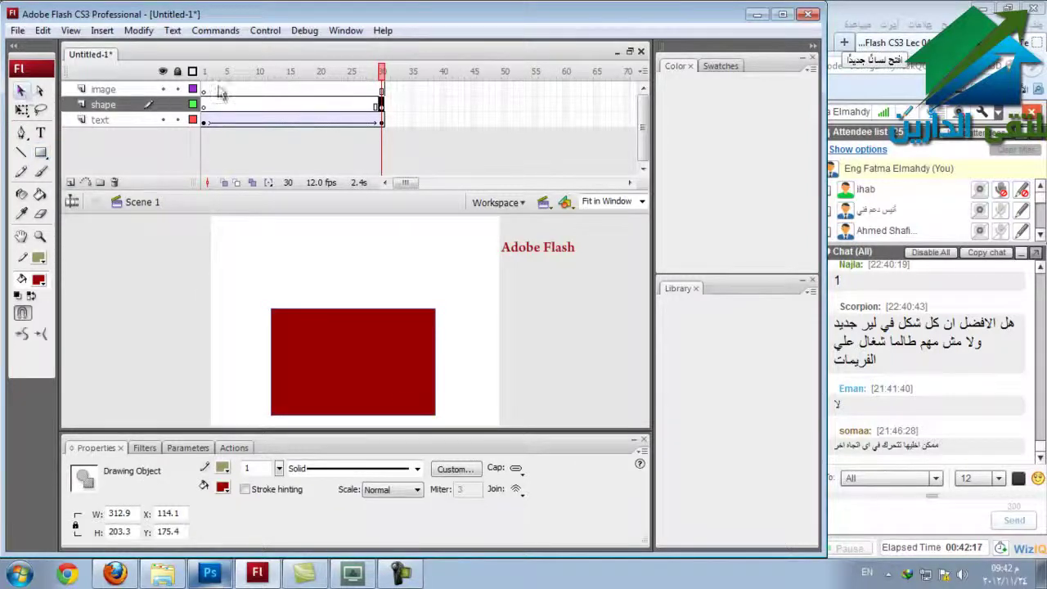
# Compare frames 29 and 30 on the timeline, then test the movie and close its preview.
pyautogui.click(375, 72)
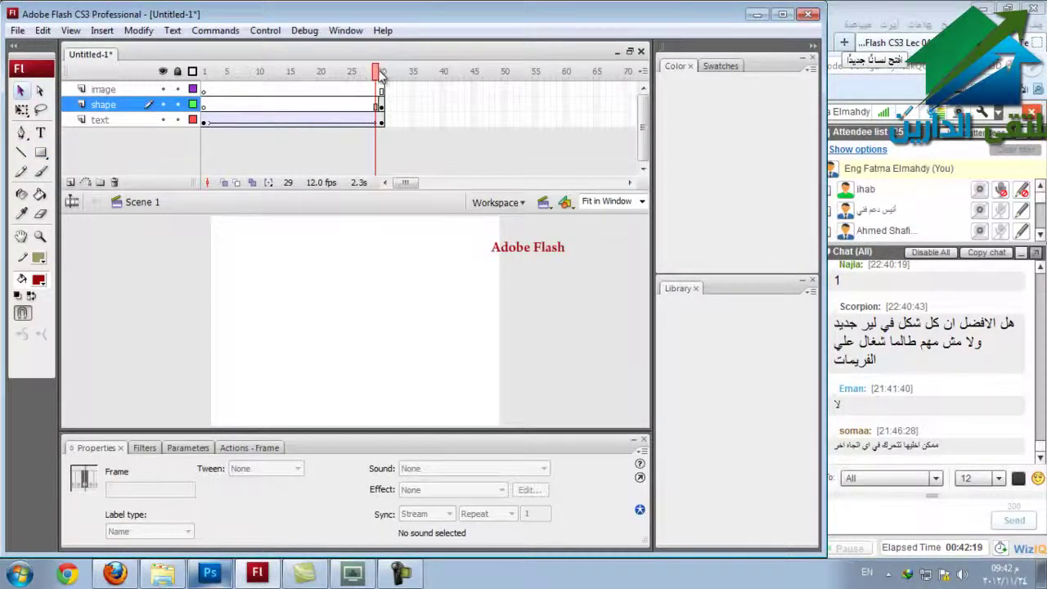
pyautogui.click(381, 73)
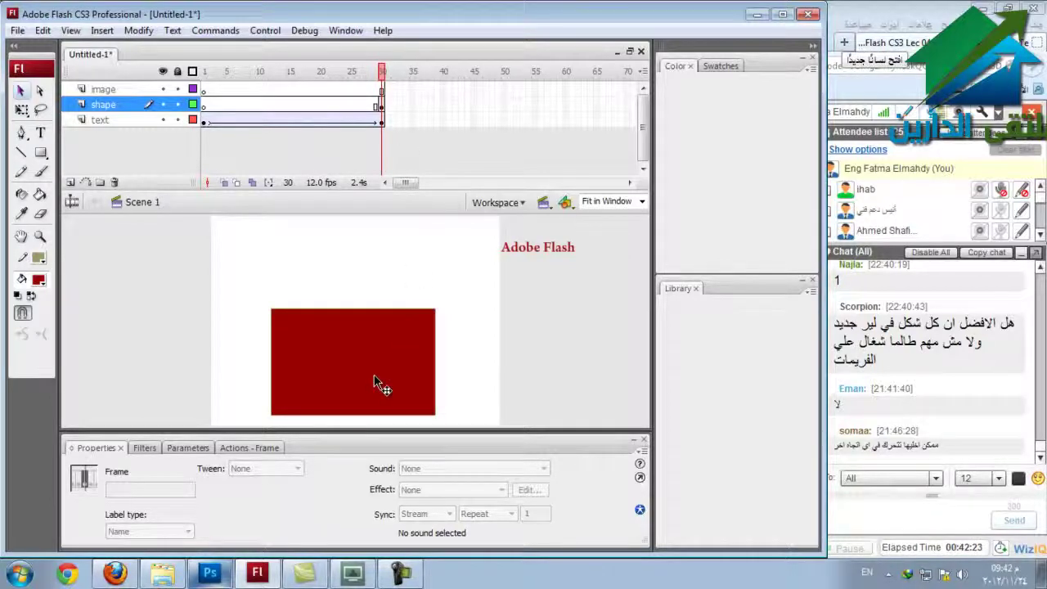
pyautogui.hotkey('ctrl', 'Return')
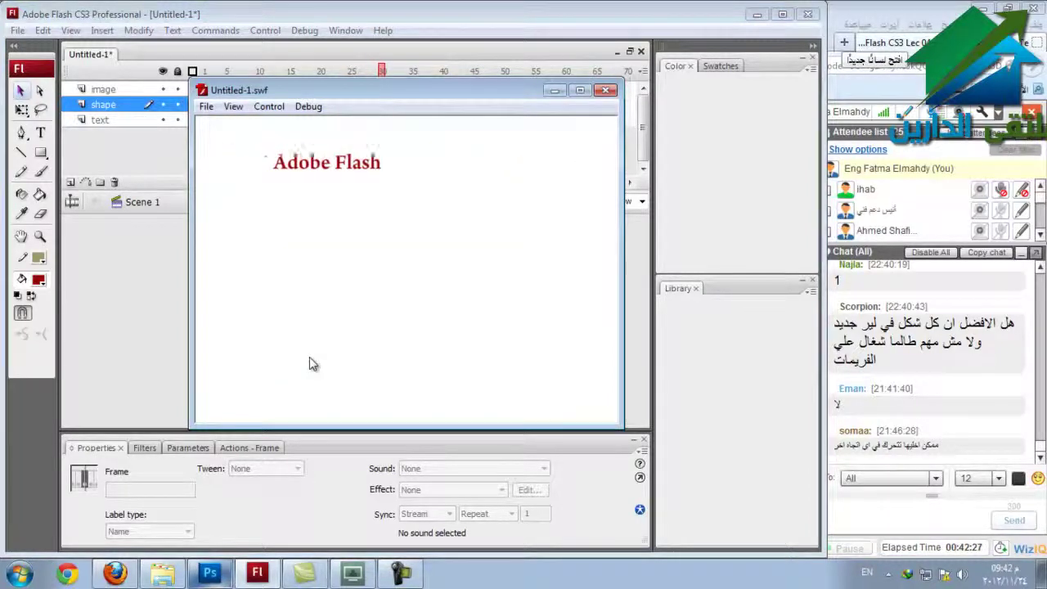
pyautogui.click(606, 90)
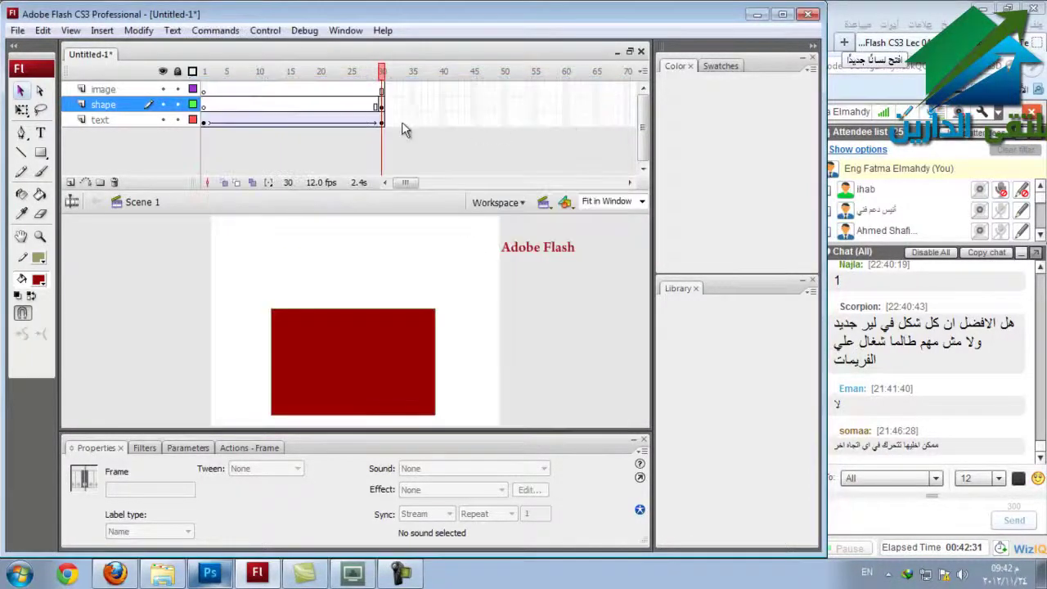
# Extend the shape layer to frame 60 with an inserted frame, then test the movie and close its preview.
pyautogui.click(381, 105)
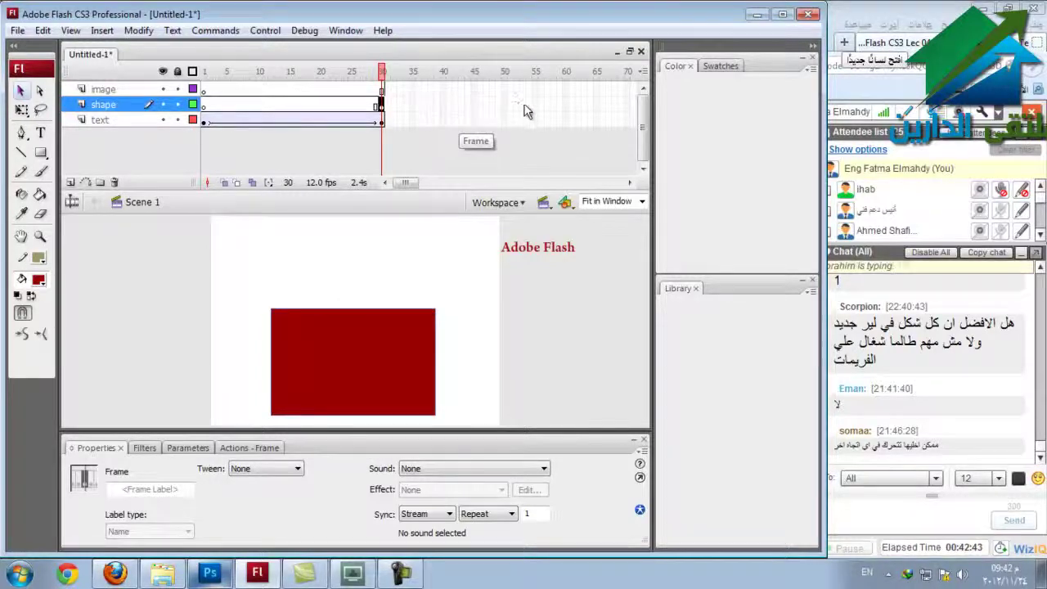
pyautogui.click(565, 104)
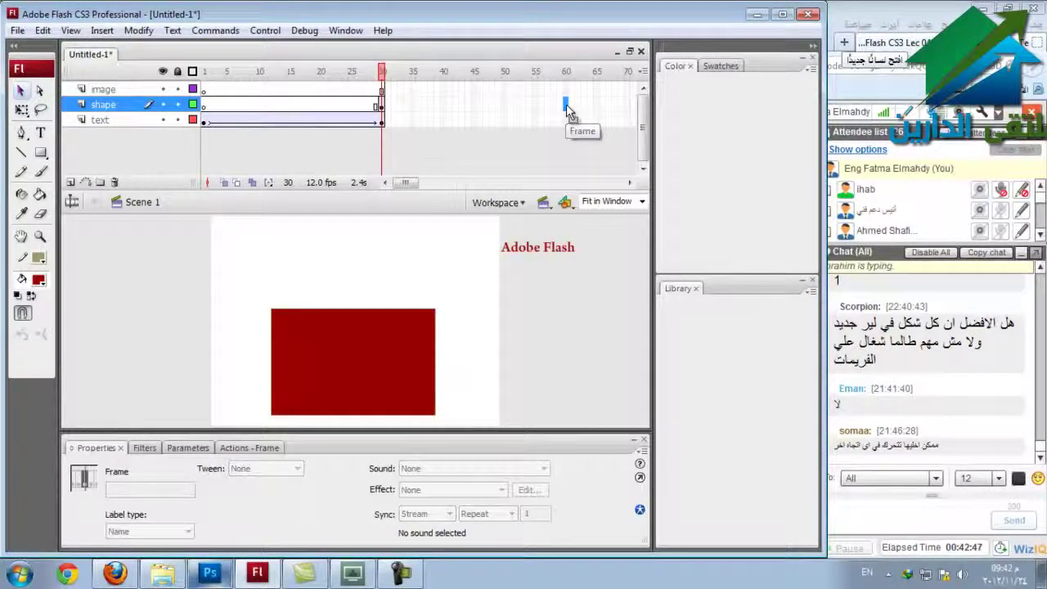
pyautogui.rightClick(566, 104)
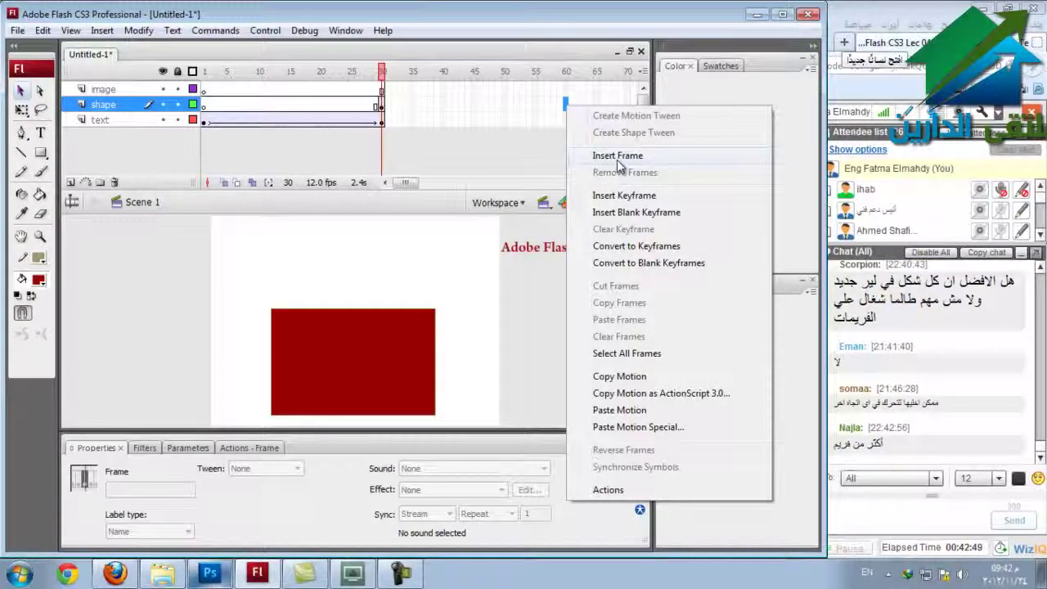
pyautogui.click(619, 157)
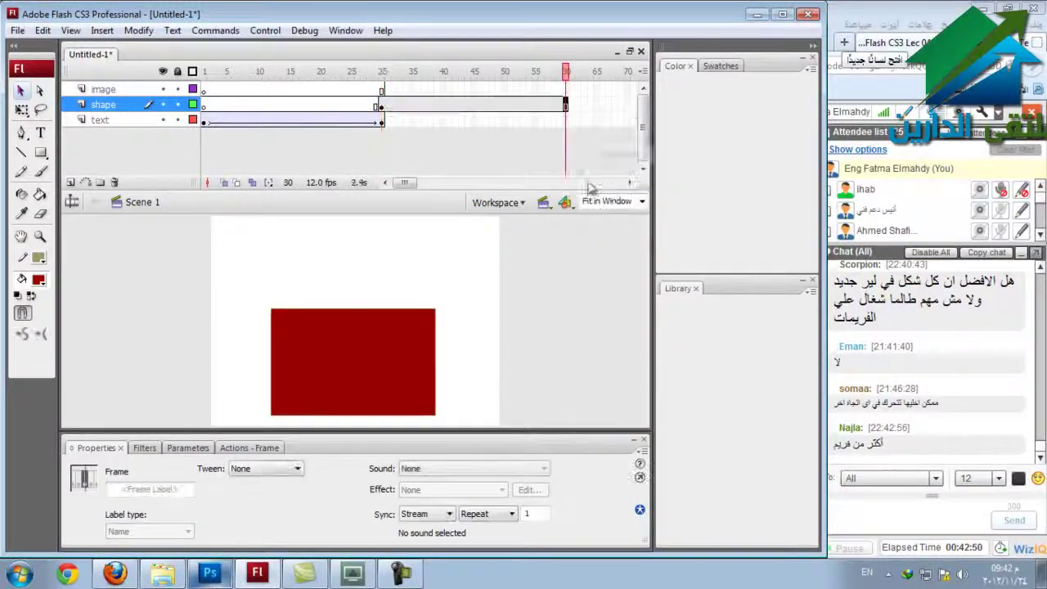
pyautogui.click(560, 378)
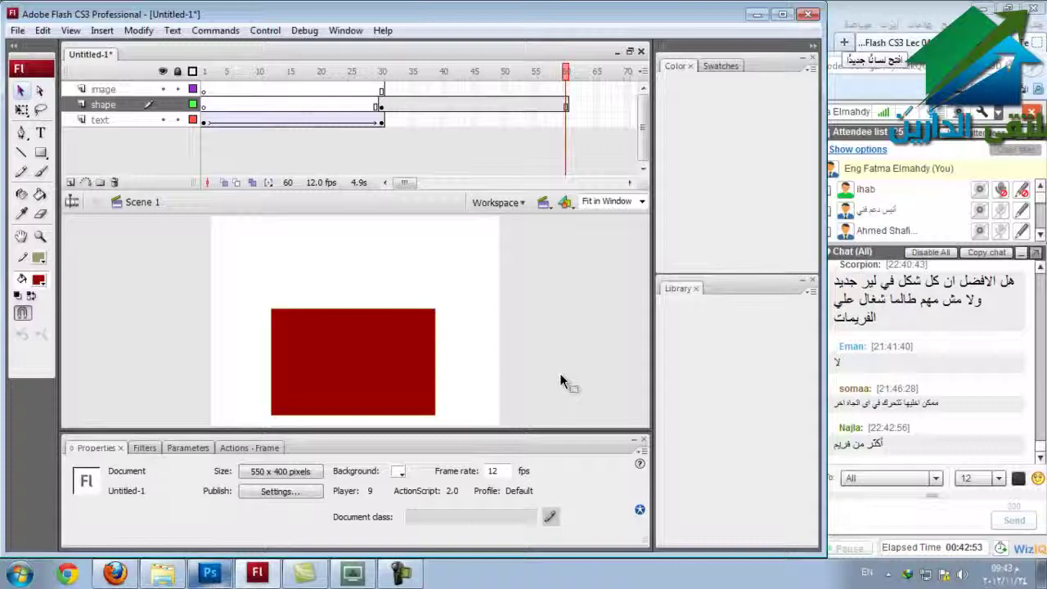
pyautogui.hotkey('ctrl', 'Return')
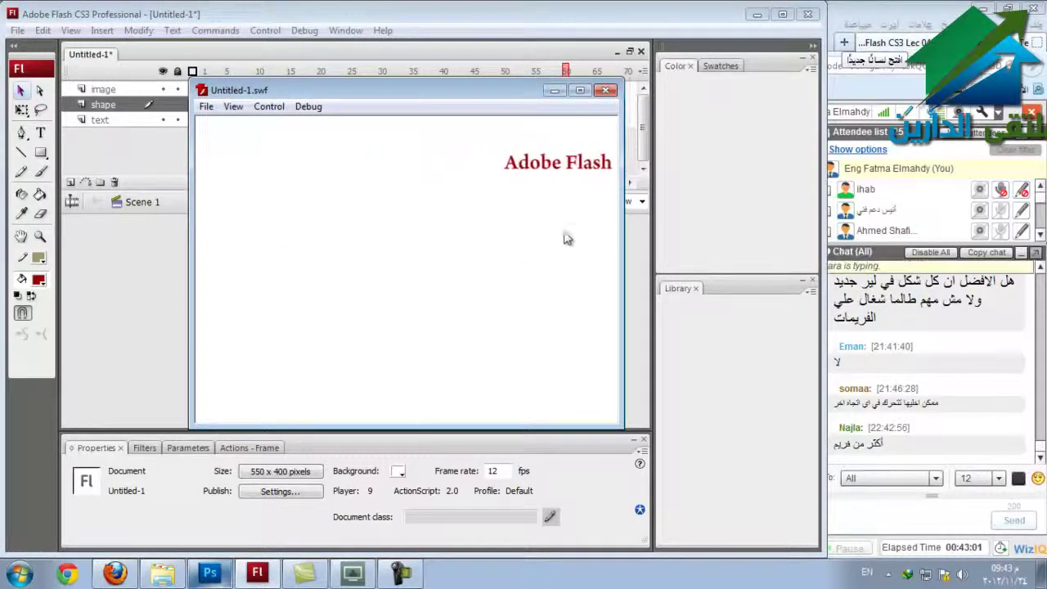
pyautogui.click(606, 90)
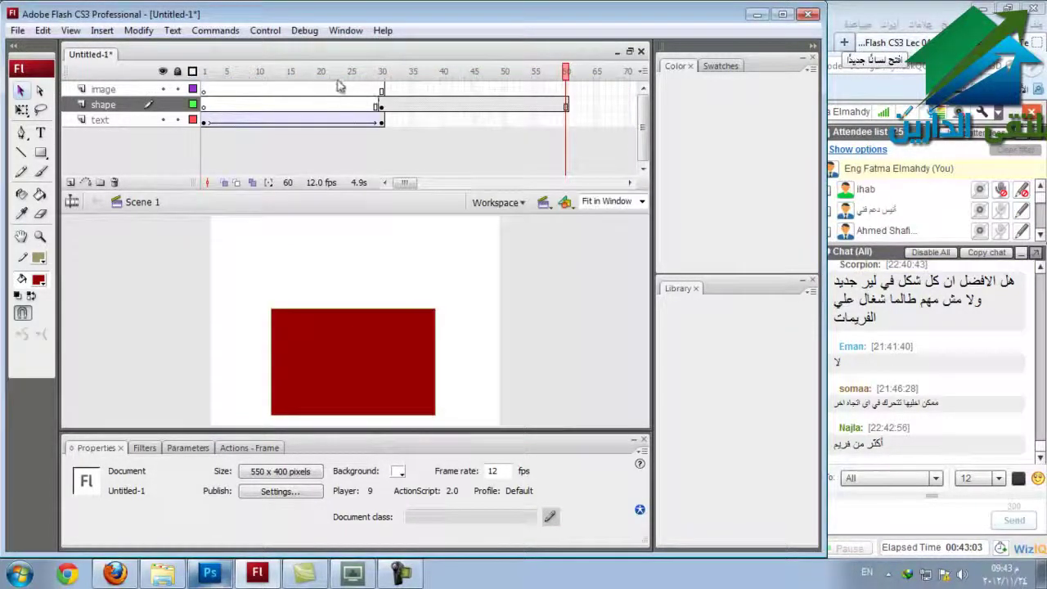
# Insert a keyframe at frame 61 of the image layer.
pyautogui.click(571, 89)
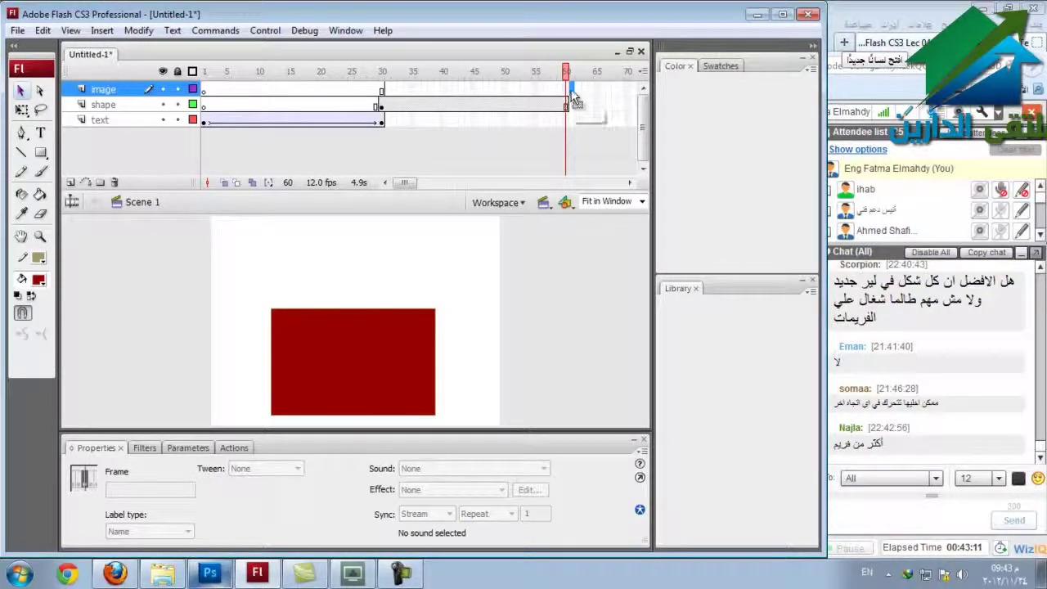
pyautogui.rightClick(570, 92)
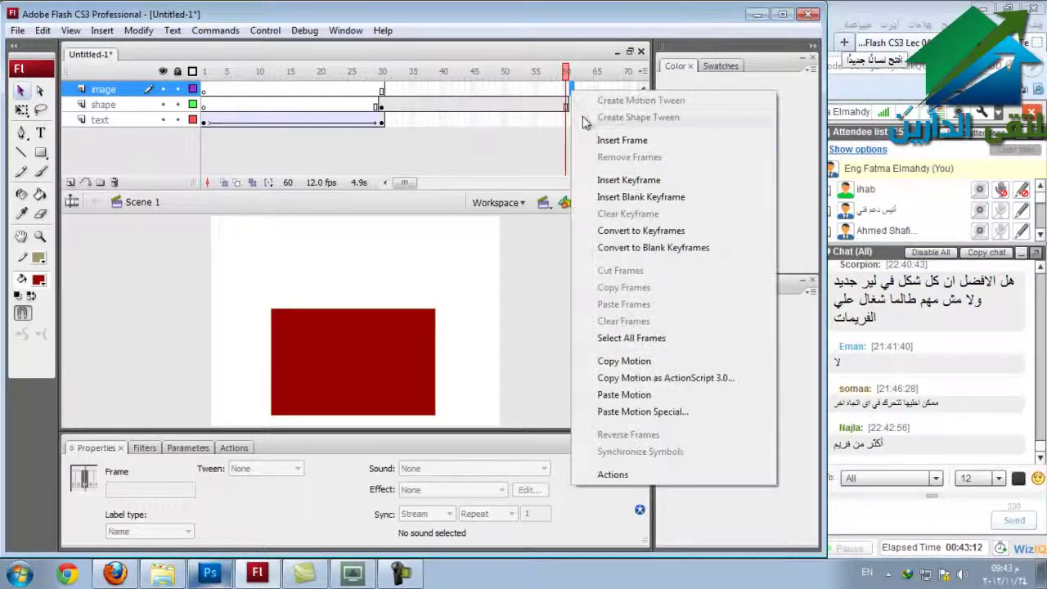
pyautogui.click(622, 181)
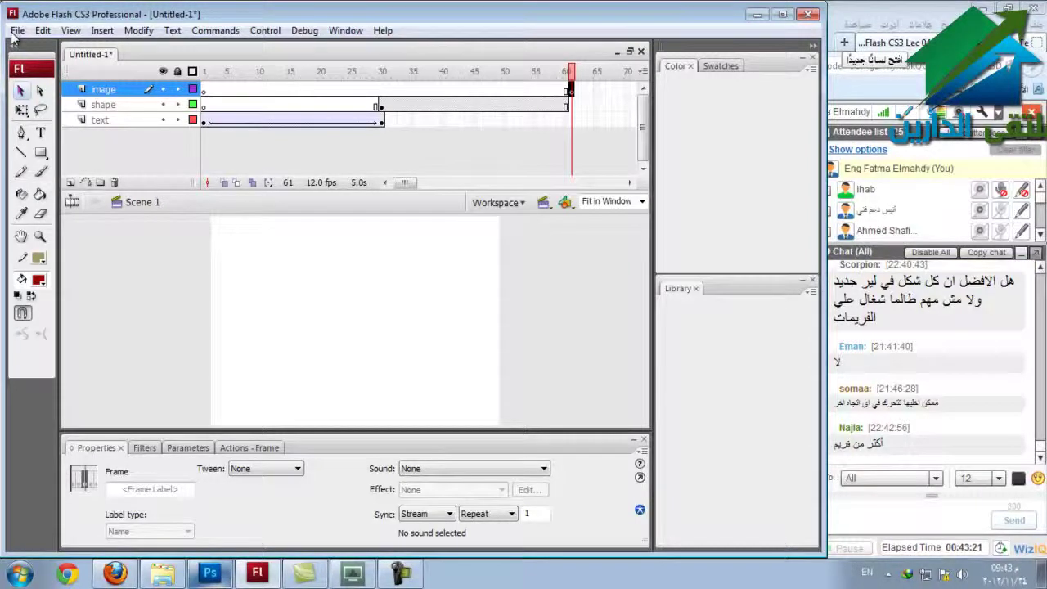
# Import Tweety-003.jpg from the Desktop onto the stage at frame 61 of the image layer and select the bitmap.
pyautogui.click(17, 31)
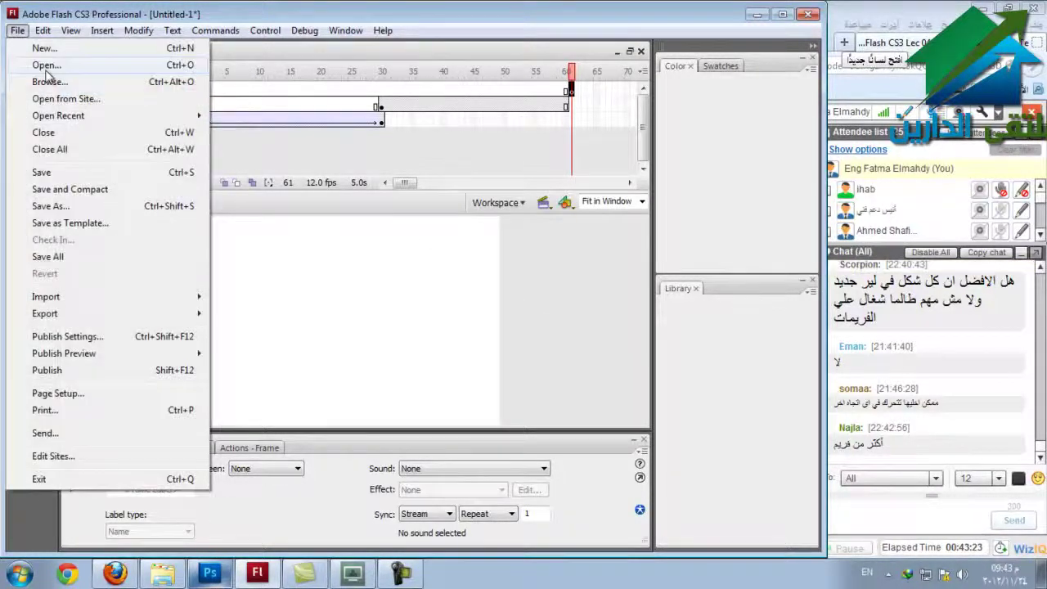
pyautogui.moveTo(156, 298)
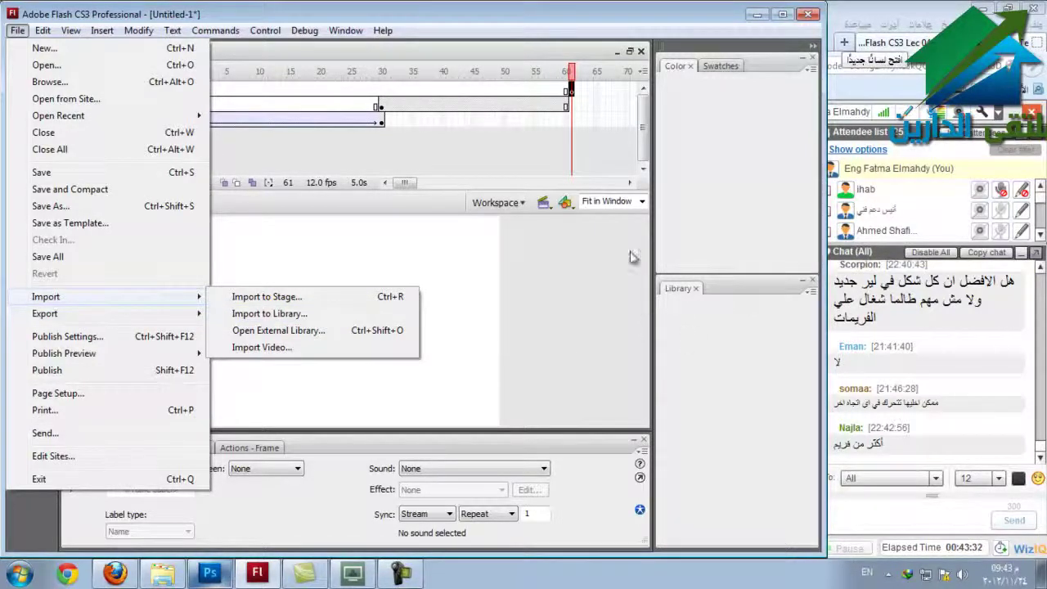
pyautogui.click(254, 301)
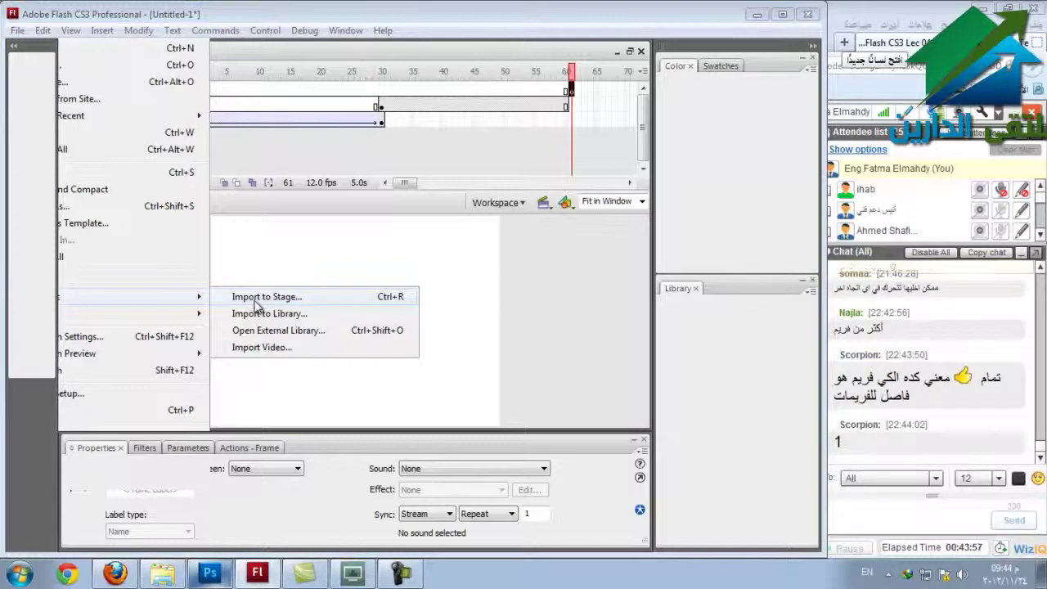
pyautogui.click(250, 298)
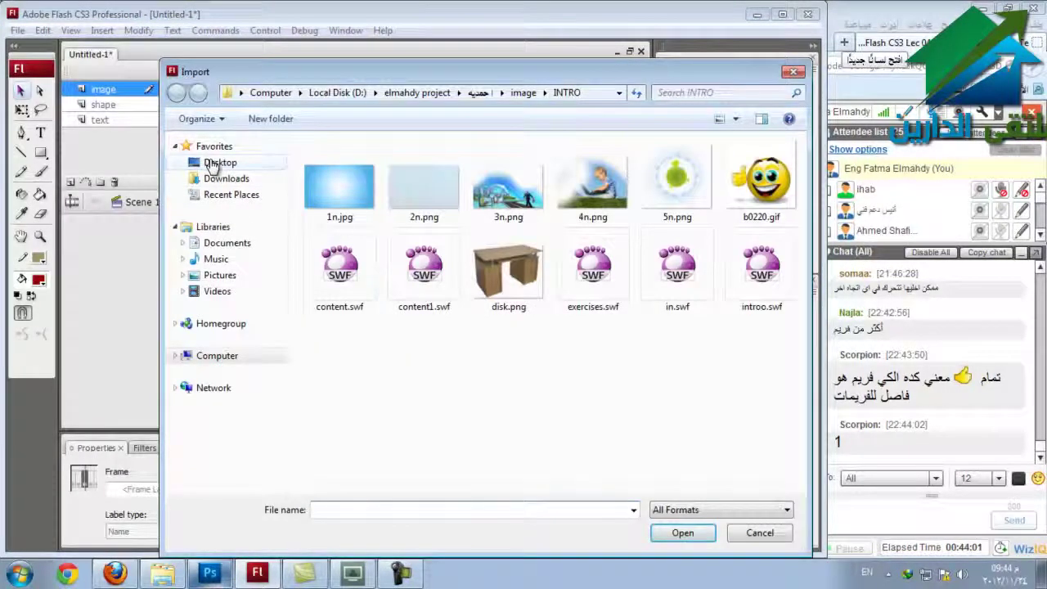
pyautogui.click(211, 162)
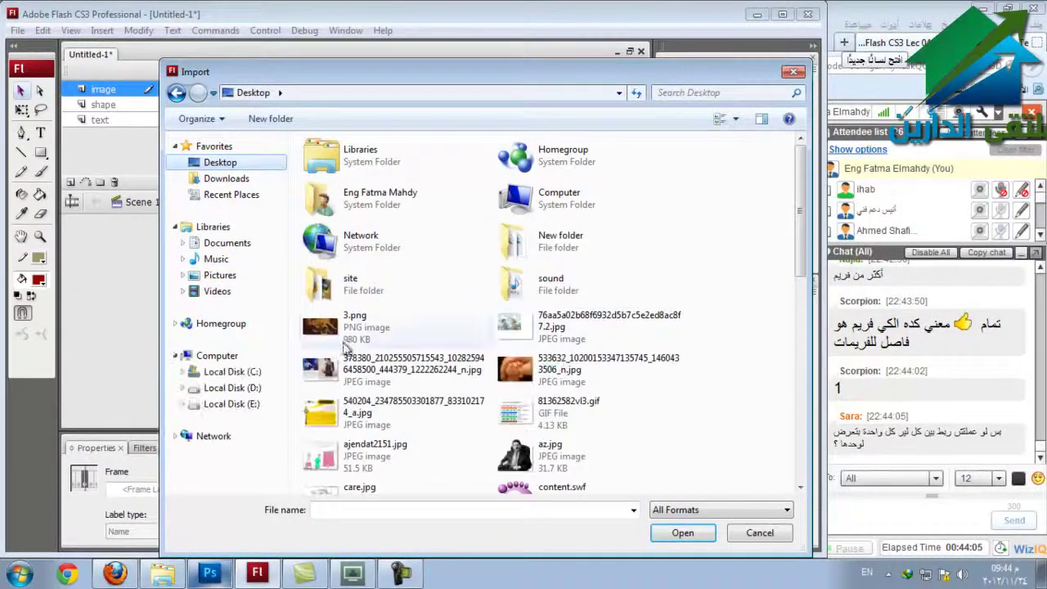
pyautogui.click(564, 198)
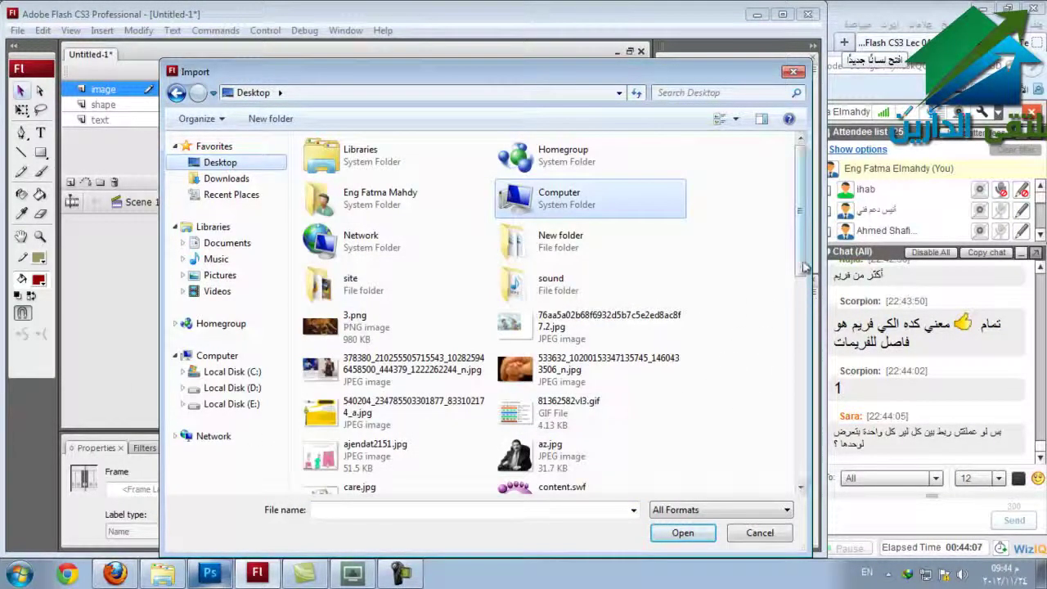
pyautogui.scroll(-4, 802, 326)
pyautogui.moveTo(801, 326); pyautogui.dragTo(814, 441)
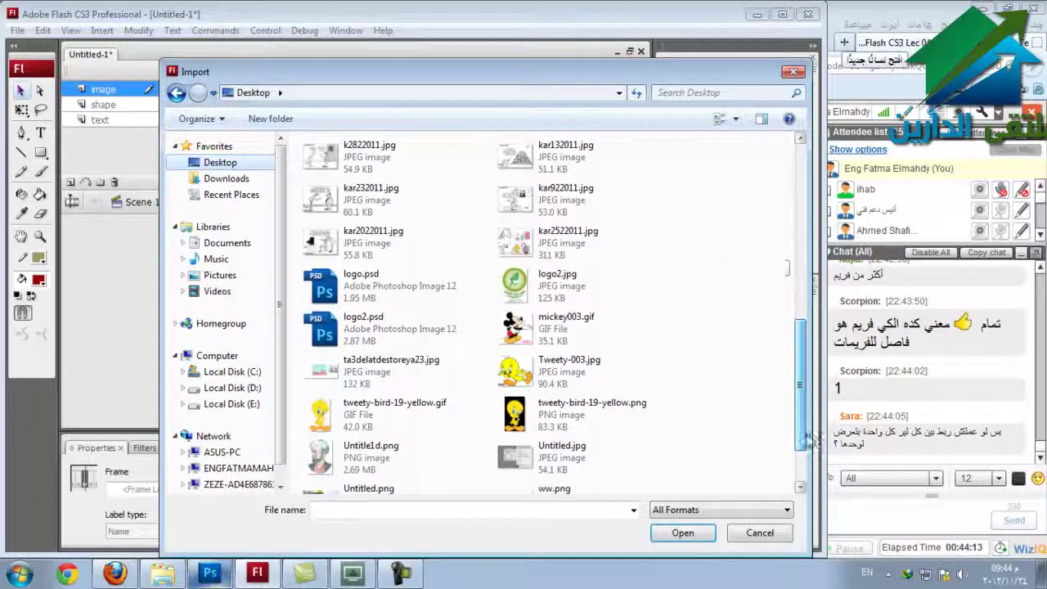
pyautogui.click(551, 375)
pyautogui.doubleClick(551, 375)
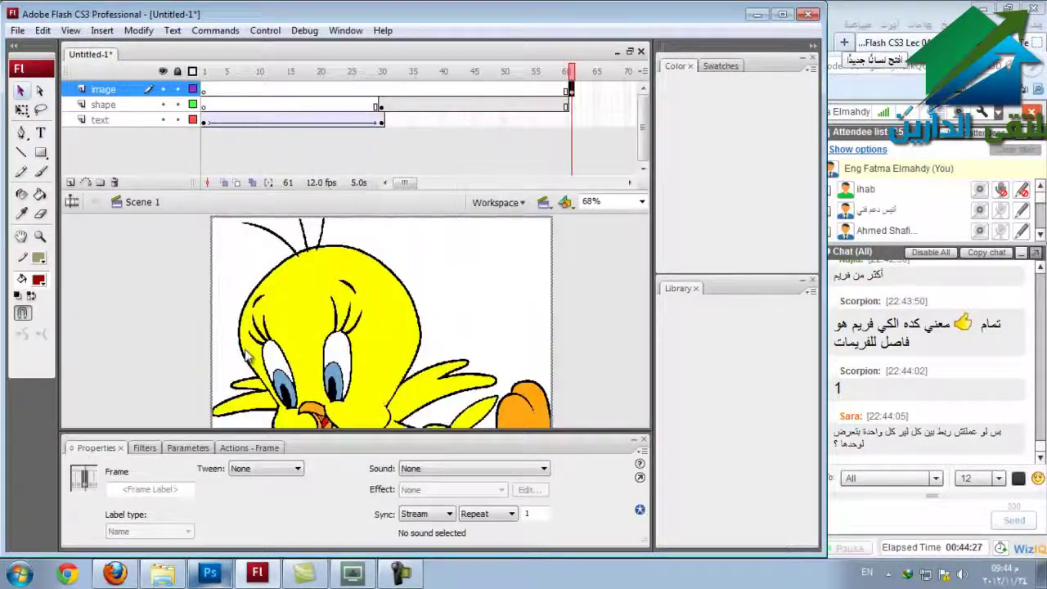
pyautogui.click(138, 321)
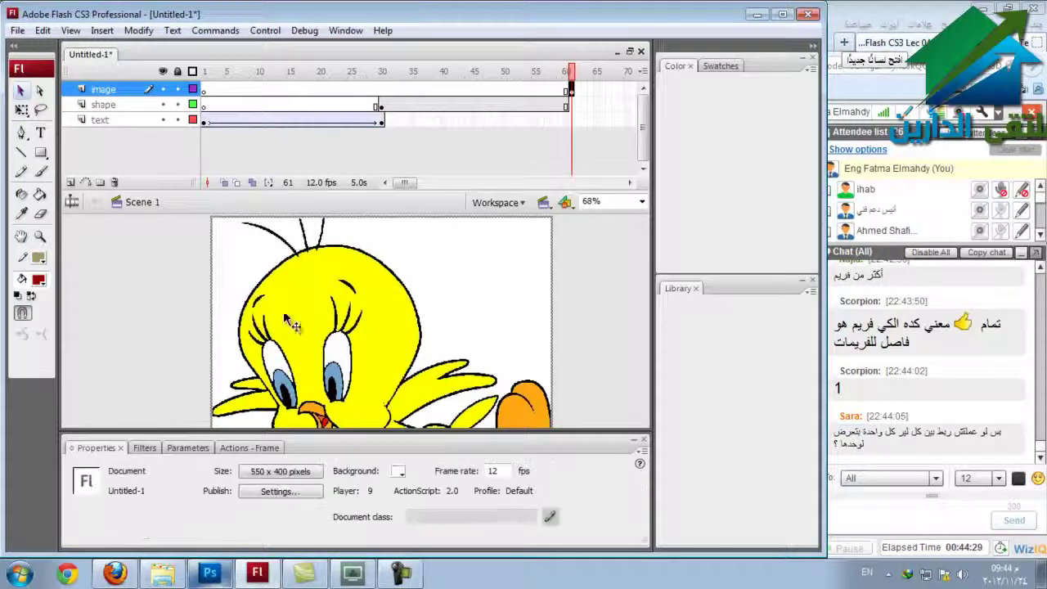
pyautogui.click(360, 323)
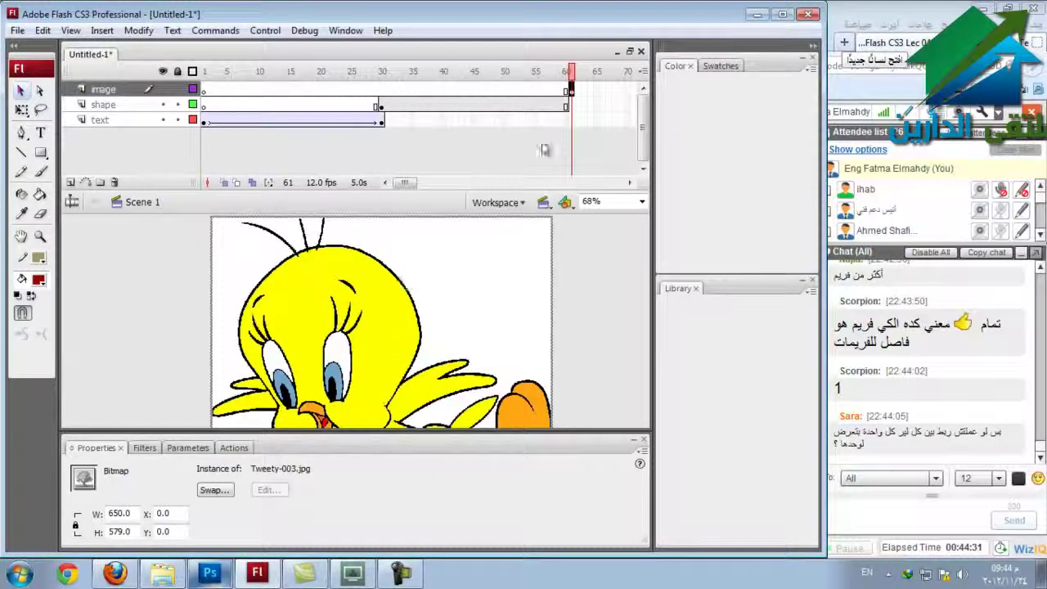
# Extend the image layer to frame 90 with an inserted frame, then test the movie and close its preview.
pyautogui.moveTo(404, 182); pyautogui.dragTo(424, 181)
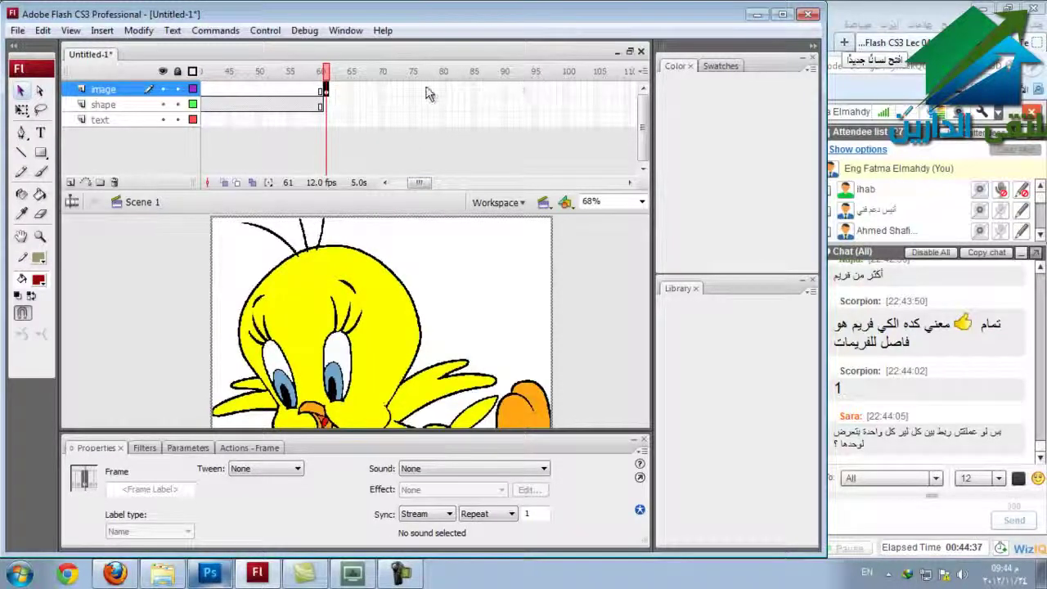
pyautogui.click(506, 90)
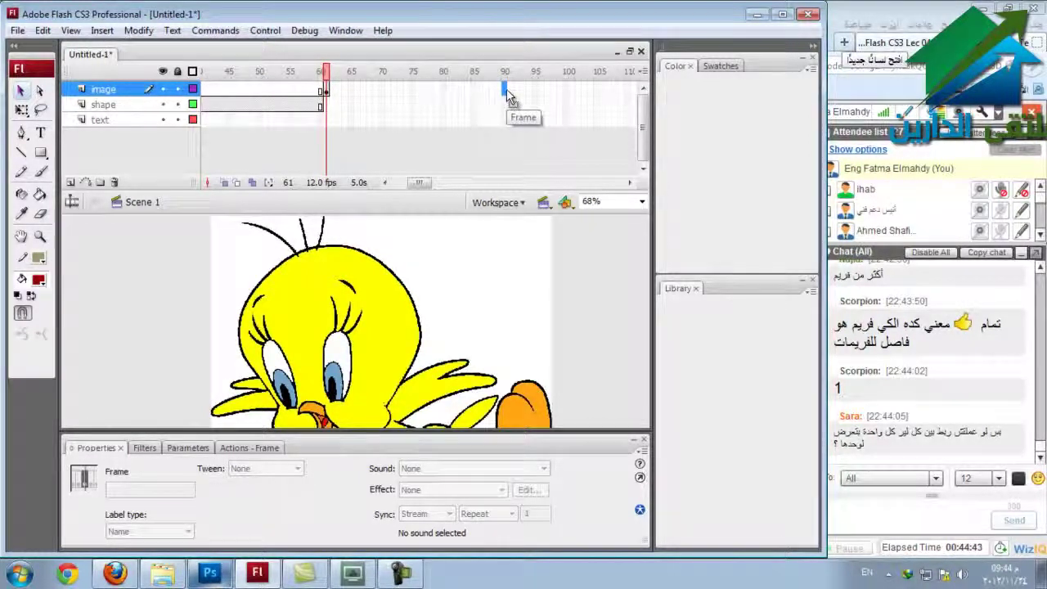
pyautogui.press('F6')
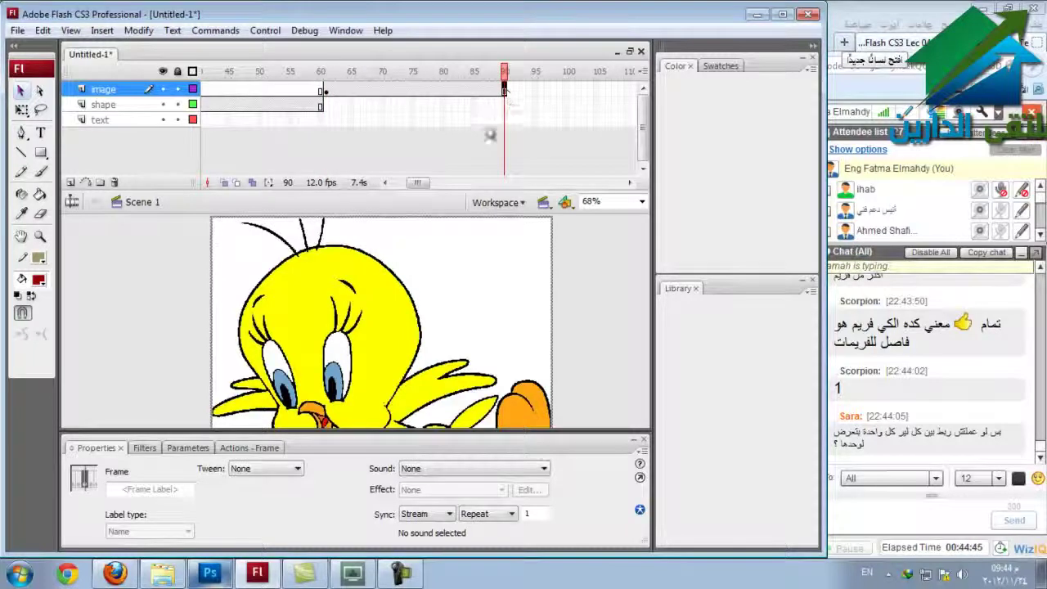
pyautogui.click(191, 292)
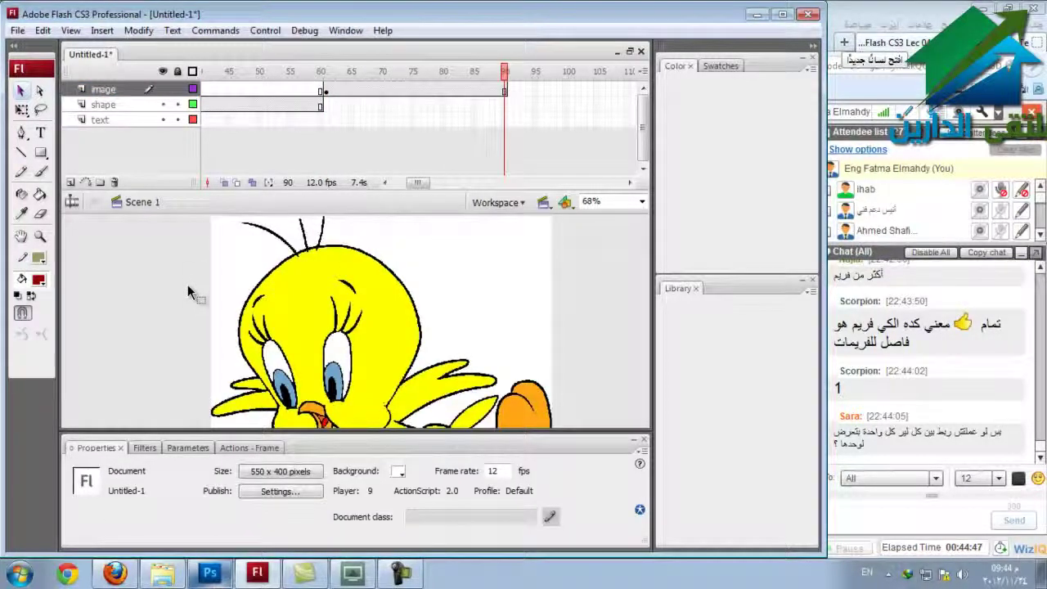
pyautogui.hotkey('ctrl', 'Return')
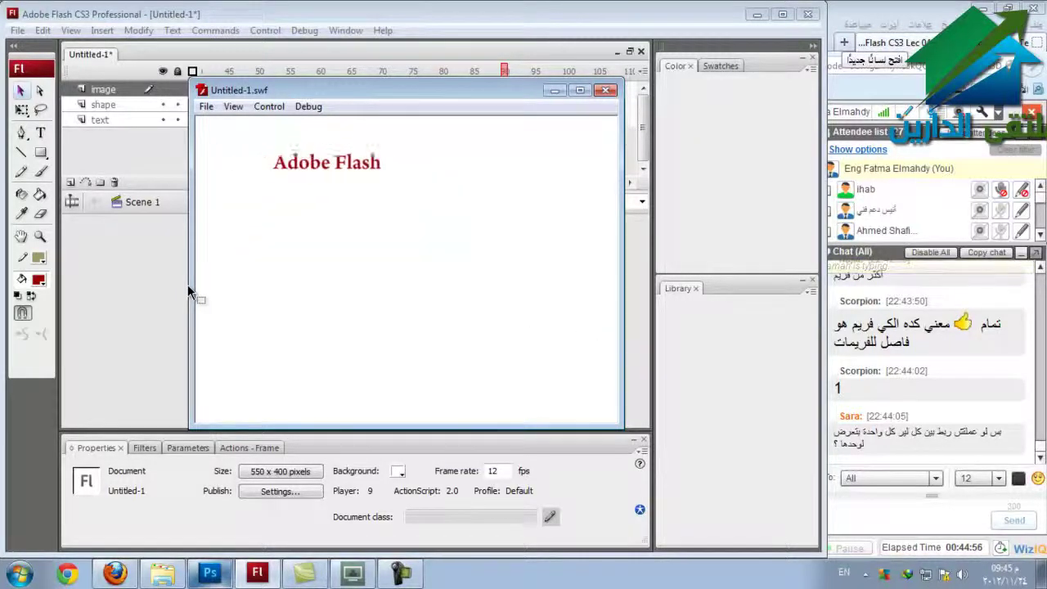
pyautogui.click(607, 92)
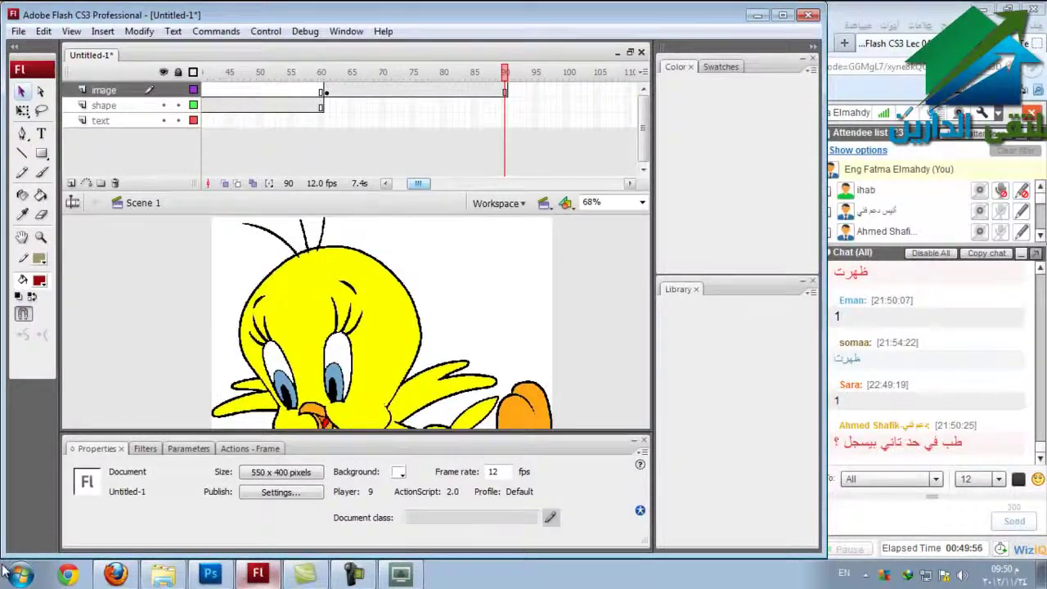
# Play the animation through on the timeline, then test the movie again and close the preview.
pyautogui.moveTo(418, 183); pyautogui.dragTo(404, 183)
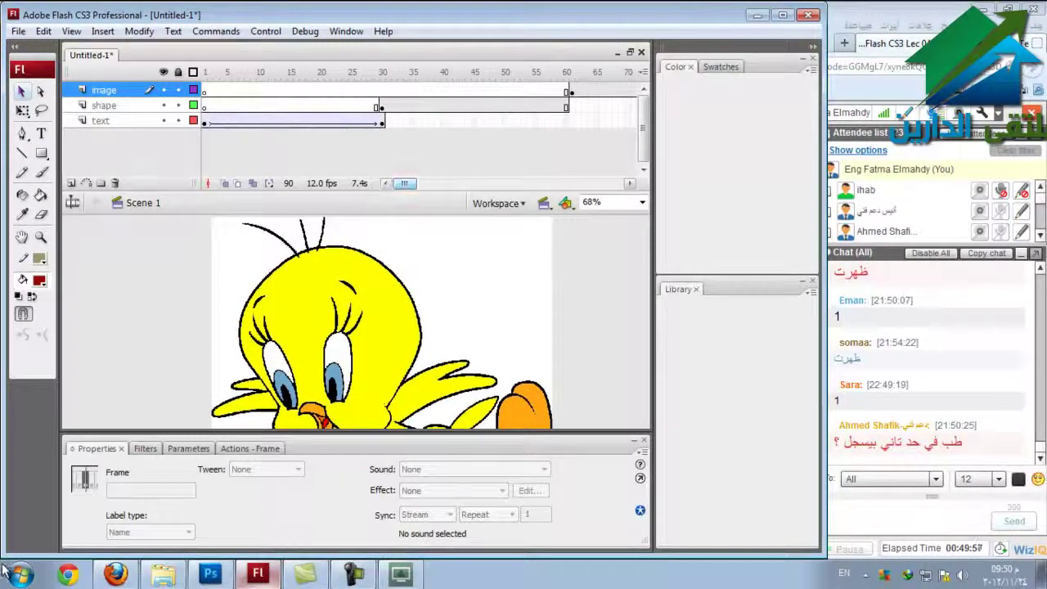
pyautogui.press('Return')
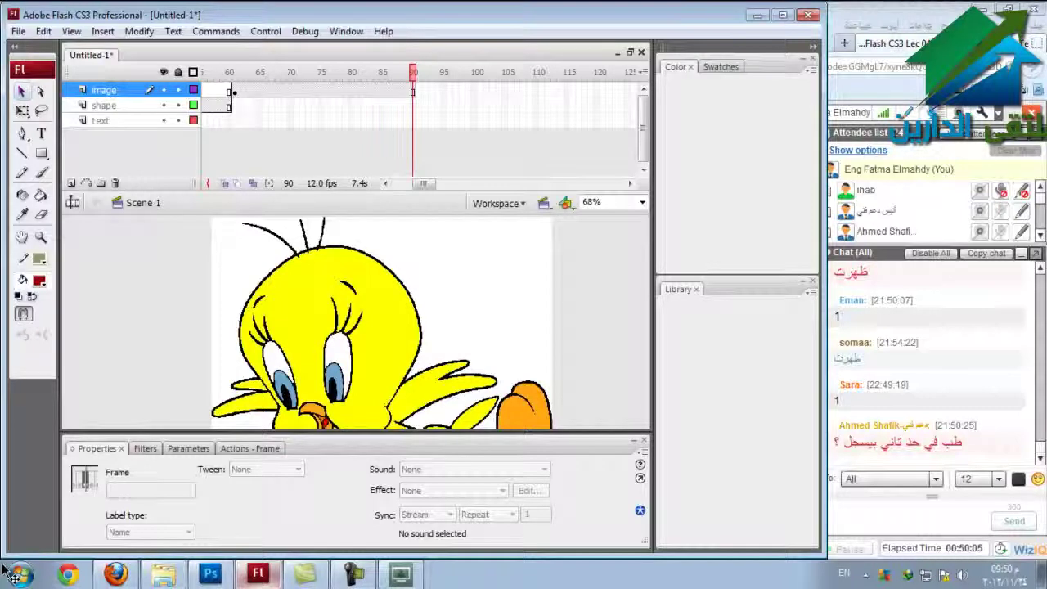
pyautogui.hotkey('ctrl', 'Return')
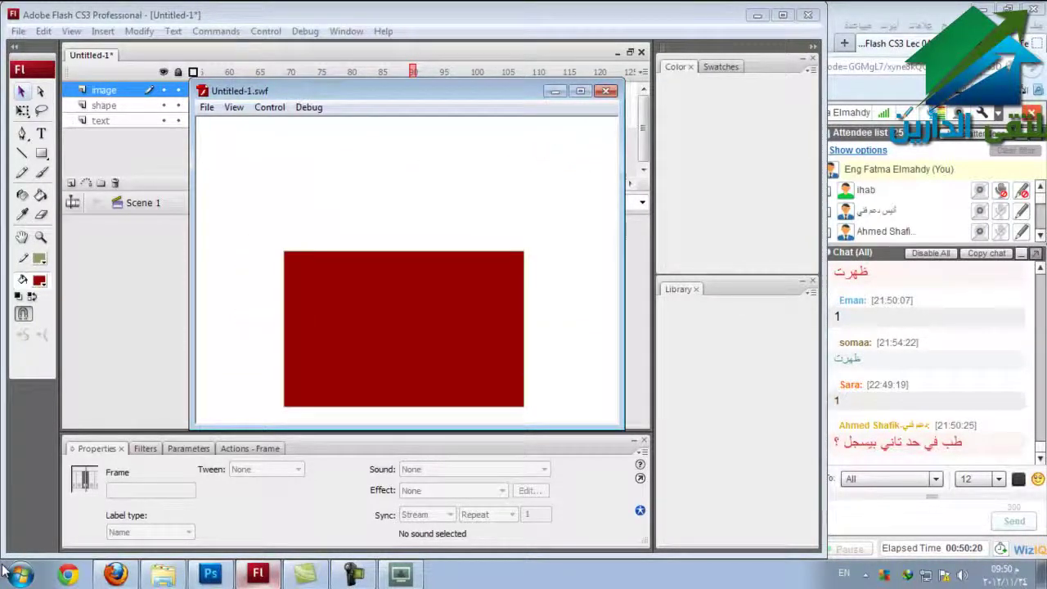
pyautogui.hotkey('ctrl', 'w')
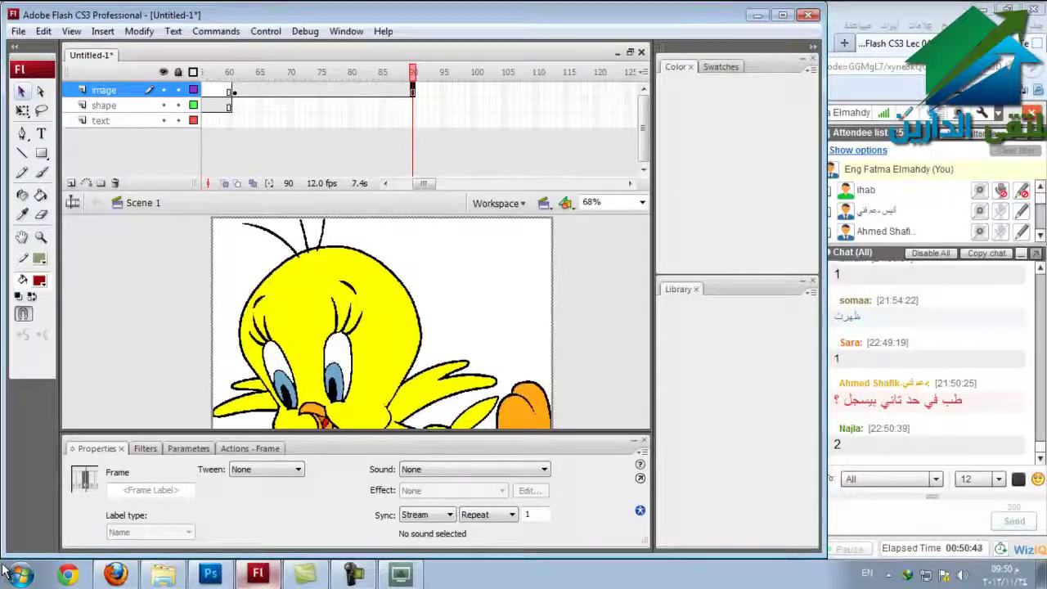
# Insert a keyframe at frame 90 of the image layer.
pyautogui.rightClick(413, 89)
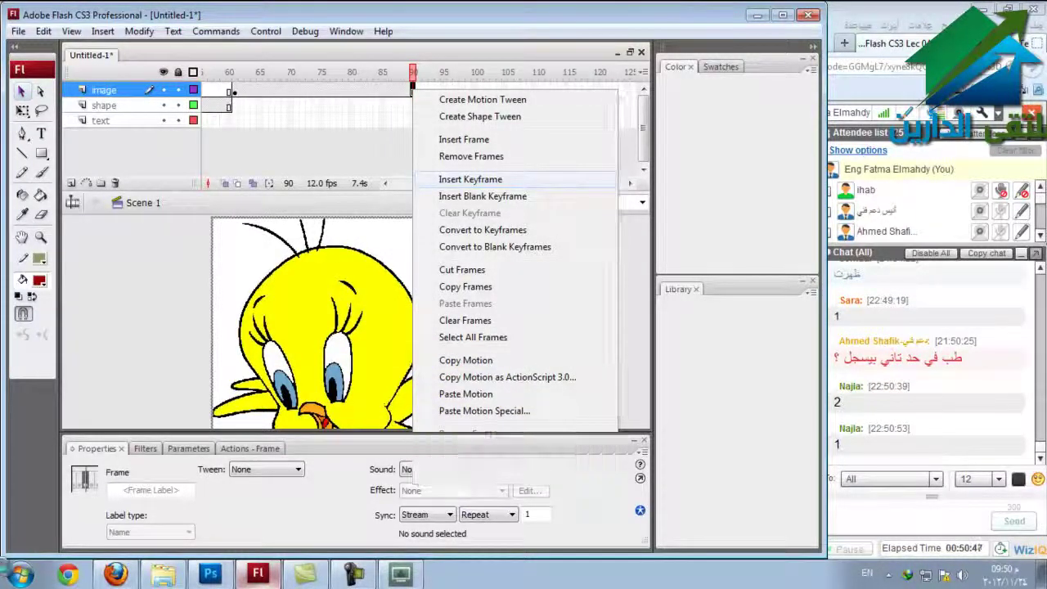
pyautogui.press('Return')
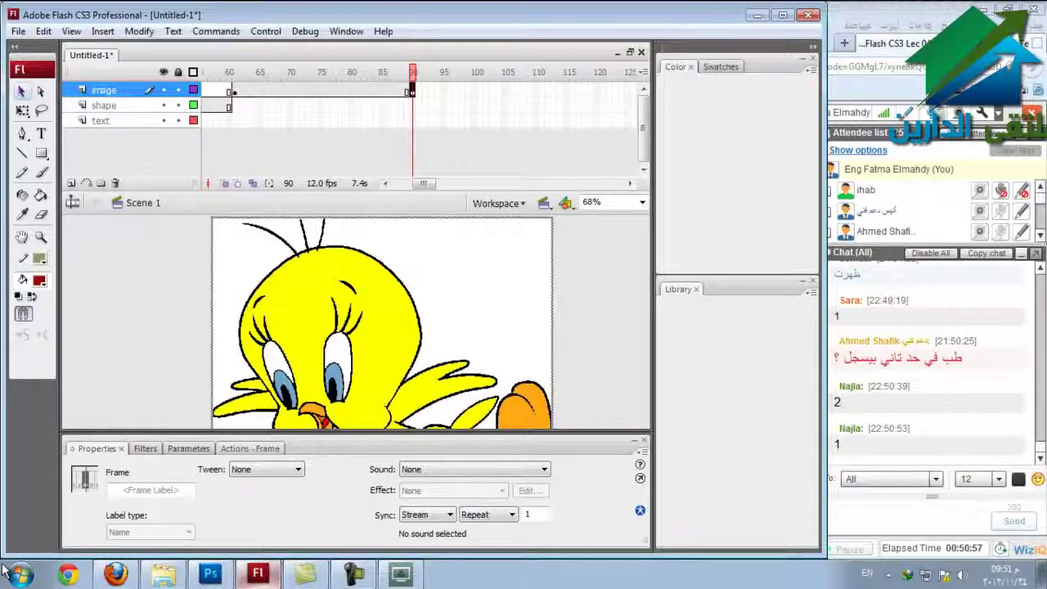
# Add the frame action stop(); to the image layer's keyframe at frame 90, collapse the script editor and test the movie.
pyautogui.rightClick(413, 89)
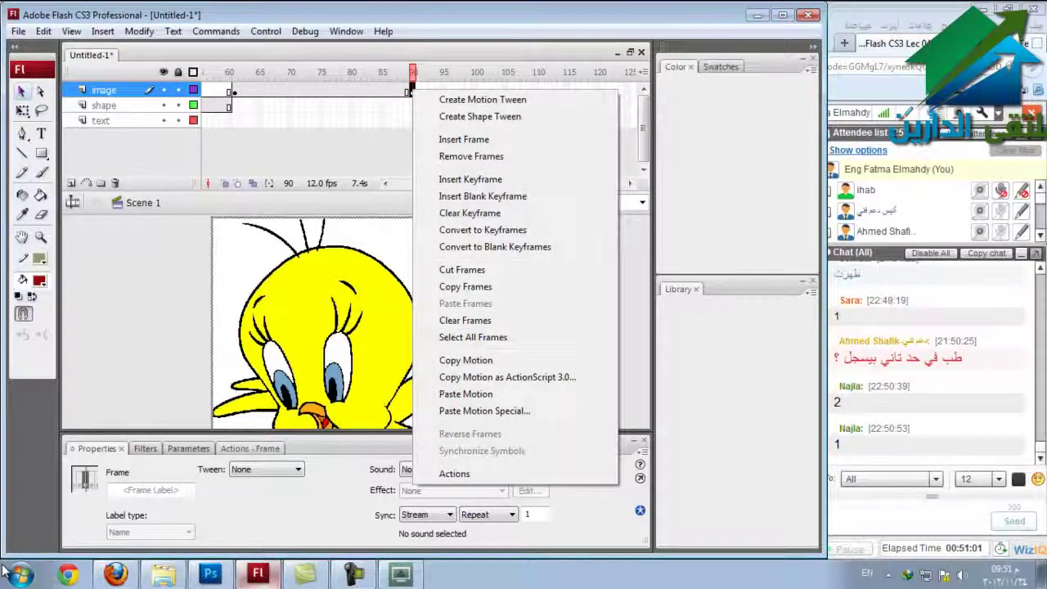
pyautogui.press('End')
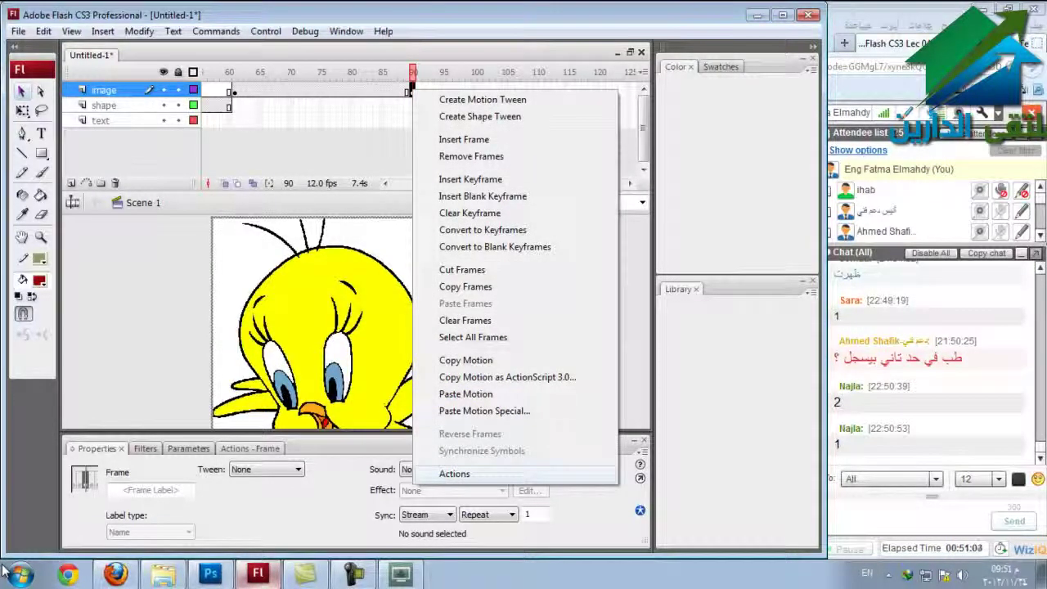
pyautogui.press('Return')
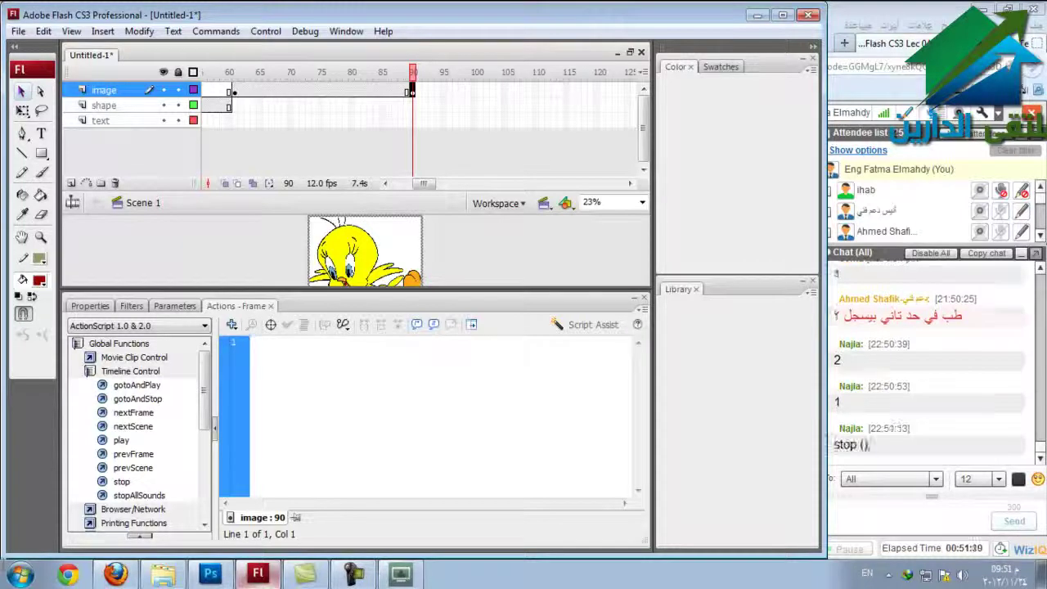
pyautogui.write('st')
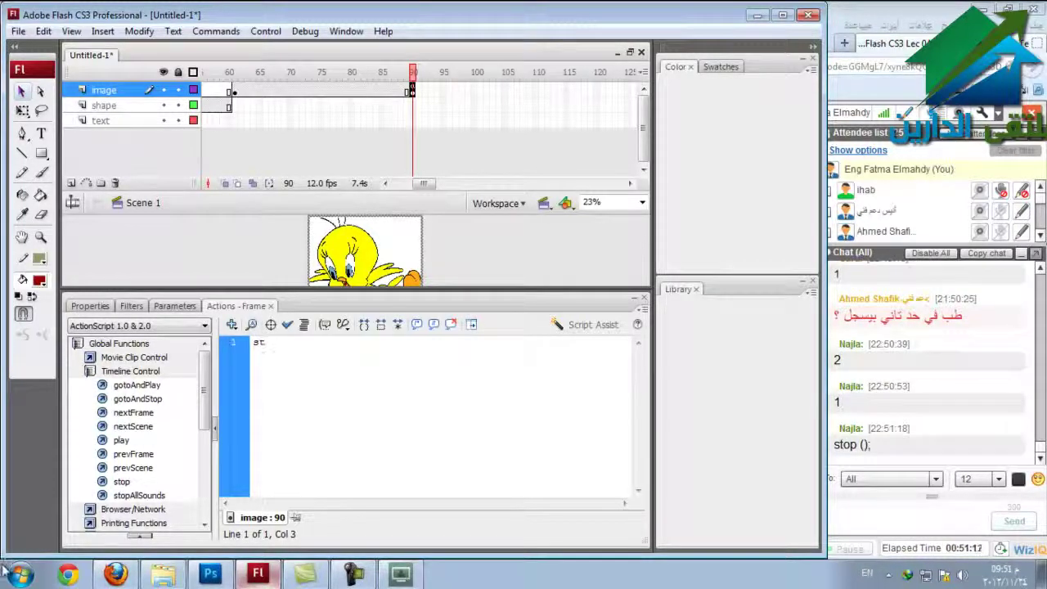
pyautogui.write('op')
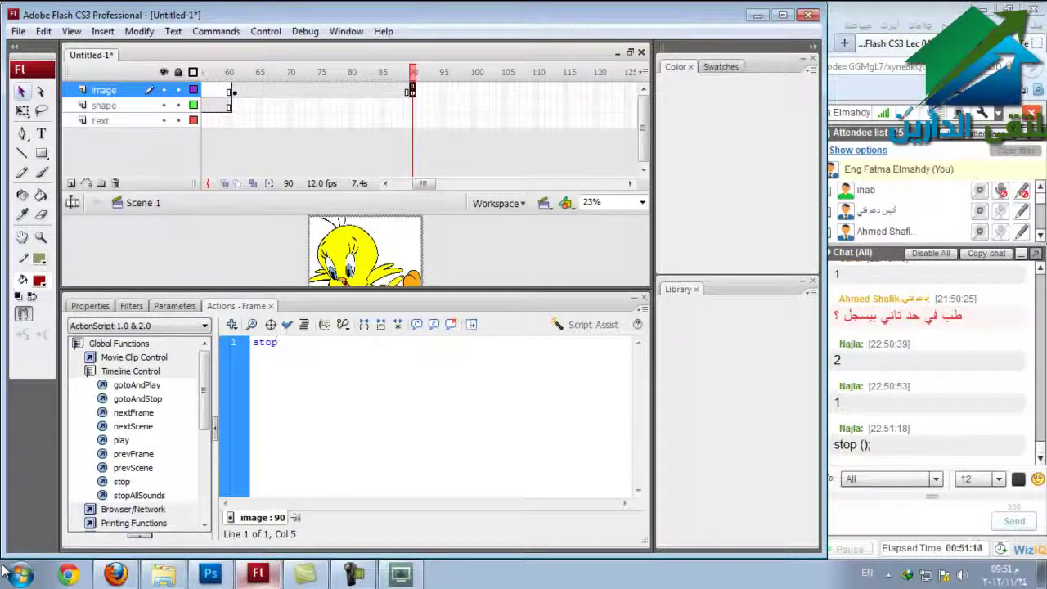
pyautogui.write('(')
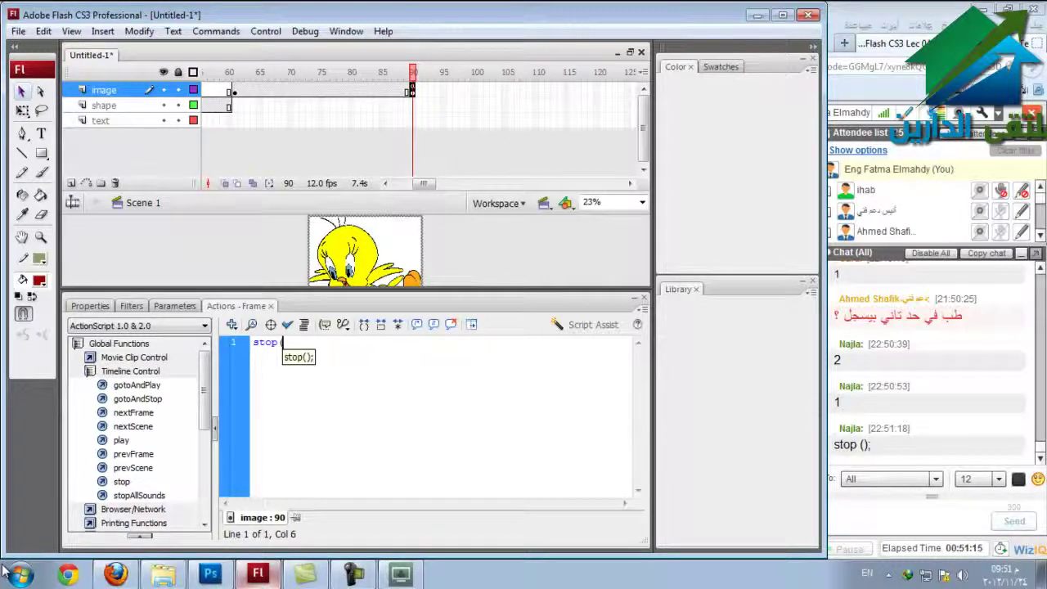
pyautogui.write(')')
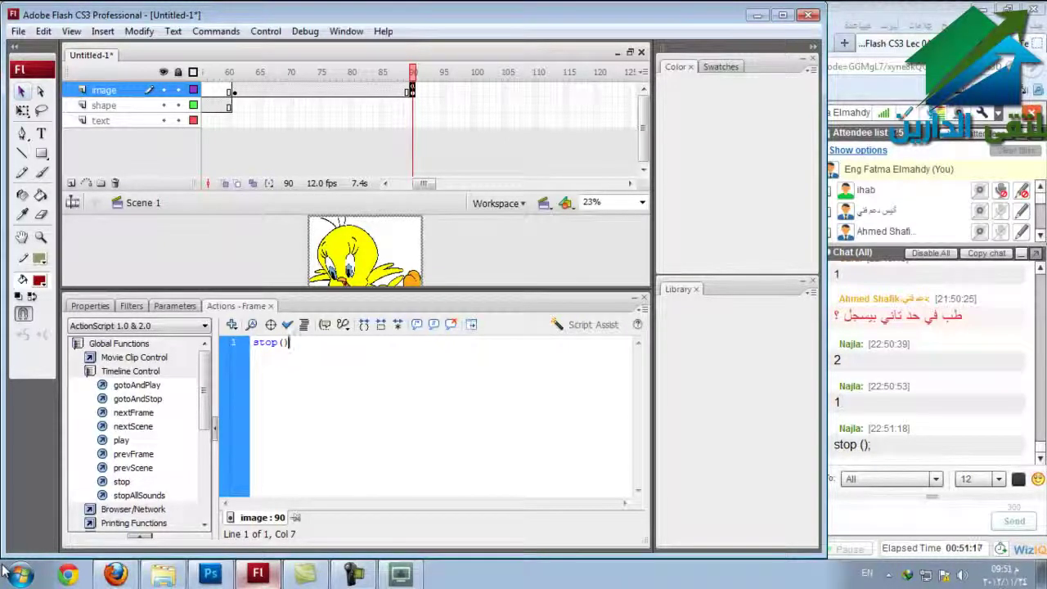
pyautogui.write(';')
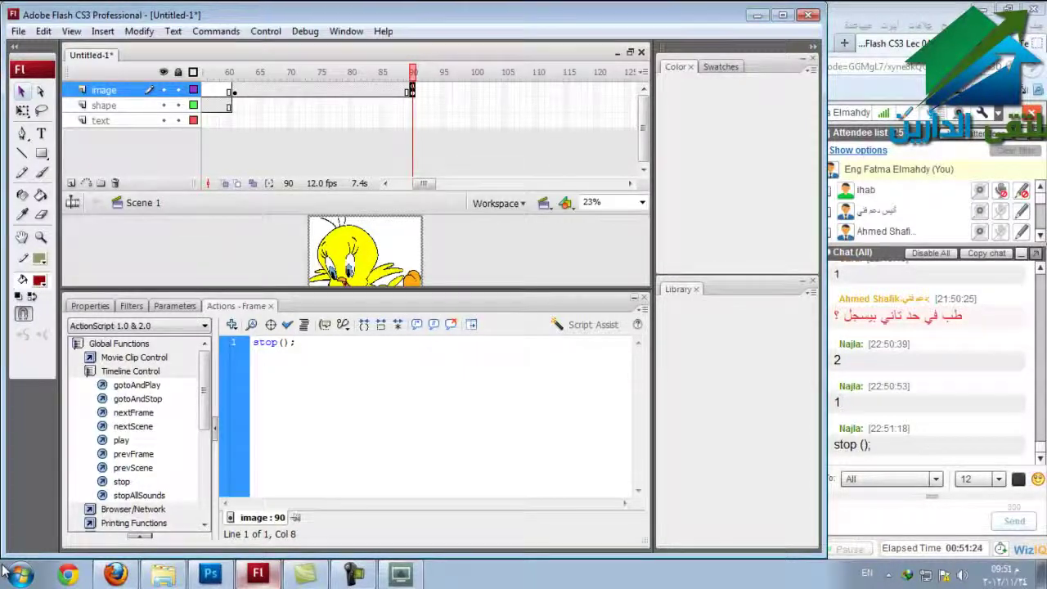
pyautogui.press('F9')
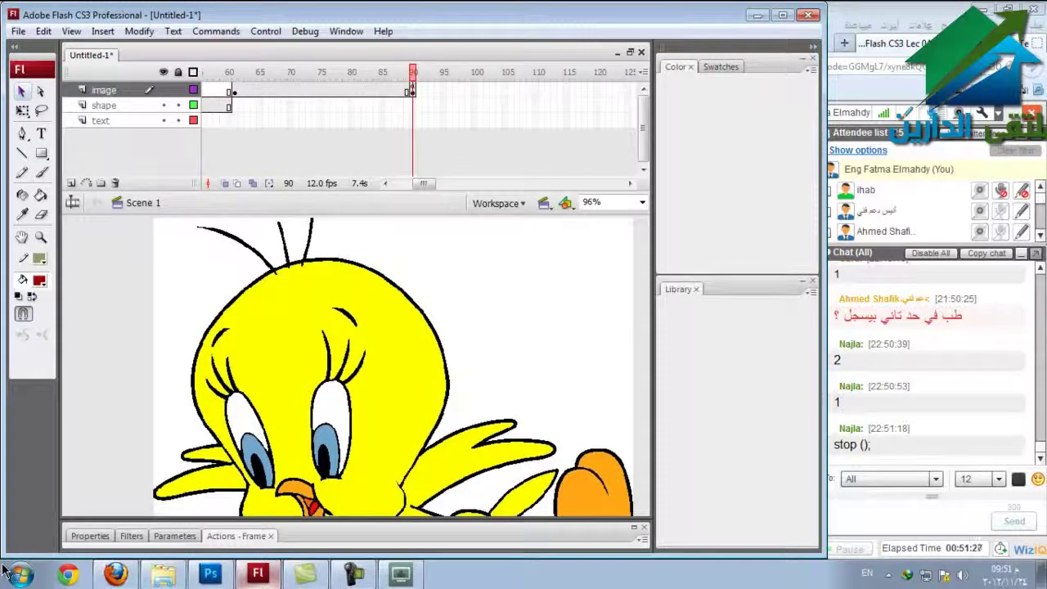
pyautogui.hotkey('ctrl', 'Return')
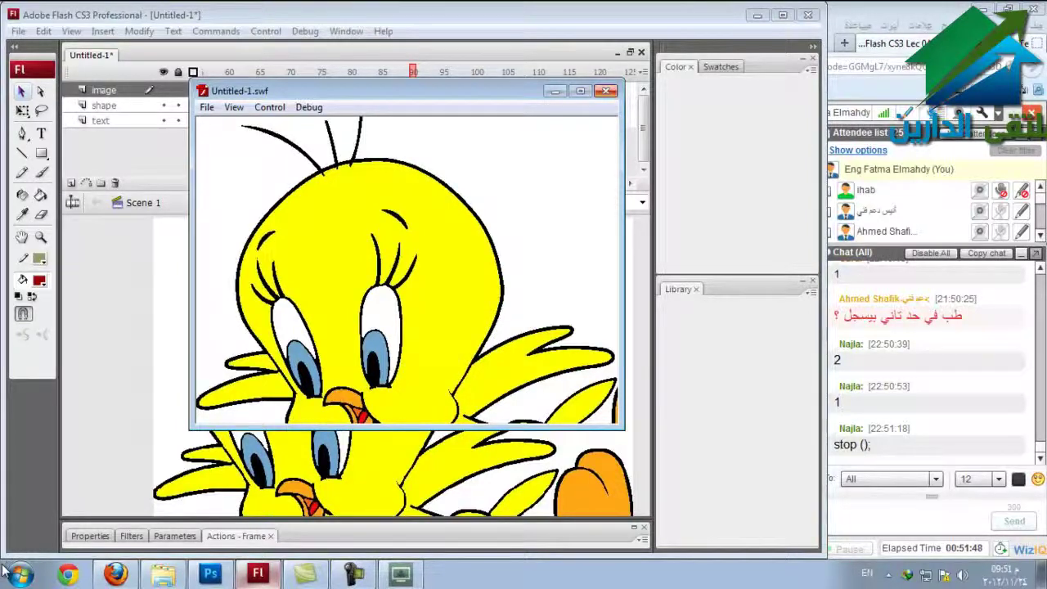
# Close the movie preview and delete the stop(); script from the image layer's keyframe at frame 90.
pyautogui.hotkey('ctrl', 'w')
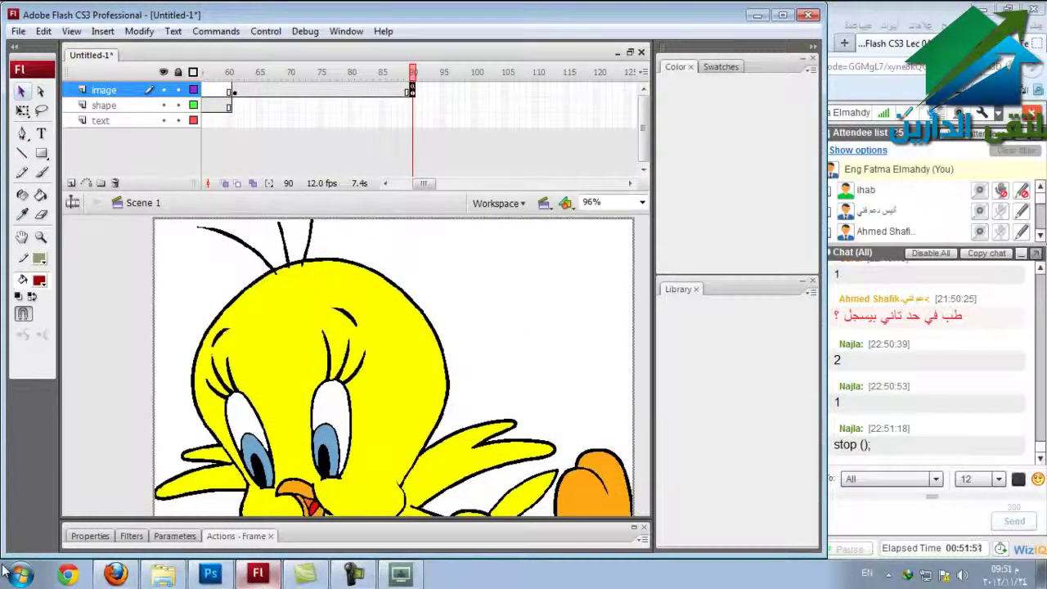
pyautogui.press('F9')
pyautogui.hotkey('ctrl', 'a')
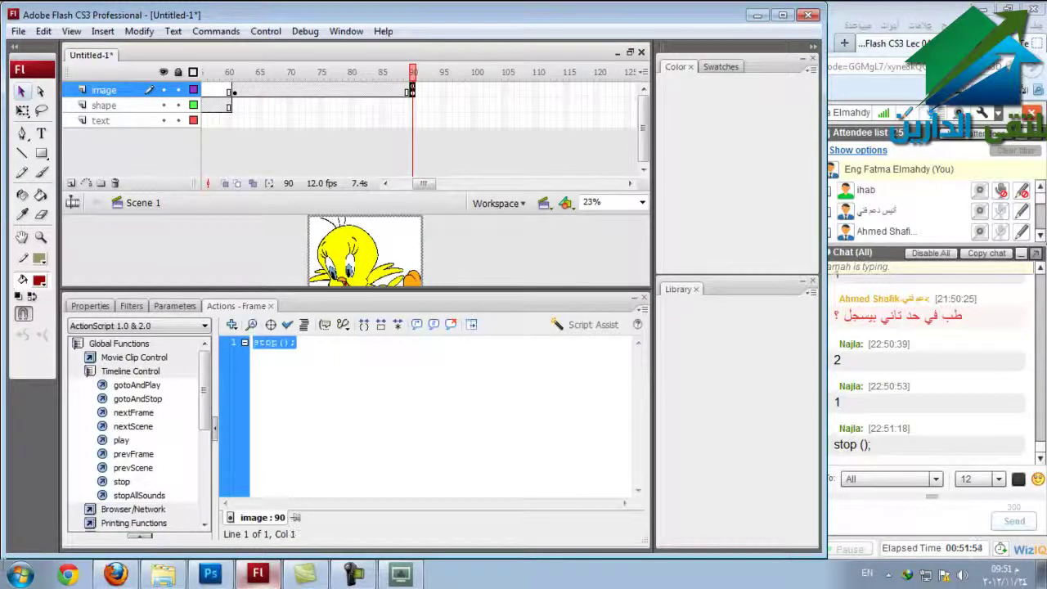
pyautogui.press('Delete')
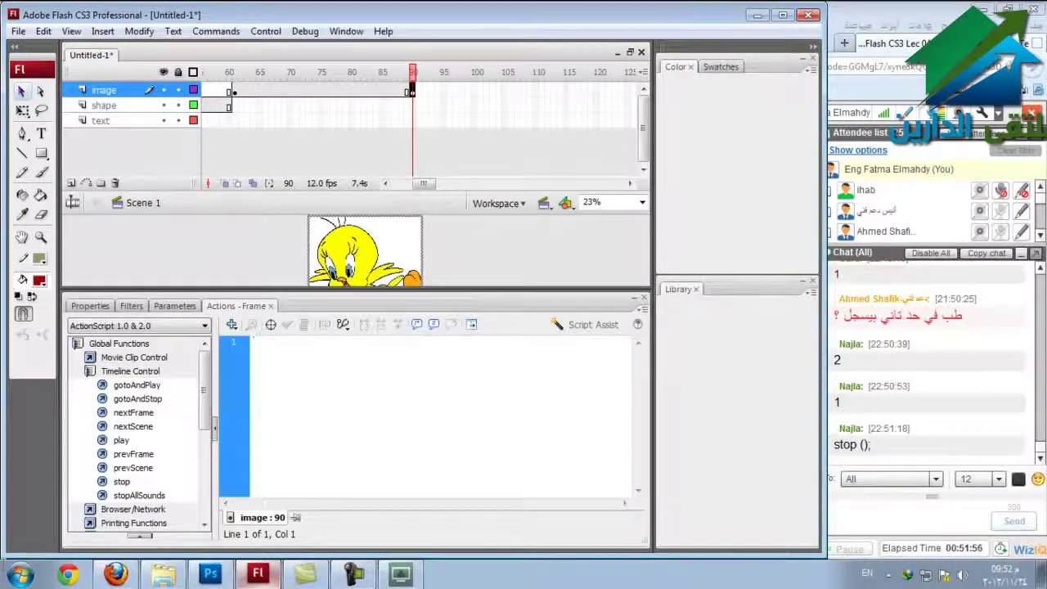
pyautogui.press('F9')
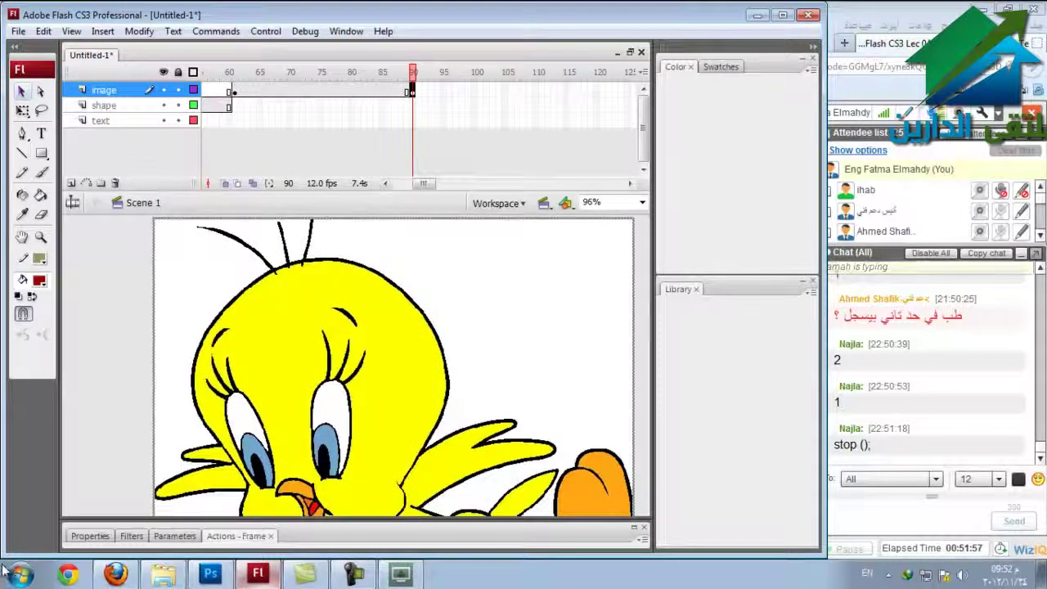
# Insert an extra keyframe right after frame 30 on the shape layer and return to frame 30.
pyautogui.moveTo(423, 183); pyautogui.dragTo(404, 183)
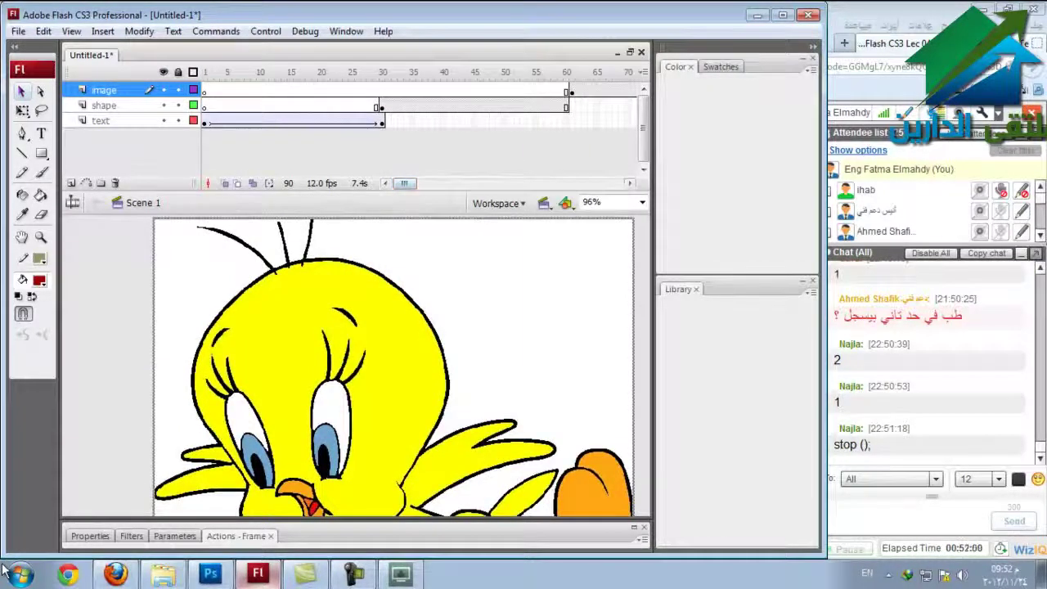
pyautogui.click(376, 120)
pyautogui.click(382, 120)
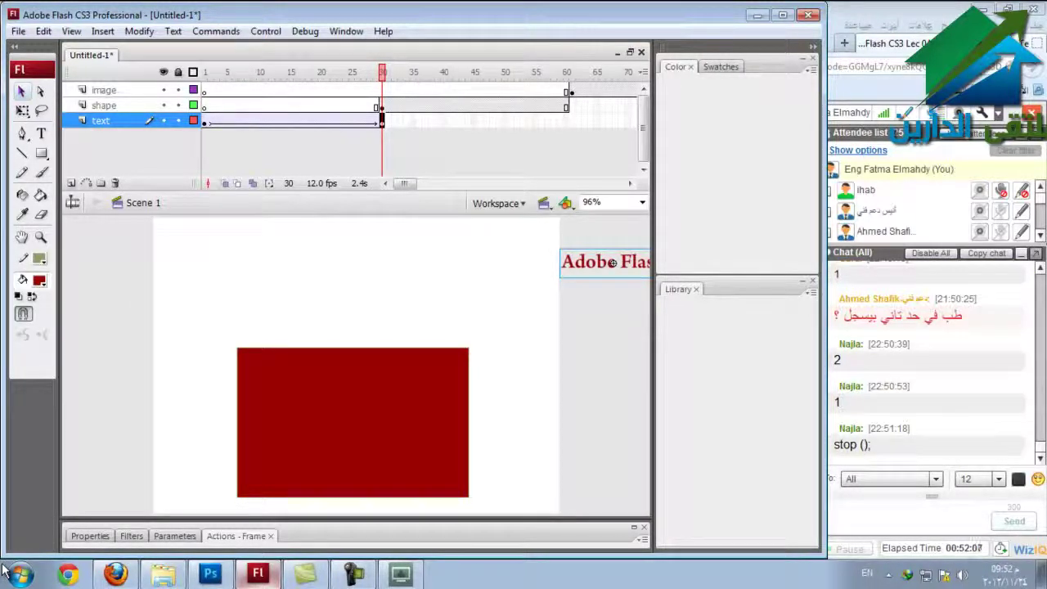
pyautogui.click(380, 106)
pyautogui.rightClick(381, 105)
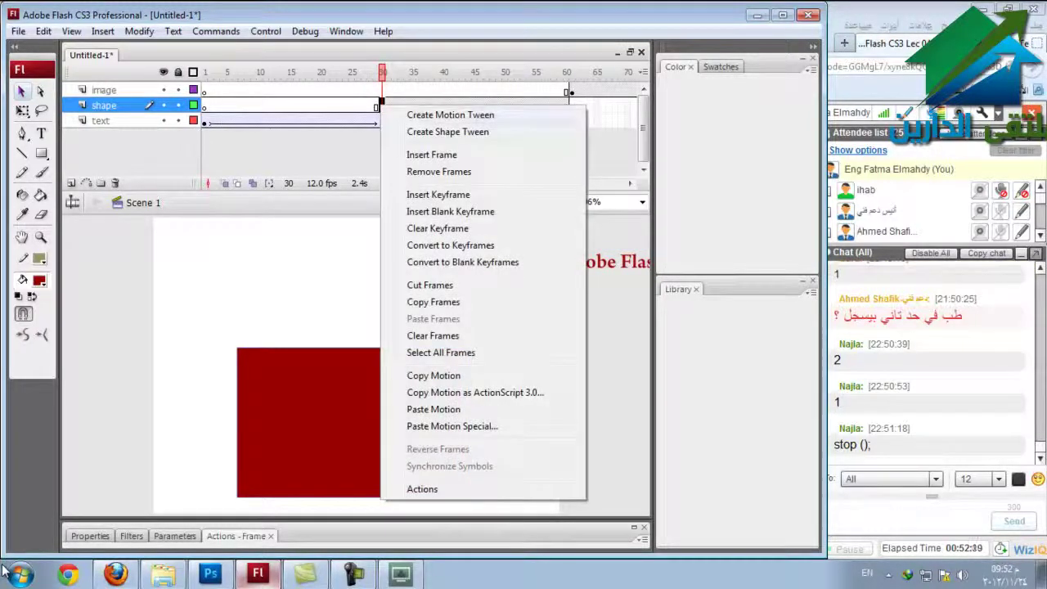
pyautogui.click(437, 194)
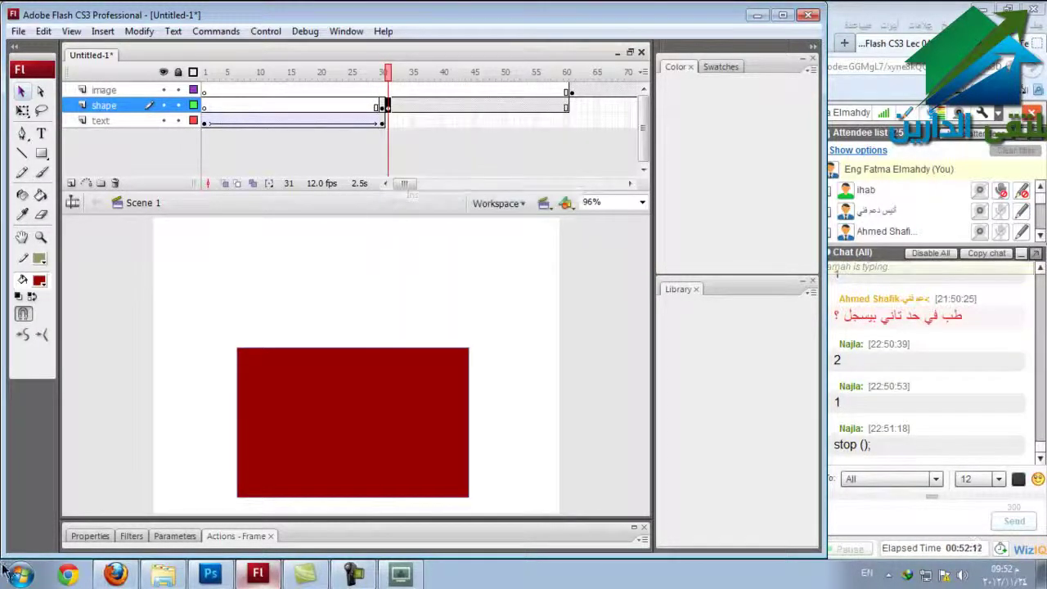
pyautogui.press(',')
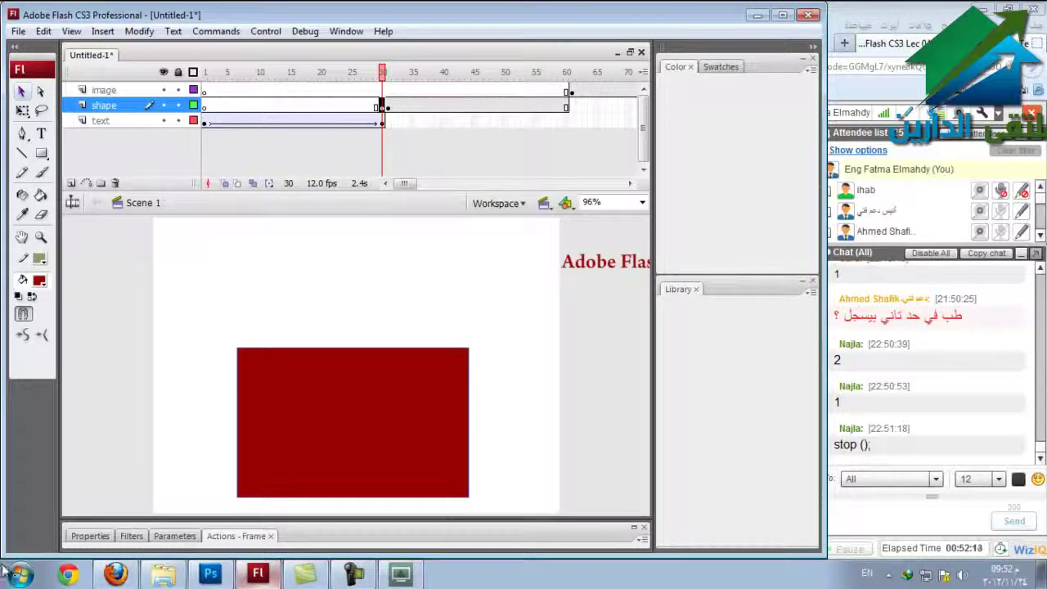
# Add the Timeline Control function stop(); to the shape layer's keyframe at frame 30 and collapse the script editor.
pyautogui.press('F9')
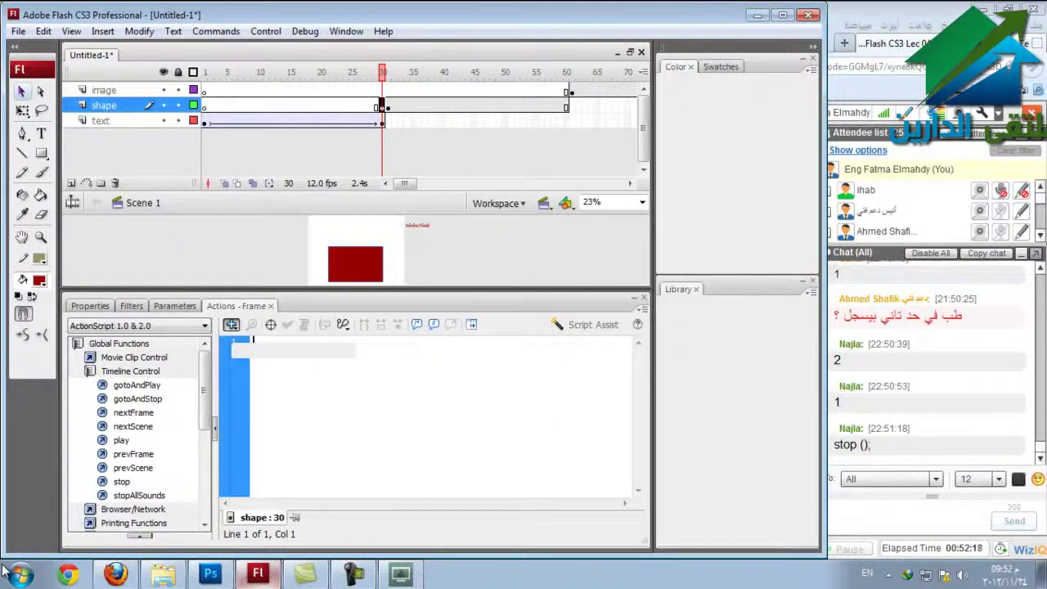
pyautogui.click(232, 324)
pyautogui.moveTo(283, 343)
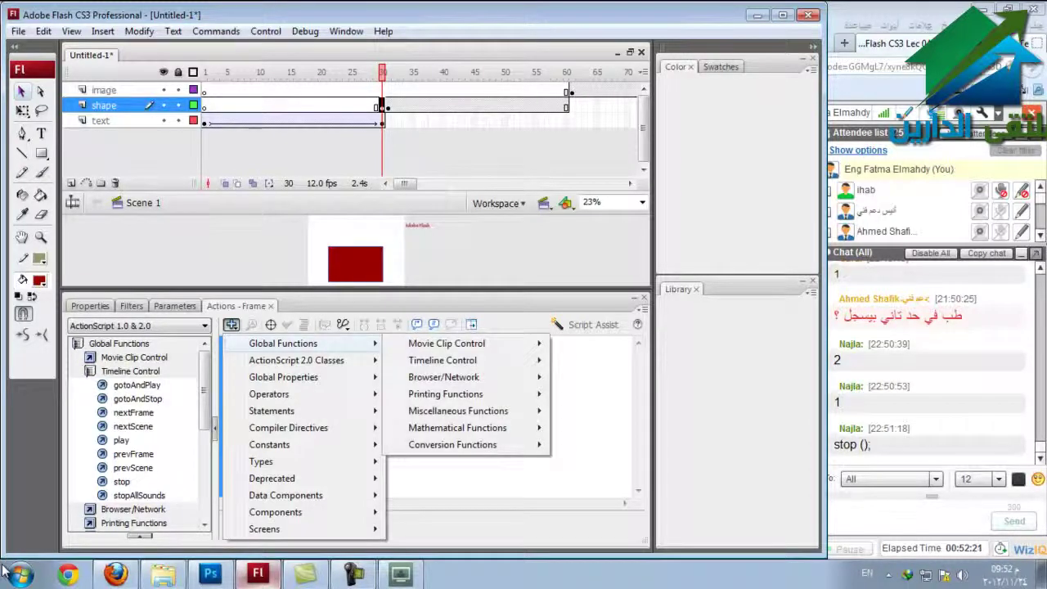
pyautogui.moveTo(442, 360)
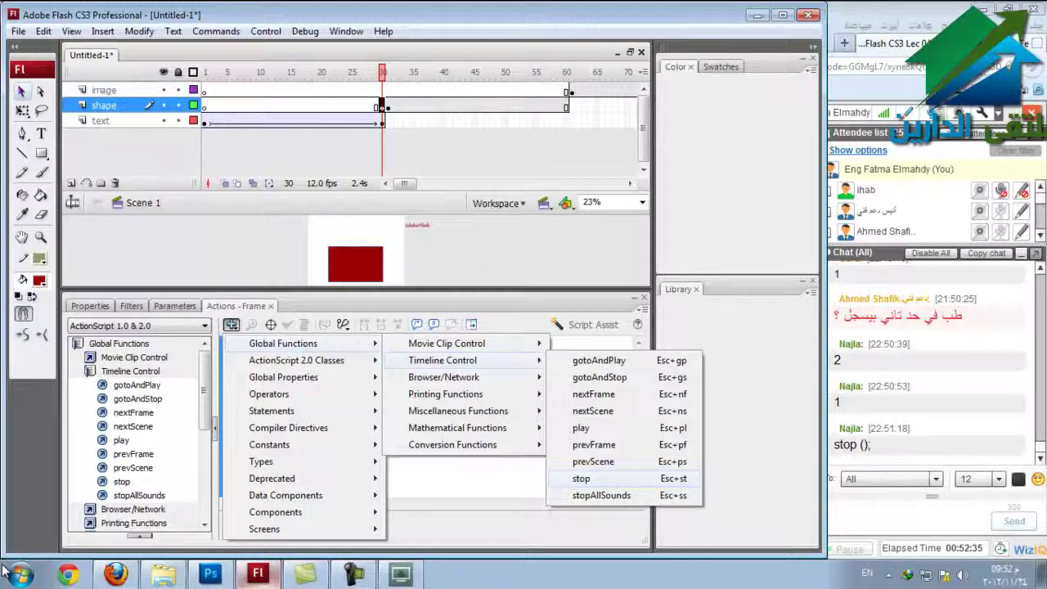
pyautogui.press('Return')
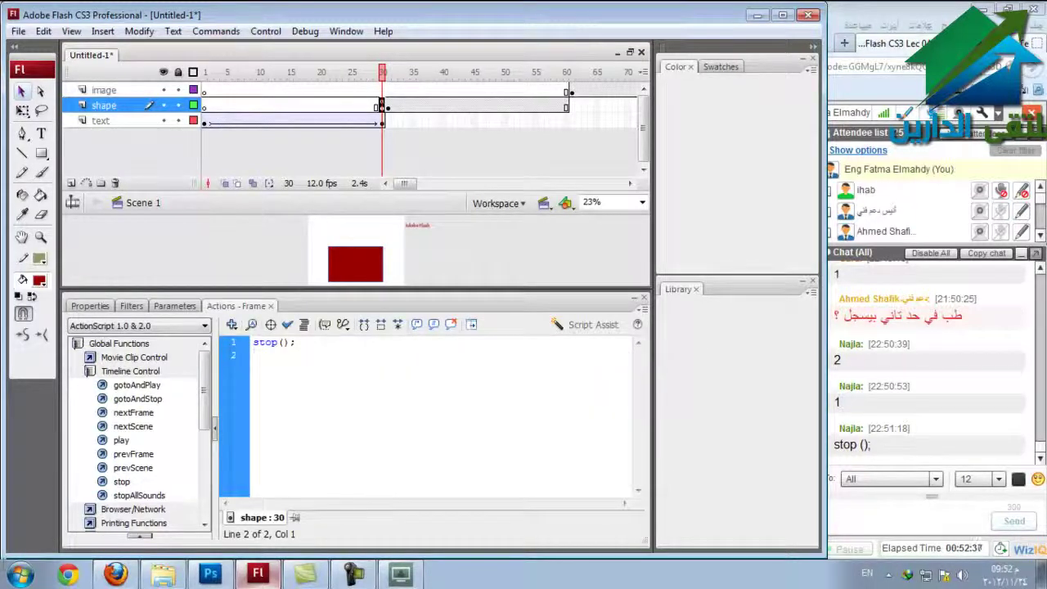
pyautogui.click(635, 298)
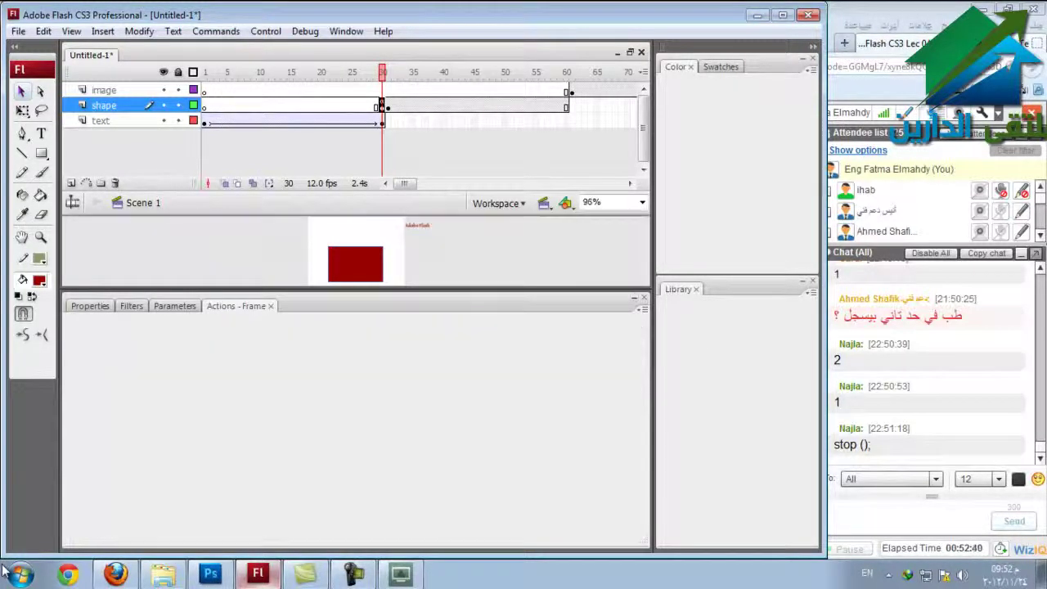
# Test the movie with the stop at frame 30 and close its preview.
pyautogui.hotkey('ctrl', 'Return')
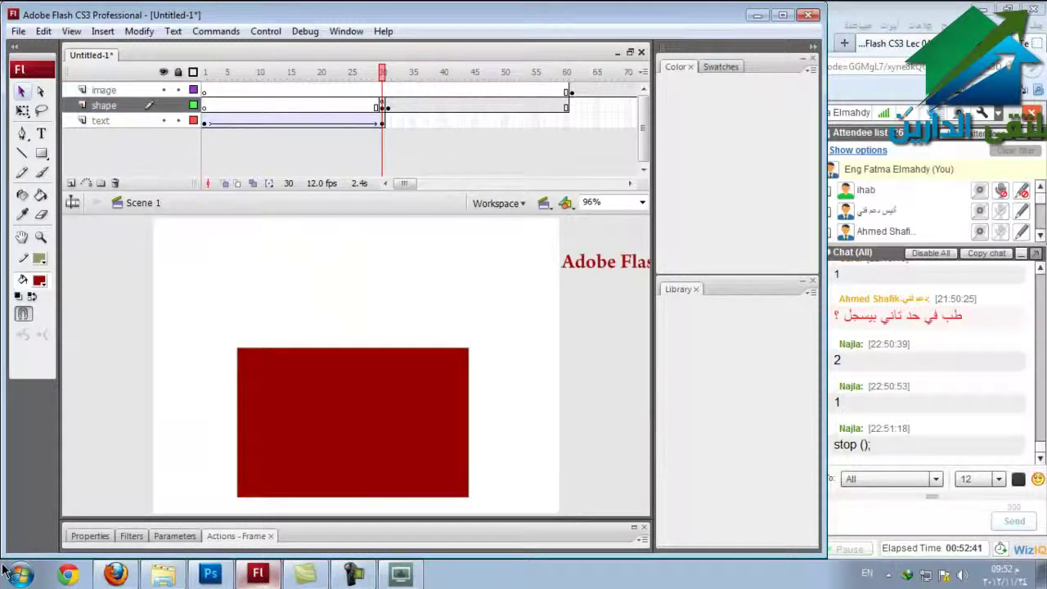
pyautogui.hotkey('ctrl', 'Return')
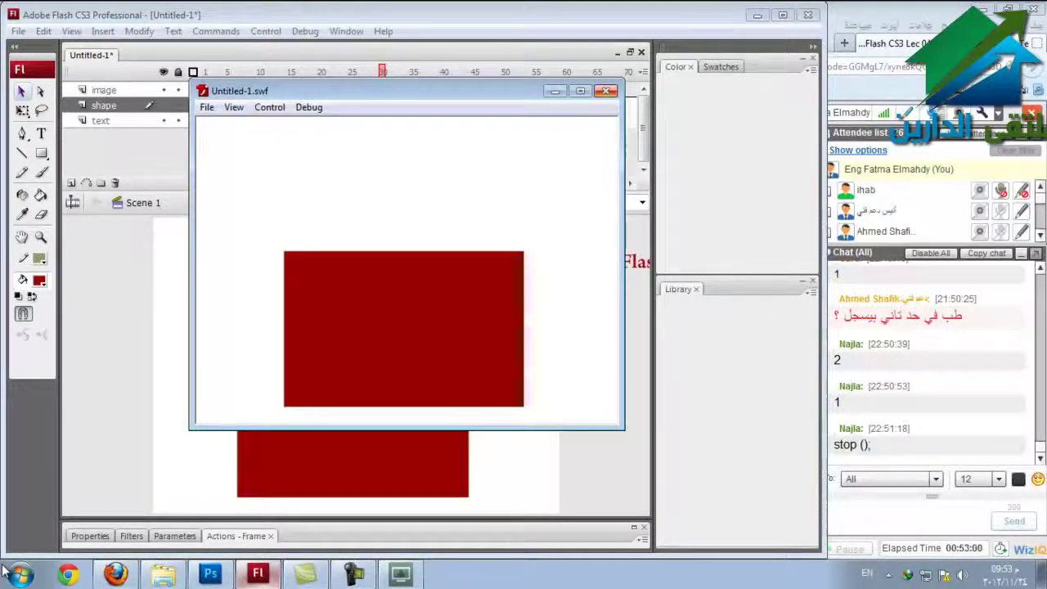
pyautogui.hotkey('ctrl', 'w')
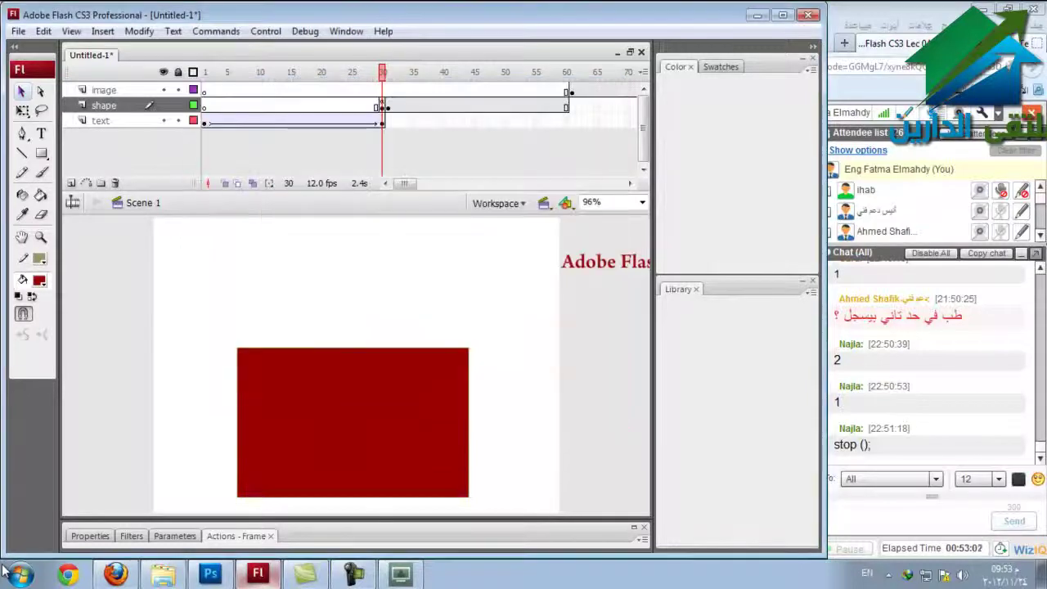
# Delete the image and shape layers from the timeline, keeping only the text layer.
pyautogui.click(104, 90)
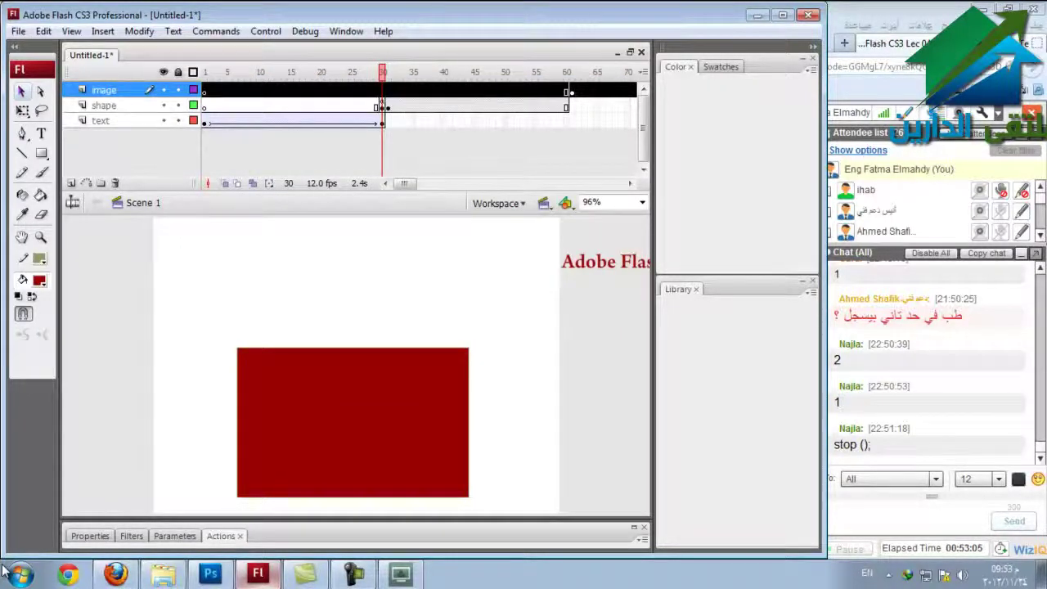
pyautogui.click(115, 183)
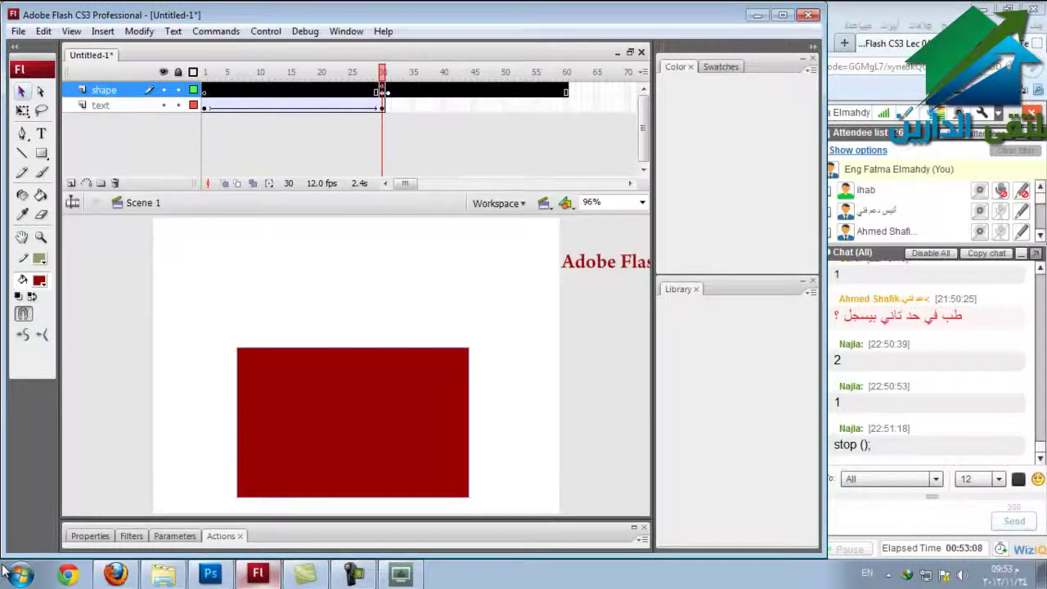
pyautogui.click(115, 183)
pyautogui.click(101, 90)
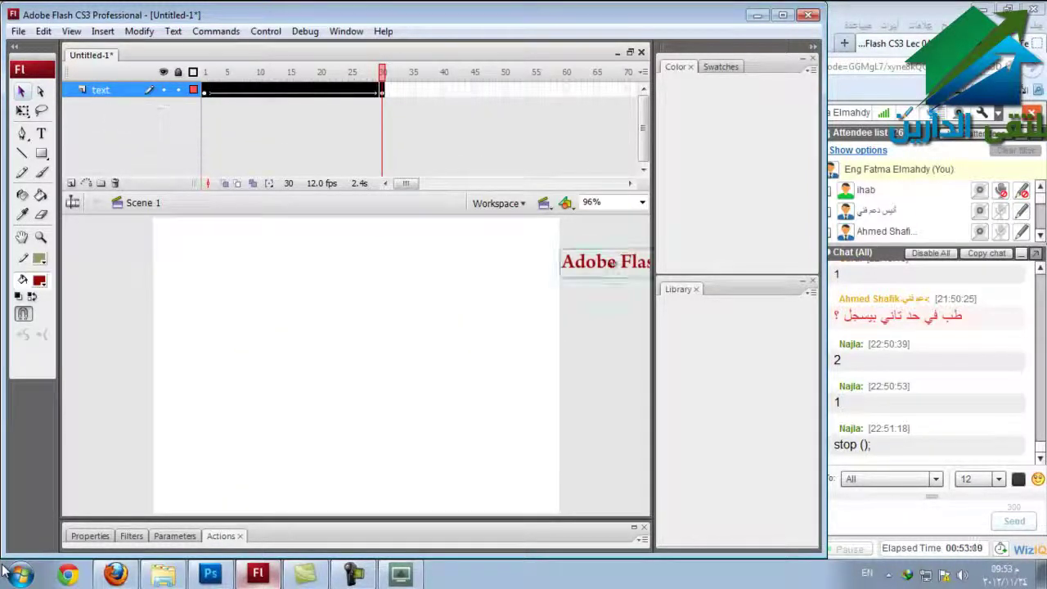
# Insert a keyframe at frame 31 of the text layer and place the Tweety-003.jpg picture on its stage.
pyautogui.press(',')
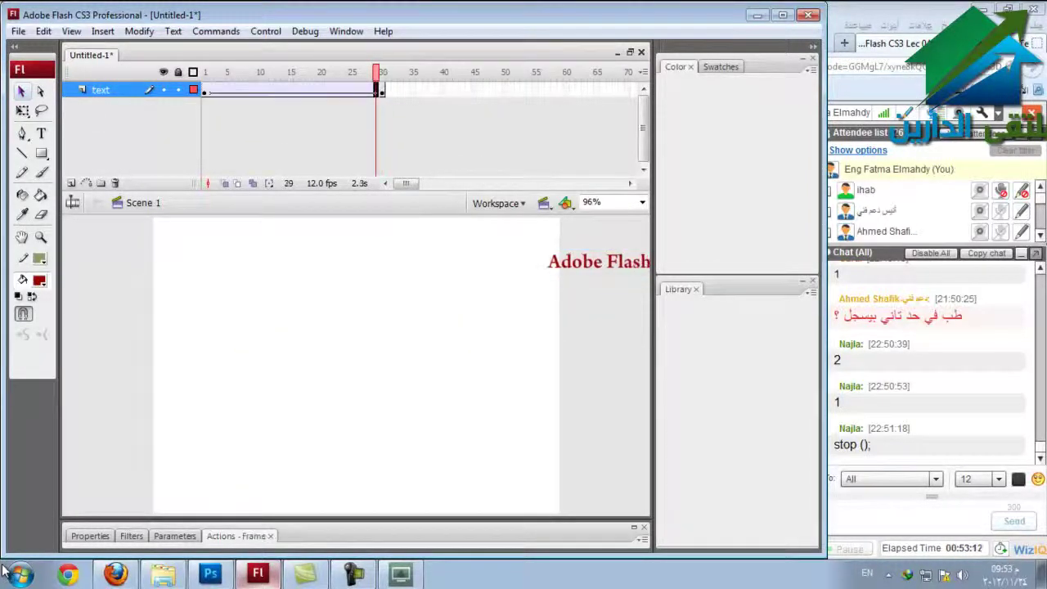
pyautogui.press('.')
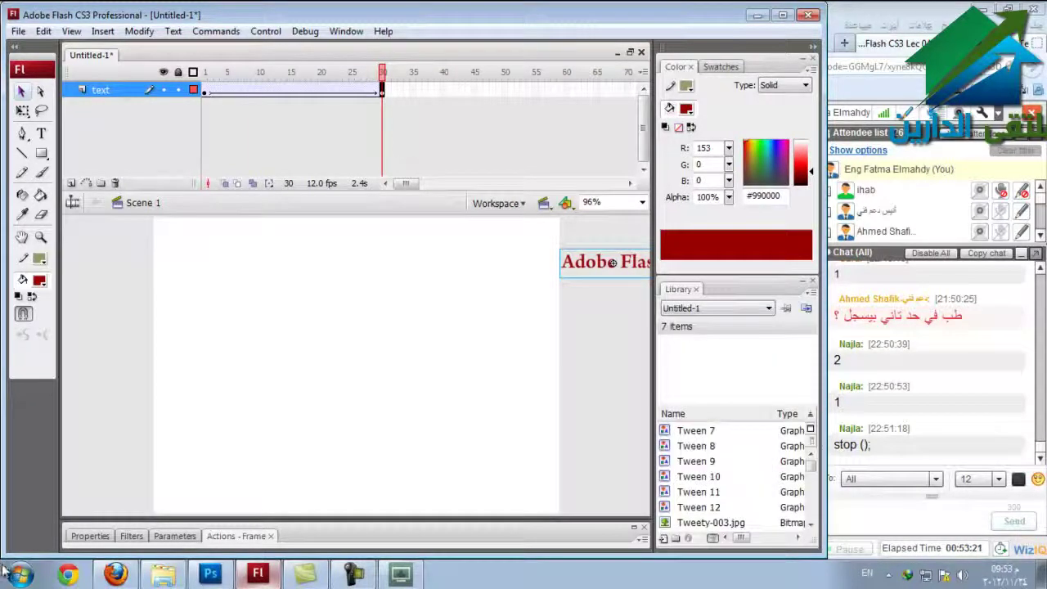
pyautogui.click(388, 90)
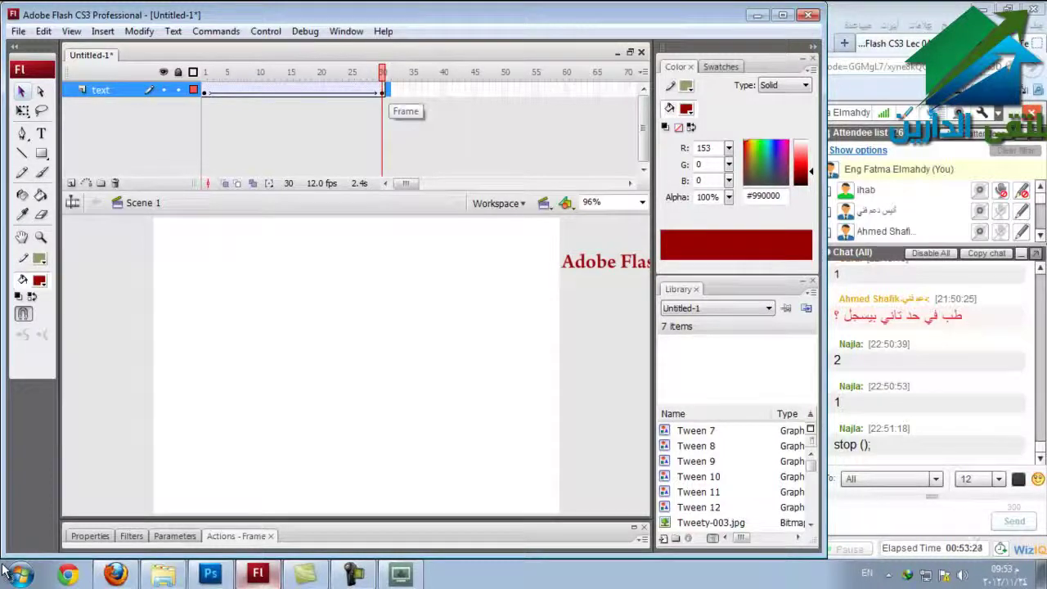
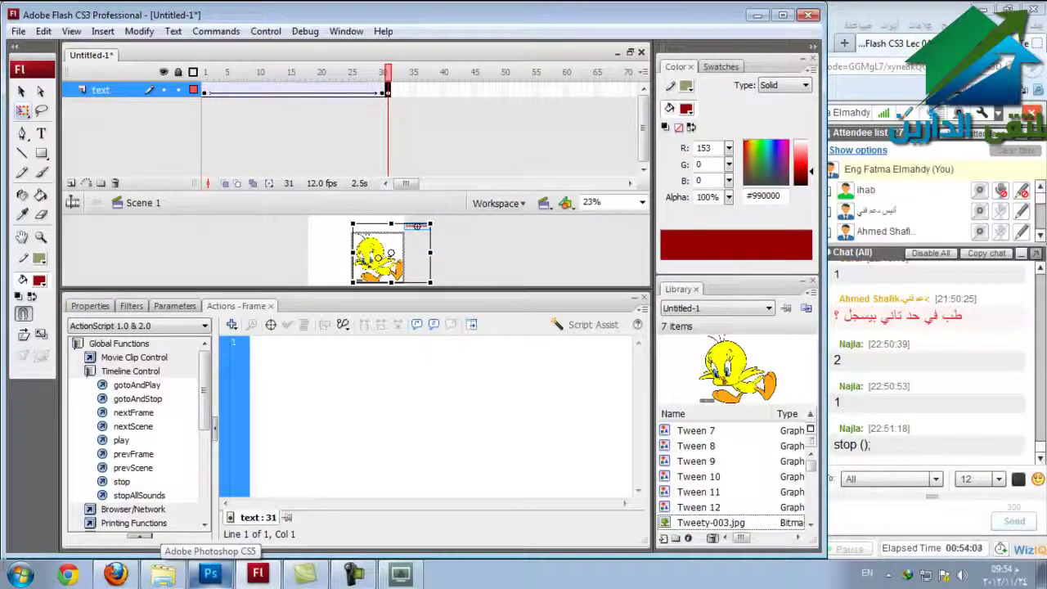
# Add the frame action stop(); to the text layer's keyframe at frame 31, test the movie and close its preview.
pyautogui.write('stop')
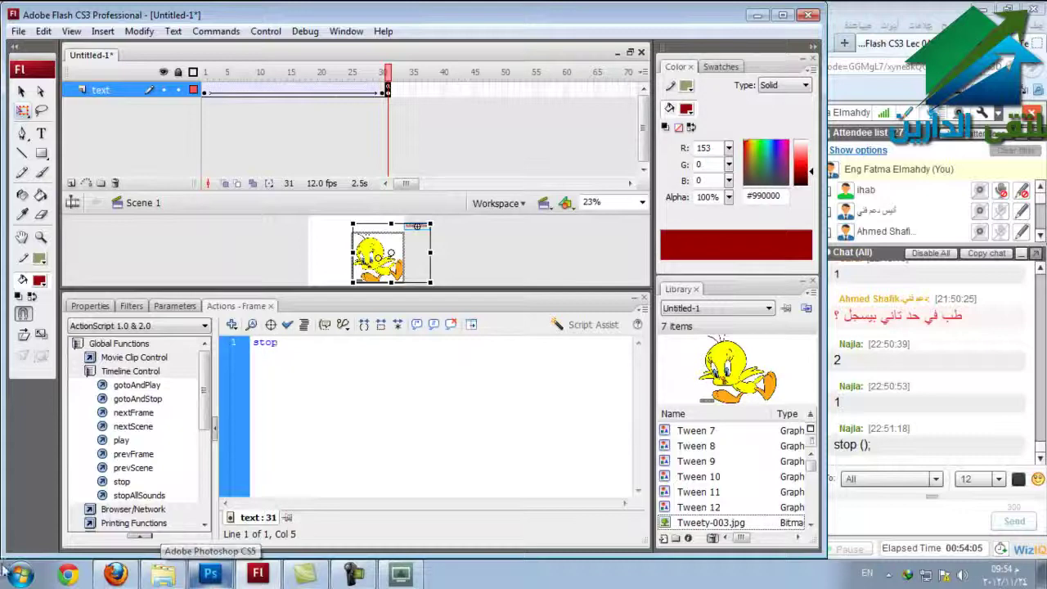
pyautogui.write('();')
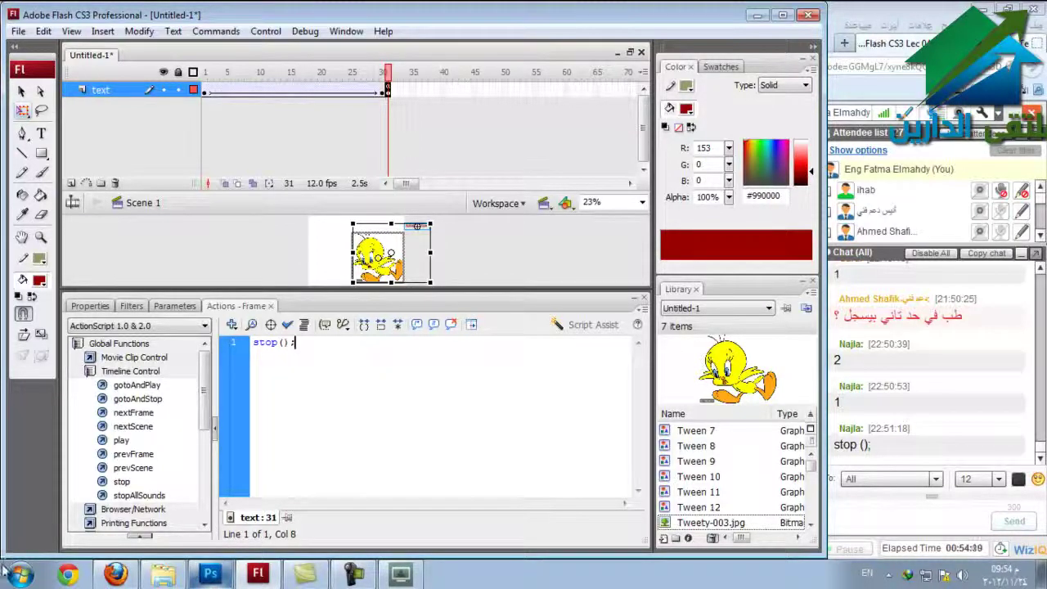
pyautogui.press('F9')
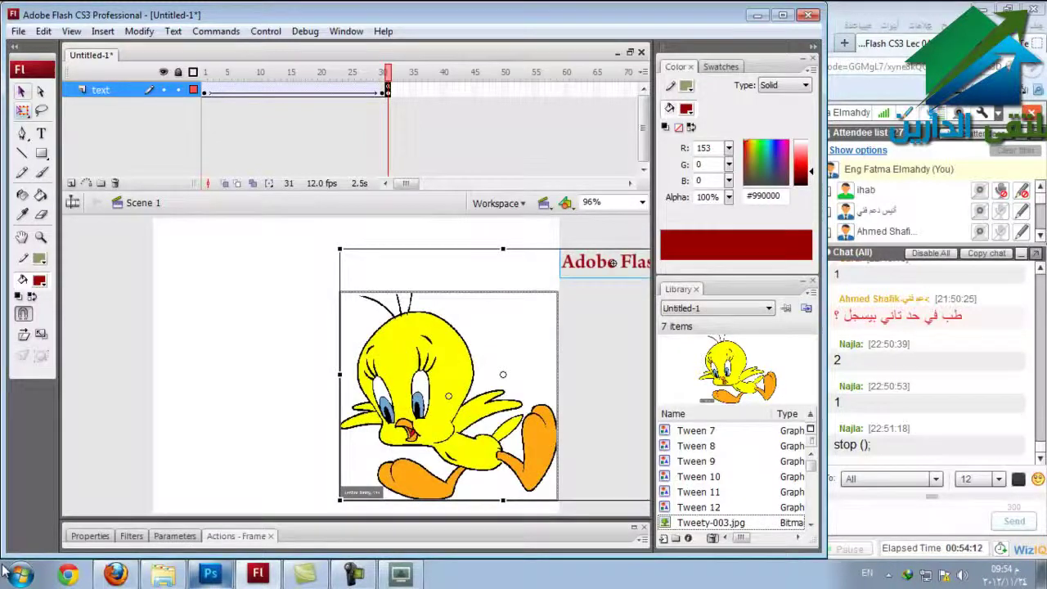
pyautogui.hotkey('ctrl', 'Return')
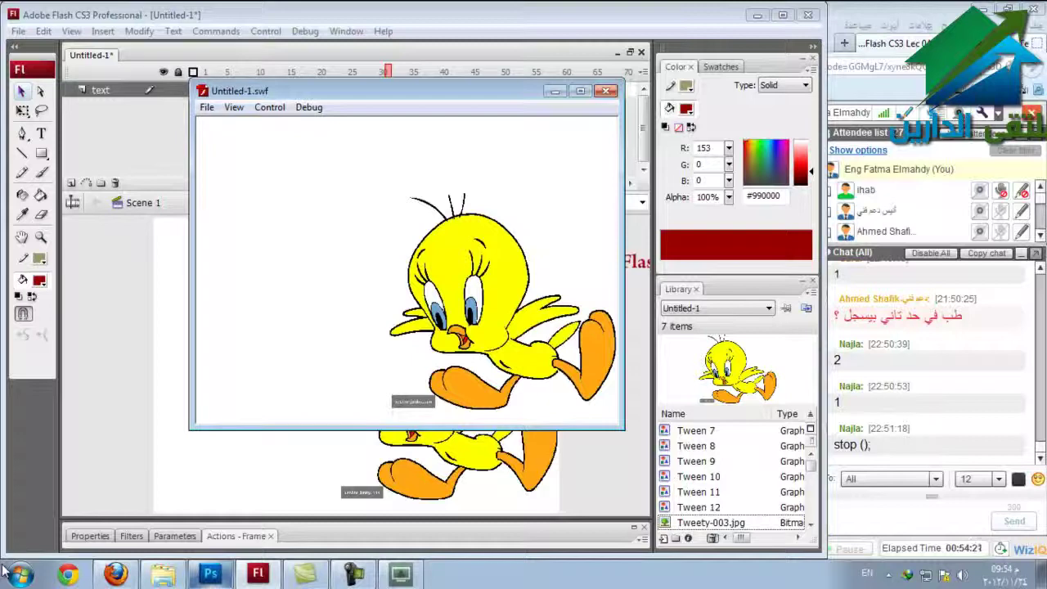
pyautogui.hotkey('ctrl', 'w')
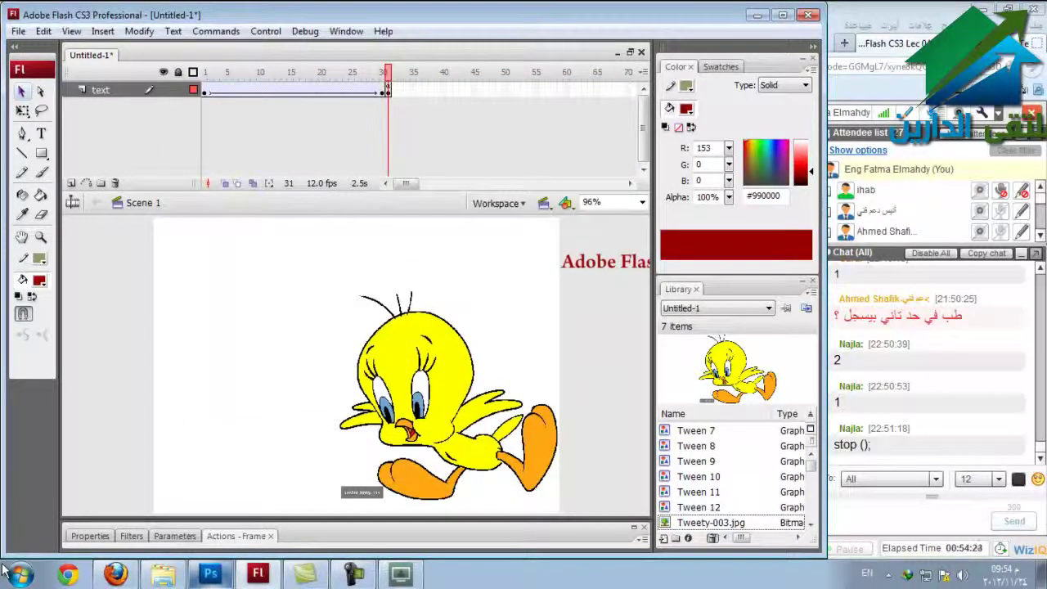
# Select the Adobe Flash text at frame 30 of the text layer, show its properties and open its symbol for editing.
pyautogui.press(',')
pyautogui.press('Escape')
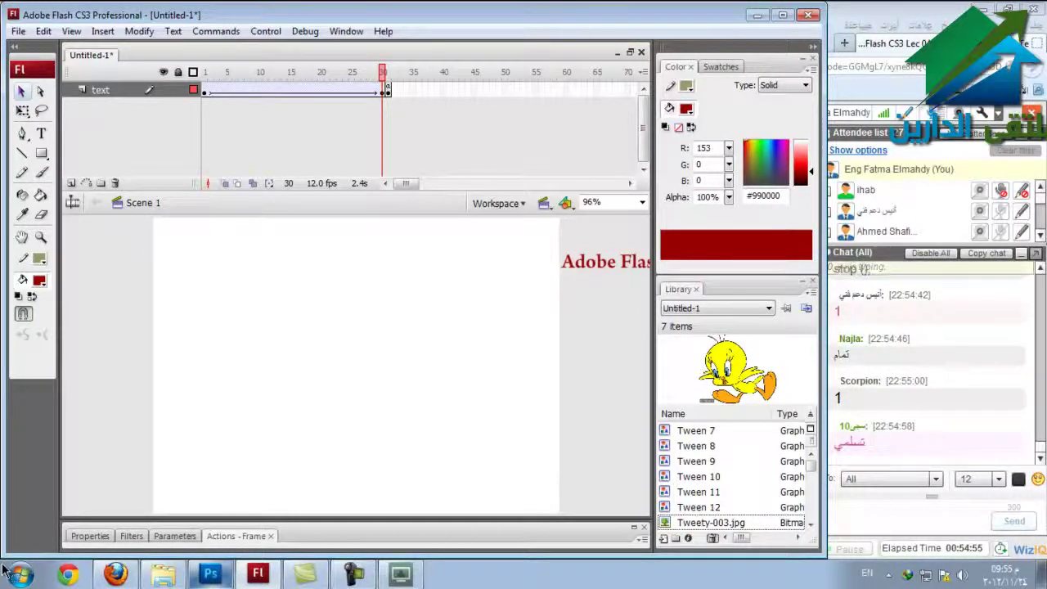
pyautogui.click(204, 90)
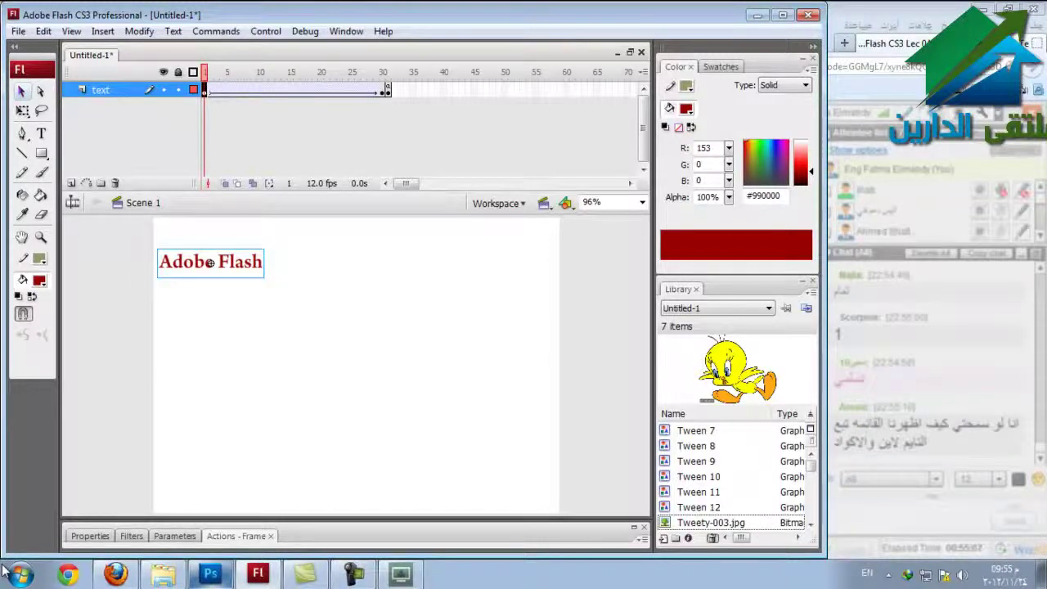
pyautogui.click(382, 89)
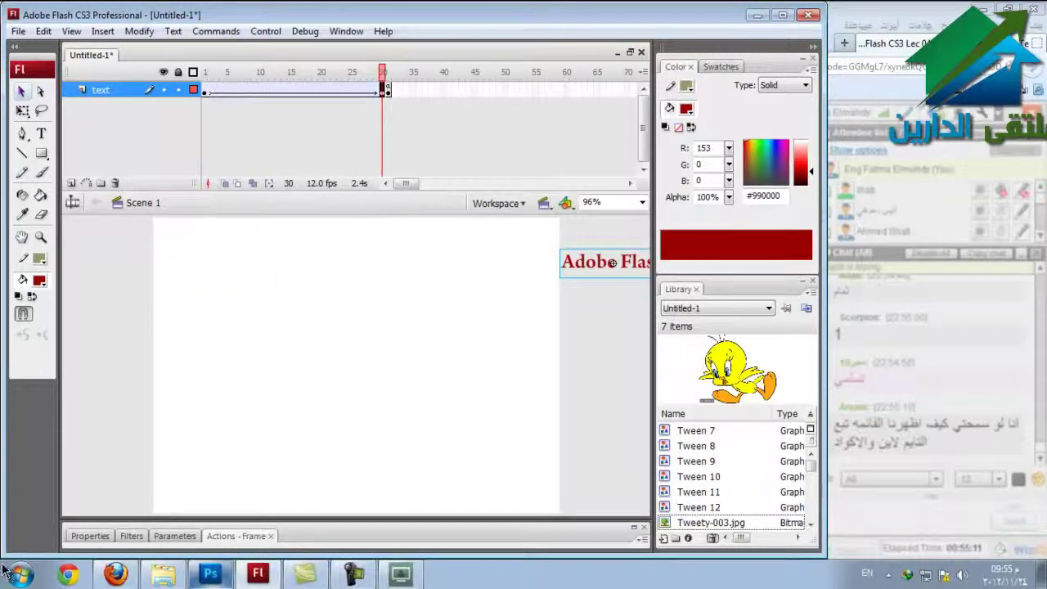
pyautogui.hotkey('ctrl', 'F3')
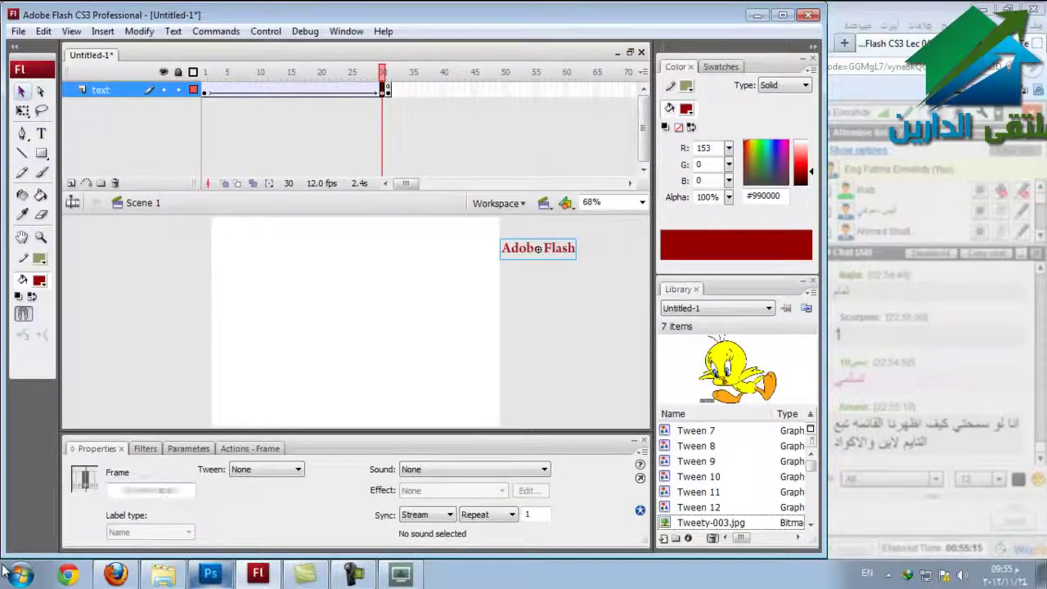
pyautogui.hotkey('ctrl', 'a')
pyautogui.hotkey('ctrl', 'e')
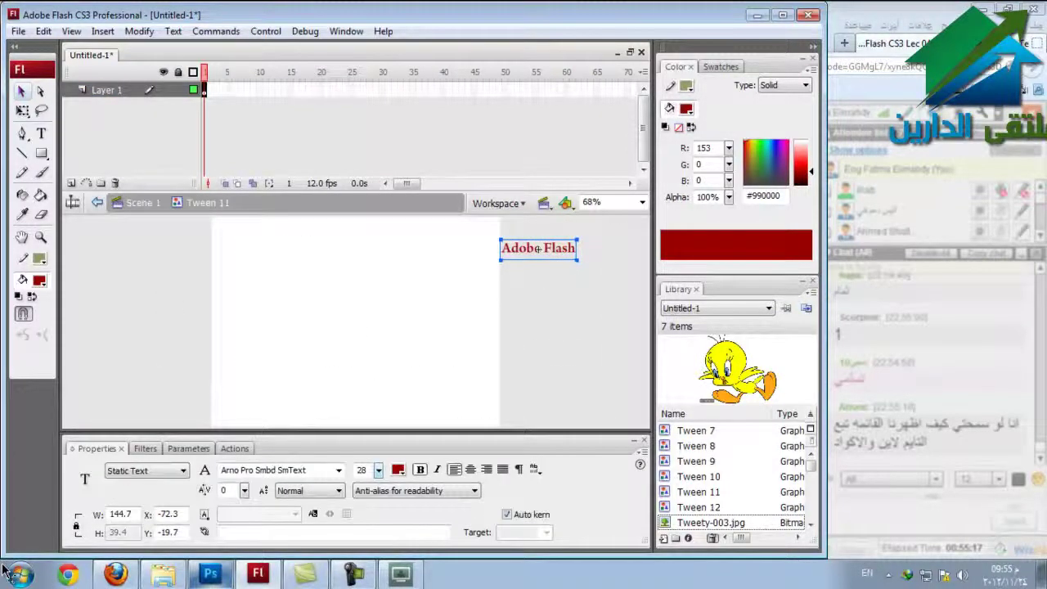
# Recolour the text inside the symbol to #000033 and return to the main scene.
pyautogui.click(397, 469)
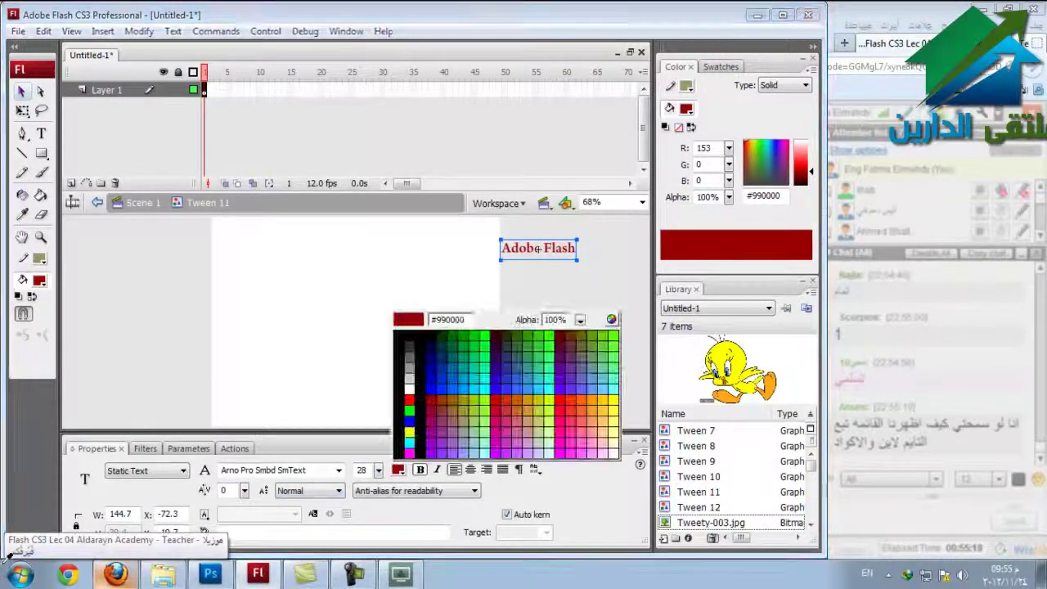
pyautogui.click(419, 347)
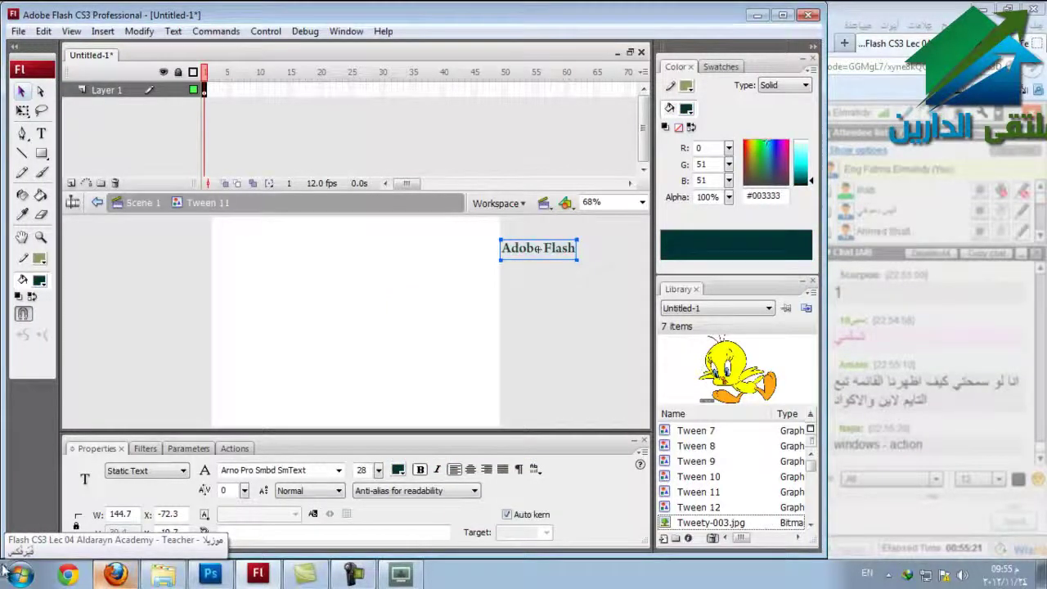
pyautogui.click(398, 470)
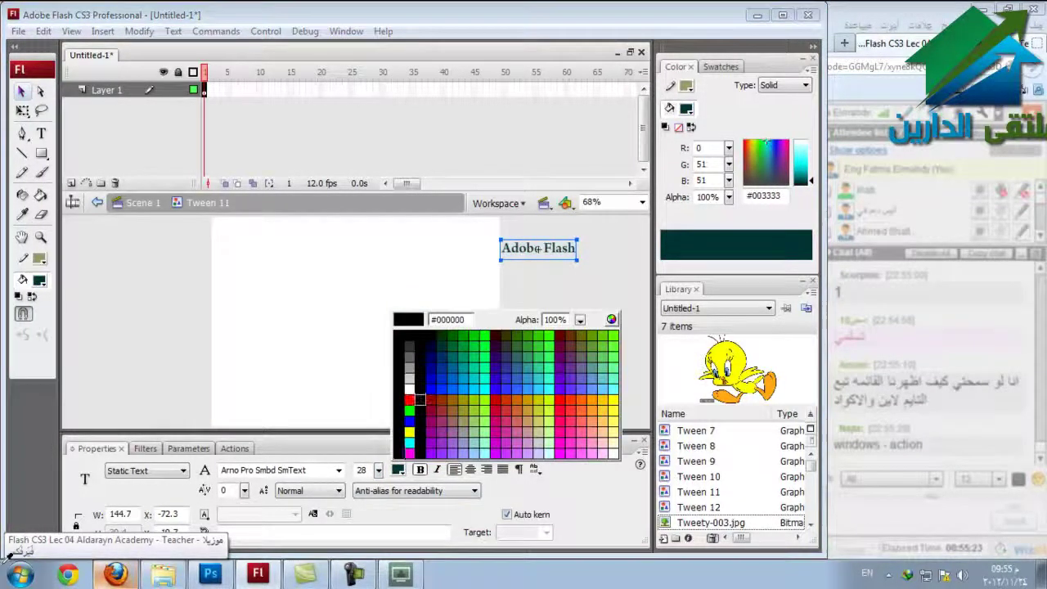
pyautogui.click(430, 345)
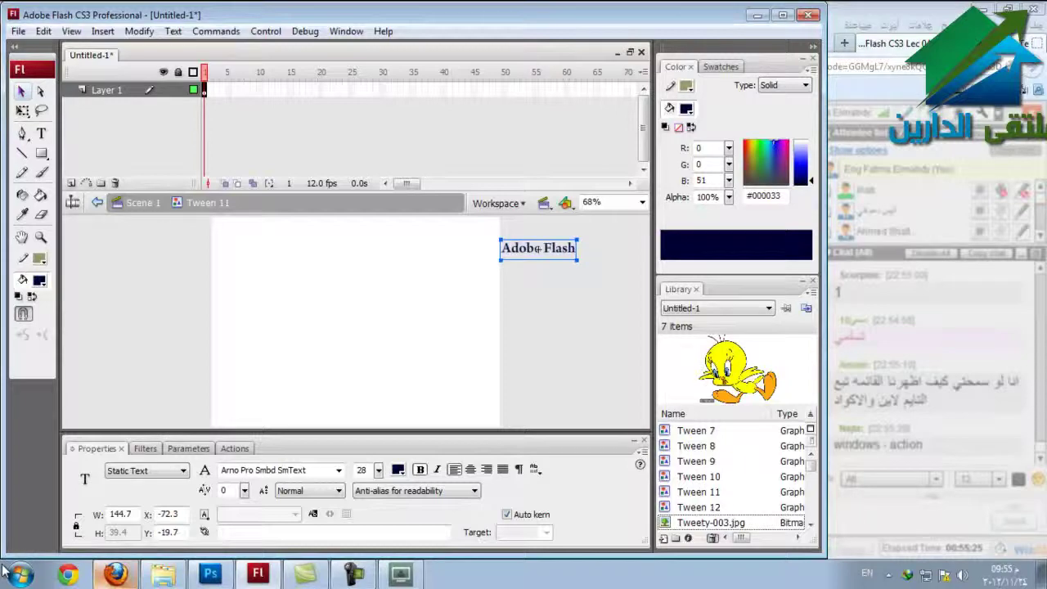
pyautogui.press('Escape')
pyautogui.hotkey('ctrl', 'e')
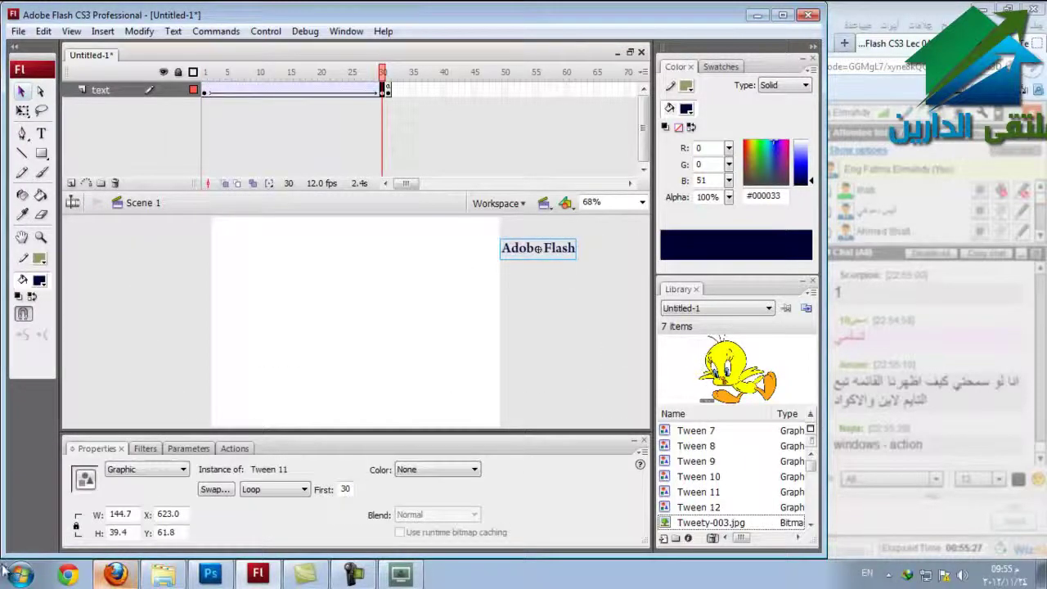
# Play the text tween from frame 1 and check the text colour at the keyframes in frames 1 and 30.
pyautogui.click(204, 89)
pyautogui.press('Return')
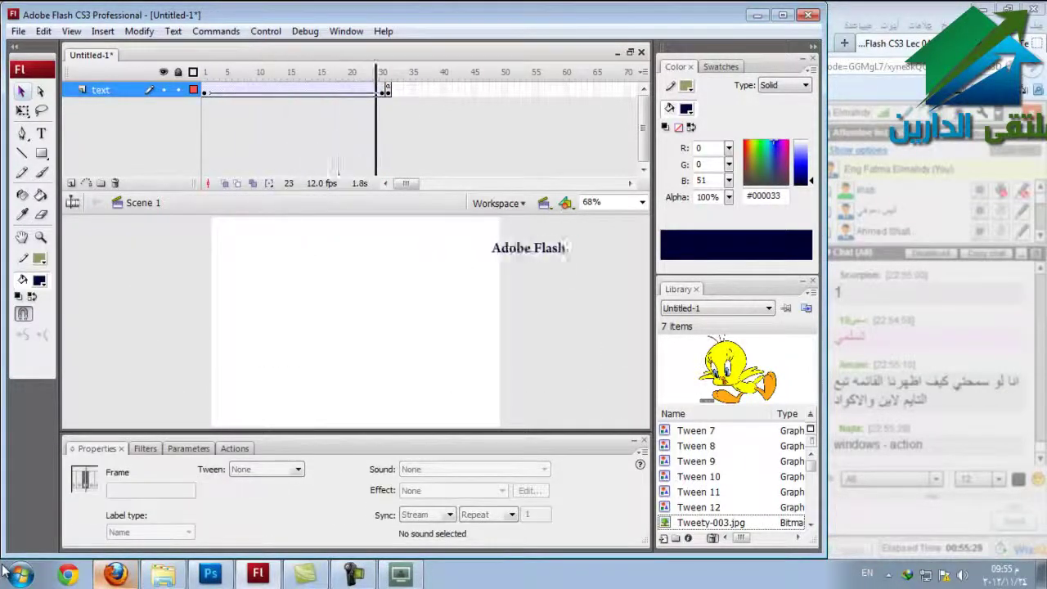
pyautogui.press(',')
pyautogui.press(',')
pyautogui.press(',')
pyautogui.press(',')
pyautogui.press(',')
pyautogui.press(',')
pyautogui.press(',')
pyautogui.press(',')
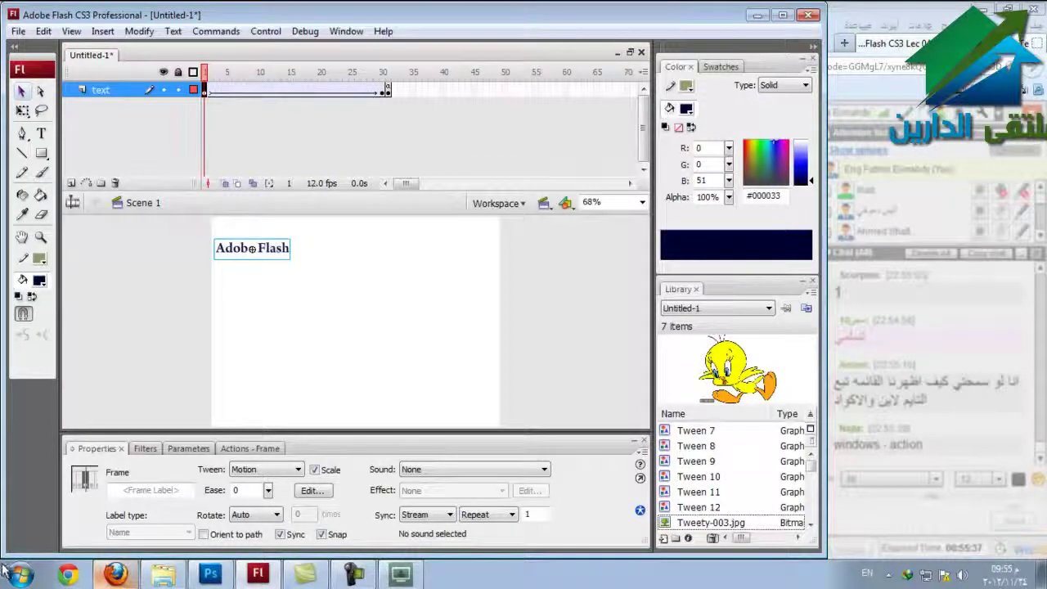
pyautogui.click(381, 90)
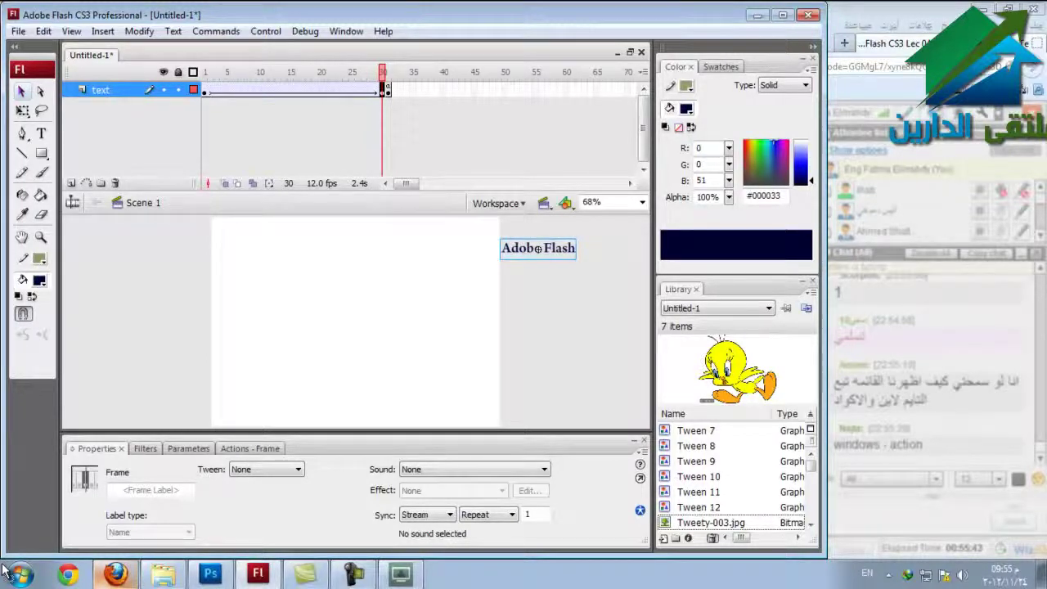
# Insert a new layer above the text layer.
pyautogui.hotkey('ctrl', 'Return')
pyautogui.hotkey('ctrl', 'z')
pyautogui.hotkey('ctrl', 'z')
pyautogui.hotkey('ctrl', 'z')
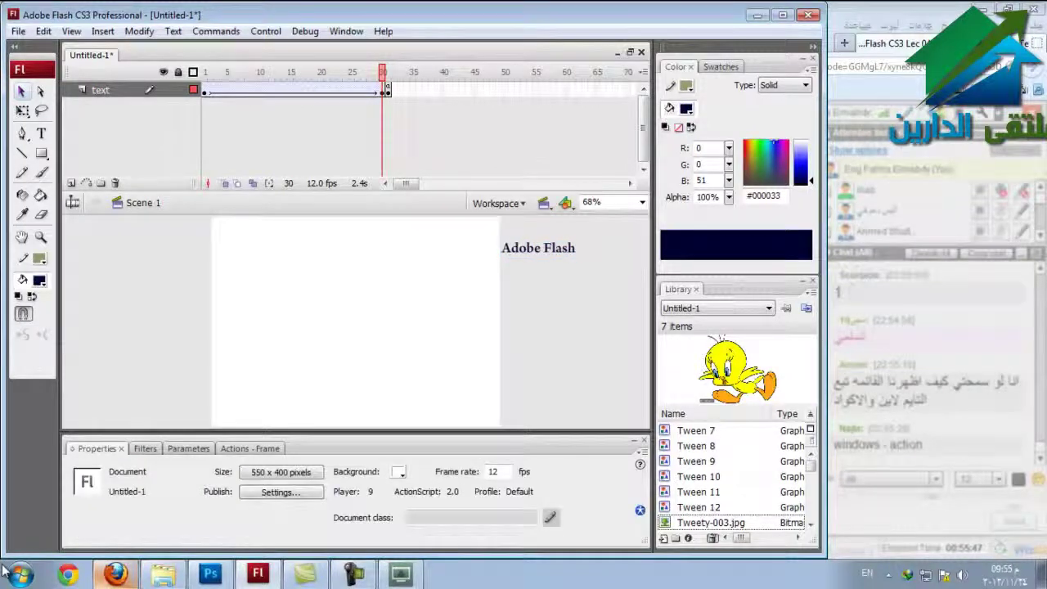
pyautogui.hotkey('ctrl', 'z')
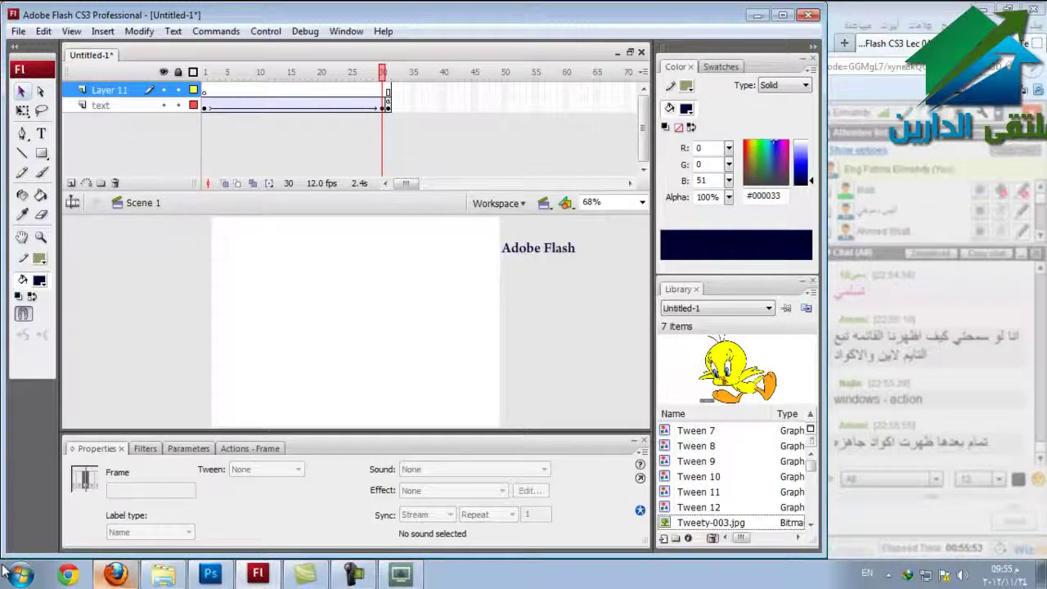
# Draw a dark navy rectangle about 205 by 92 pixels on the new layer, in the left half of the stage.
pyautogui.press('r')
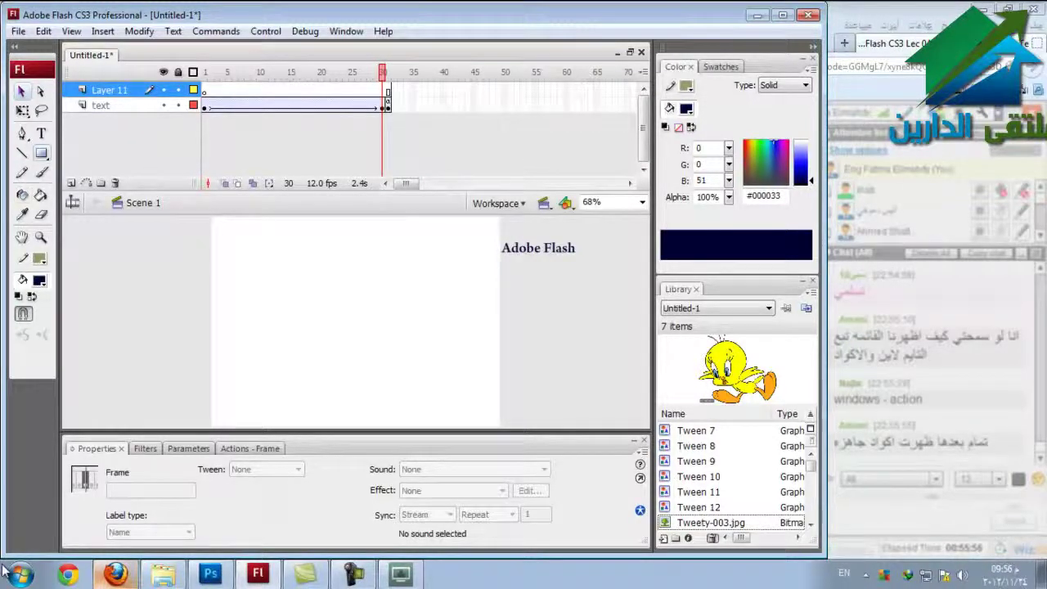
pyautogui.click(41, 153)
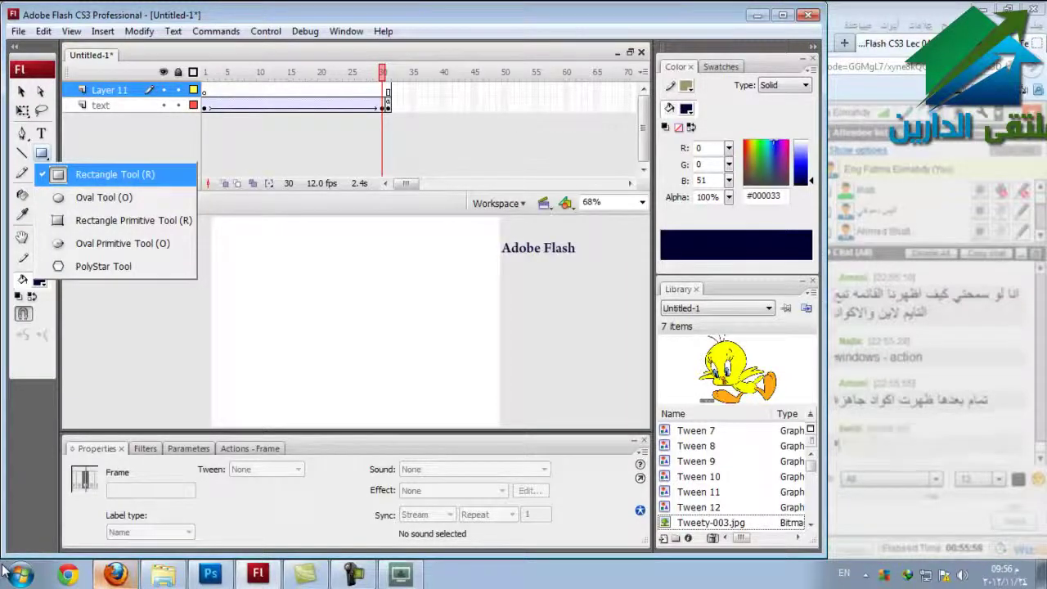
pyautogui.click(115, 174)
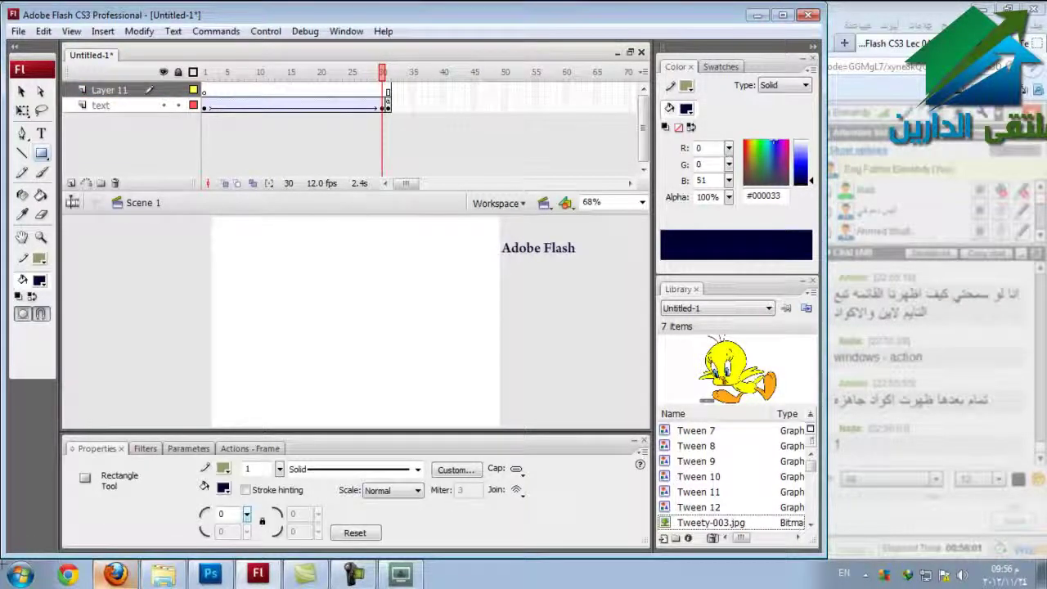
pyautogui.moveTo(221, 275); pyautogui.dragTo(327, 322)
pyautogui.click(21, 90)
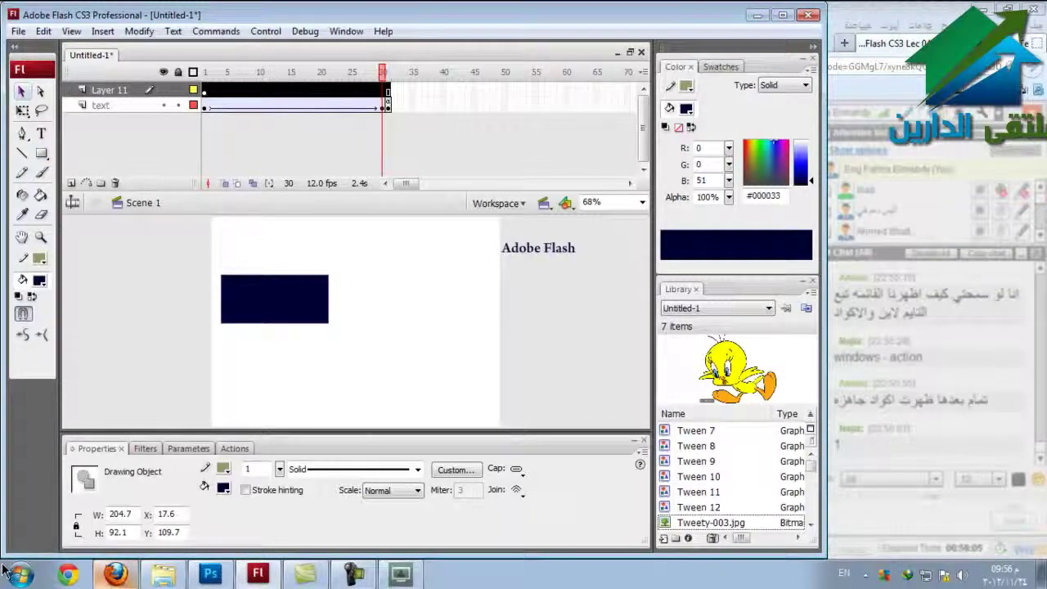
pyautogui.doubleClick(274, 299)
pyautogui.click(143, 202)
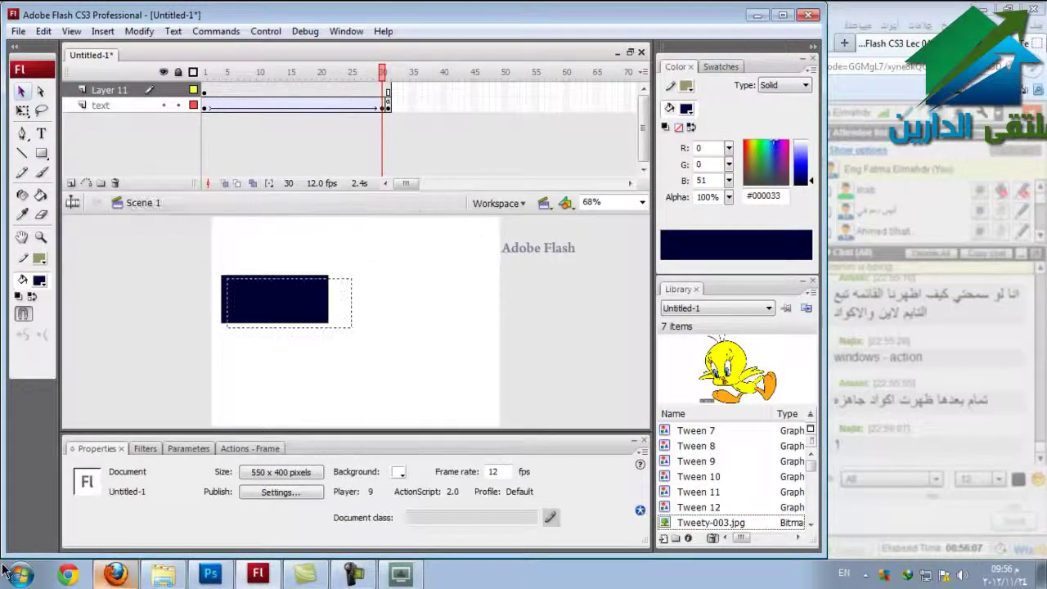
# Convert the navy rectangle to a movie clip symbol named rec1.
pyautogui.click(273, 300)
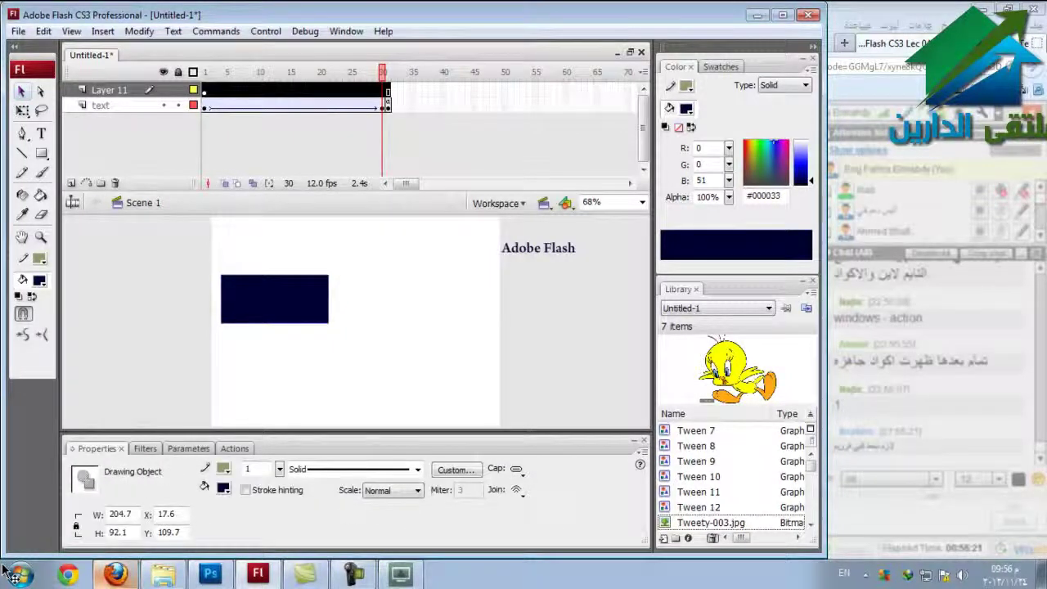
pyautogui.rightClick(269, 302)
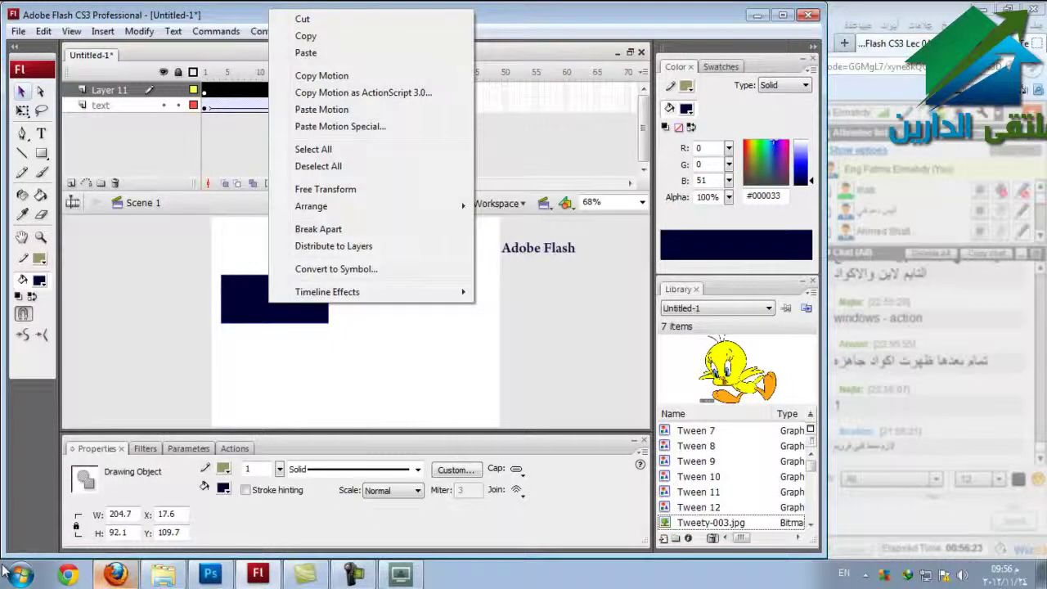
pyautogui.press('Up')
pyautogui.press('Up')
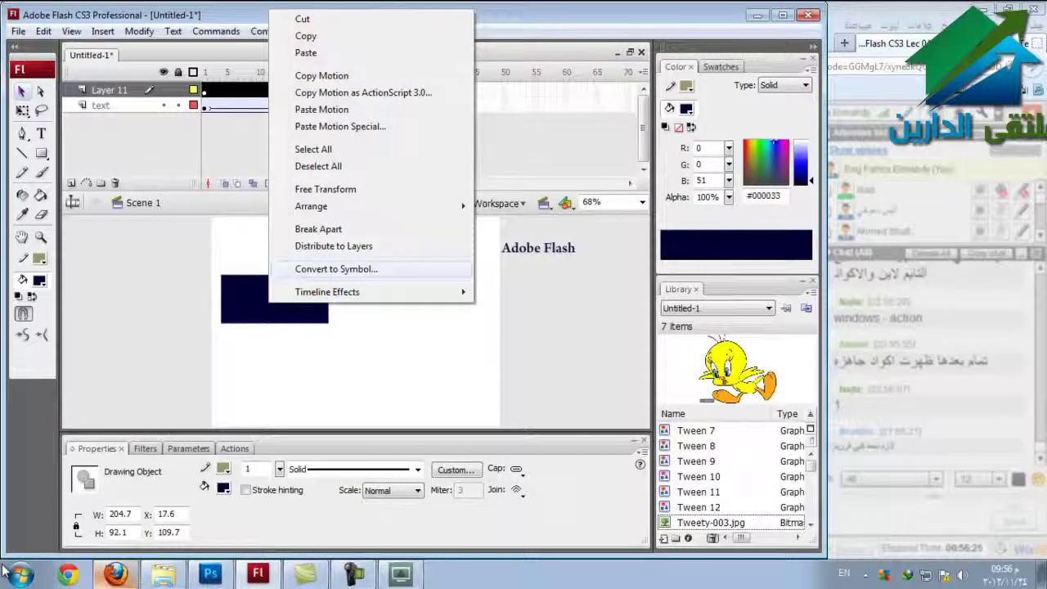
pyautogui.press('Return')
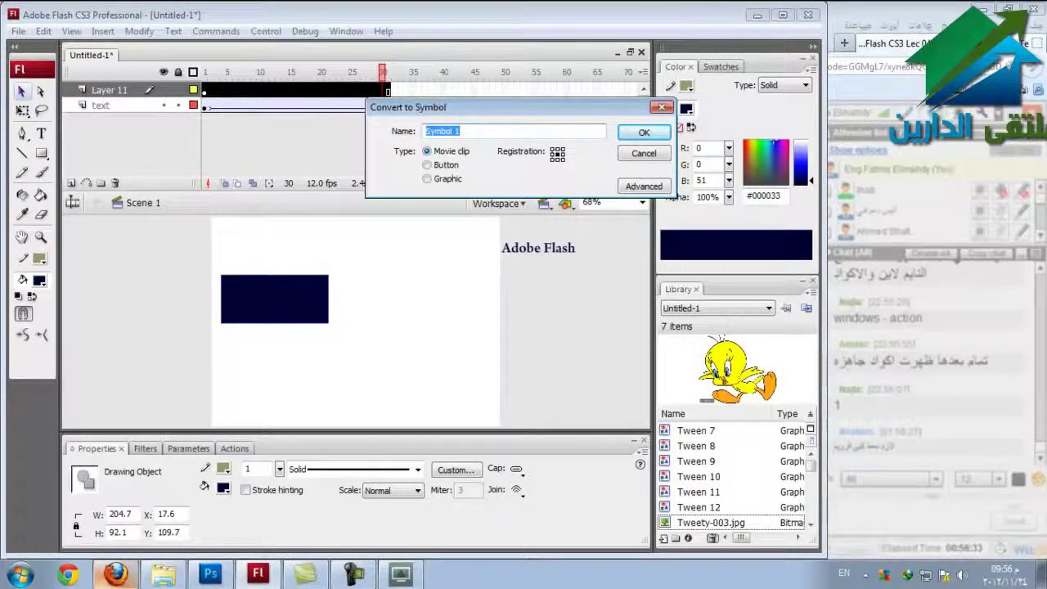
pyautogui.click(460, 130)
pyautogui.moveTo(460, 131); pyautogui.dragTo(424, 131)
pyautogui.write('rec')
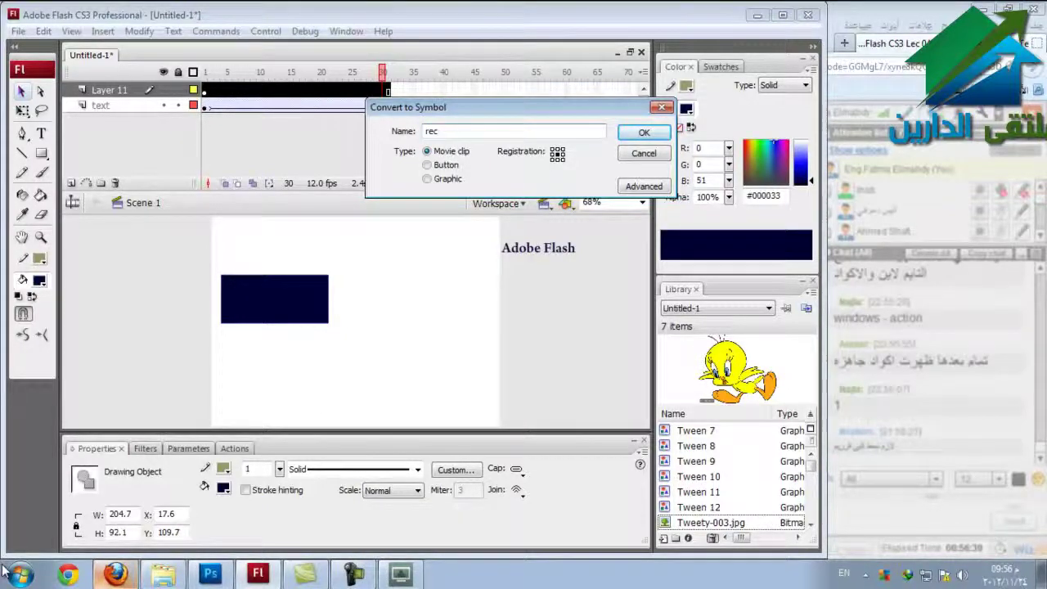
pyautogui.write('1')
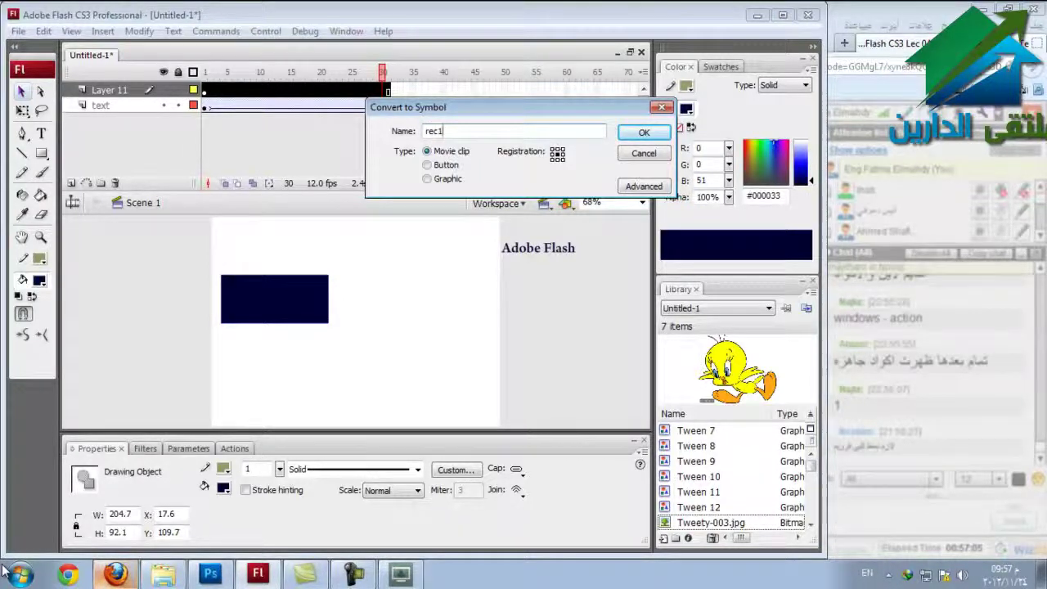
pyautogui.press('Return')
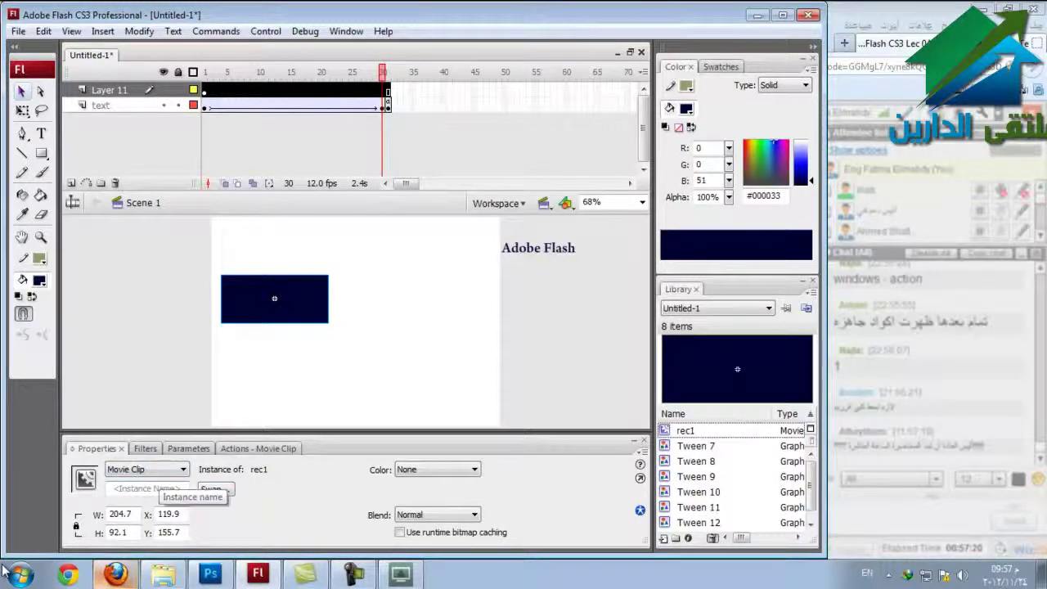
# Try the Brightness colour effect on the rec1 instance, raising it slightly and setting it back to 0%.
pyautogui.click(110, 488)
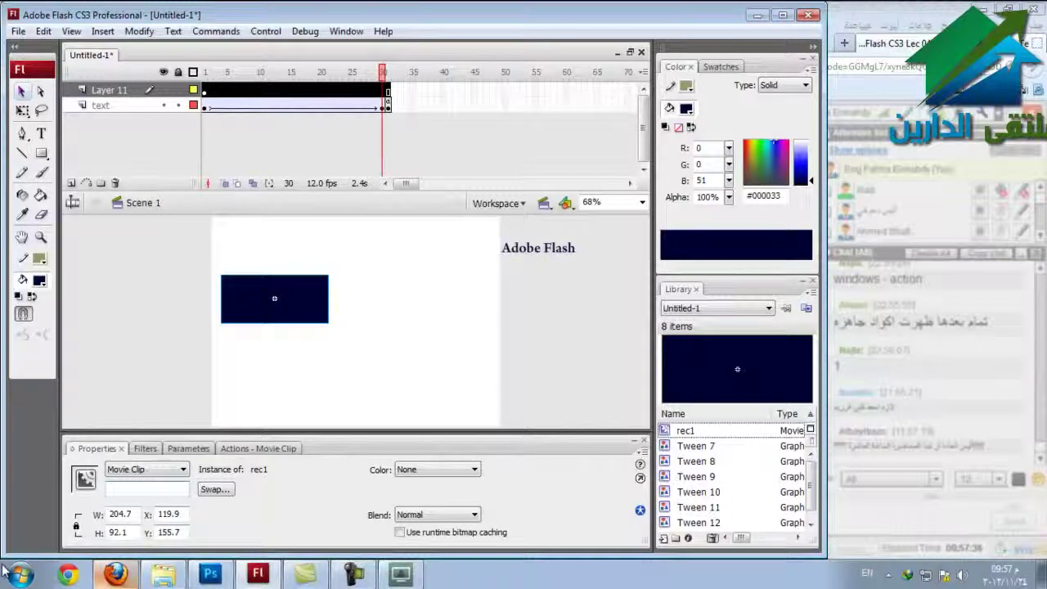
pyautogui.press('Tab')
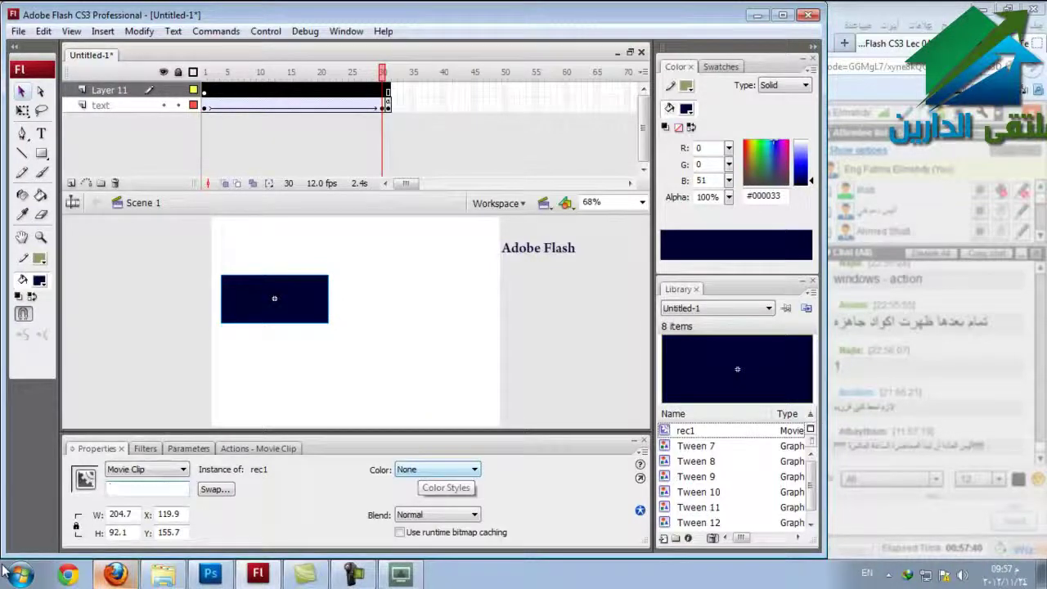
pyautogui.hotkey('alt', 'Down')
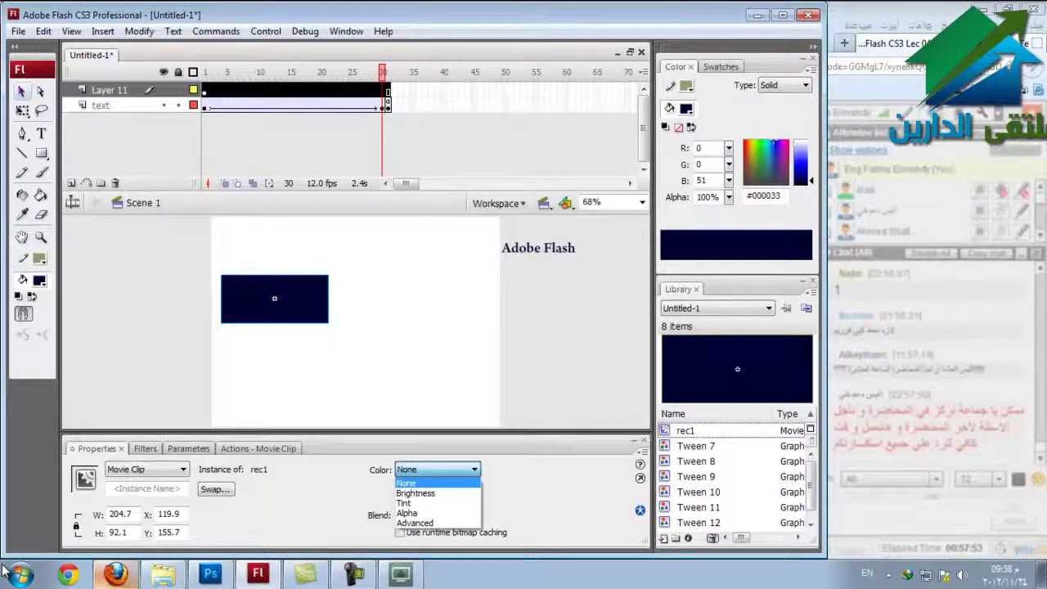
pyautogui.press('Down')
pyautogui.press('Return')
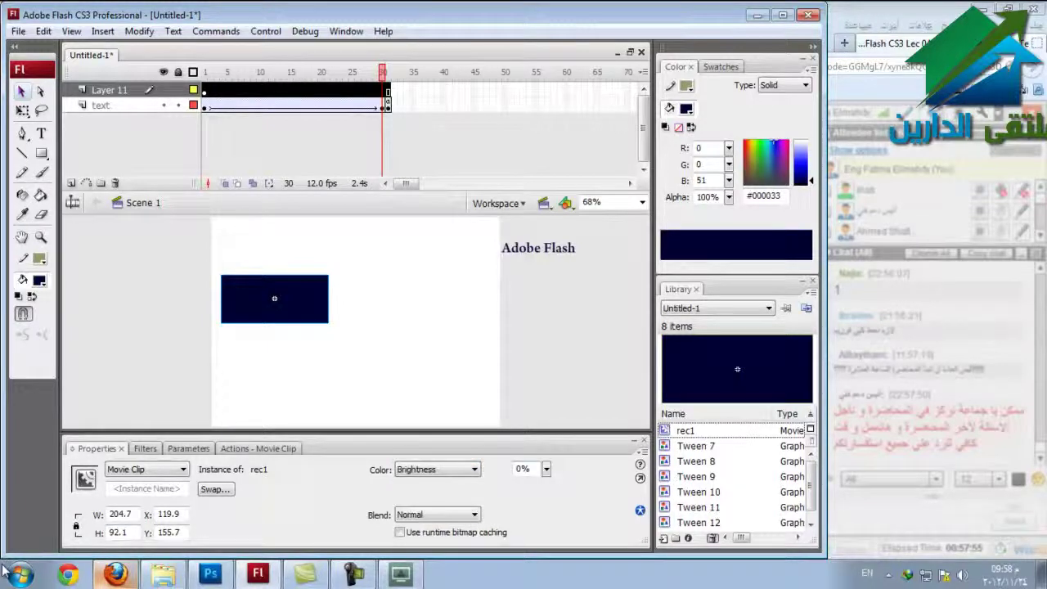
pyautogui.moveTo(546, 469)
pyautogui.mouseDown()
pyautogui.moveTo(547, 432)
pyautogui.moveTo(546, 509)
pyautogui.moveTo(545, 431)
pyautogui.moveTo(545, 507)
pyautogui.moveTo(546, 468)
pyautogui.mouseUp()
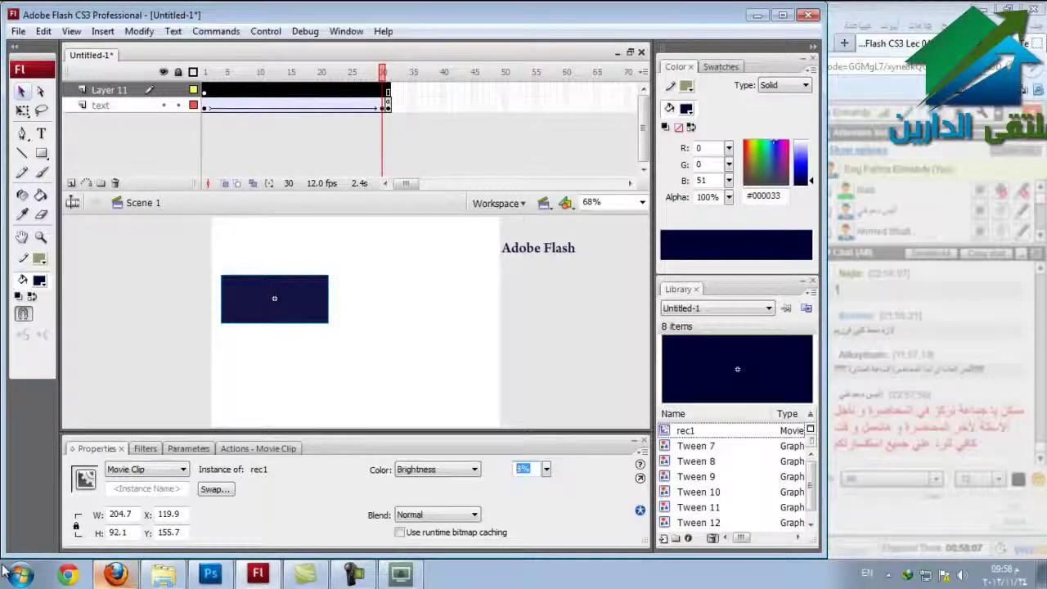
pyautogui.press('Return')
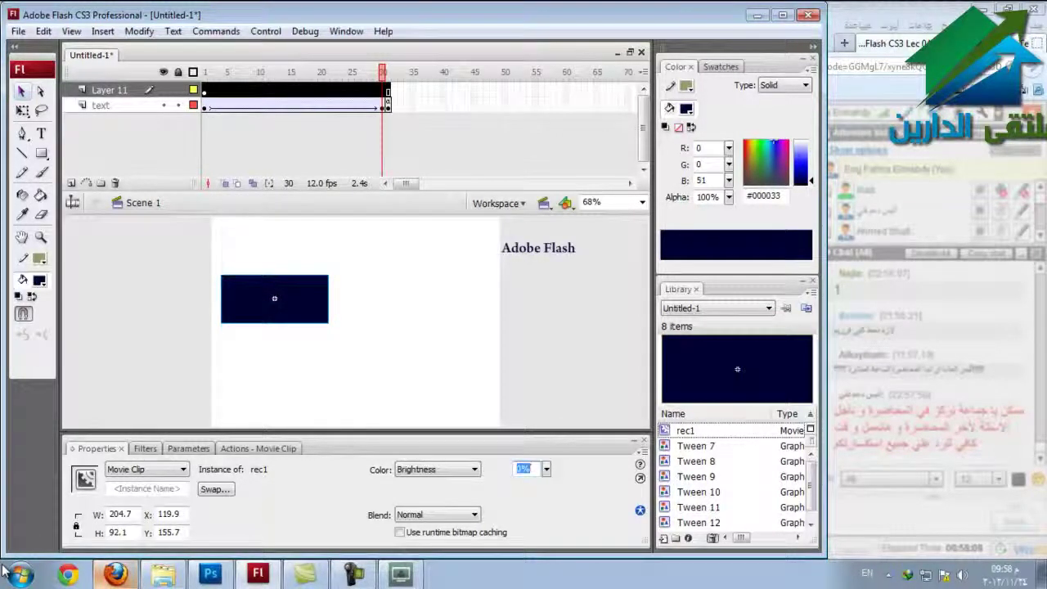
# Apply a 50% Tint of RGB 0, 102, 255 to the rec1 instance.
pyautogui.click(436, 468)
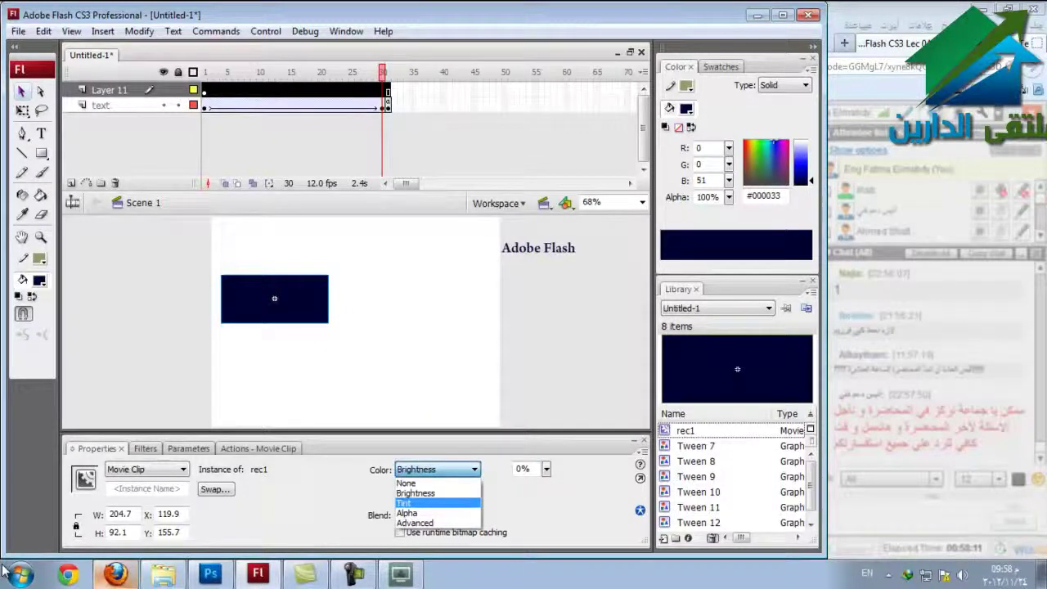
pyautogui.press('Return')
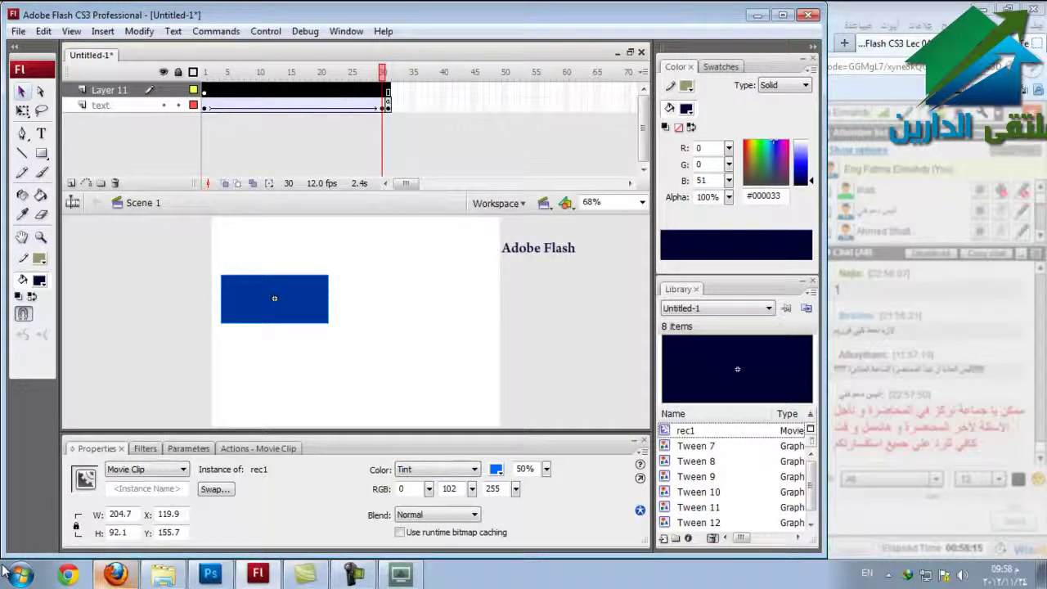
# Change the tint colour of the rec1 instance to pure green, #00FF00.
pyautogui.click(495, 469)
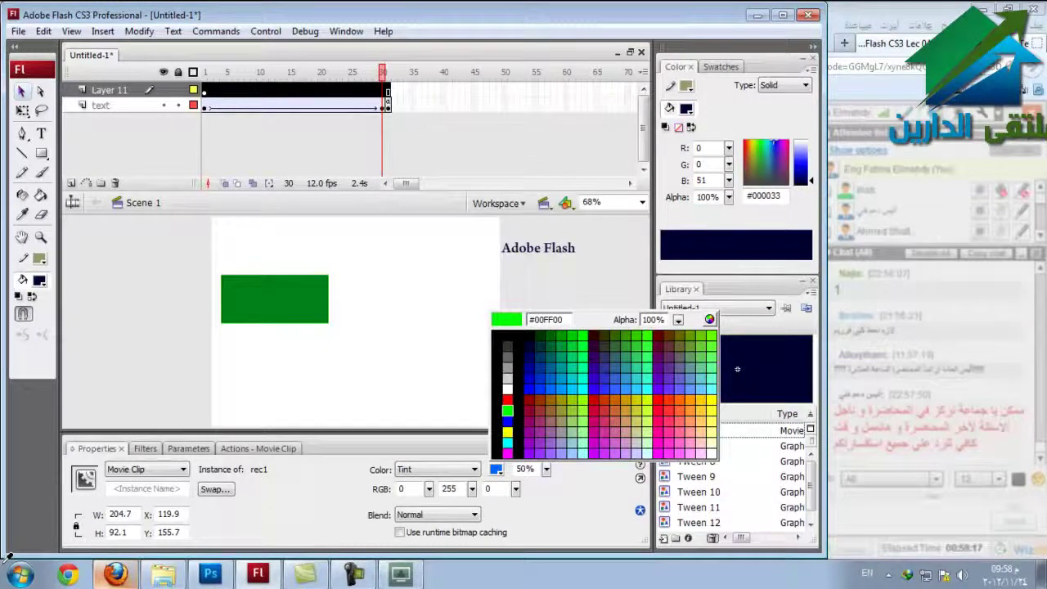
pyautogui.click(507, 411)
pyautogui.press('Return')
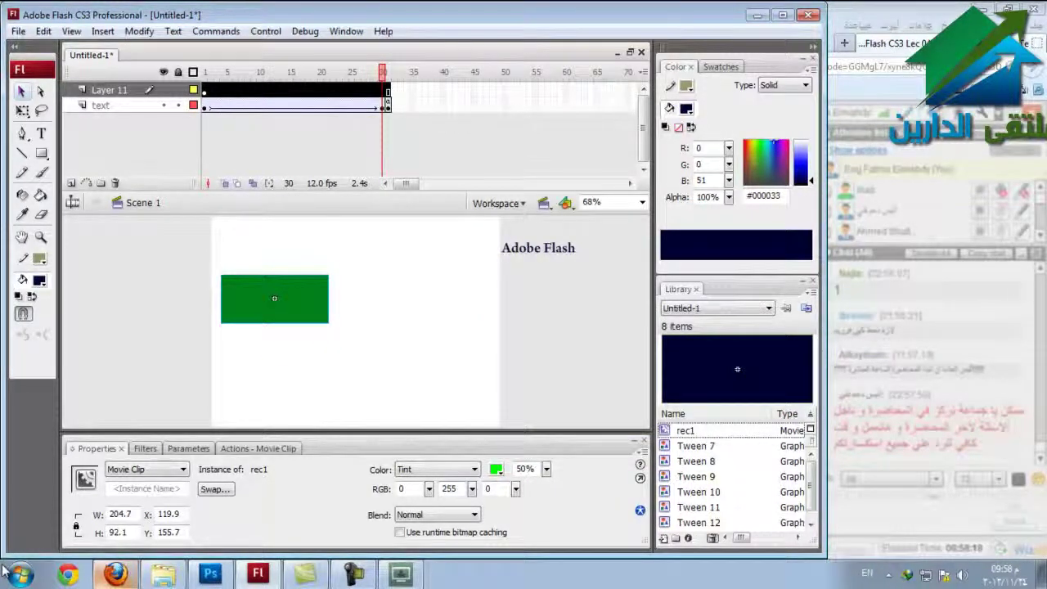
pyautogui.click(472, 488)
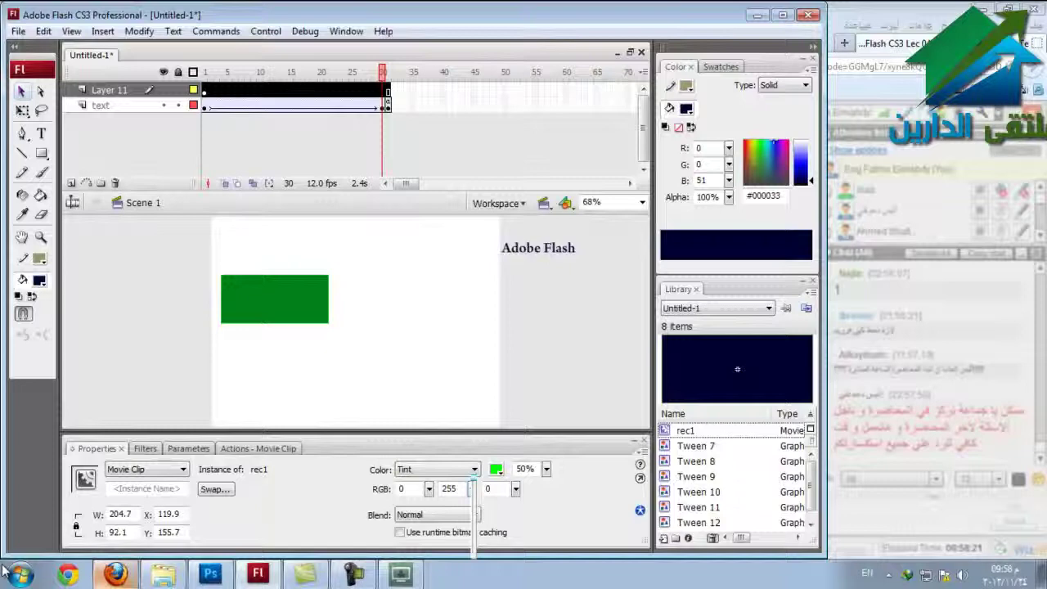
pyautogui.press('Escape')
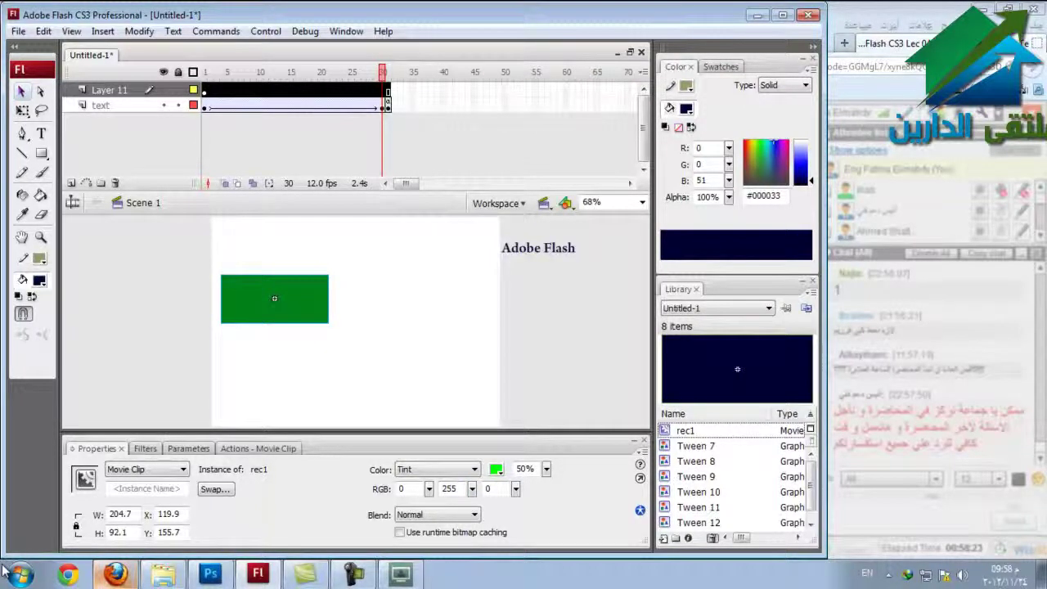
# Lower the green component of the rec1 tint, settling on a value of 191.
pyautogui.moveTo(472, 488)
pyautogui.mouseDown()
pyautogui.moveTo(472, 531)
pyautogui.moveTo(472, 504)
pyautogui.mouseUp()
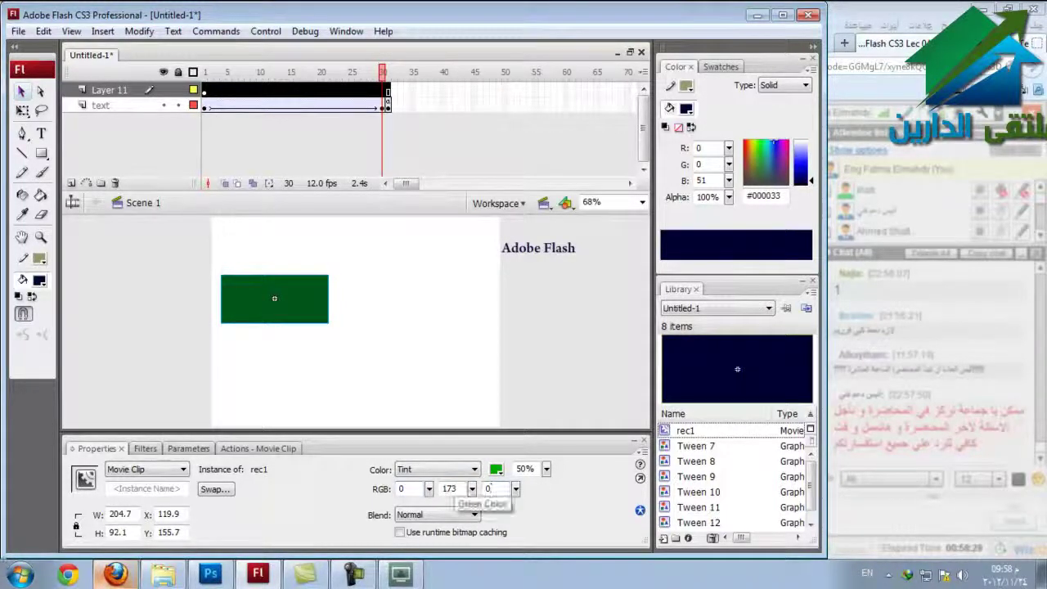
pyautogui.doubleClick(450, 488)
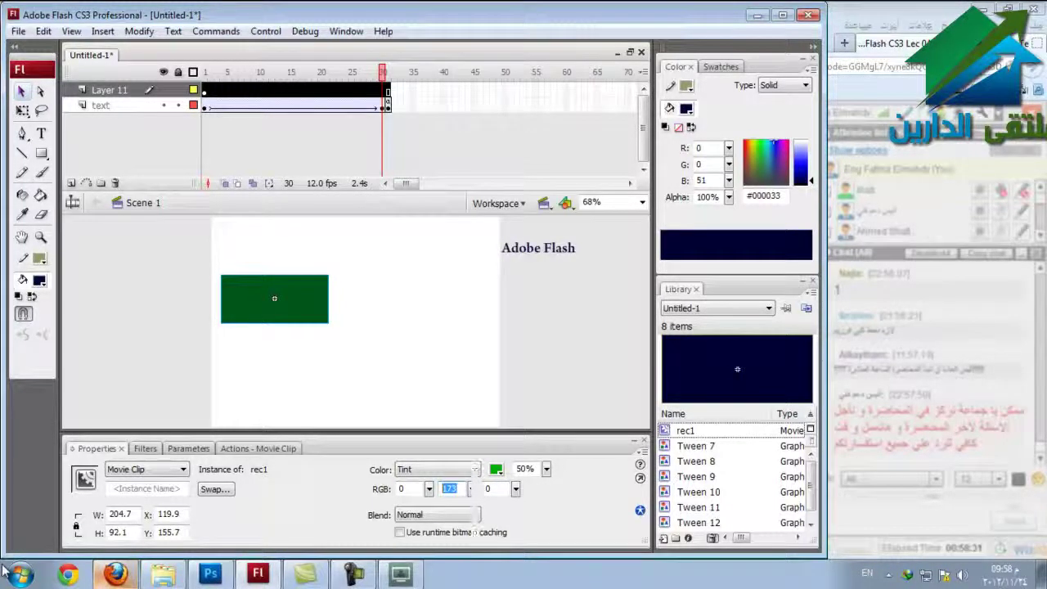
pyautogui.write('114')
pyautogui.moveTo(474, 493); pyautogui.dragTo(473, 468)
pyautogui.press('Tab')
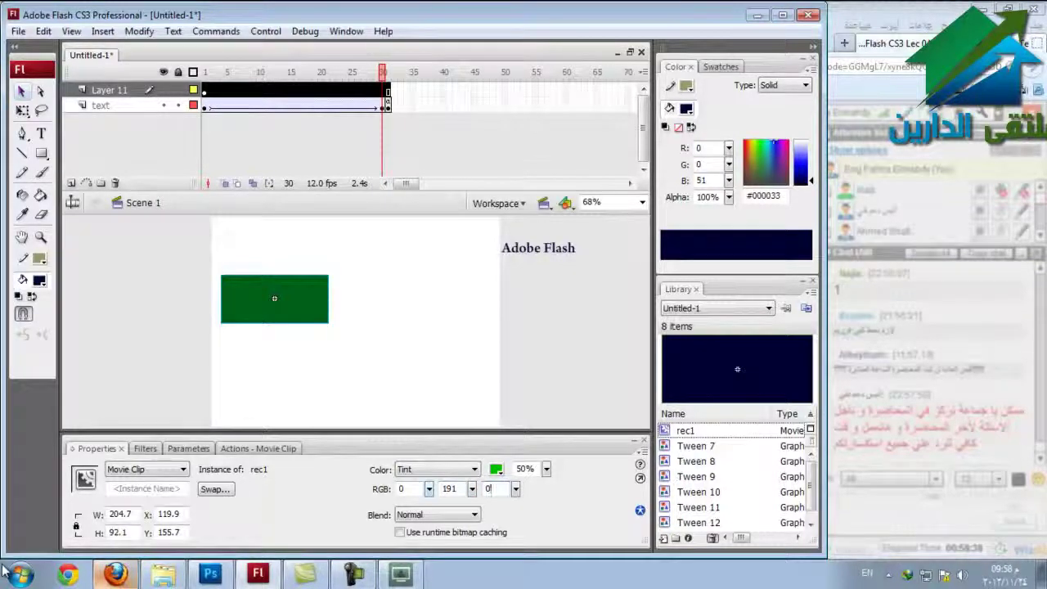
# Raise the tint's red component to 104, then replace the tint colour with a brown of RGB 153, 51, 0.
pyautogui.click(430, 489)
pyautogui.moveTo(430, 483); pyautogui.dragTo(429, 455)
pyautogui.click(496, 468)
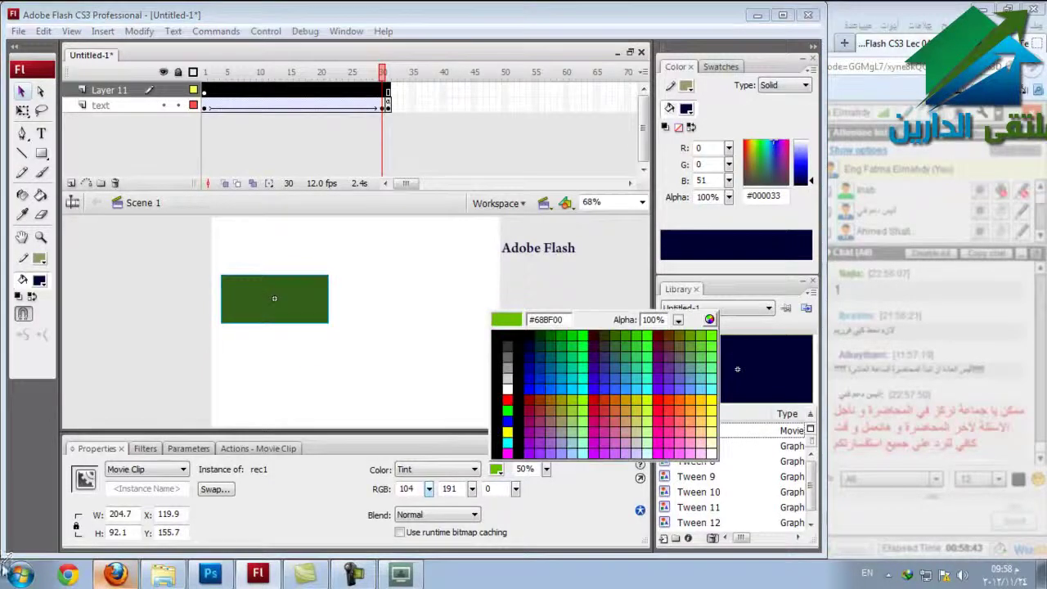
pyautogui.click(540, 400)
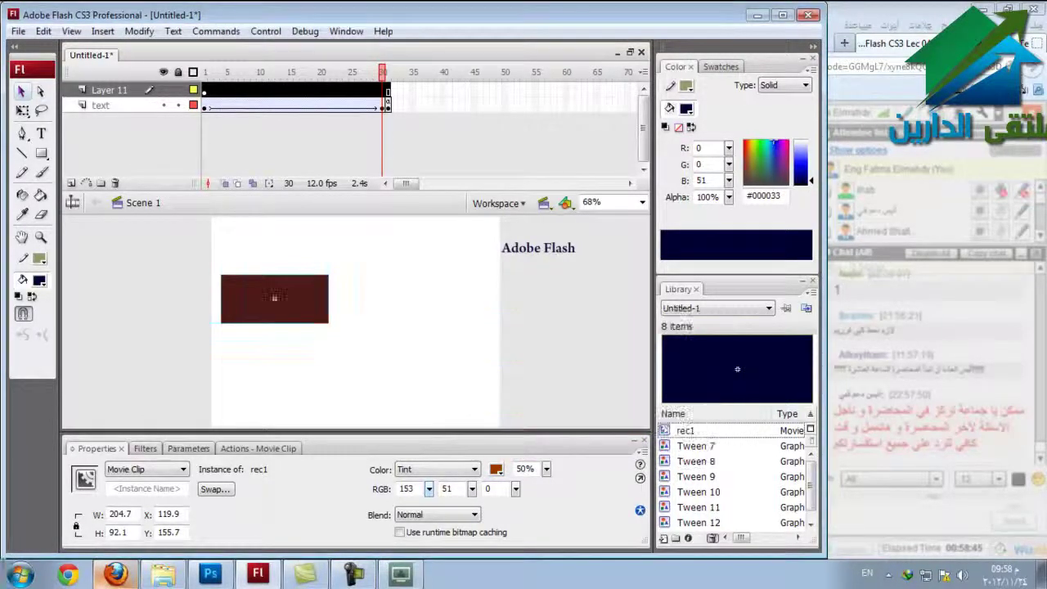
# Adjust the individual colour components of the rec1 tint to RGB 0, 0, 196.
pyautogui.moveTo(428, 488)
pyautogui.mouseDown()
pyautogui.moveTo(430, 457)
pyautogui.moveTo(429, 531)
pyautogui.moveTo(430, 471)
pyautogui.moveTo(472, 489)
pyautogui.moveTo(471, 511)
pyautogui.moveTo(430, 475)
pyautogui.moveTo(430, 536)
pyautogui.moveTo(430, 476)
pyautogui.moveTo(431, 518)
pyautogui.moveTo(429, 490)
pyautogui.mouseUp()
pyautogui.moveTo(515, 488); pyautogui.dragTo(517, 430)
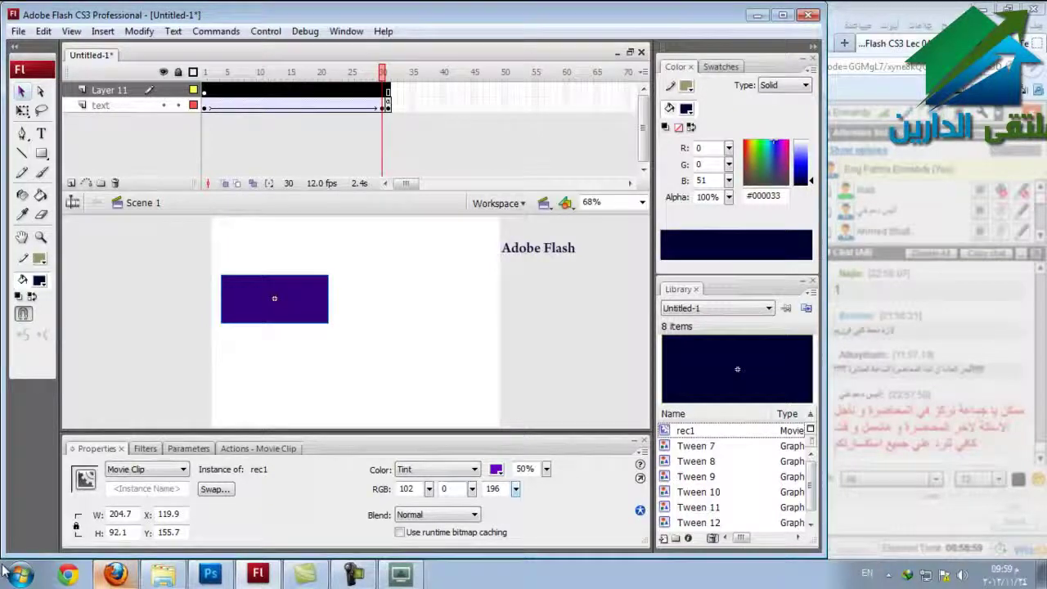
pyautogui.doubleClick(406, 488)
pyautogui.write('0')
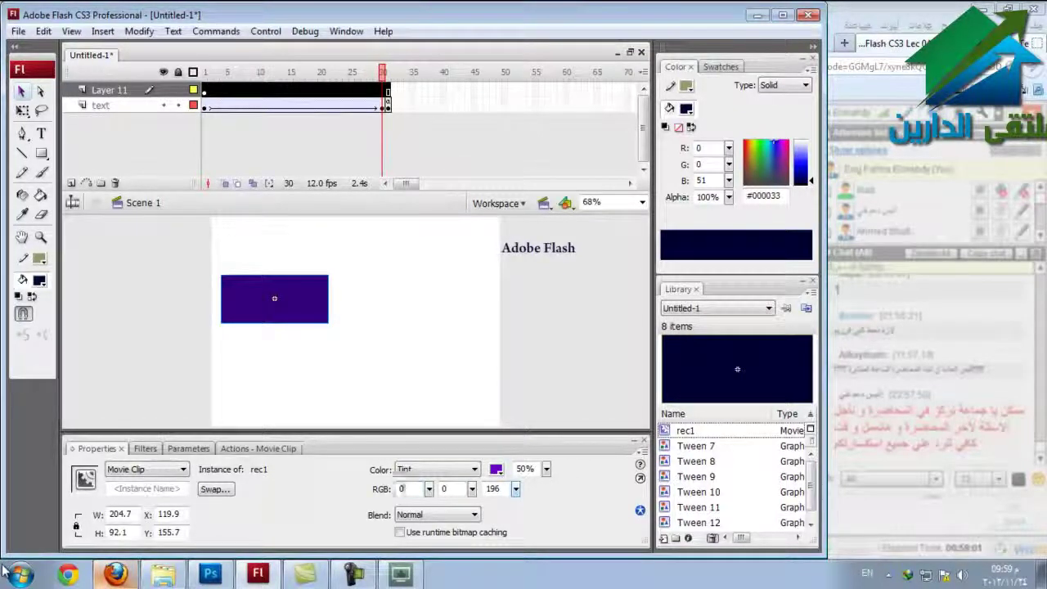
pyautogui.press('Return')
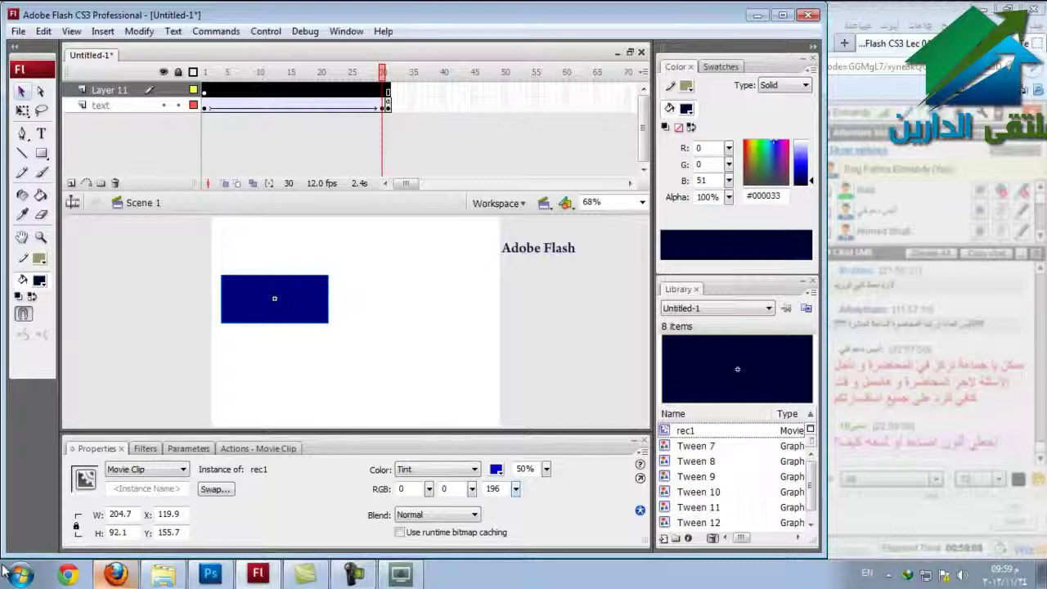
# Replace the tint on the rec1 instance with the Alpha colour effect and reselect the rectangle.
pyautogui.click(437, 469)
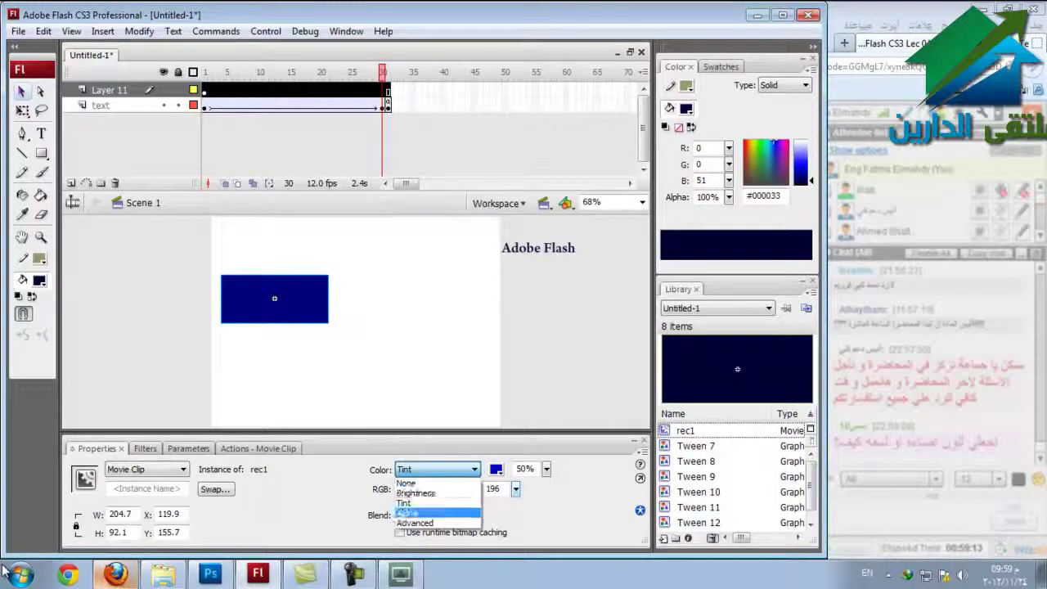
pyautogui.click(437, 513)
pyautogui.click(352, 359)
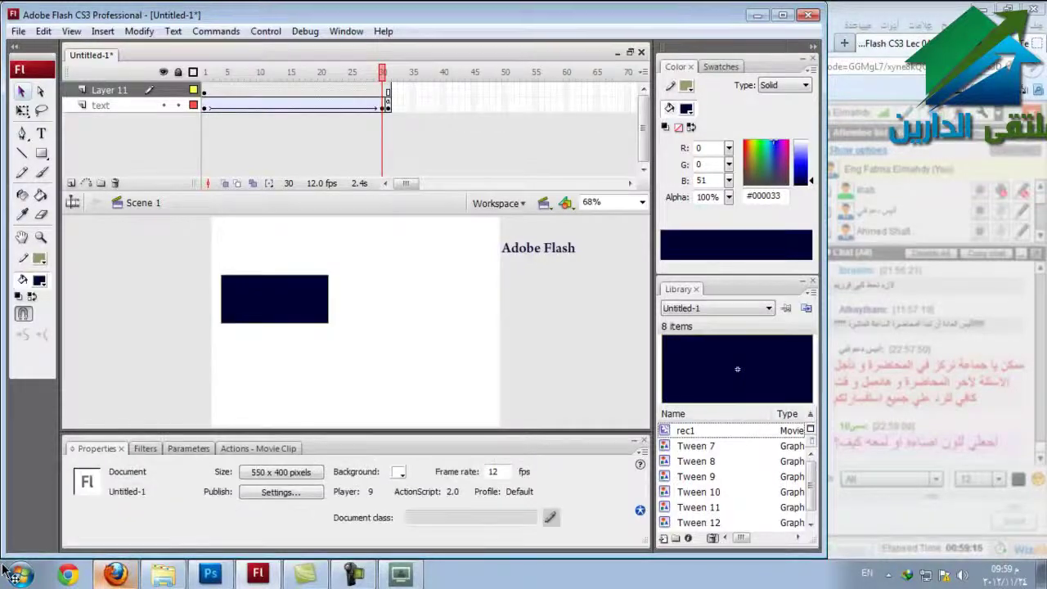
pyautogui.click(273, 299)
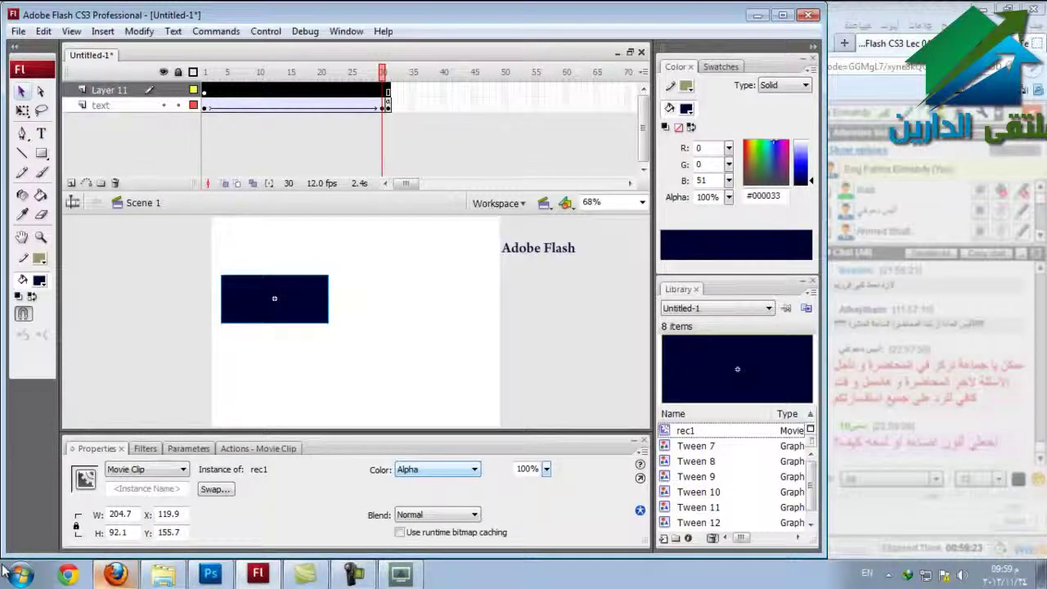
pyautogui.click(368, 298)
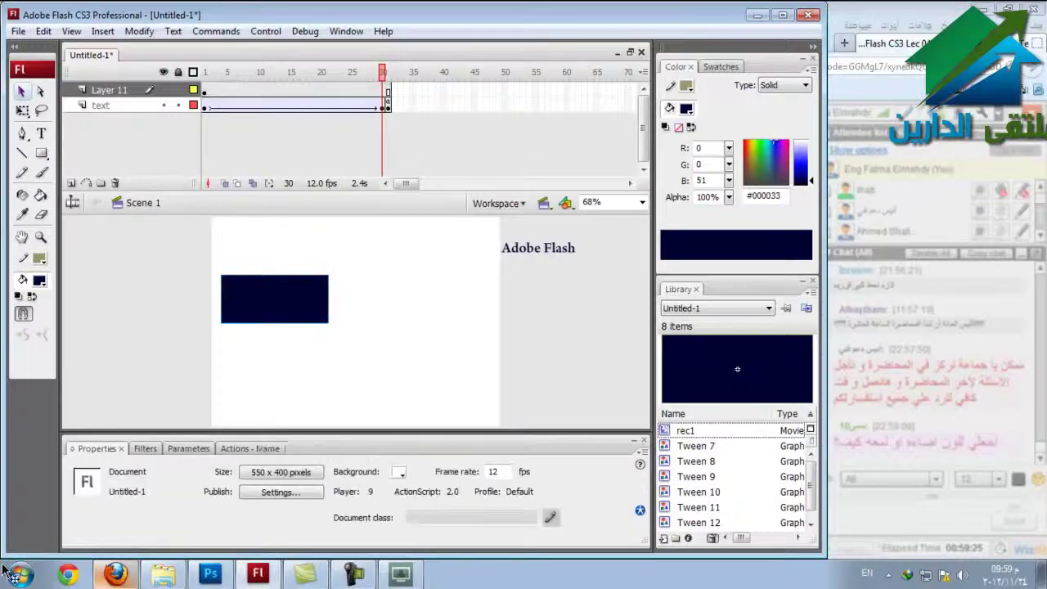
pyautogui.click(274, 298)
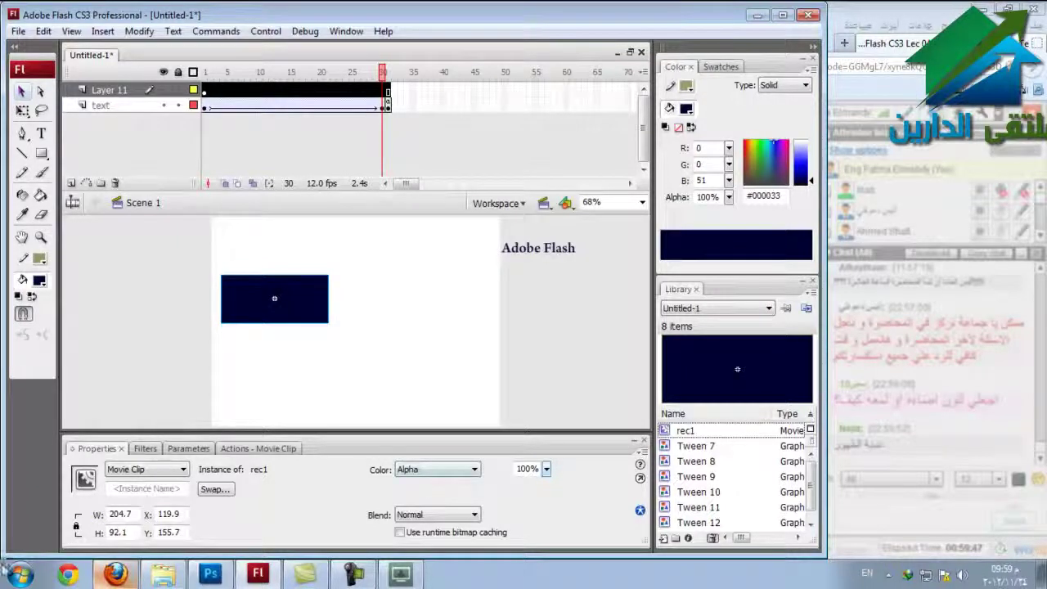
# Try lowering the rec1 instance's alpha to 0% and set it back to 100%.
pyautogui.moveTo(546, 468); pyautogui.dragTo(547, 546)
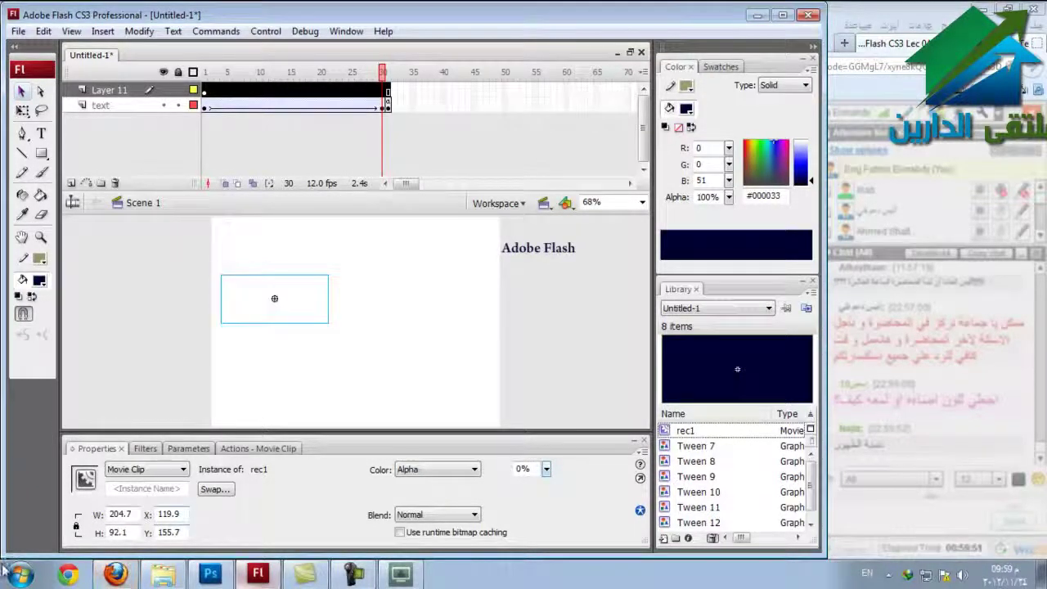
pyautogui.moveTo(546, 468); pyautogui.dragTo(546, 393)
pyautogui.moveTo(546, 469)
pyautogui.mouseDown()
pyautogui.moveTo(546, 539)
pyautogui.moveTo(546, 468)
pyautogui.mouseUp()
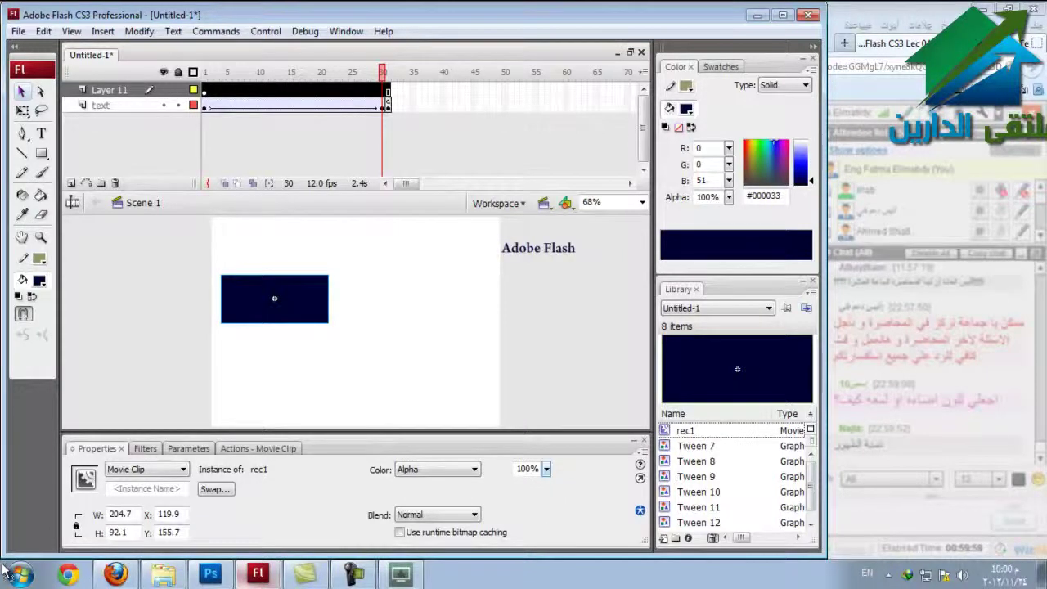
# Insert a keyframe at frame 31 of Layer 11 and set the rec1 instance's alpha there to 0%.
pyautogui.press('Return')
pyautogui.press('Return')
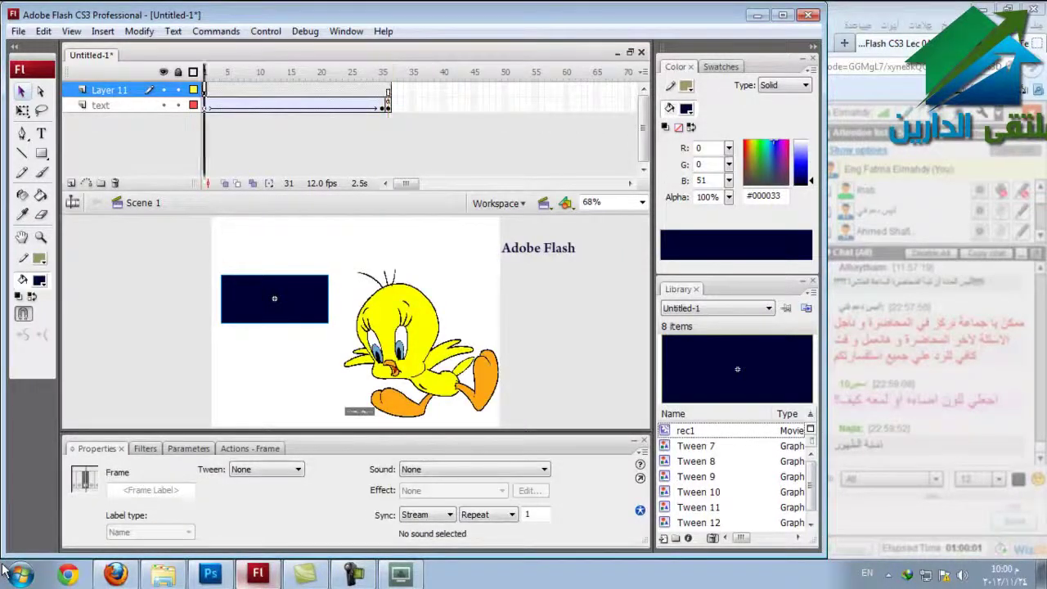
pyautogui.hotkey('ctrl', 'alt', 'r')
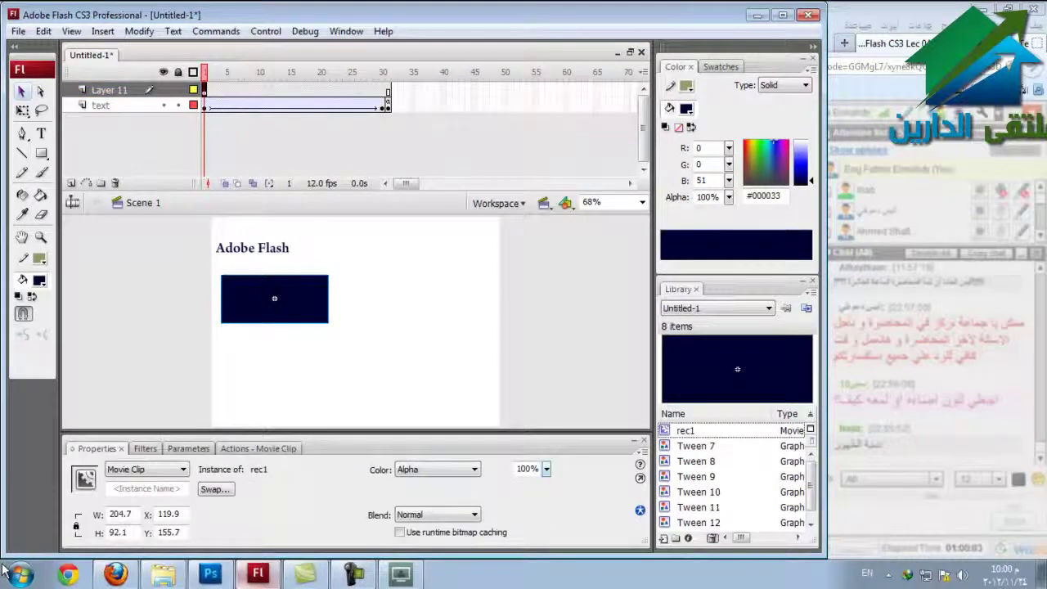
pyautogui.rightClick(387, 92)
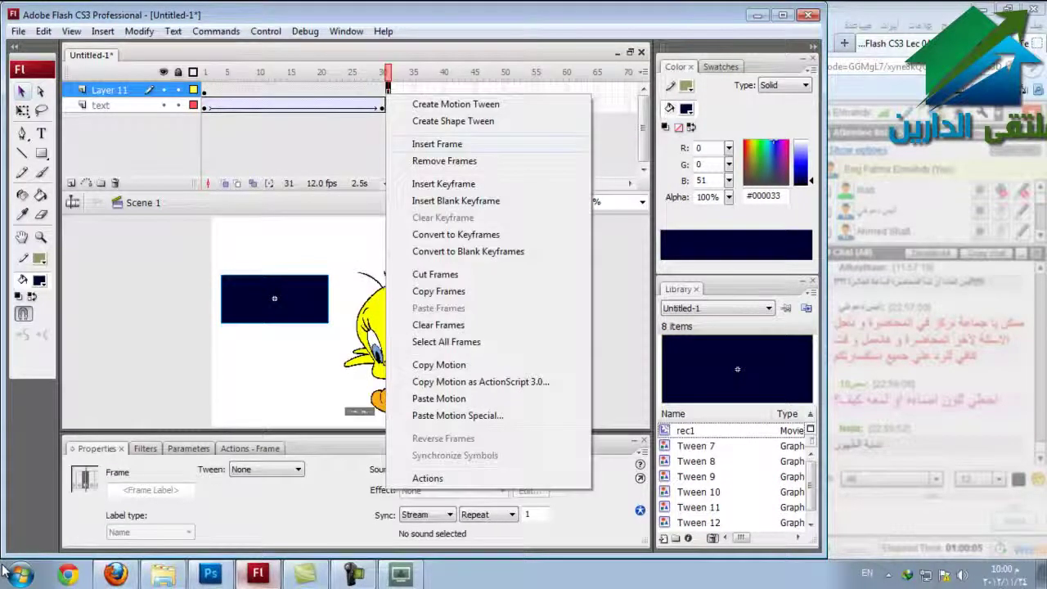
pyautogui.press('Down')
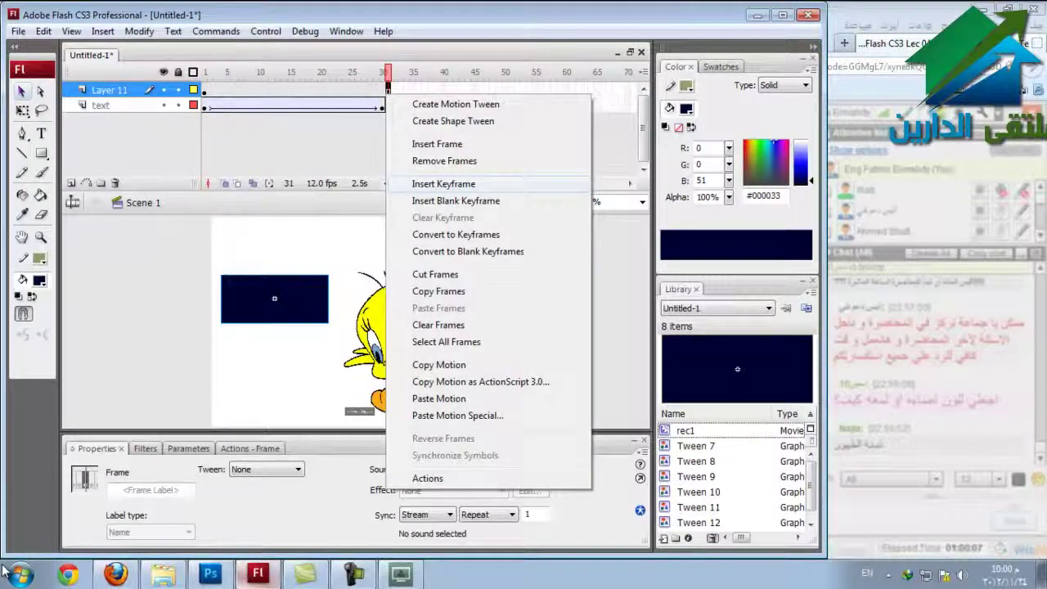
pyautogui.press('Return')
pyautogui.click(273, 299)
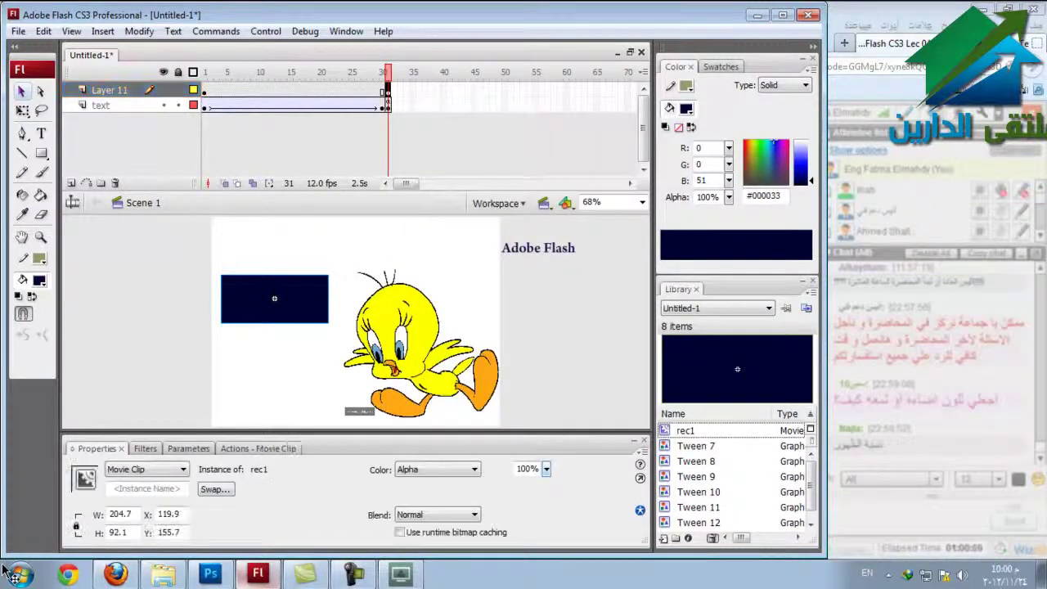
pyautogui.moveTo(546, 468); pyautogui.dragTo(546, 544)
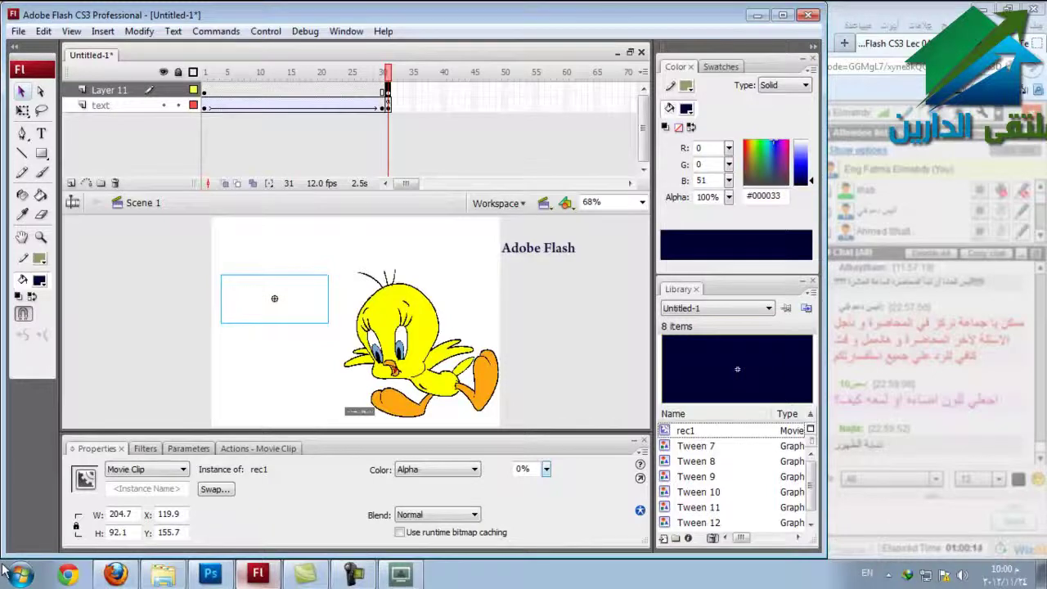
# Create a motion tween between frames 1 and 31 of Layer 11 and test the movie.
pyautogui.rightClick(284, 91)
pyautogui.click(322, 103)
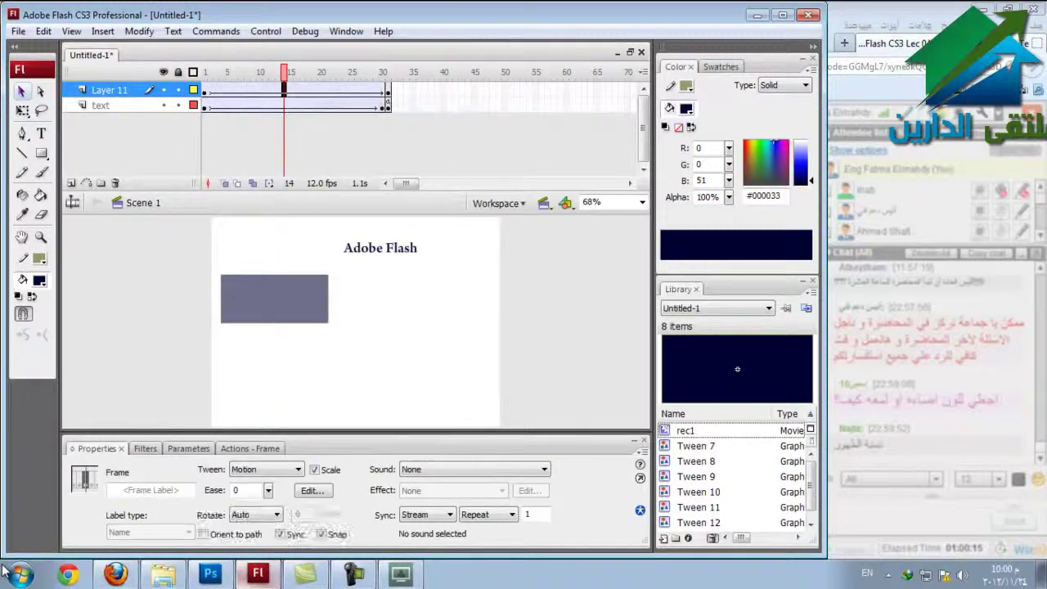
pyautogui.press('Return')
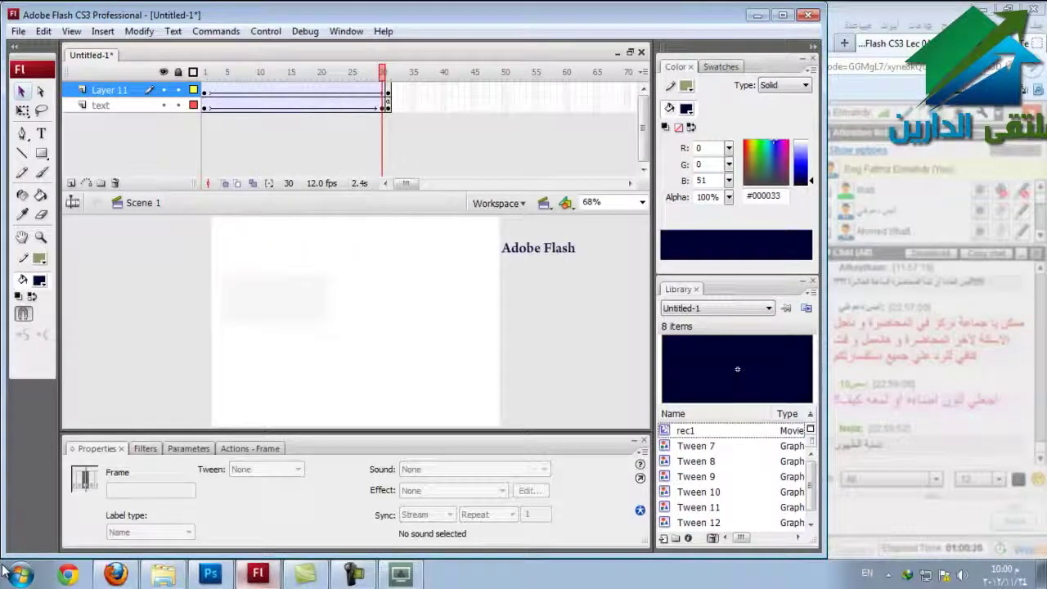
pyautogui.hotkey('ctrl', 'Return')
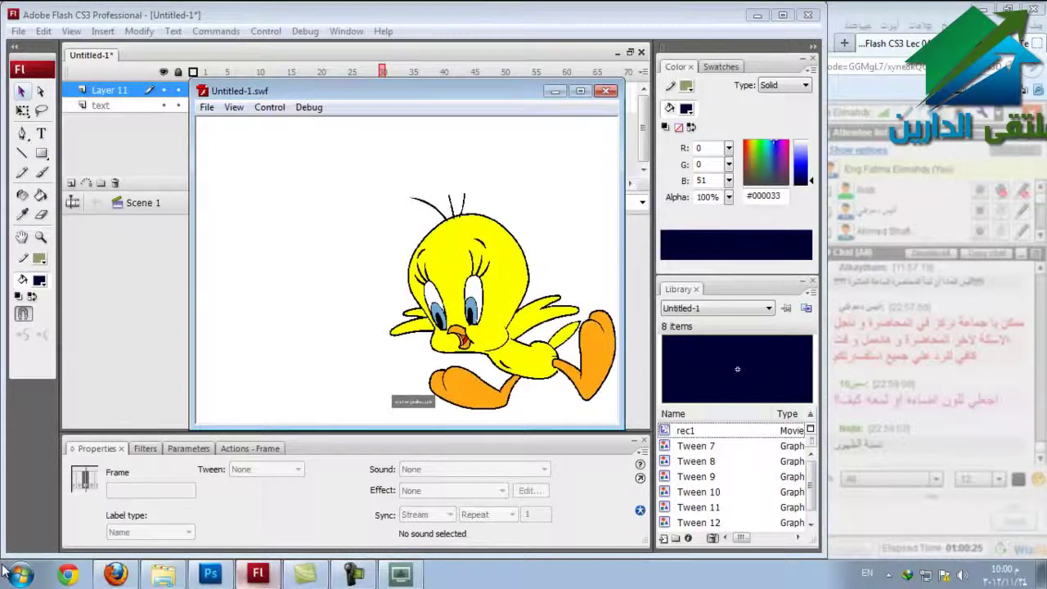
pyautogui.hotkey('ctrl', 'w')
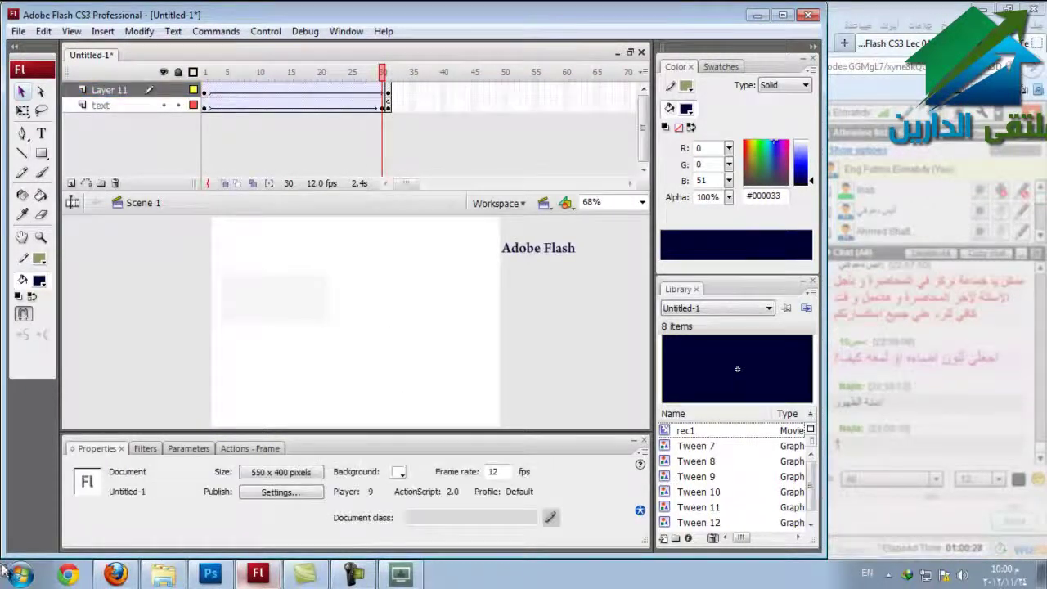
# Move the transparent rec1 instance at frame 31 straight down to about Y 326.8, near the stage's lower edge.
pyautogui.click(210, 90)
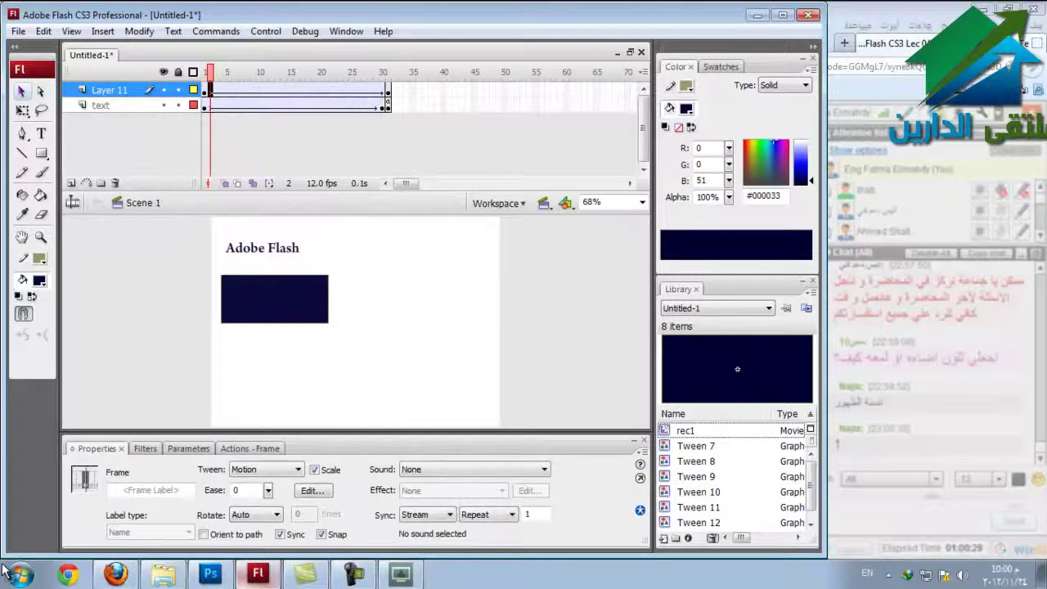
pyautogui.click(205, 90)
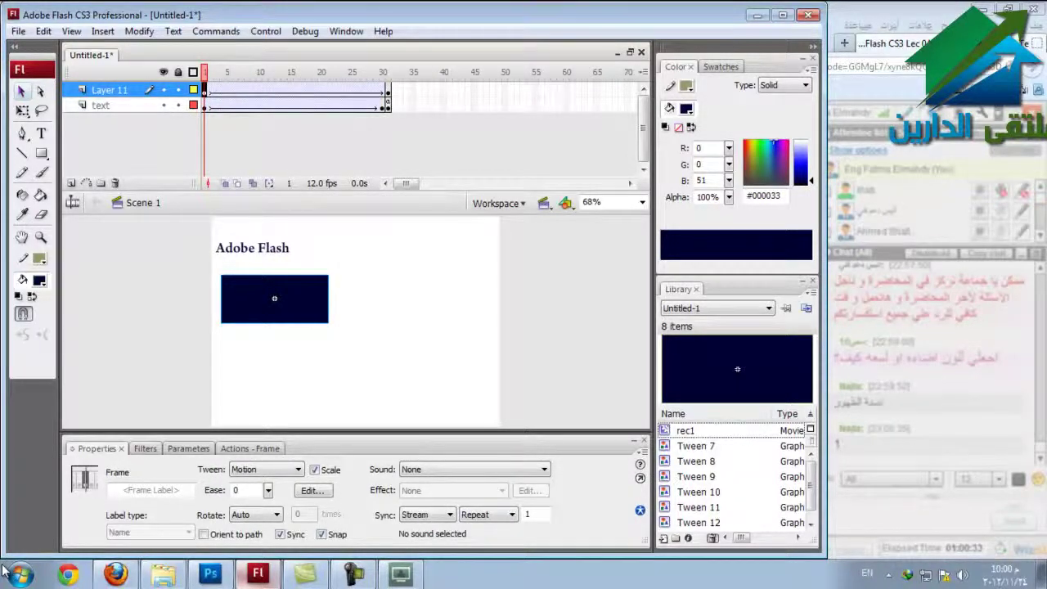
pyautogui.hotkey('shift', '.')
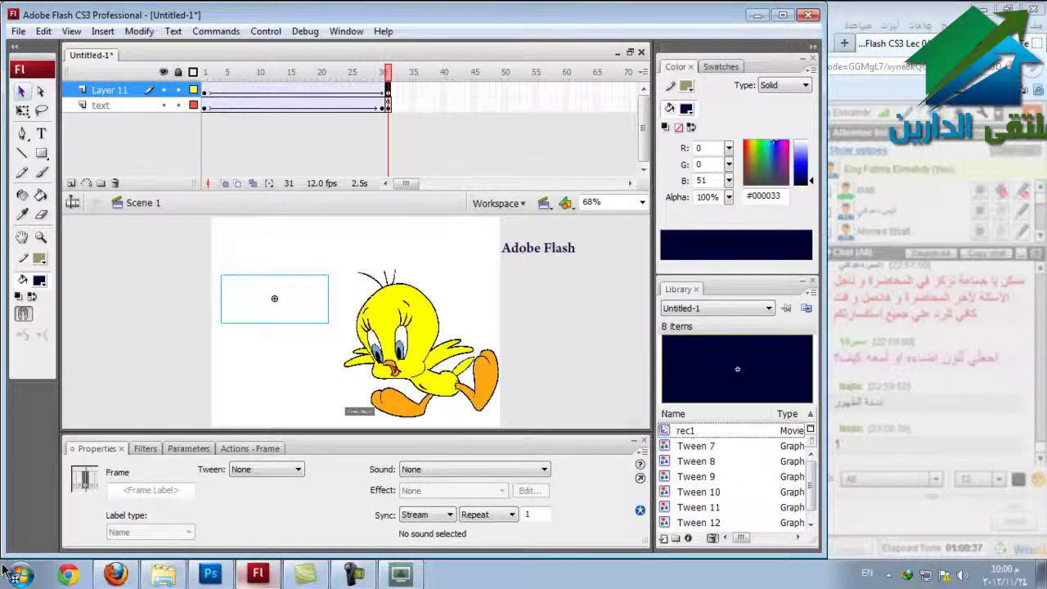
pyautogui.moveTo(275, 299); pyautogui.dragTo(274, 389)
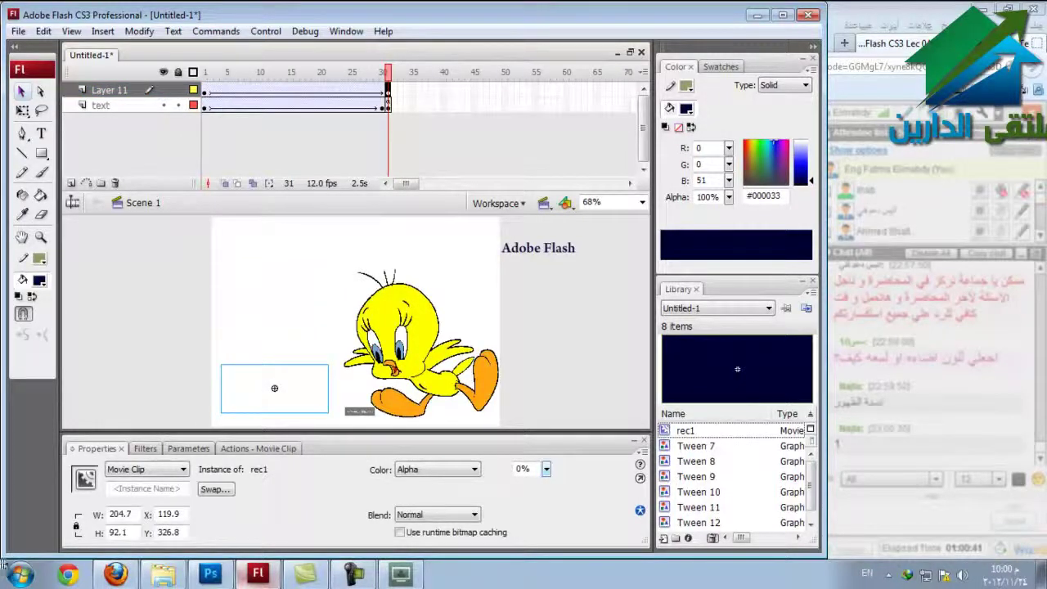
# Move the rec1 instance at frame 1 to the stage's upper right, at about X 448.9, Y 117.7.
pyautogui.click(388, 90)
pyautogui.click(204, 90)
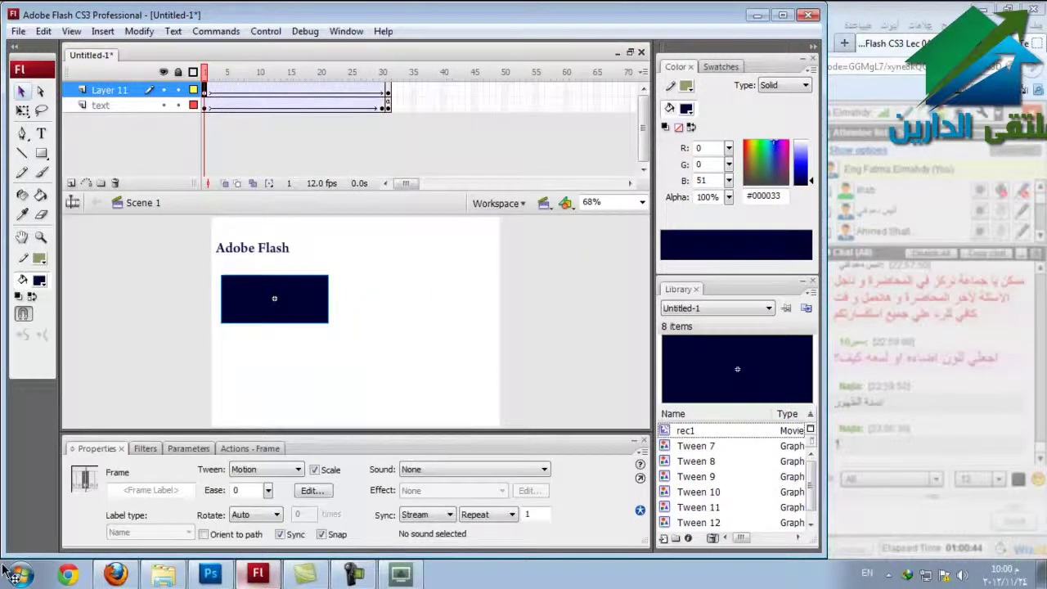
pyautogui.moveTo(275, 299); pyautogui.dragTo(447, 279)
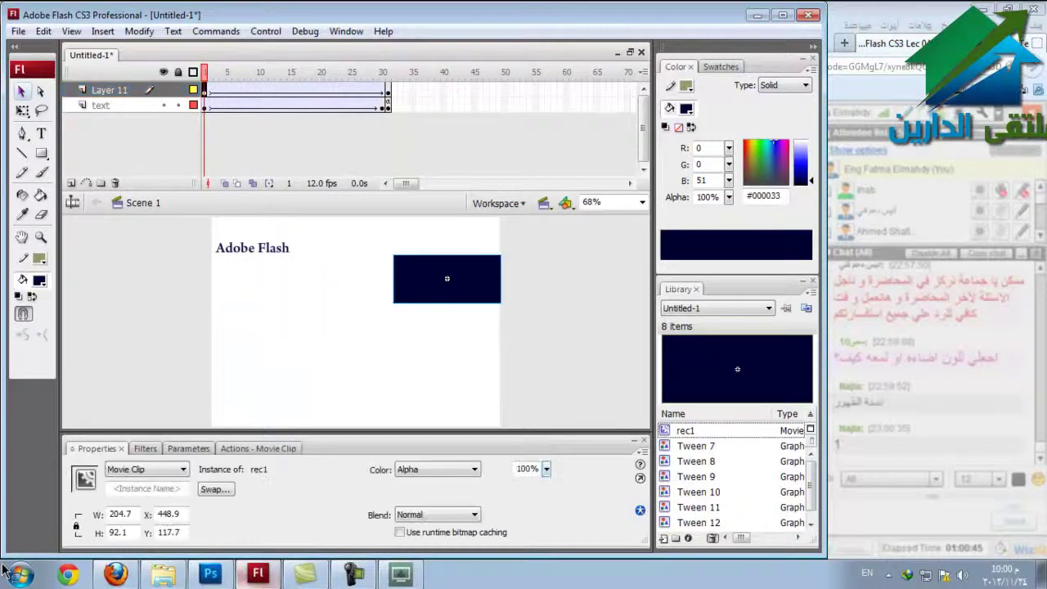
# Shift the rec1 instance at frame 31 left to about X 103.8 and test the movie.
pyautogui.click(387, 90)
pyautogui.moveTo(274, 388); pyautogui.dragTo(266, 387)
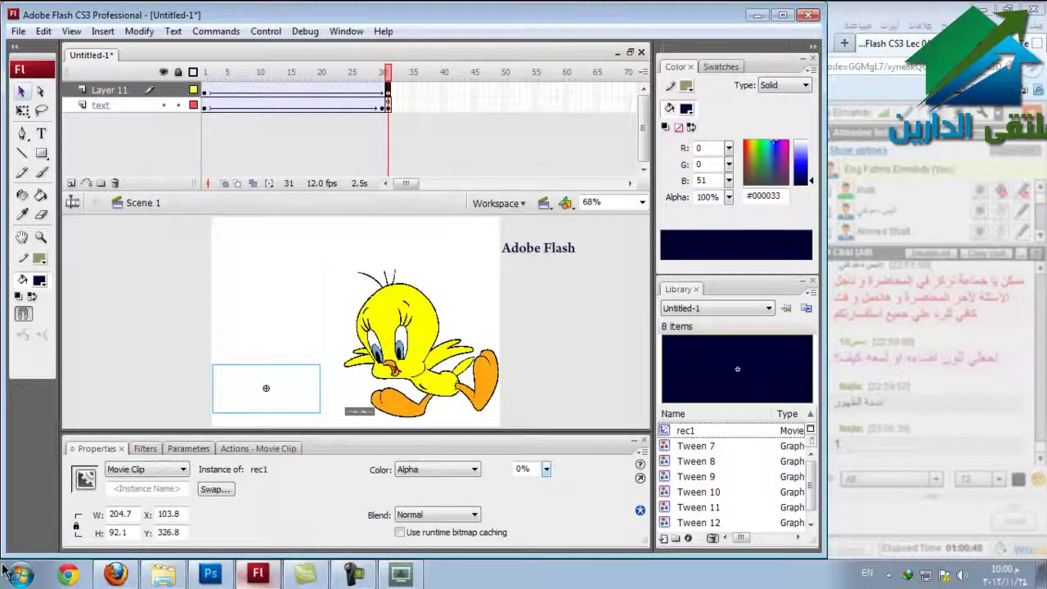
pyautogui.hotkey('ctrl', 'Return')
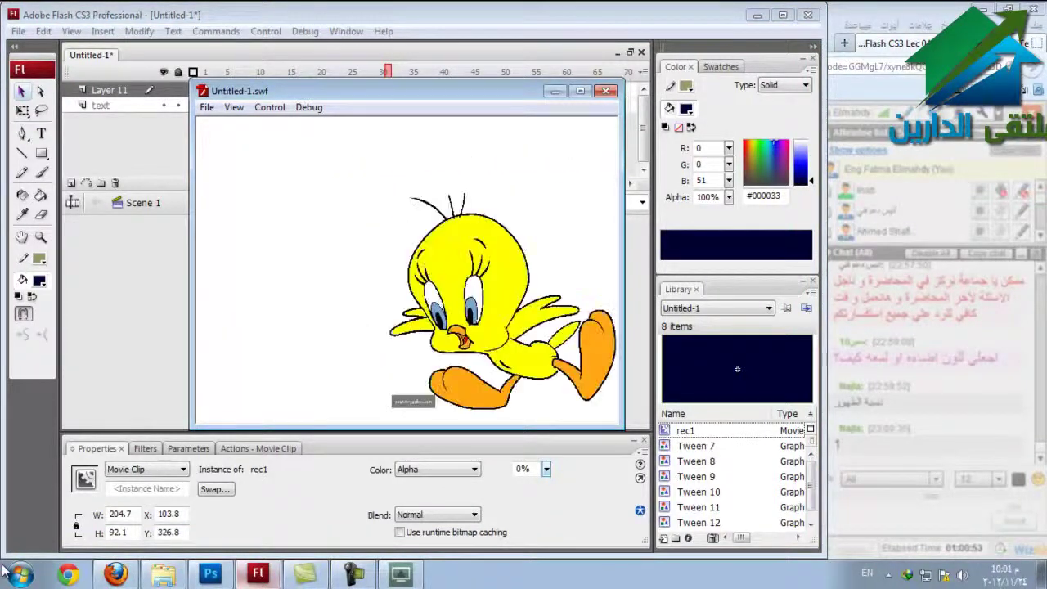
pyautogui.hotkey('ctrl', 'w')
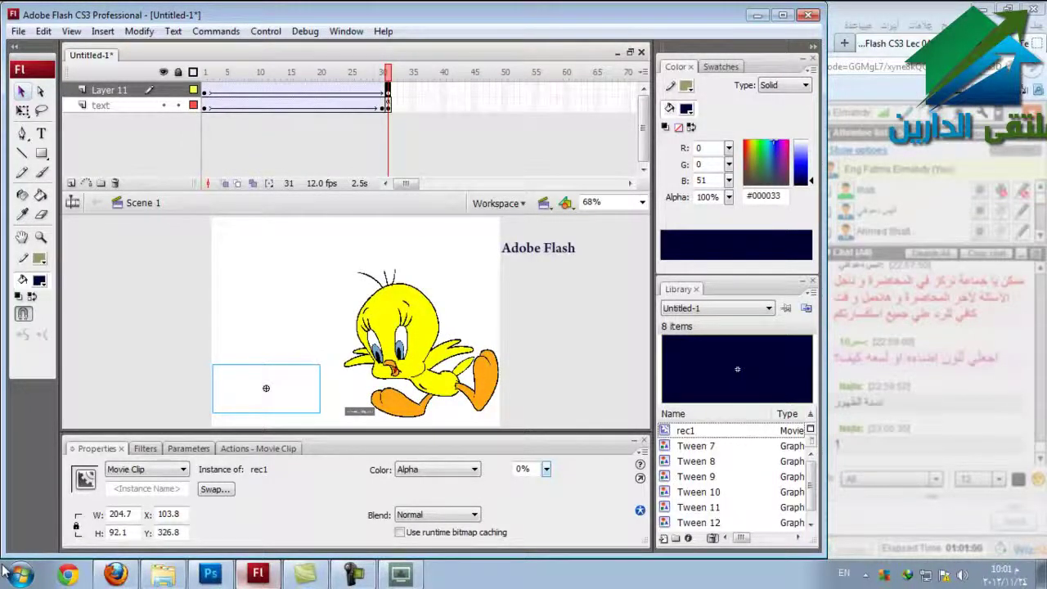
# Delete Layer 11 from the timeline, leaving the text layer with nothing selected.
pyautogui.click(109, 89)
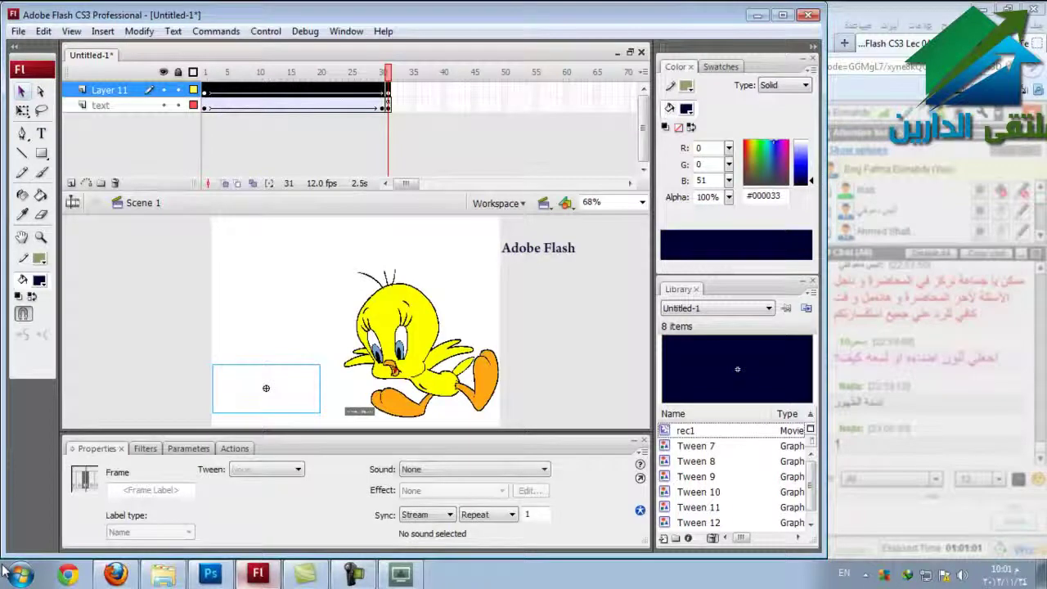
pyautogui.click(115, 183)
pyautogui.click(101, 89)
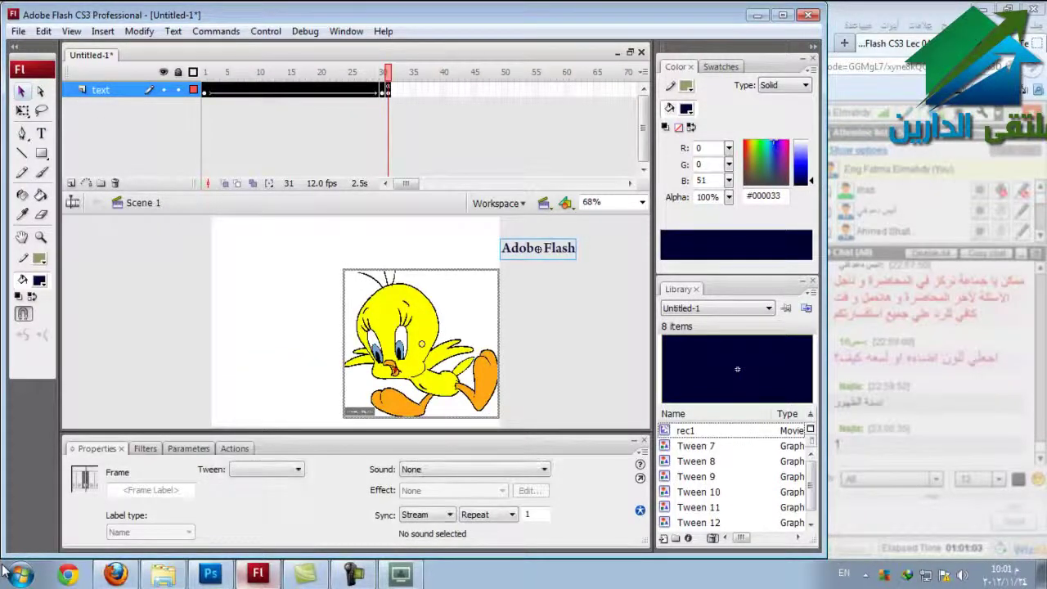
pyautogui.hotkey('ctrl', 'shift', 'a')
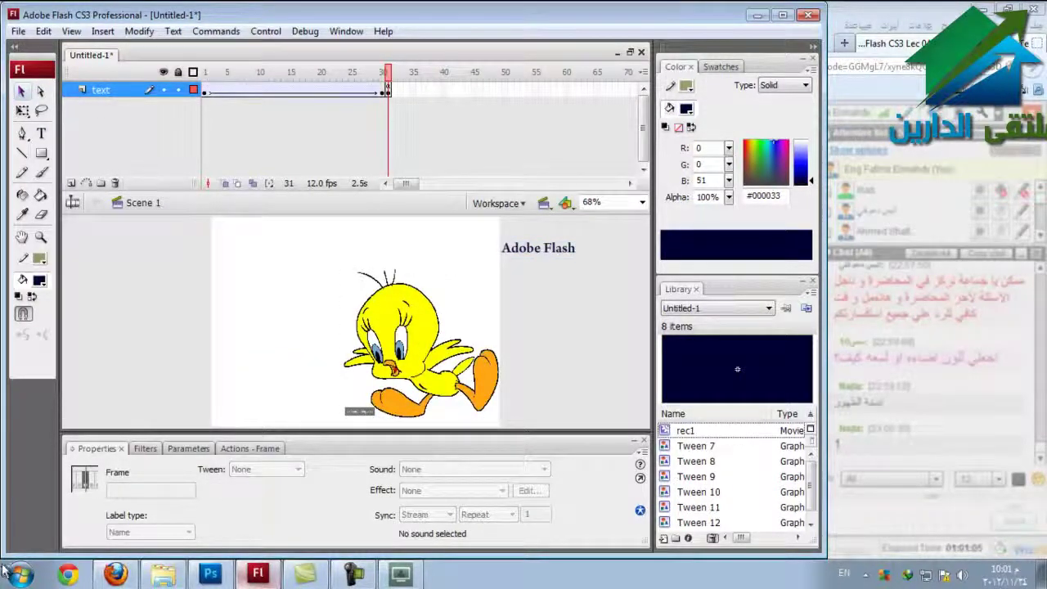
# Clear the text layer by removing its motion tween and extra frames and deleting the Adobe Flash text in frame 1.
pyautogui.rightClick(210, 90)
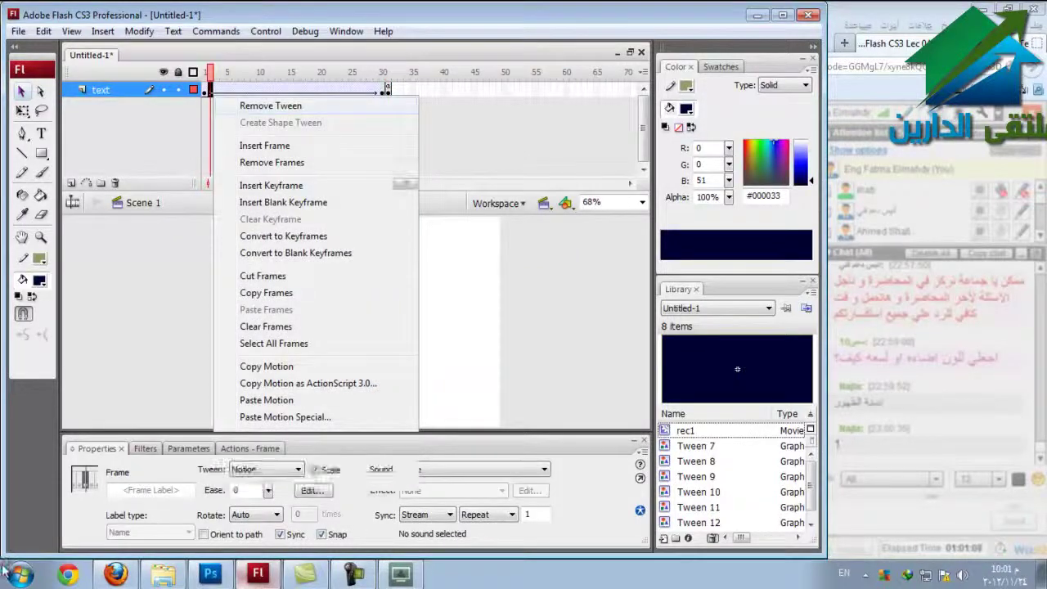
pyautogui.click(263, 105)
pyautogui.moveTo(222, 90); pyautogui.dragTo(216, 89)
pyautogui.moveTo(388, 90); pyautogui.dragTo(211, 90)
pyautogui.rightClick(212, 89)
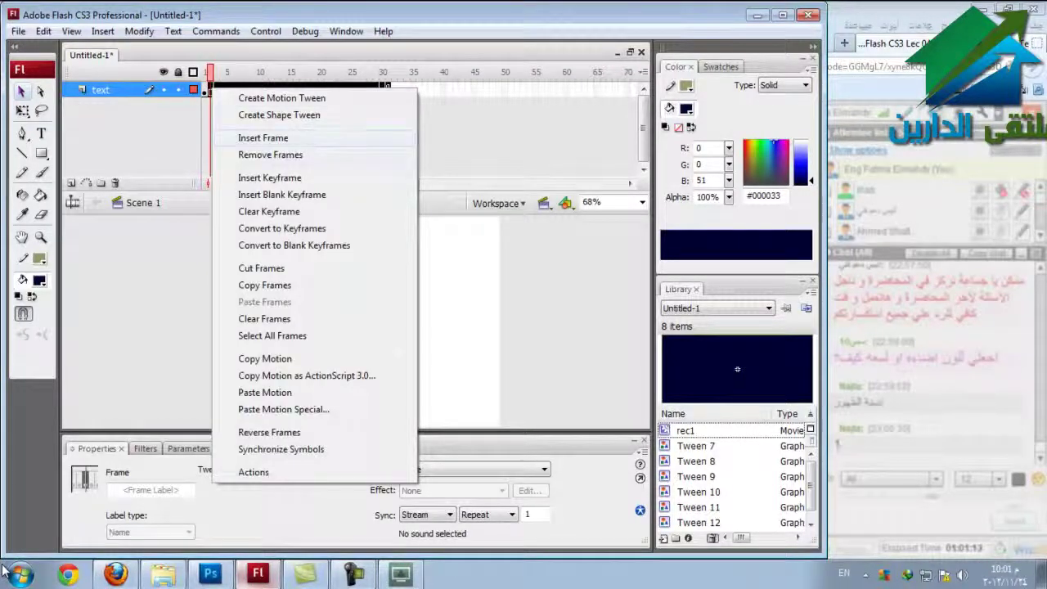
pyautogui.click(270, 155)
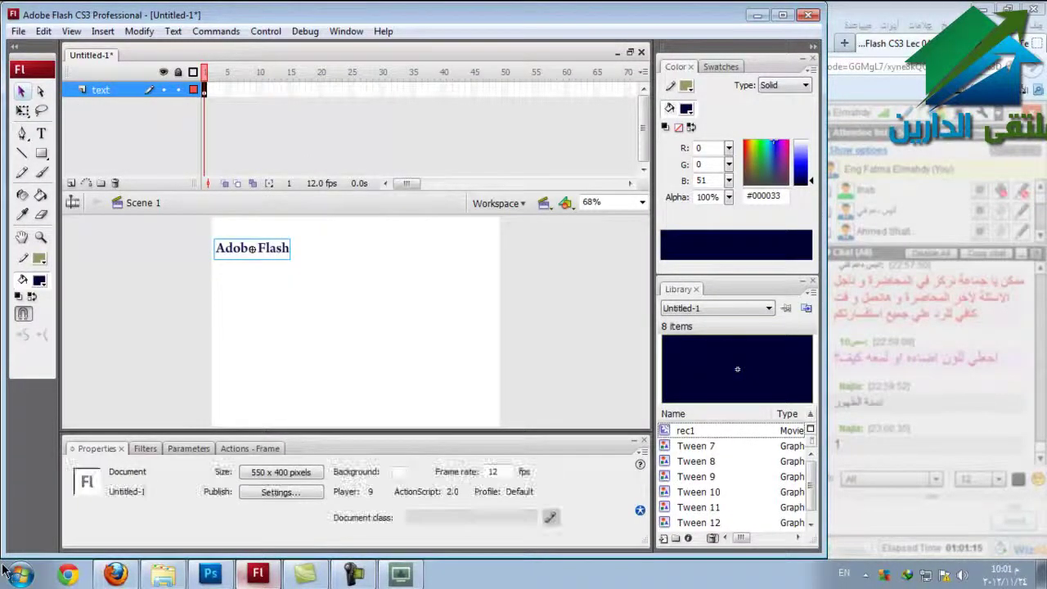
pyautogui.click(252, 249)
pyautogui.press('Delete')
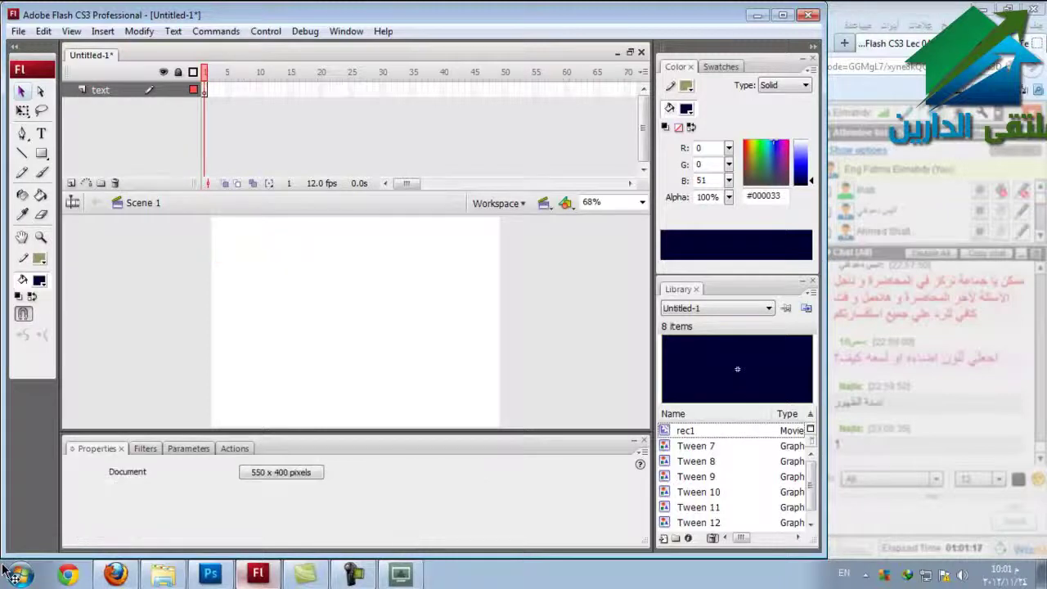
# Add the static text "Flash" near the stage's upper-left corner and set its font size to 65.
pyautogui.press('b')
pyautogui.press('p')
pyautogui.press('t')
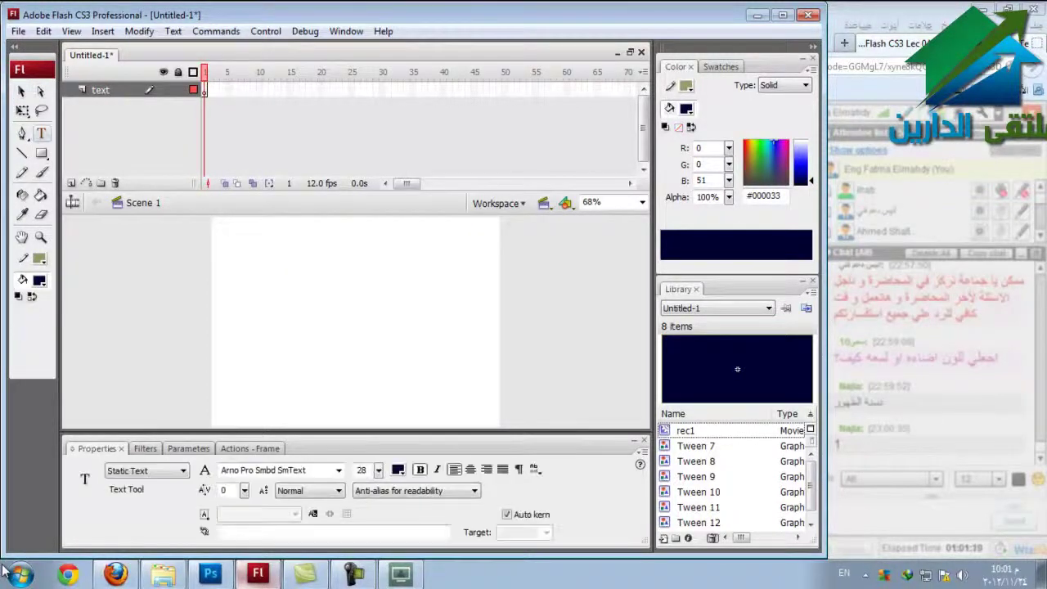
pyautogui.click(226, 238)
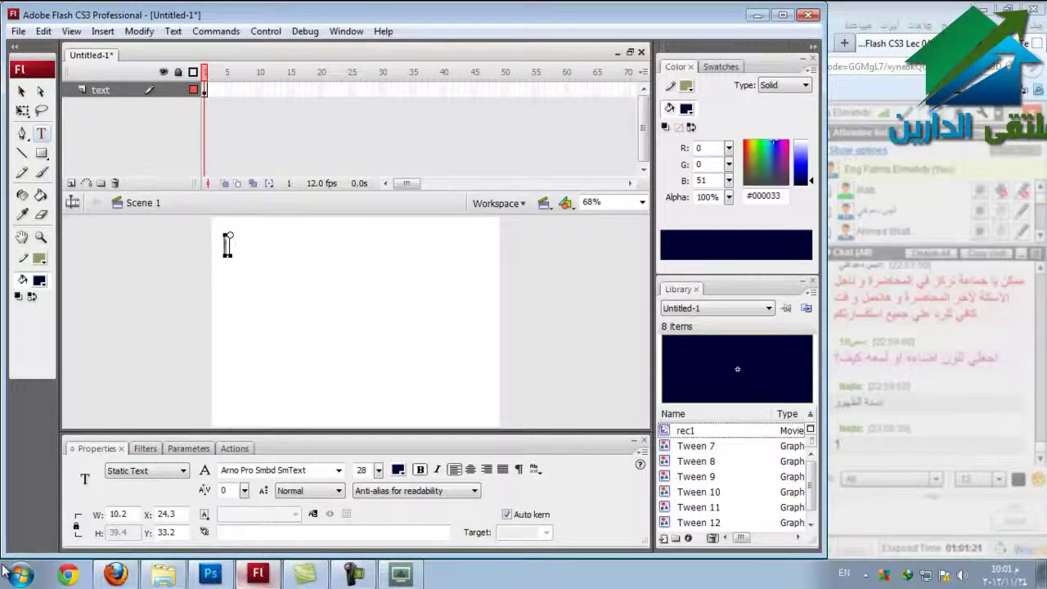
pyautogui.write('Fl')
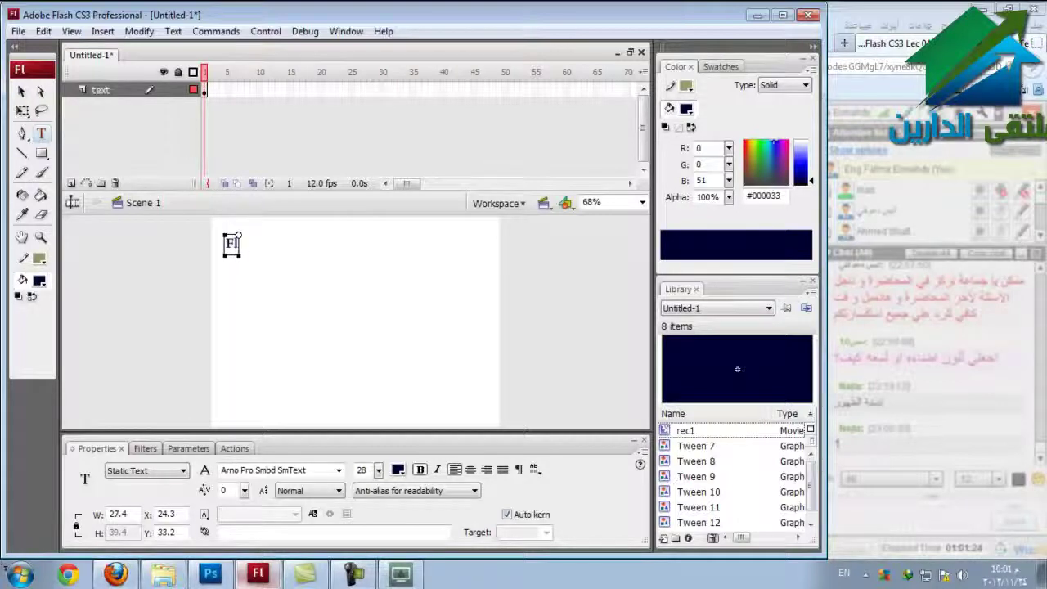
pyautogui.write('ash')
pyautogui.press('Escape')
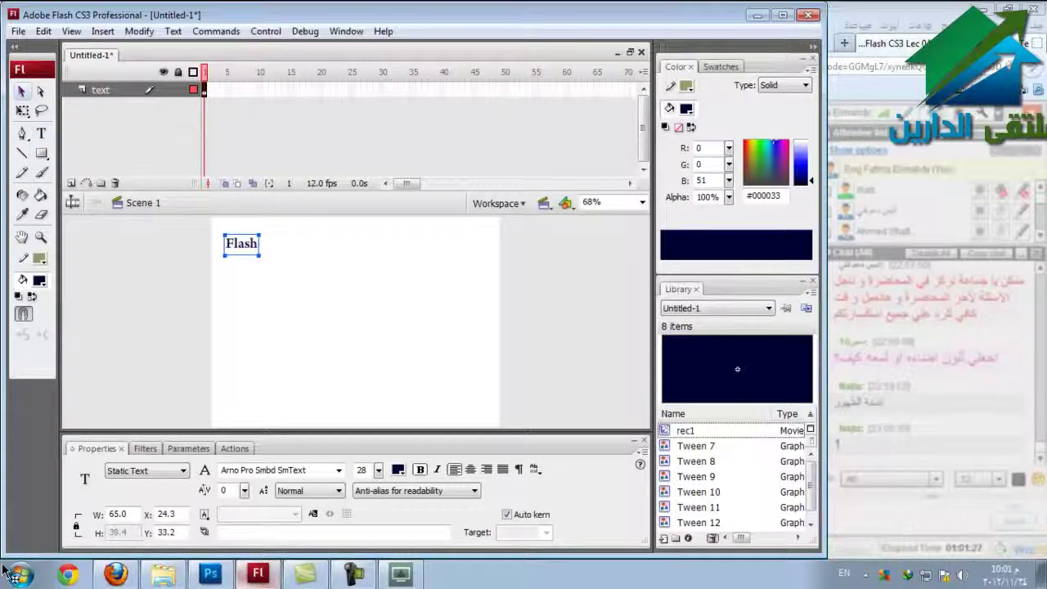
pyautogui.moveTo(378, 470); pyautogui.dragTo(378, 453)
# Convert the Flash text to a movie clip symbol, keeping the default name Symbol 1.
pyautogui.rightClick(264, 255)
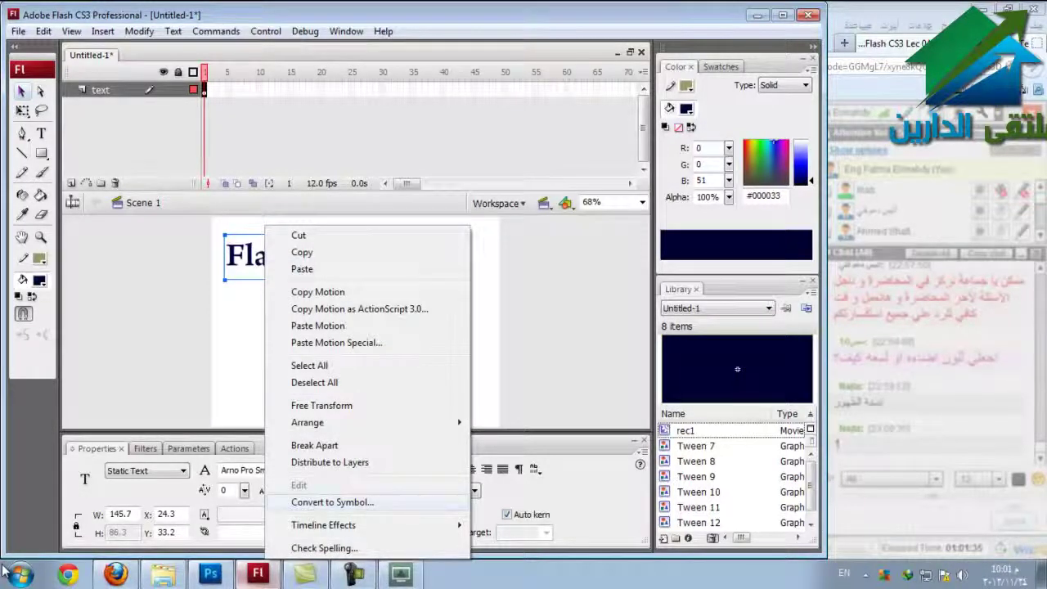
pyautogui.press('Return')
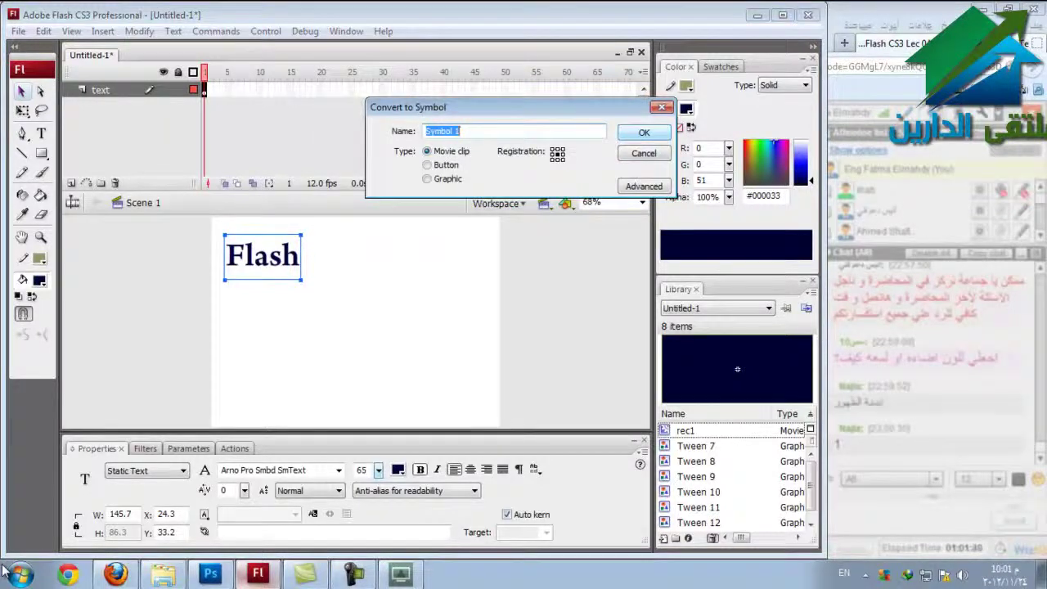
pyautogui.press('Return')
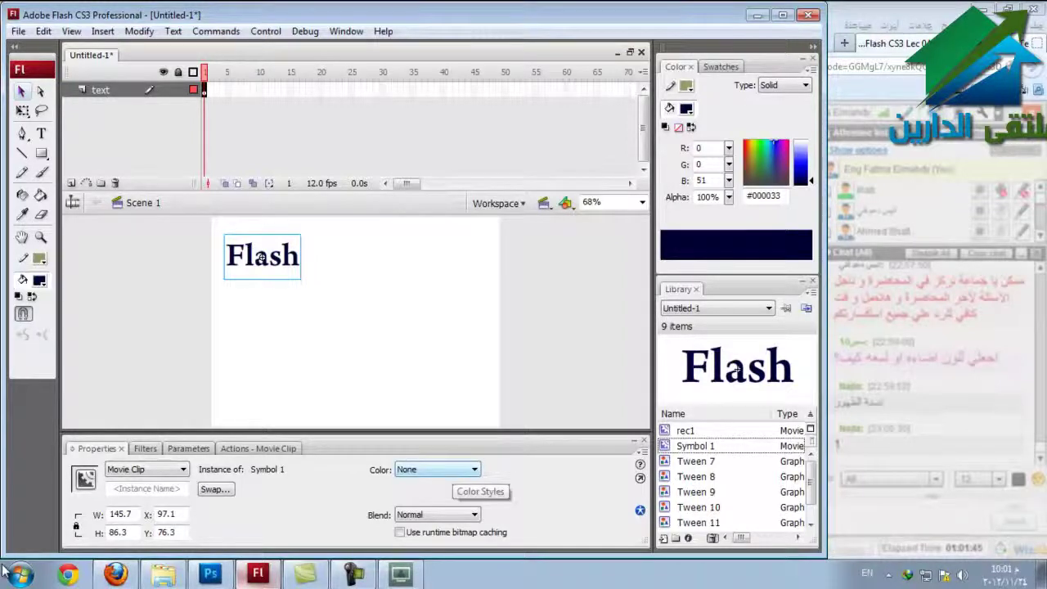
# Set the Flash clip's alpha to 0% and move it just outside the stage's upper-left edge, at about X -75, Y 41.
pyautogui.click(438, 469)
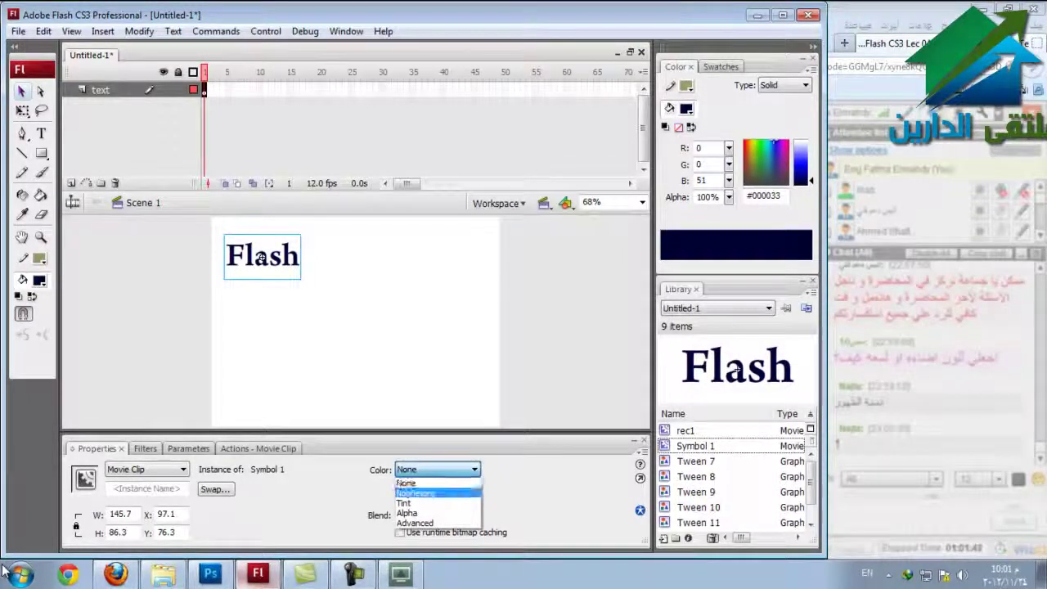
pyautogui.click(417, 517)
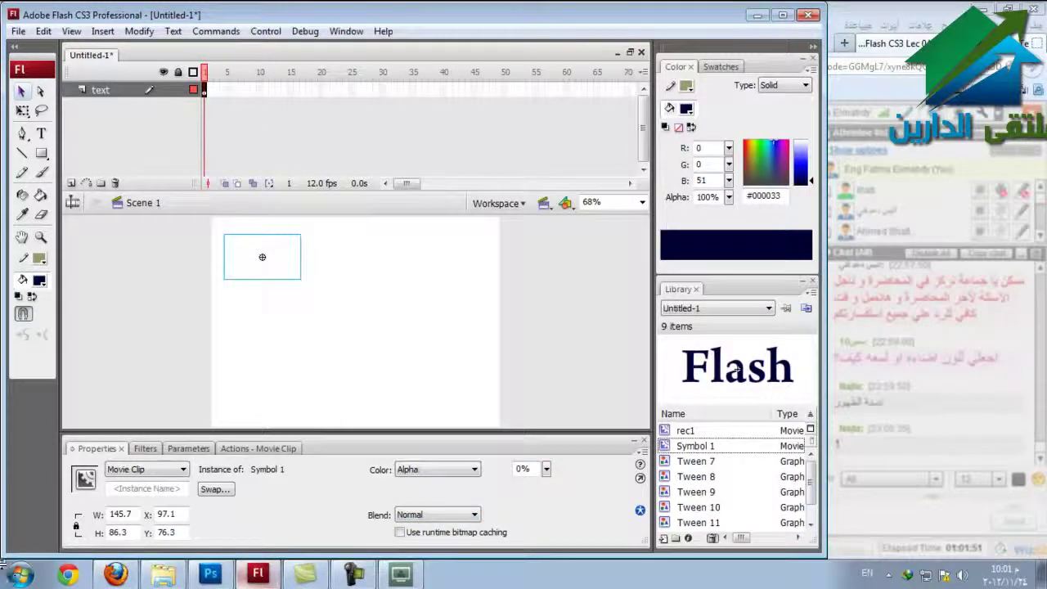
pyautogui.moveTo(262, 257); pyautogui.dragTo(172, 238)
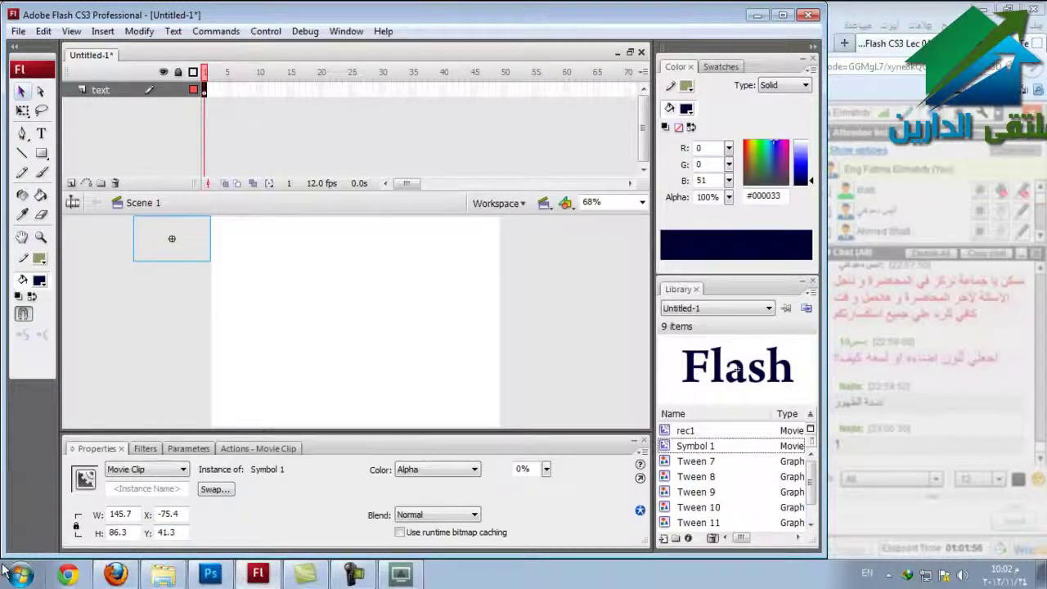
# At a new keyframe on frame 40, move the Flash clip horizontally to the stage's upper-right corner and set its alpha to 100%.
pyautogui.click(413, 89)
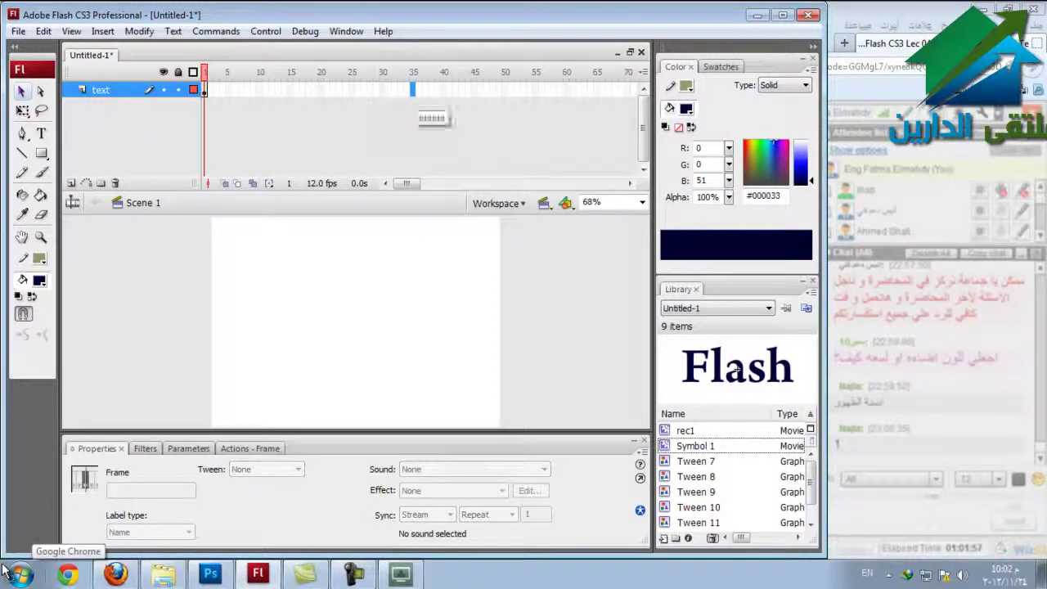
pyautogui.click(443, 89)
pyautogui.rightClick(443, 90)
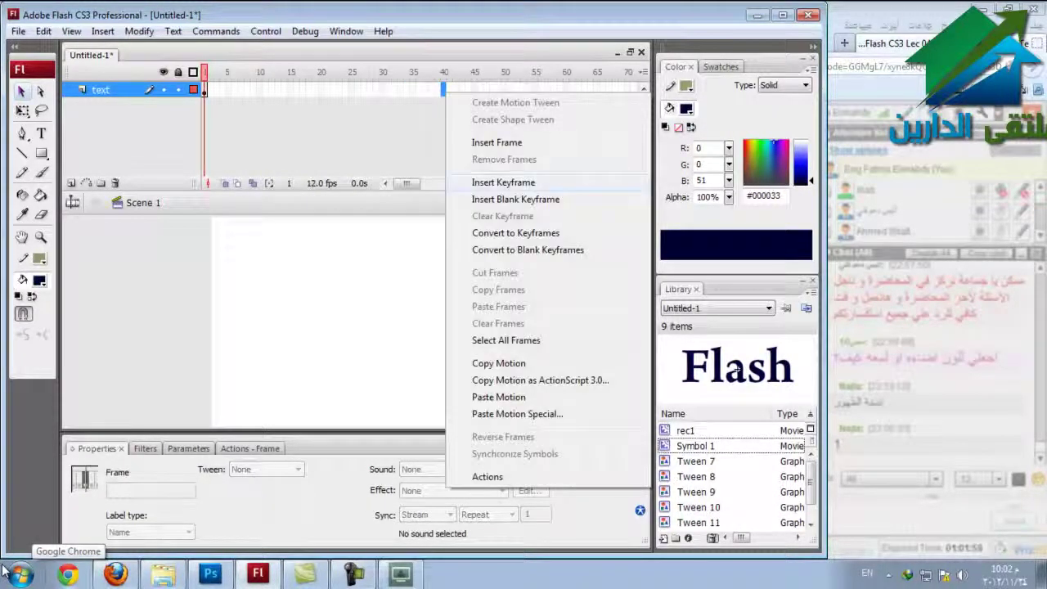
pyautogui.click(503, 182)
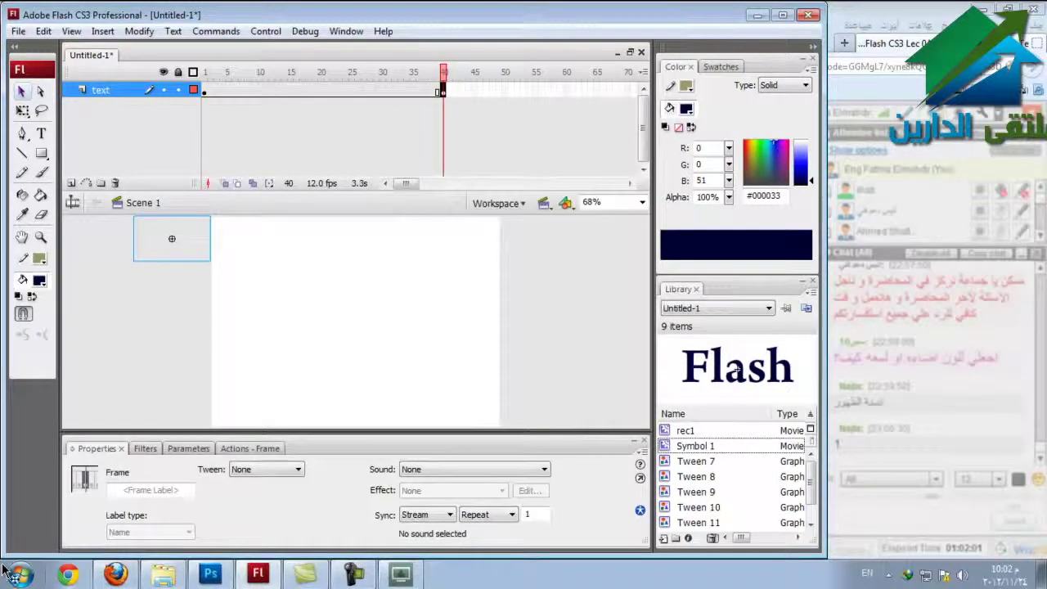
pyautogui.moveTo(171, 238); pyautogui.dragTo(462, 238)
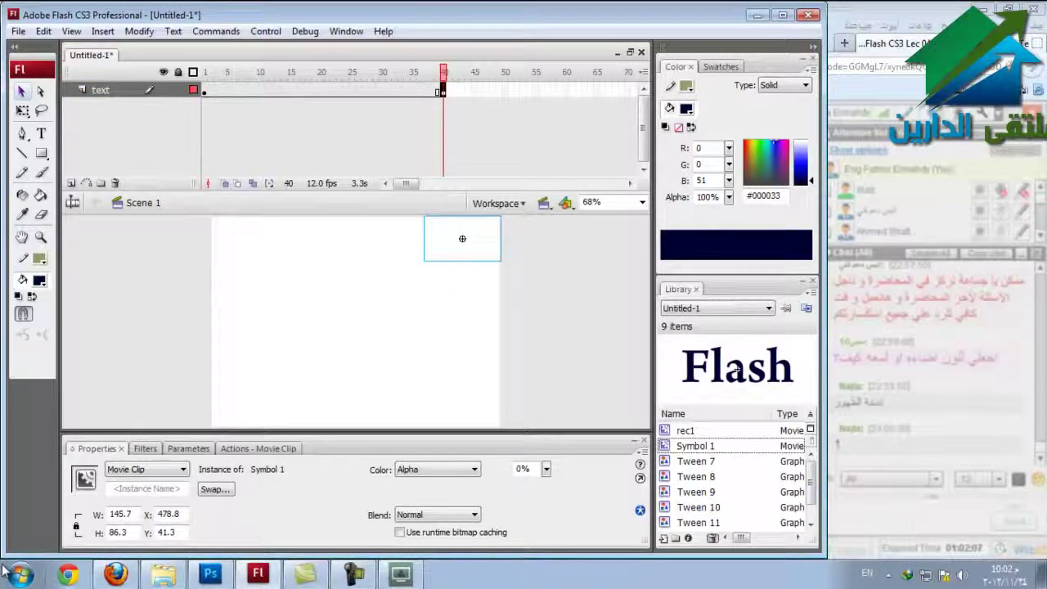
pyautogui.moveTo(545, 468); pyautogui.dragTo(545, 389)
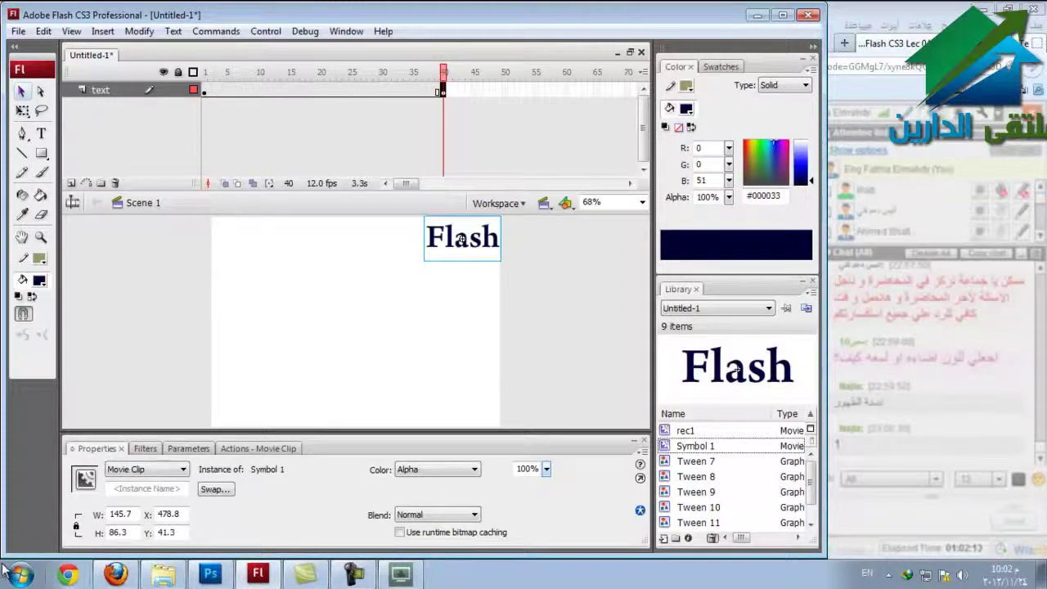
# Create a motion tween between the text layer's keyframes at frames 1 and 40 and clear the selection.
pyautogui.rightClick(311, 90)
pyautogui.click(343, 102)
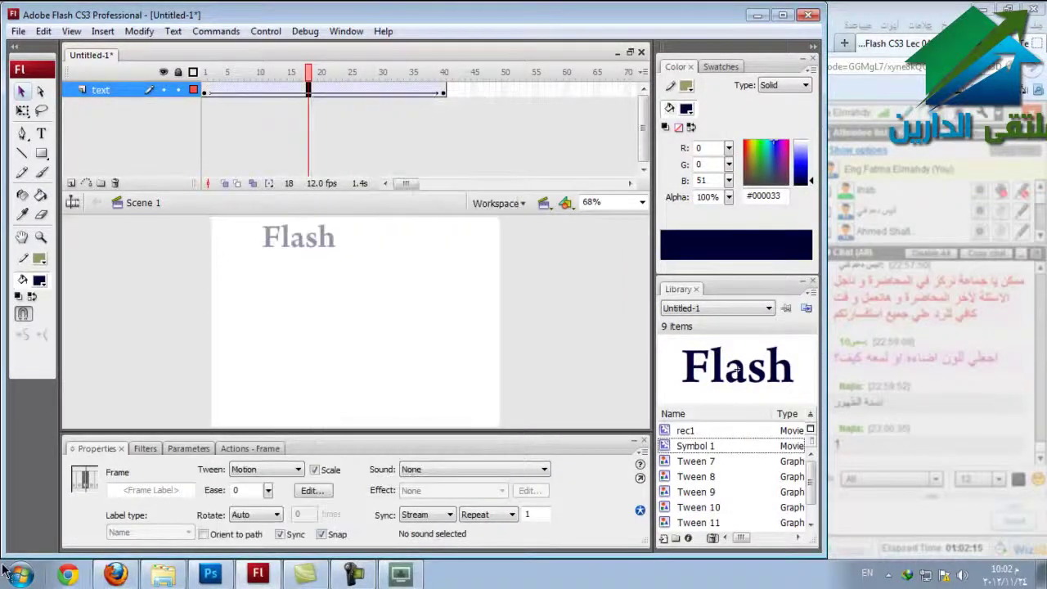
pyautogui.hotkey('ctrl', 'shift', 'a')
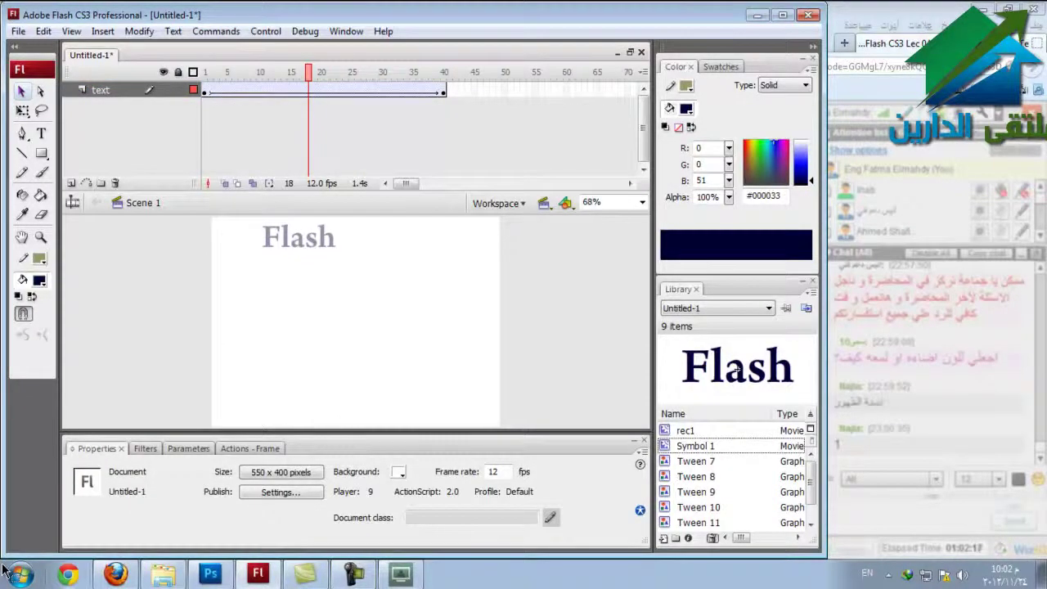
# Test the movie to preview the Flash text's fade-in motion and close the preview.
pyautogui.hotkey('ctrl', 'Return')
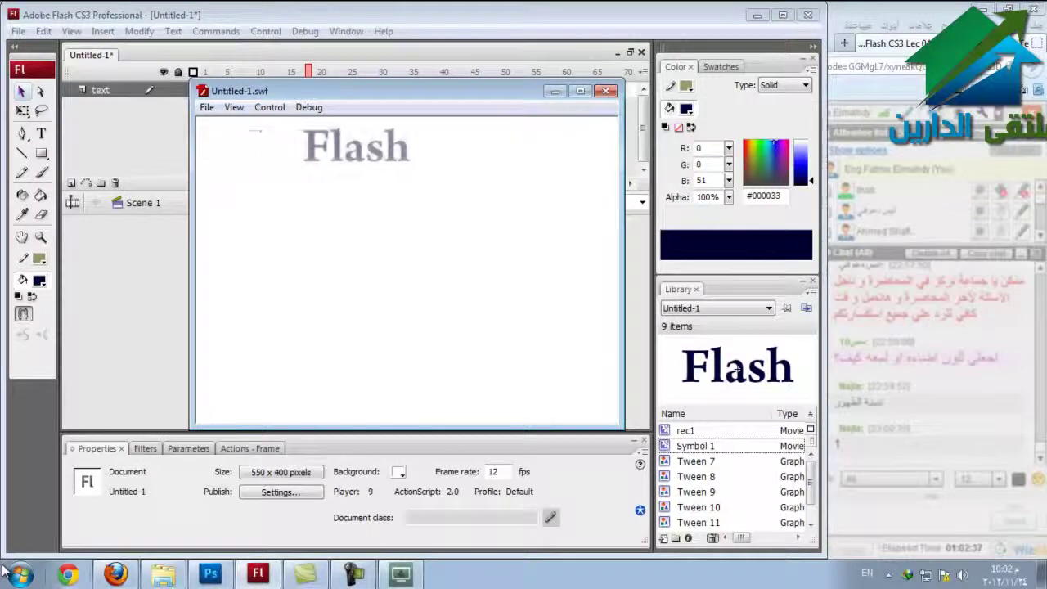
pyautogui.hotkey('ctrl', 'w')
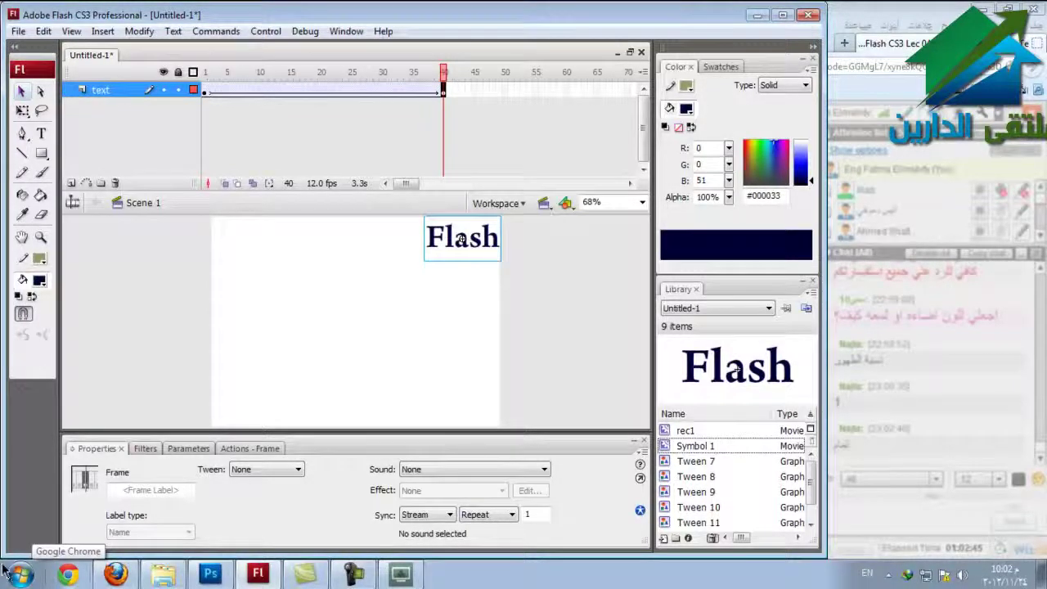
pyautogui.hotkey('ctrl', 'Return')
# Copy the Flash clip from frame 40 and add a new layer above the text layer.
pyautogui.click(461, 238)
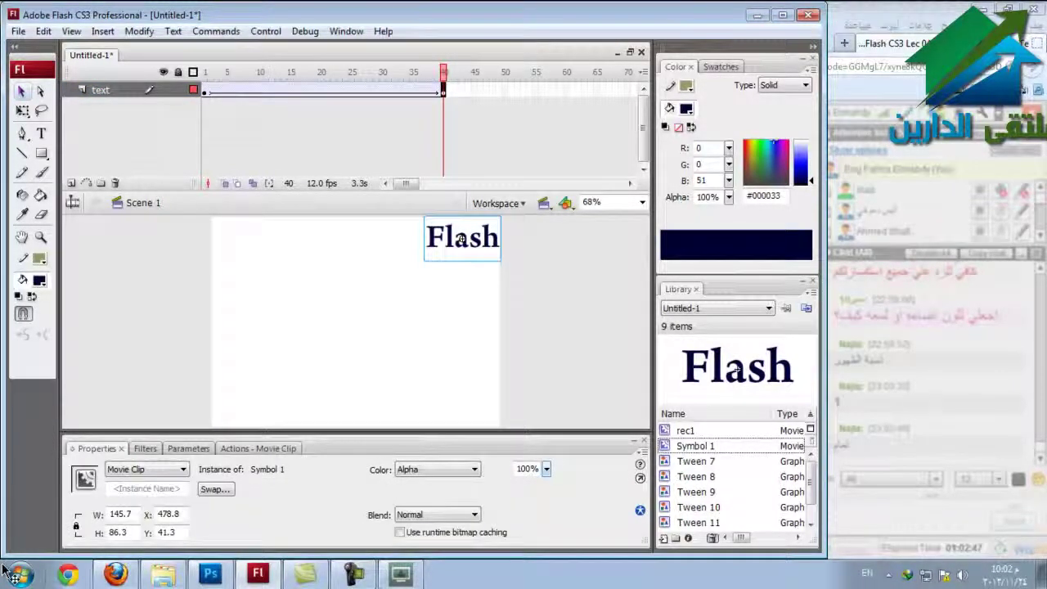
pyautogui.rightClick(461, 238)
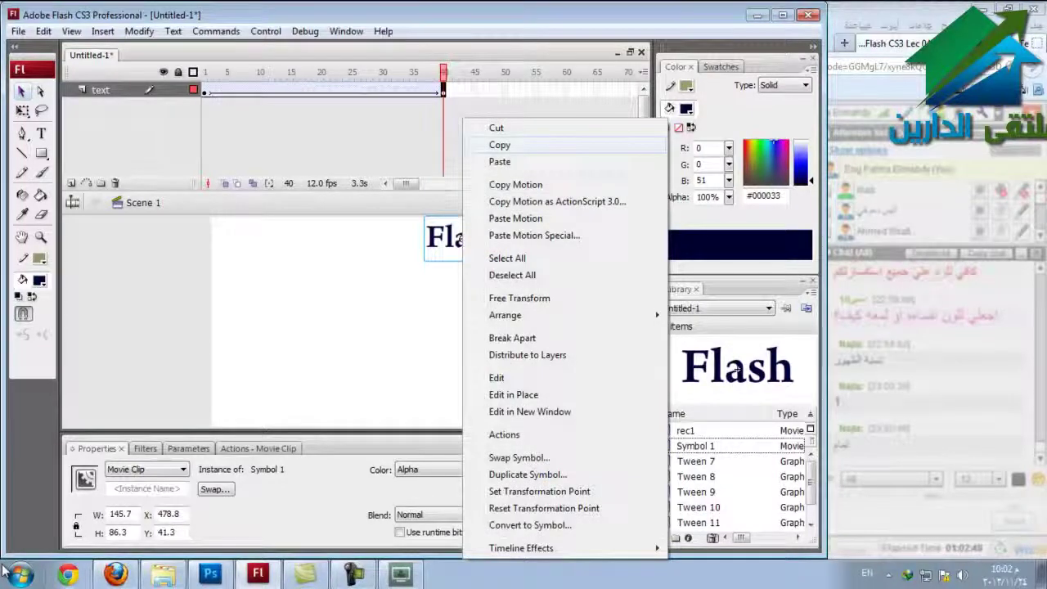
pyautogui.click(500, 145)
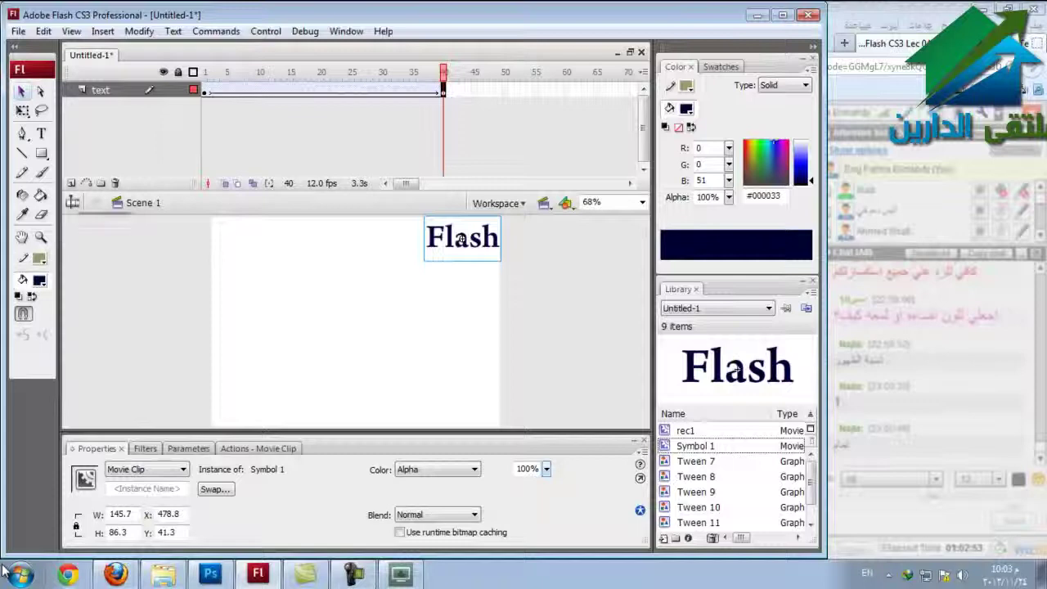
pyautogui.click(72, 184)
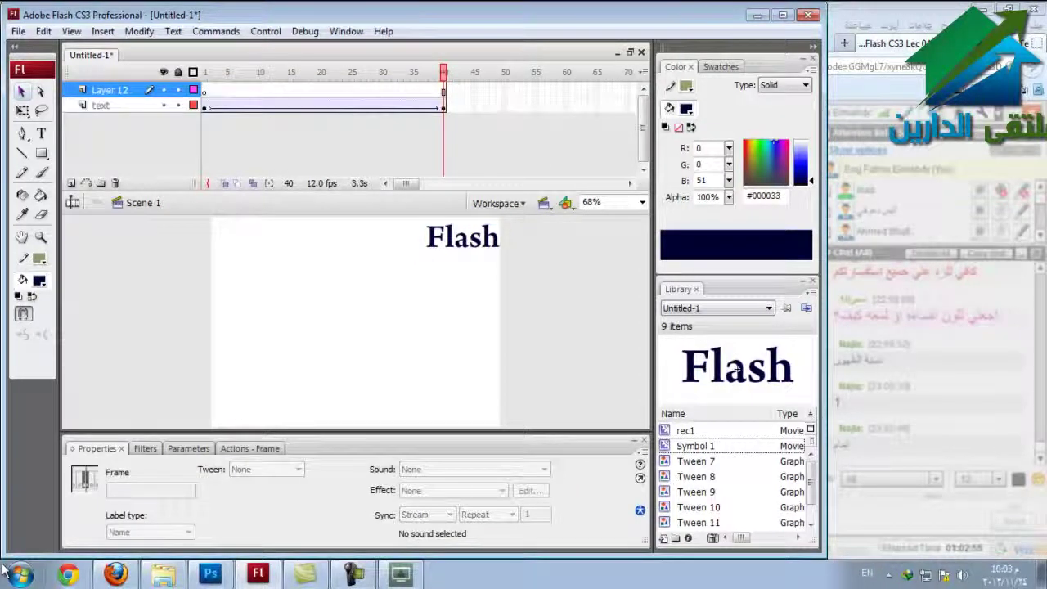
pyautogui.click(204, 90)
pyautogui.rightClick(153, 284)
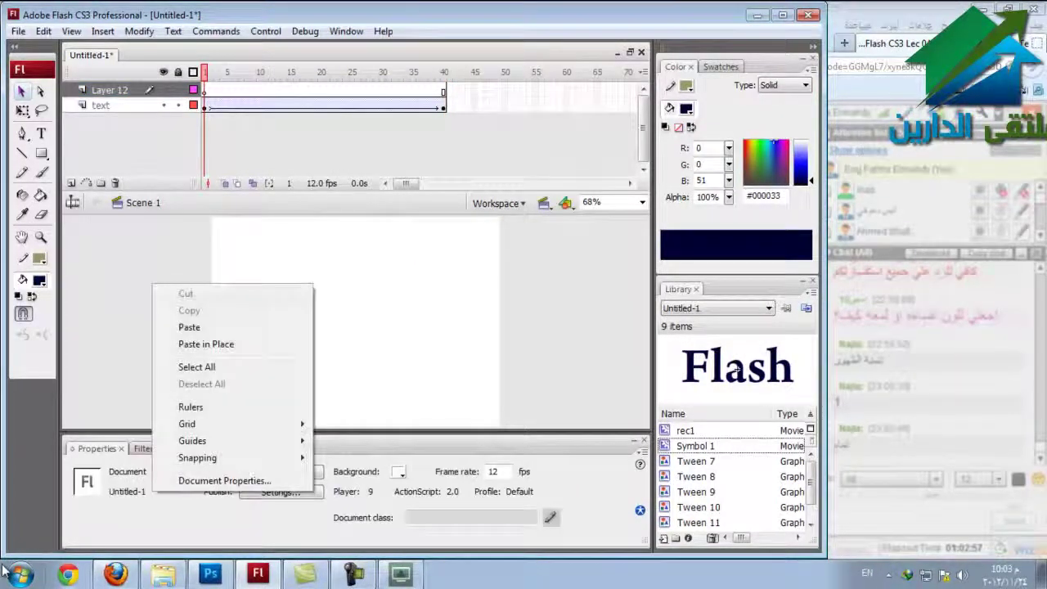
pyautogui.click(189, 326)
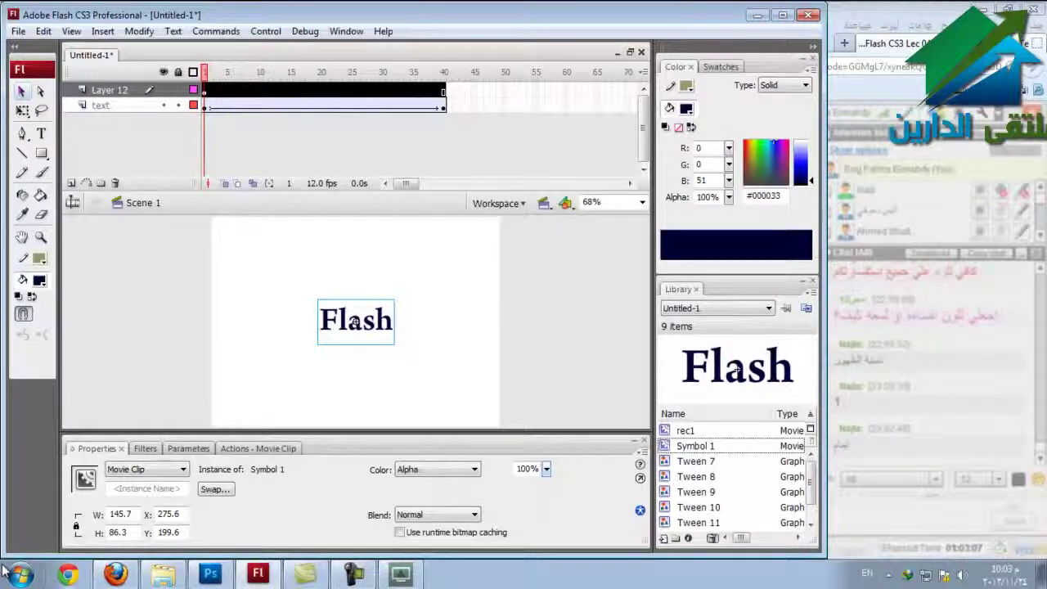
pyautogui.press('Delete')
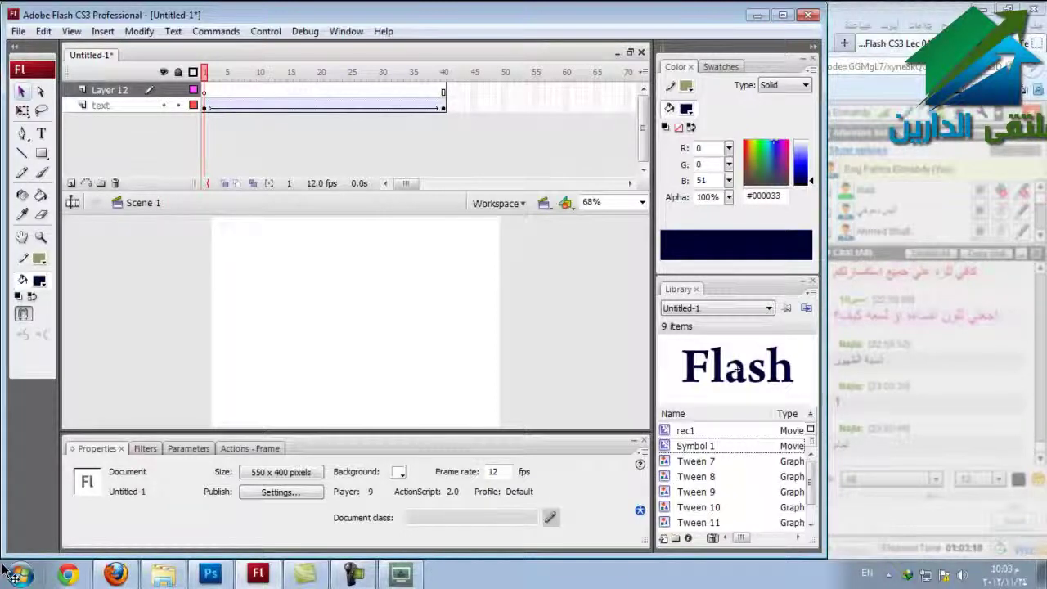
pyautogui.rightClick(189, 239)
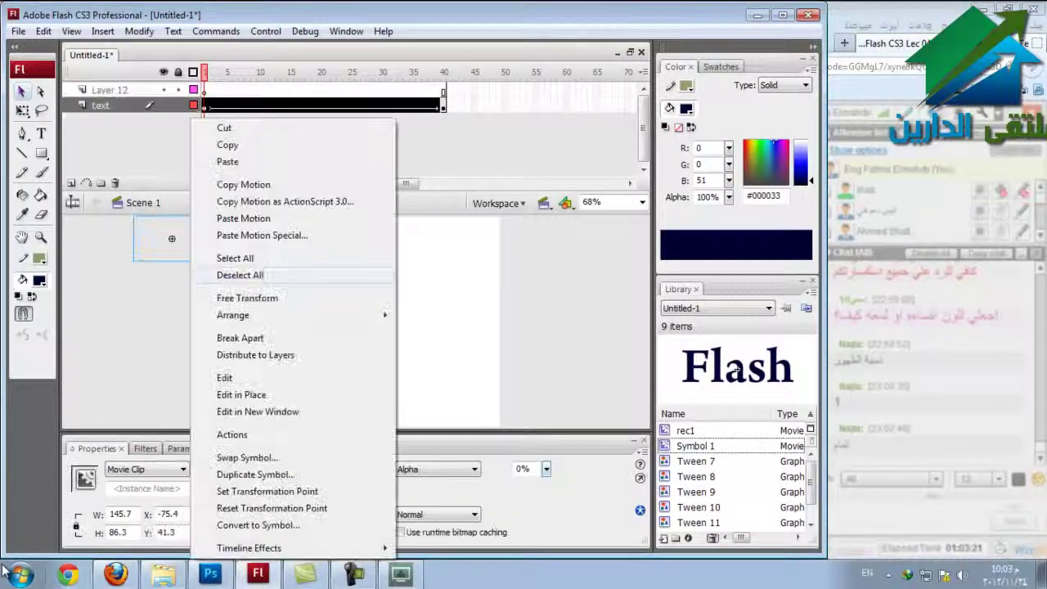
pyautogui.click(240, 275)
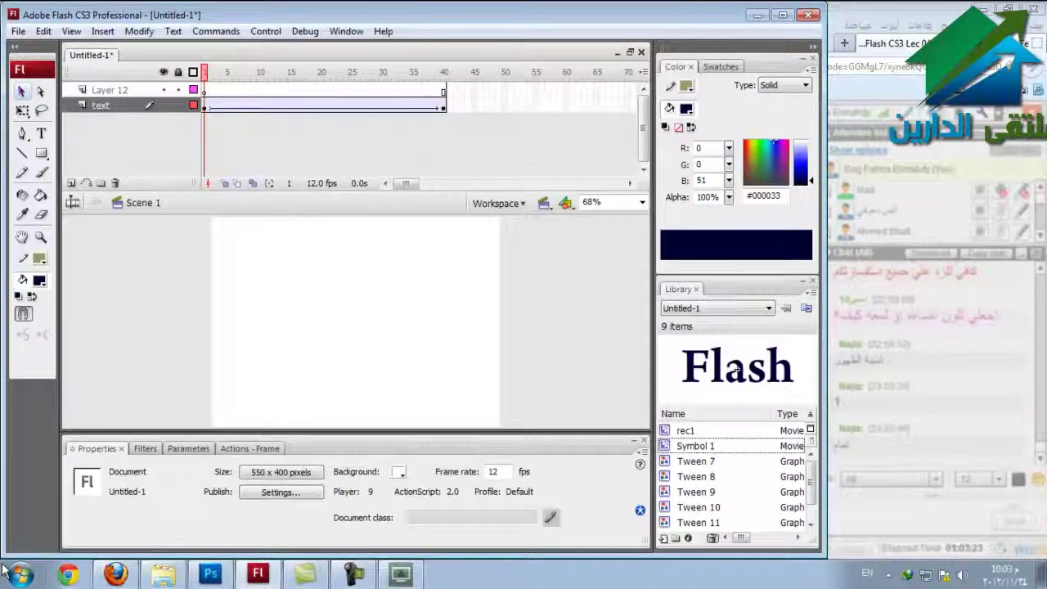
# Paste the copied Flash clip in place on frame 1 of Layer 12.
pyautogui.click(205, 89)
pyautogui.rightClick(170, 296)
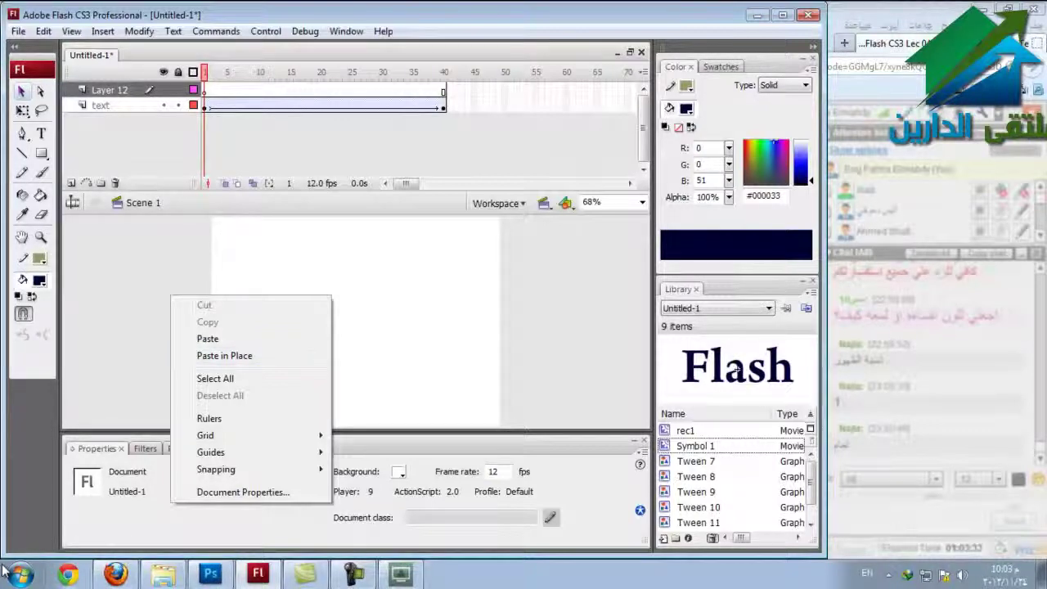
pyautogui.click(224, 354)
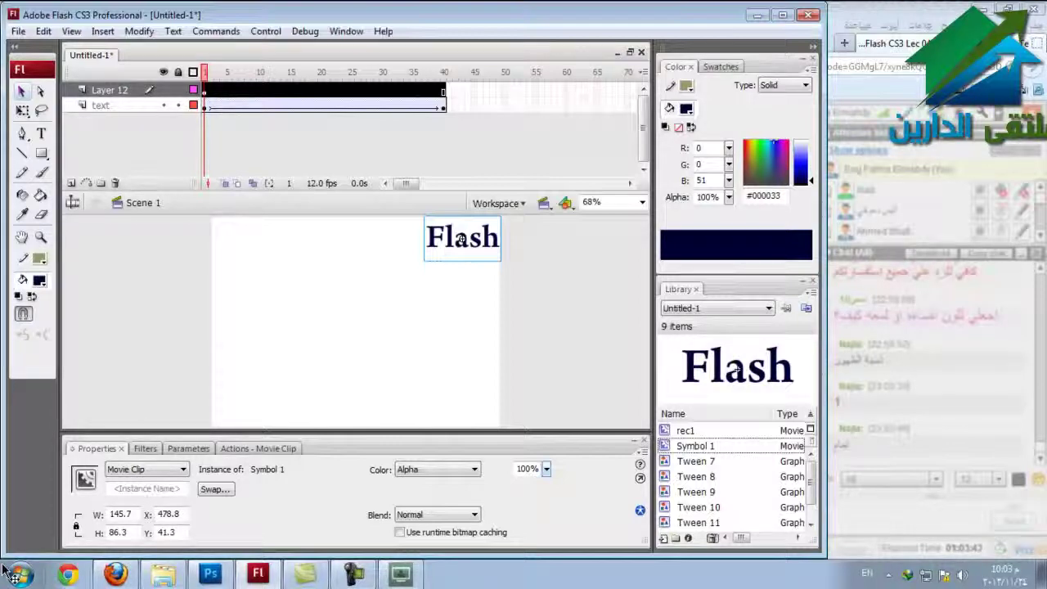
# Edit the pasted Flash clip's symbol to colour its text red (#FF0000) and return to the main scene.
pyautogui.doubleClick(461, 238)
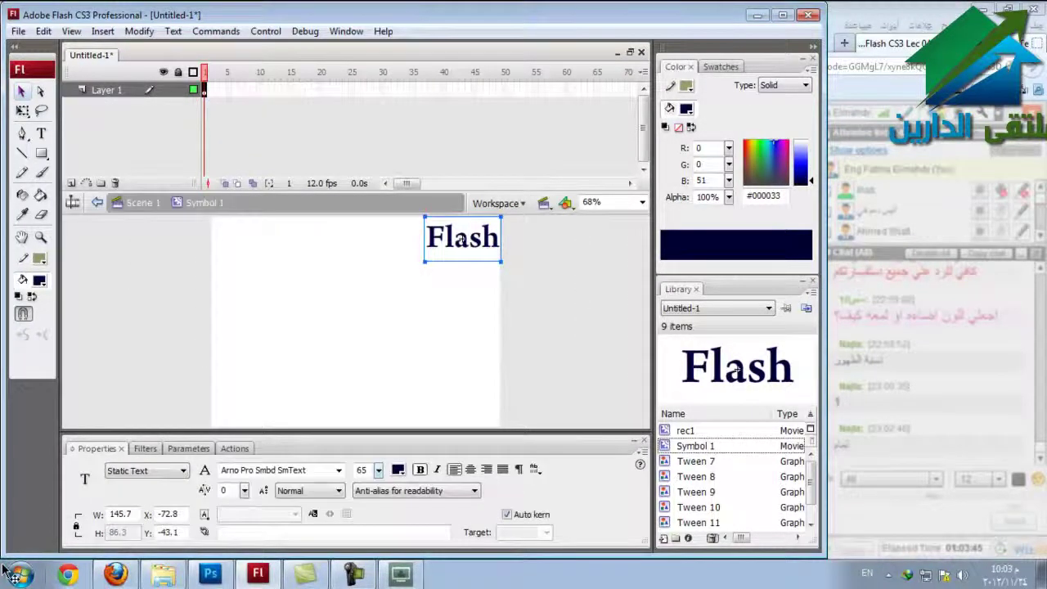
pyautogui.click(398, 469)
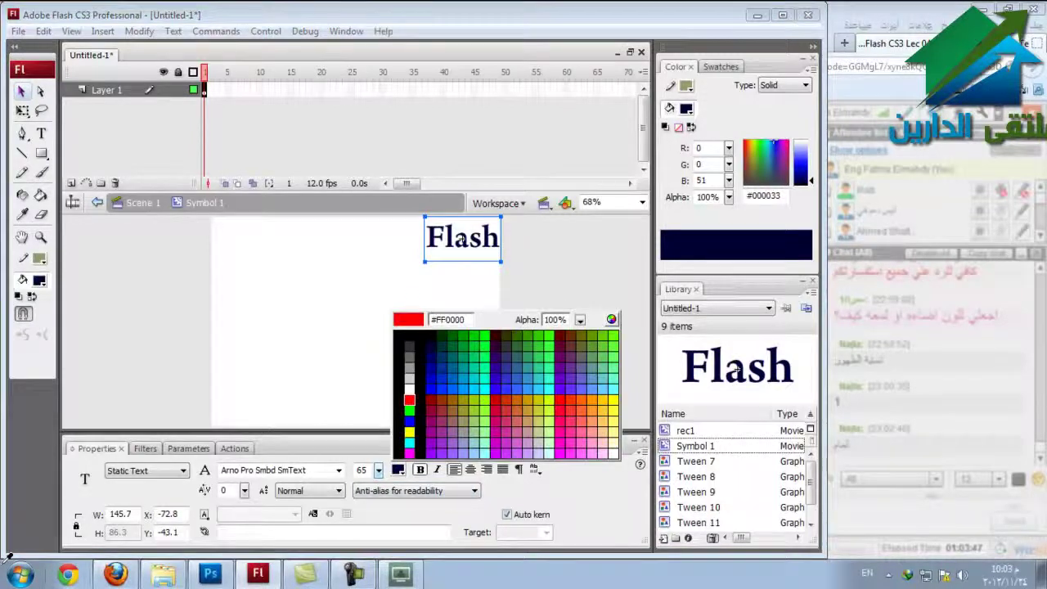
pyautogui.click(399, 400)
pyautogui.press('Escape')
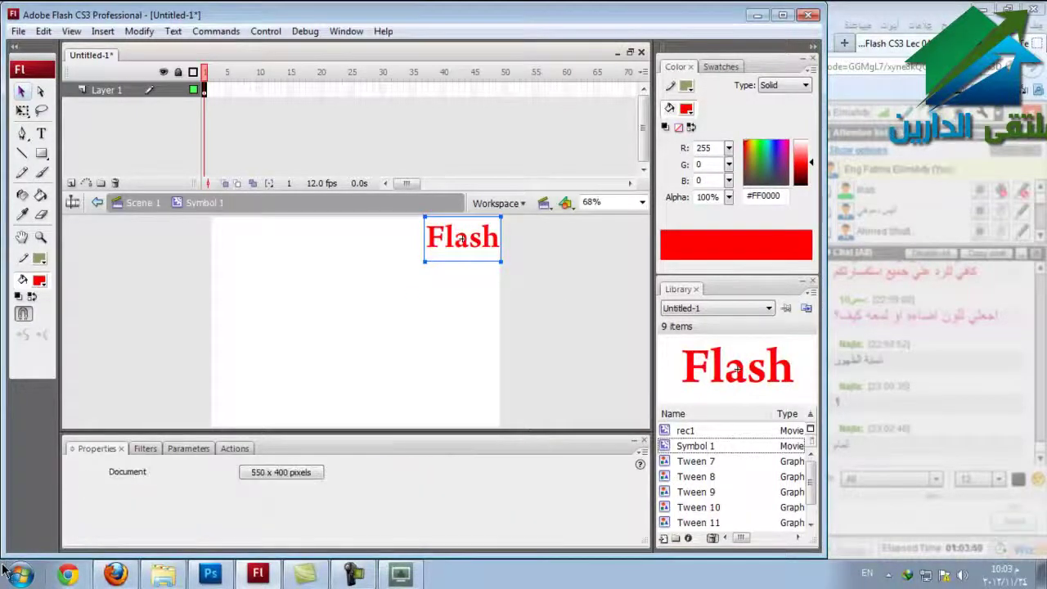
pyautogui.hotkey('ctrl', 'e')
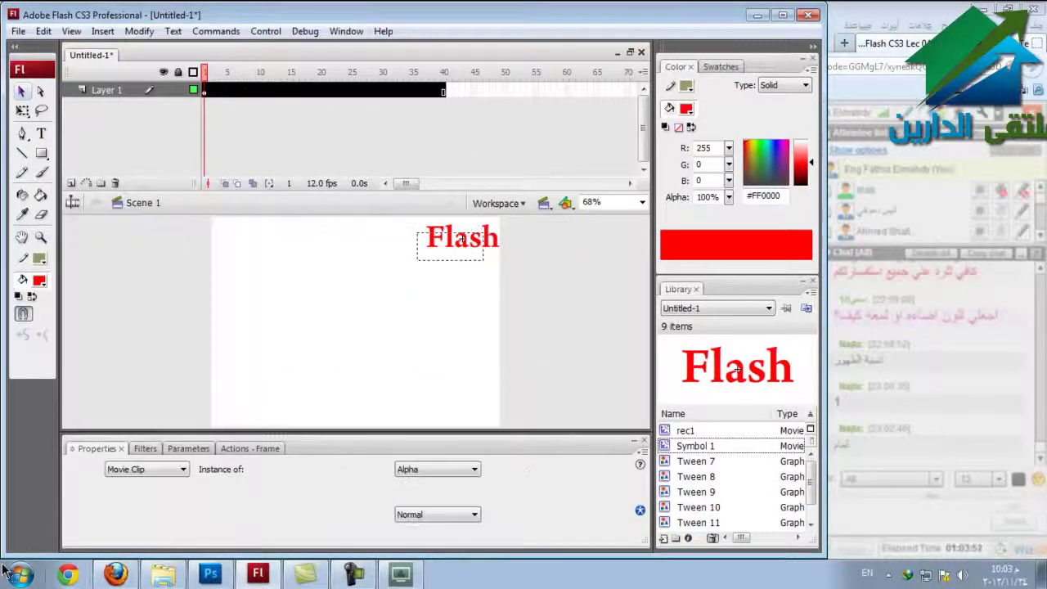
# Move the Flash clip on Layer 12's frame 1 straight down to about Y 127.5.
pyautogui.click(205, 106)
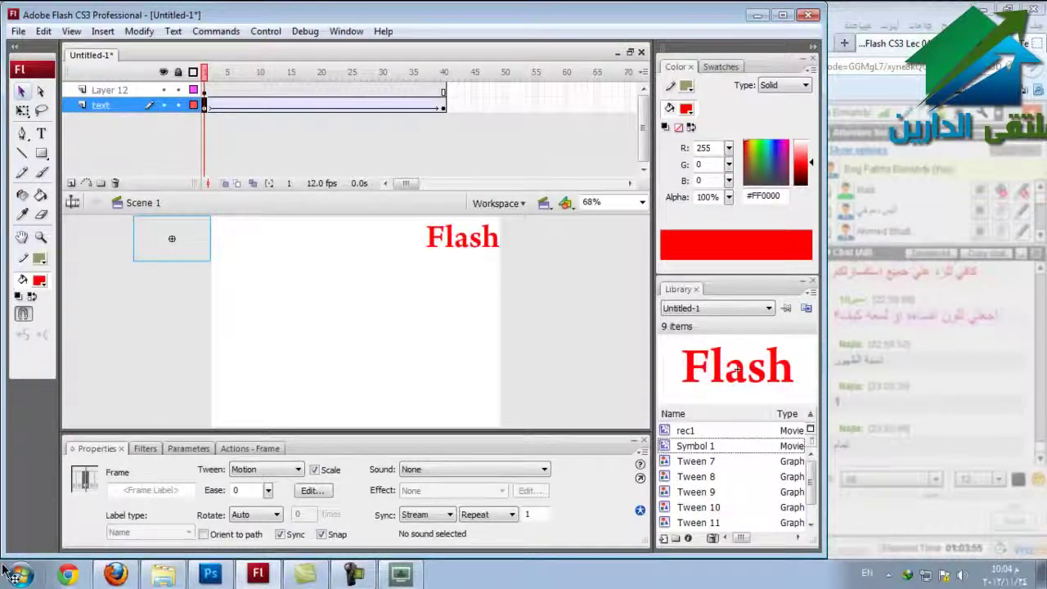
pyautogui.click(204, 90)
pyautogui.moveTo(461, 238); pyautogui.dragTo(461, 283)
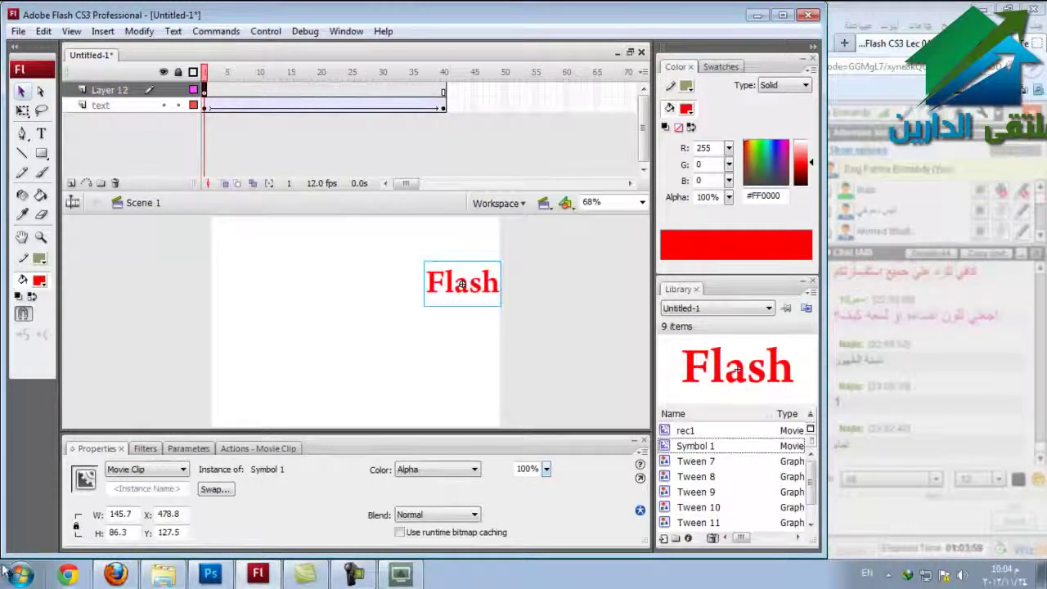
# Check both Flash clips at frame 40 and set the alpha of Layer 12's clip at frame 1 to 0%.
pyautogui.click(443, 106)
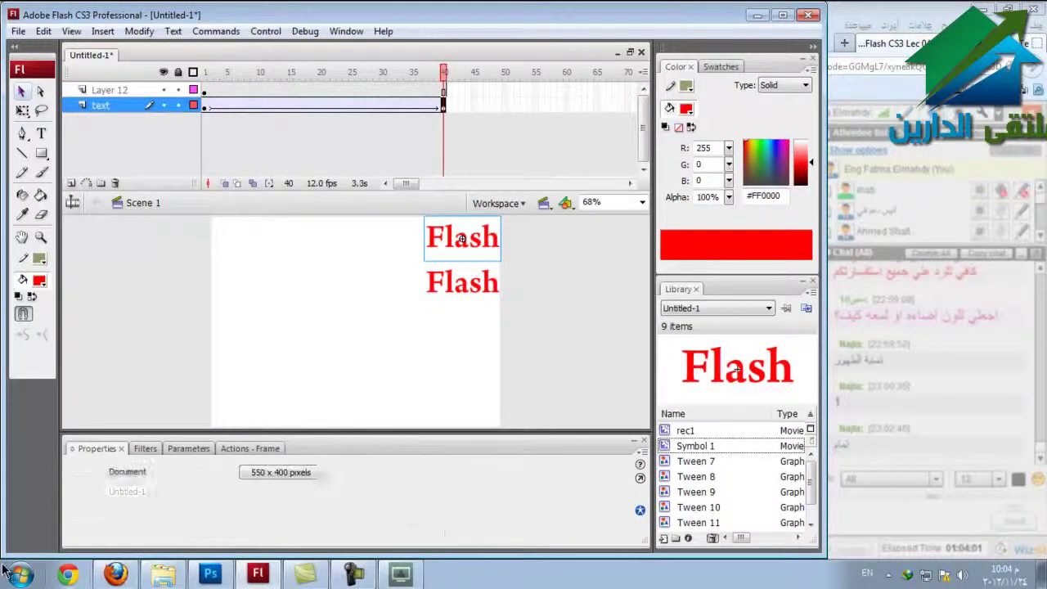
pyautogui.click(461, 238)
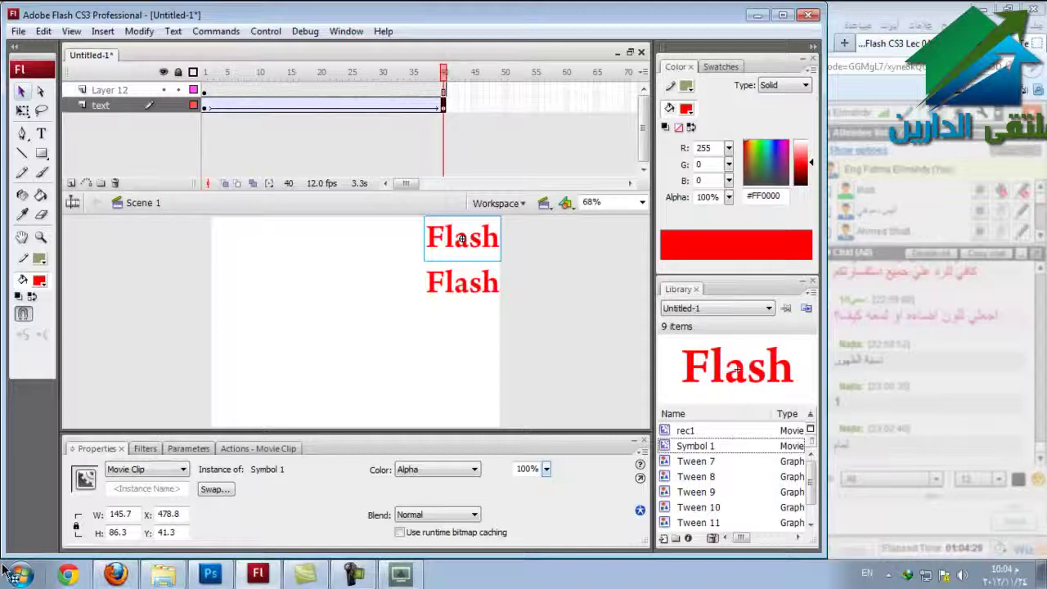
pyautogui.click(461, 282)
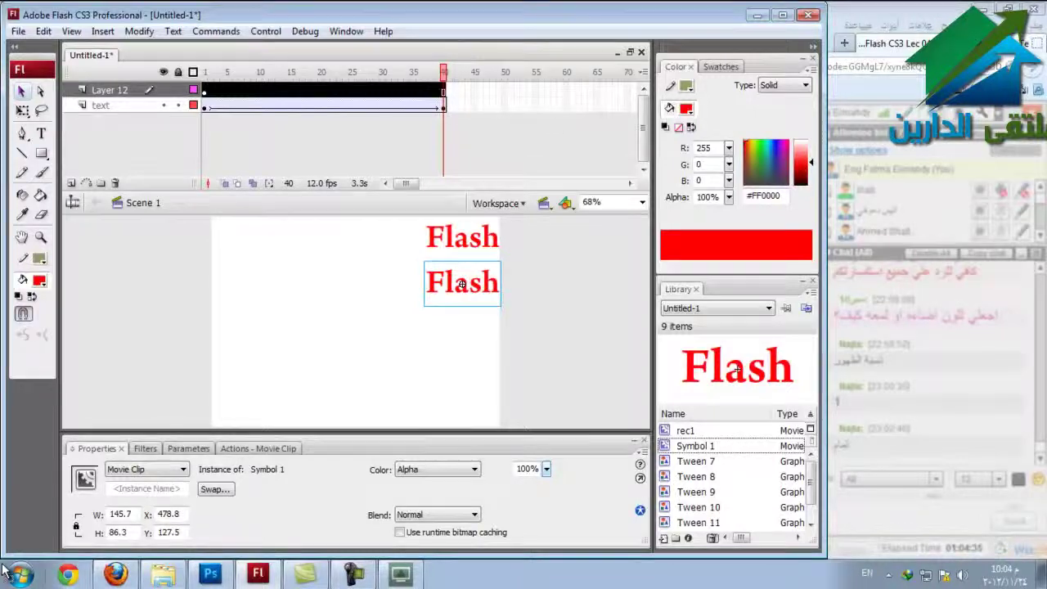
pyautogui.click(204, 90)
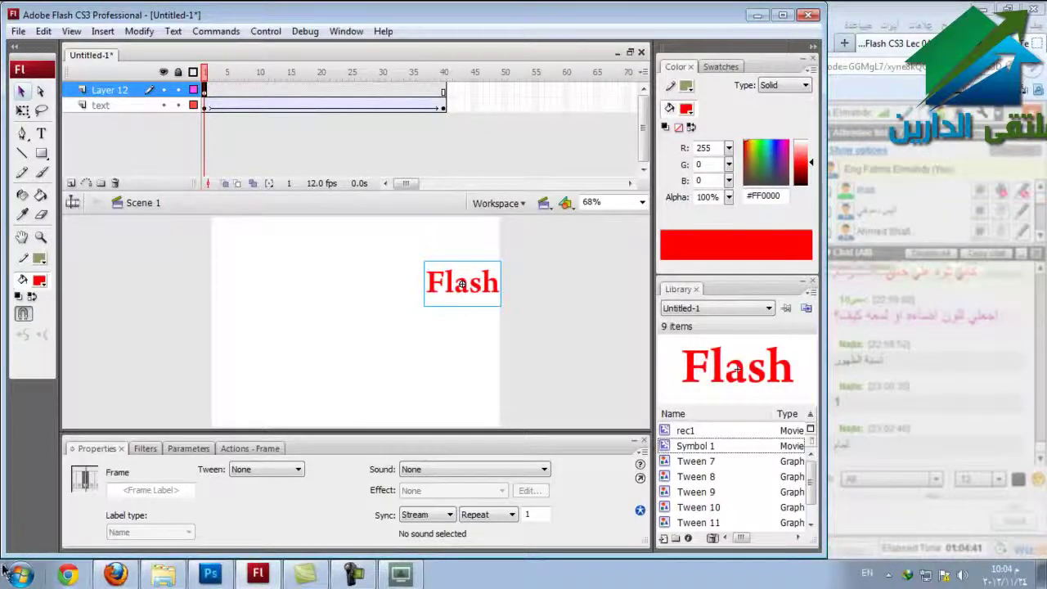
pyautogui.click(462, 283)
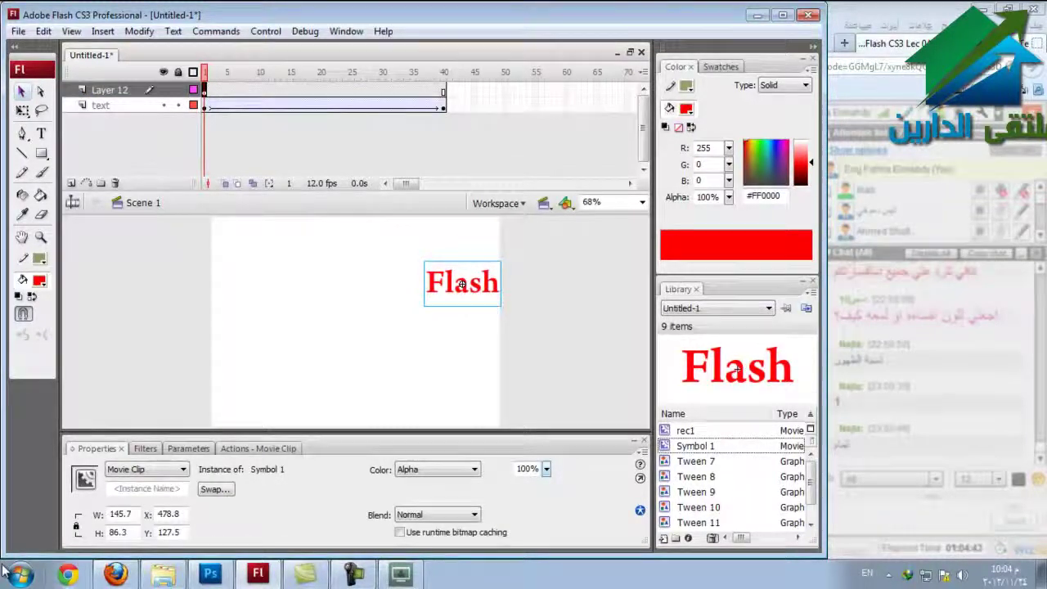
pyautogui.moveTo(546, 468); pyautogui.dragTo(546, 540)
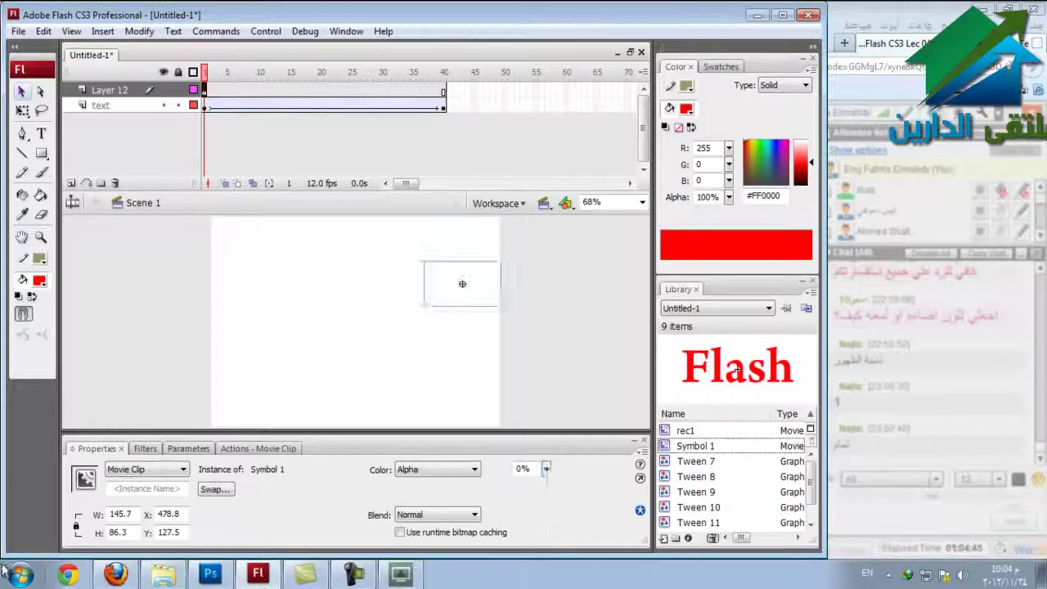
# Insert a keyframe at frame 40 of Layer 12 and move its clip horizontally just outside the stage's left edge, about X -72.5.
pyautogui.click(442, 90)
pyautogui.rightClick(442, 90)
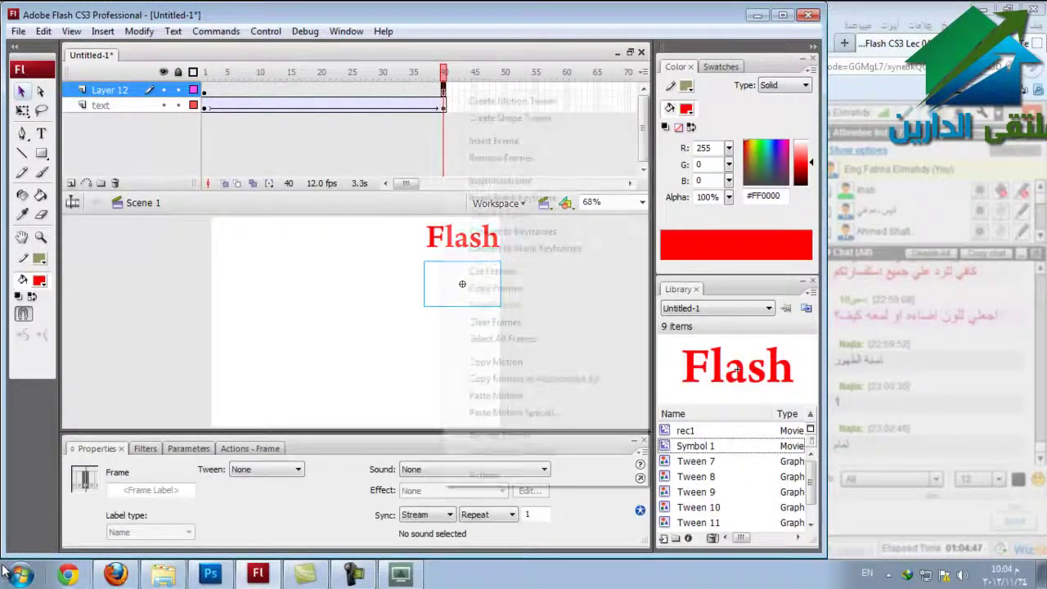
pyautogui.click(493, 141)
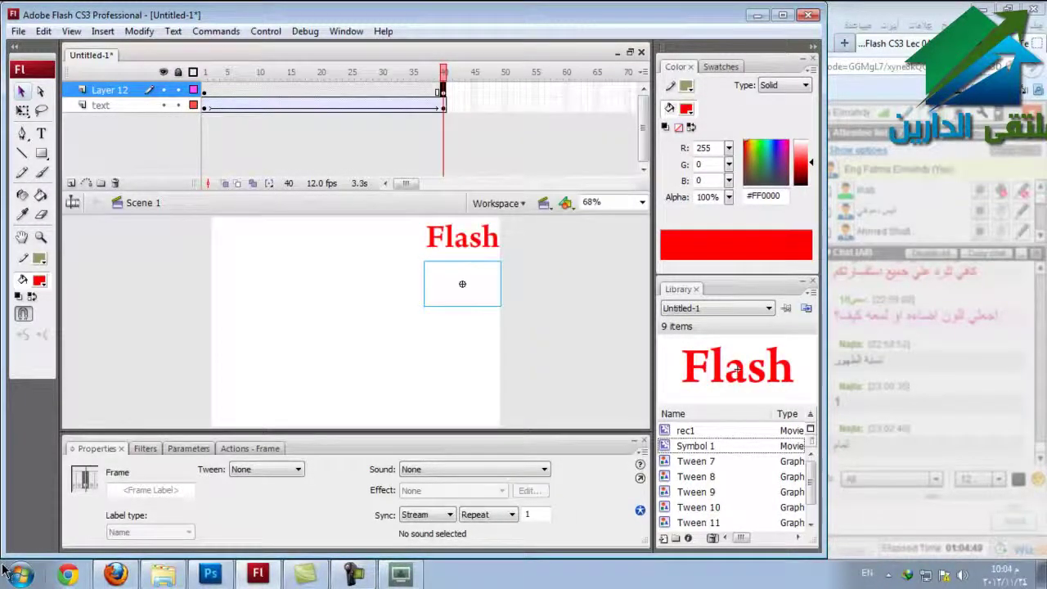
pyautogui.moveTo(462, 284); pyautogui.dragTo(173, 284)
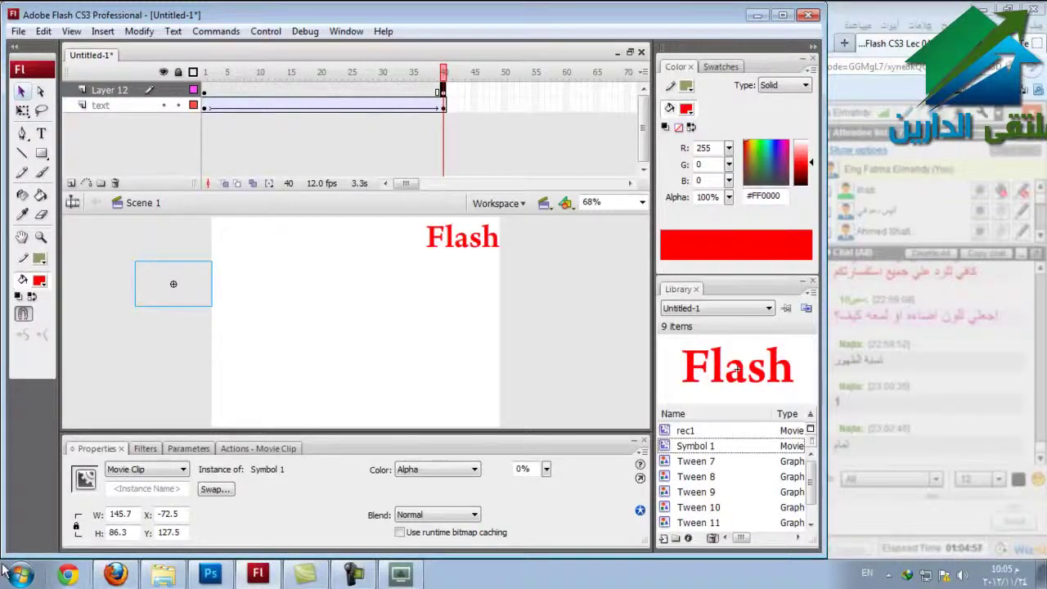
pyautogui.click(205, 90)
pyautogui.click(443, 89)
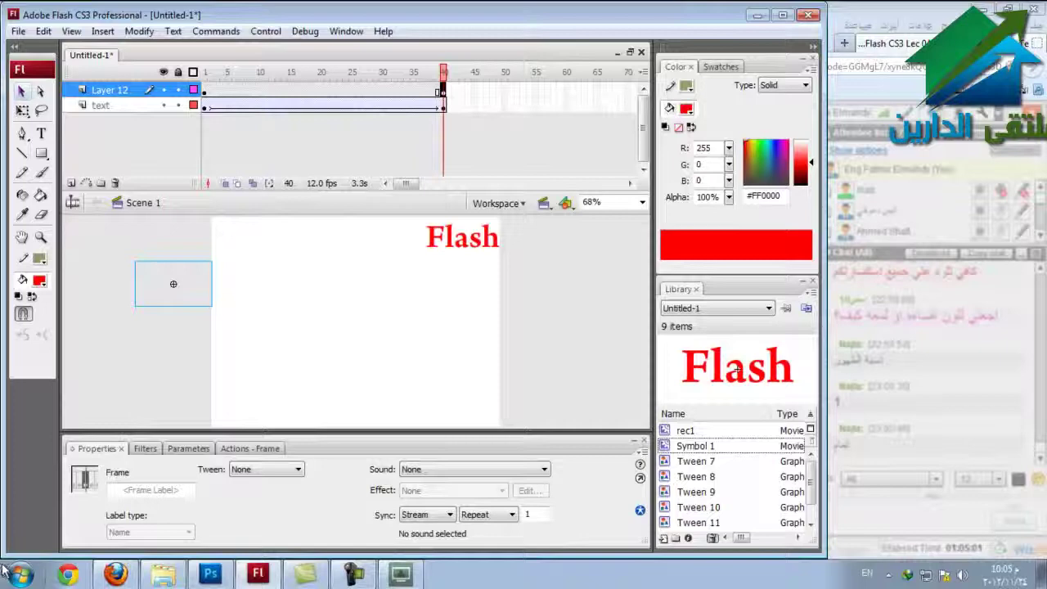
# Set Layer 12's clip at frame 40 to 100% alpha, move it just inside the stage's left edge at about X 72.5, and deselect it.
pyautogui.press('Escape')
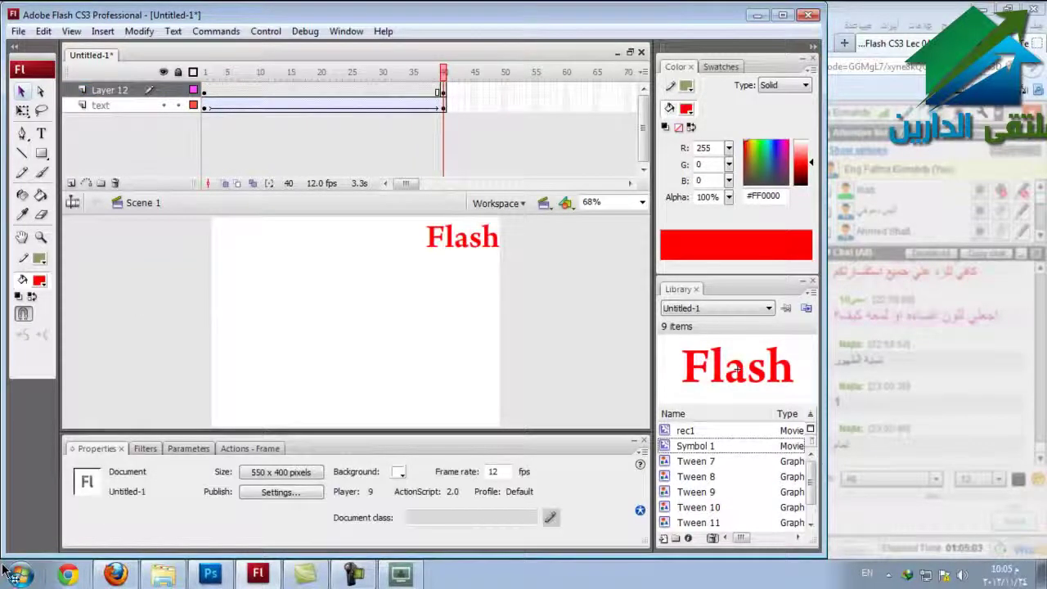
pyautogui.hotkey('ctrl', 'a')
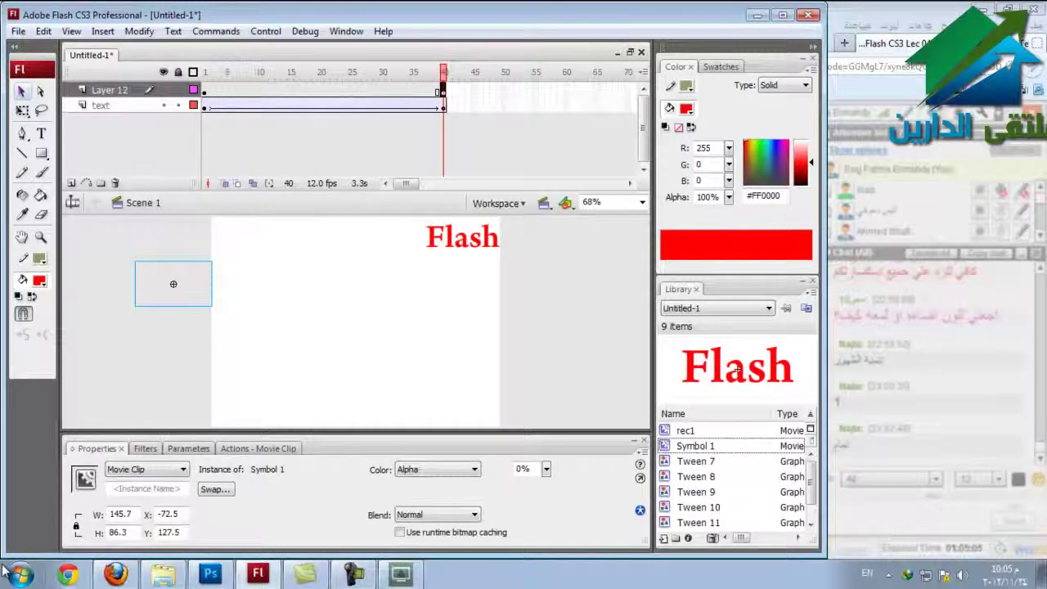
pyautogui.moveTo(545, 469); pyautogui.dragTo(545, 386)
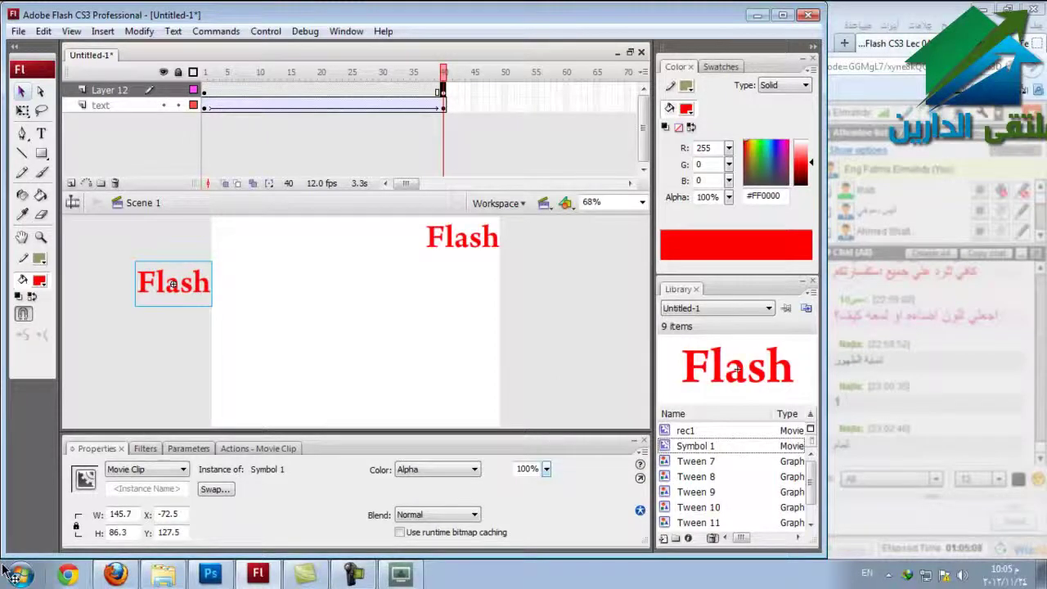
pyautogui.moveTo(173, 284); pyautogui.dragTo(247, 284)
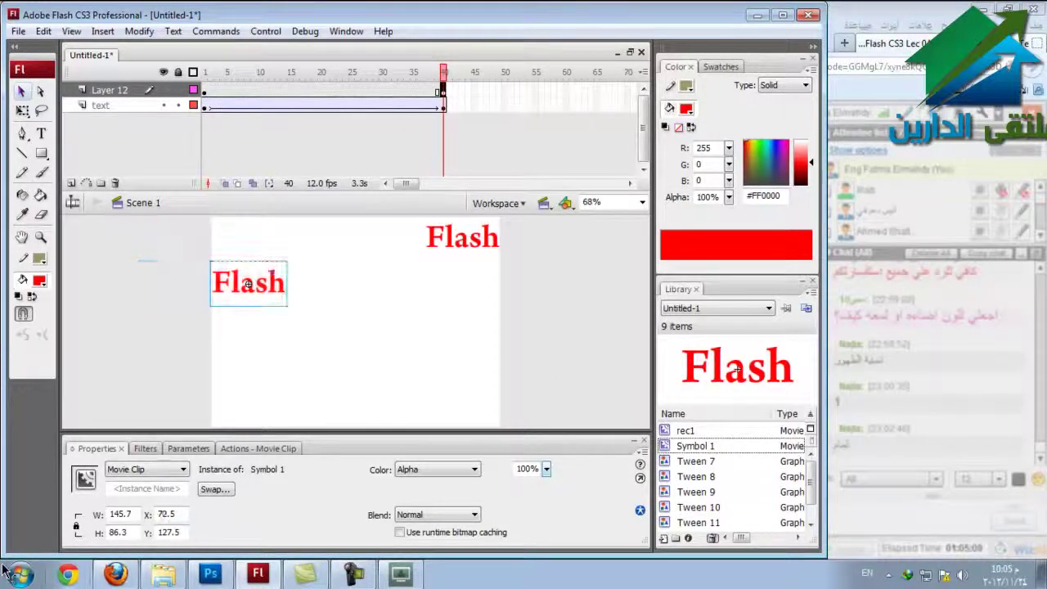
pyautogui.hotkey('ctrl', 'shift', 'a')
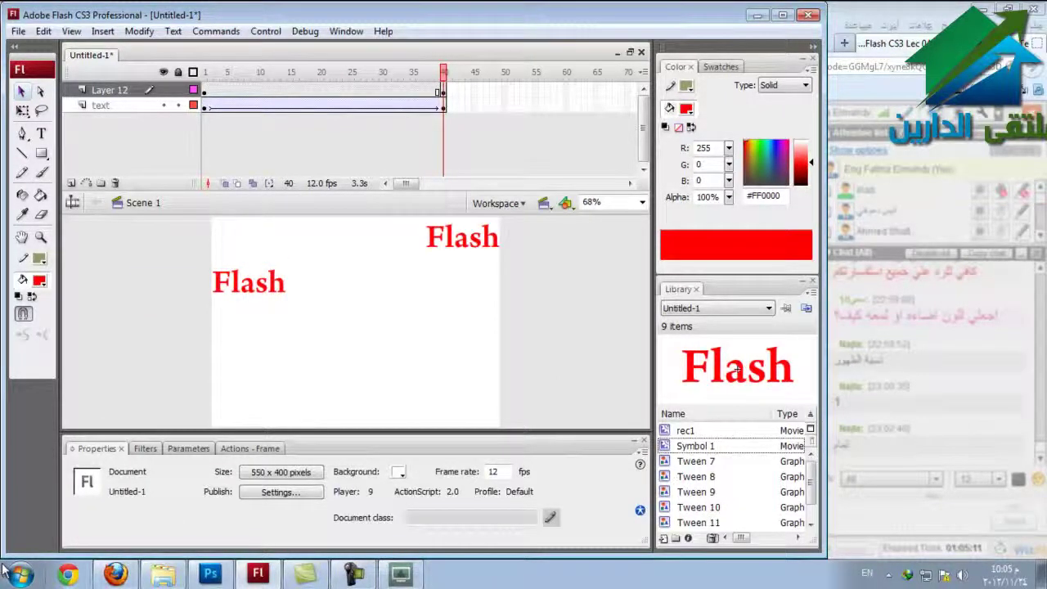
# Create a motion tween between Layer 12's keyframes at frames 1 and 40.
pyautogui.click(240, 89)
pyautogui.rightClick(241, 90)
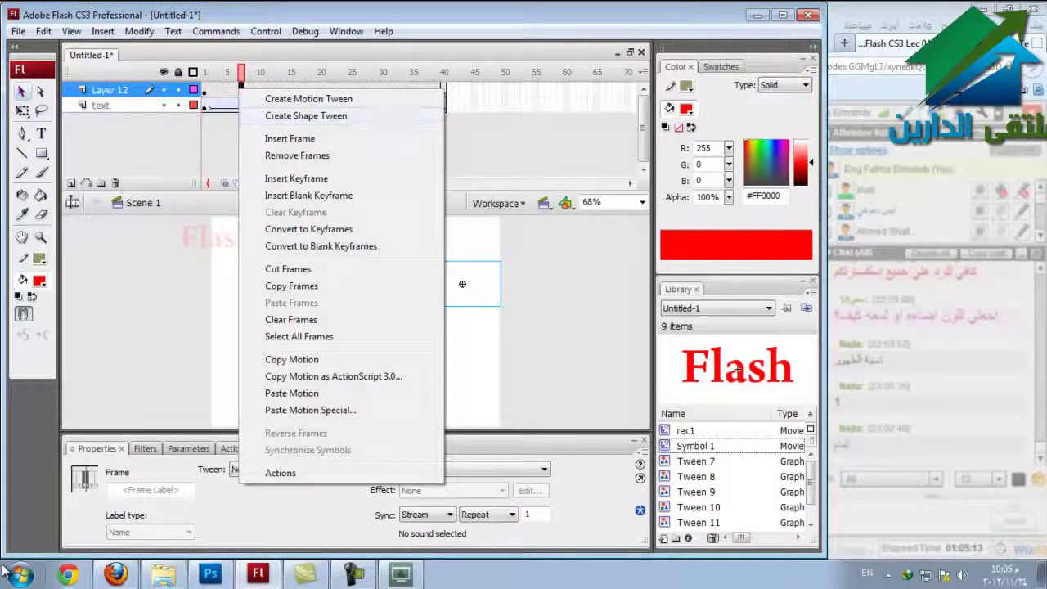
pyautogui.click(309, 98)
# Play the timeline, test the movie to preview both Flash texts crossing, and close the preview.
pyautogui.press('Return')
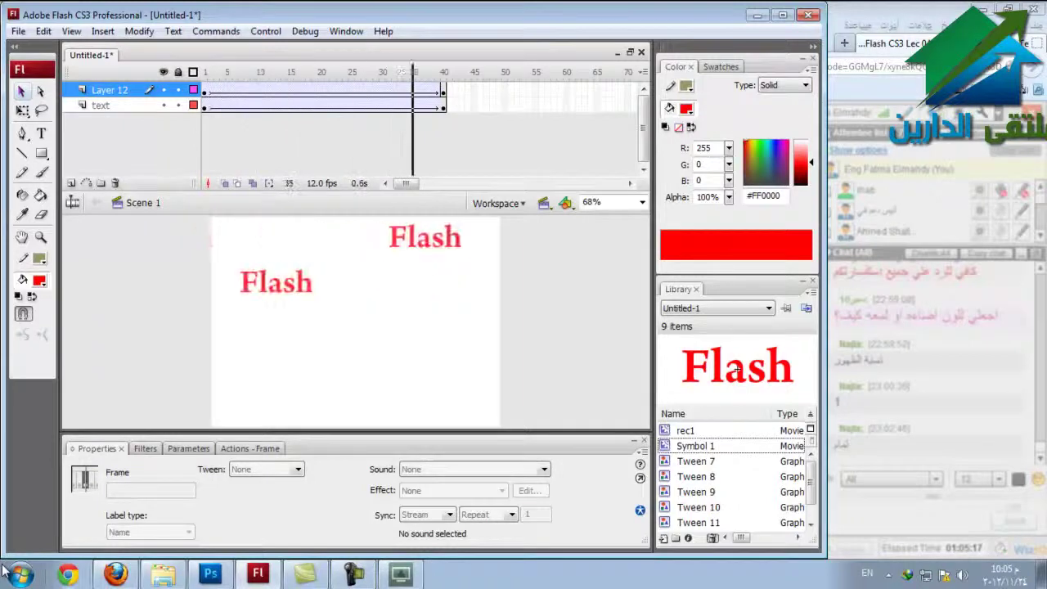
pyautogui.hotkey('ctrl', 'Return')
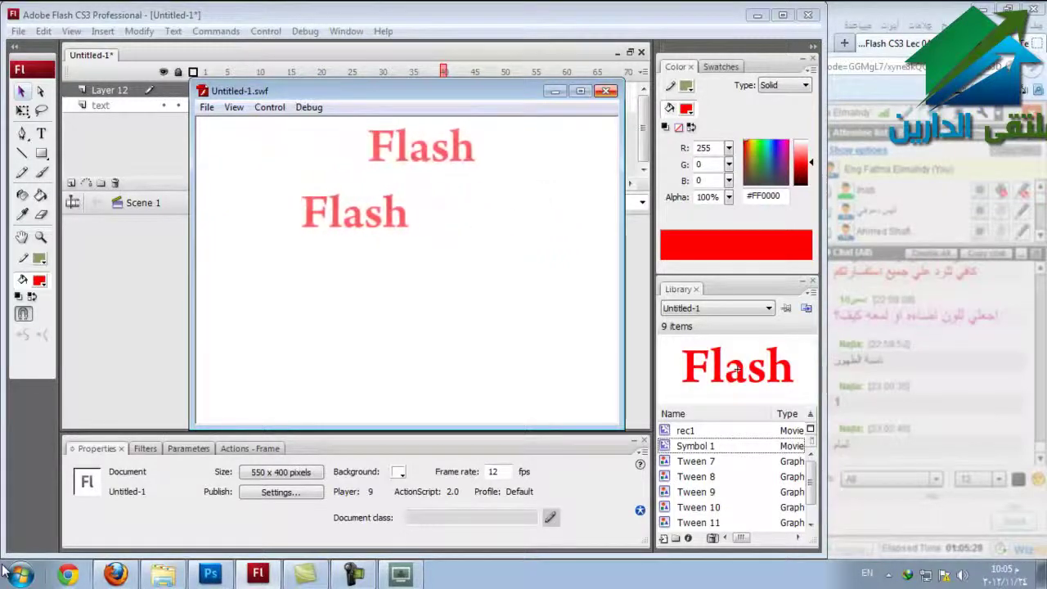
pyautogui.hotkey('ctrl', 'w')
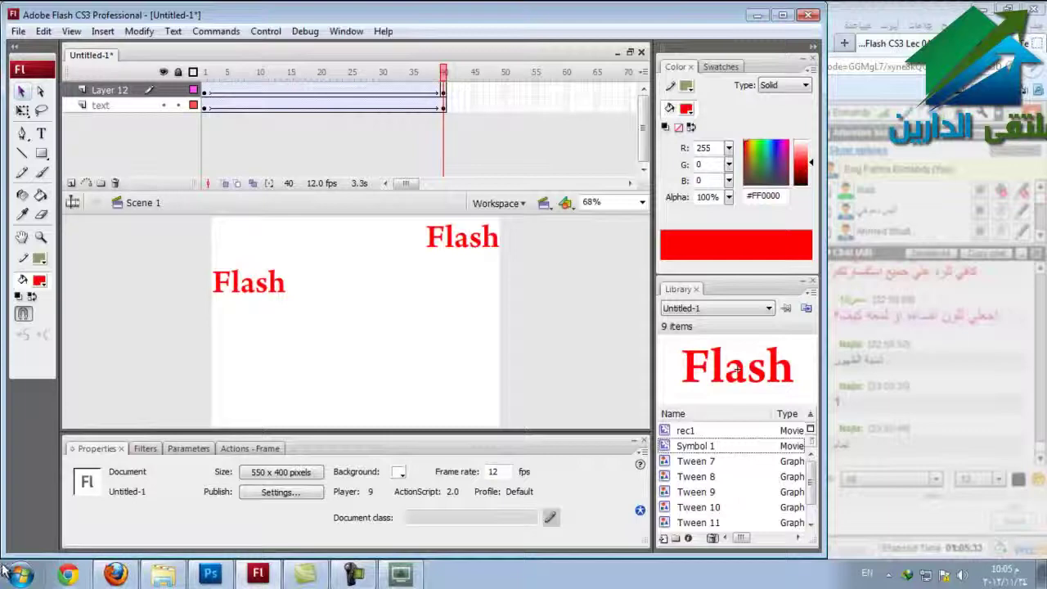
# At frame 40, move the lower Flash clip right to about X 189.3 and the upper one left toward the stage's centre.
pyautogui.click(247, 284)
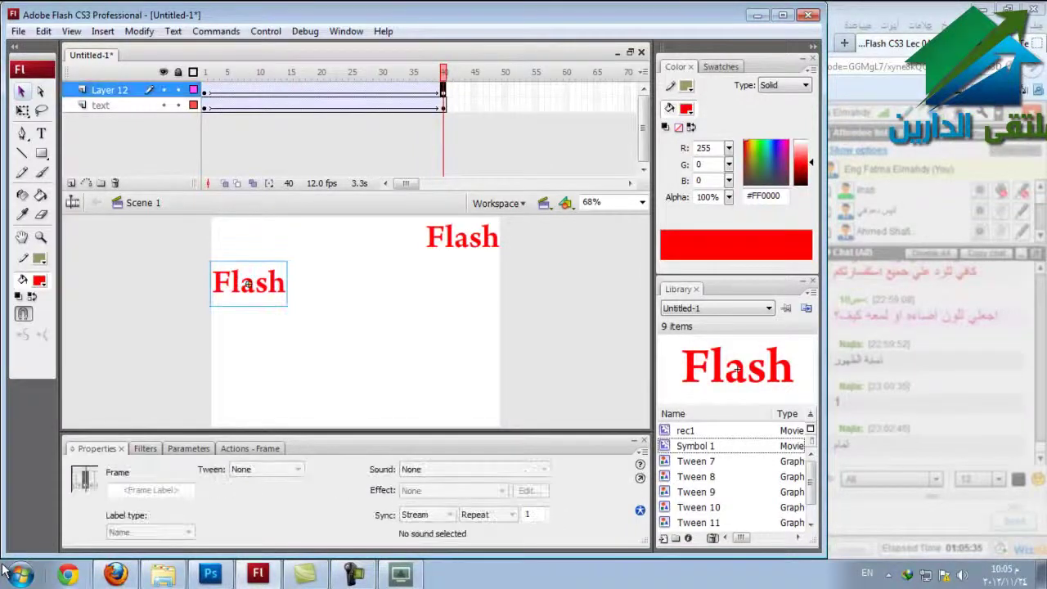
pyautogui.hotkey('ctrl', 'z')
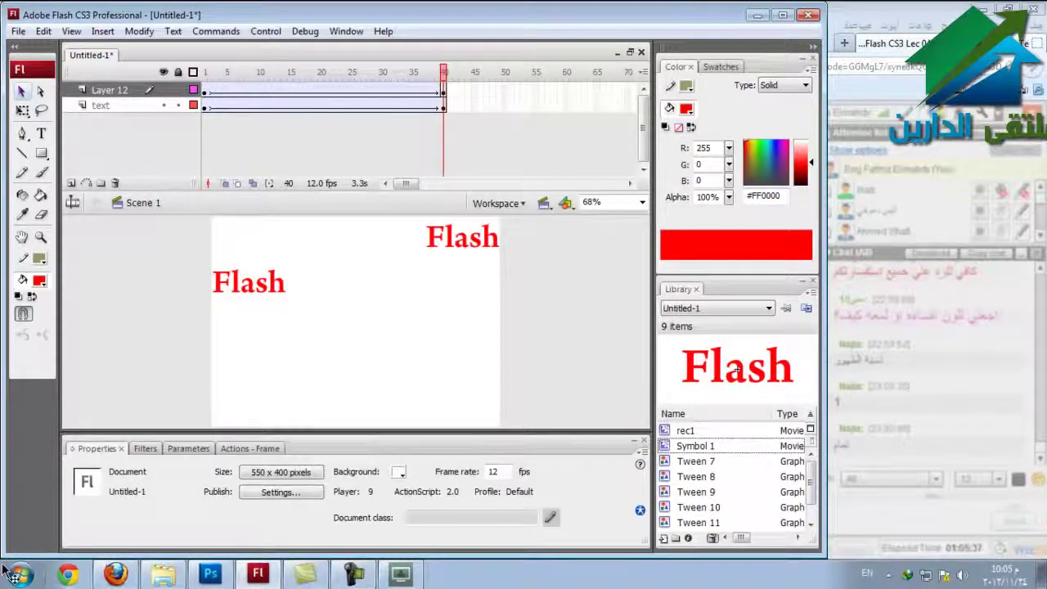
pyautogui.hotkey('ctrl', 'z')
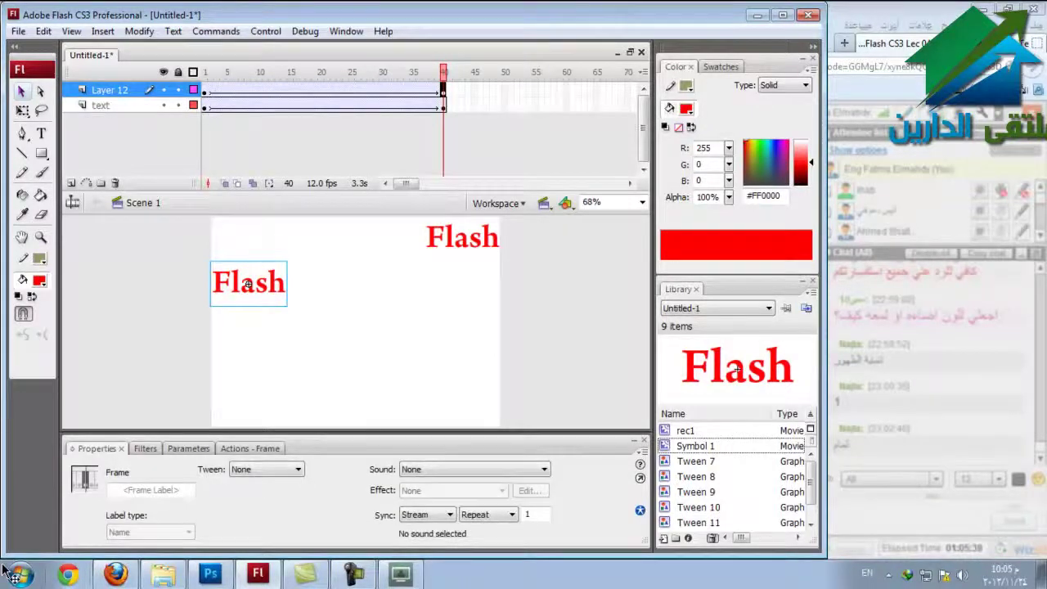
pyautogui.moveTo(248, 283); pyautogui.dragTo(310, 284)
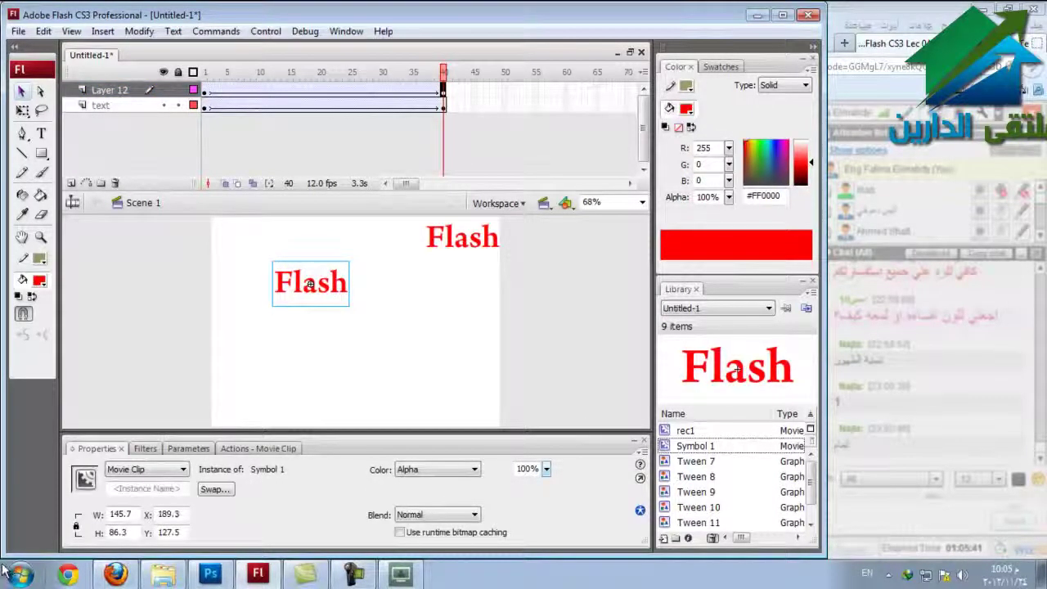
pyautogui.click(100, 105)
pyautogui.moveTo(462, 238); pyautogui.dragTo(379, 238)
pyautogui.hotkey('ctrl', 'shift', 'a')
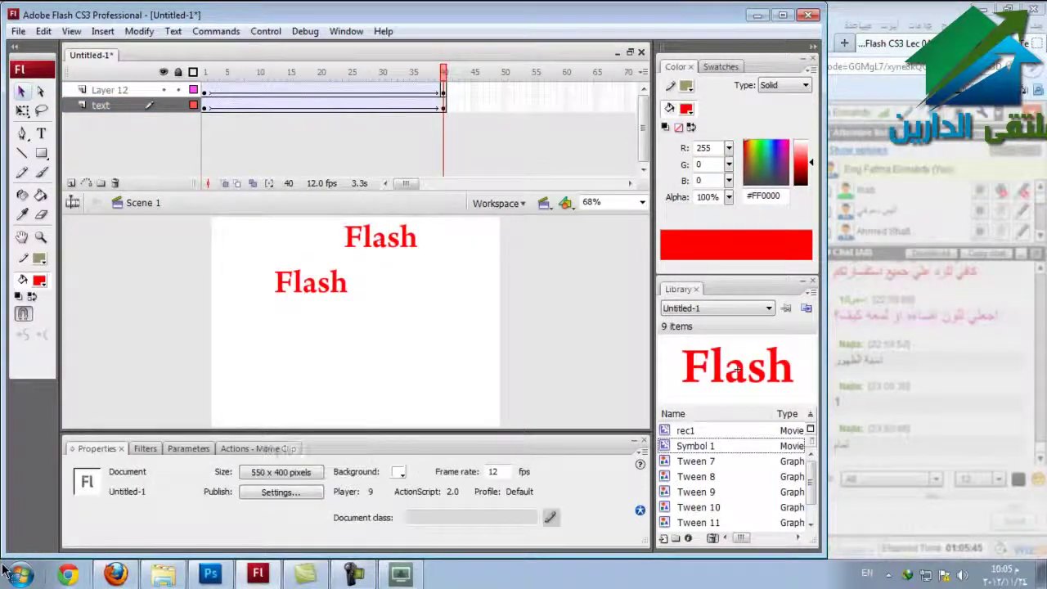
# Test the movie again to preview the adjusted end positions and close the preview.
pyautogui.hotkey('ctrl', 'Return')
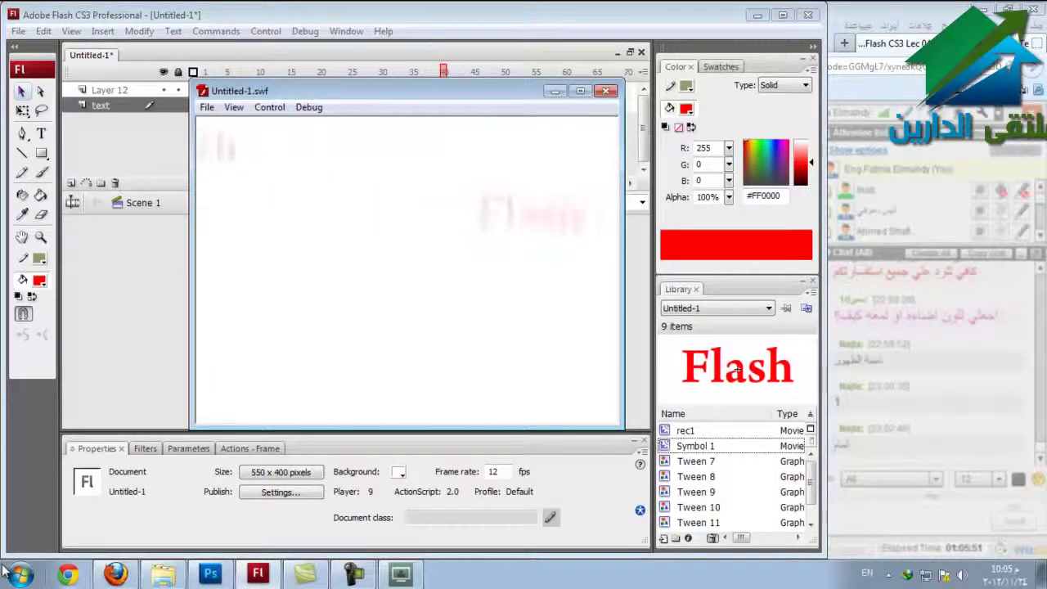
pyautogui.hotkey('ctrl', 'w')
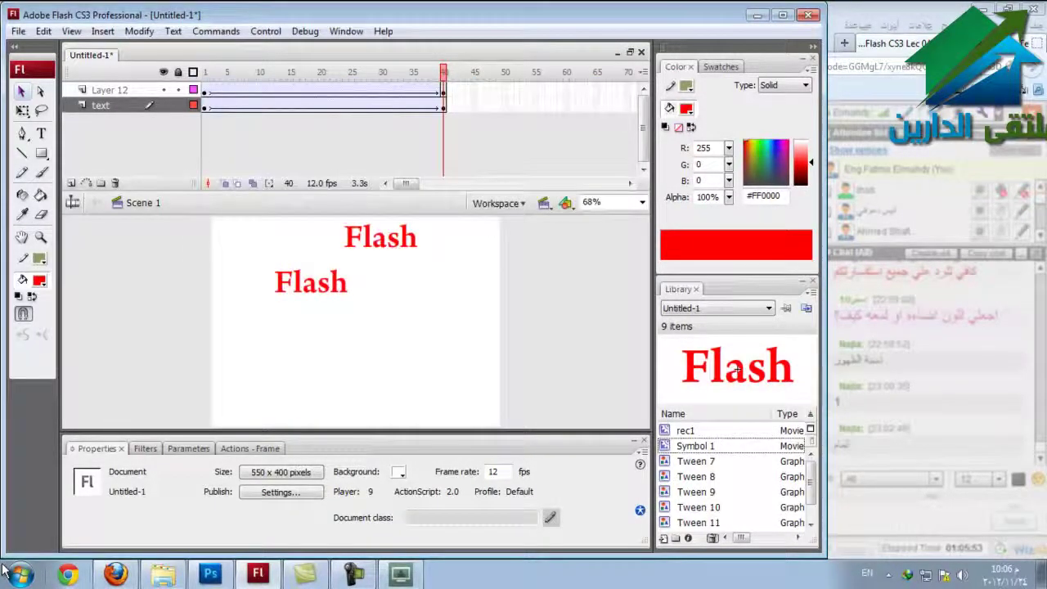
# Add a stop() action to Layer 12's keyframe at frame 40.
pyautogui.click(249, 448)
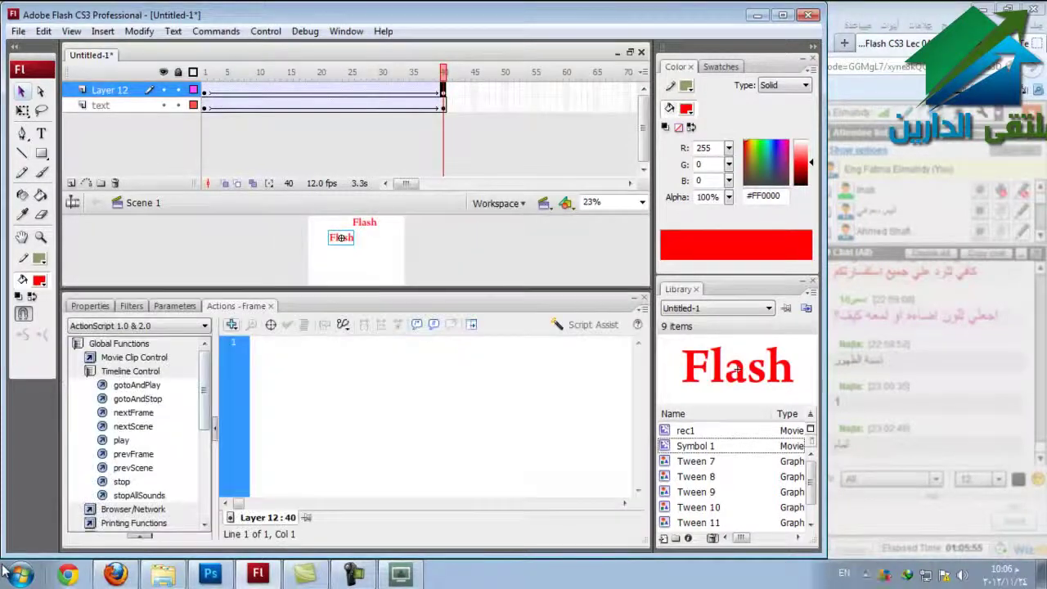
pyautogui.click(232, 324)
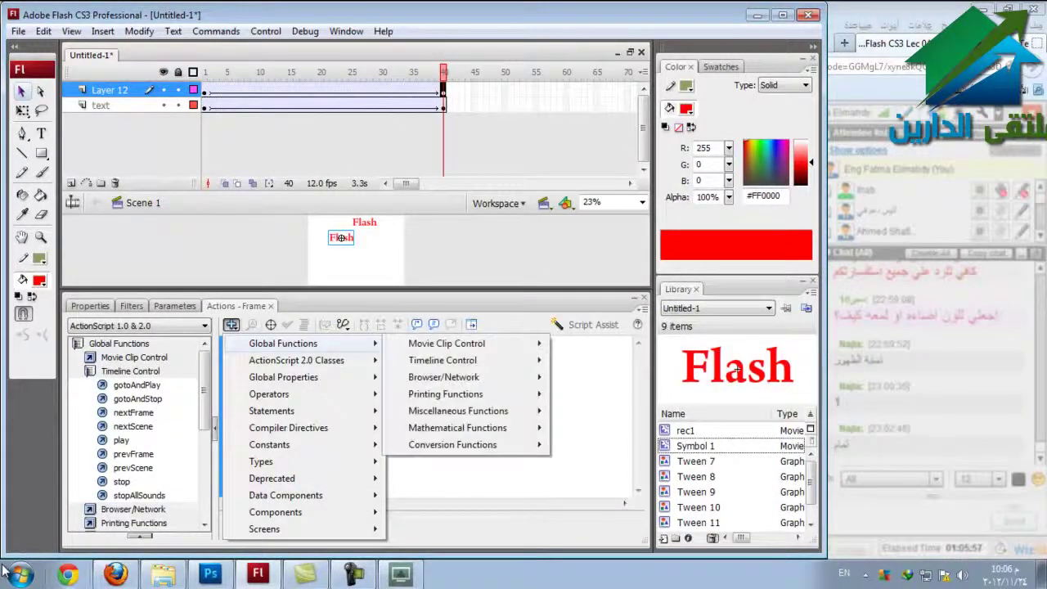
pyautogui.press('Escape')
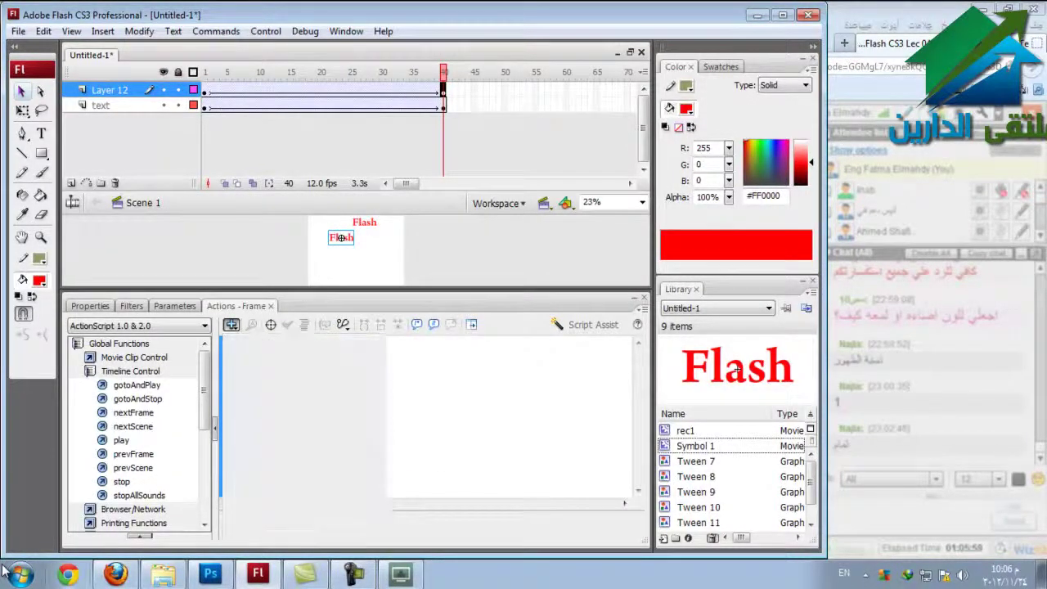
pyautogui.click(231, 324)
pyautogui.moveTo(283, 343)
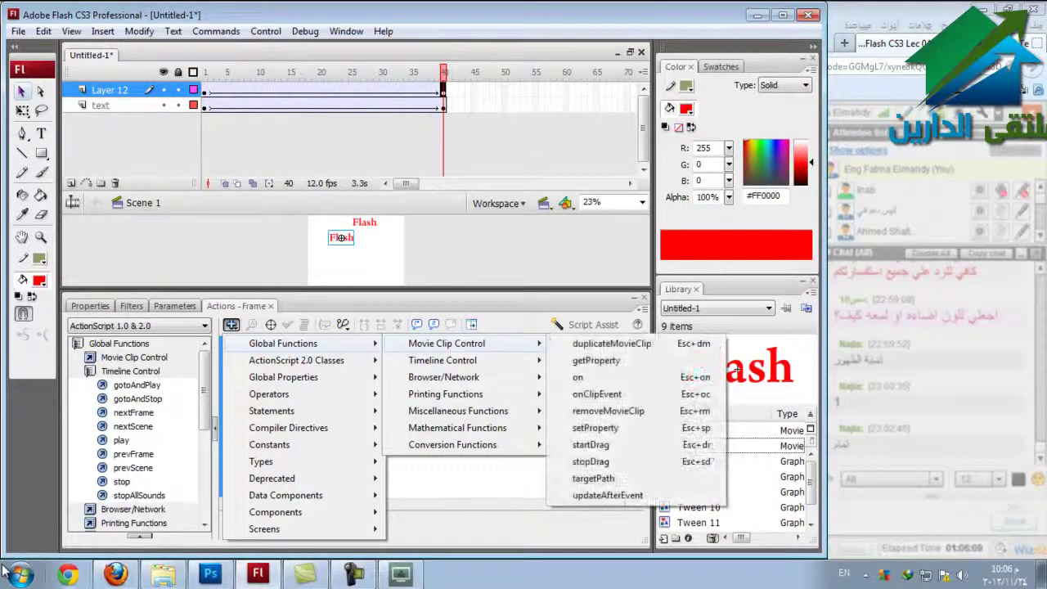
pyautogui.moveTo(446, 360)
pyautogui.click(580, 478)
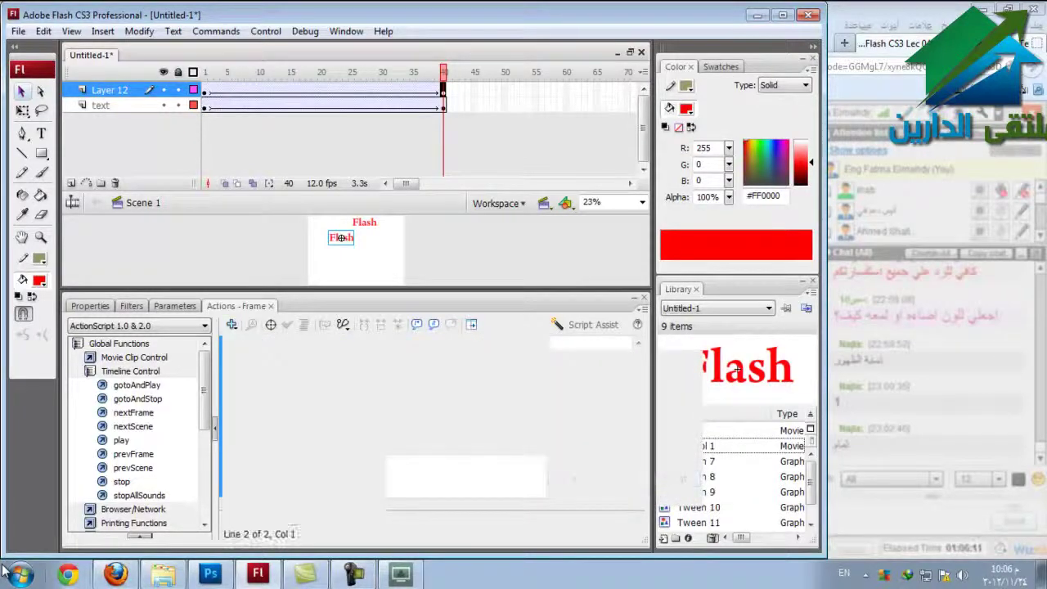
pyautogui.press('F9')
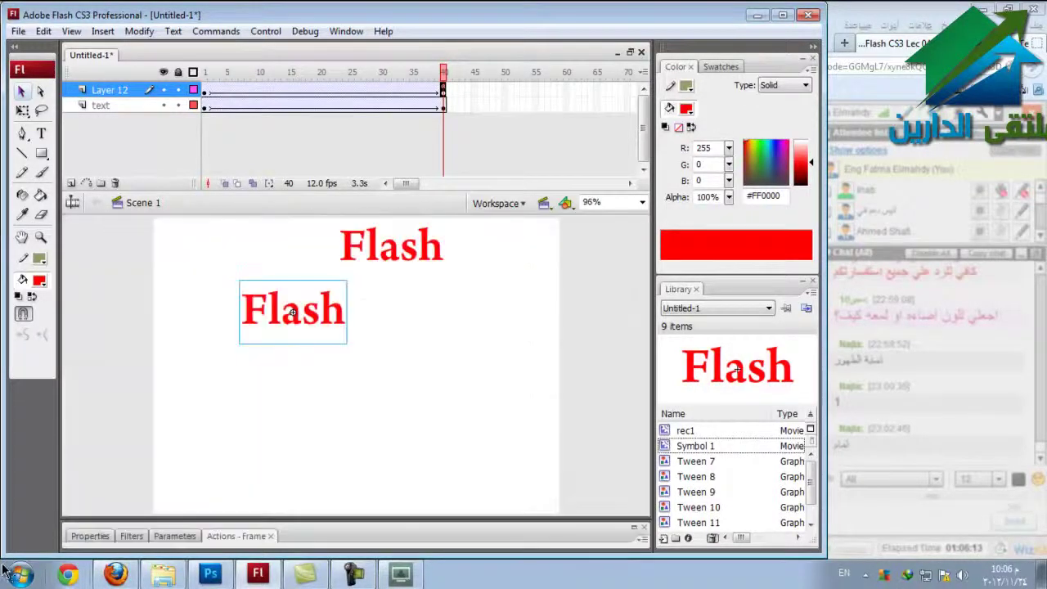
# Test the movie to preview the animation with the stop action, and close the preview.
pyautogui.hotkey('ctrl', 'Return')
pyautogui.hotkey('ctrl', 'Return')
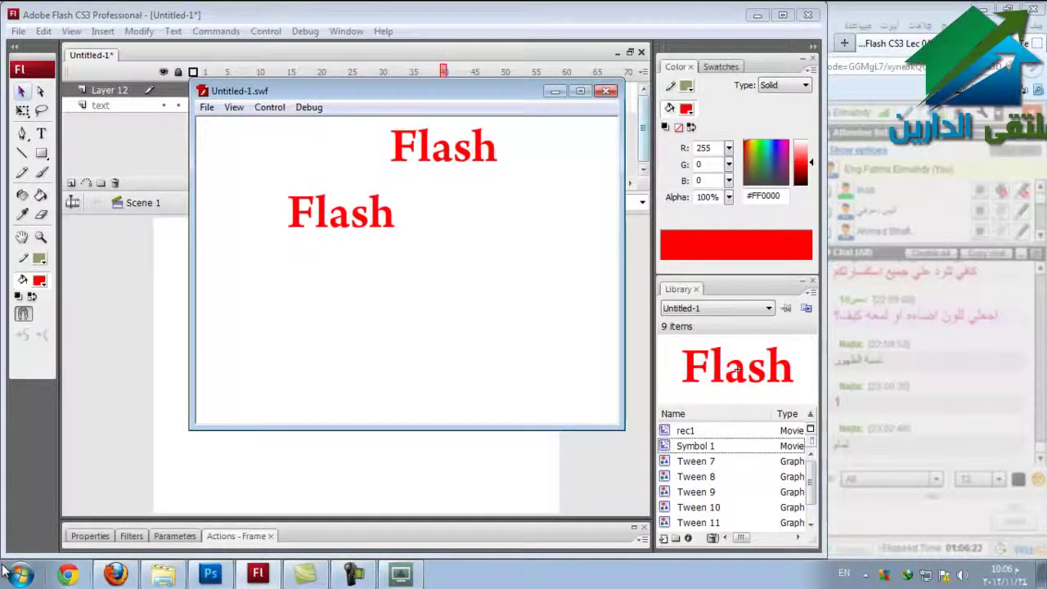
pyautogui.hotkey('ctrl', 'w')
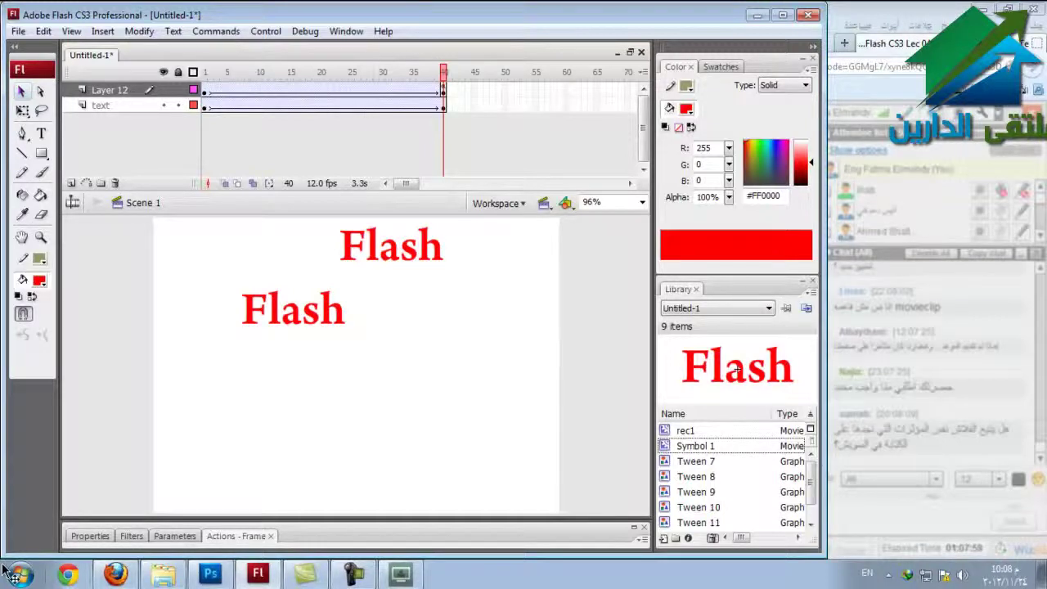
# Delete the stop() script from Layer 12's keyframe at frame 40.
pyautogui.press('Tab')
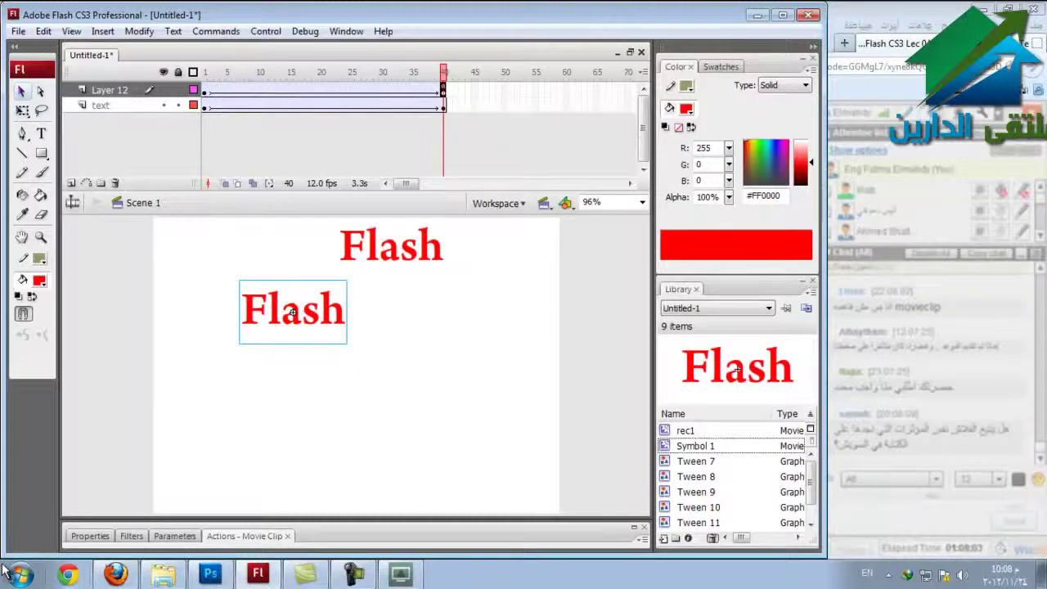
pyautogui.press('F9')
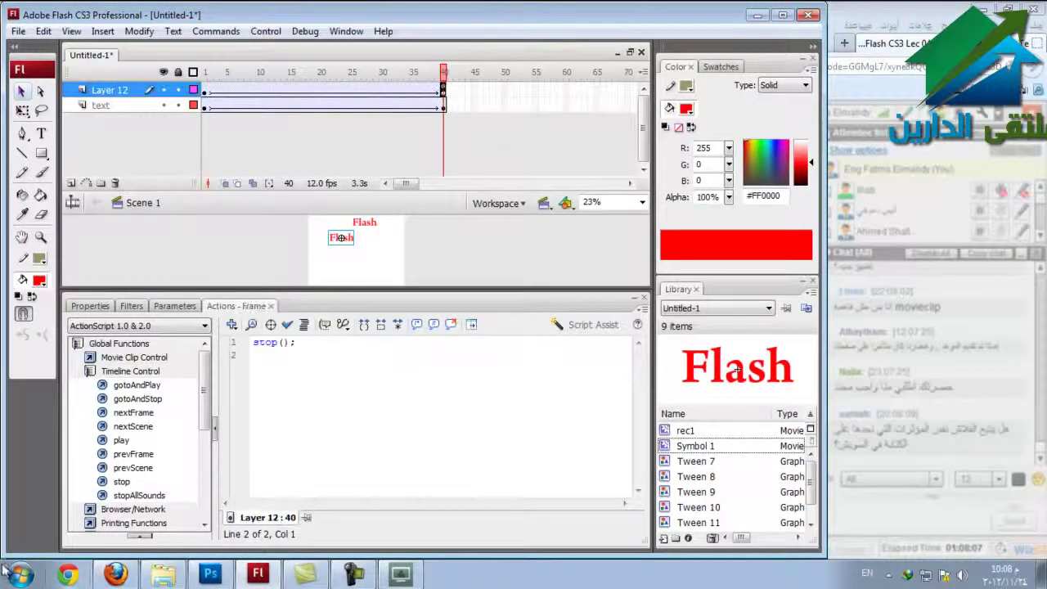
pyautogui.hotkey('ctrl', 'a')
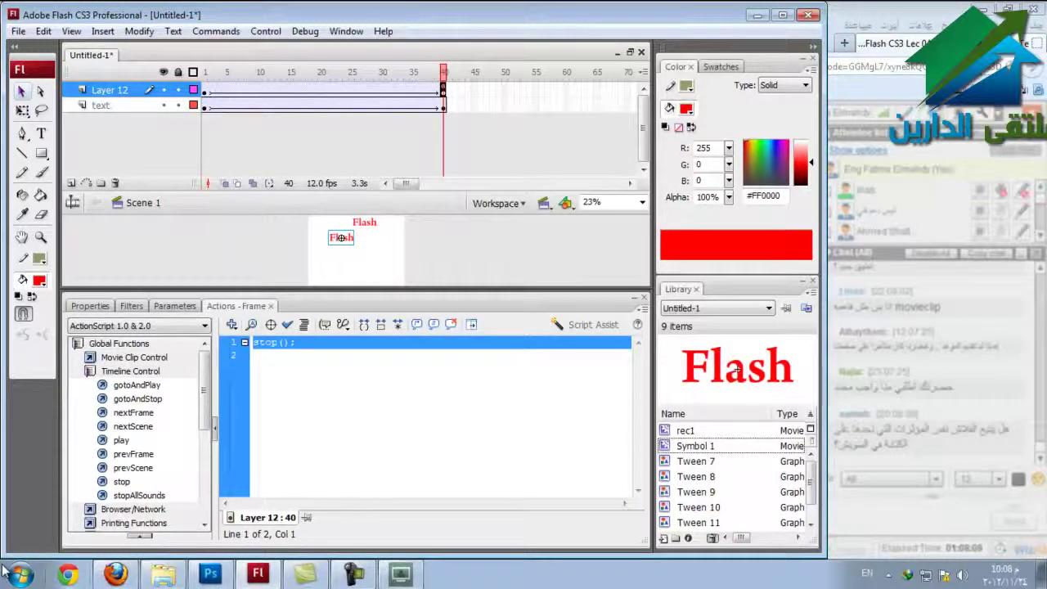
pyautogui.press('Delete')
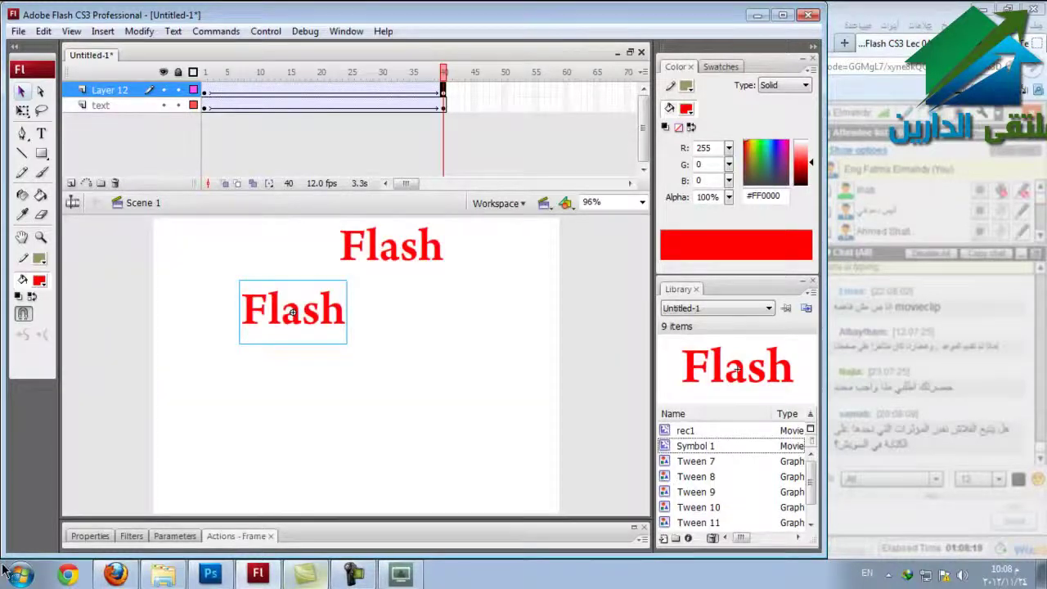
pyautogui.press('Escape')
# Insert a new layer above Layer 12 and go back to frame 1.
pyautogui.click(293, 312)
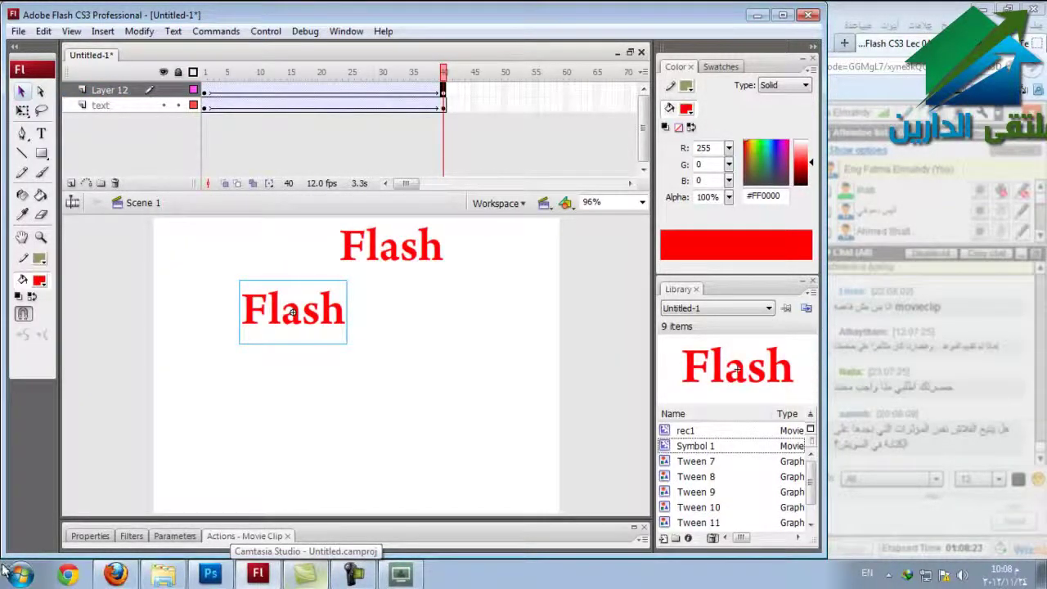
pyautogui.hotkey('alt', 'i')
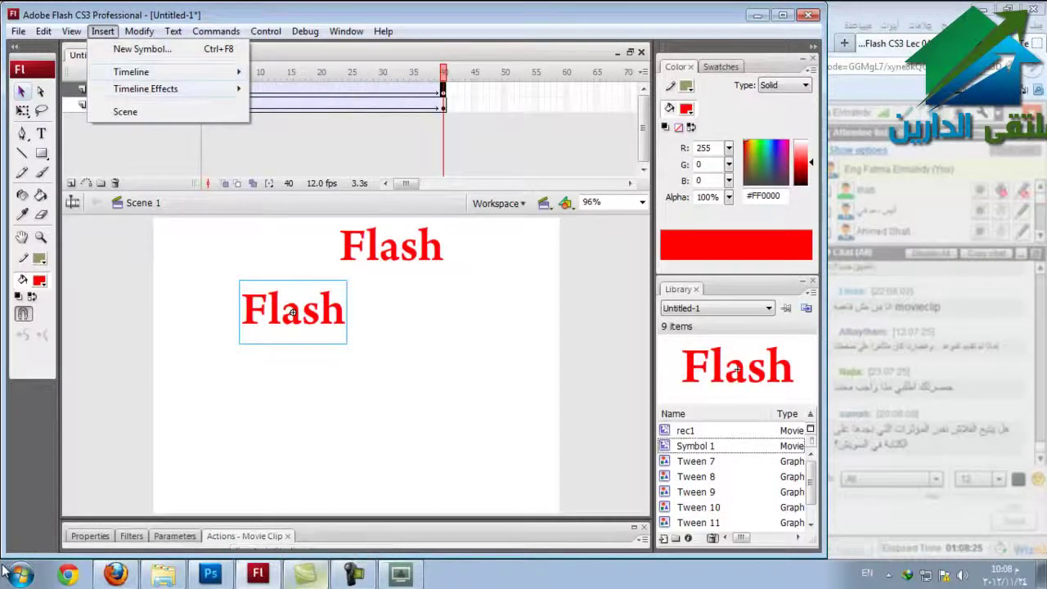
pyautogui.moveTo(145, 88)
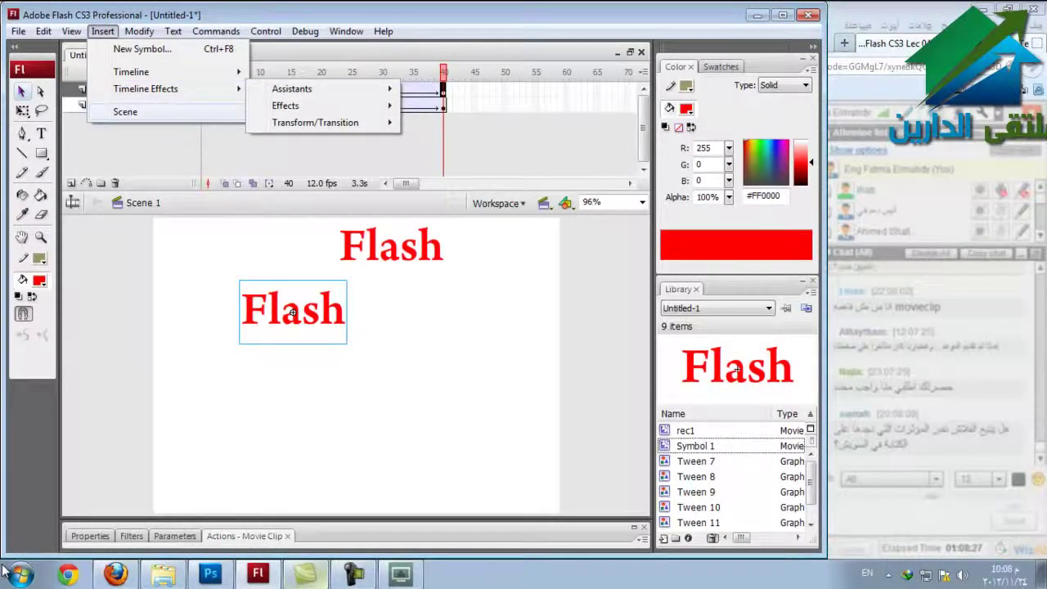
pyautogui.press('Escape')
pyautogui.click(72, 182)
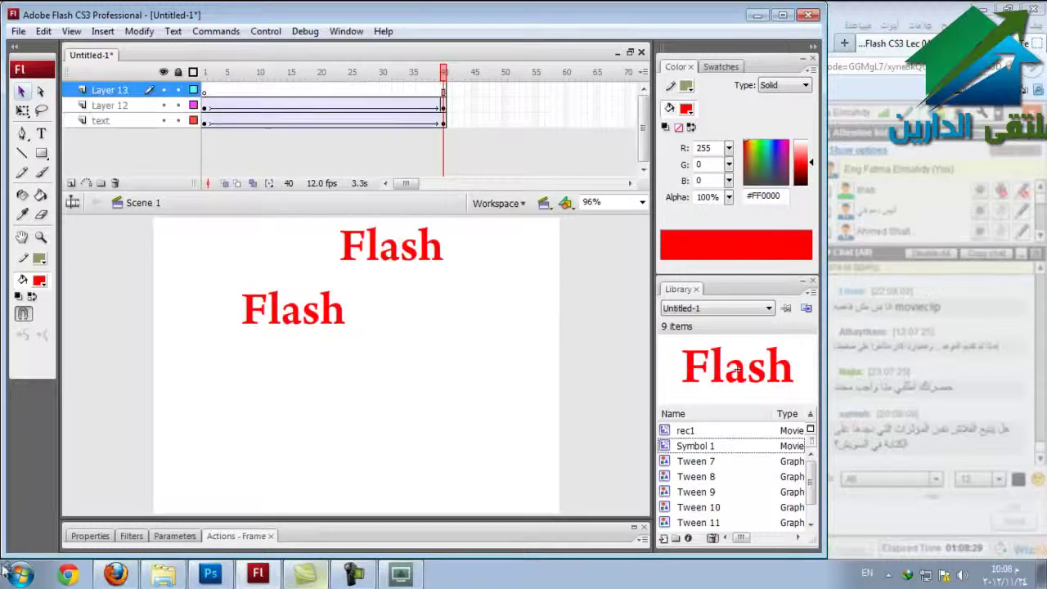
pyautogui.hotkey('ctrl', 'alt', 'r')
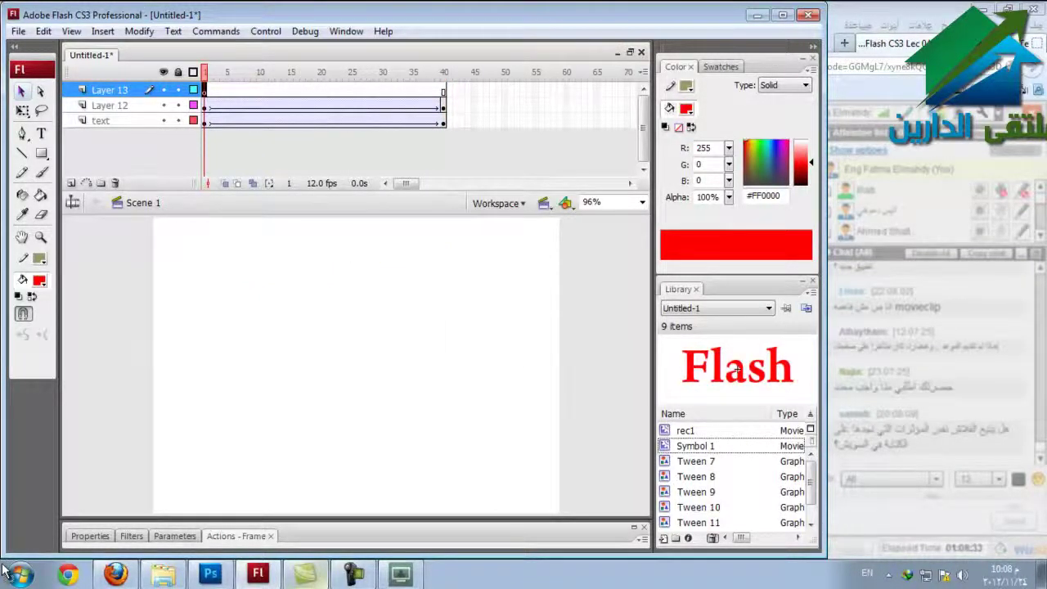
# Add the text "Flash" on the new layer at frame 1 and set its font size to 96.
pyautogui.press('t')
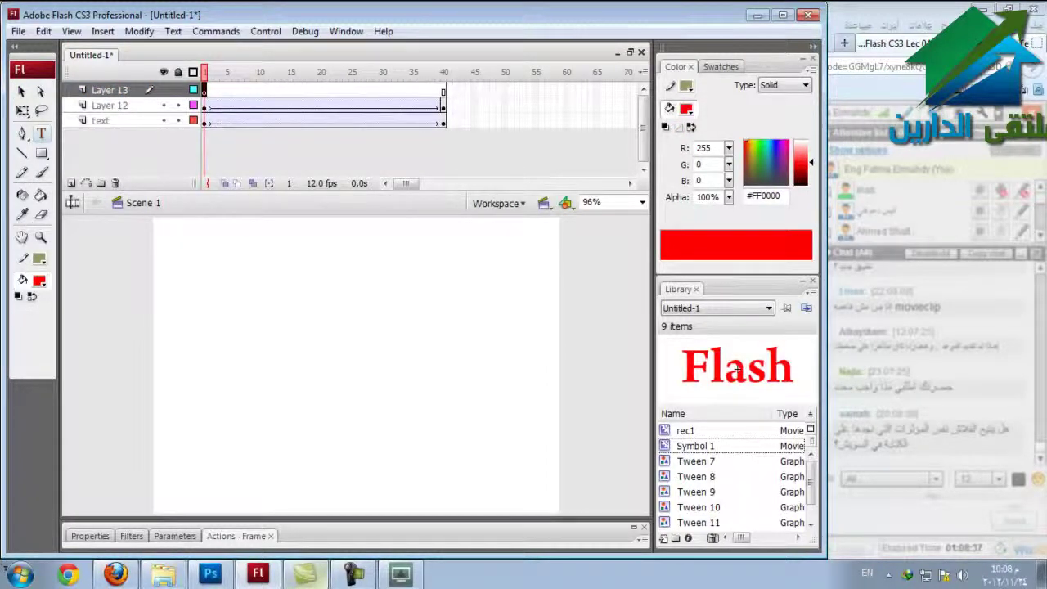
pyautogui.click(241, 331)
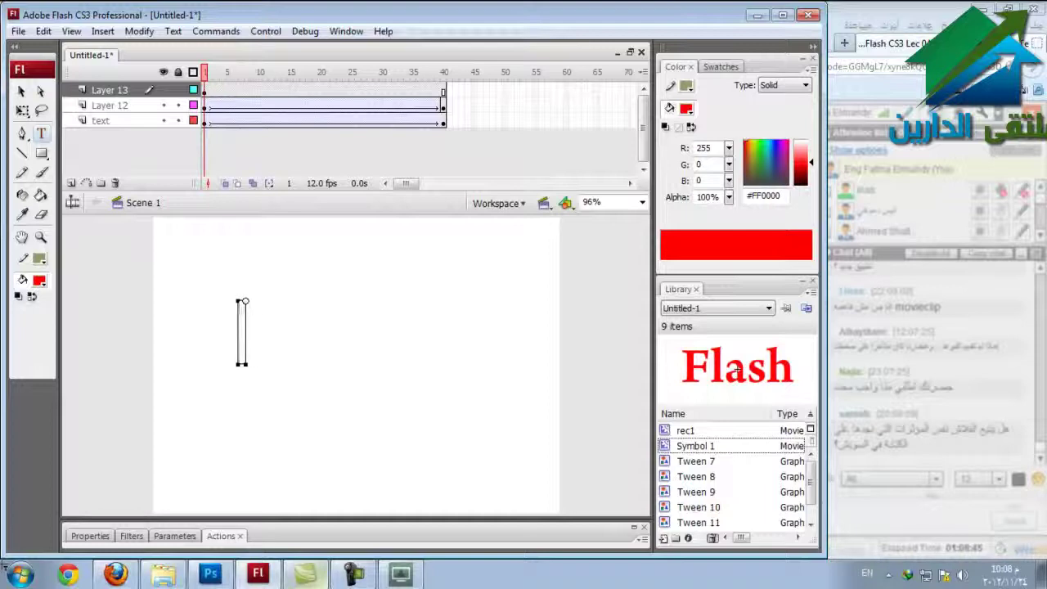
pyautogui.write('Flash')
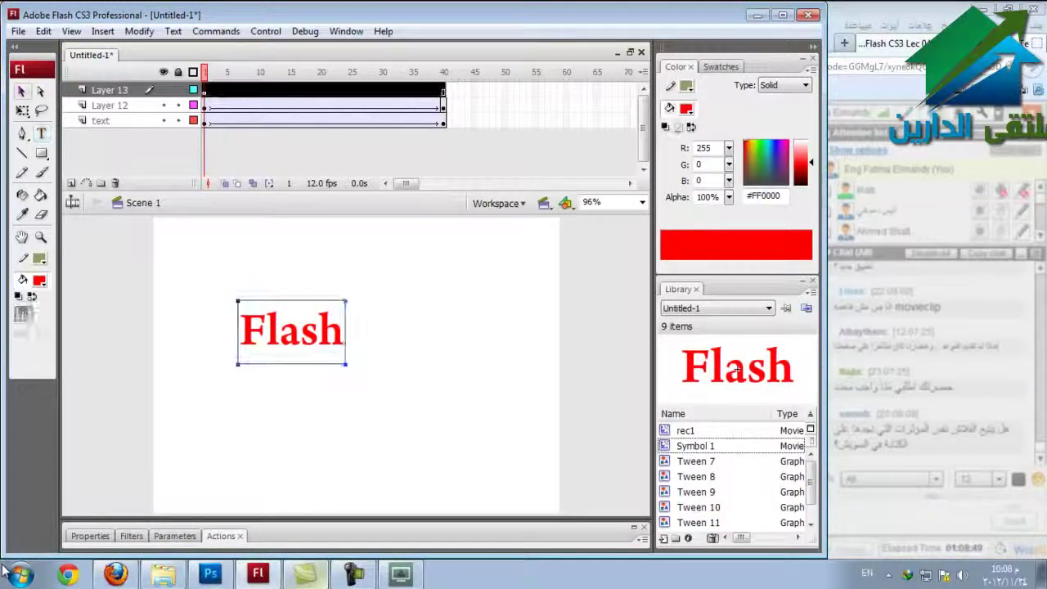
pyautogui.press('Escape')
pyautogui.hotkey('ctrl', 'F3')
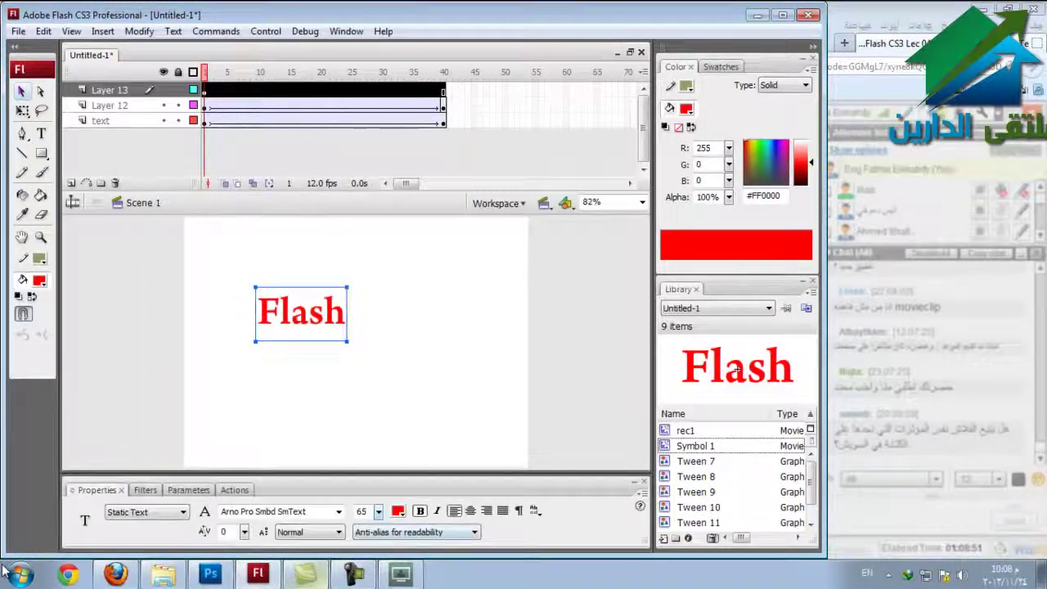
pyautogui.moveTo(378, 499); pyautogui.dragTo(379, 474)
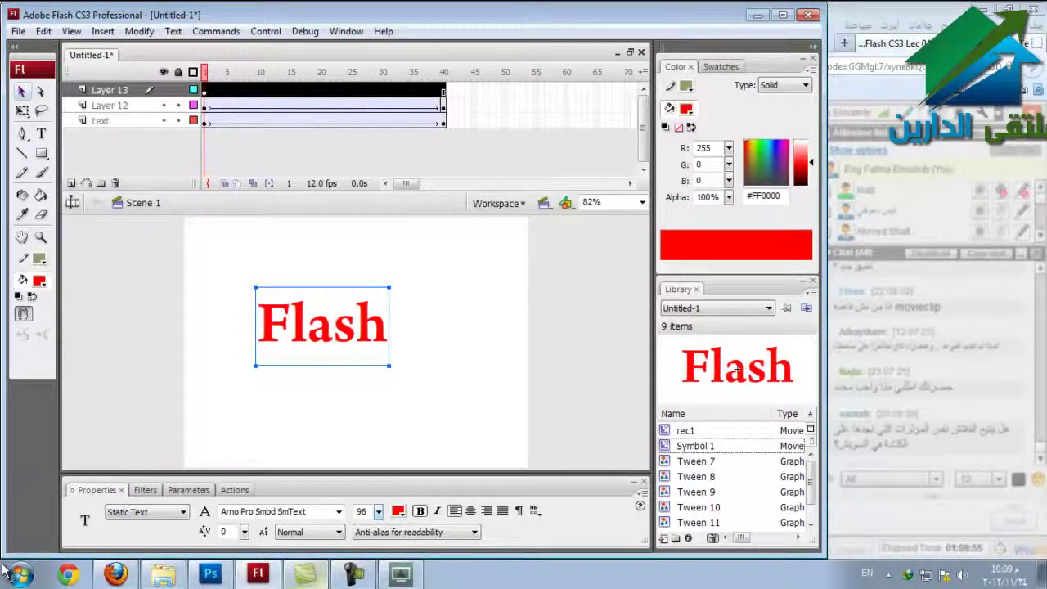
# Remove Layer 13's frames after frame 1 and move the Flash text to about the horizontal centre of the stage.
pyautogui.click(204, 90)
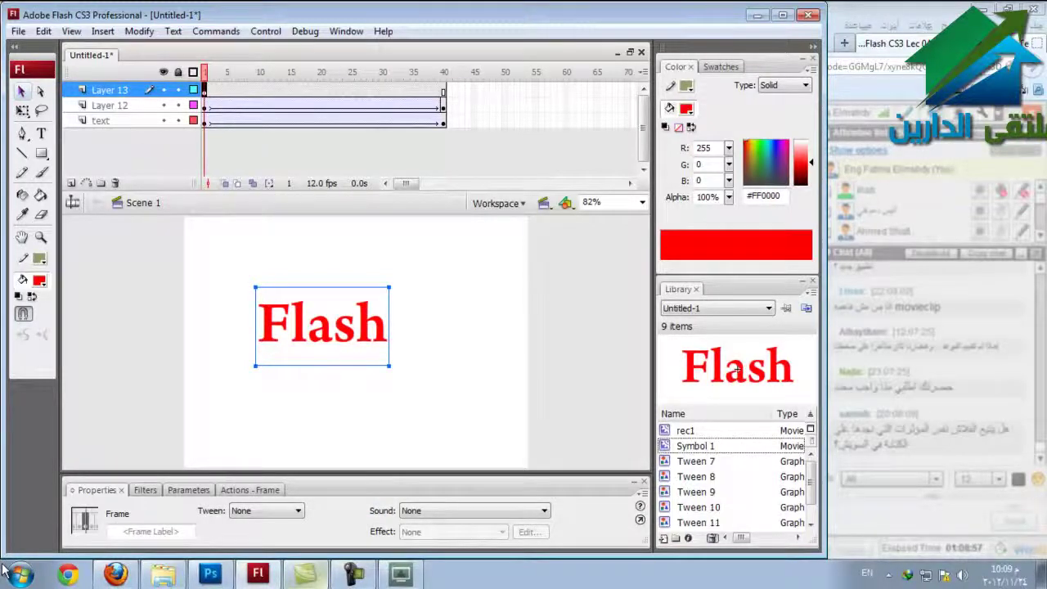
pyautogui.press('Return')
pyautogui.moveTo(222, 90); pyautogui.dragTo(209, 90)
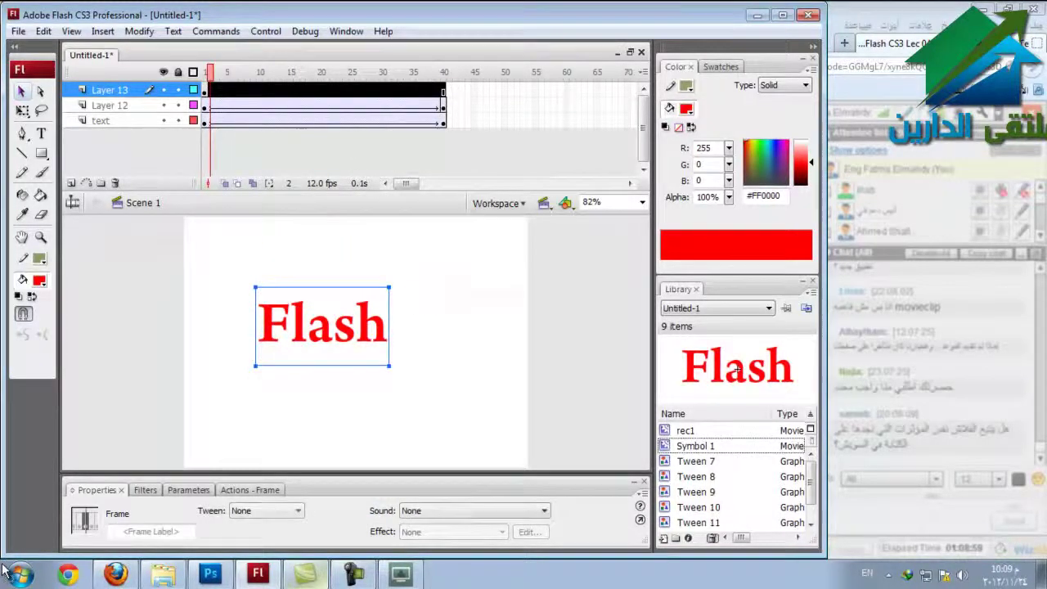
pyautogui.rightClick(213, 94)
pyautogui.click(271, 161)
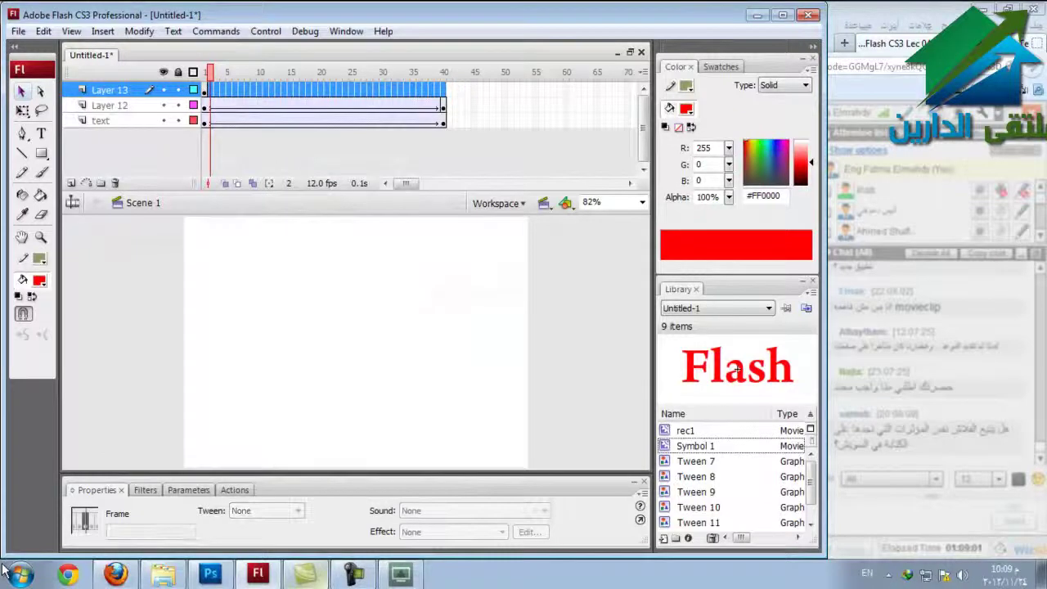
pyautogui.moveTo(323, 327); pyautogui.dragTo(353, 354)
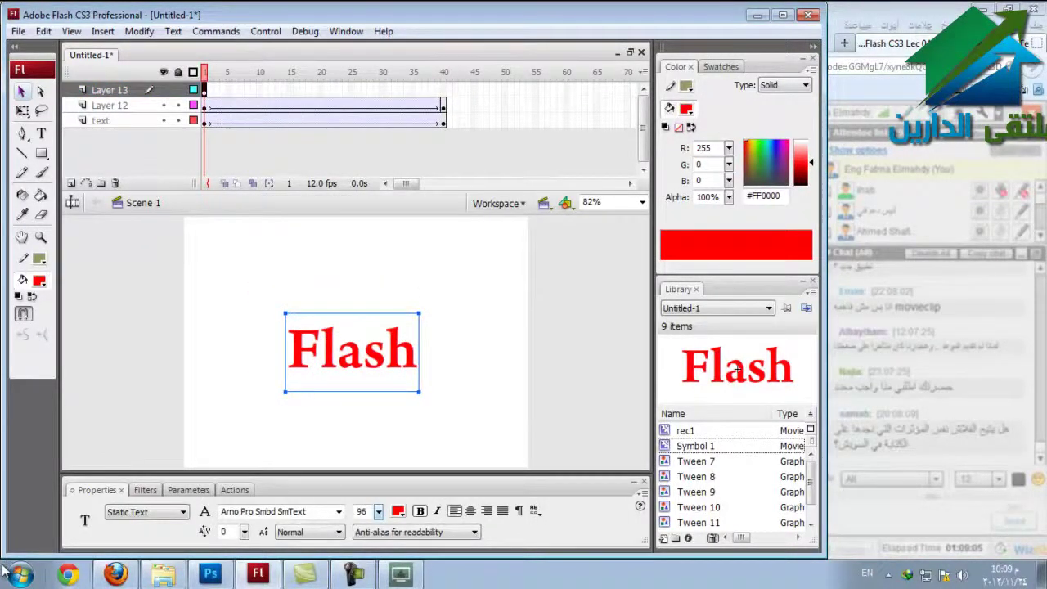
# Open the Blur timeline effect's settings for the Flash text on Layer 13.
pyautogui.hotkey('alt', 'v')
pyautogui.press('Right')
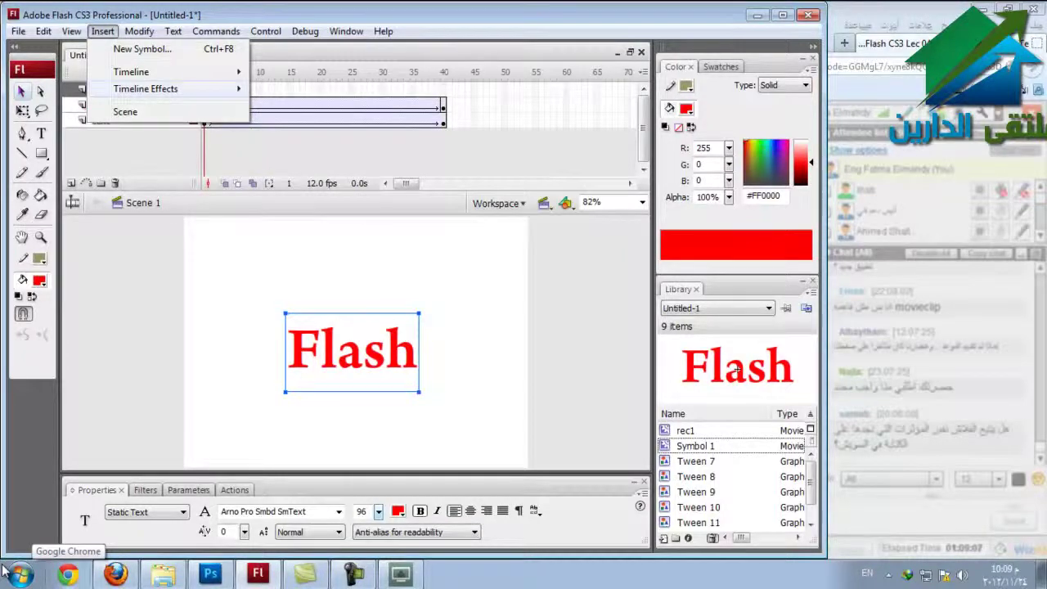
pyautogui.moveTo(145, 88)
pyautogui.moveTo(291, 88)
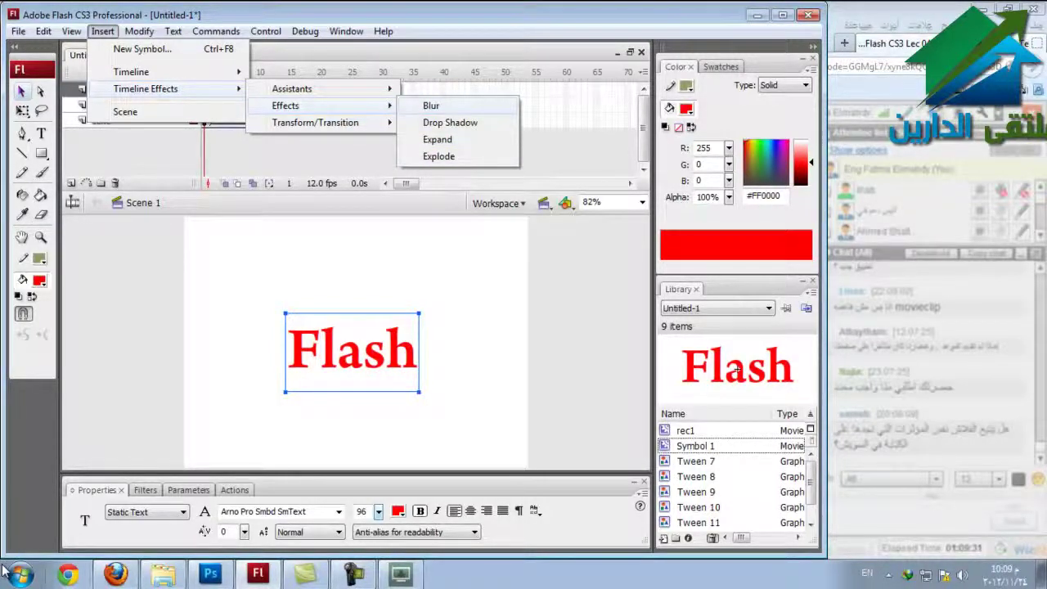
pyautogui.click(431, 105)
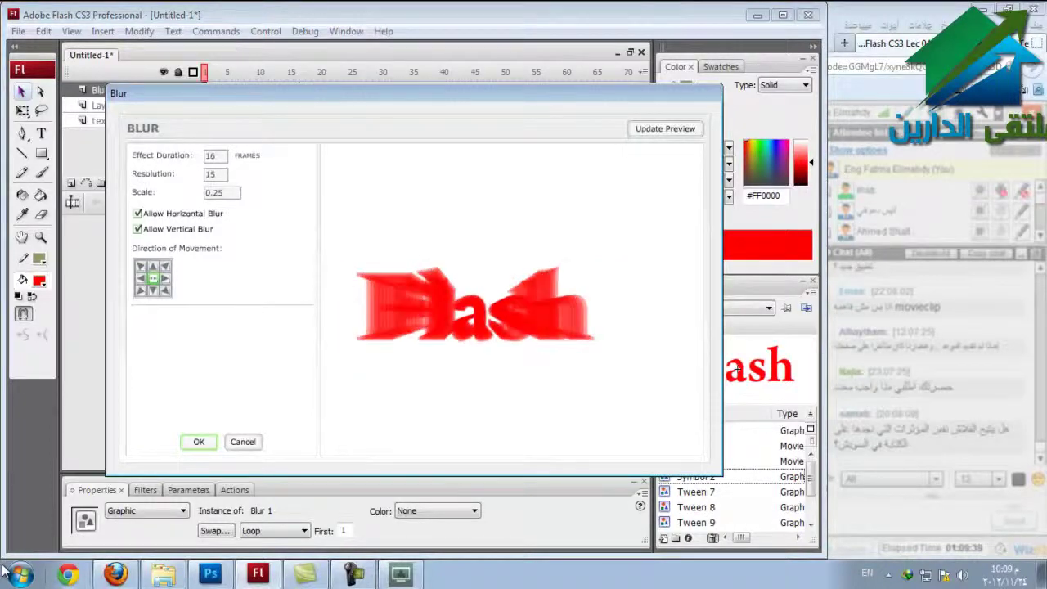
pyautogui.moveTo(414, 93); pyautogui.dragTo(440, 56)
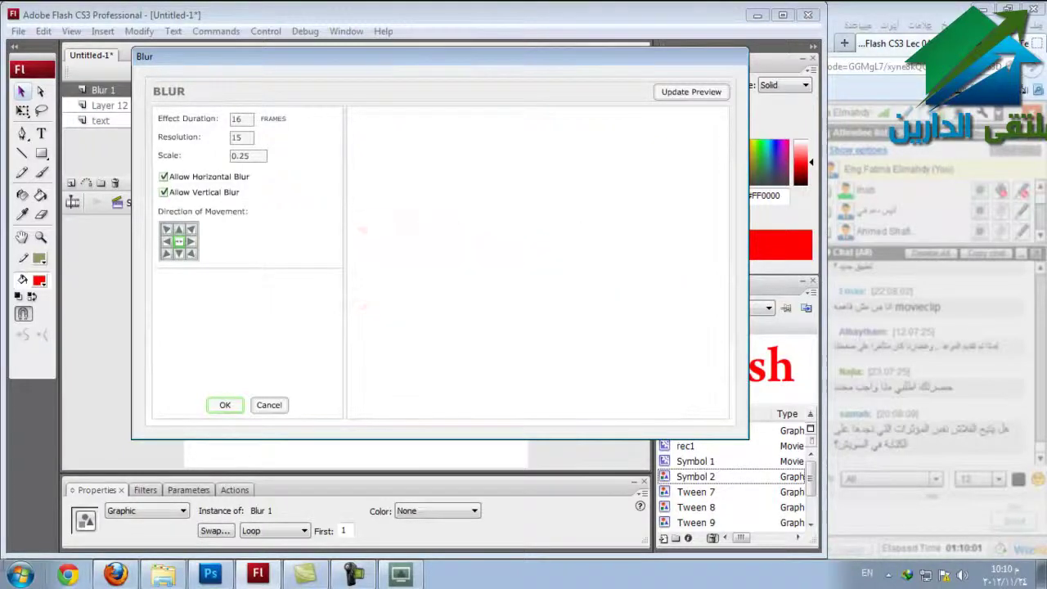
# Set the Blur effect duration to 20 frames, try it without vertical blur, and apply it with vertical blur allowed.
pyautogui.moveTo(243, 119); pyautogui.dragTo(230, 119)
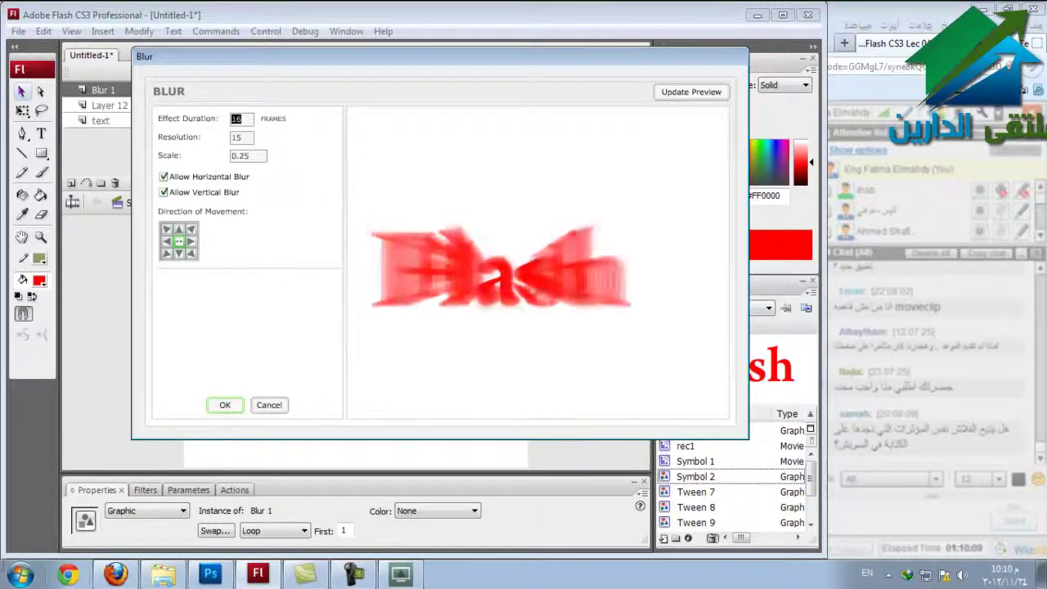
pyautogui.write('20')
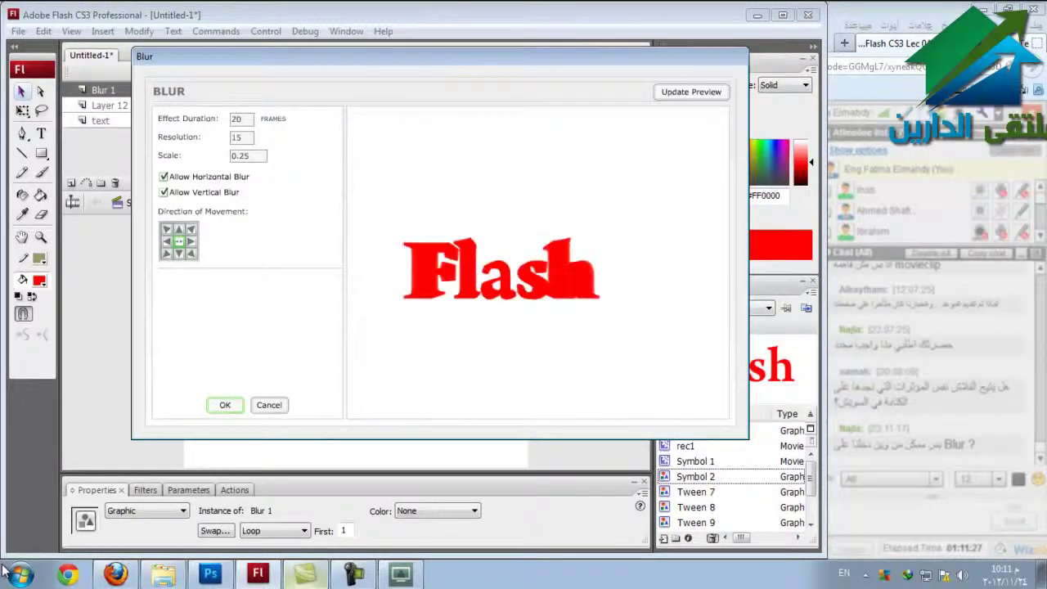
pyautogui.click(164, 192)
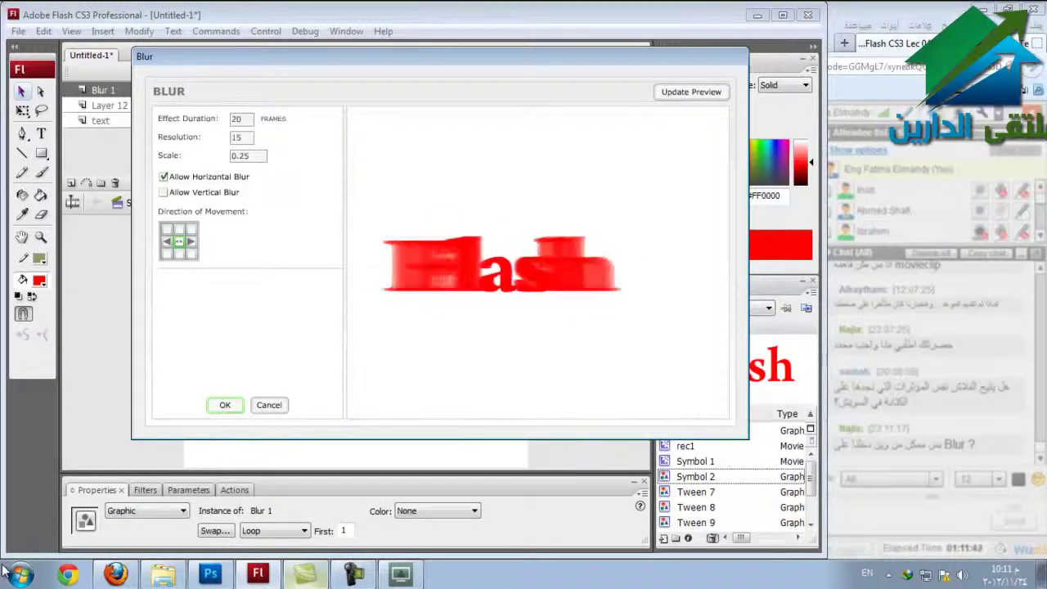
pyautogui.press('space')
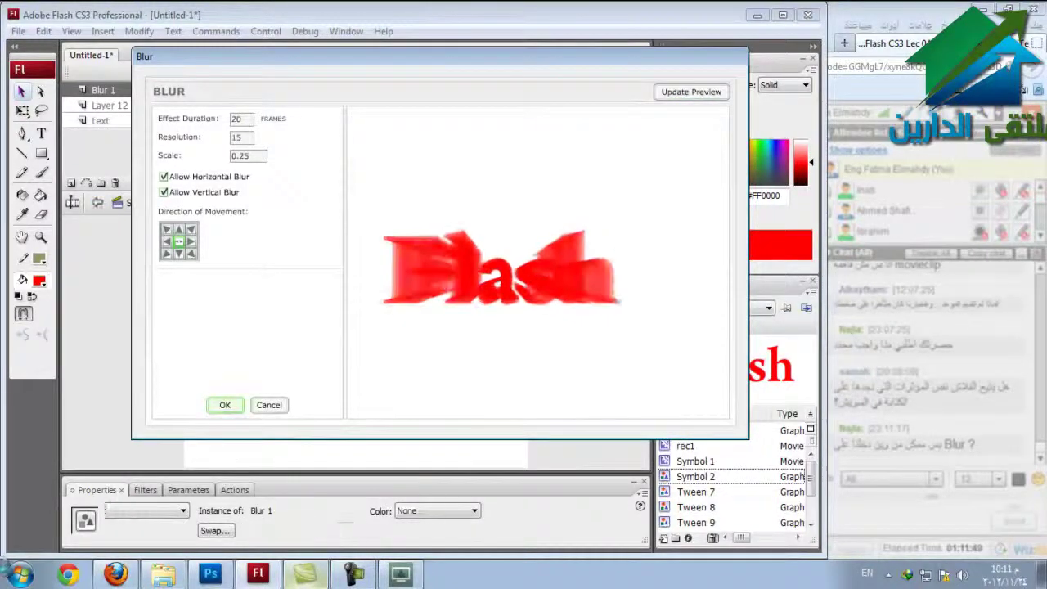
pyautogui.press('Return')
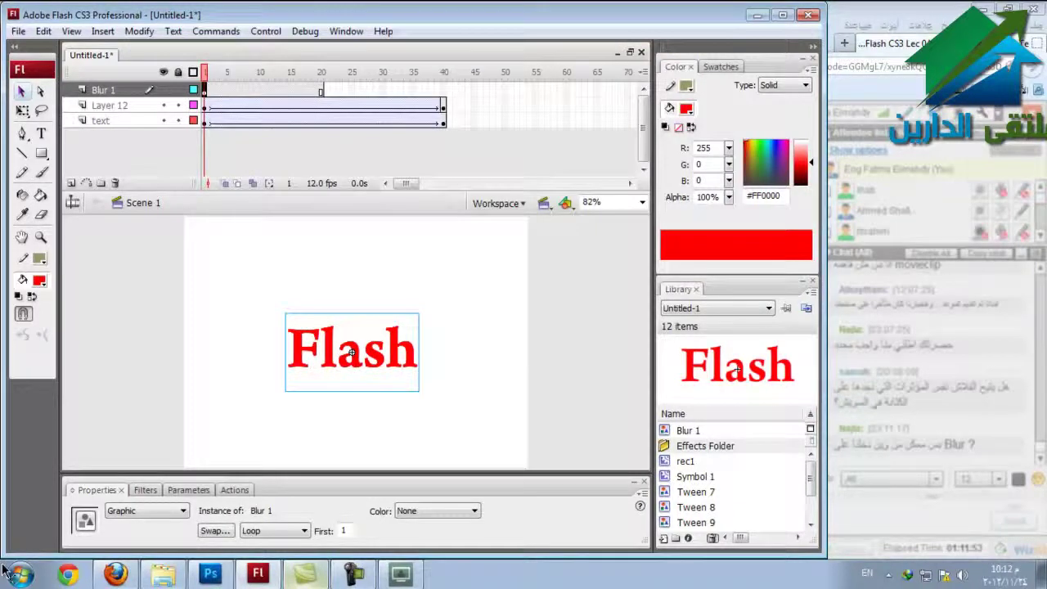
# Test the movie to preview the Blur effect on the Flash text, and close the preview.
pyautogui.hotkey('ctrl', 'Return')
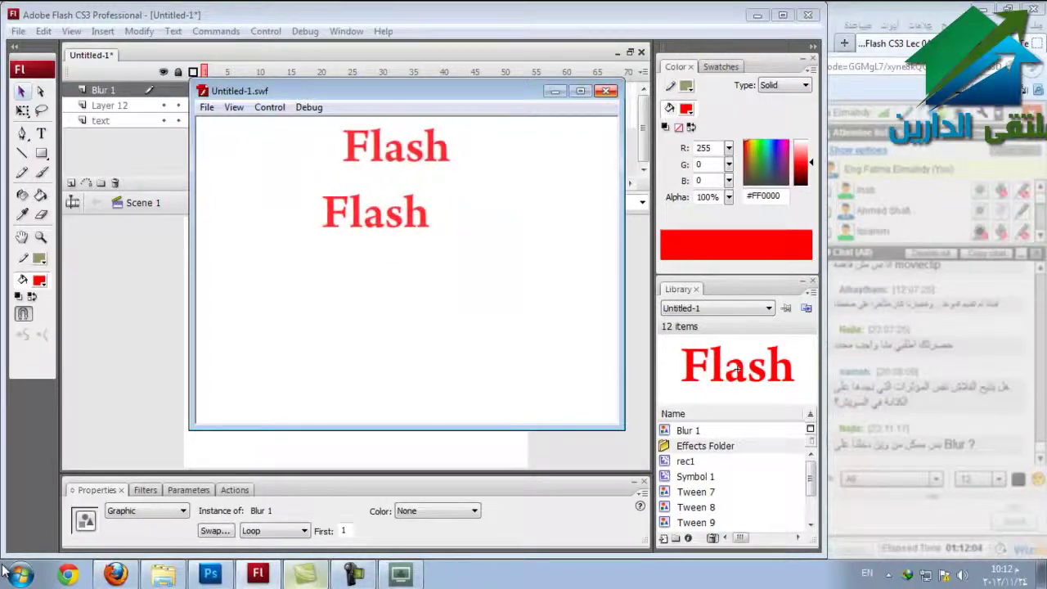
pyautogui.hotkey('ctrl', 'w')
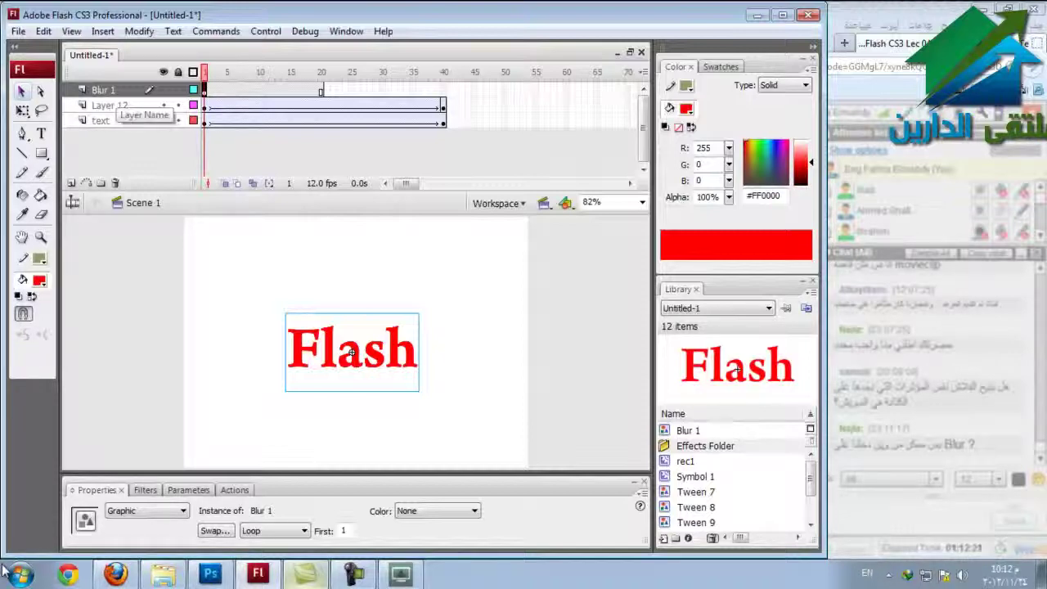
# Add a new layer above Blur 1 with the text "CS3" at size 96, and place it just below the Flash text.
pyautogui.click(205, 90)
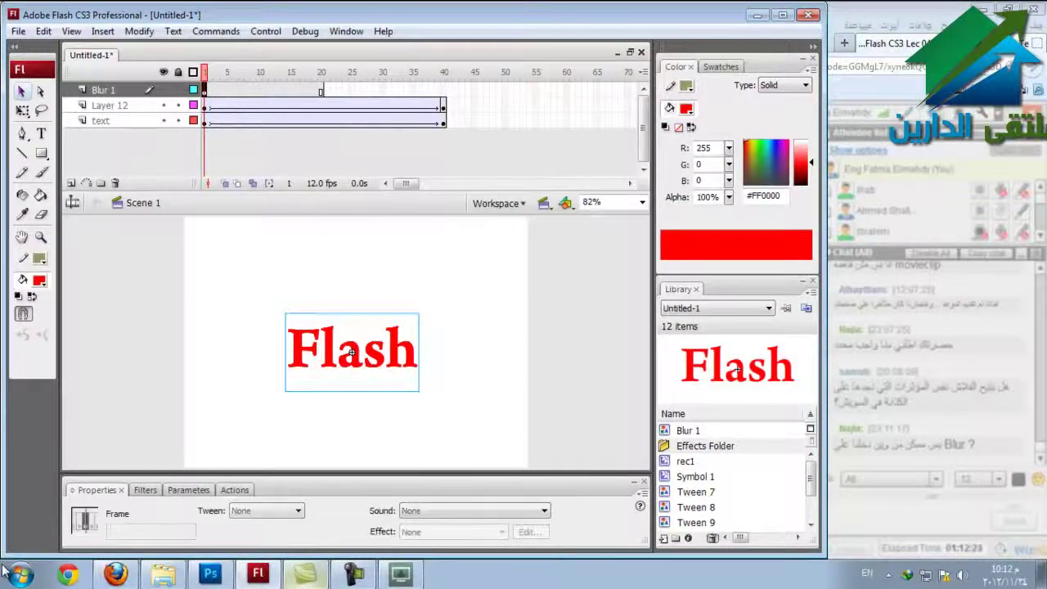
pyautogui.click(71, 183)
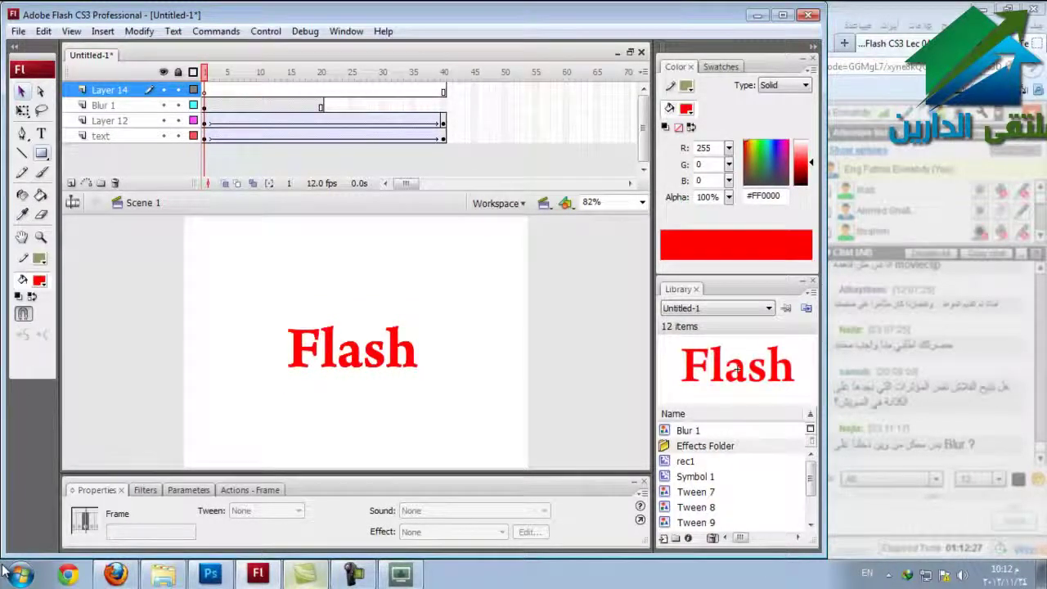
pyautogui.click(41, 133)
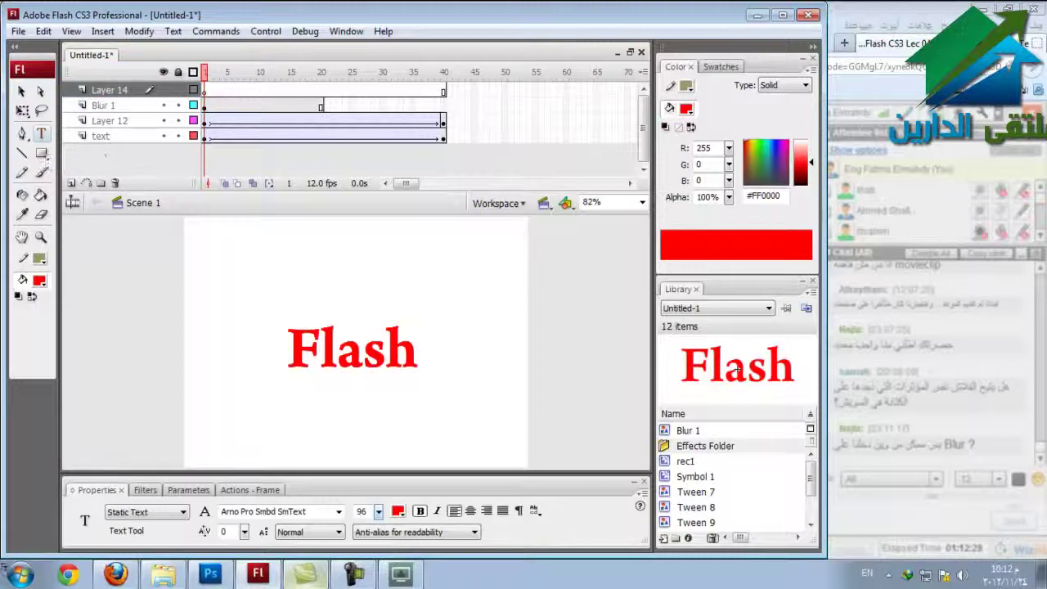
pyautogui.click(288, 340)
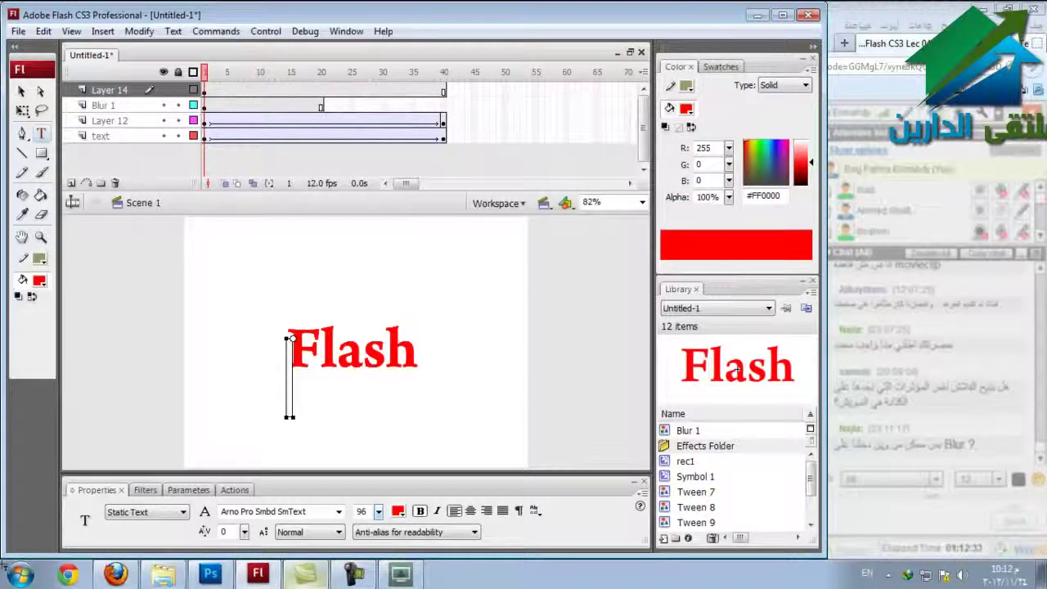
pyautogui.write('CS')
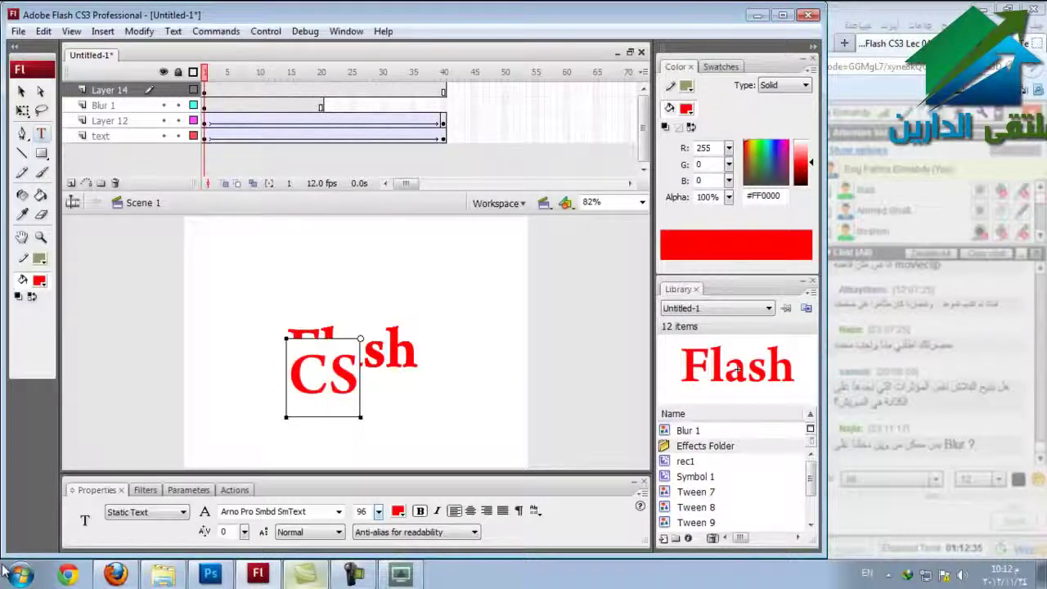
pyautogui.write('#')
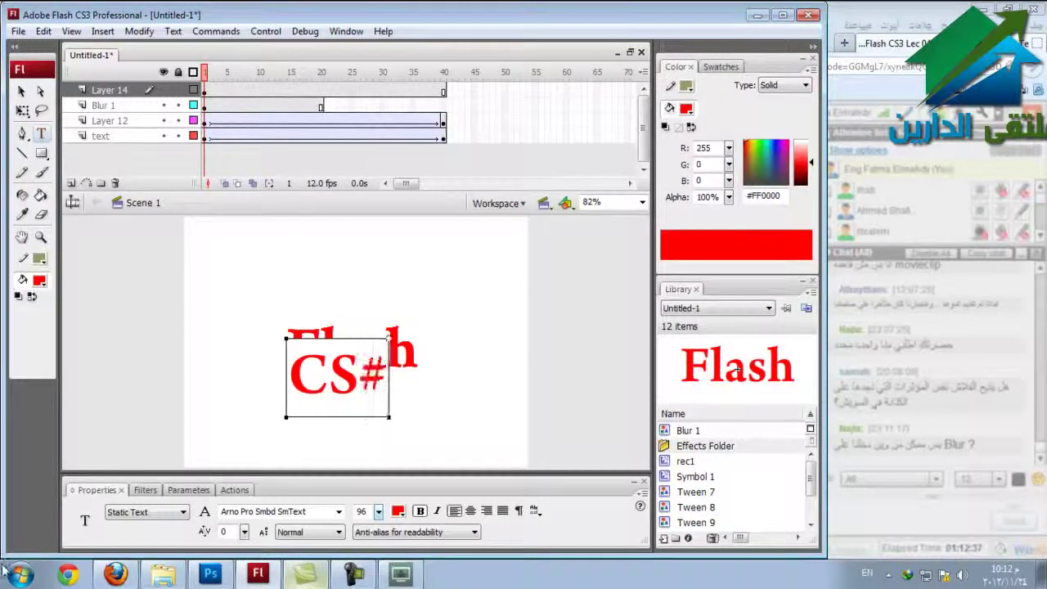
pyautogui.press('BackSpace')
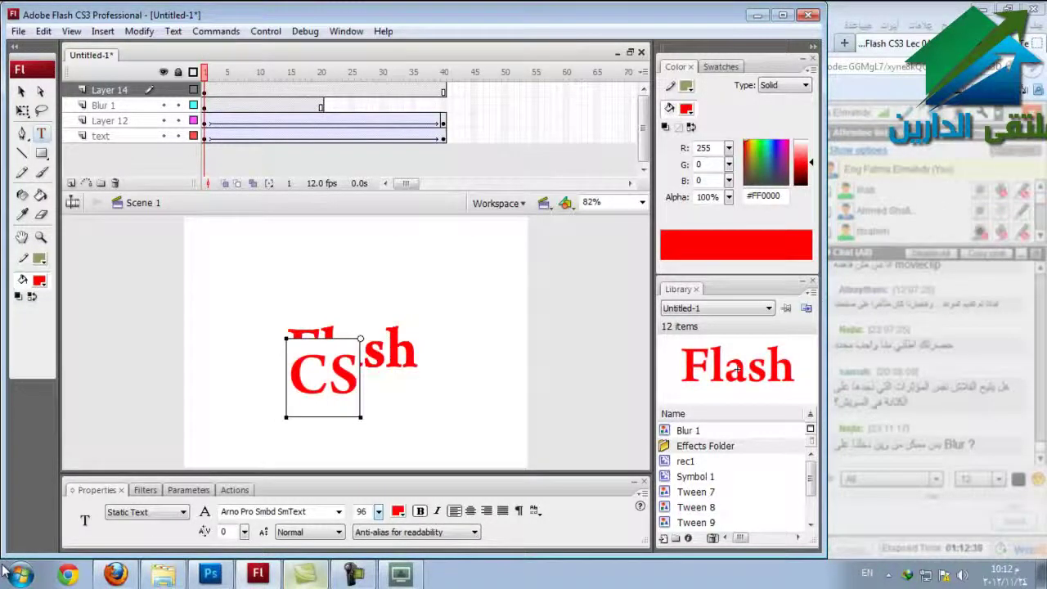
pyautogui.write('3')
pyautogui.press('Escape')
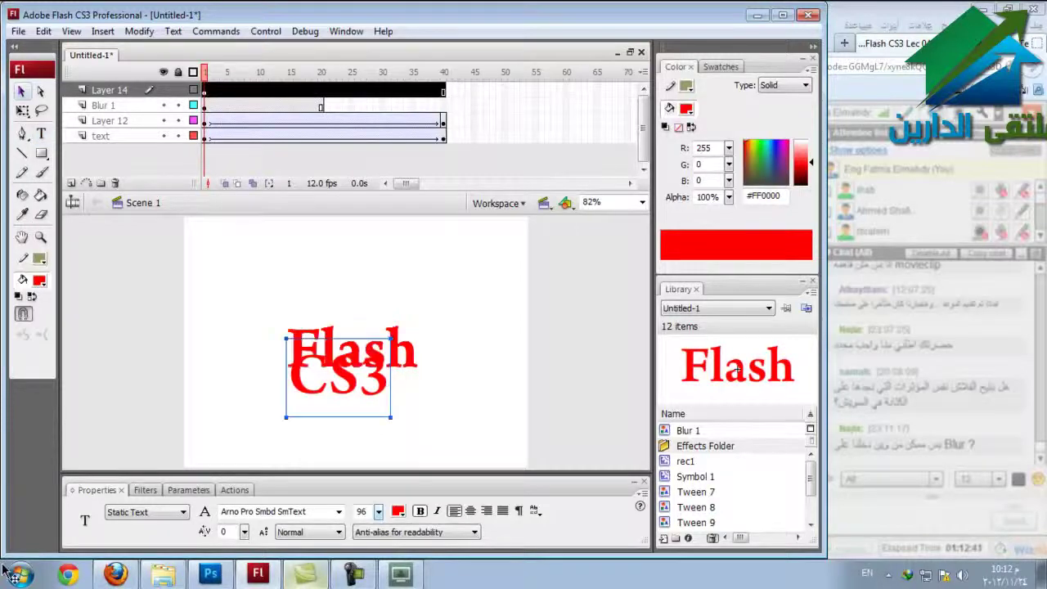
pyautogui.moveTo(338, 369); pyautogui.dragTo(338, 413)
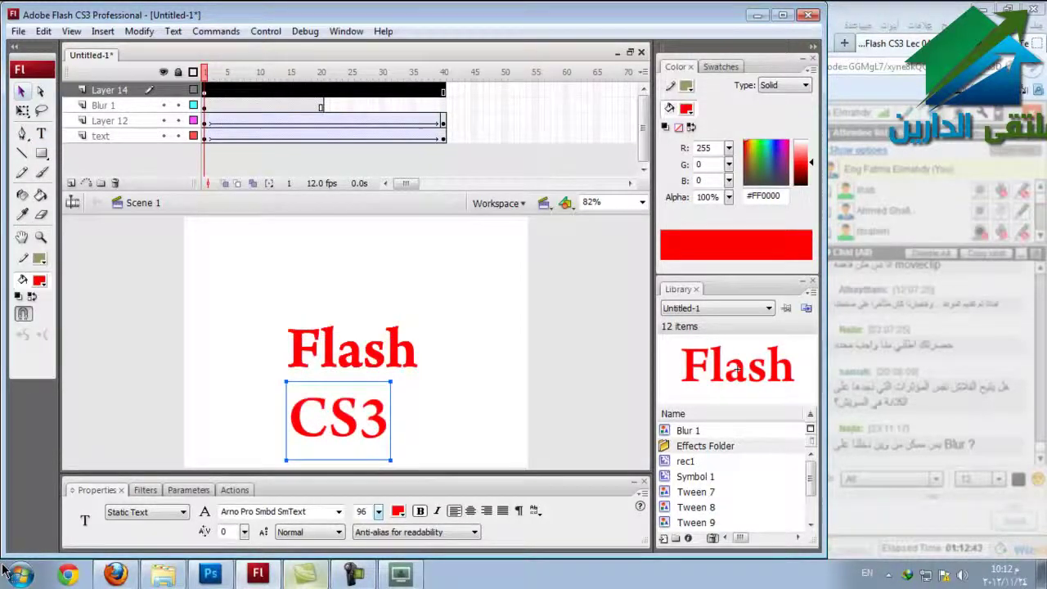
# Open the Drop Shadow timeline effect's settings for the CS3 text.
pyautogui.hotkey('ctrl', 'shift', 'a')
pyautogui.click(338, 418)
pyautogui.hotkey('alt', 'v')
pyautogui.press('Right')
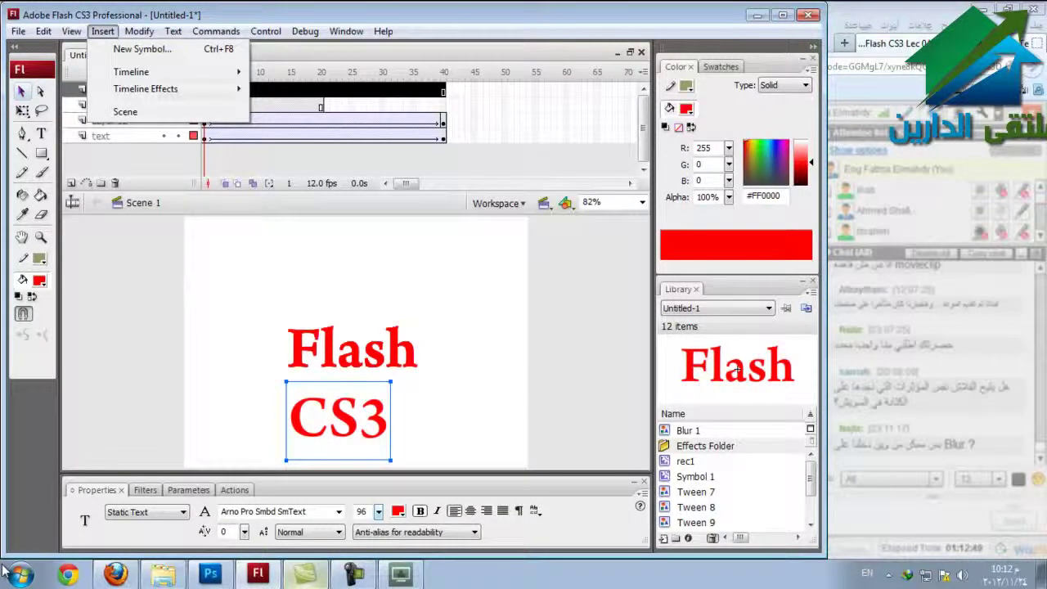
pyautogui.press('Down')
pyautogui.press('Down')
pyautogui.press('Down')
pyautogui.press('Right')
pyautogui.press('Down')
pyautogui.press('Right')
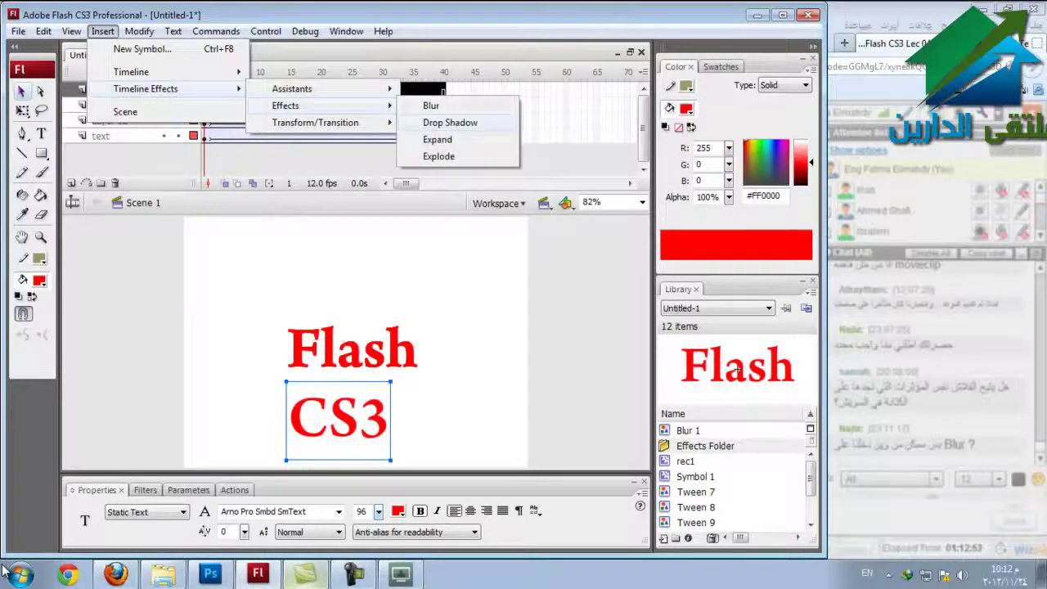
pyautogui.press('Down')
pyautogui.press('Return')
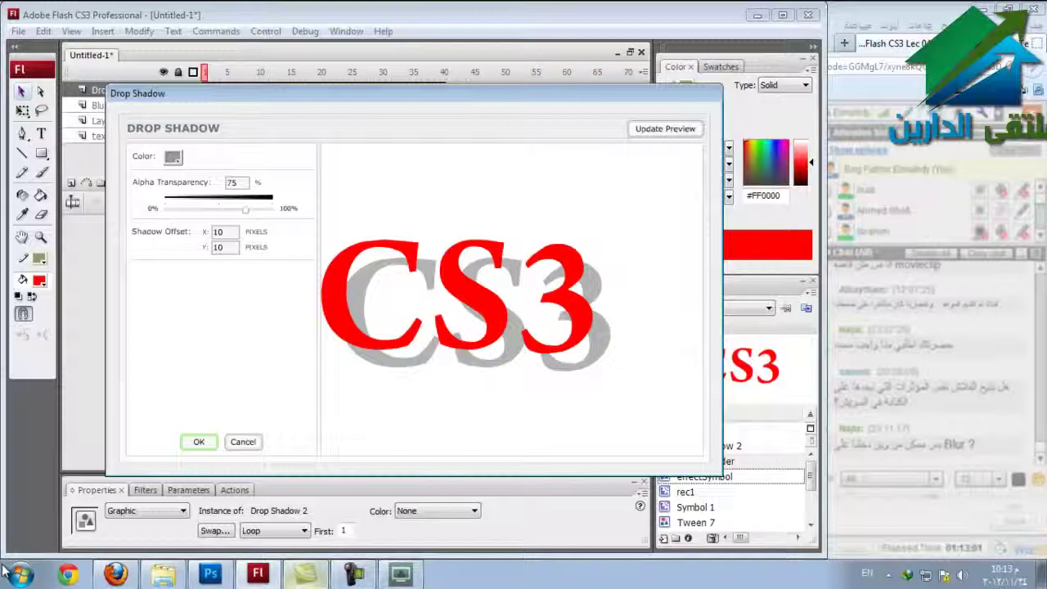
# Try a blue shadow colour, change it to pink, set the alpha transparency to 20%, and refresh the effect preview.
pyautogui.click(173, 156)
pyautogui.click(252, 228)
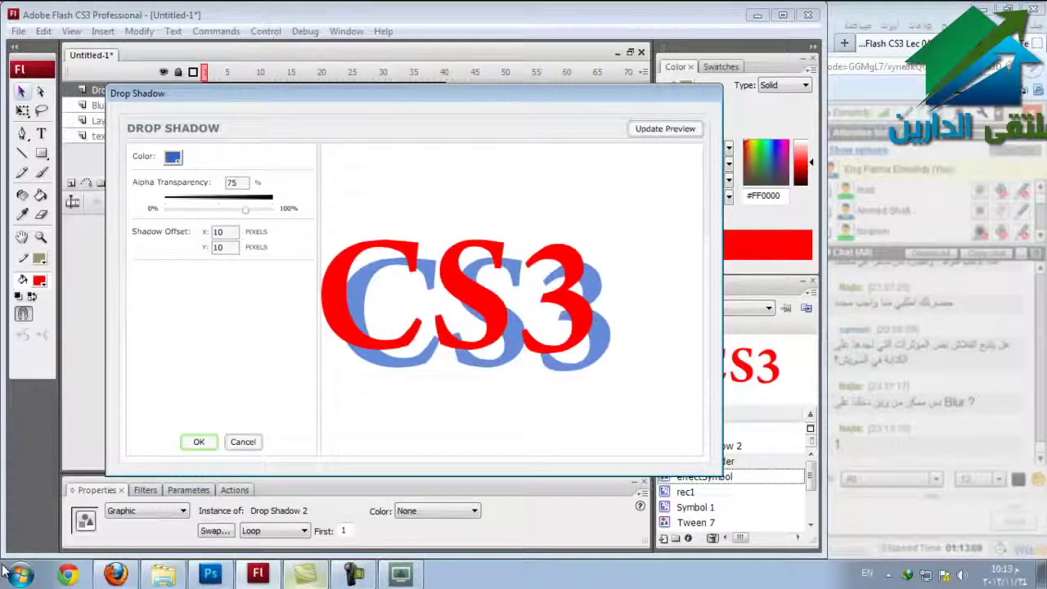
pyautogui.click(173, 157)
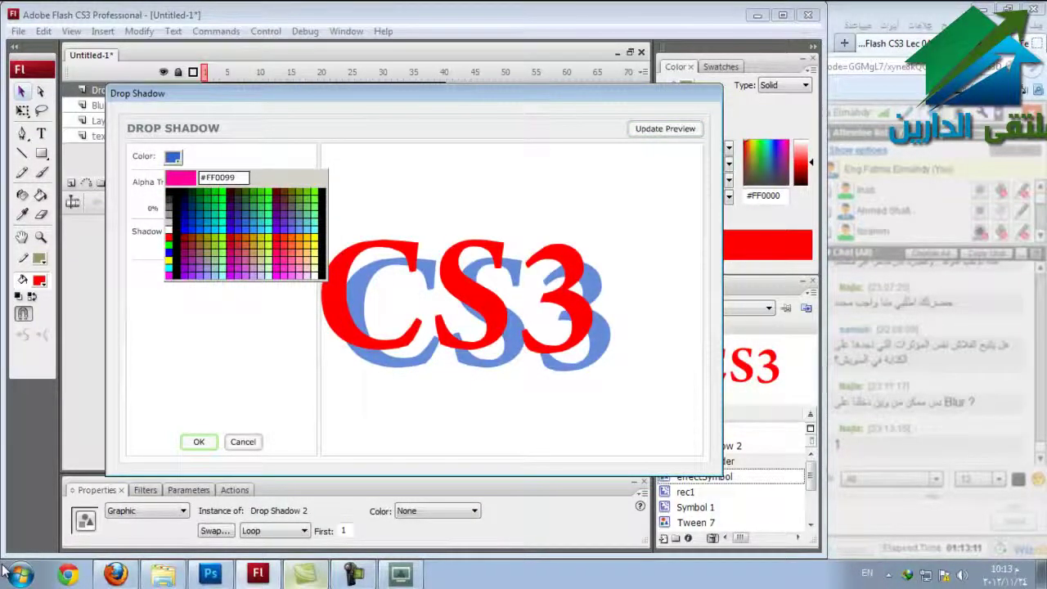
pyautogui.click(299, 236)
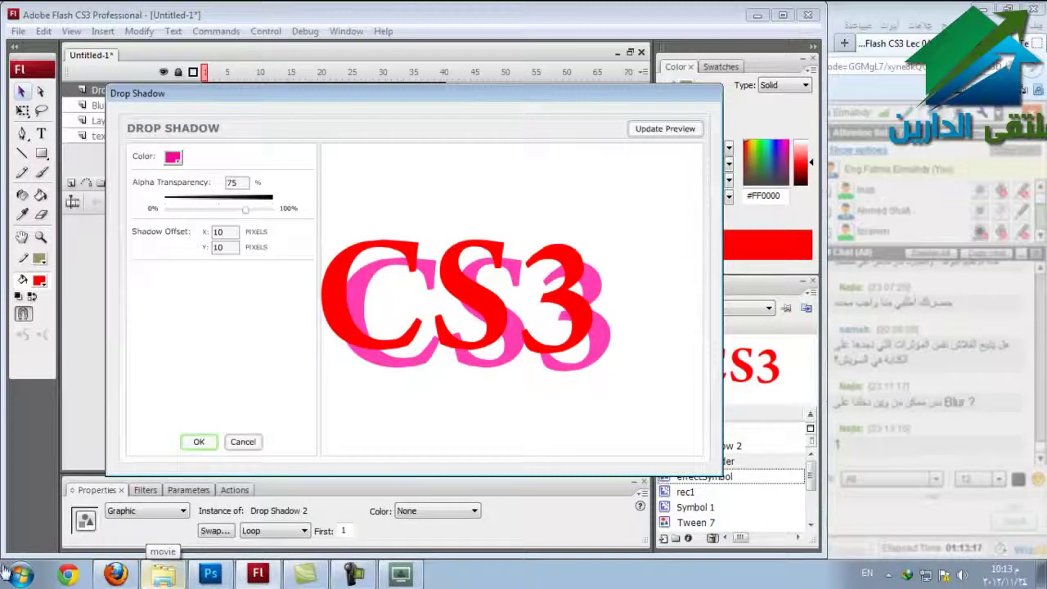
pyautogui.doubleClick(232, 182)
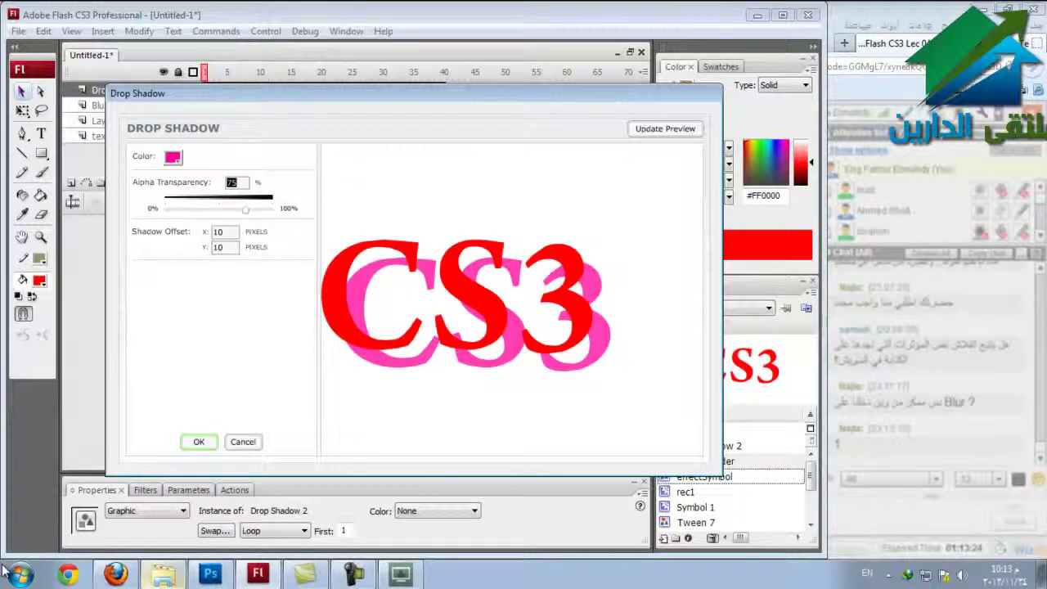
pyautogui.write('20')
pyautogui.click(664, 129)
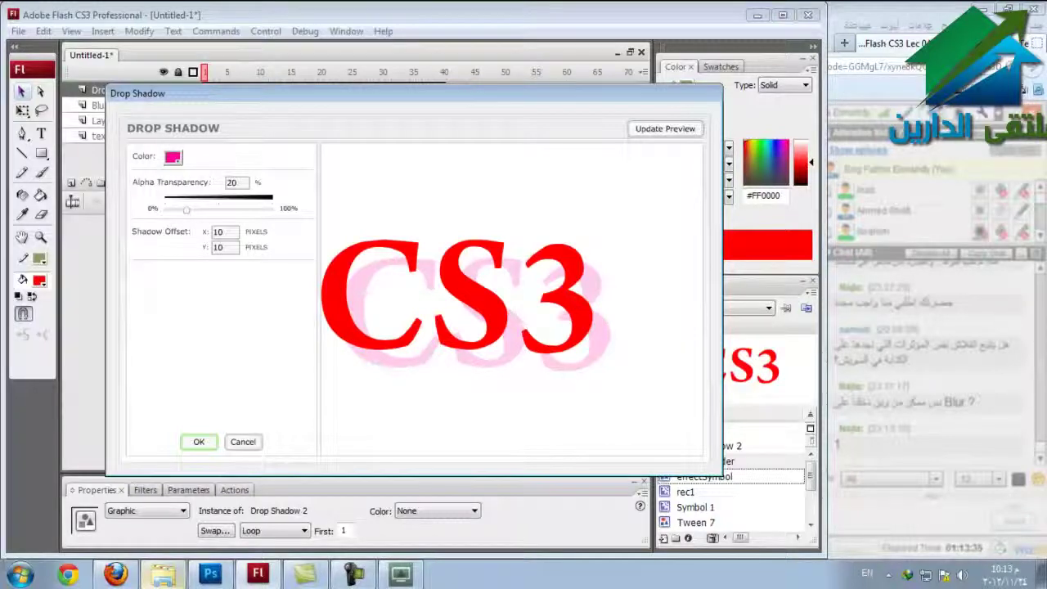
# Set the shadow offset to X 0 and Y 5 pixels and apply the Drop Shadow effect.
pyautogui.press('Tab')
pyautogui.write('0')
pyautogui.press('Return')
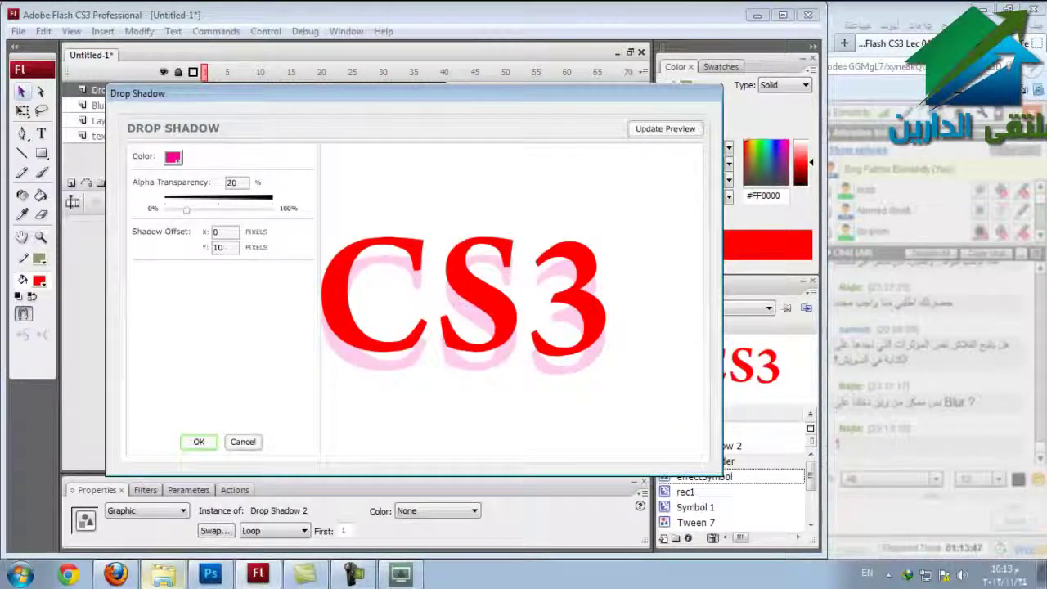
pyautogui.press('Tab')
pyautogui.write('5')
pyautogui.press('Tab')
pyautogui.press('space')
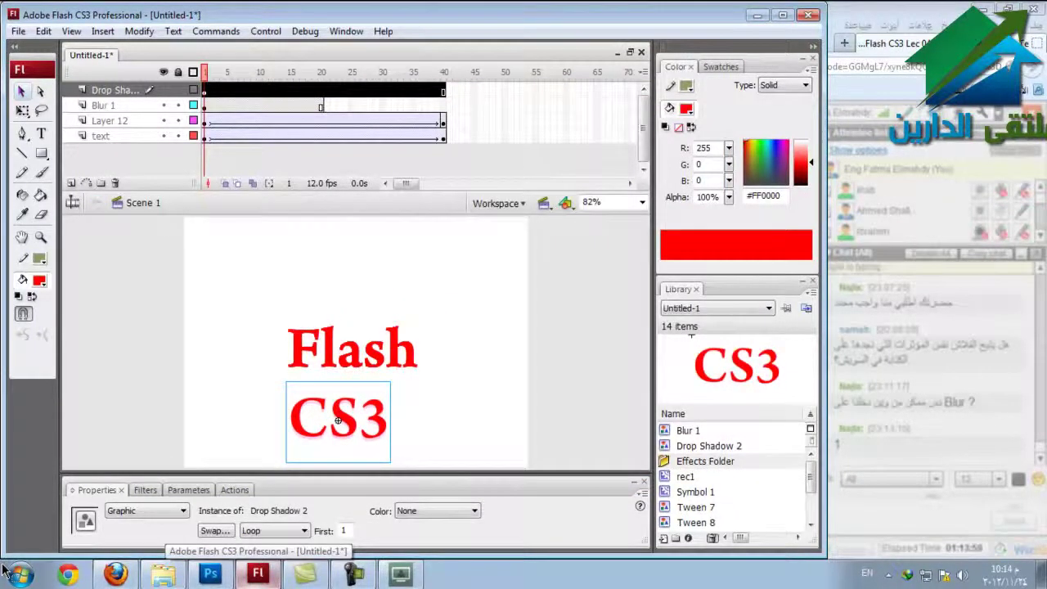
# Test the movie to view the CS3 drop shadow alongside the Flash animations, and close the preview.
pyautogui.hotkey('ctrl', 'Return')
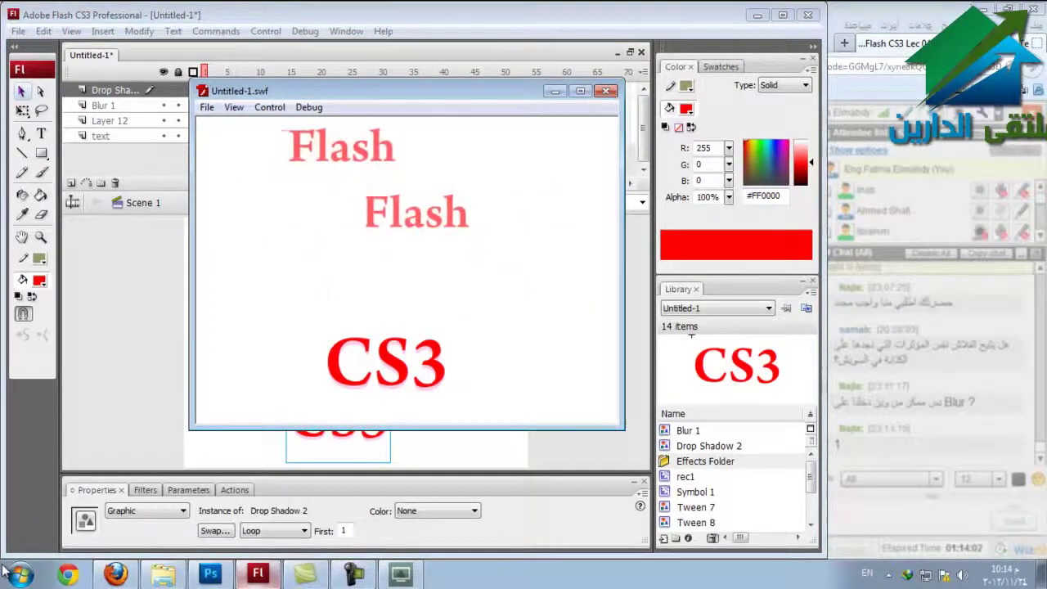
pyautogui.hotkey('ctrl', 'w')
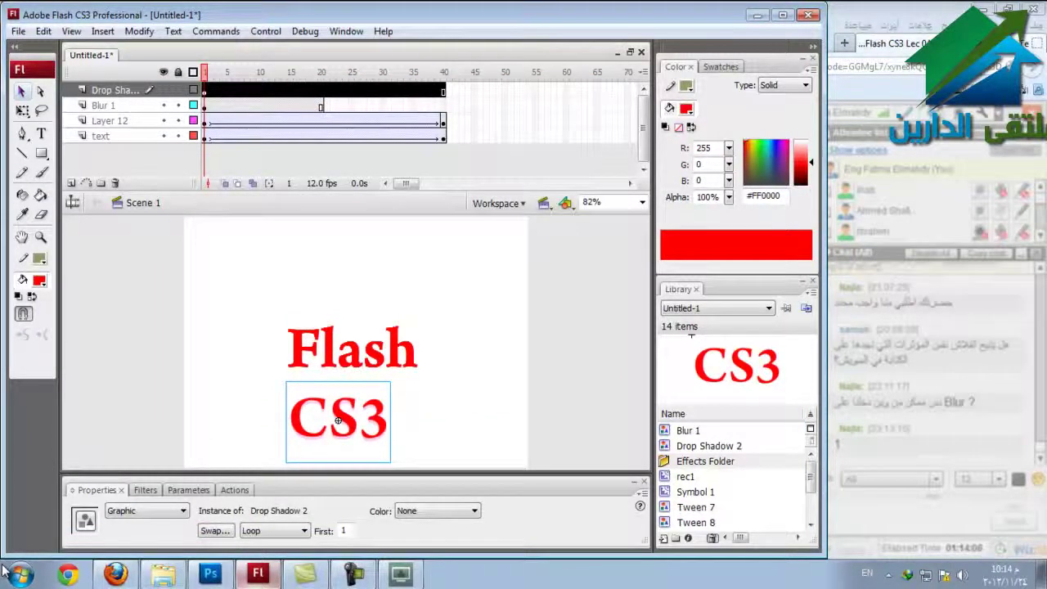
# Delete the Drop Shadow layer holding the CS3 text.
pyautogui.click(352, 348)
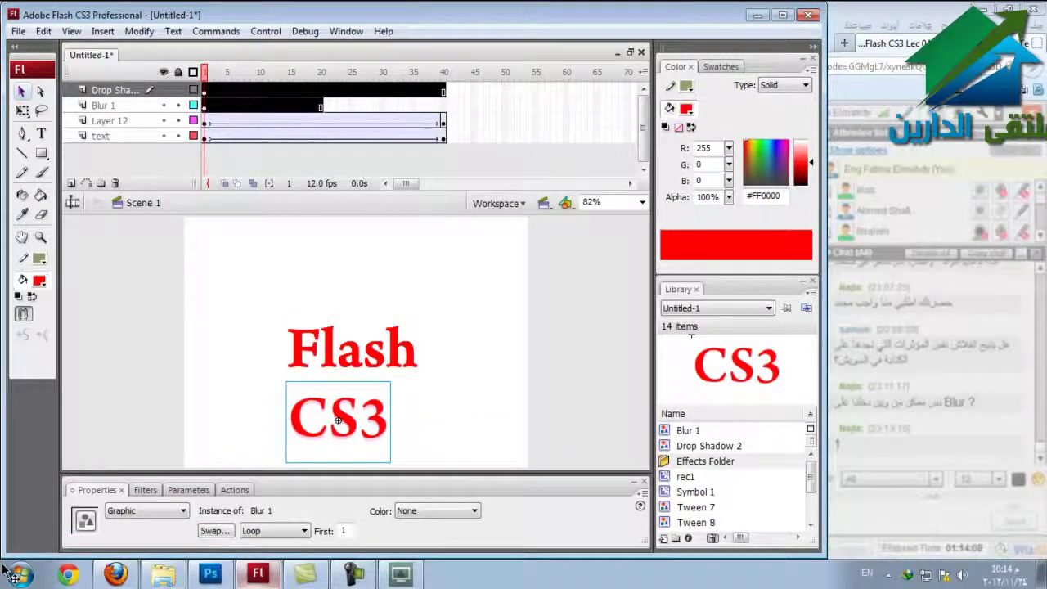
pyautogui.click(337, 419)
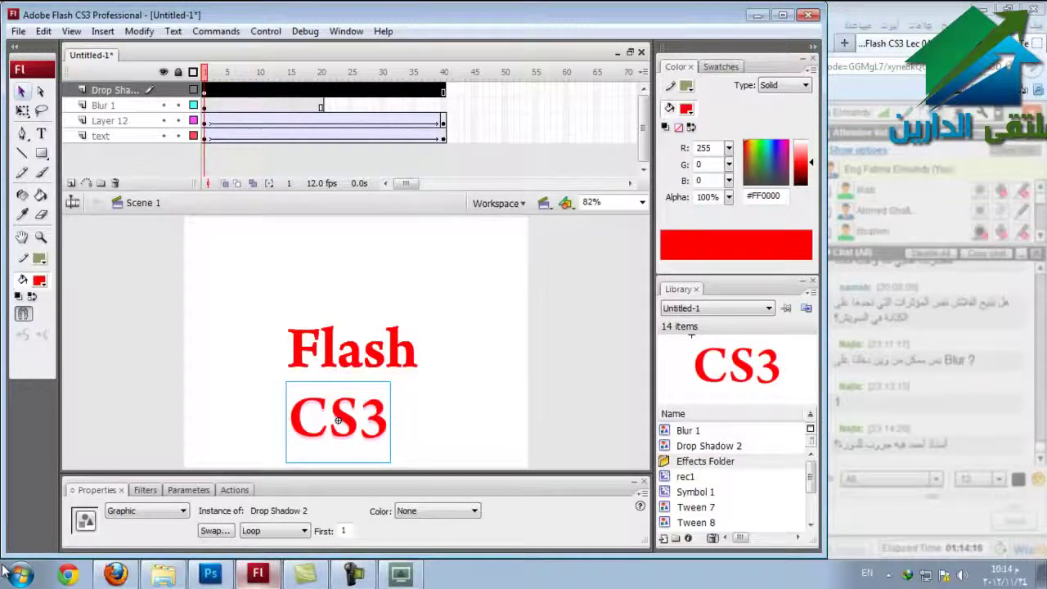
pyautogui.rightClick(227, 88)
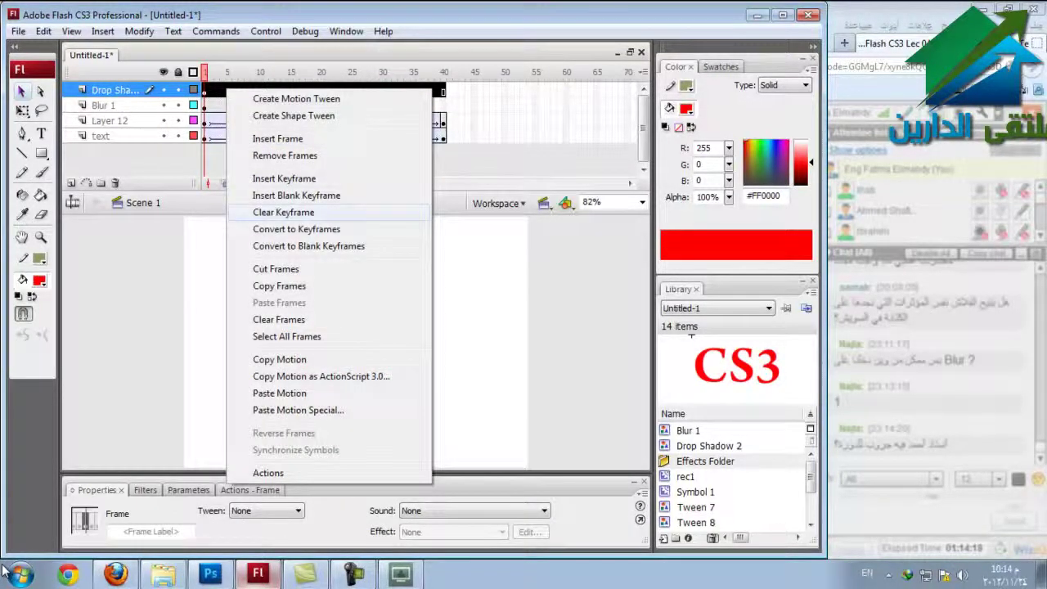
pyautogui.press('Escape')
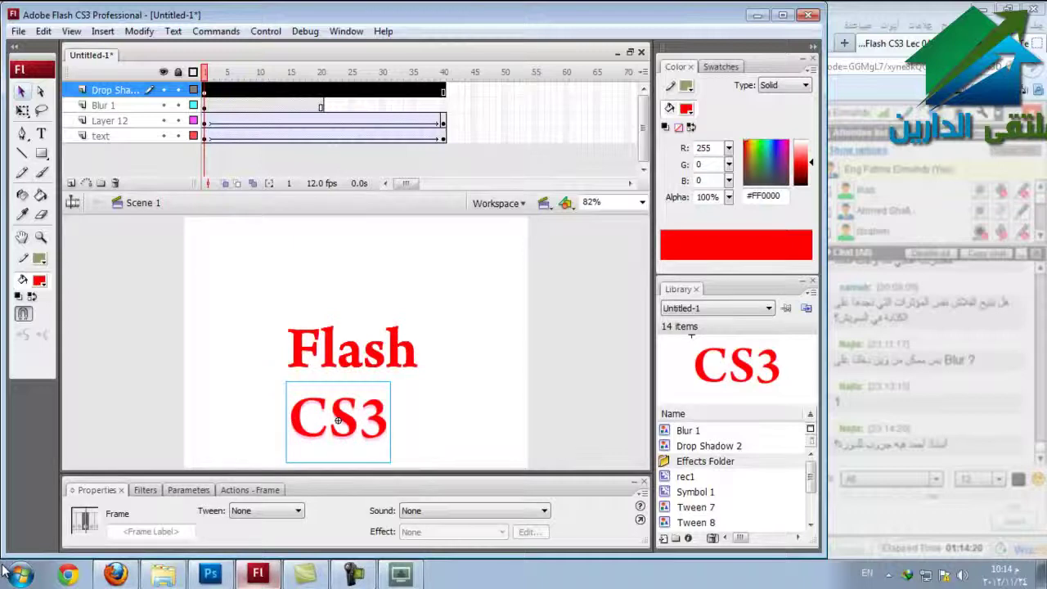
pyautogui.press('Delete')
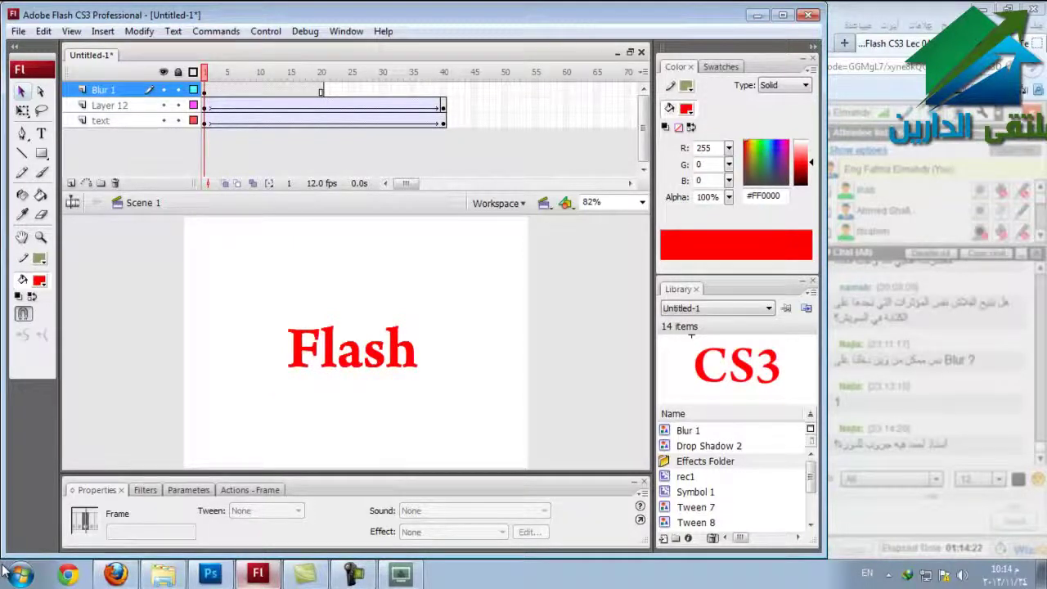
# Add a new layer above Blur 1 with the text "CS3" and position it roughly centred below the Flash text.
pyautogui.hotkey('ctrl', 'z')
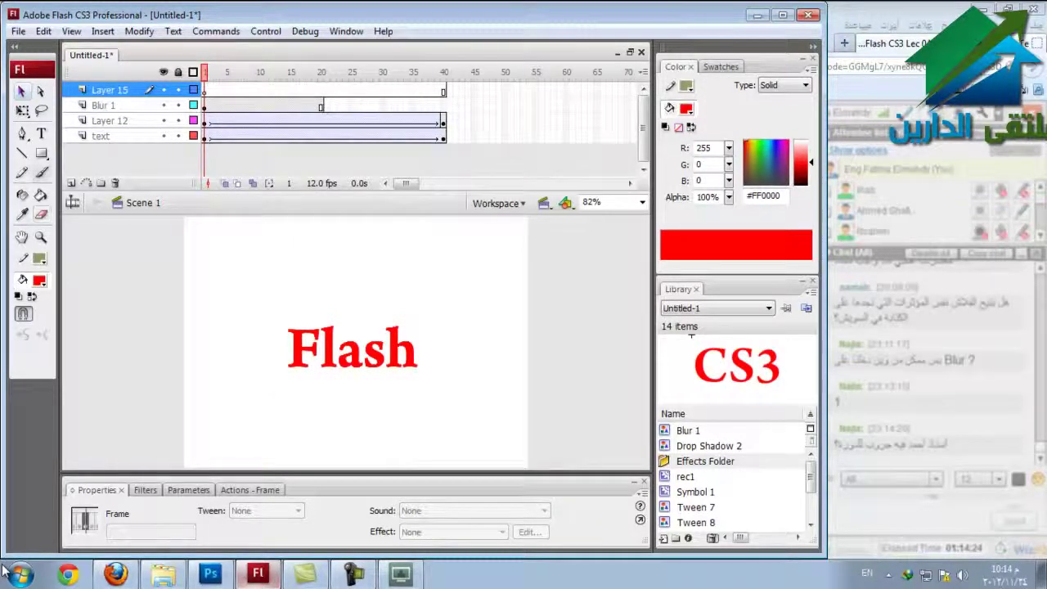
pyautogui.press('t')
pyautogui.click(314, 366)
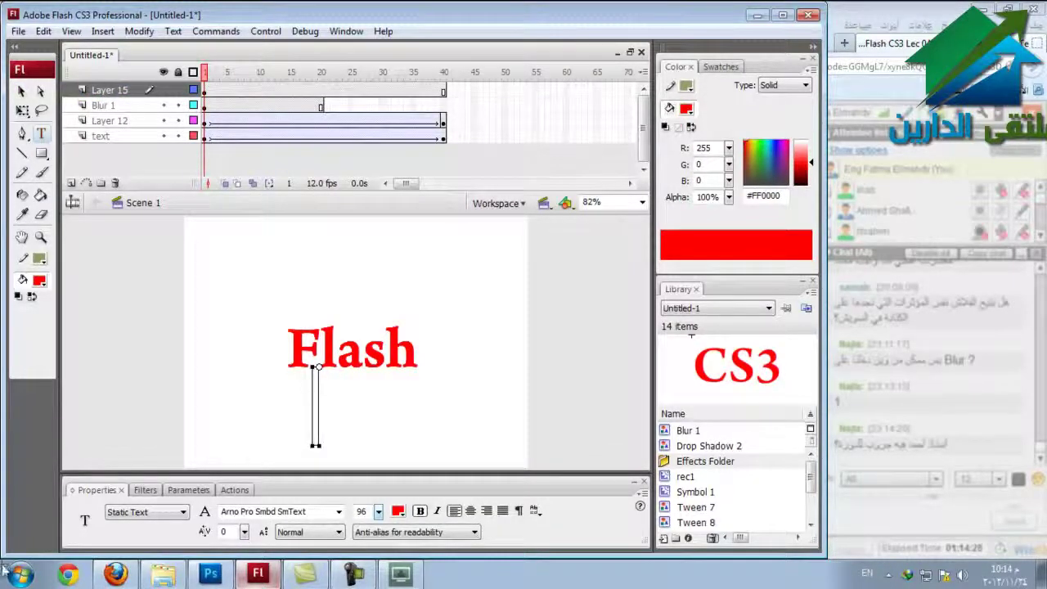
pyautogui.write('E')
pyautogui.press('BackSpace')
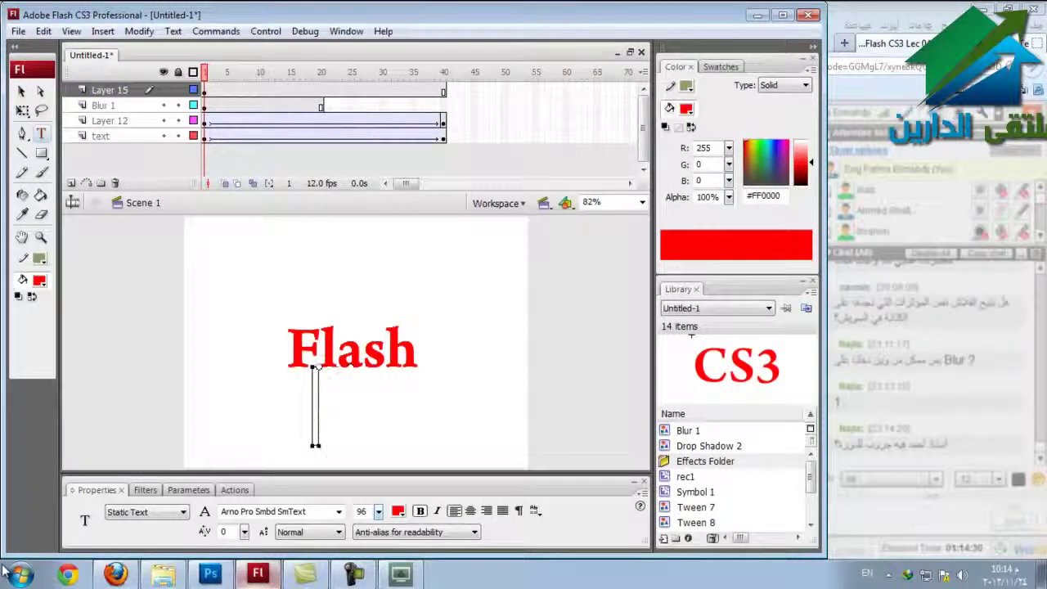
pyautogui.write('CS')
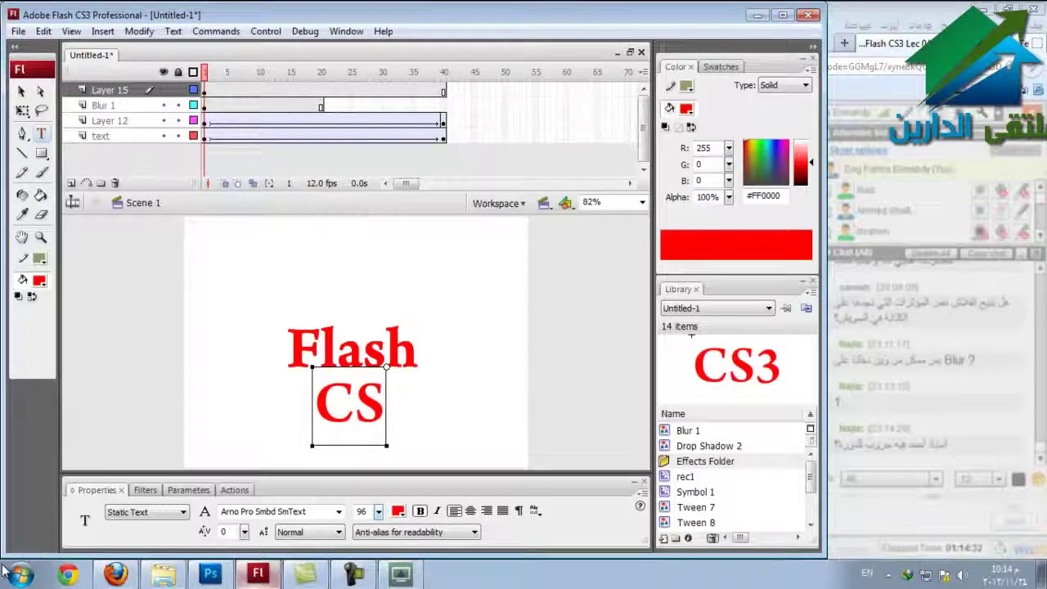
pyautogui.write('3')
pyautogui.press('Escape')
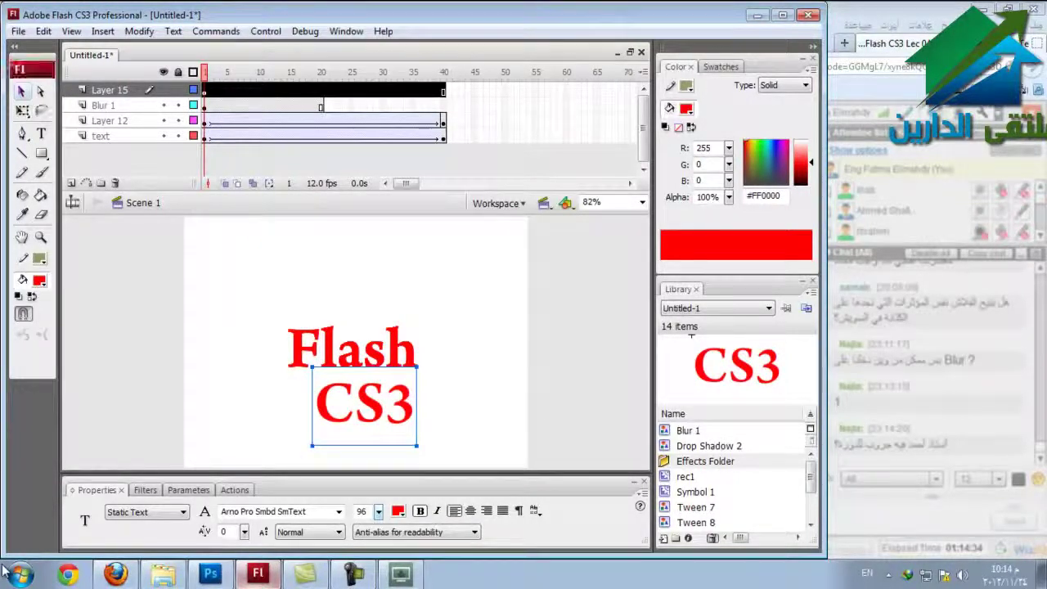
pyautogui.moveTo(360, 403); pyautogui.dragTo(350, 413)
# Apply the Expand timeline effect to the CS3 text, trying another direction of movement and refreshing the preview.
pyautogui.hotkey('alt', 'i')
pyautogui.press('Right')
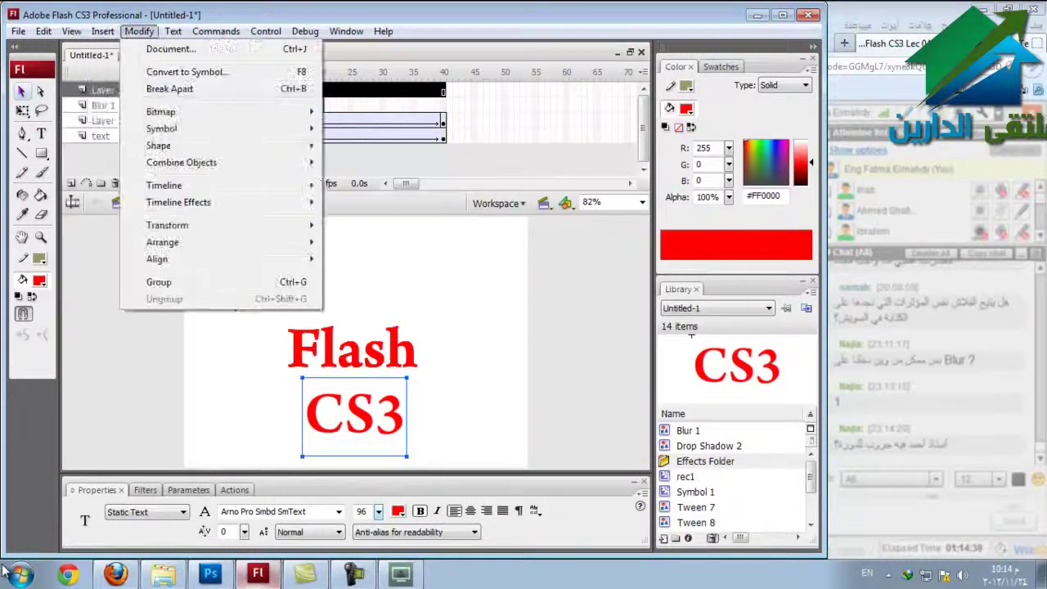
pyautogui.press('Left')
pyautogui.moveTo(145, 88)
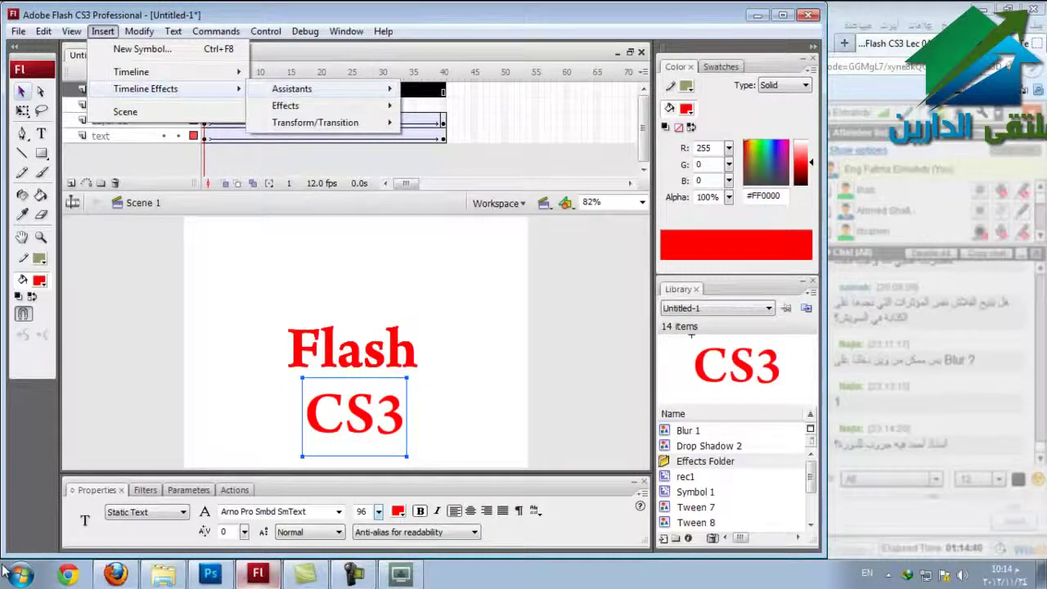
pyautogui.press('Down')
pyautogui.press('Right')
pyautogui.press('Down')
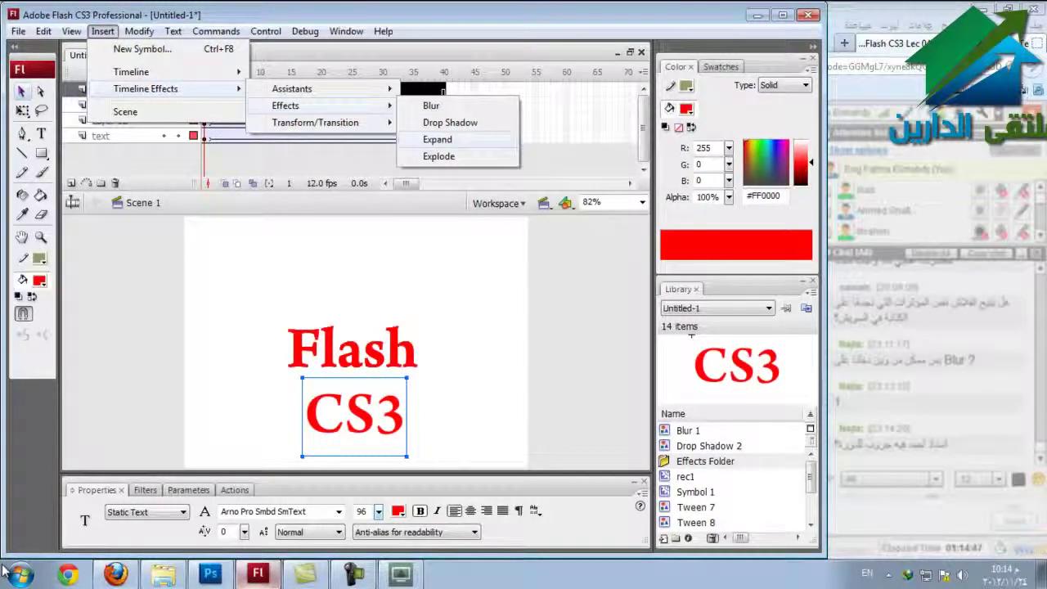
pyautogui.press('Return')
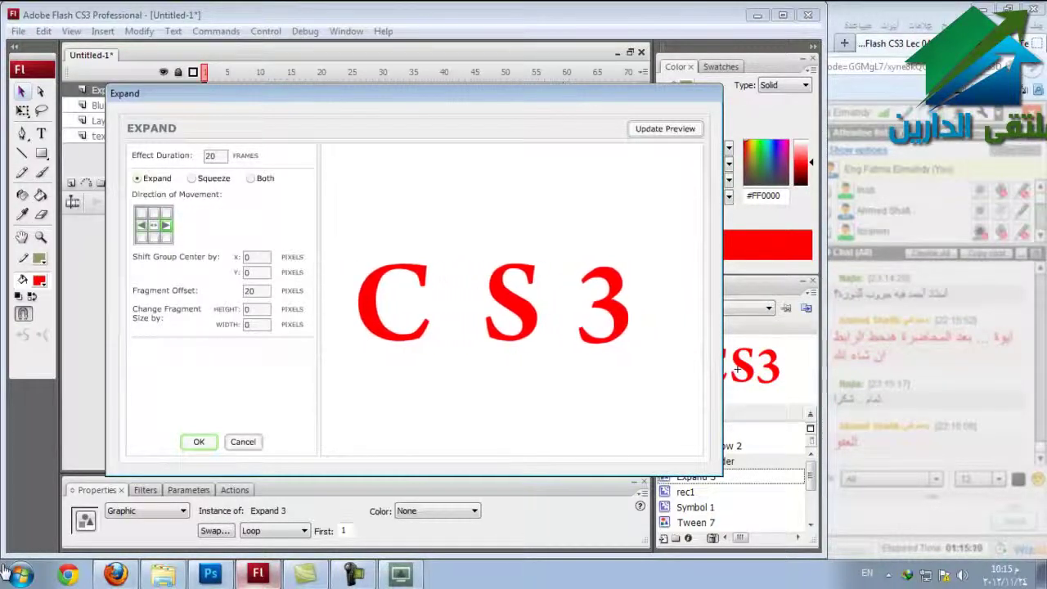
pyautogui.click(141, 225)
pyautogui.click(665, 128)
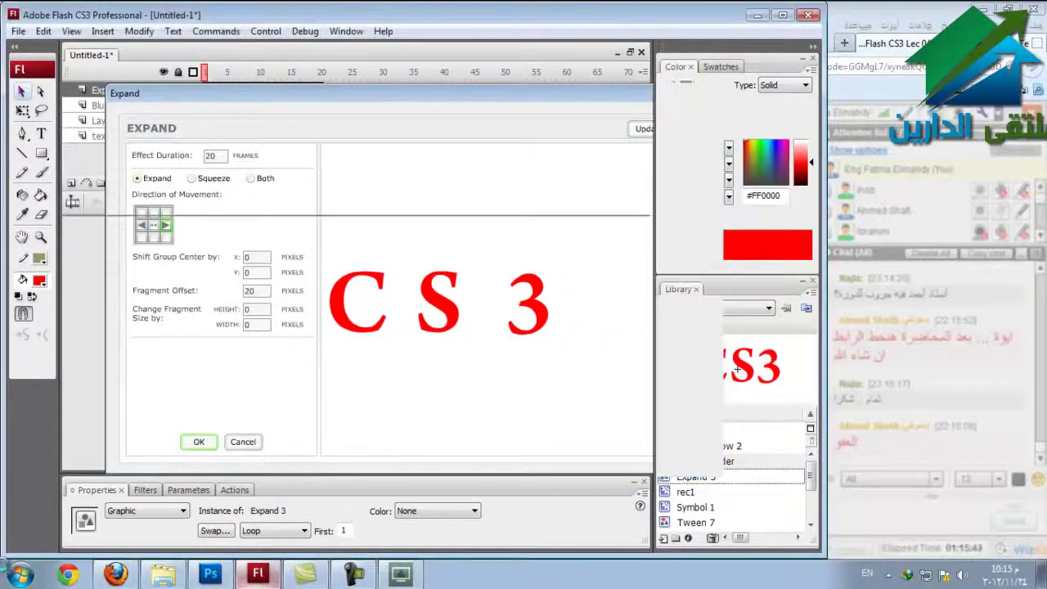
pyautogui.press('Return')
# Test the movie with the expanding CS3 text, close the preview, and undo the Expand effect.
pyautogui.hotkey('ctrl', 'Return')
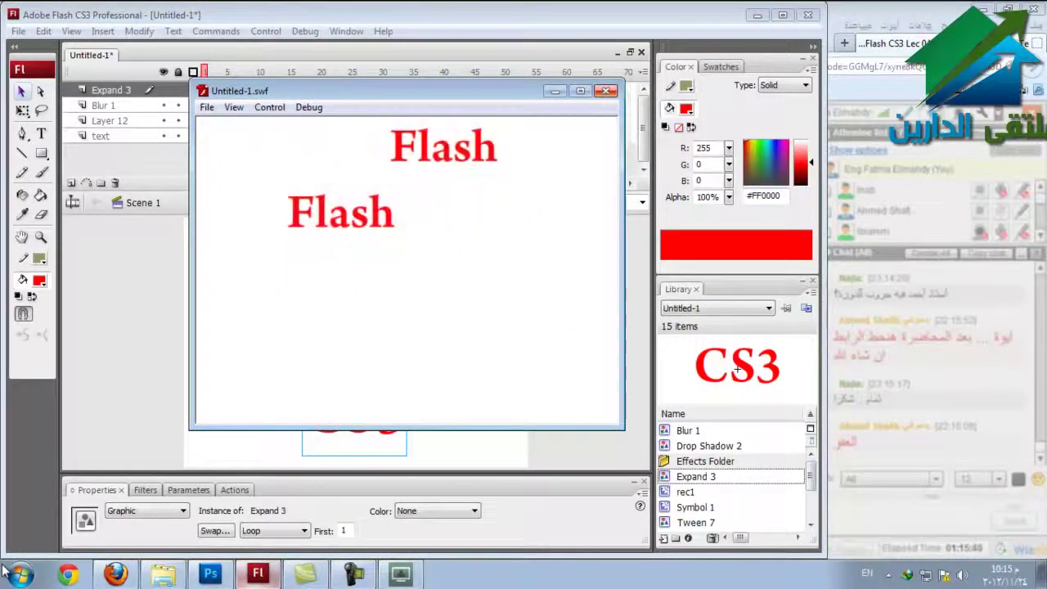
pyautogui.hotkey('ctrl', 'w')
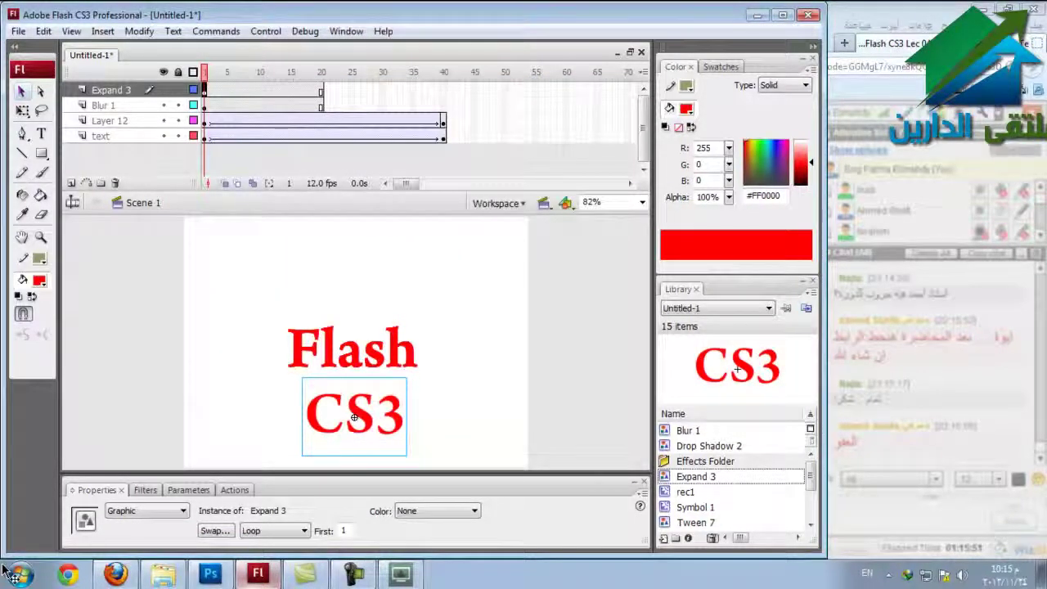
pyautogui.hotkey('ctrl', 'z')
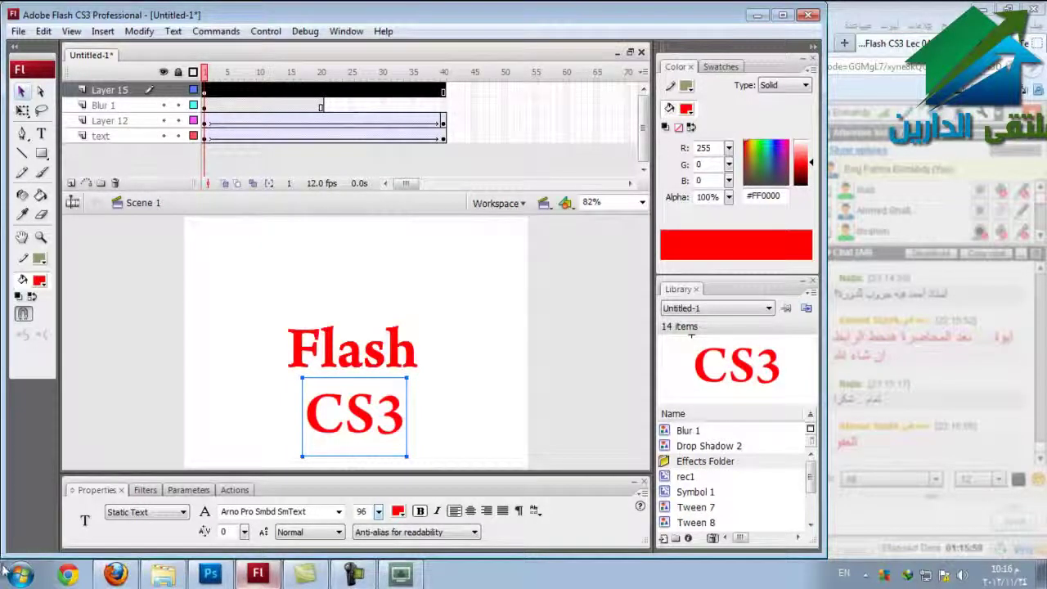
# Apply the Explode timeline effect to the CS3 text with the direction of explosion set straight down.
pyautogui.hotkey('alt', 'i')
pyautogui.press('Down')
pyautogui.press('Down')
pyautogui.press('Right')
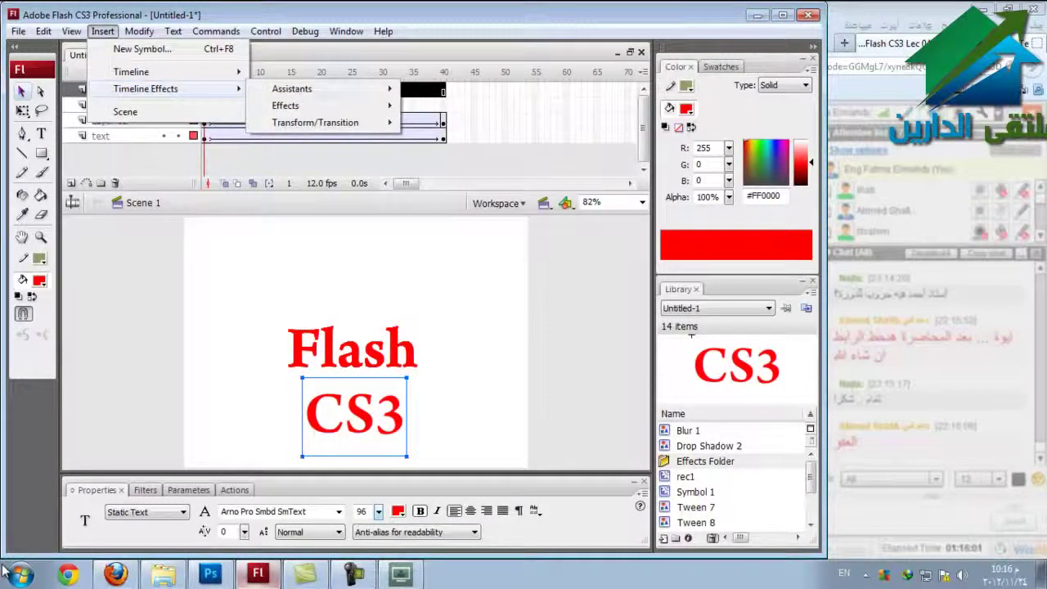
pyautogui.press('Down')
pyautogui.press('Right')
pyautogui.press('Up')
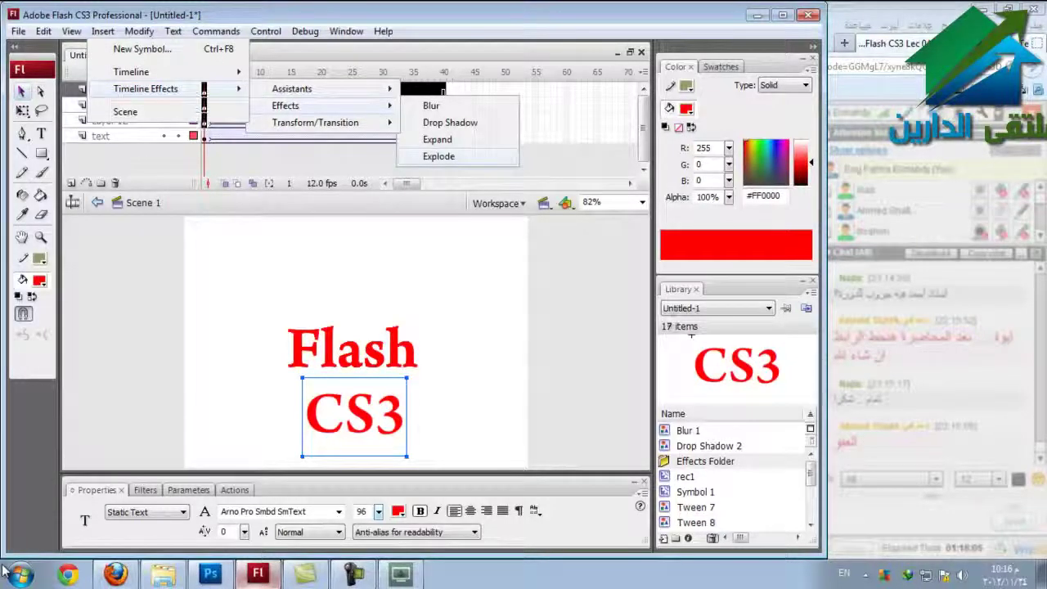
pyautogui.press('Return')
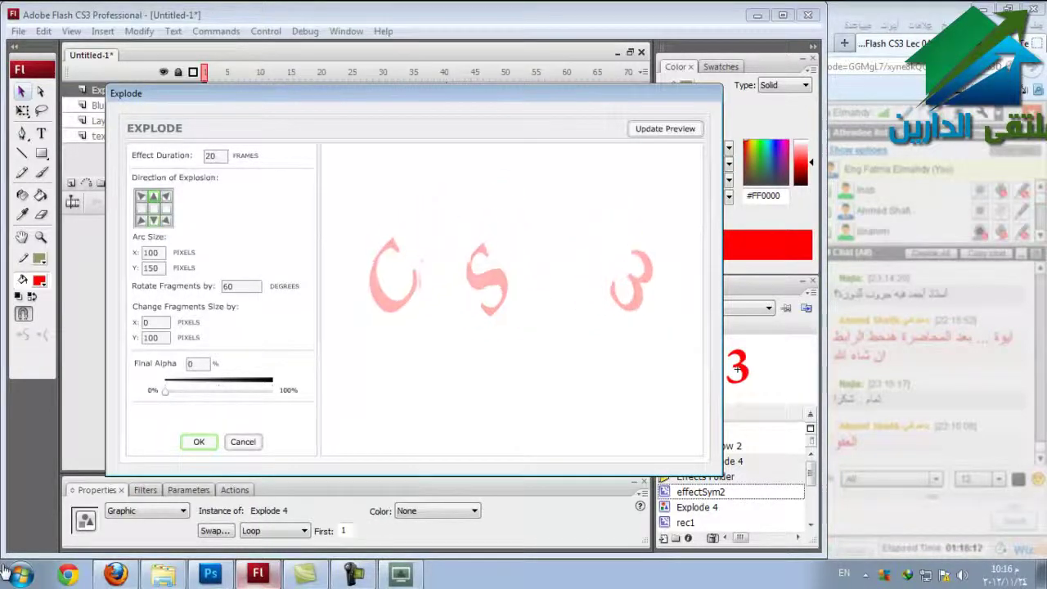
pyautogui.click(153, 220)
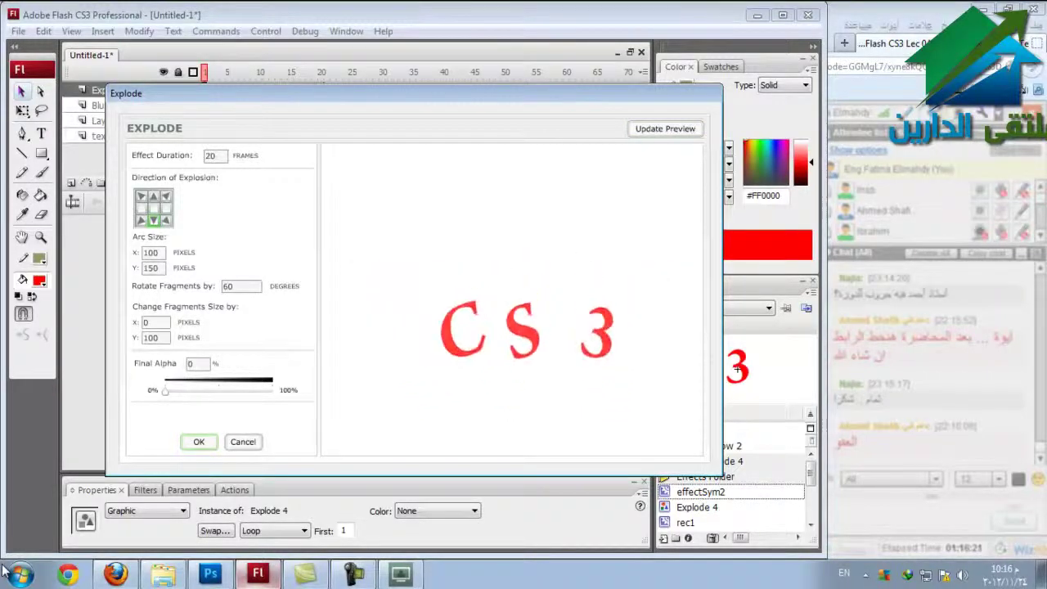
pyautogui.press('Return')
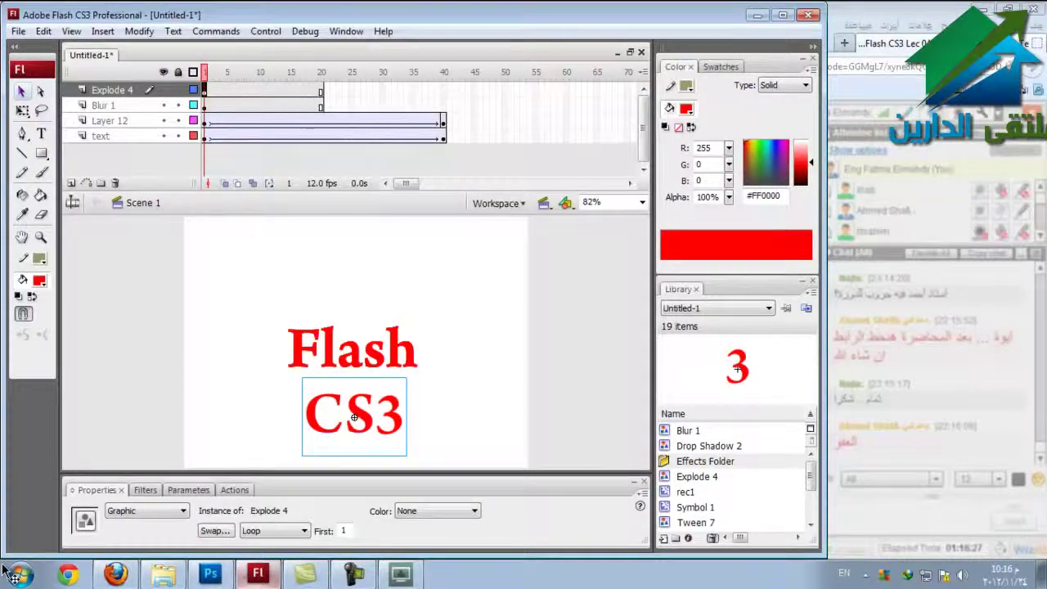
# Test the movie in a maximized preview, close it, and undo the Explode effect on the CS3 text.
pyautogui.hotkey('ctrl', 'Return')
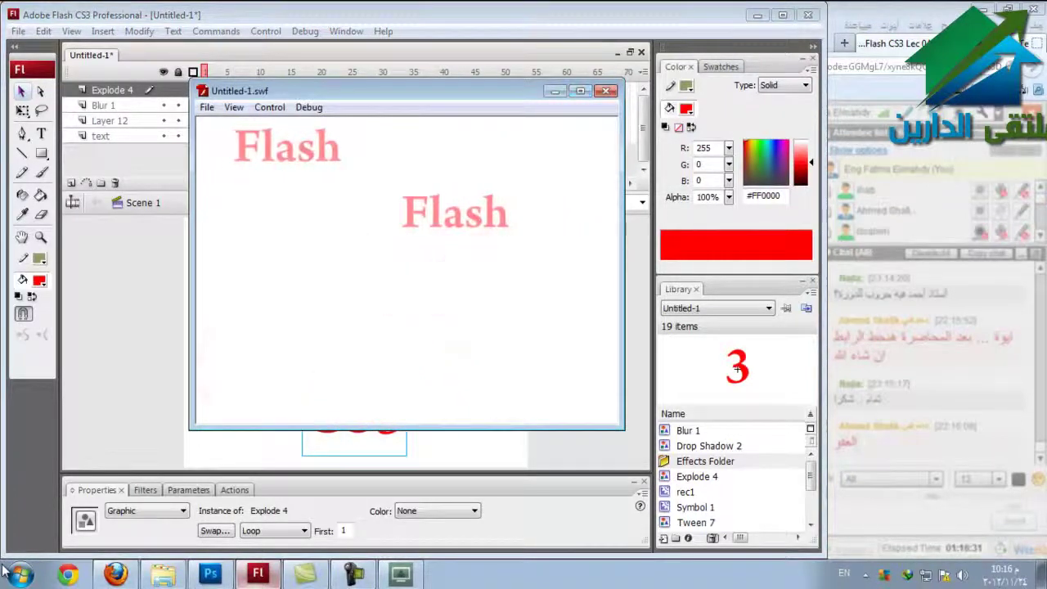
pyautogui.press('super+Up')
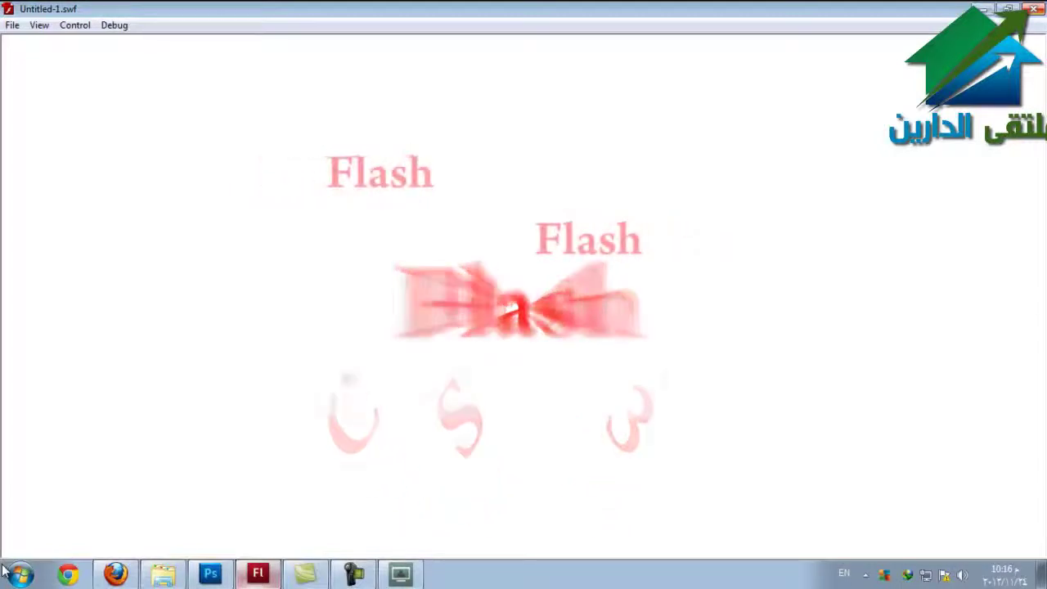
pyautogui.hotkey('ctrl', 'w')
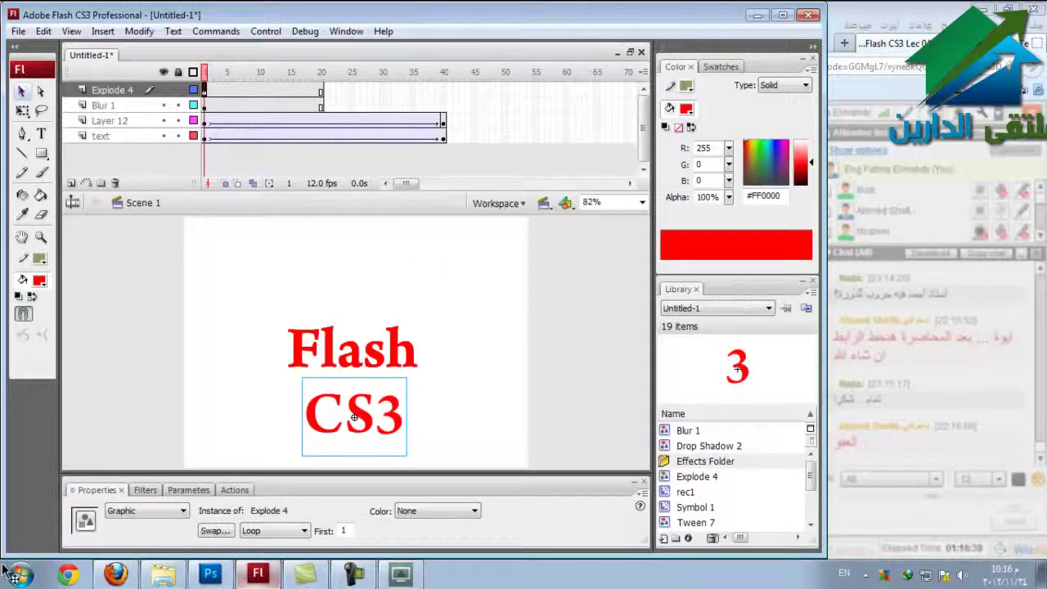
pyautogui.doubleClick(355, 418)
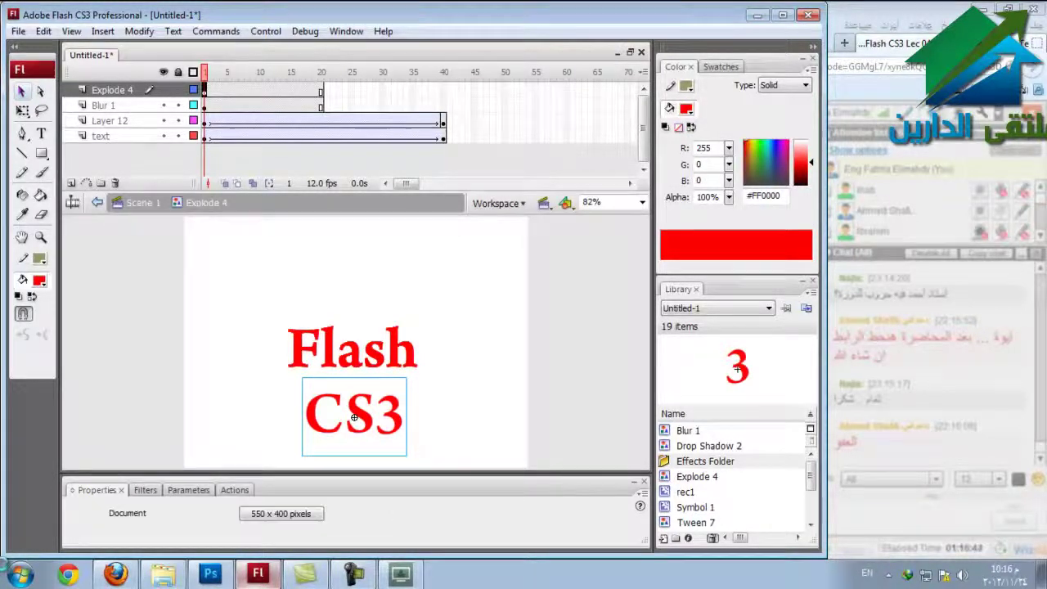
pyautogui.hotkey('ctrl', 'z')
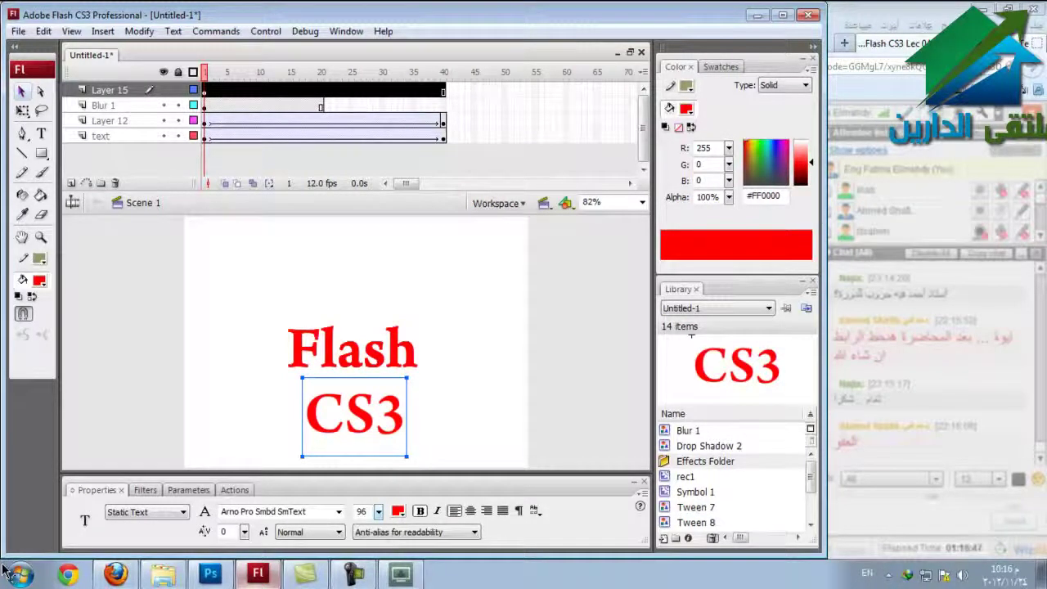
# Replace the CS3 text with "Welcome To Flash".
pyautogui.press('t')
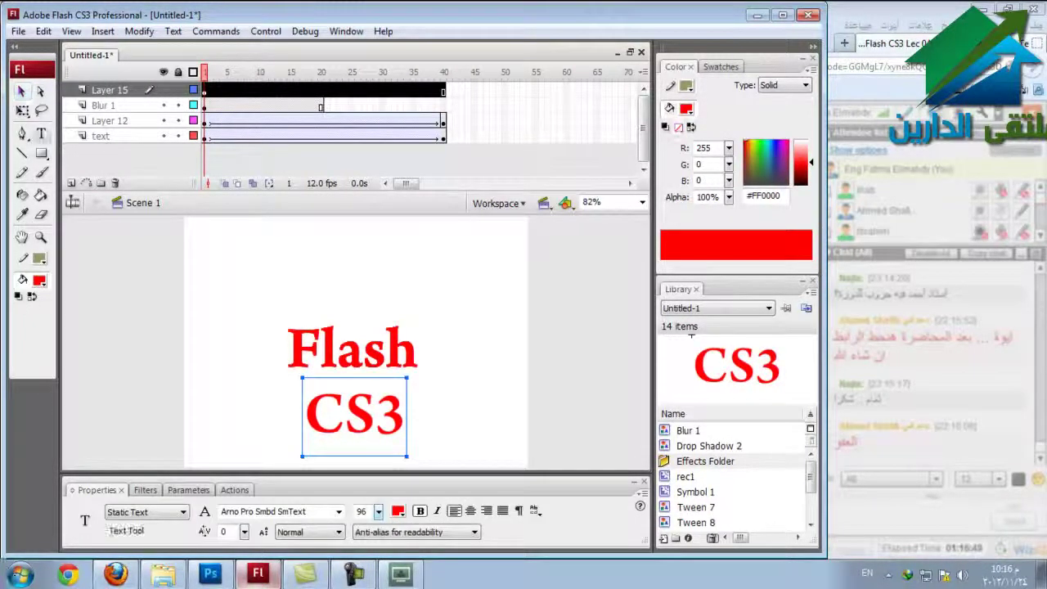
pyautogui.press('Return')
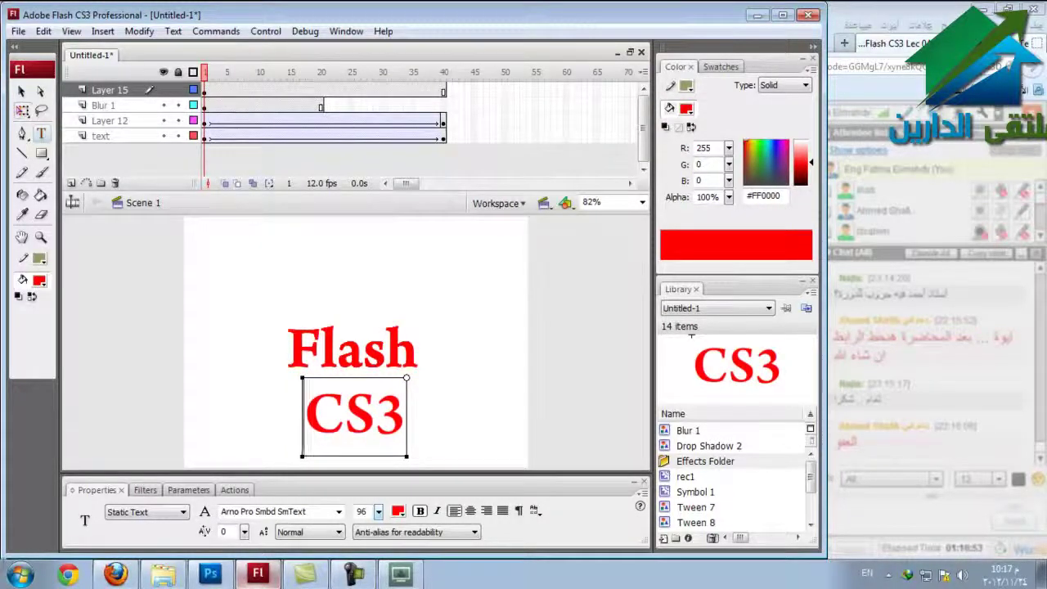
pyautogui.doubleClick(344, 417)
pyautogui.click(343, 417)
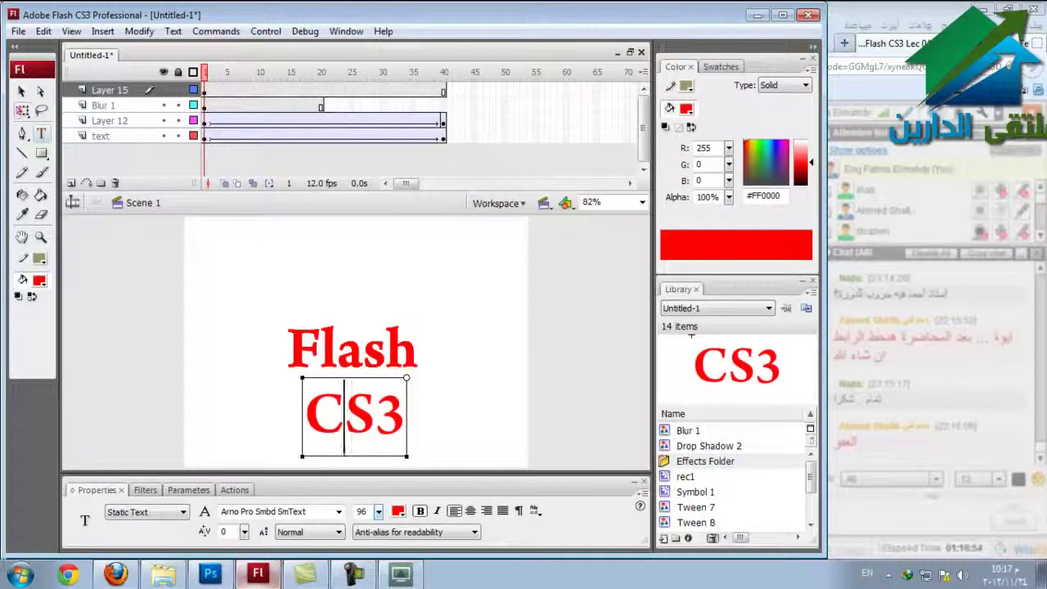
pyautogui.doubleClick(344, 417)
pyautogui.write('We')
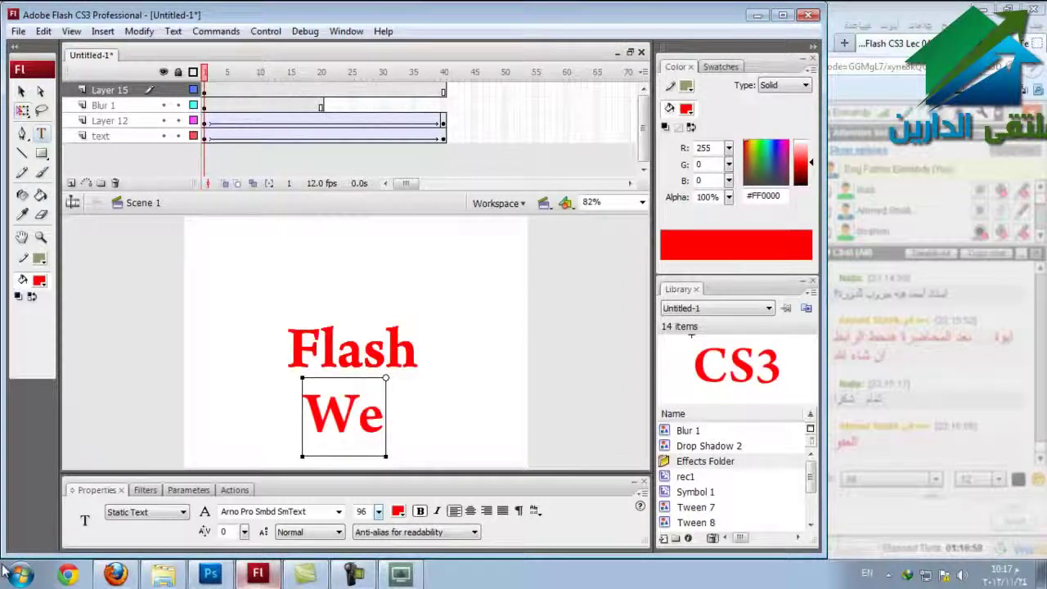
pyautogui.write('lco')
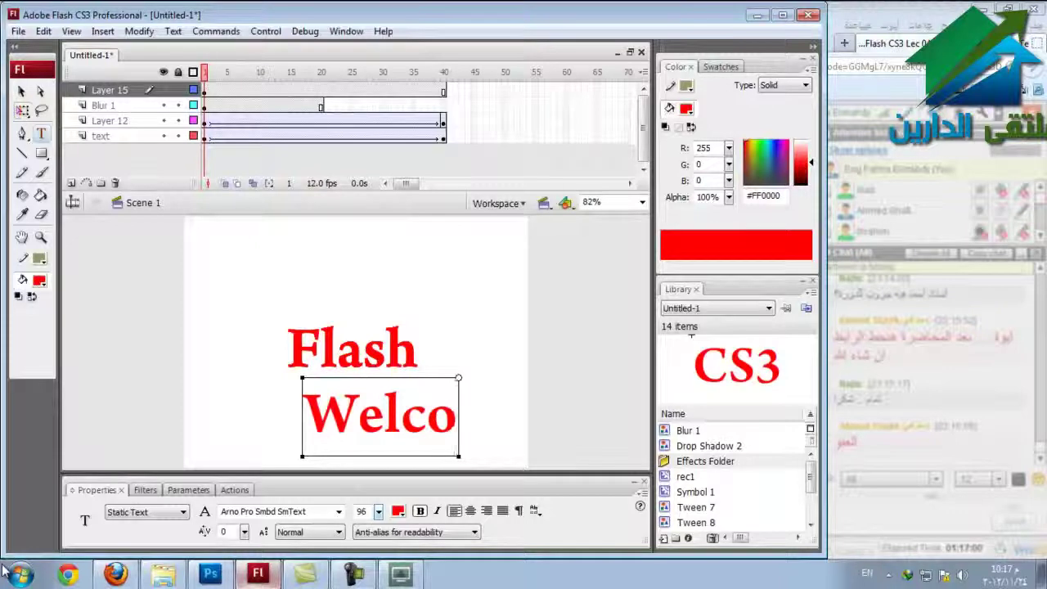
pyautogui.write('me')
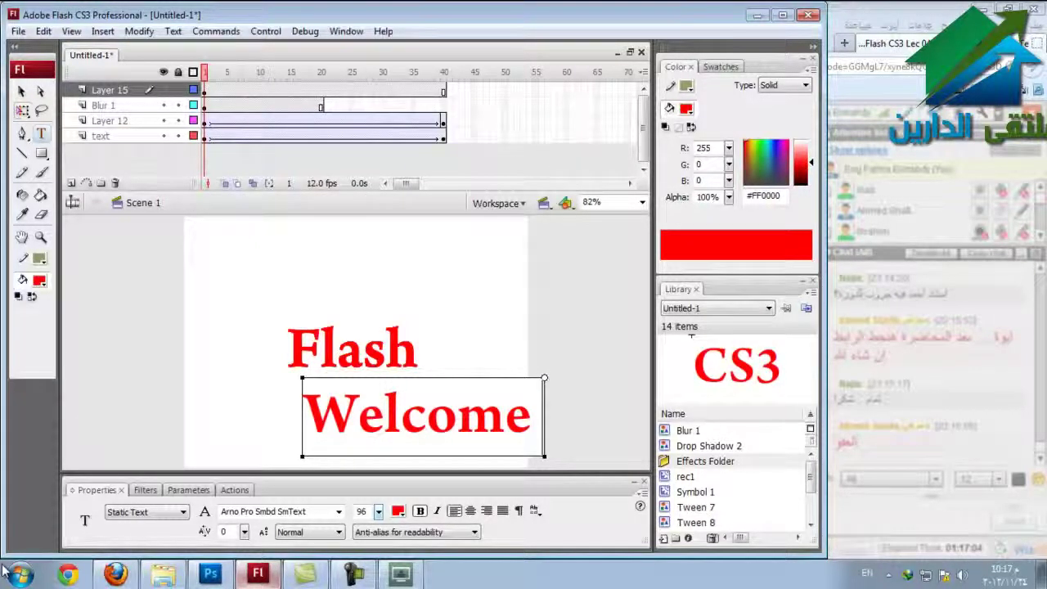
pyautogui.write(' To')
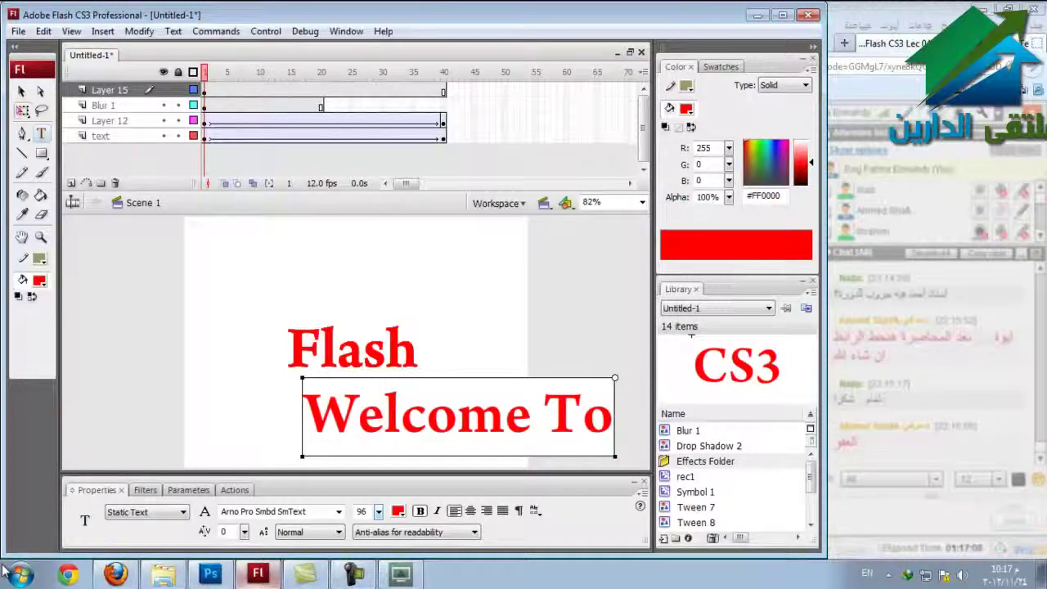
pyautogui.write(' F')
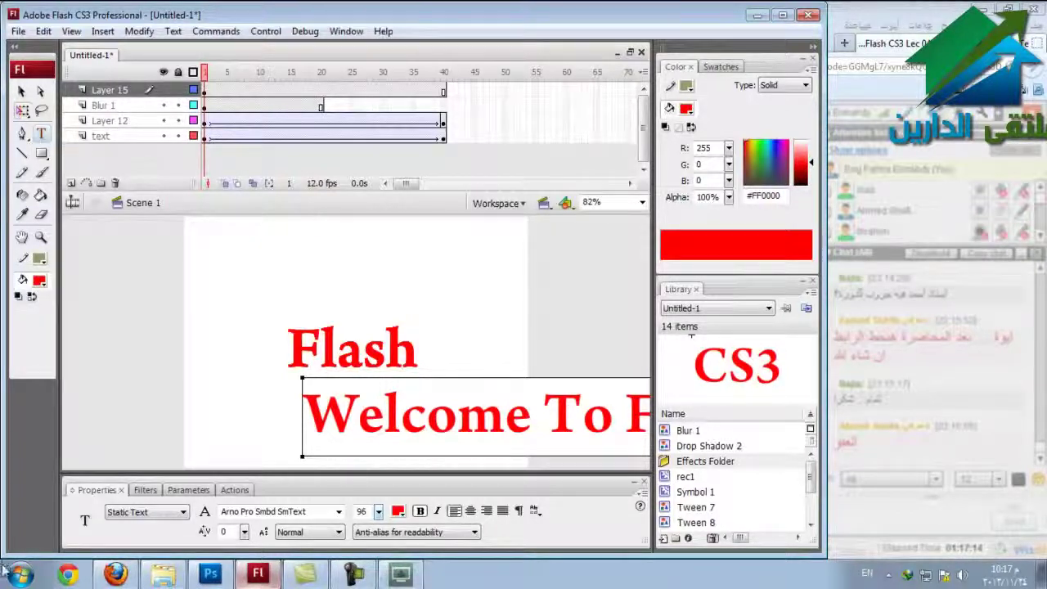
pyautogui.press('Escape')
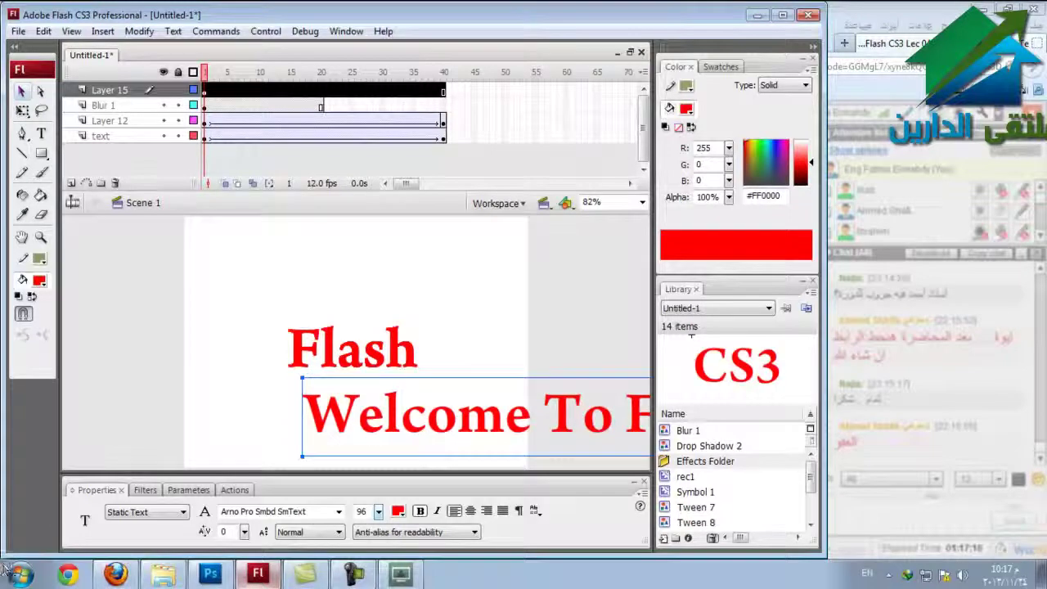
# Reduce the Welcome To Flash text to font size 33 and centre it below the large Flash text.
pyautogui.click(378, 511)
pyautogui.moveTo(378, 482); pyautogui.dragTo(379, 532)
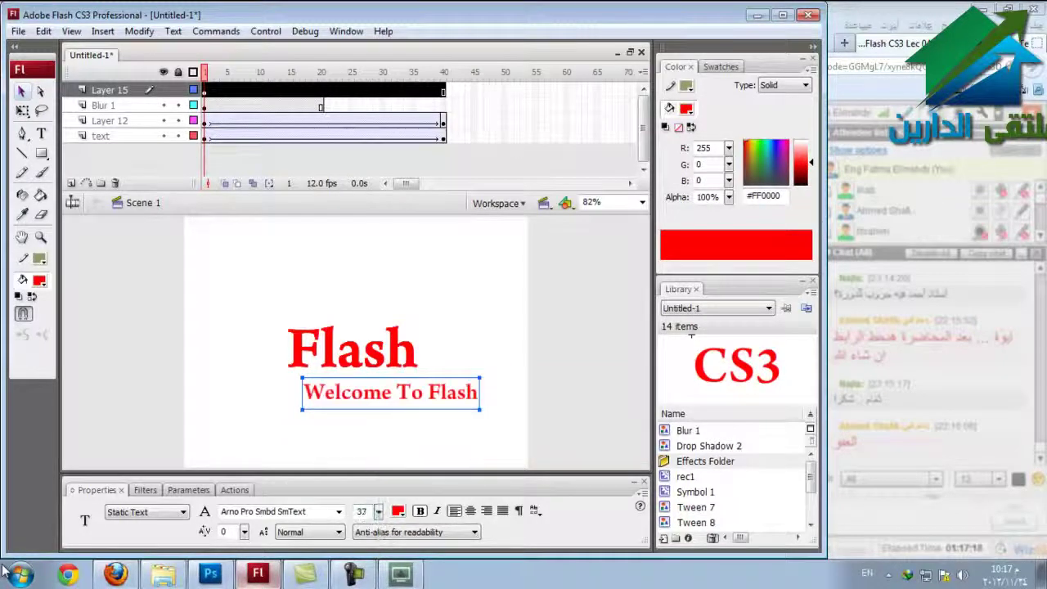
pyautogui.moveTo(384, 392); pyautogui.dragTo(356, 404)
# Open the Explode timeline effect settings for the Welcome To Flash text.
pyautogui.click(102, 31)
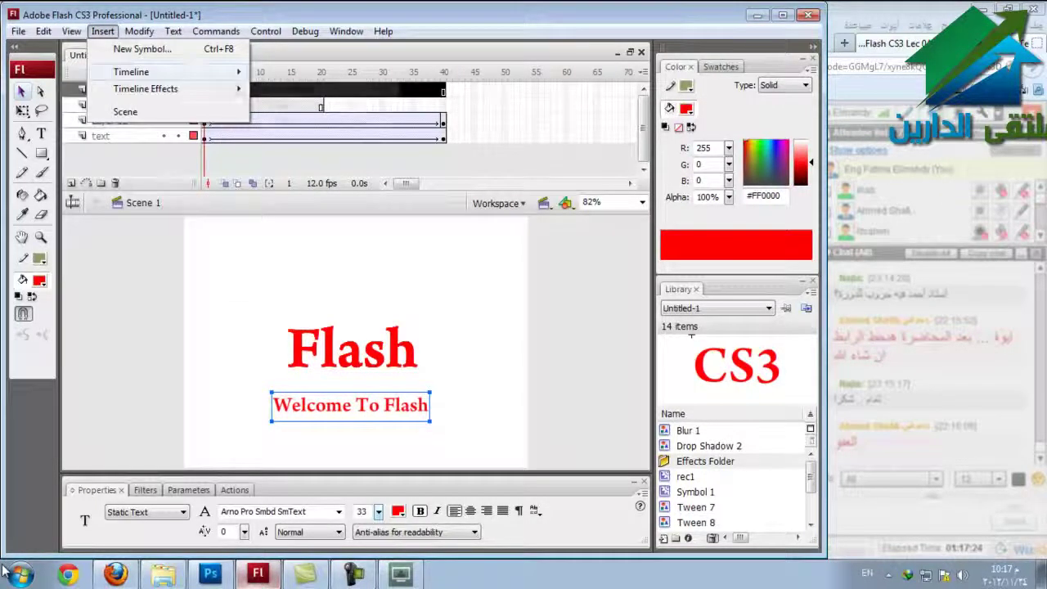
pyautogui.moveTo(146, 89)
pyautogui.moveTo(285, 105)
pyautogui.press('Down')
pyautogui.press('Down')
pyautogui.press('Down')
pyautogui.press('Down')
pyautogui.press('Return')
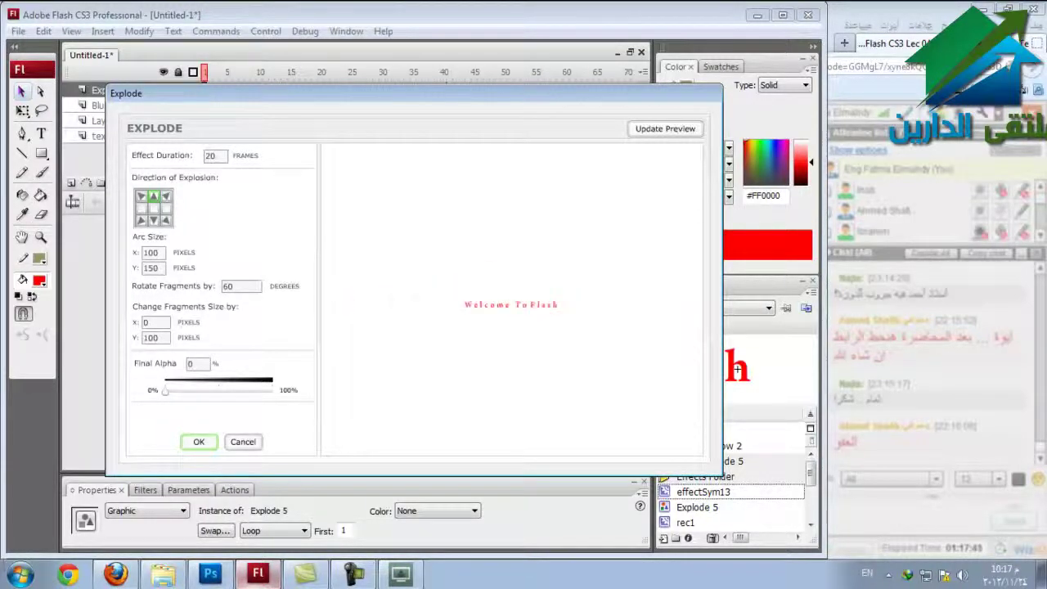
# Set the fragment size change to X 50 pixels, refresh the preview, and apply the Explode effect.
pyautogui.moveTo(160, 338); pyautogui.dragTo(143, 322)
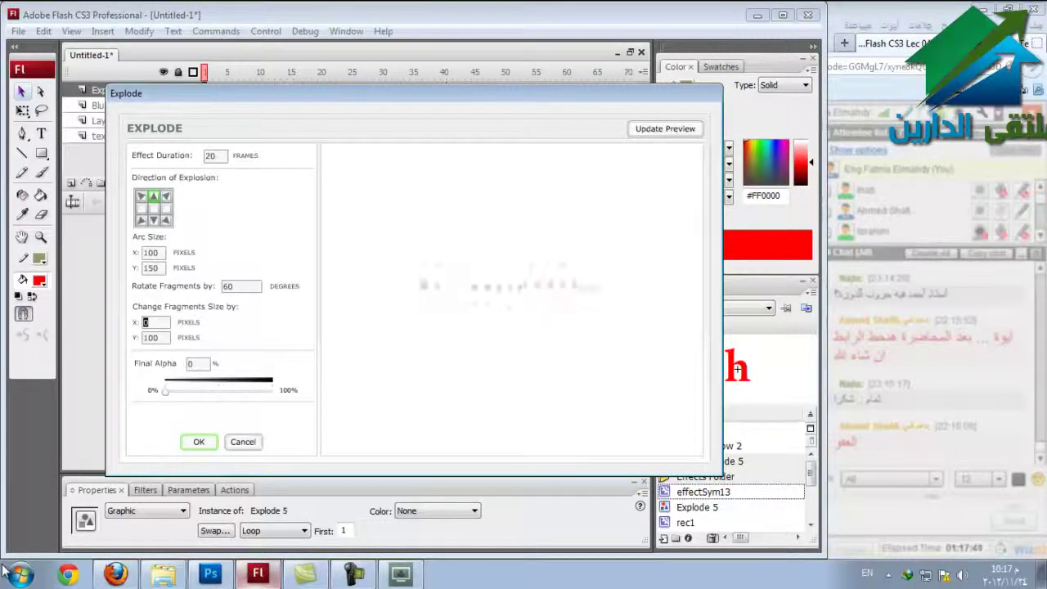
pyautogui.write('5')
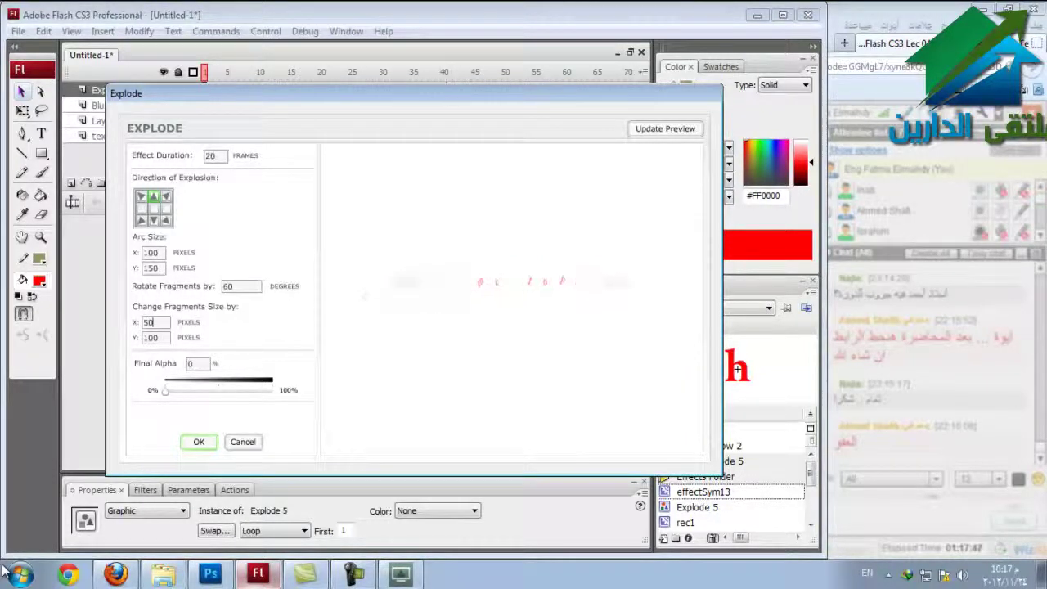
pyautogui.click(663, 129)
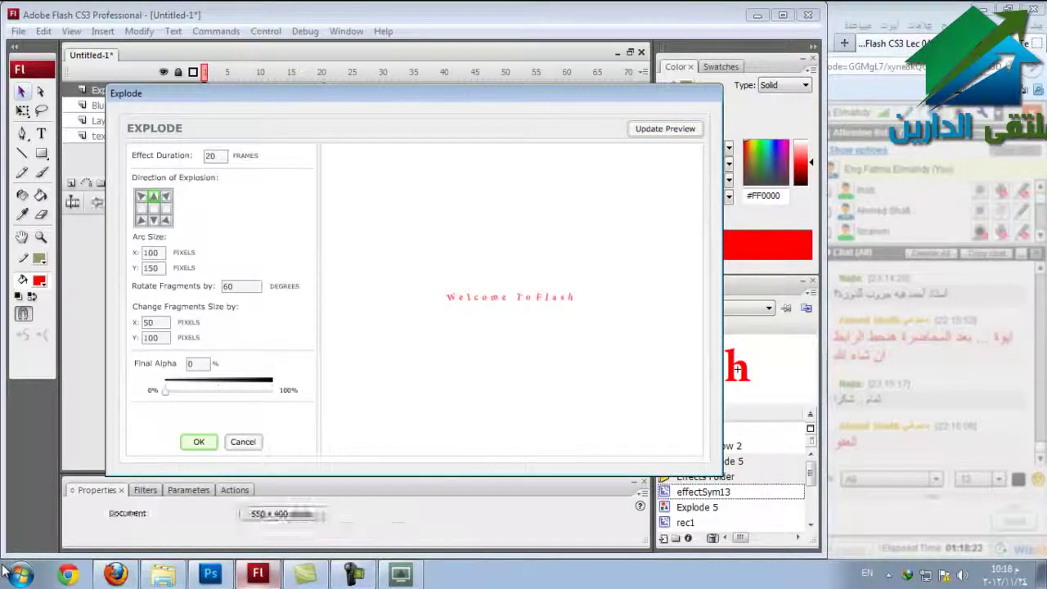
pyautogui.press('Escape')
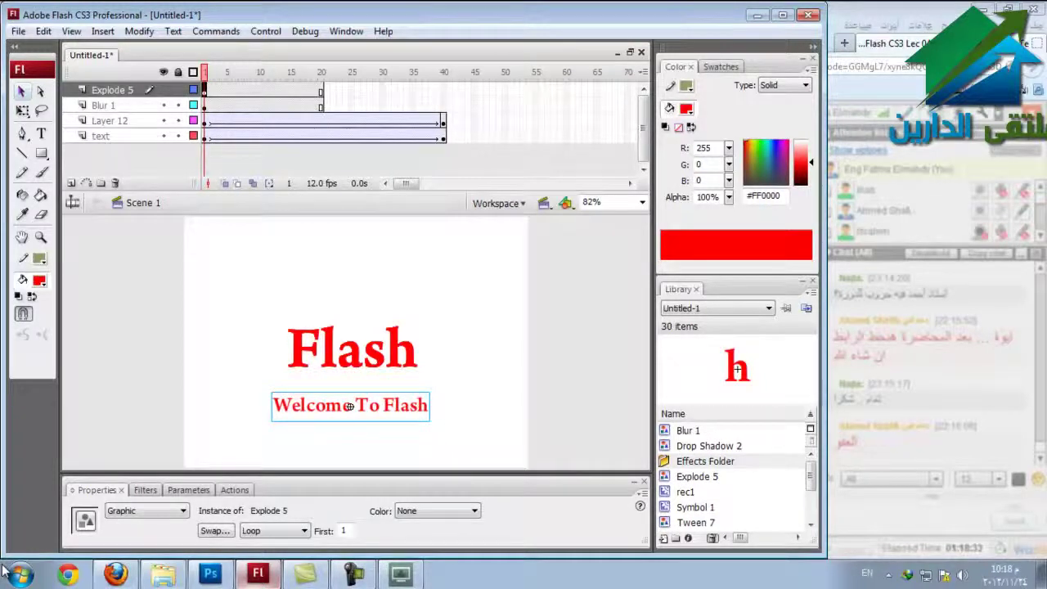
# Test the movie to preview the Explode effect, and close the preview.
pyautogui.hotkey('ctrl', 'Return')
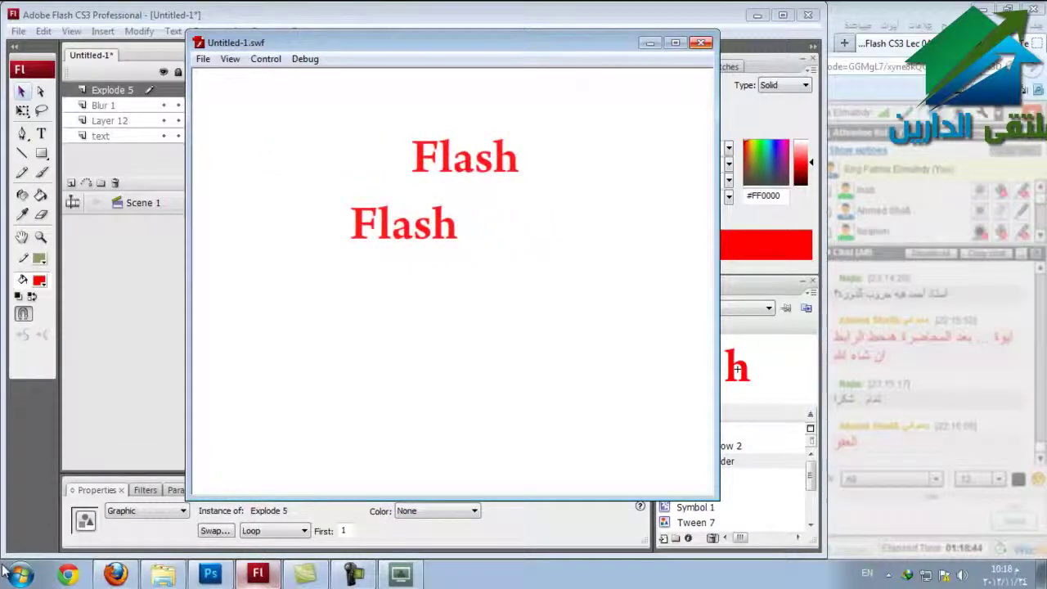
pyautogui.hotkey('ctrl', 'w')
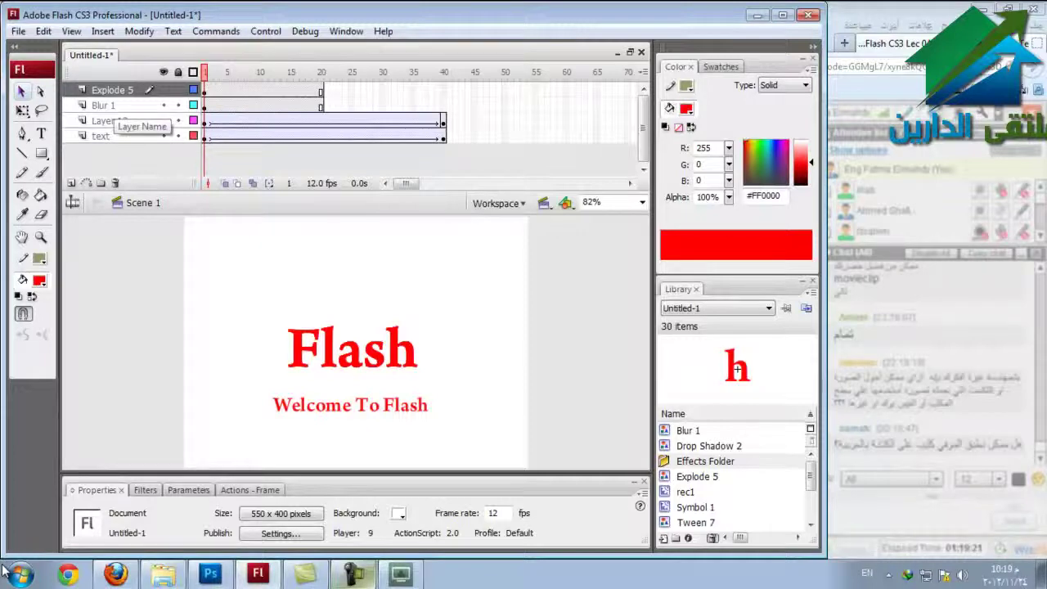
# Delete the Explode 5, Blur 1 and Layer 12 layers from the timeline.
pyautogui.click(112, 89)
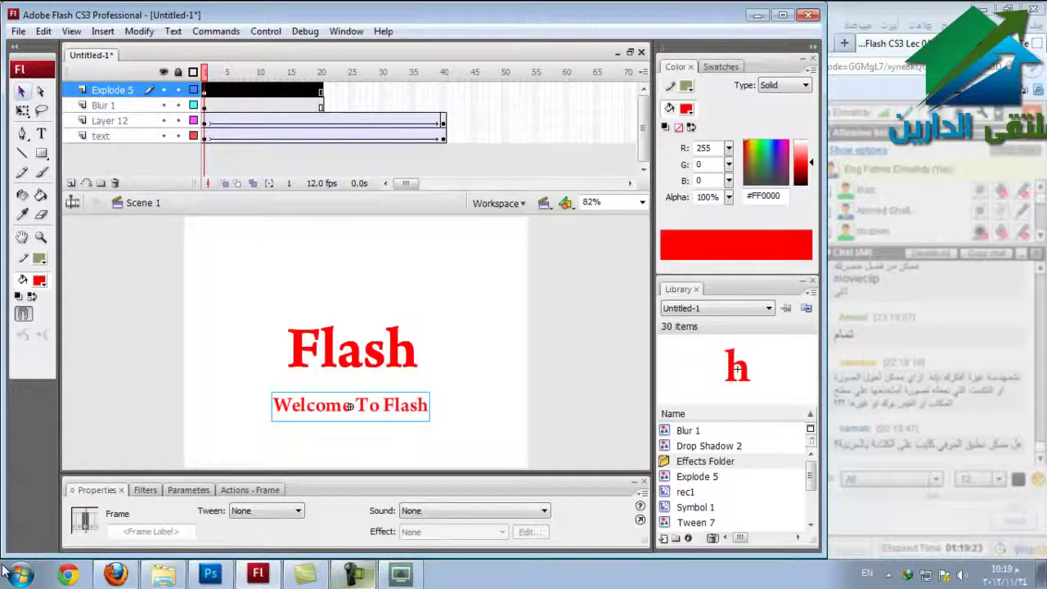
pyautogui.click(115, 184)
pyautogui.click(115, 184)
pyautogui.press('Delete')
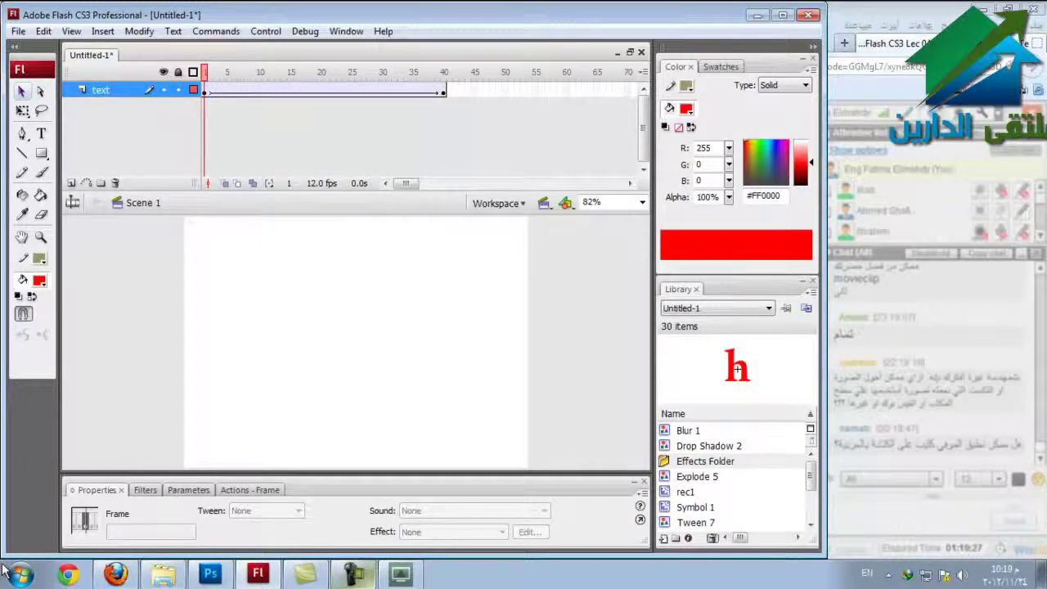
pyautogui.rightClick(210, 91)
pyautogui.click(262, 101)
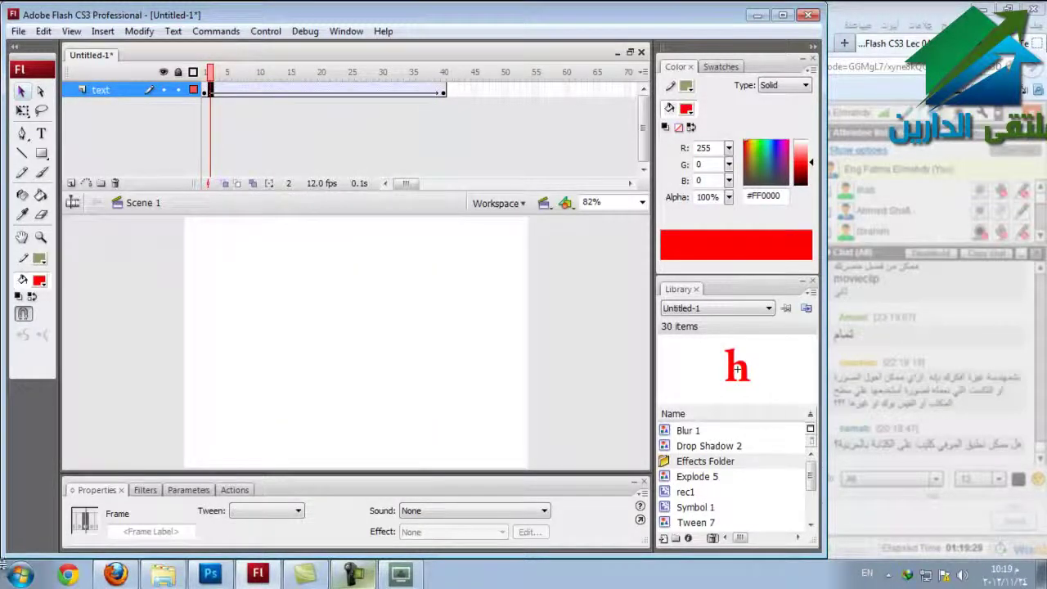
# Add a new empty layer, place it below the text layer, and delete the text layer.
pyautogui.click(71, 183)
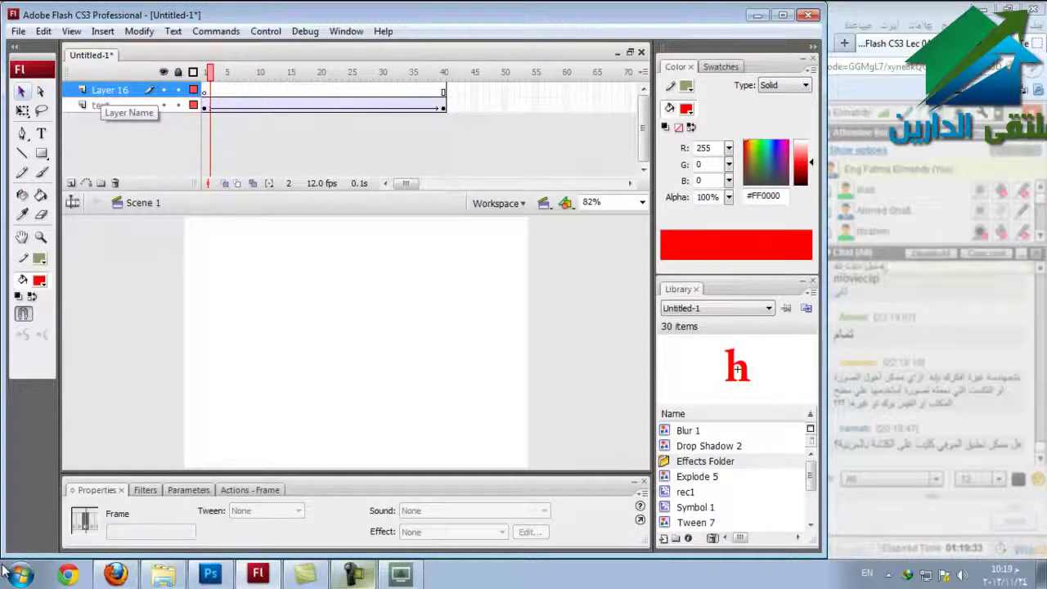
pyautogui.click(104, 90)
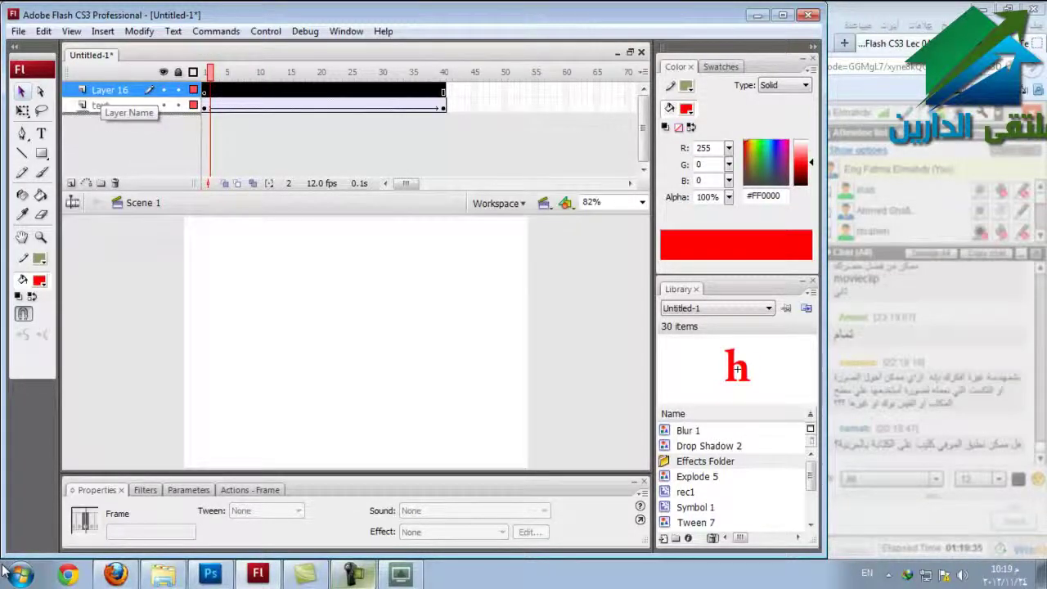
pyautogui.moveTo(110, 92); pyautogui.dragTo(110, 112)
pyautogui.click(110, 89)
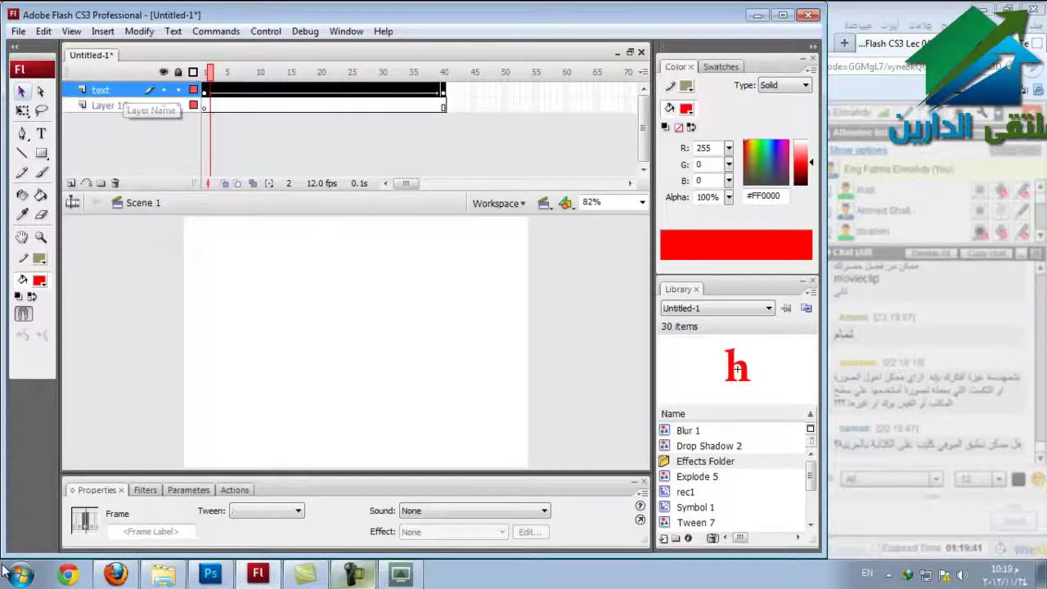
pyautogui.click(116, 182)
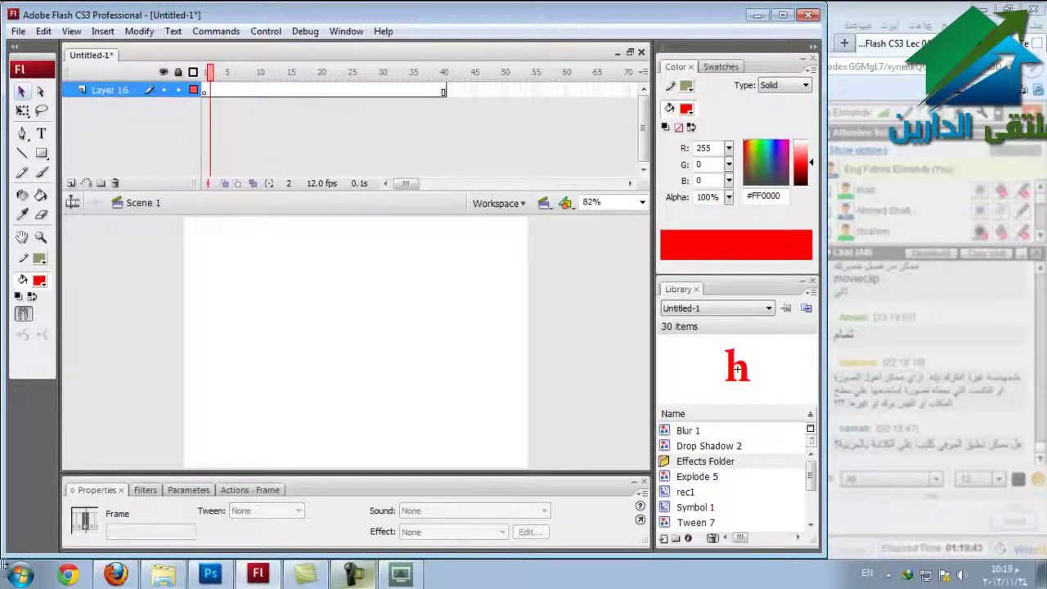
# Remove the frames of the remaining layer so that only frame 1 is left.
pyautogui.doubleClick(204, 91)
pyautogui.rightClick(205, 93)
pyautogui.press('Down')
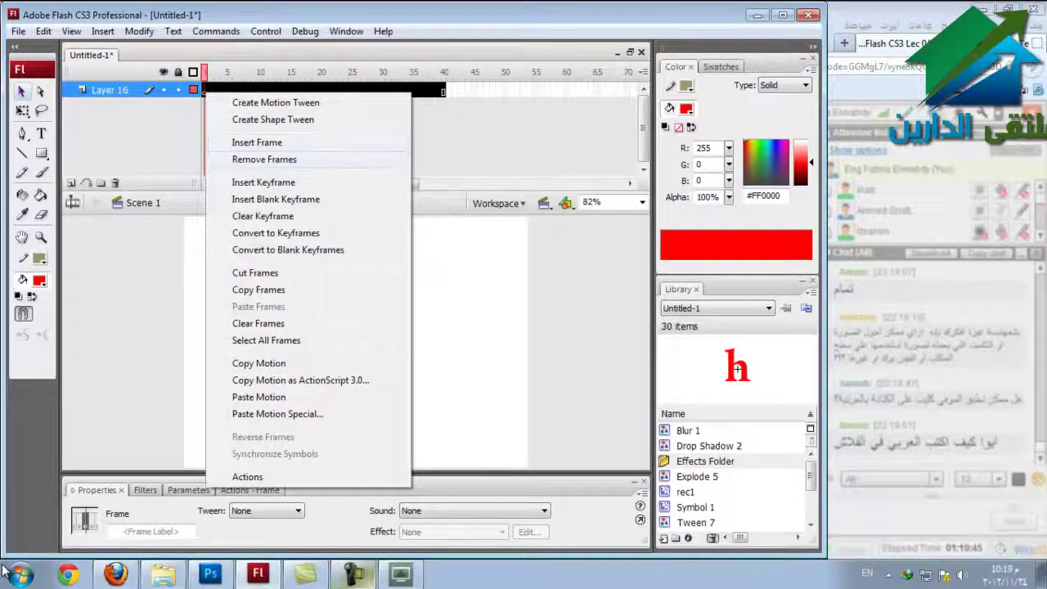
pyautogui.press('Return')
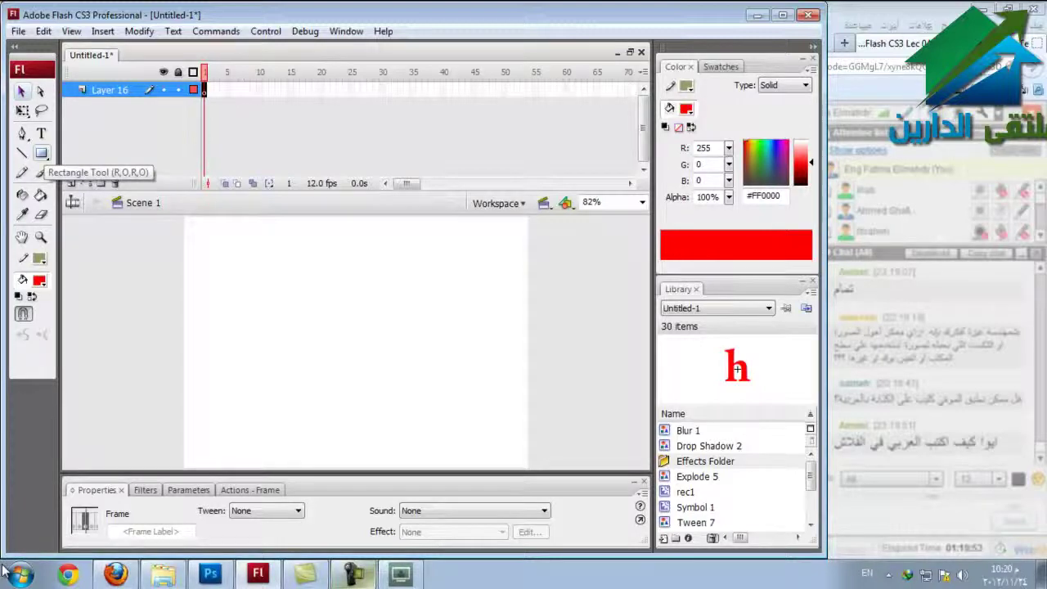
# Draw a red rectangle in the upper-left part of the stage.
pyautogui.click(42, 153)
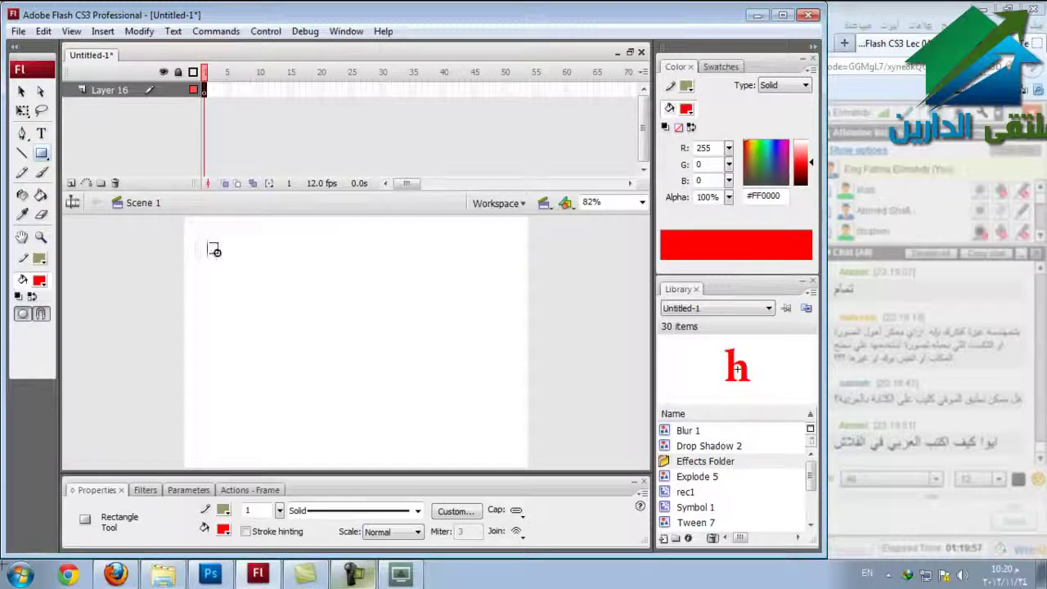
pyautogui.moveTo(208, 243); pyautogui.dragTo(354, 333)
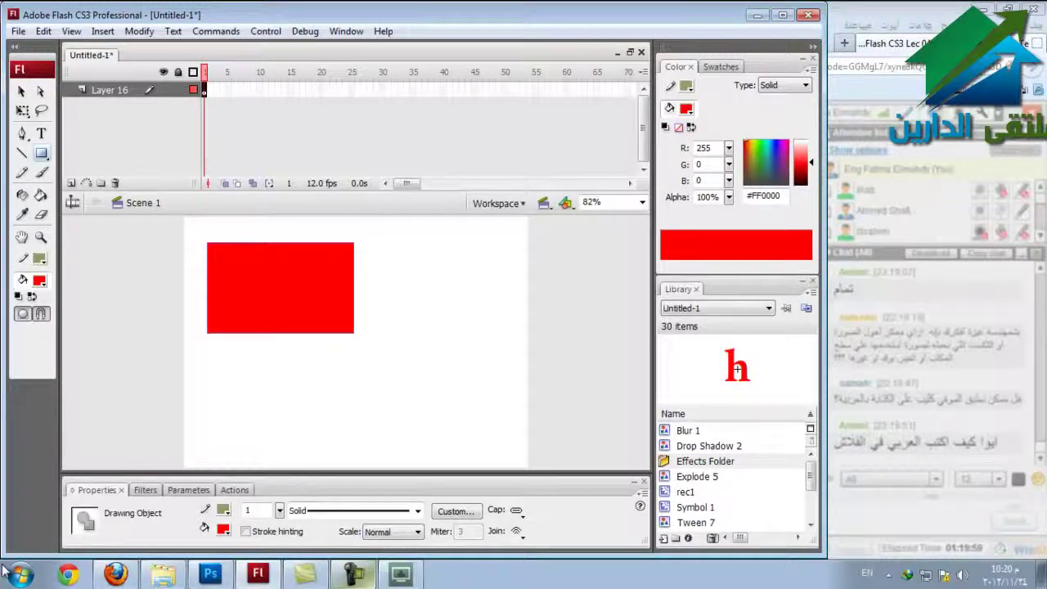
pyautogui.press('v')
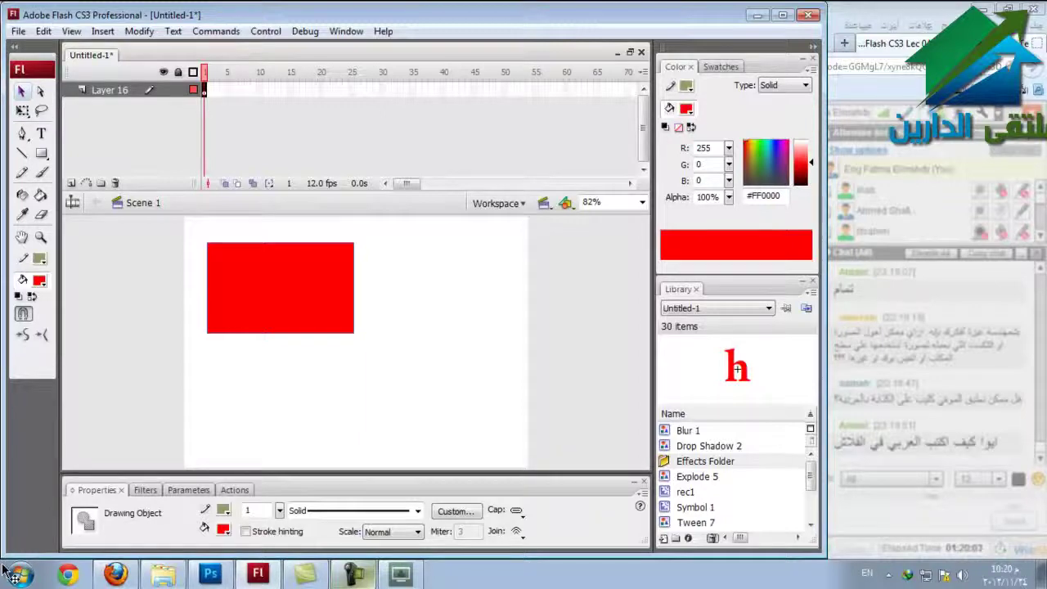
# Convert the red rectangle to a movie clip symbol named rec2.
pyautogui.rightClick(275, 297)
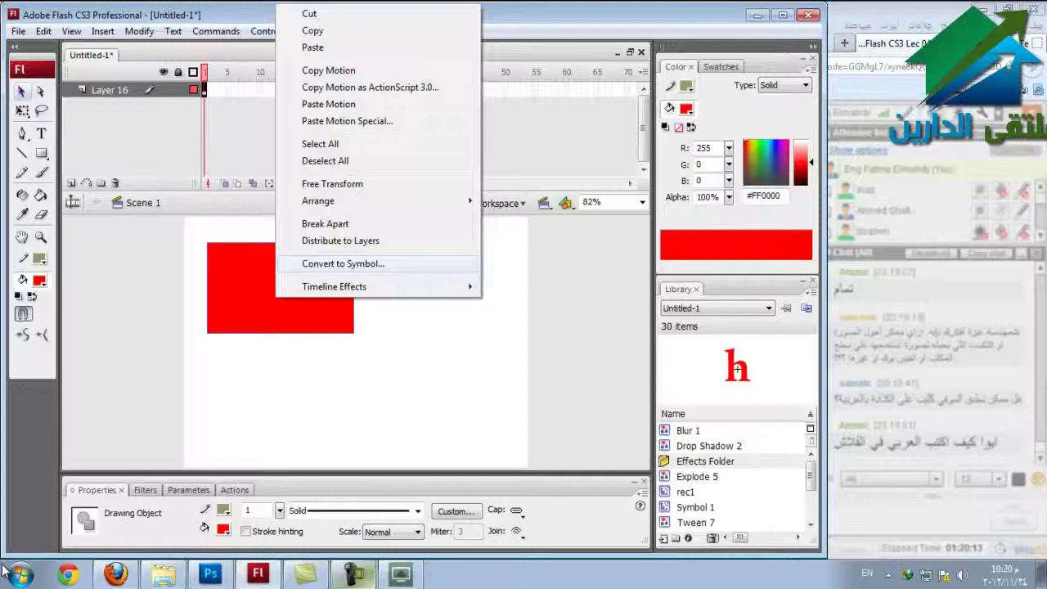
pyautogui.press('Return')
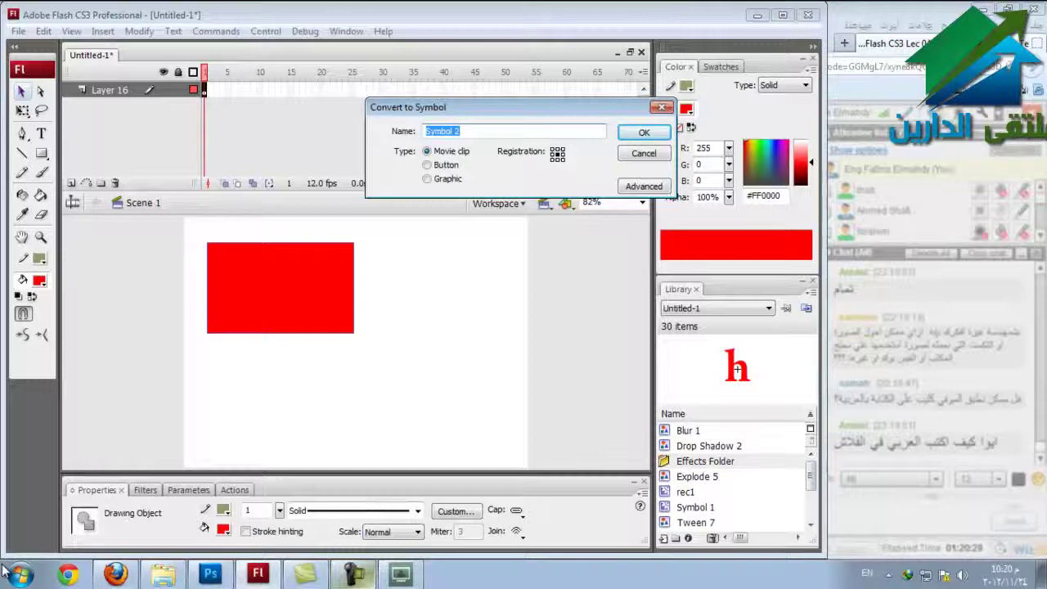
pyautogui.write('r')
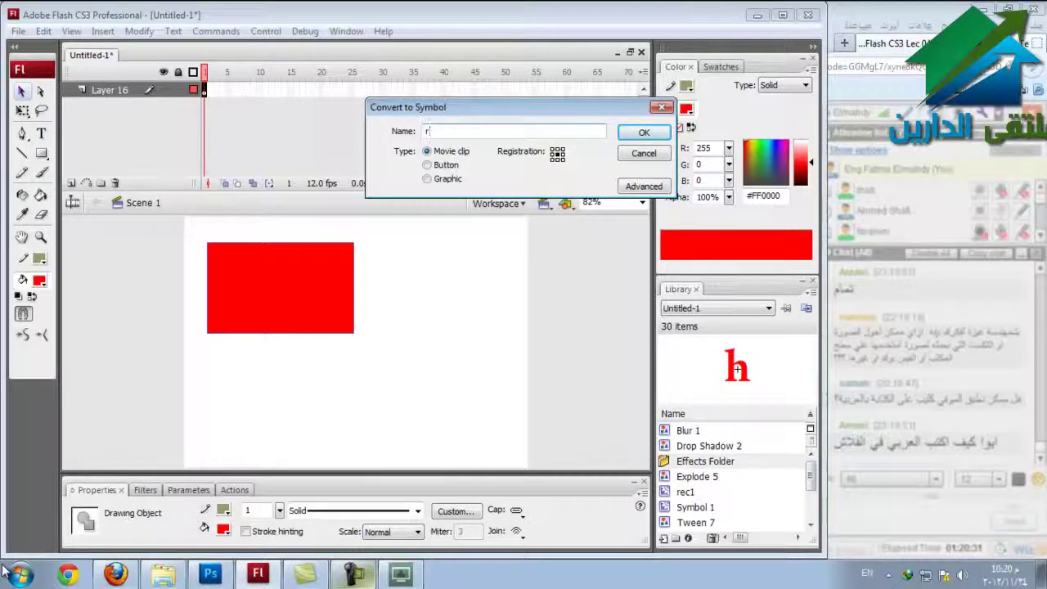
pyautogui.write('i')
pyautogui.write('c1')
pyautogui.press('Return')
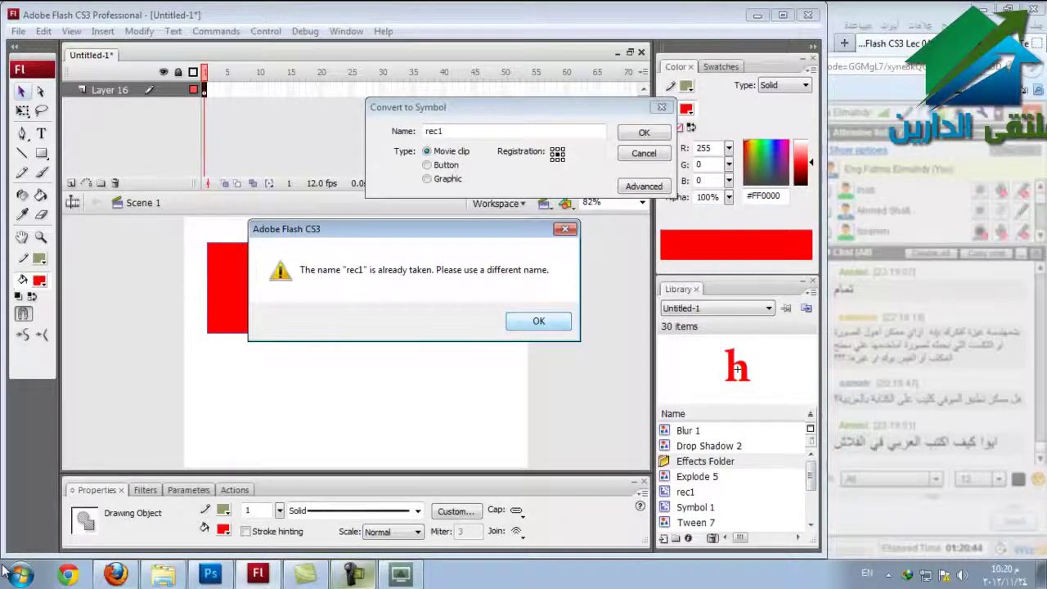
pyautogui.press('Return')
pyautogui.click(443, 131)
pyautogui.press('BackSpace')
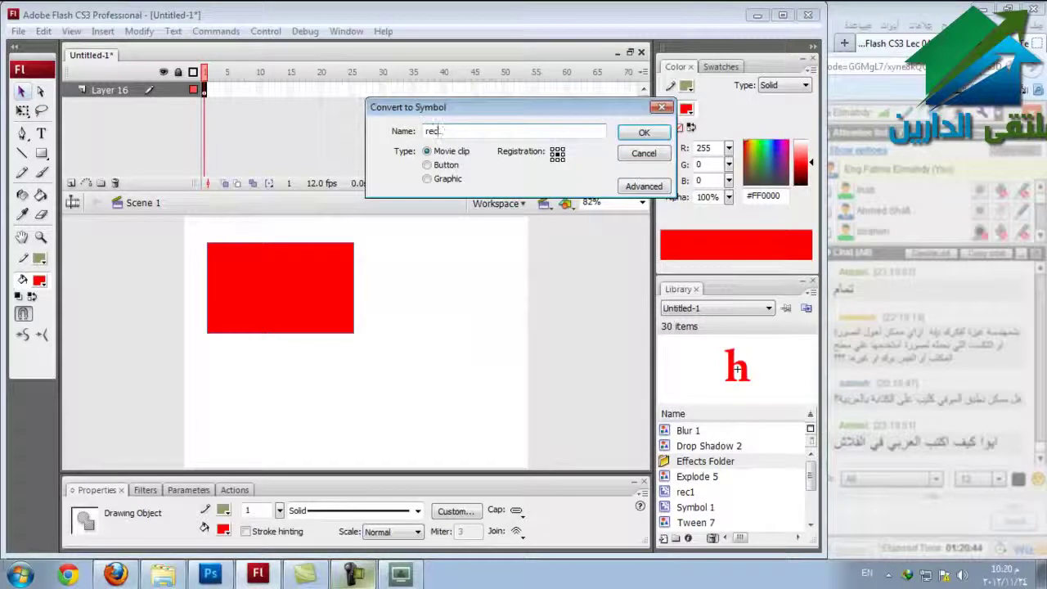
pyautogui.write('2')
pyautogui.press('Return')
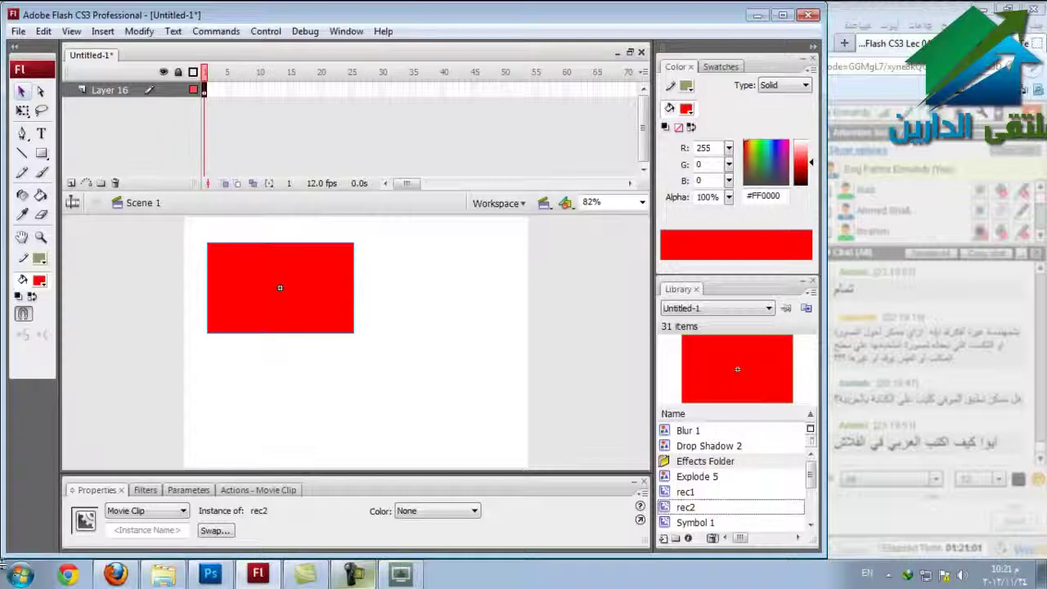
# Apply a Tint colour effect to the rec2 instance and move it into the stage's upper-left corner.
pyautogui.click(437, 511)
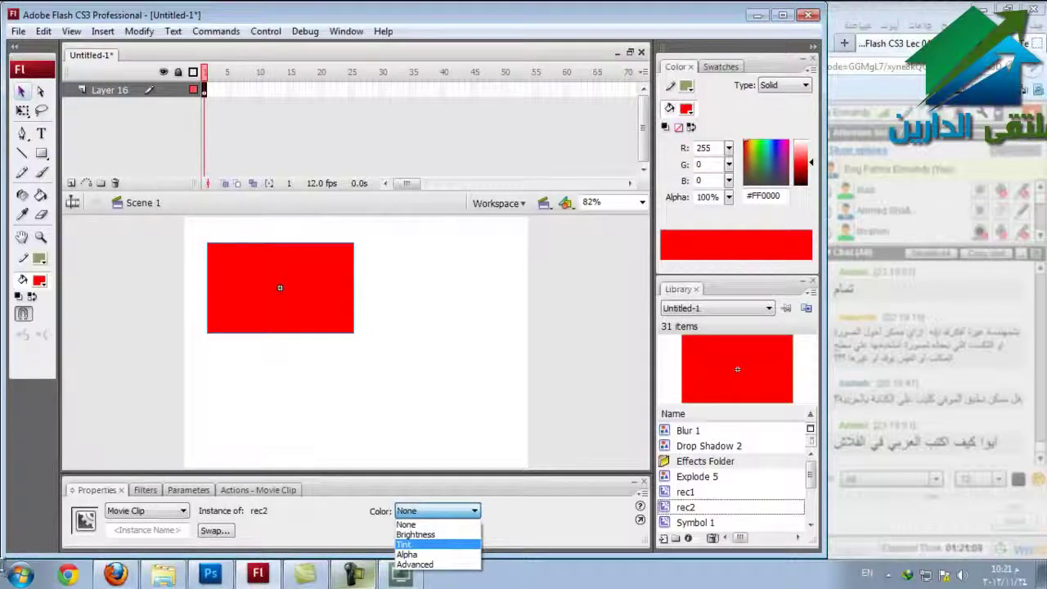
pyautogui.click(404, 544)
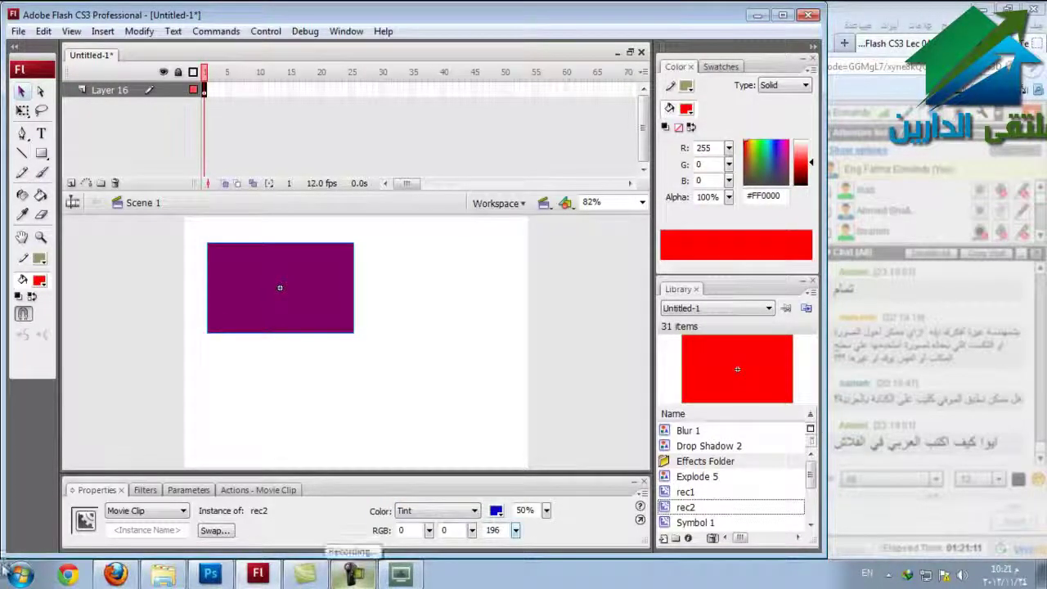
pyautogui.moveTo(252, 271); pyautogui.dragTo(229, 252)
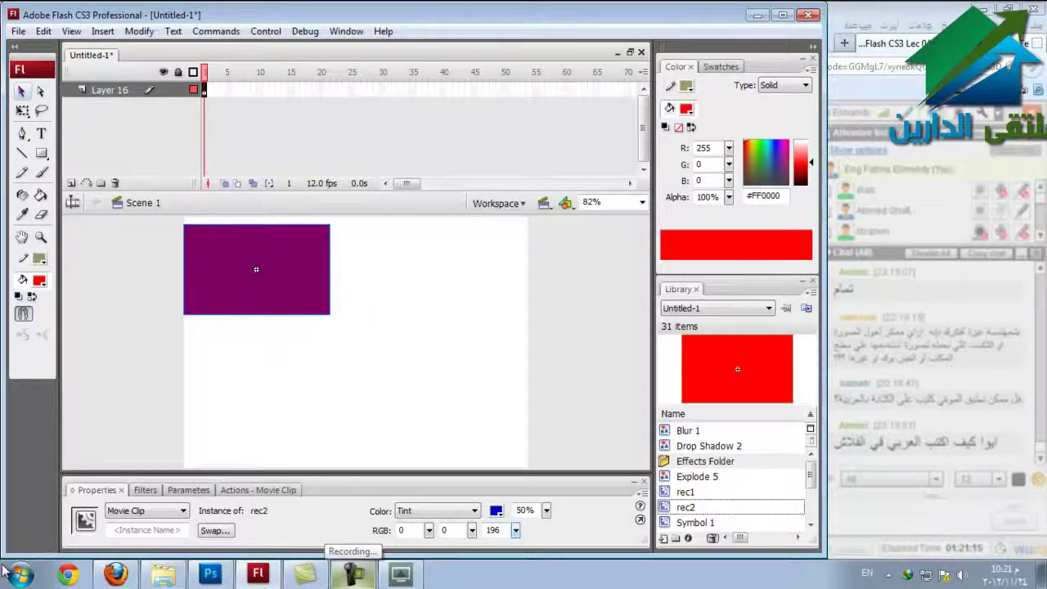
pyautogui.press('Up')
pyautogui.press('Up')
pyautogui.press('Up')
pyautogui.press('Up')
pyautogui.press('Up')
pyautogui.press('Up')
pyautogui.press('Up')
pyautogui.press('Up')
pyautogui.press('Up')
pyautogui.press('Up')
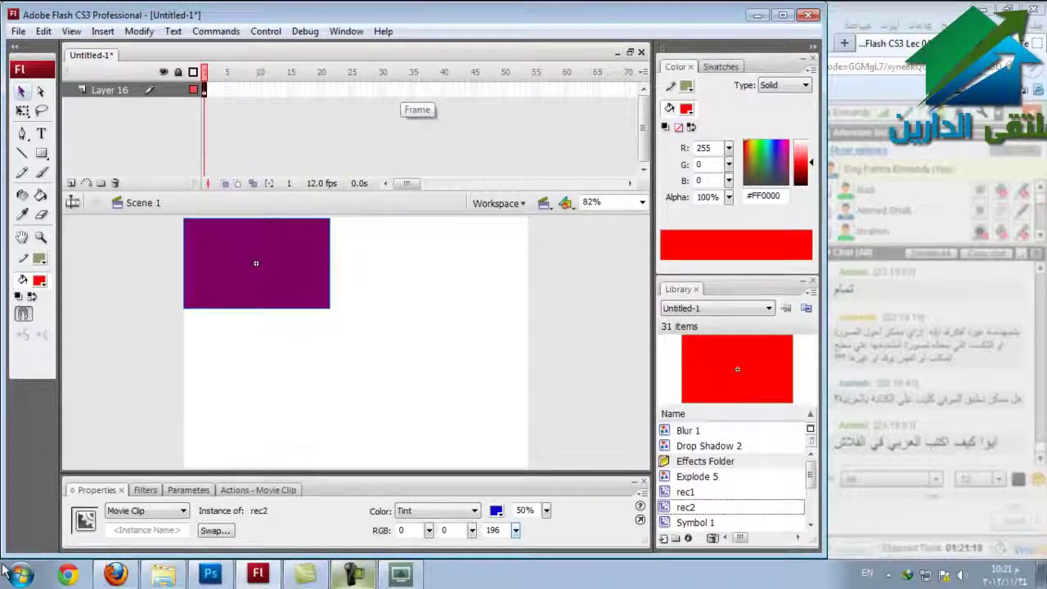
# Insert a keyframe at frame 40 and move the rectangle there to the stage's lower-right corner.
pyautogui.rightClick(442, 90)
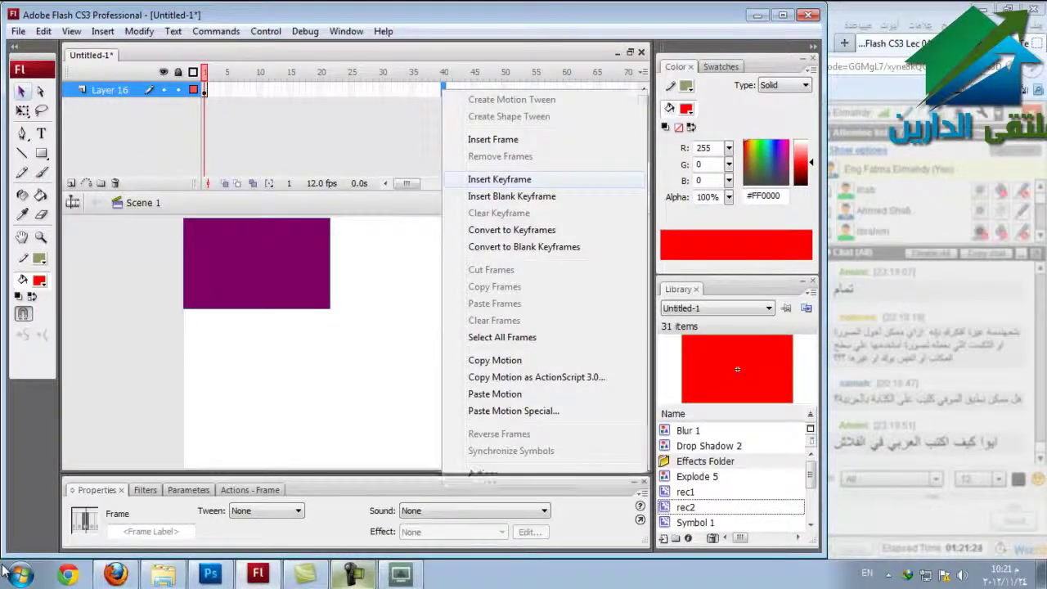
pyautogui.press('Return')
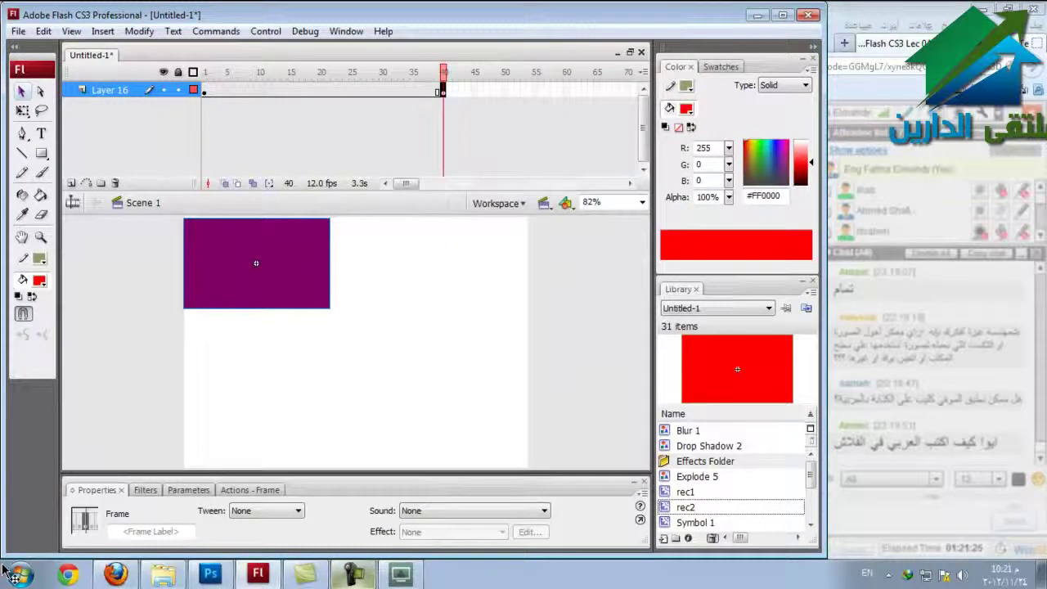
pyautogui.moveTo(288, 269); pyautogui.dragTo(485, 407)
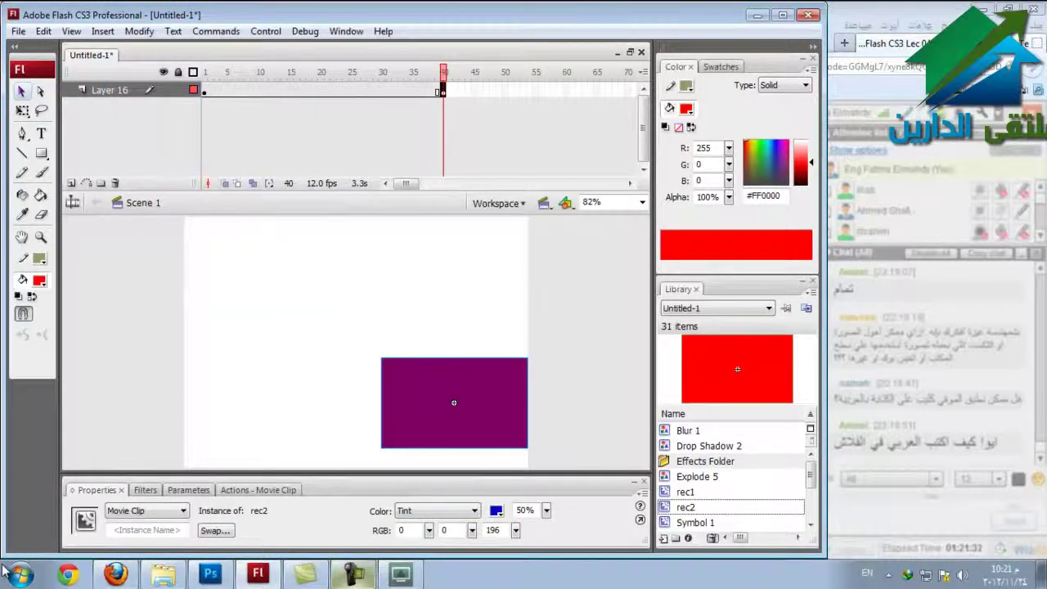
# Set the tint colour of the rectangle at frame 40 to magenta #FF00FF.
pyautogui.click(496, 510)
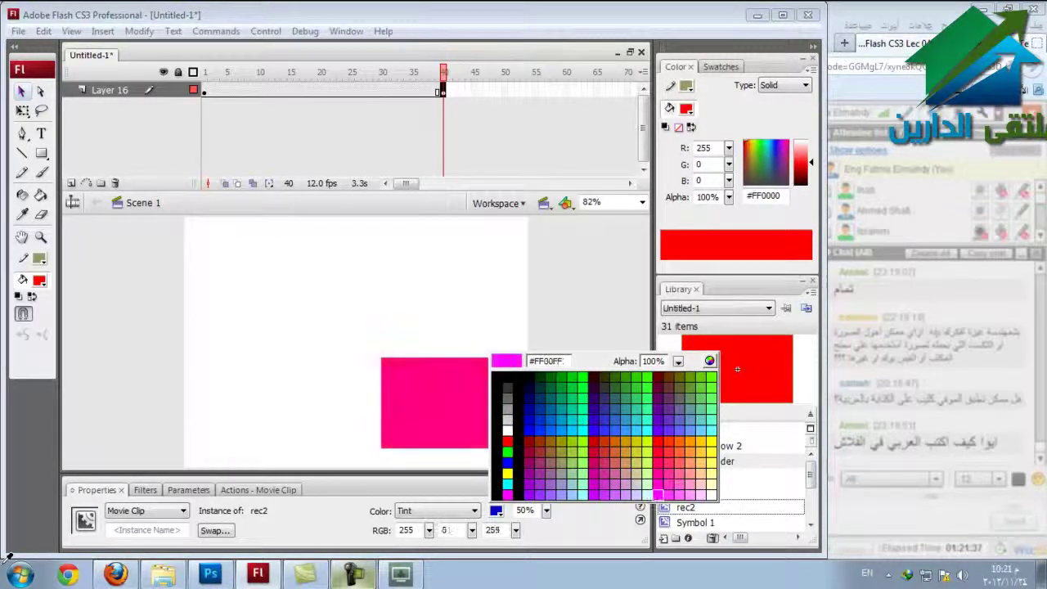
pyautogui.click(658, 495)
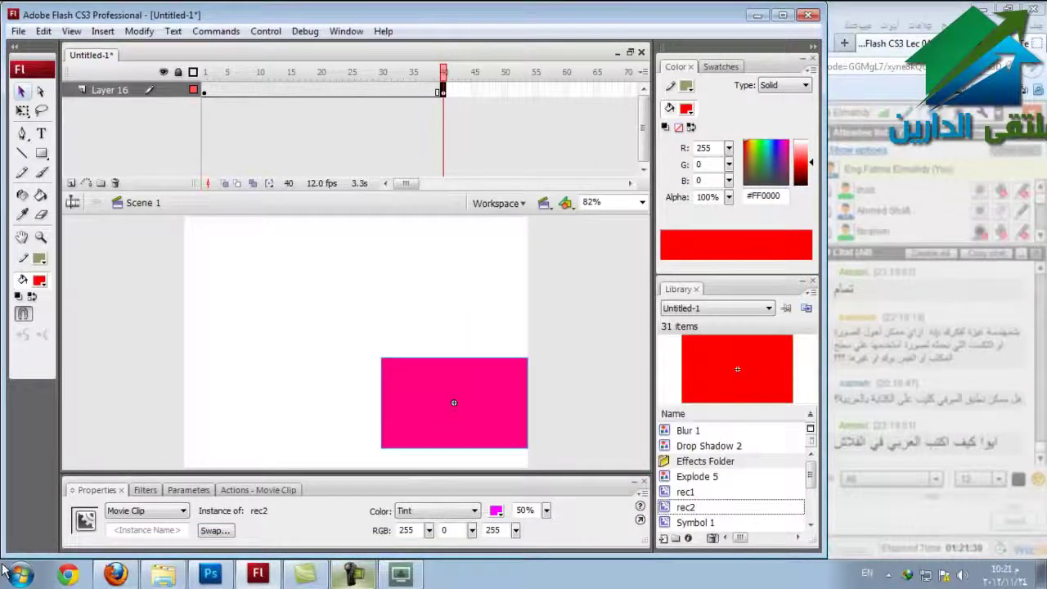
pyautogui.press('Return')
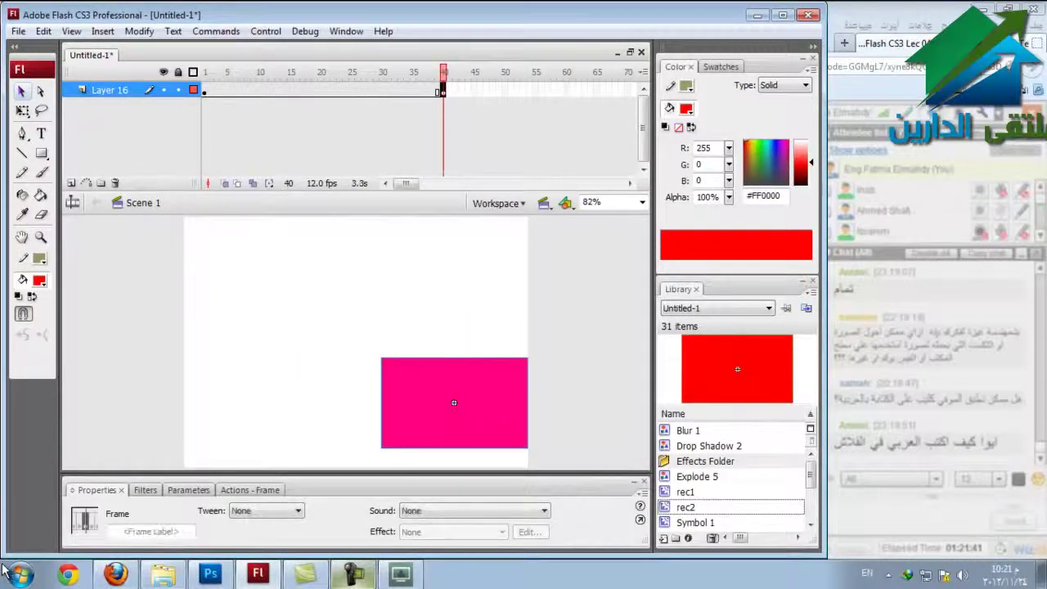
# Create a motion tween between the keyframes at frames 1 and 40 and test the movie.
pyautogui.rightClick(326, 90)
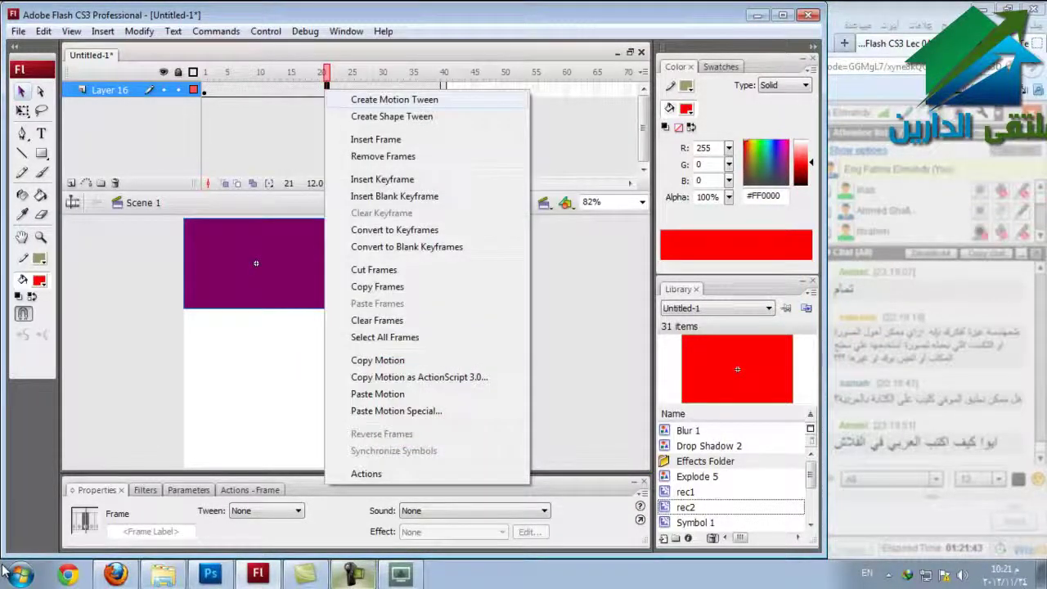
pyautogui.click(393, 99)
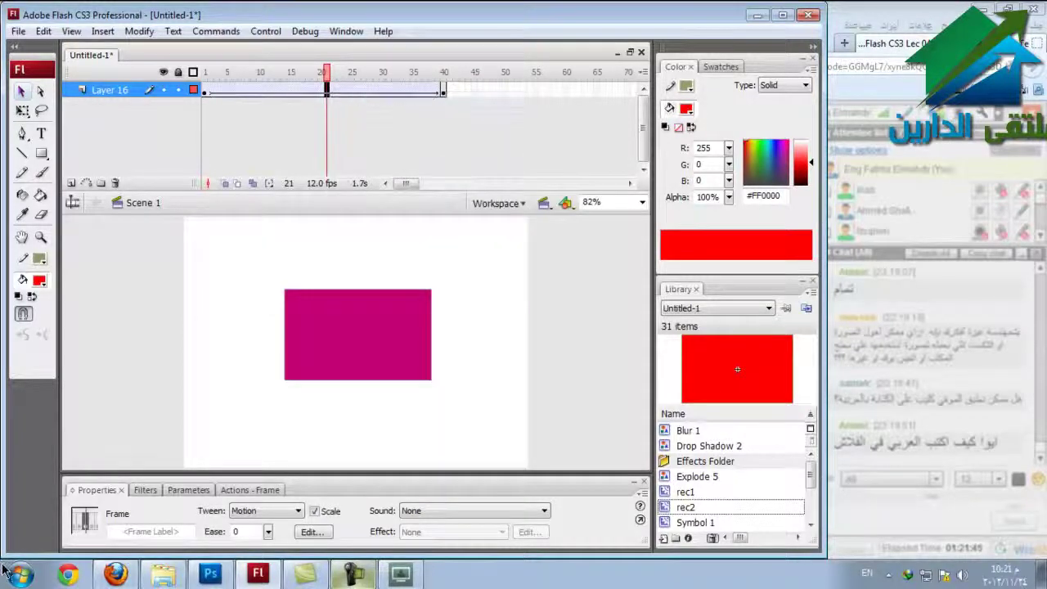
pyautogui.hotkey('ctrl', 'shift', 'a')
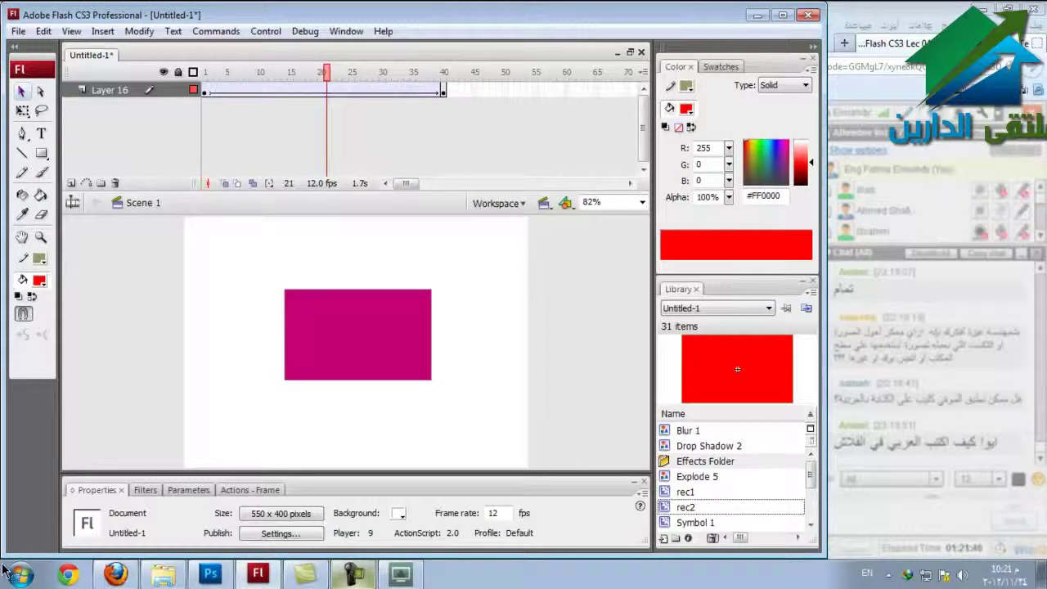
pyautogui.hotkey('ctrl', 'Return')
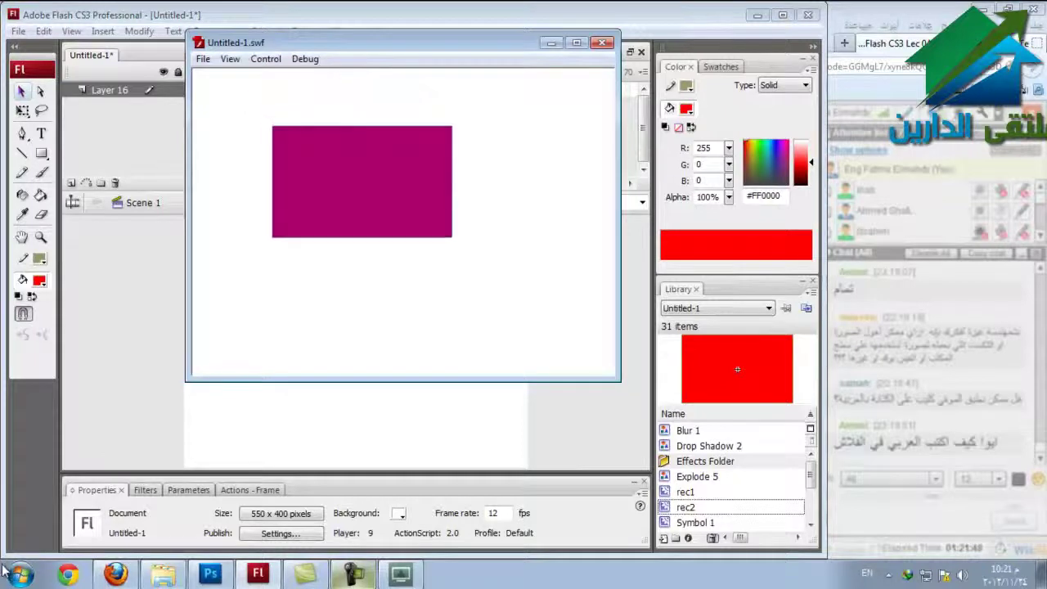
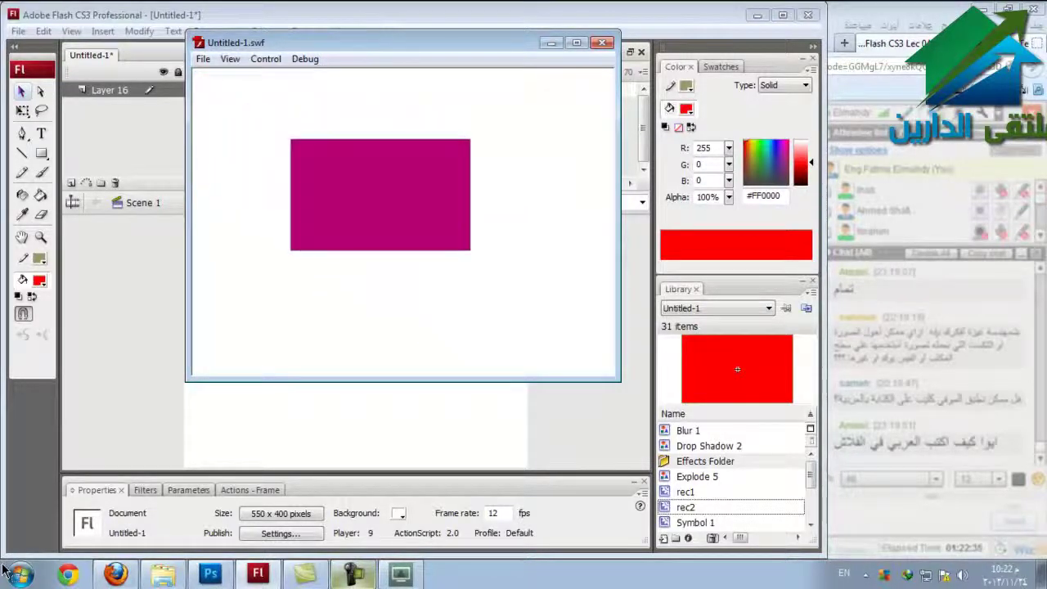
# Close the movie test and switch the rectangle's colour effect at frame 1 to Brightness at 0%.
pyautogui.hotkey('ctrl', 'w')
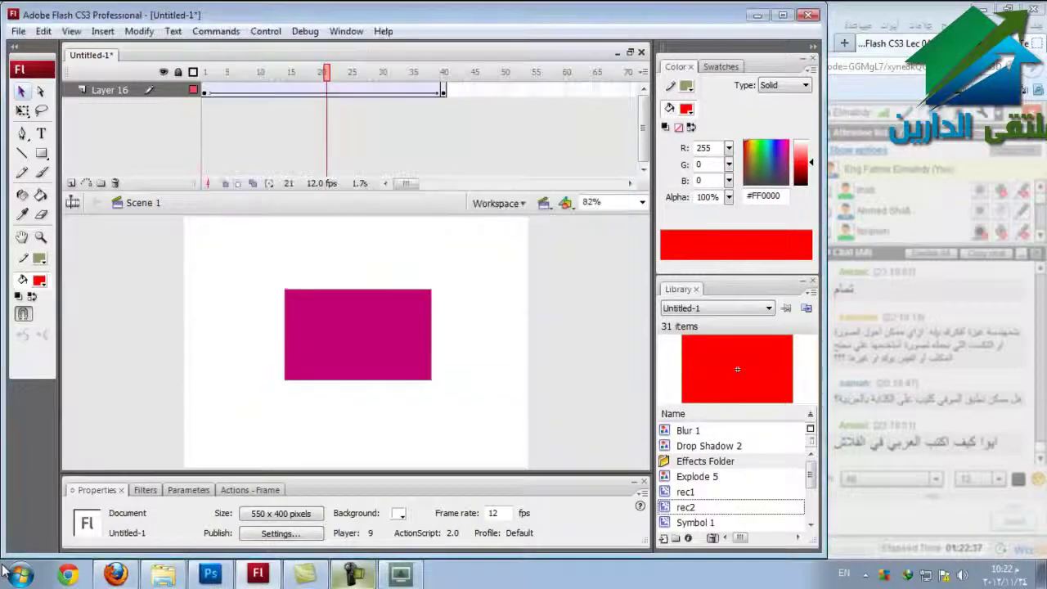
pyautogui.click(204, 89)
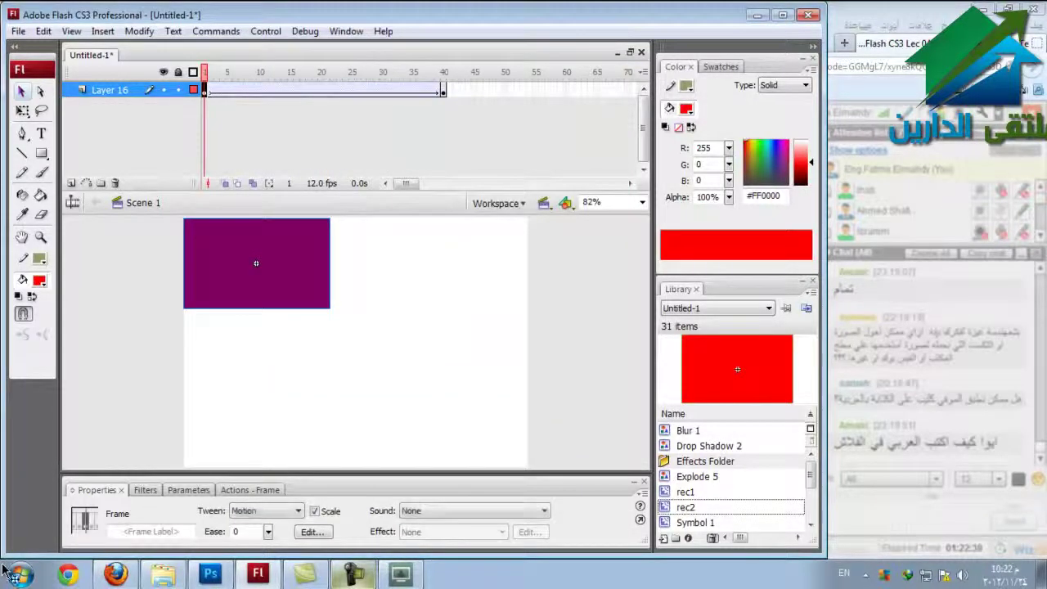
pyautogui.click(256, 263)
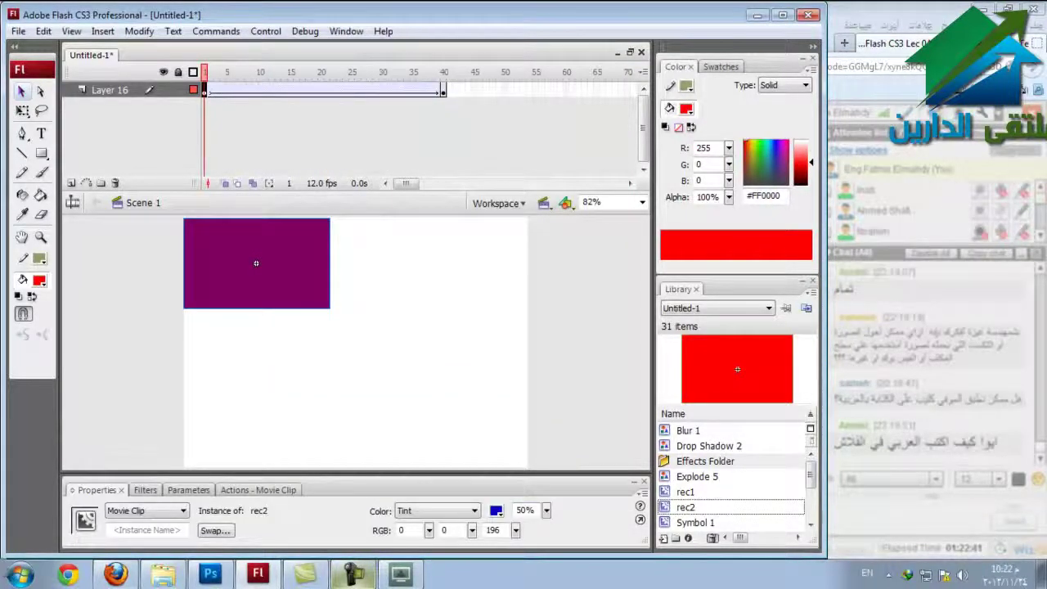
pyautogui.click(437, 510)
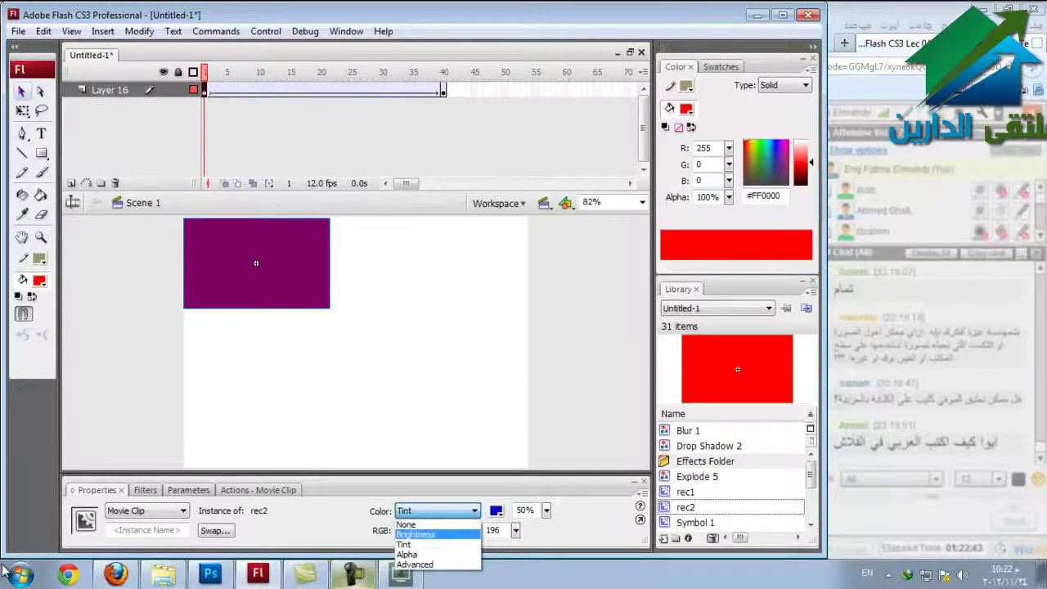
pyautogui.press('Return')
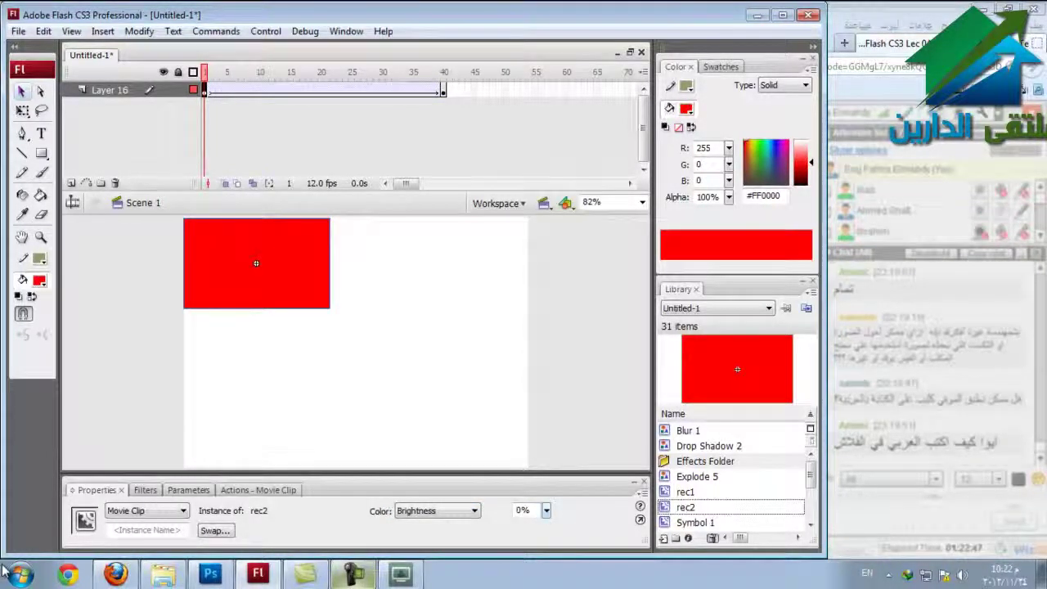
pyautogui.press('Tab')
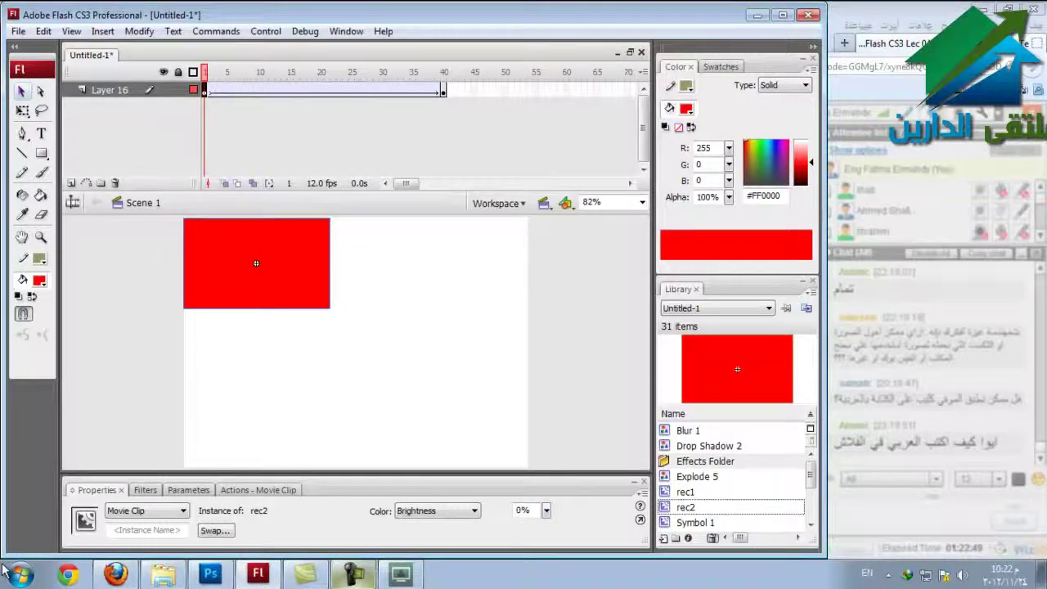
# Apply a Brightness colour effect to the rectangle at frame 40 and raise it until the red becomes pale pink.
pyautogui.click(443, 90)
pyautogui.click(454, 403)
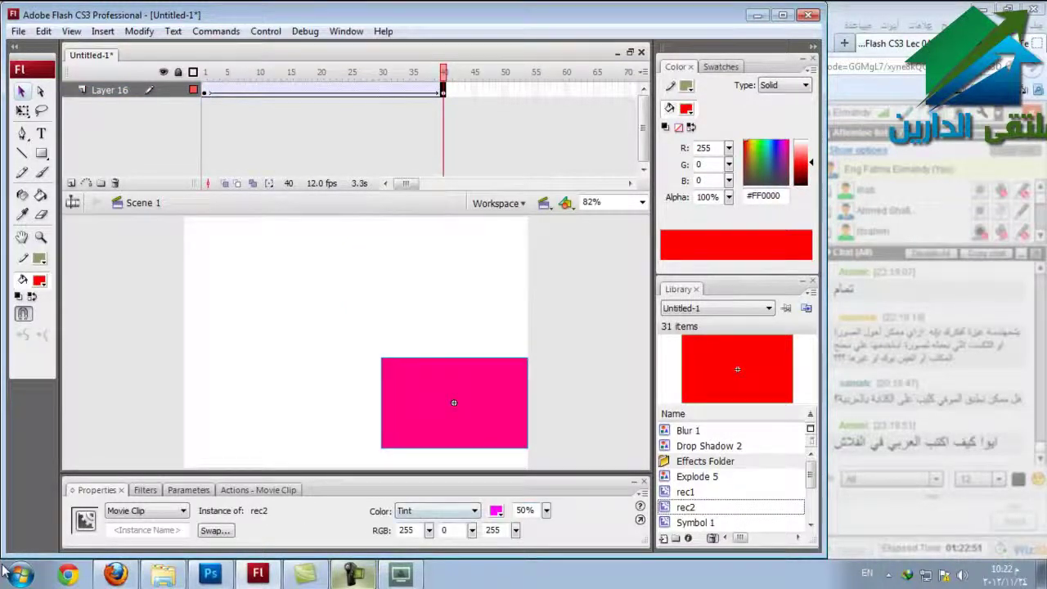
pyautogui.click(475, 510)
pyautogui.click(415, 534)
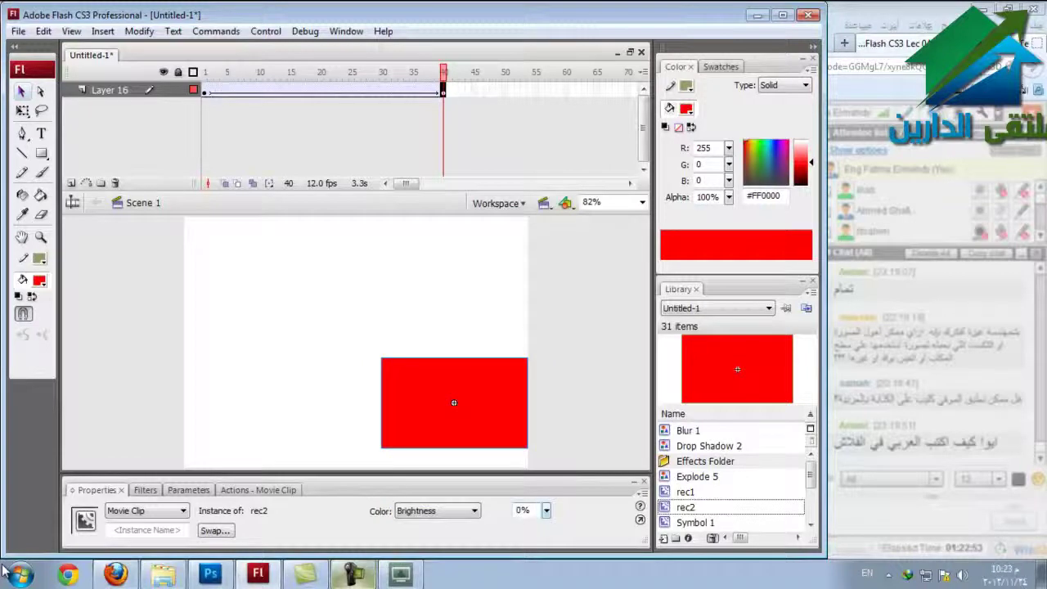
pyautogui.moveTo(546, 510); pyautogui.dragTo(547, 481)
# Test the movie to check the rectangle's brightness tween, and close the preview.
pyautogui.hotkey('ctrl', 'Return')
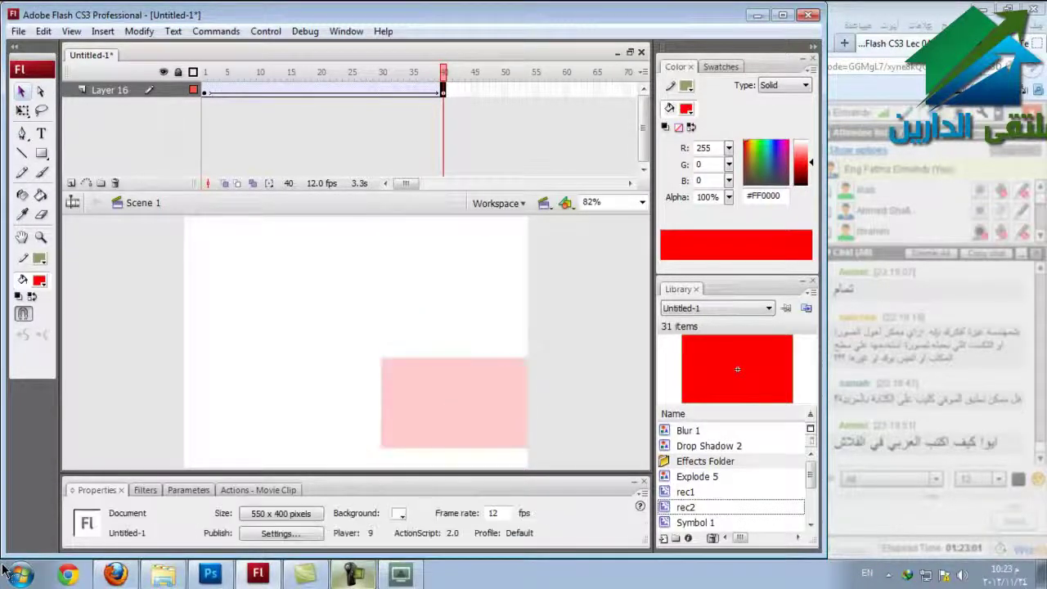
pyautogui.hotkey('ctrl', 'Return')
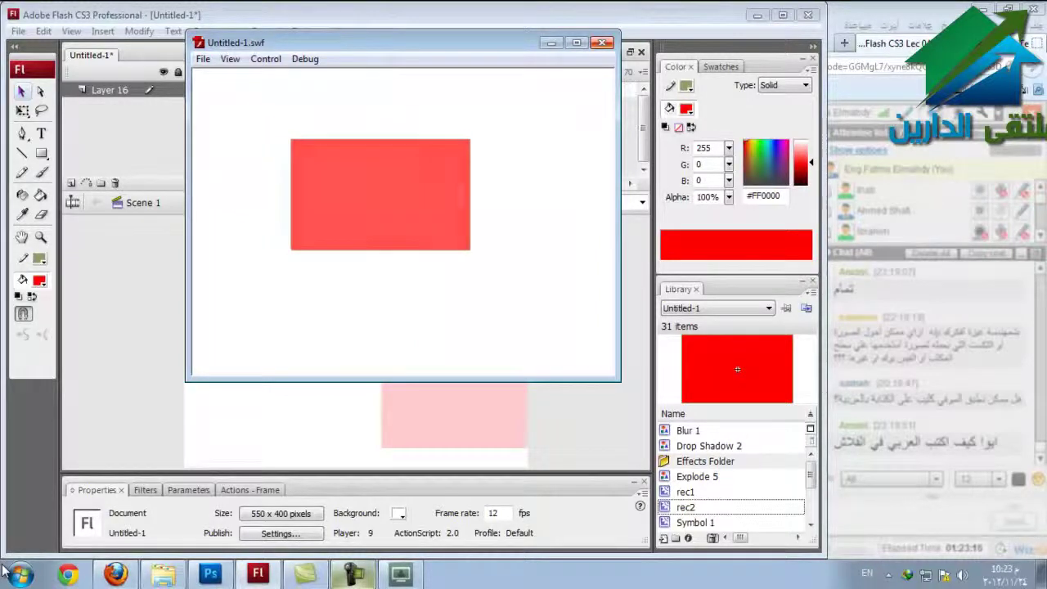
pyautogui.hotkey('ctrl', 'w')
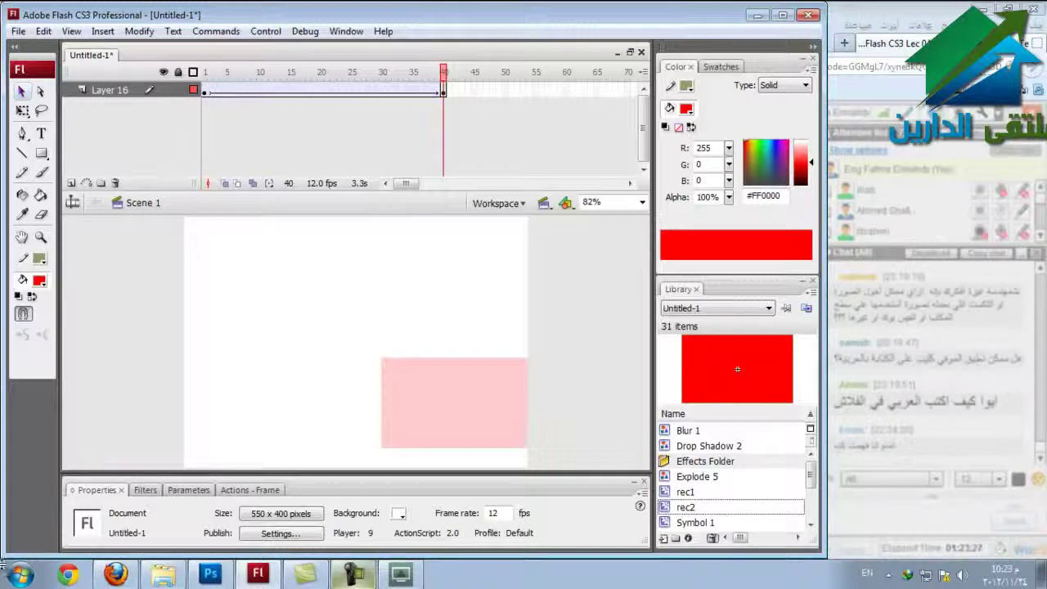
# Add a new layer above Layer 16 and import donald028ov3.gif to the stage at its first frame.
pyautogui.click(71, 183)
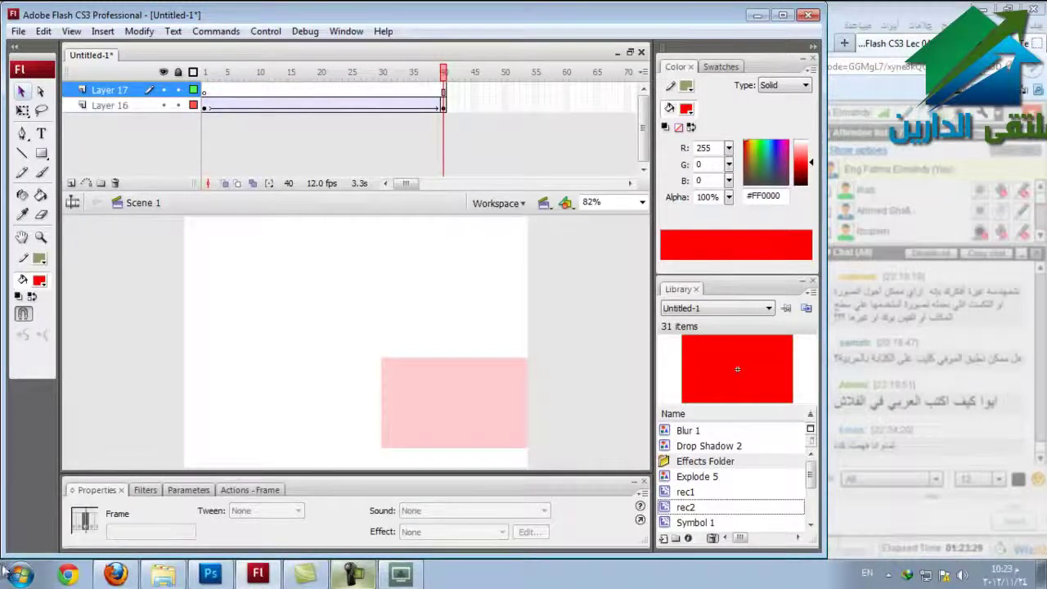
pyautogui.click(204, 91)
pyautogui.click(18, 31)
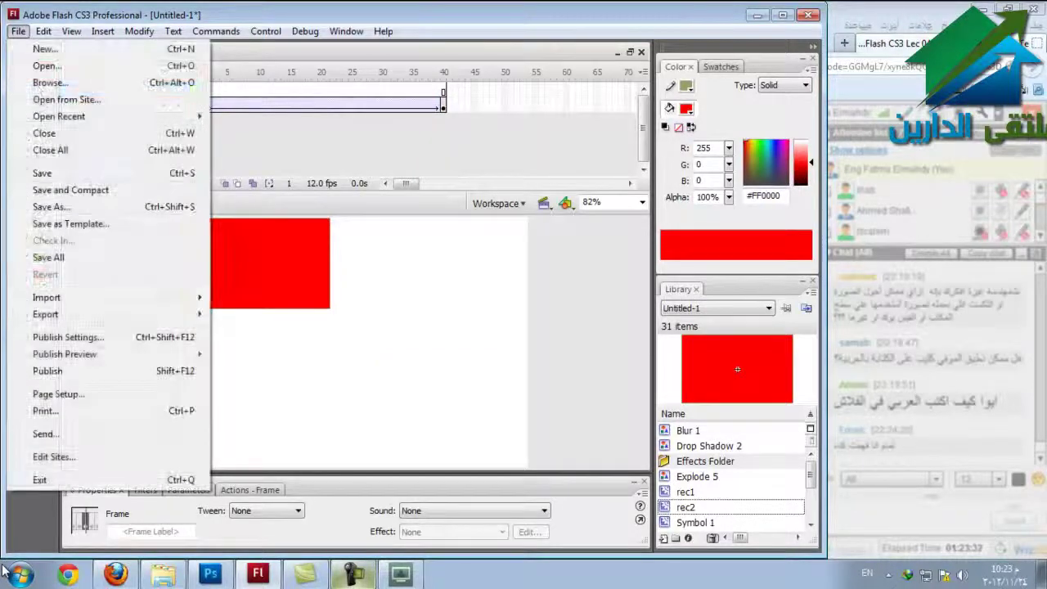
pyautogui.press('i')
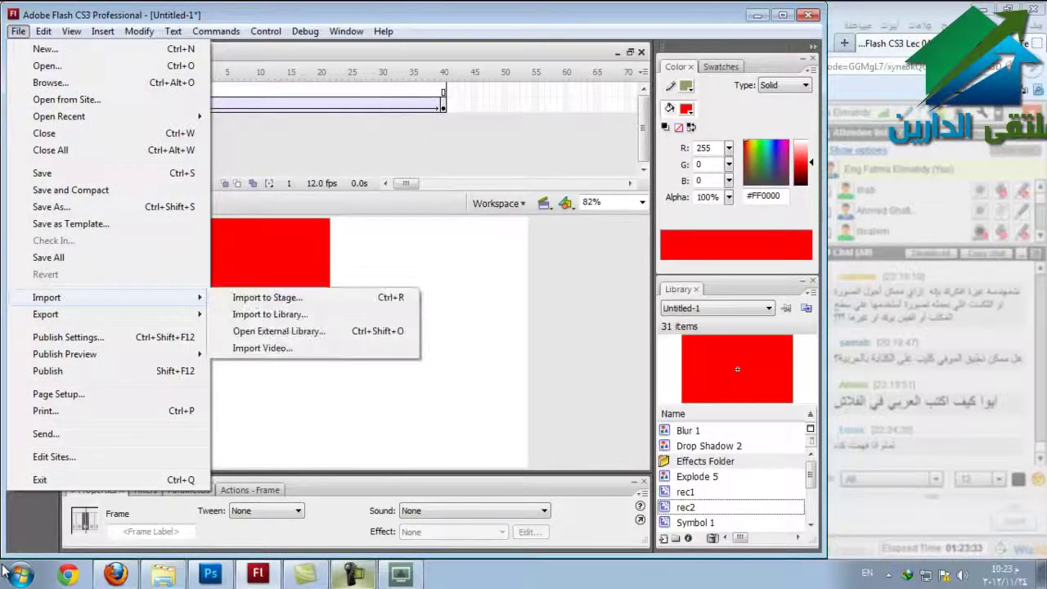
pyautogui.press('Return')
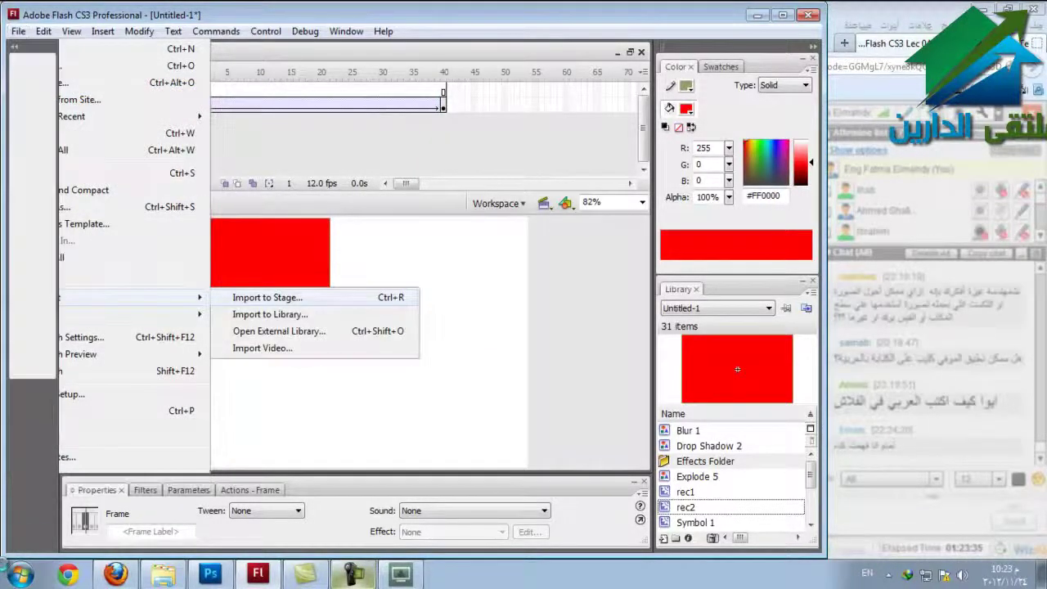
pyautogui.hotkey('ctrl', 'r')
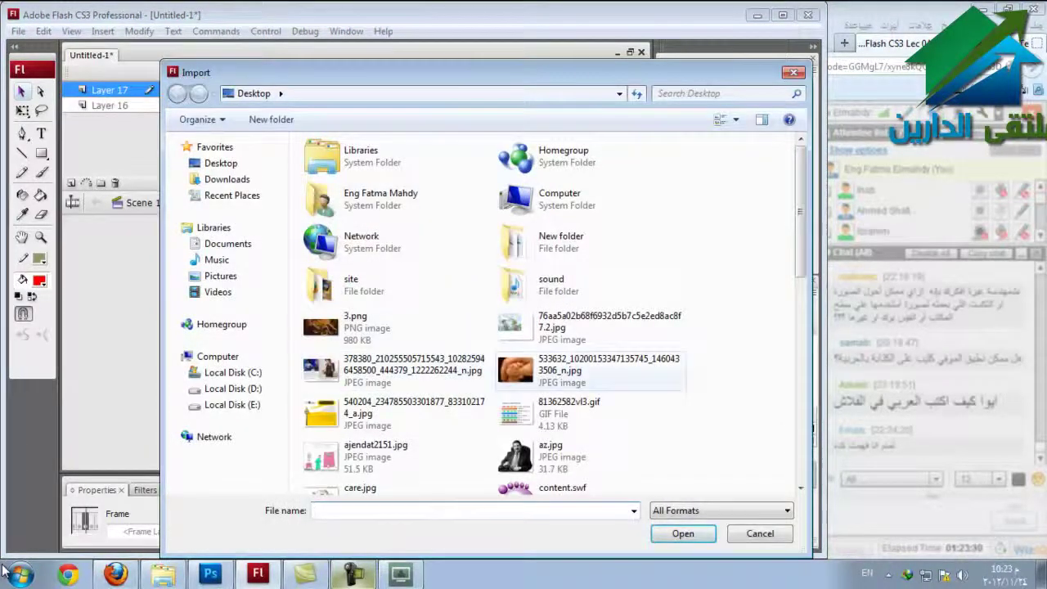
pyautogui.moveTo(800, 237); pyautogui.dragTo(800, 301)
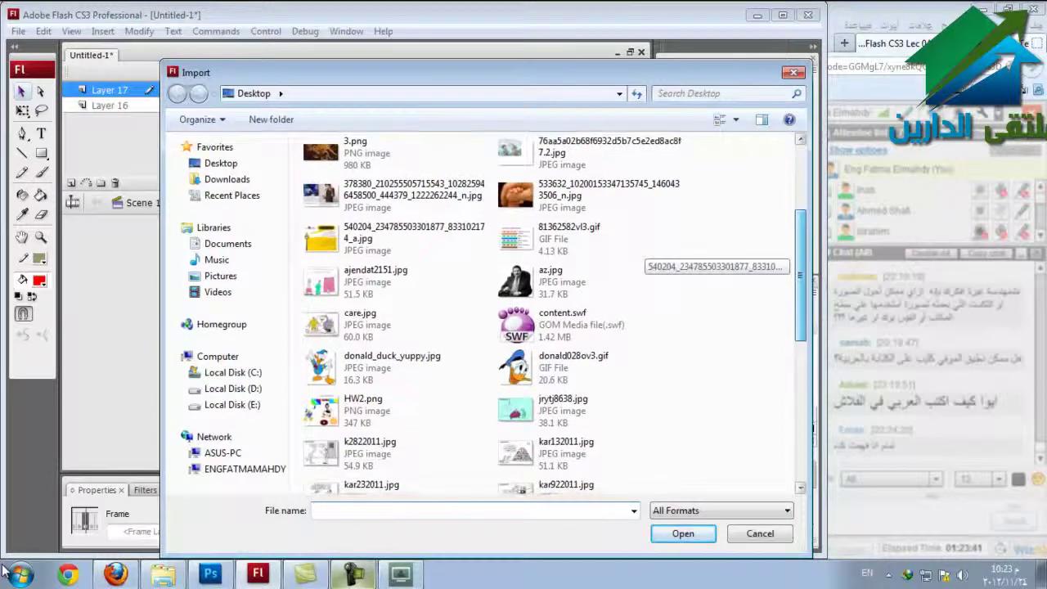
pyautogui.scroll(-3, 548, 315)
pyautogui.scroll(-1, 547, 315)
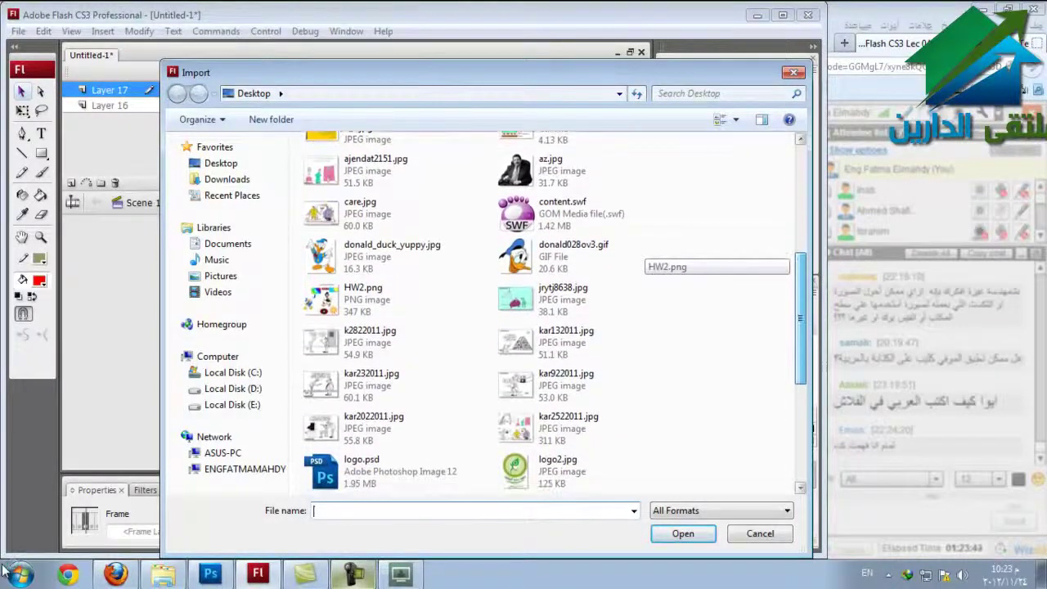
pyautogui.click(572, 216)
pyautogui.press('Return')
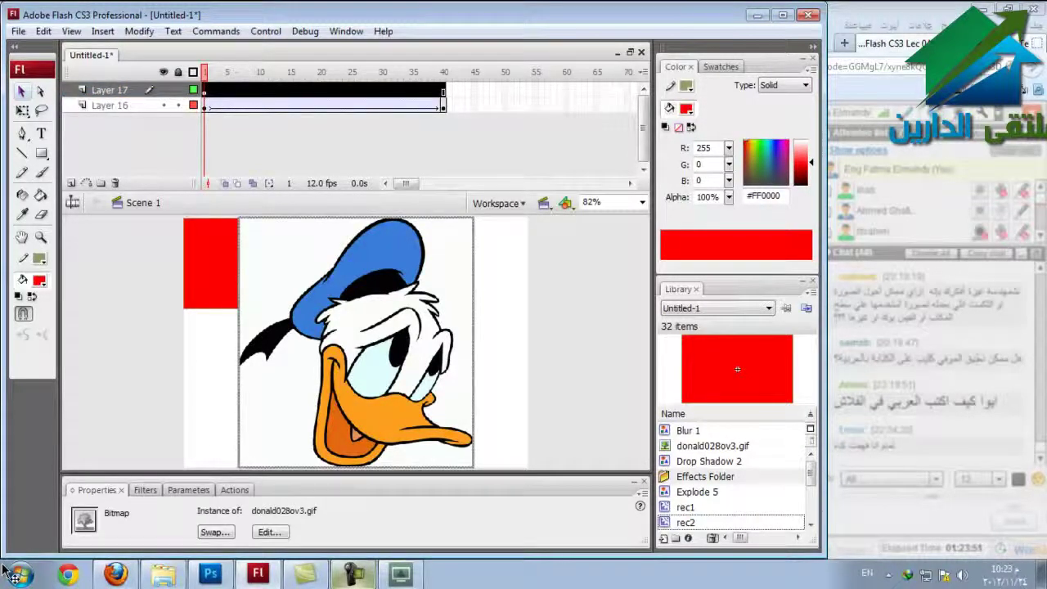
# Trace the imported duck bitmap with colour threshold 100, minimum area 8 pixels, and normal curve fit and corner threshold.
pyautogui.hotkey('alt', 'i')
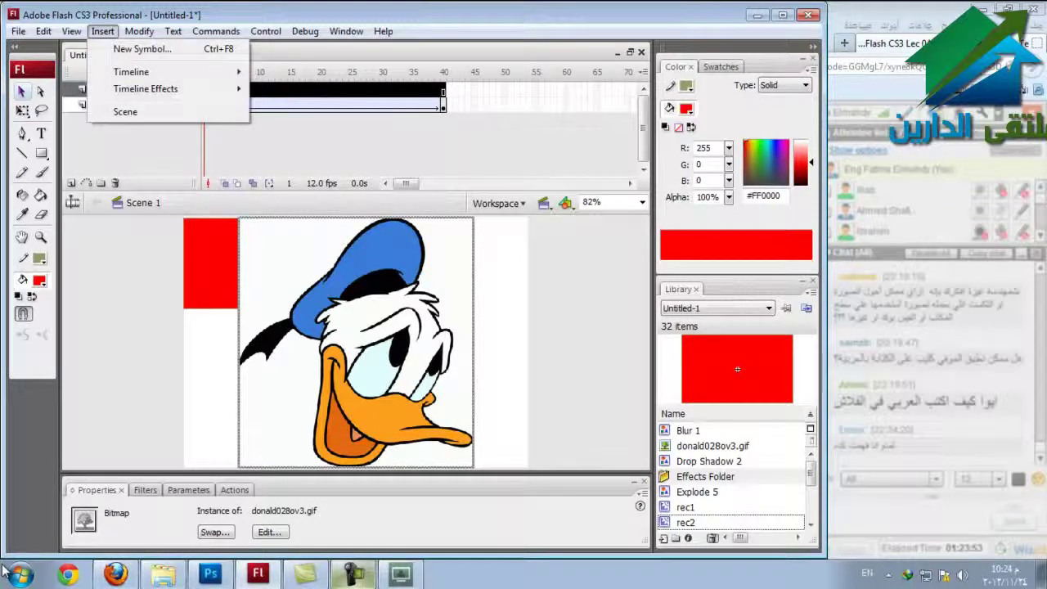
pyautogui.press('Left')
pyautogui.press('Right')
pyautogui.press('Right')
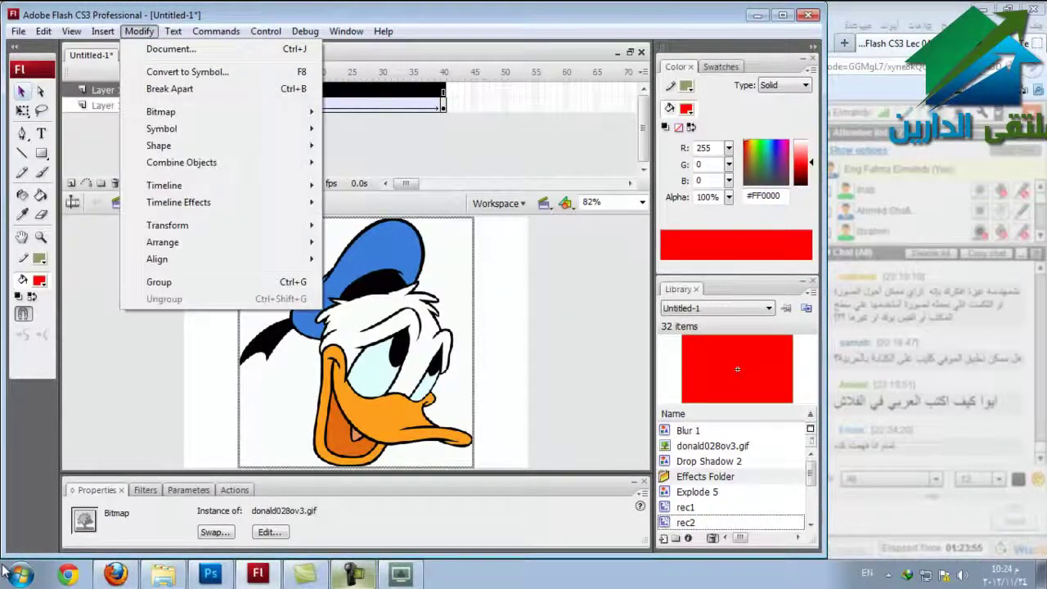
pyautogui.press('b')
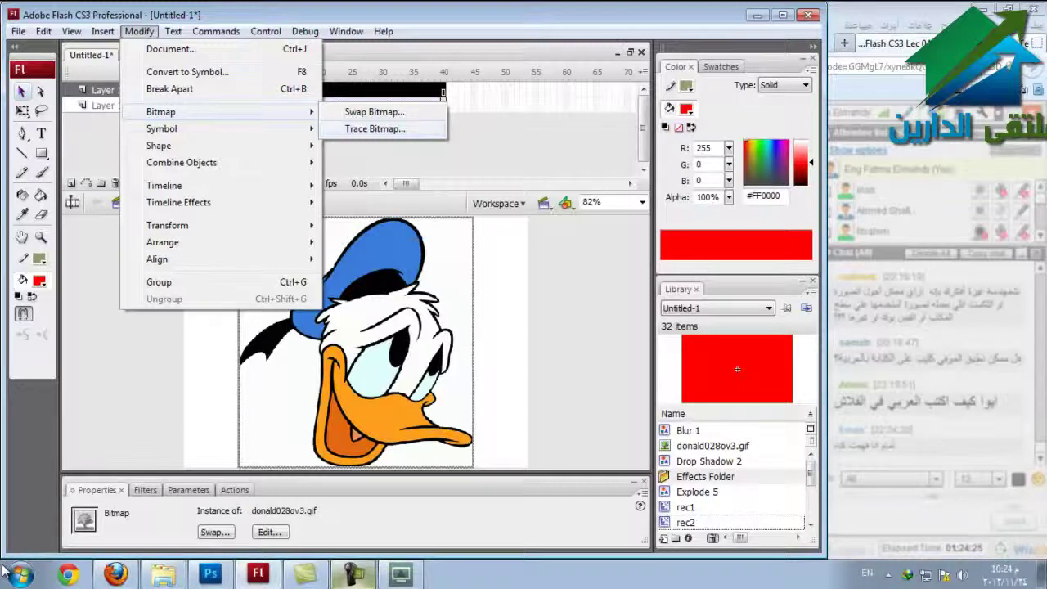
pyautogui.press('Return')
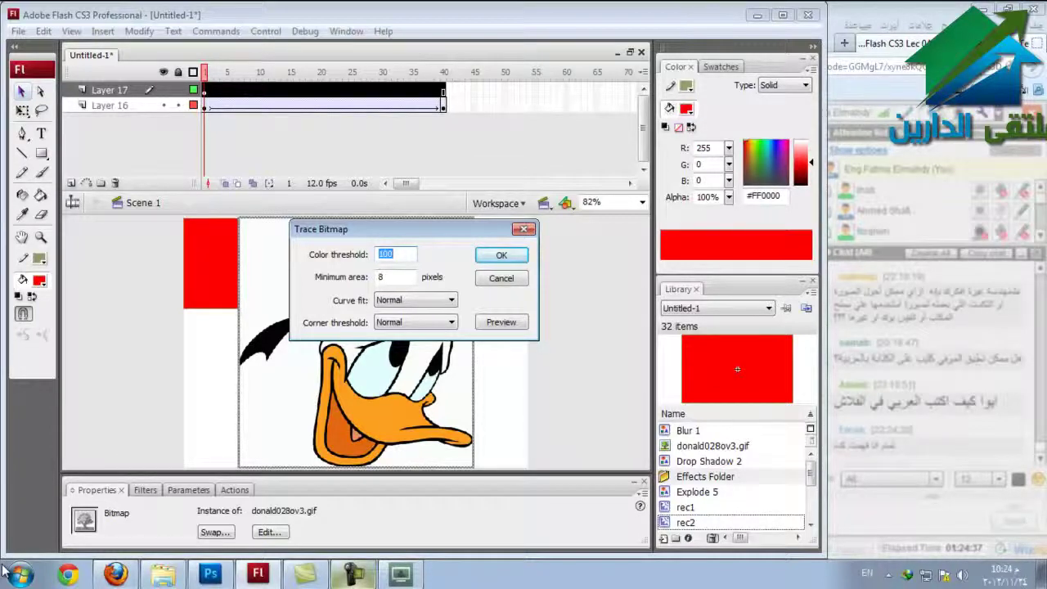
pyautogui.press('Return')
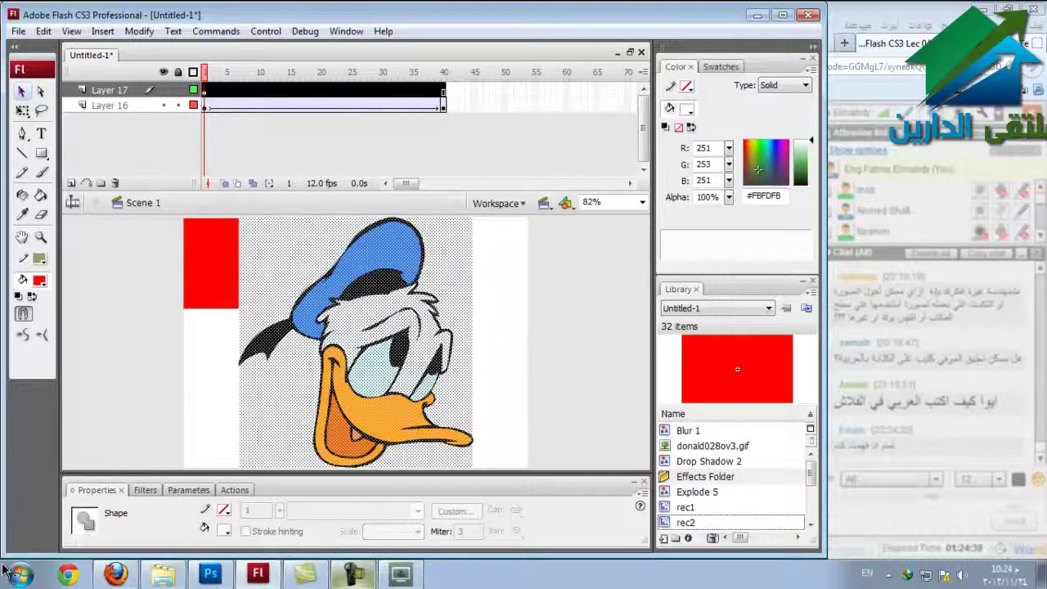
# Delete the white background areas around the traced duck head.
pyautogui.click(556, 328)
pyautogui.click(278, 270)
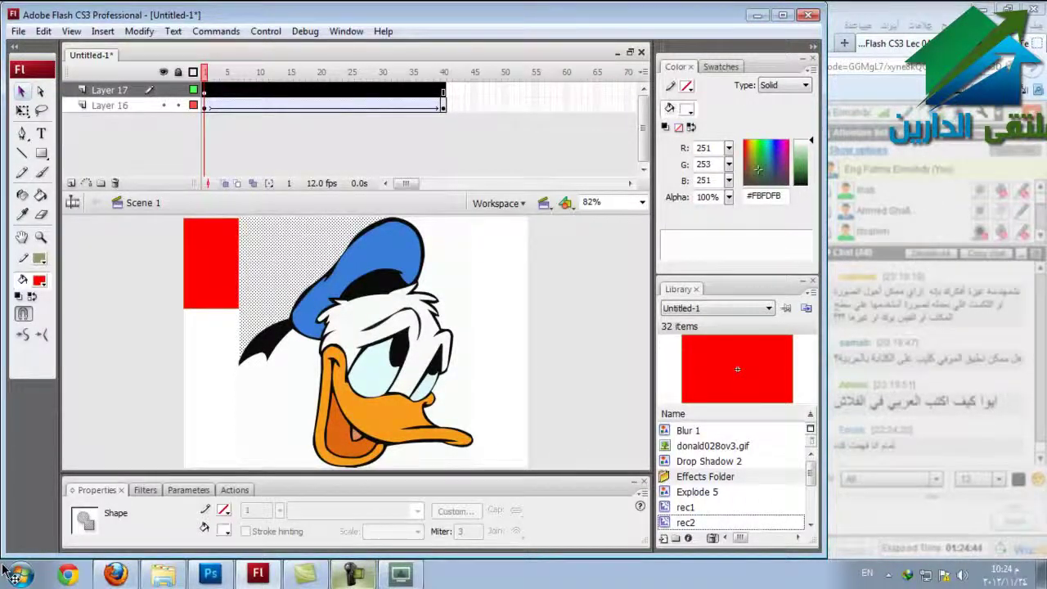
pyautogui.press('Delete')
pyautogui.click(278, 409)
pyautogui.press('Delete')
pyautogui.click(450, 270)
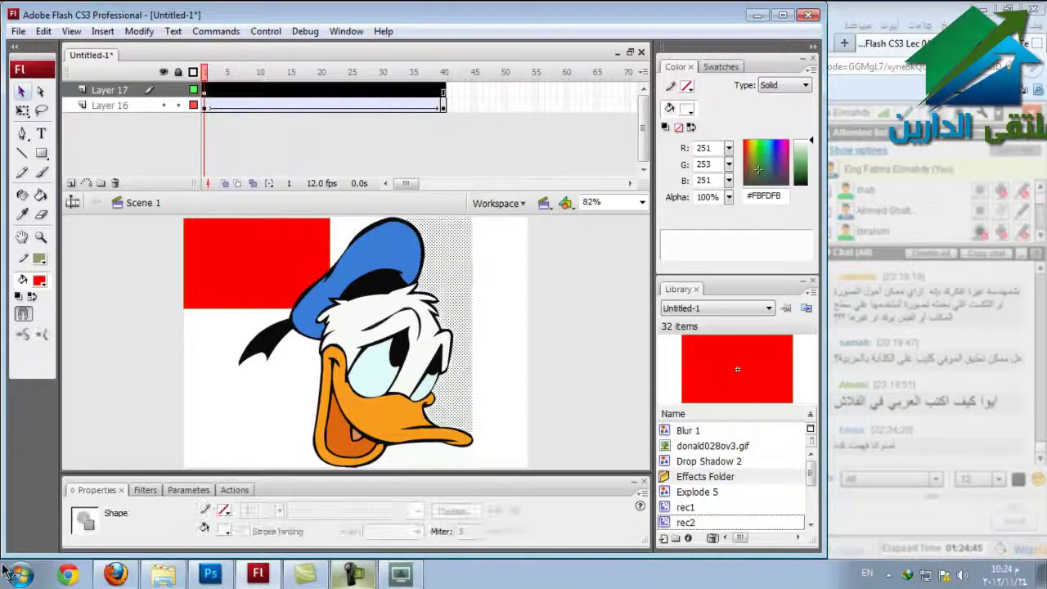
pyautogui.press('Escape')
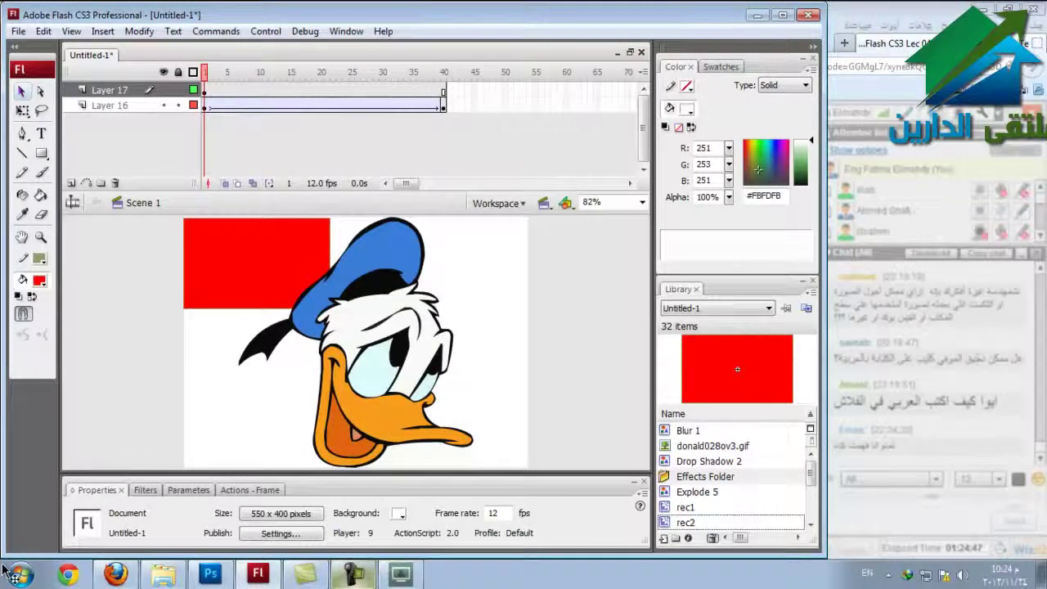
# Change the fill colour of the duck's blue hat to green #00CC99.
pyautogui.hotkey('ctrl', 'a')
pyautogui.press('Escape')
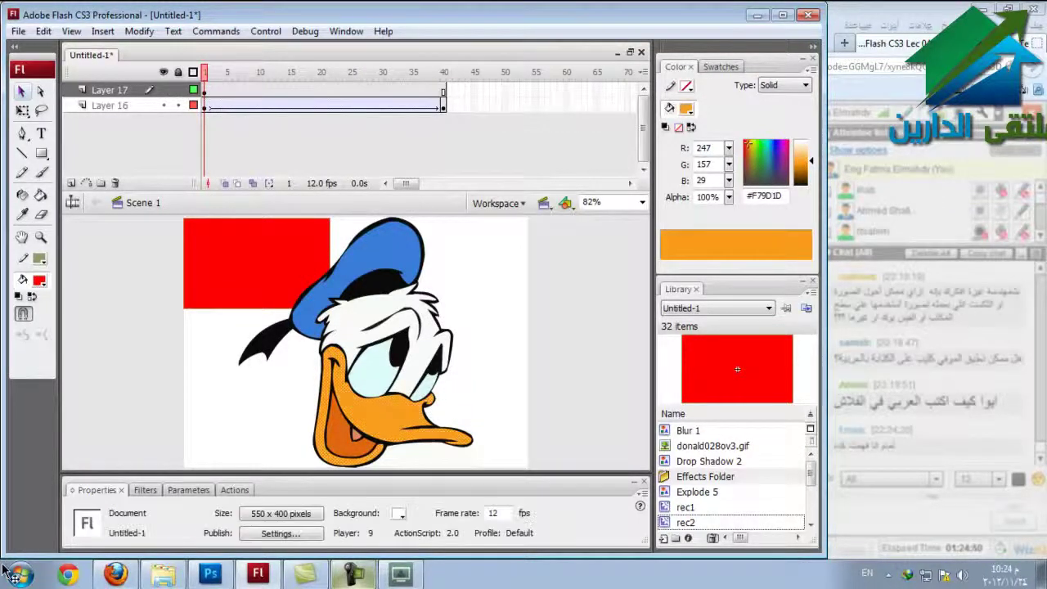
pyautogui.hotkey('ctrl', 'a')
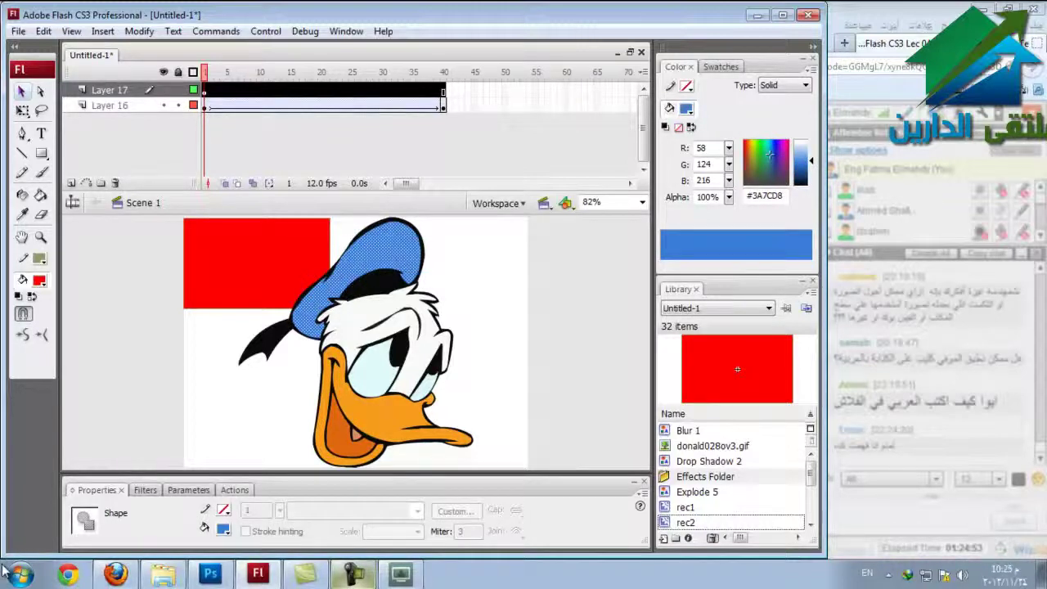
pyautogui.click(222, 531)
pyautogui.click(299, 416)
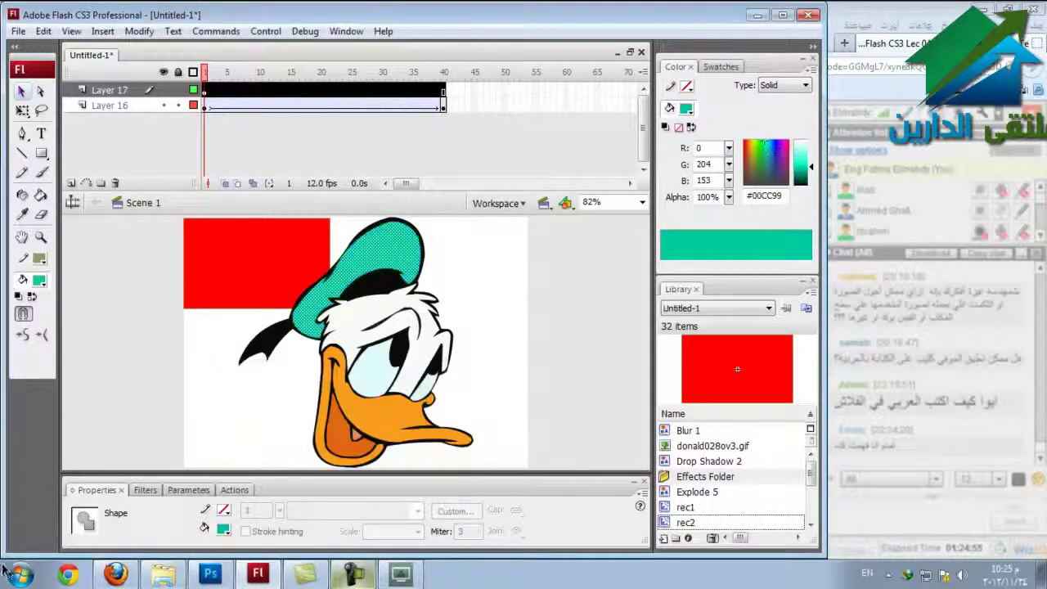
pyautogui.press('Escape')
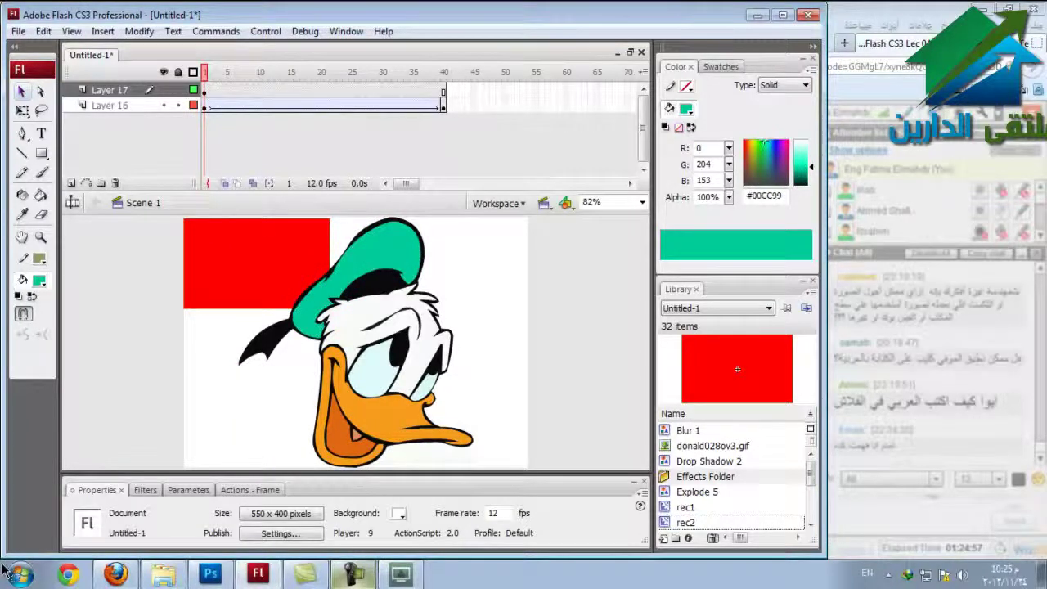
# Change the fill colour of the duck's orange beak to brown #993300.
pyautogui.click(392, 417)
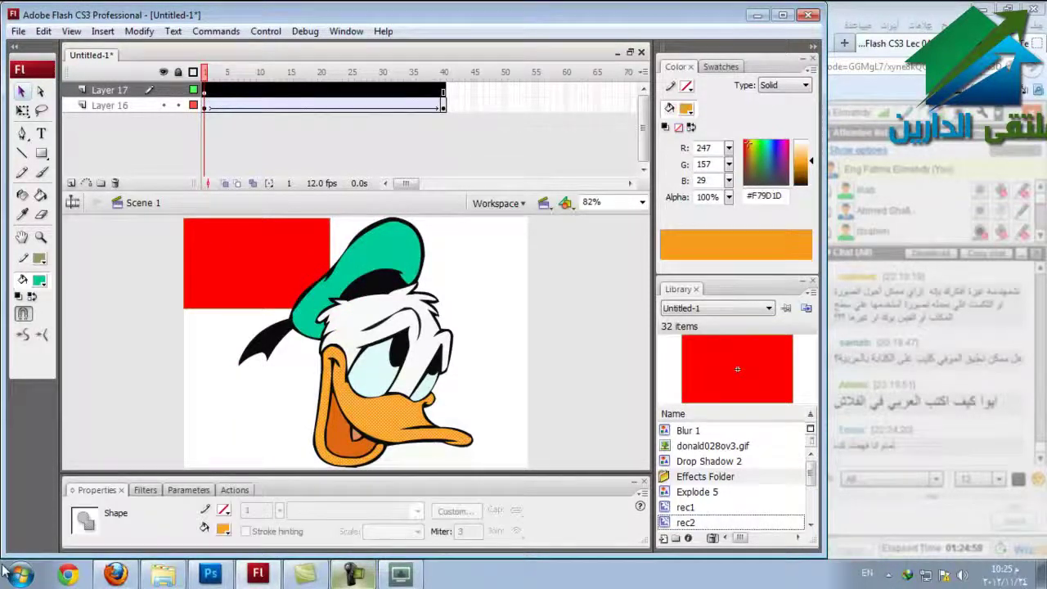
pyautogui.click(223, 530)
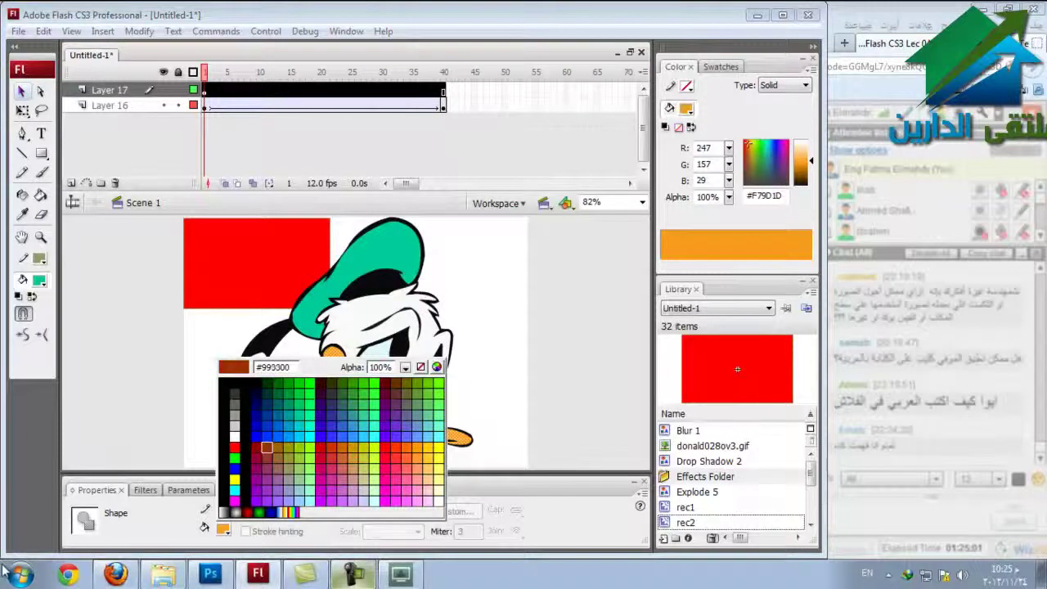
pyautogui.click(264, 445)
pyautogui.press('Escape')
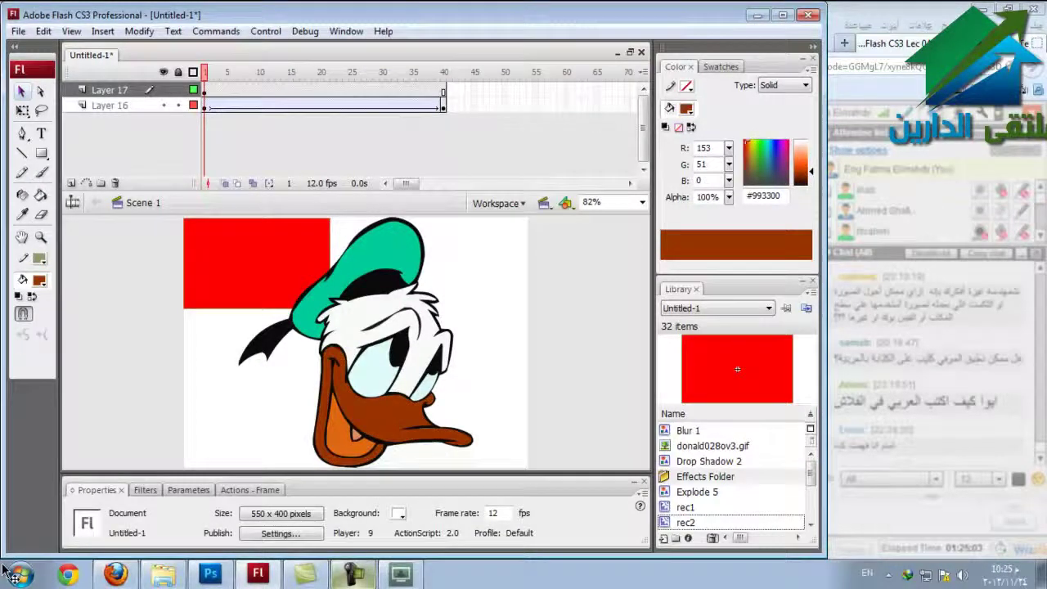
# Delete Layer 16, which holds the tweened red rectangle.
pyautogui.click(110, 105)
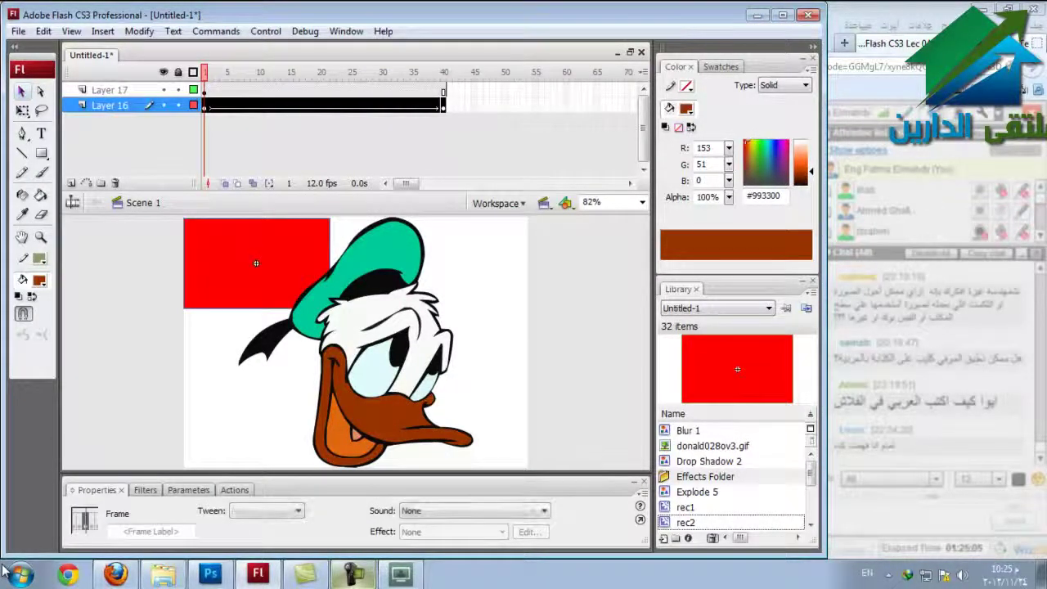
pyautogui.click(116, 183)
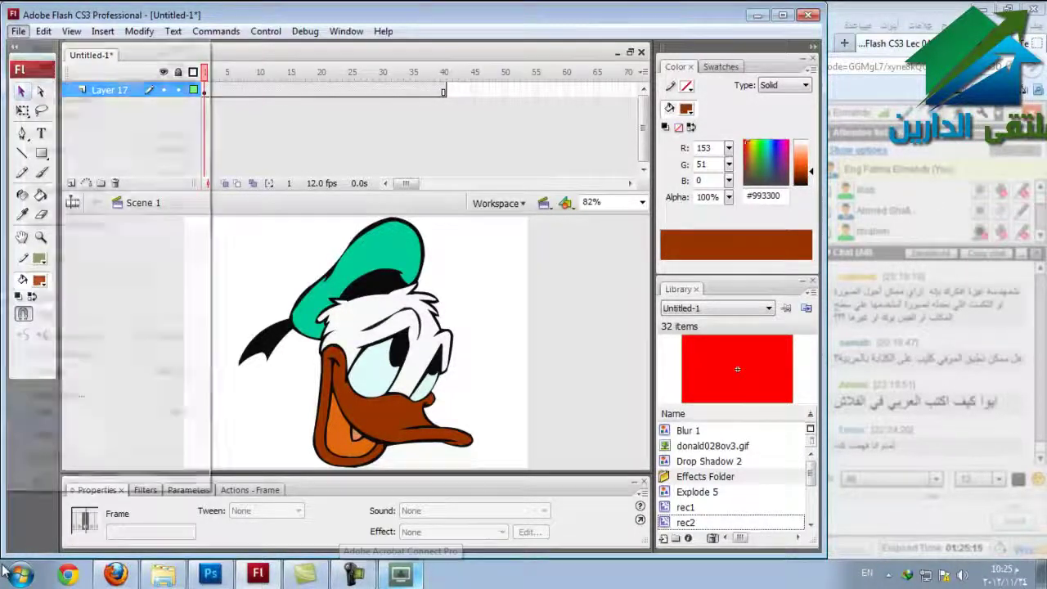
# Examine the file formats offered for exporting the frame as an image, selecting JPEG and PNG in turn, without saving a file.
pyautogui.hotkey('alt', 'f')
pyautogui.press('i')
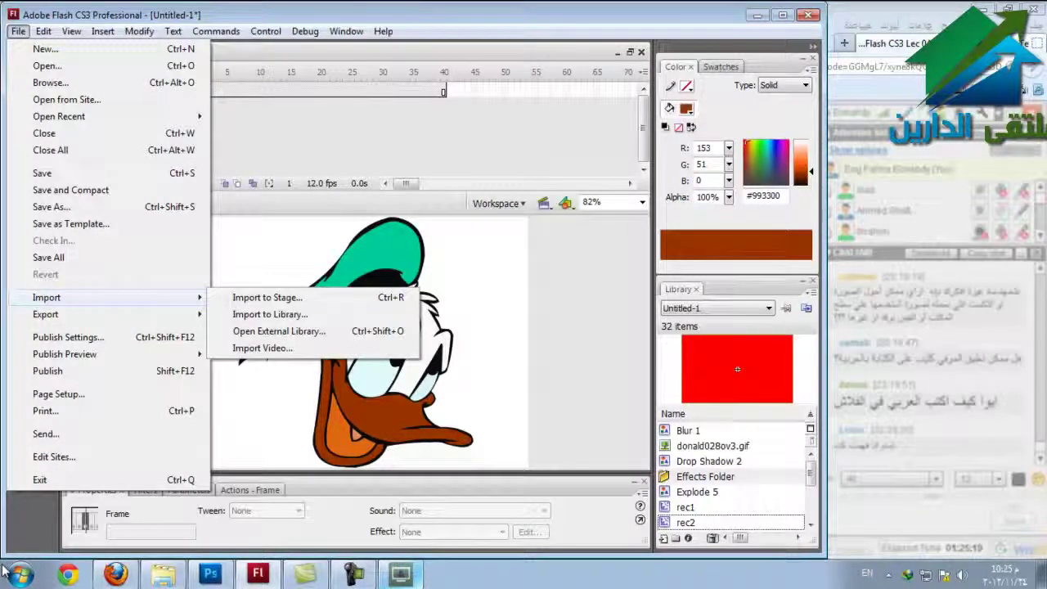
pyautogui.press('Down')
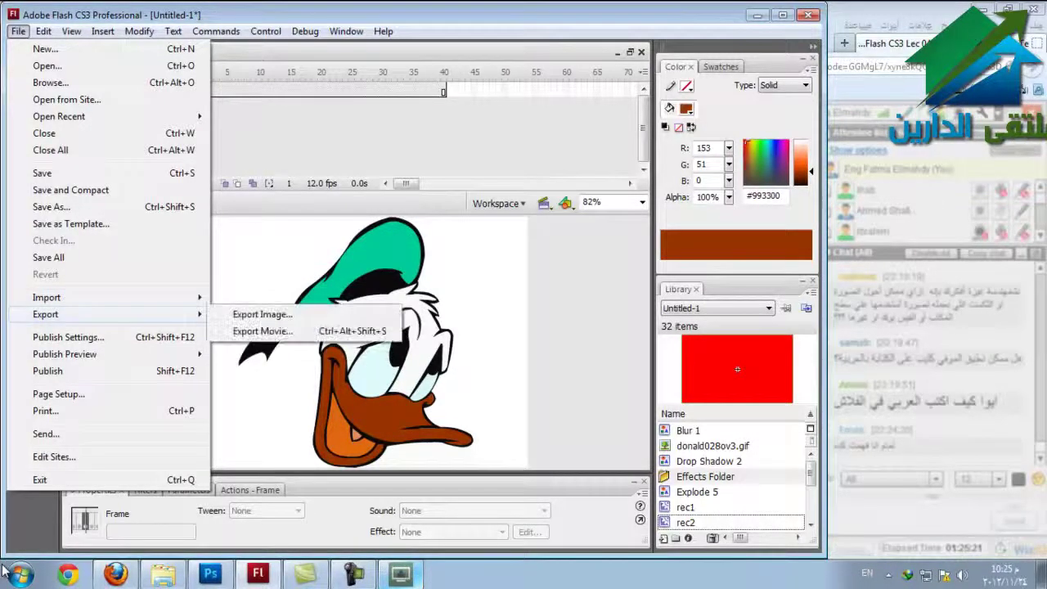
pyautogui.press('Right')
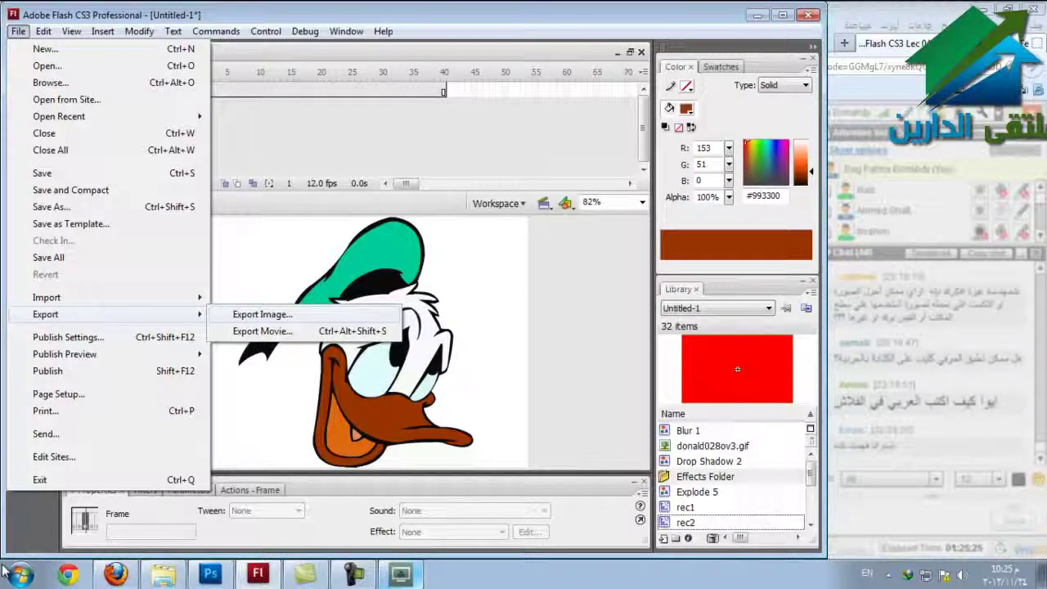
pyautogui.press('Return')
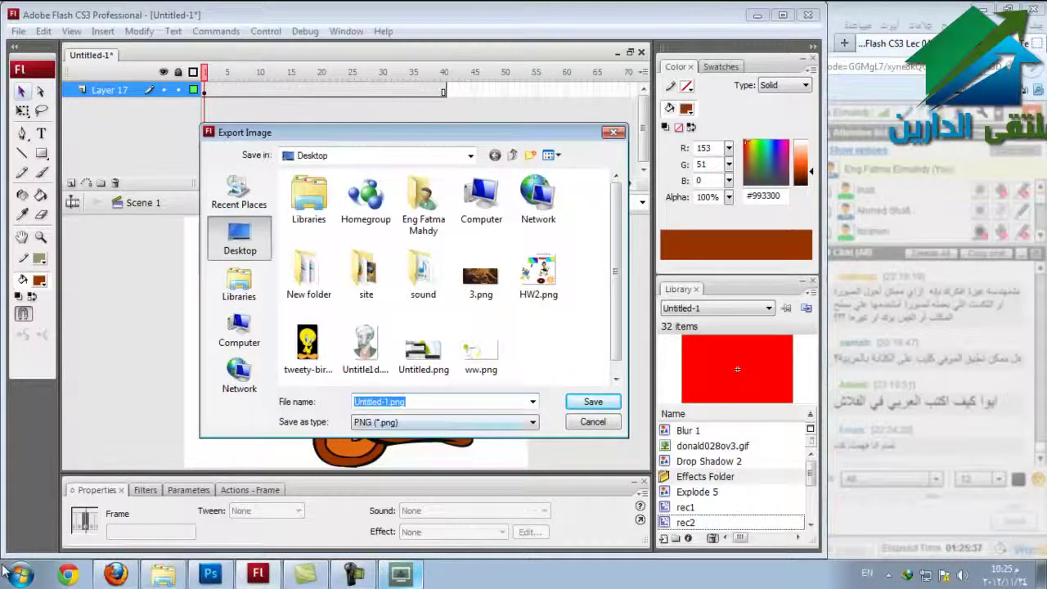
pyautogui.press('Tab')
pyautogui.hotkey('alt', 'Down')
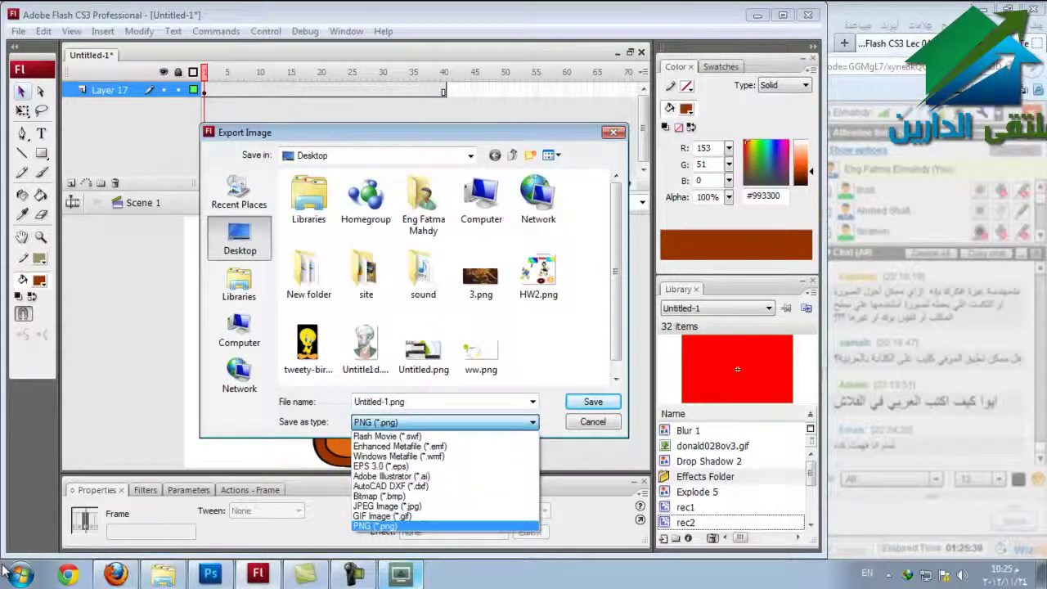
pyautogui.press('Up')
pyautogui.press('Up')
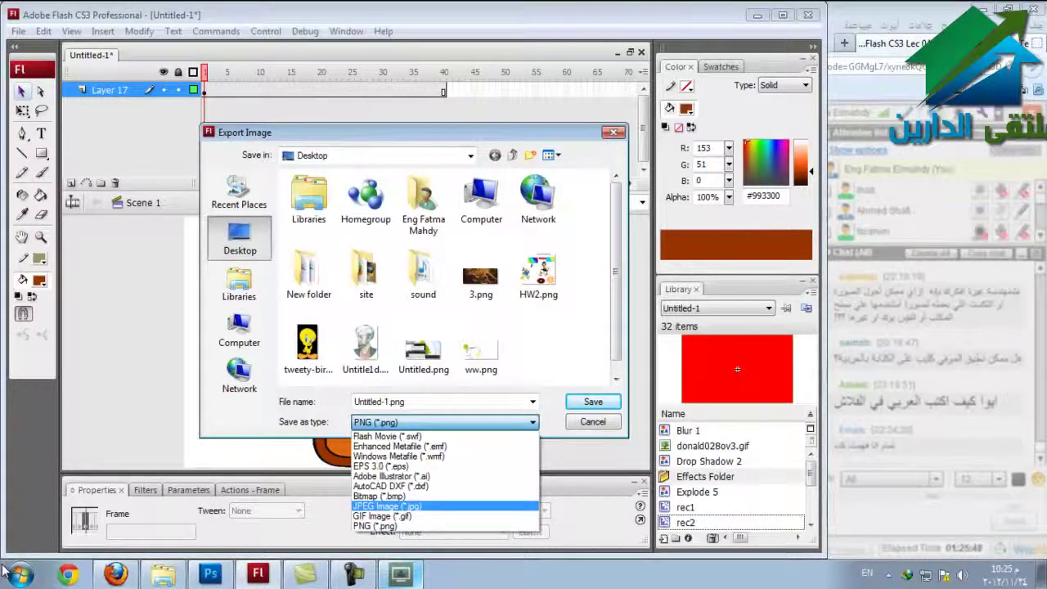
pyautogui.press('Return')
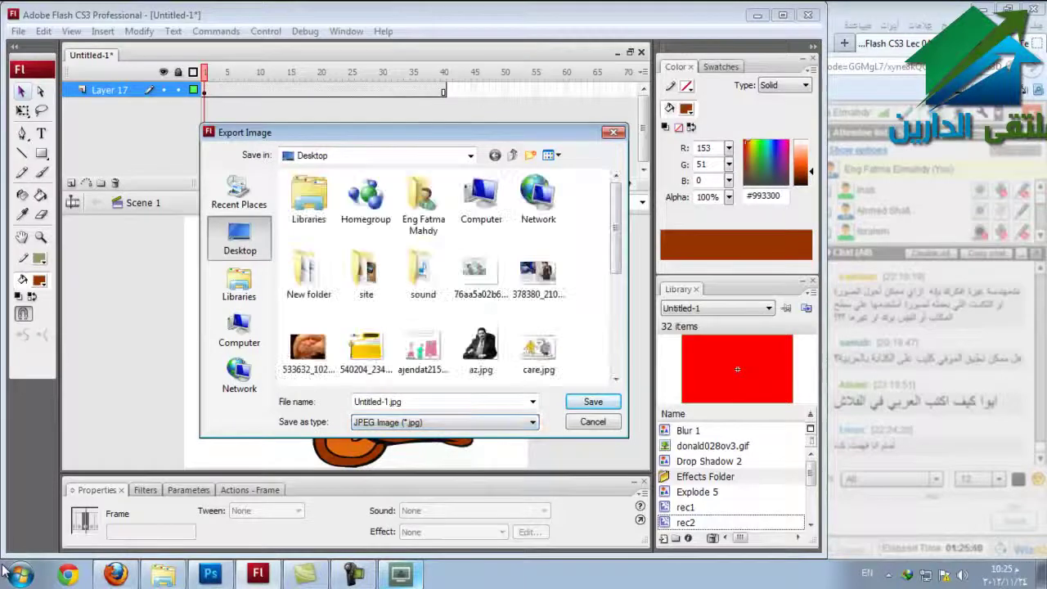
pyautogui.hotkey('alt', 'Down')
pyautogui.press('Down')
pyautogui.press('Down')
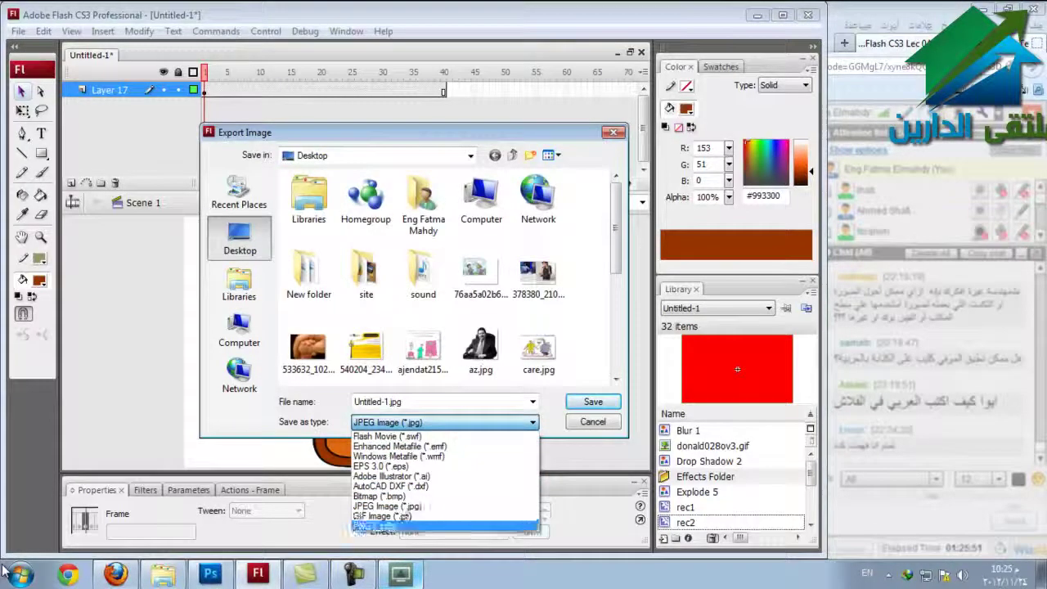
pyautogui.press('Return')
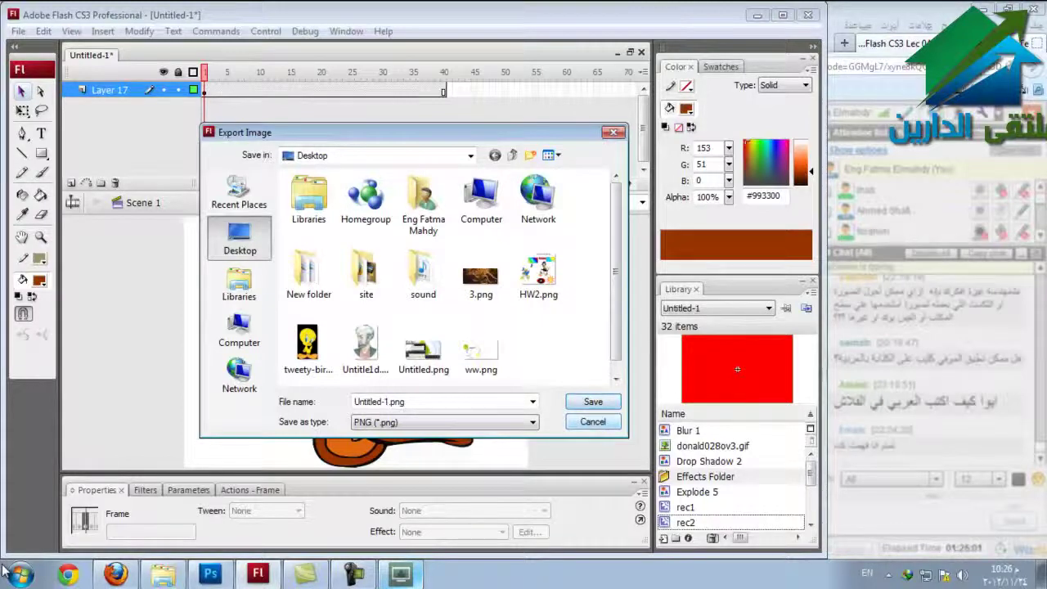
pyautogui.press('Escape')
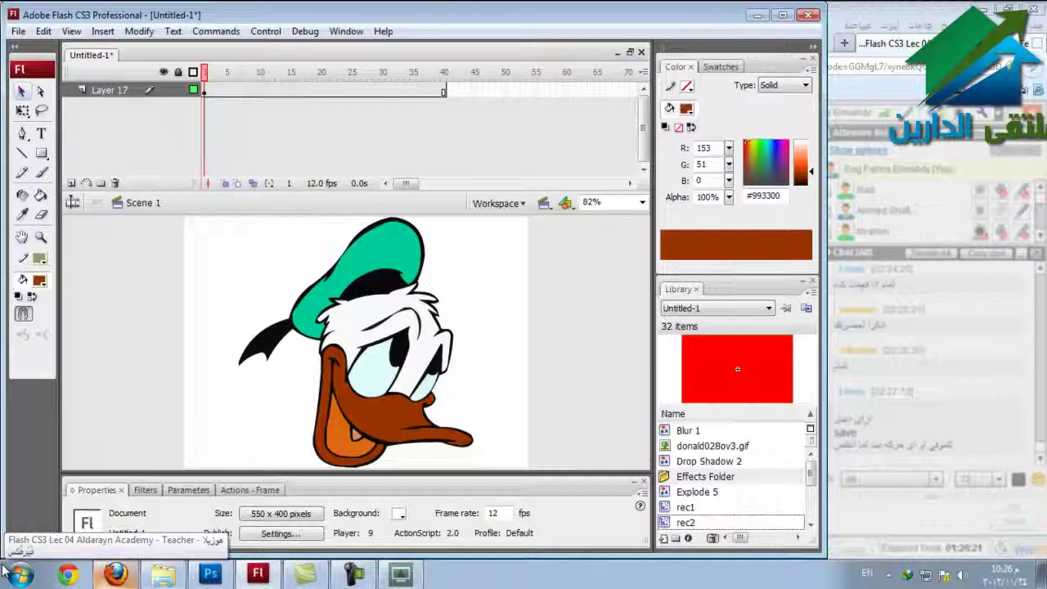
# Switch to Firefox, convert the text "أكاديمية ملتقى الدارين" with the Wajihah Arabic Glyphs Converter, and copy the converted text.
pyautogui.click(116, 573)
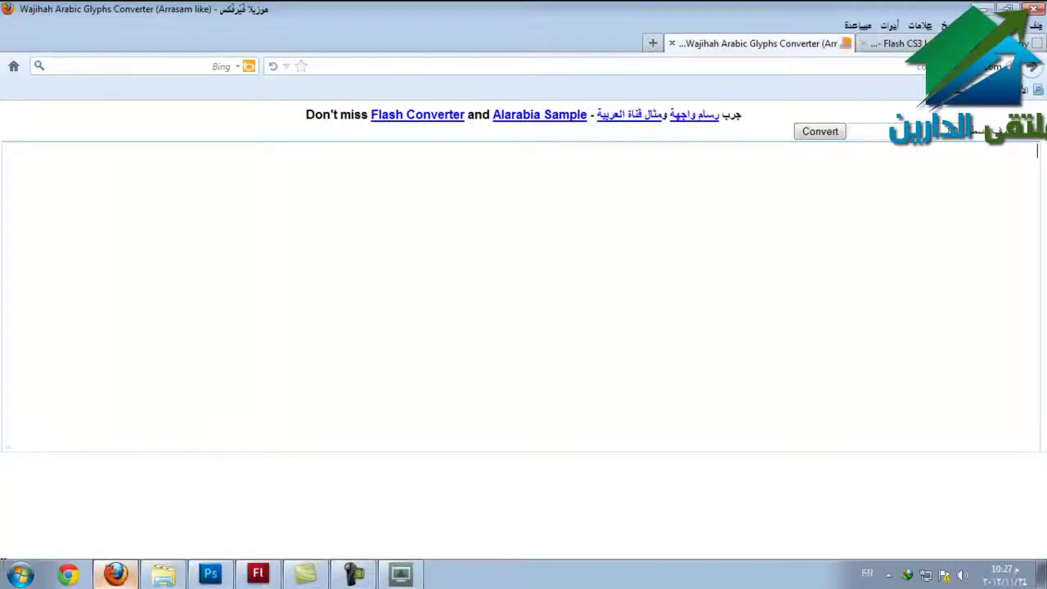
pyautogui.write('يمية ملتقى الدارين')
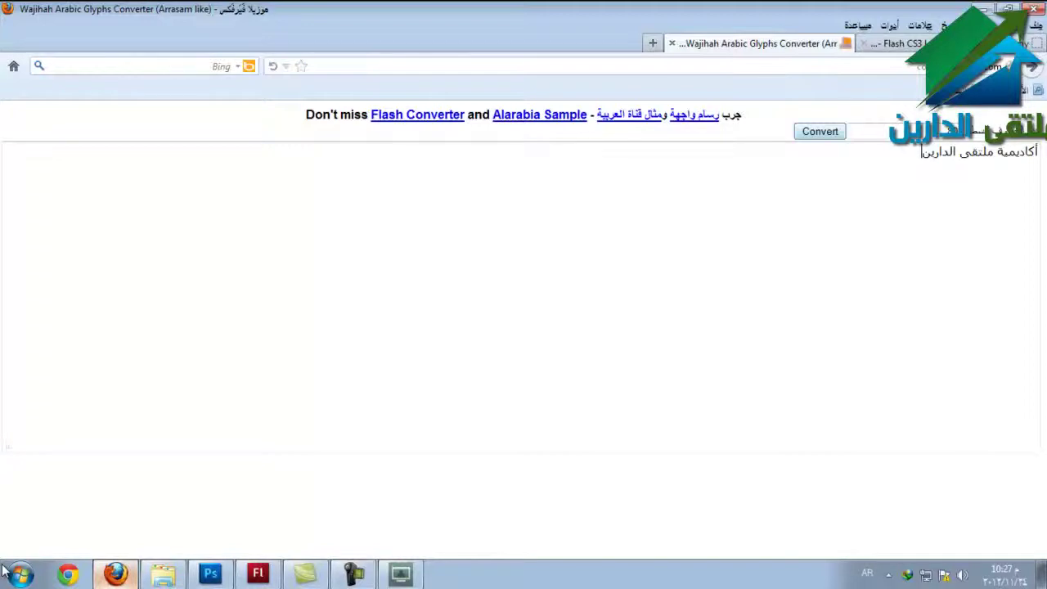
pyautogui.click(819, 131)
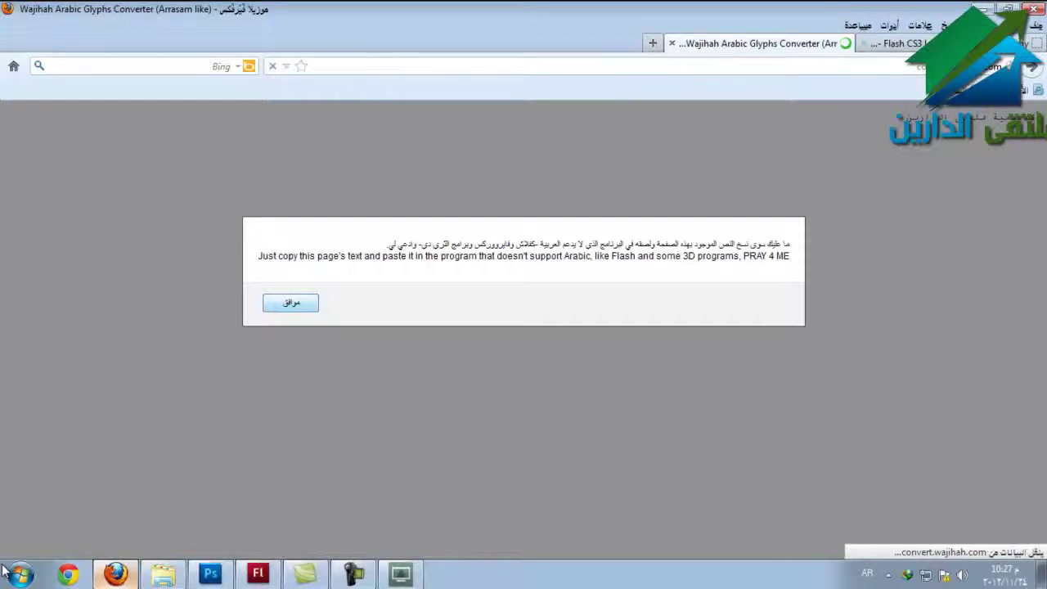
pyautogui.press('space')
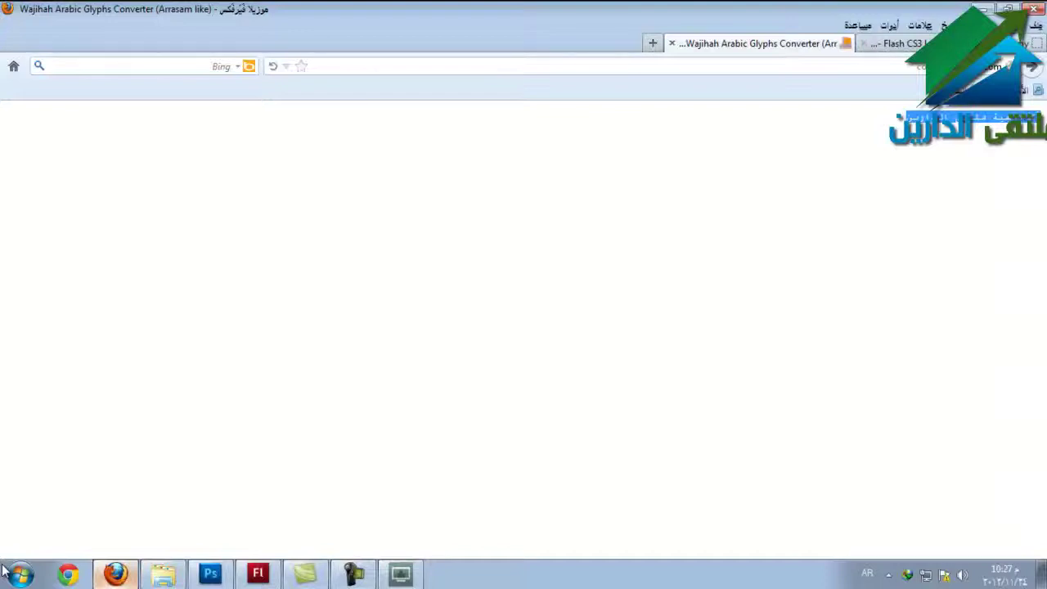
pyautogui.press('Menu')
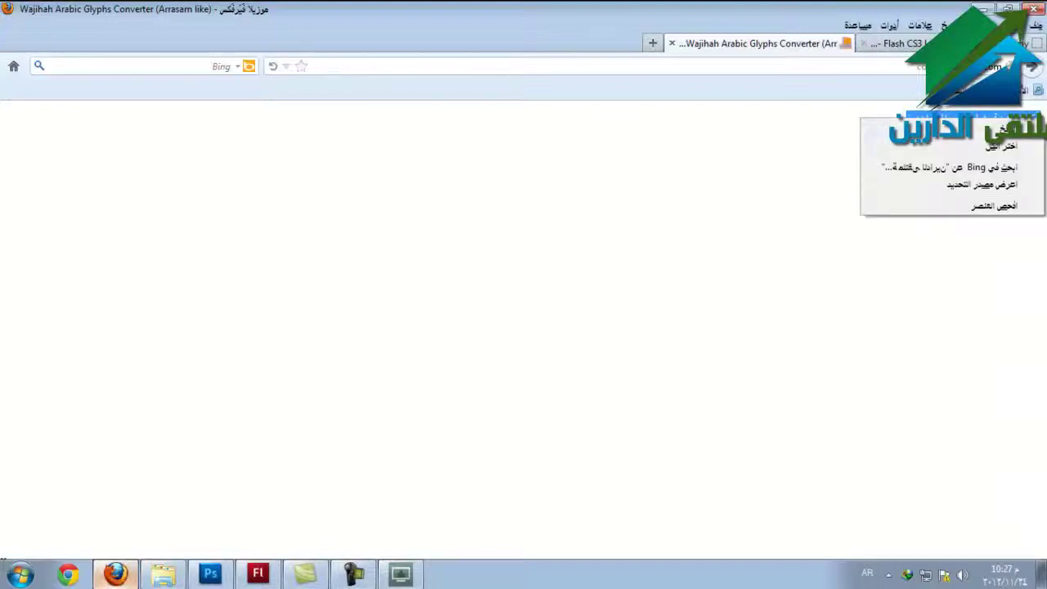
pyautogui.press('Escape')
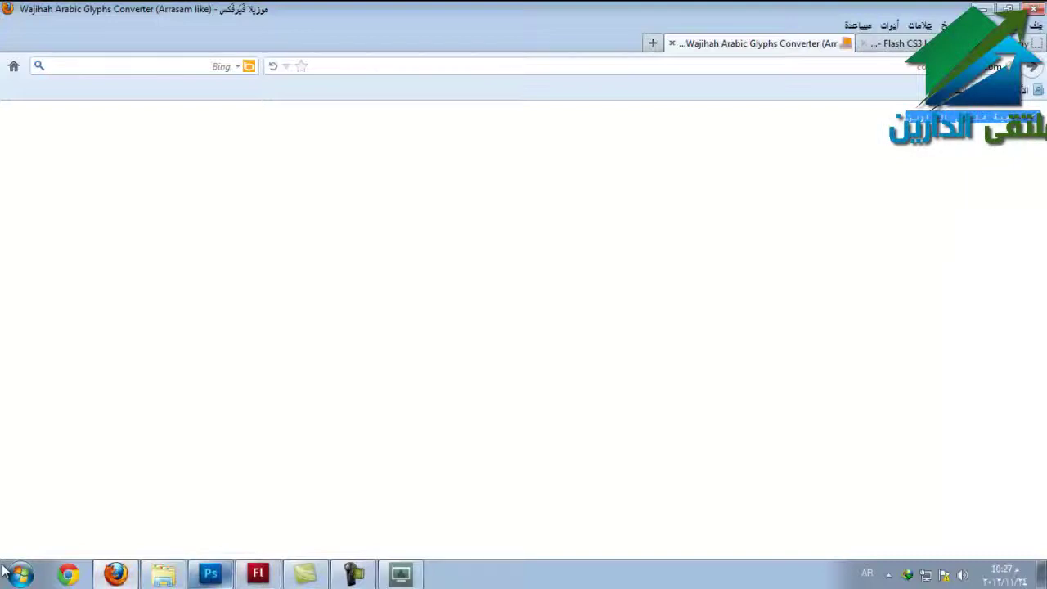
# Switch to Flash, paste the converted Arabic text as static text on a new layer above the duck, and place it across the hat.
pyautogui.hotkey('alt', 'Tab')
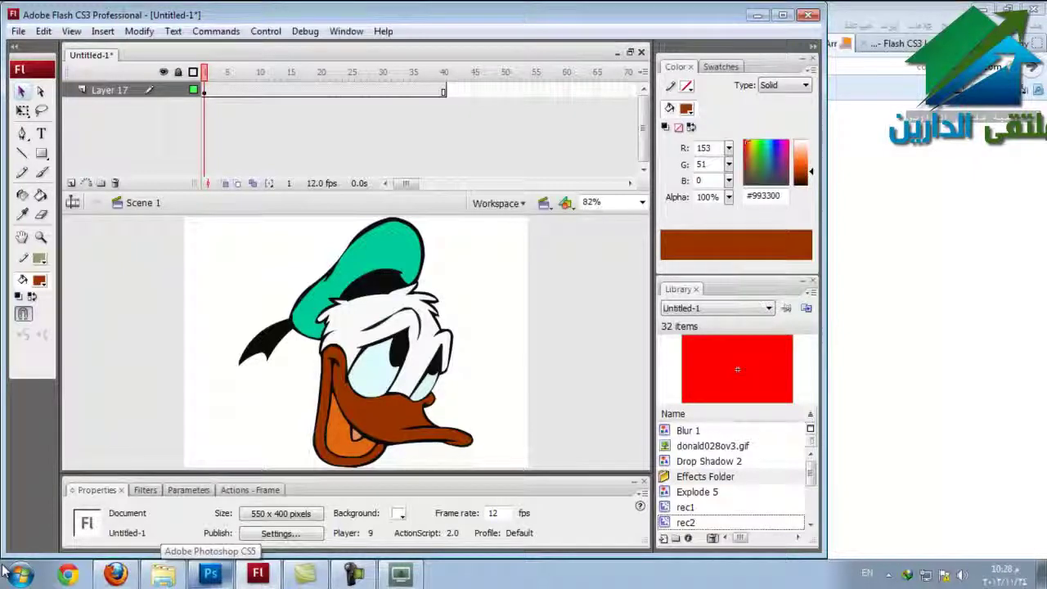
pyautogui.click(71, 183)
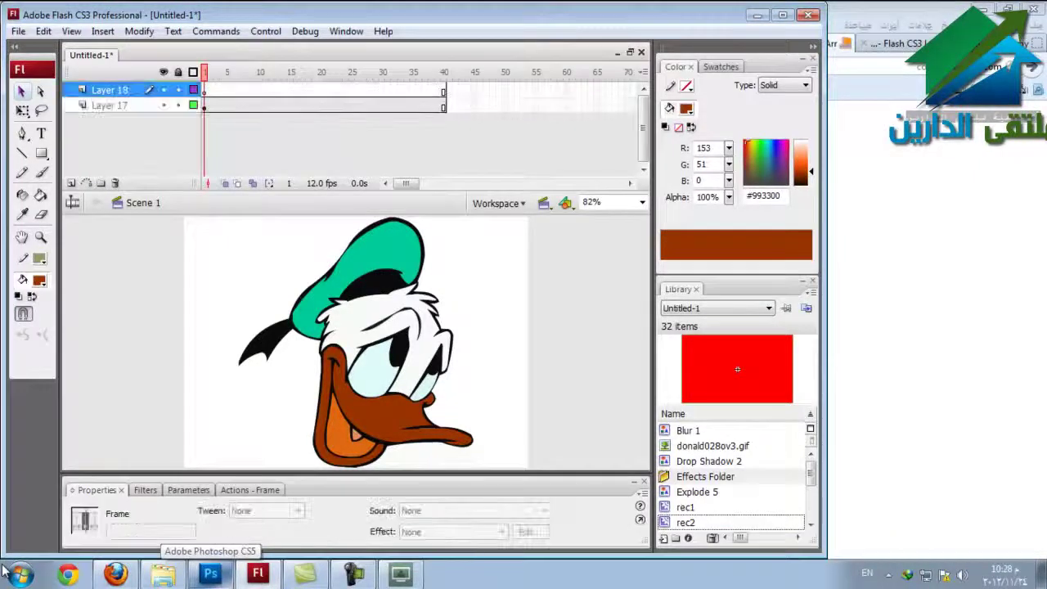
pyautogui.click(41, 134)
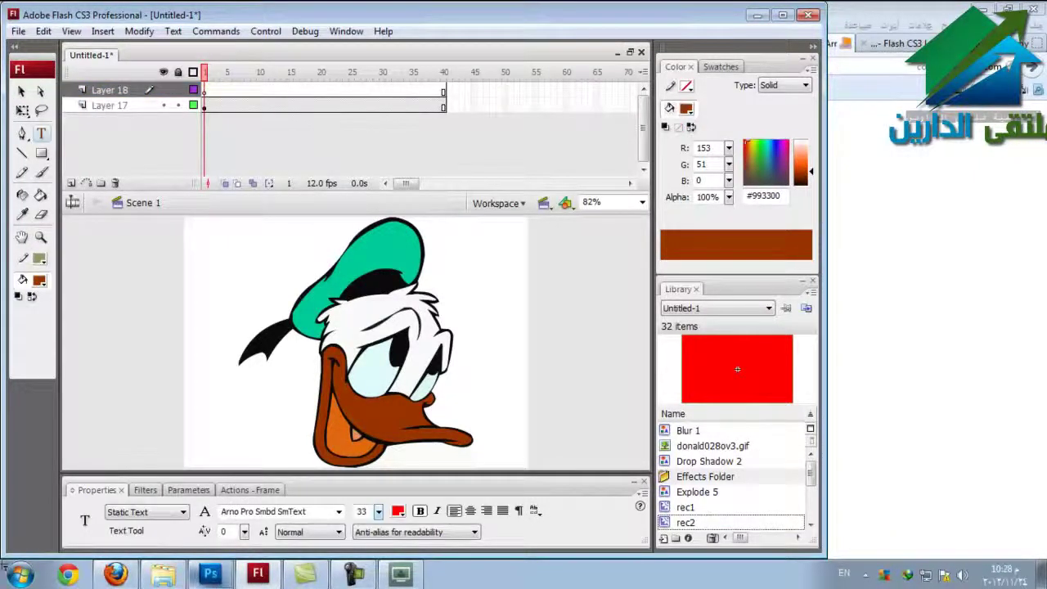
pyautogui.click(467, 249)
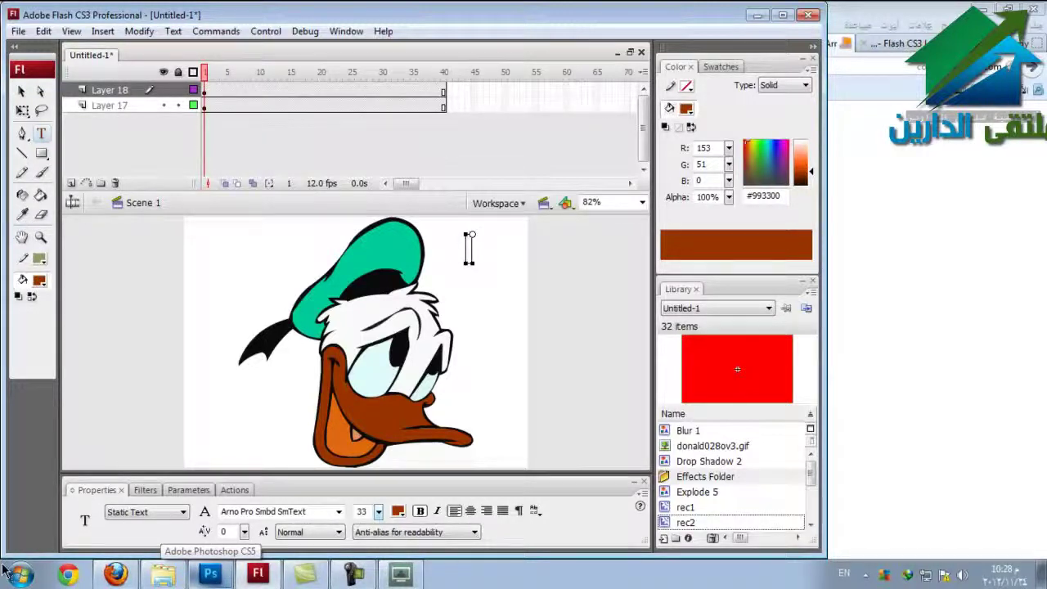
pyautogui.rightClick(469, 245)
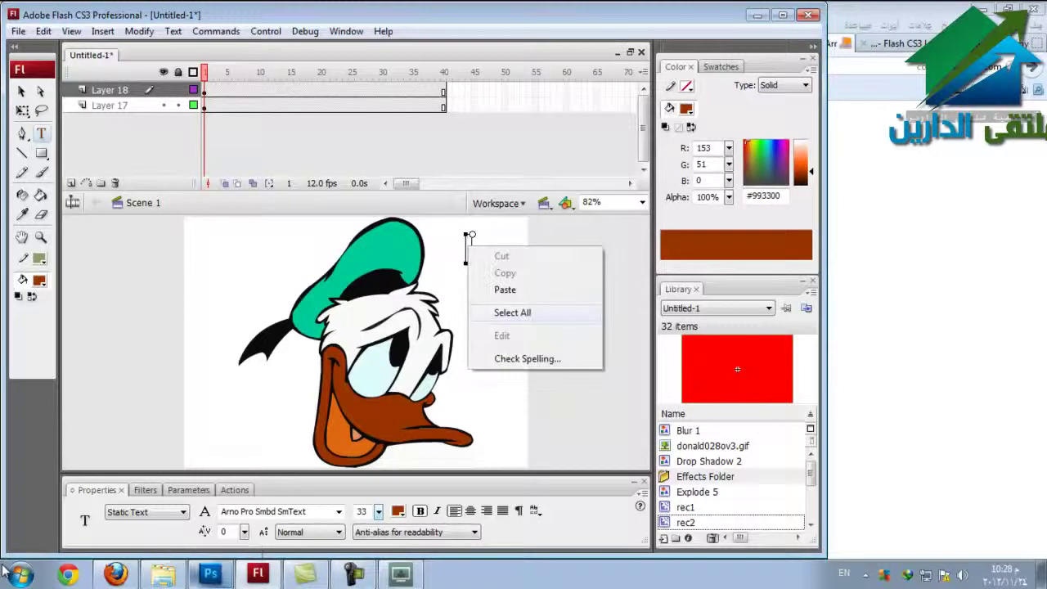
pyautogui.click(499, 289)
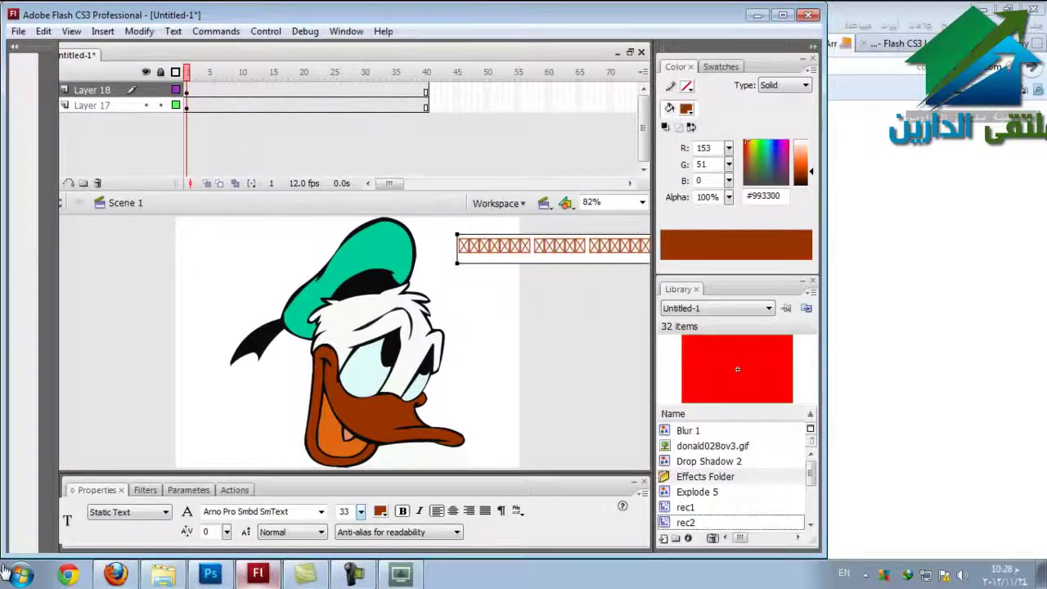
pyautogui.press('v')
pyautogui.moveTo(511, 246); pyautogui.dragTo(280, 245)
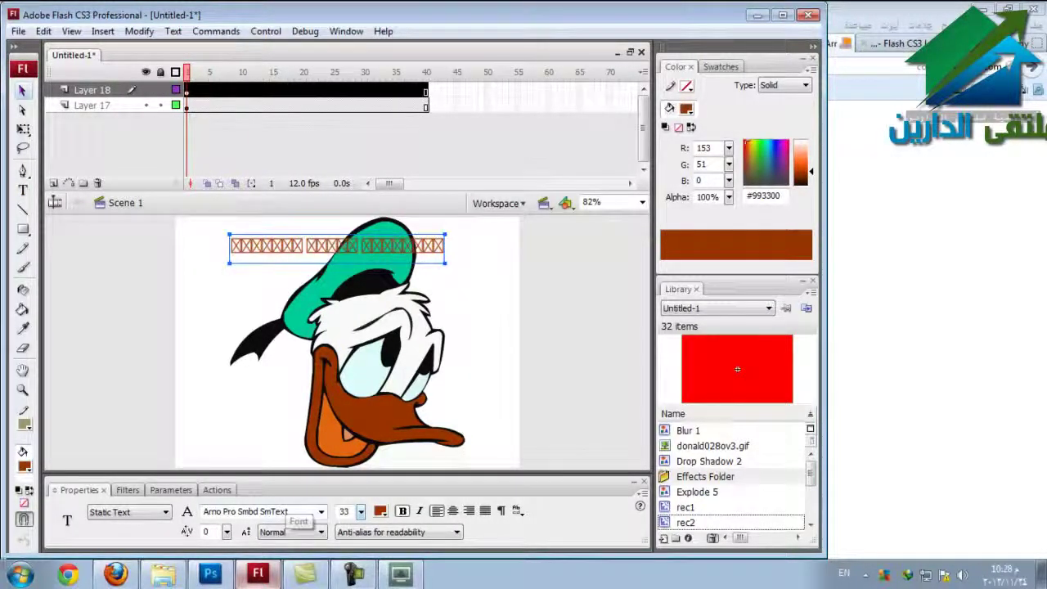
# Try the AF_Tholoth font on the pasted Arabic text.
pyautogui.click(320, 511)
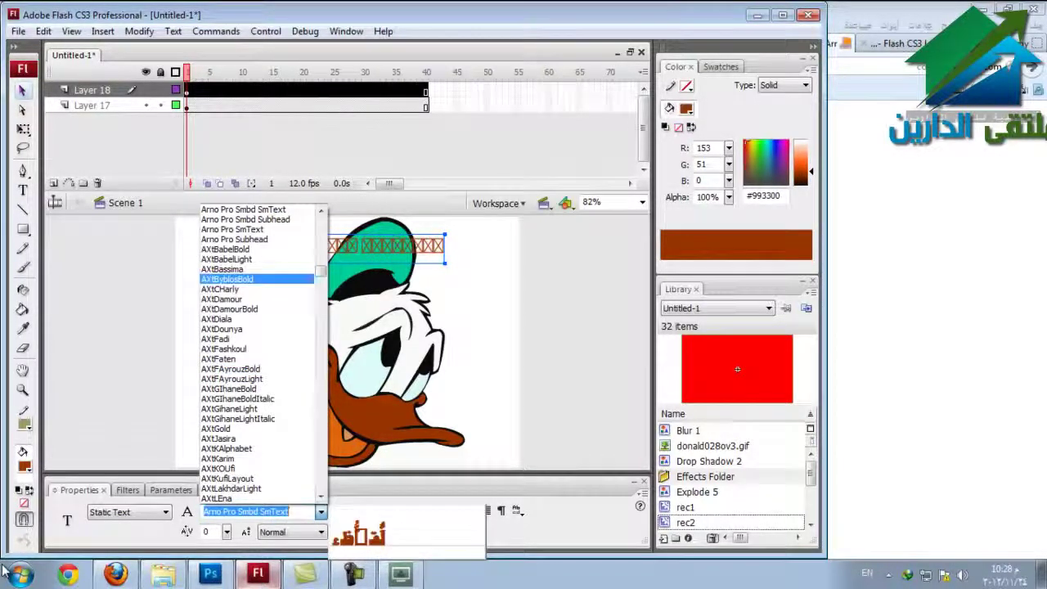
pyautogui.scroll(10, 4, 569)
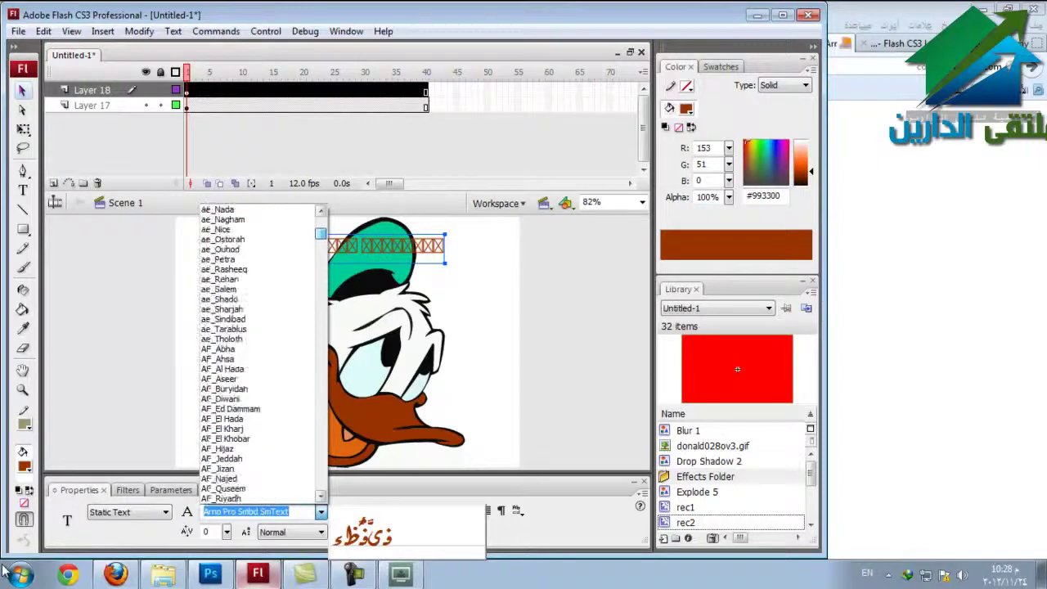
pyautogui.scroll(15, 4, 570)
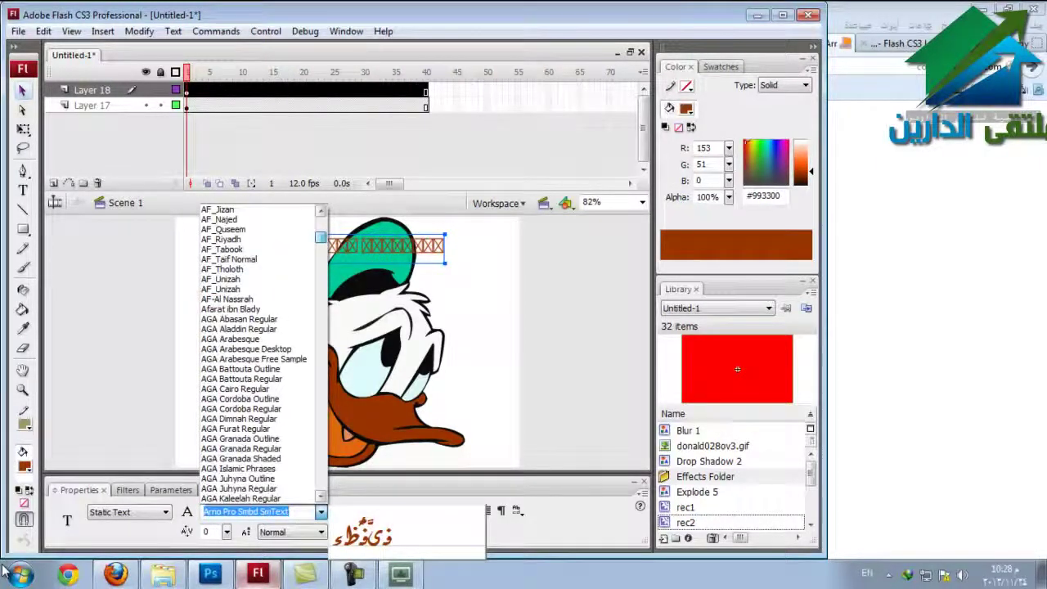
pyautogui.press('Return')
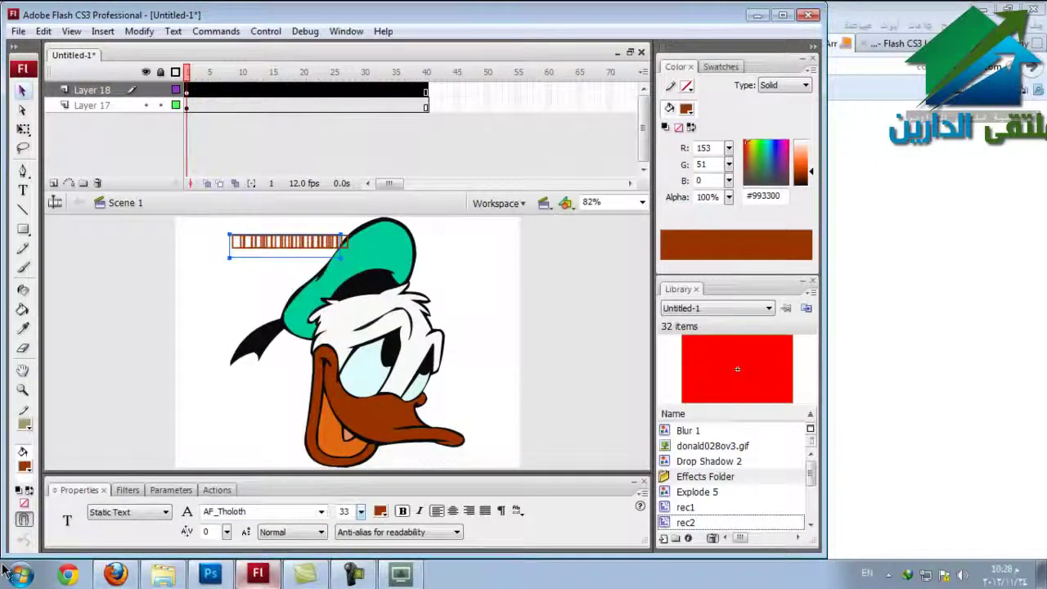
# Set the pasted Arabic text's font to ae_Sindibad.
pyautogui.click(317, 514)
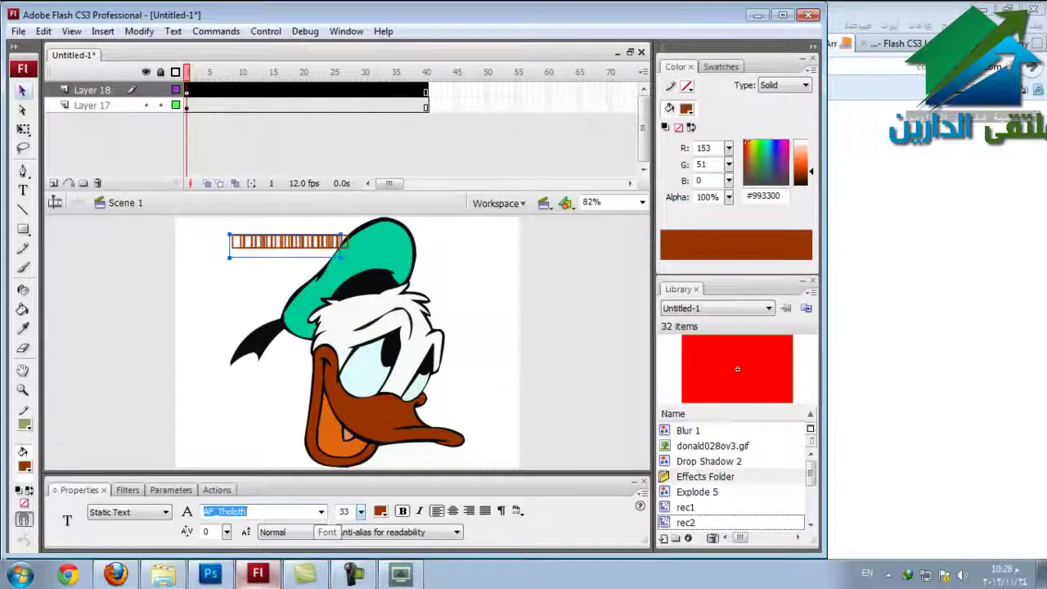
pyautogui.press('Up')
pyautogui.press('Up')
pyautogui.press('Up')
pyautogui.press('Up')
pyautogui.press('Up')
pyautogui.press('Up')
pyautogui.press('Up')
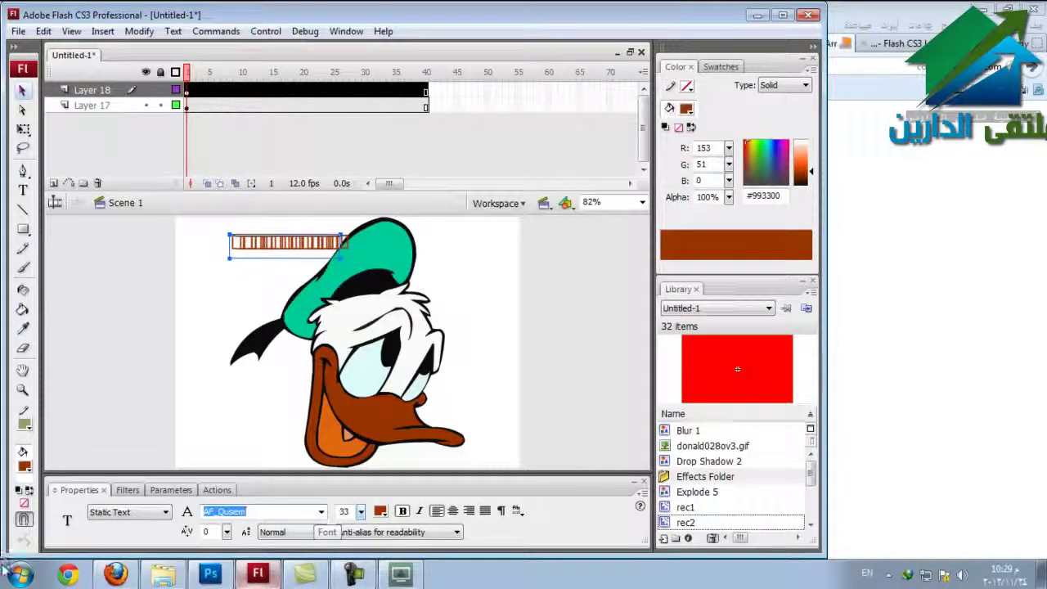
pyautogui.press('Up')
pyautogui.press('Up')
pyautogui.press('Up')
pyautogui.press('Up')
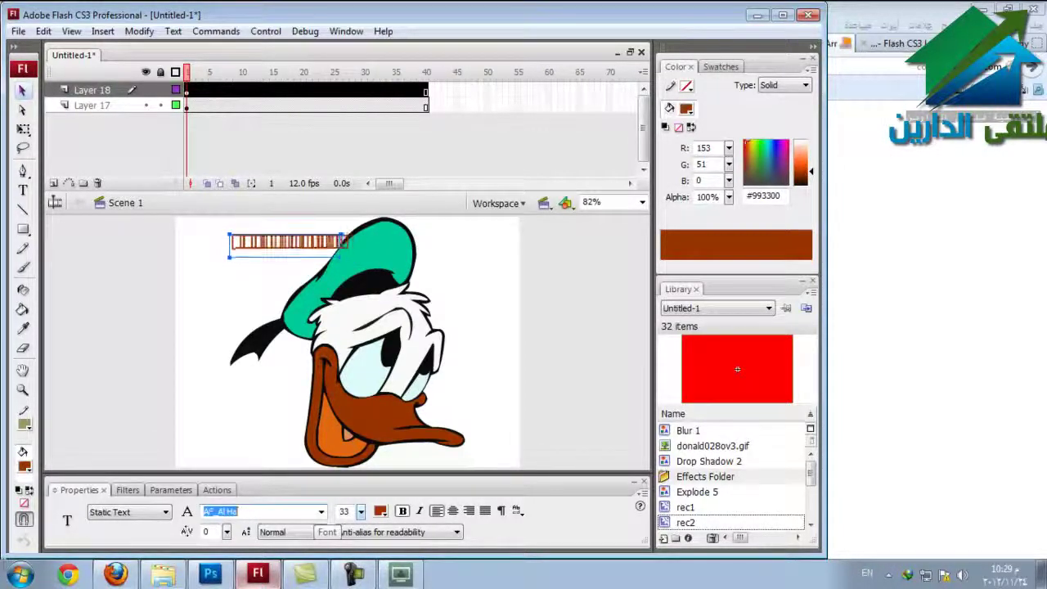
pyautogui.press('Up')
pyautogui.press('Up')
pyautogui.press('Up')
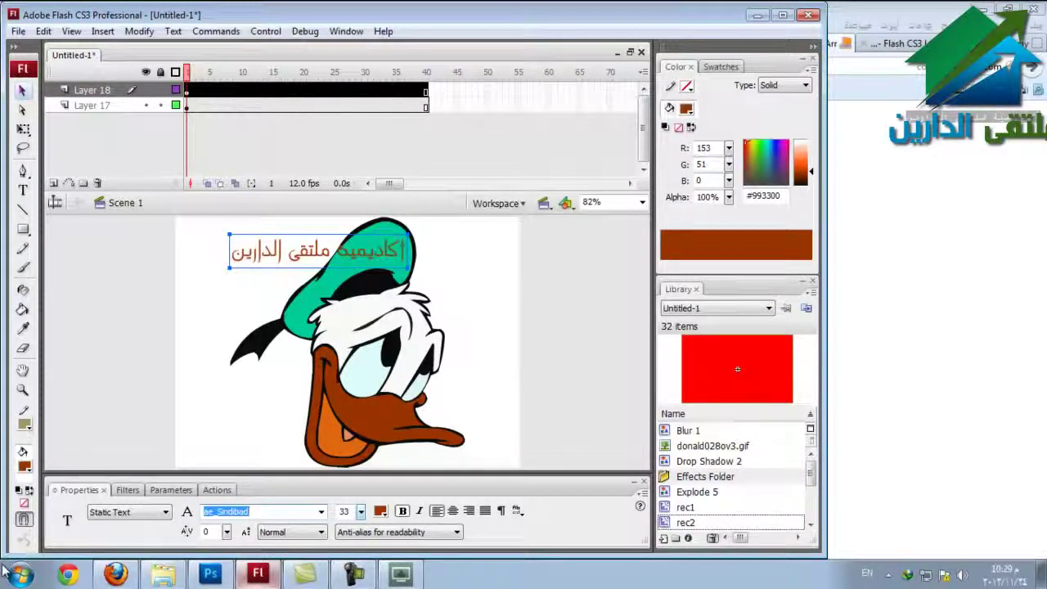
# Move the Arabic text towards the stage's upper-left corner and set its font size to 29.
pyautogui.moveTo(318, 250); pyautogui.dragTo(280, 240)
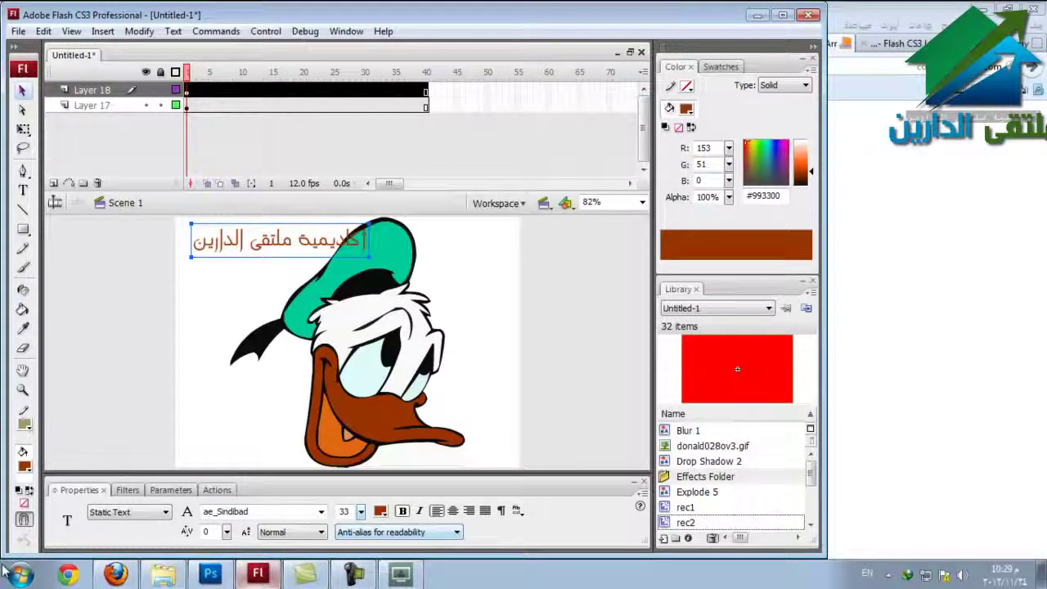
pyautogui.moveTo(361, 511)
pyautogui.mouseDown()
pyautogui.moveTo(360, 520)
pyautogui.moveTo(361, 505)
pyautogui.mouseUp()
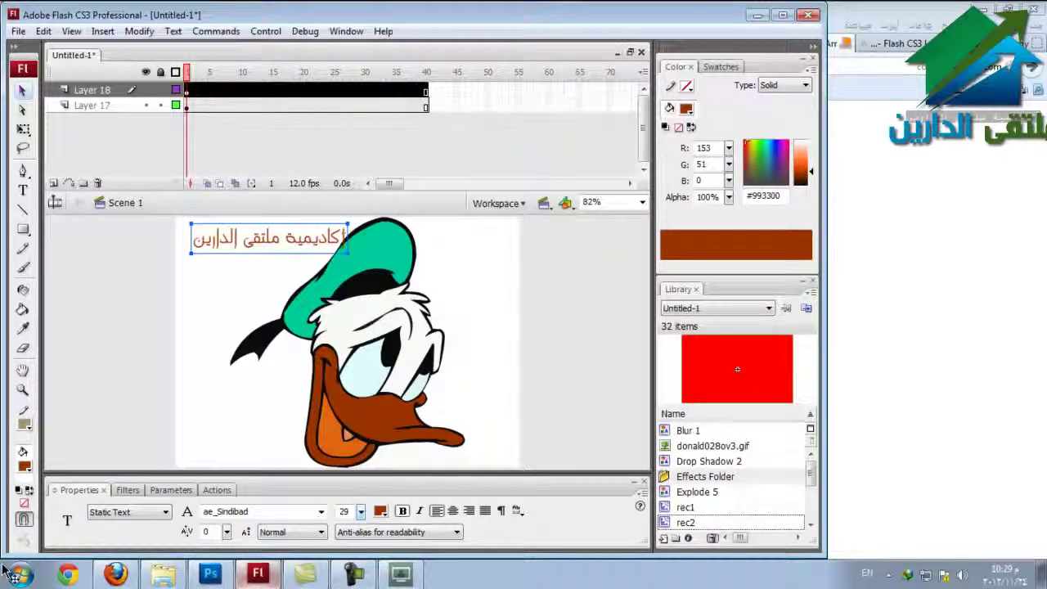
# Nudge the Arabic text slightly left, clear of the duck's hat, and set its colour to dark blue #000066.
pyautogui.moveTo(253, 240); pyautogui.dragTo(245, 240)
pyautogui.click(246, 278)
pyautogui.click(253, 238)
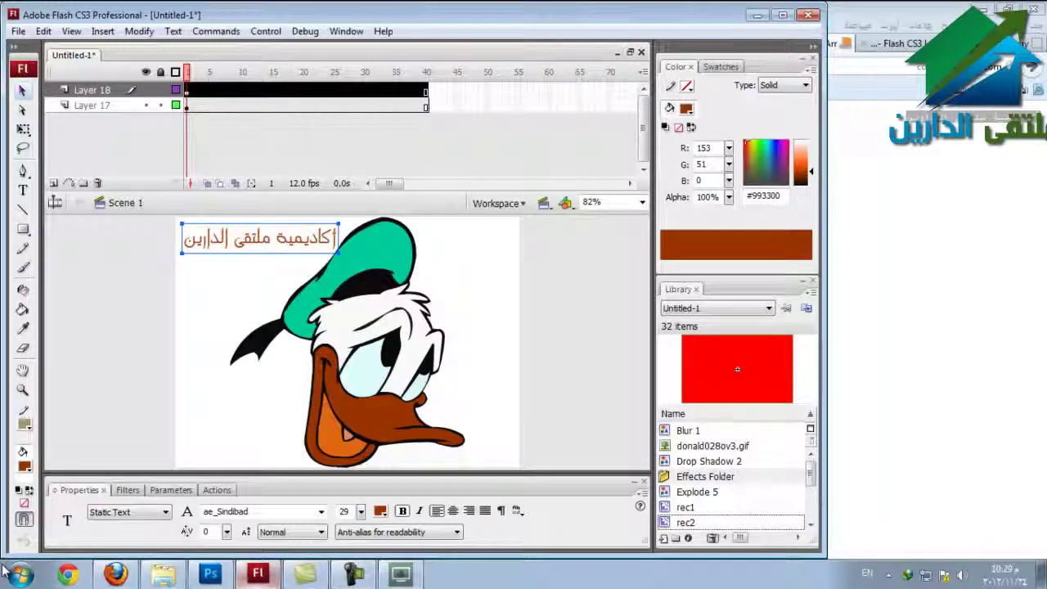
pyautogui.click(379, 511)
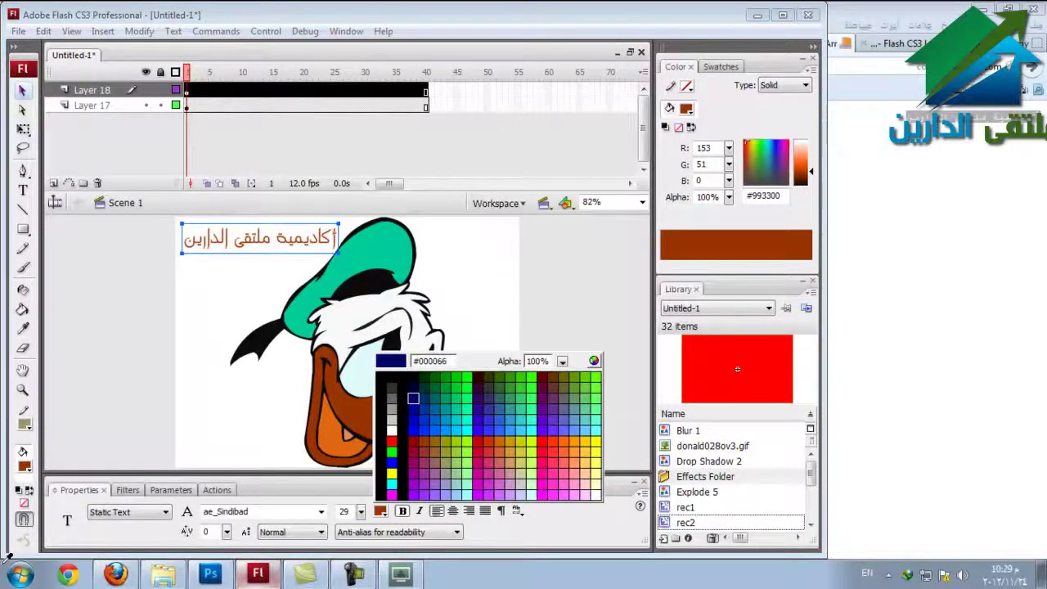
pyautogui.click(413, 398)
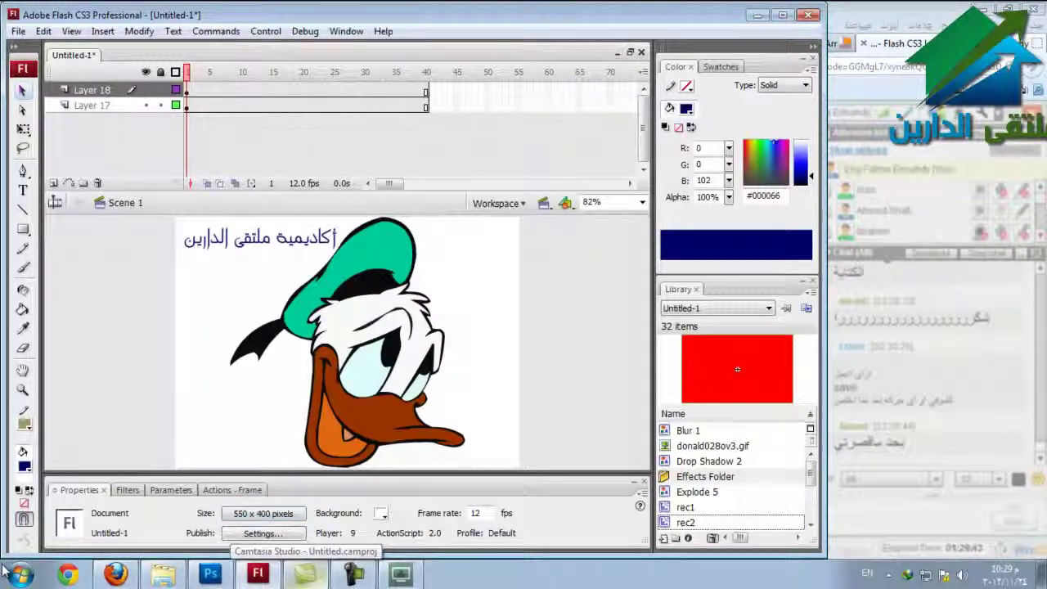
# Start saving the untitled document under a new name.
pyautogui.hotkey('alt', 'f')
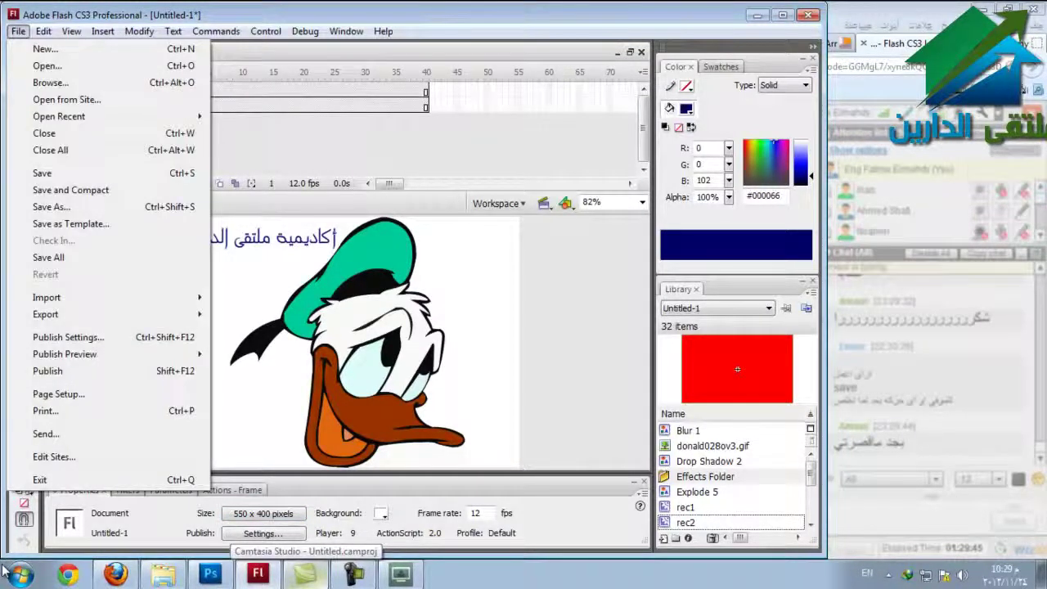
pyautogui.press('i')
pyautogui.press('Left')
pyautogui.press('Down')
pyautogui.press('Down')
pyautogui.press('Down')
pyautogui.press('Down')
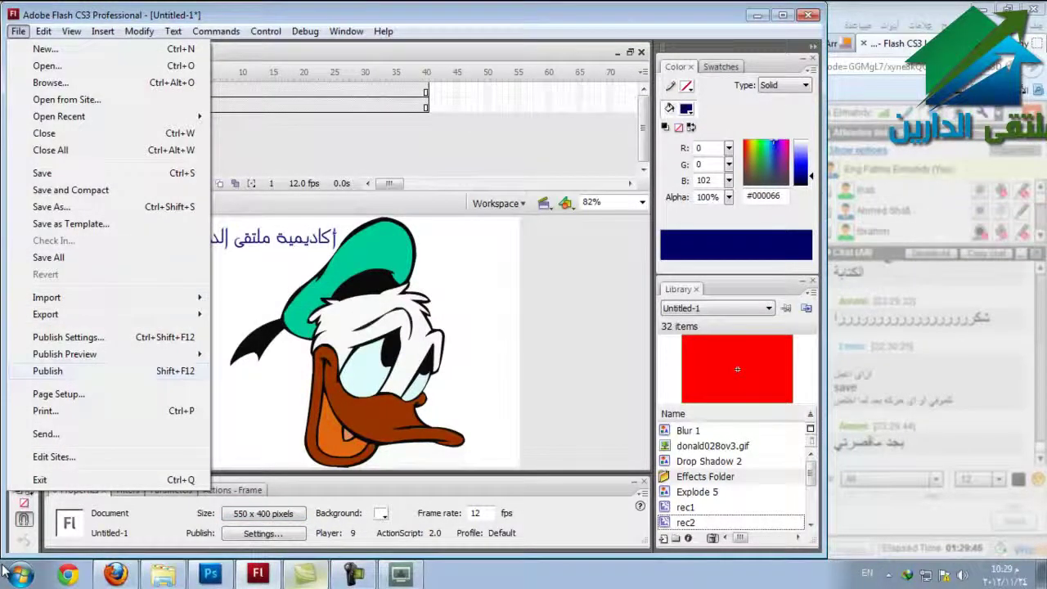
pyautogui.press('Up')
pyautogui.press('Up')
pyautogui.press('Up')
pyautogui.press('Up')
pyautogui.press('Up')
pyautogui.press('Up')
pyautogui.press('Up')
pyautogui.press('Up')
pyautogui.press('Up')
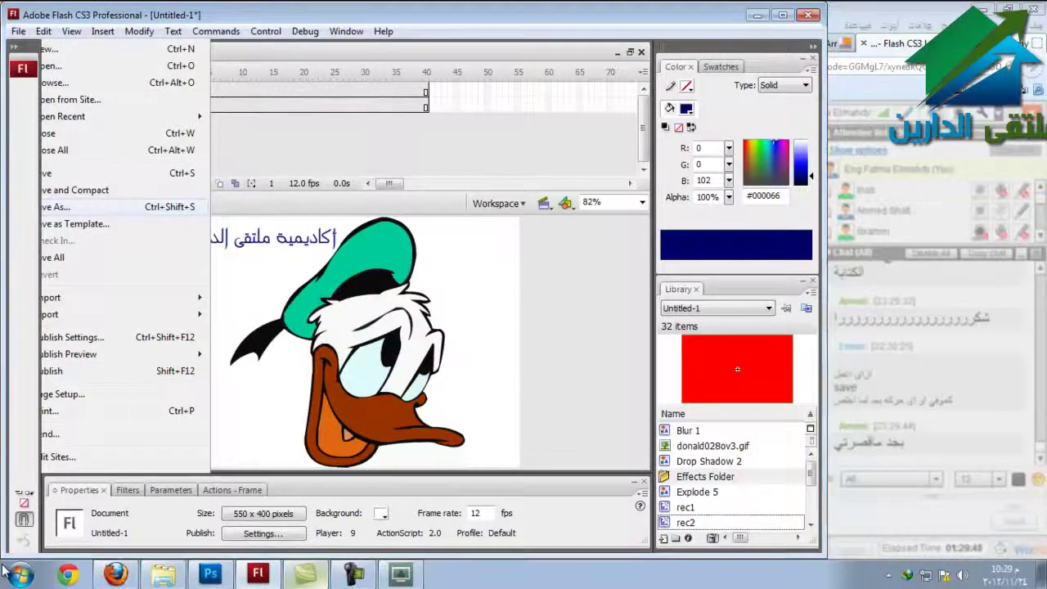
pyautogui.press('Return')
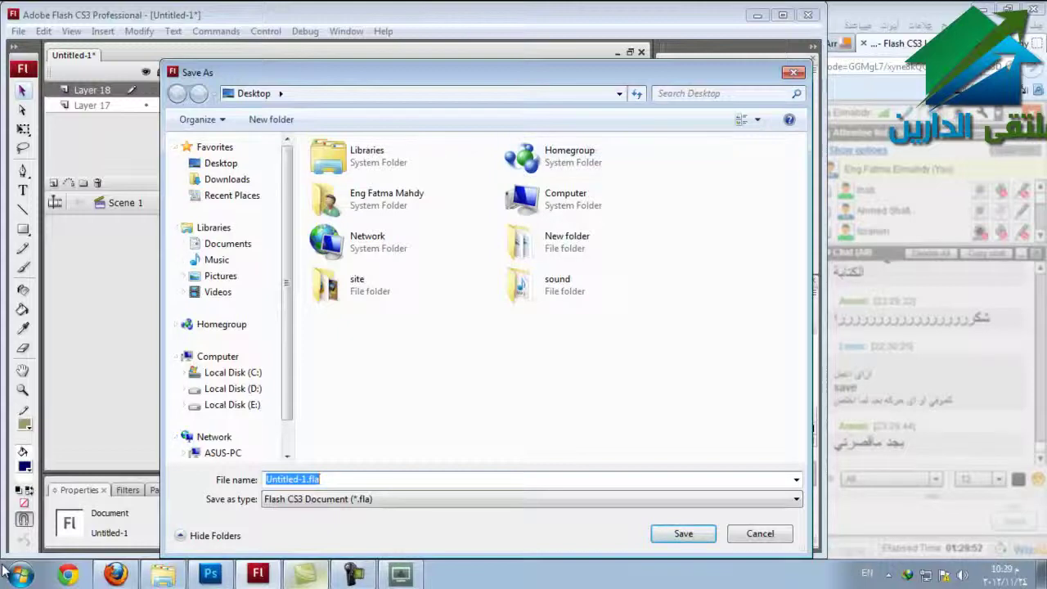
# Create a folder named lec4 on the Desktop and open it as the save location.
pyautogui.press('Right')
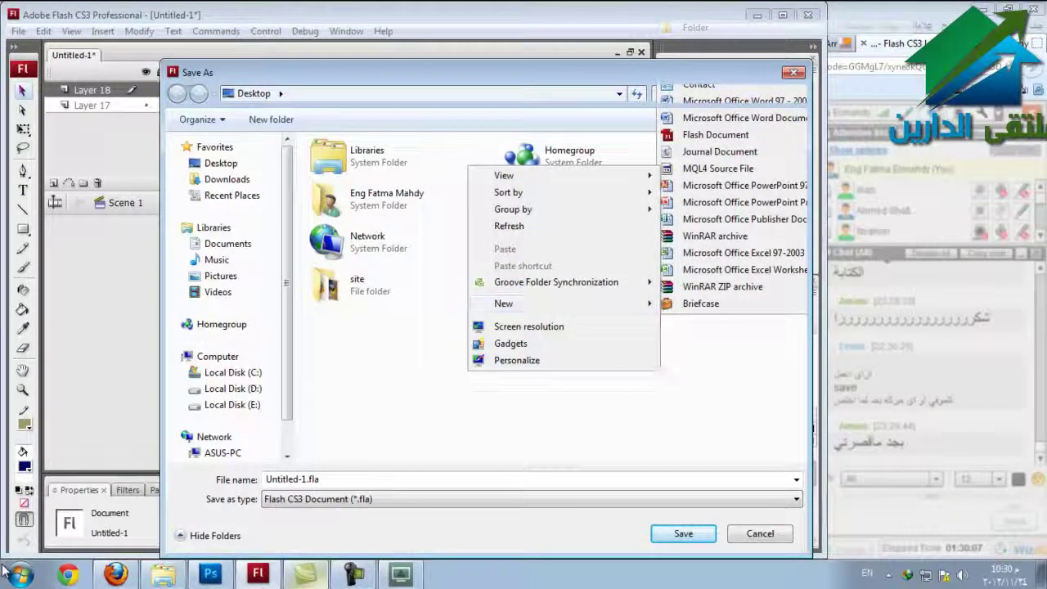
pyautogui.press('Return')
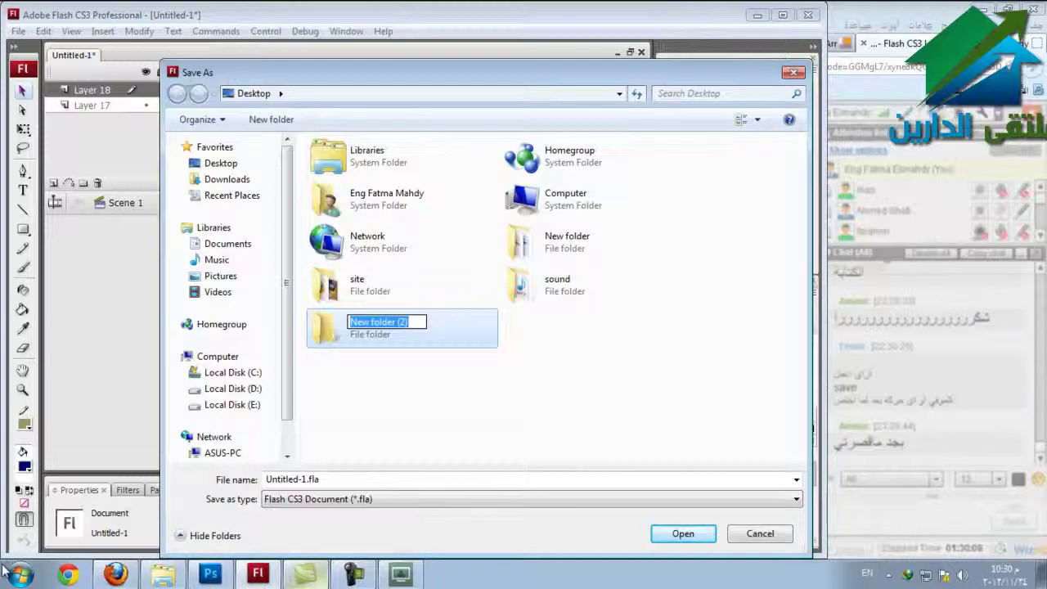
pyautogui.write('lec')
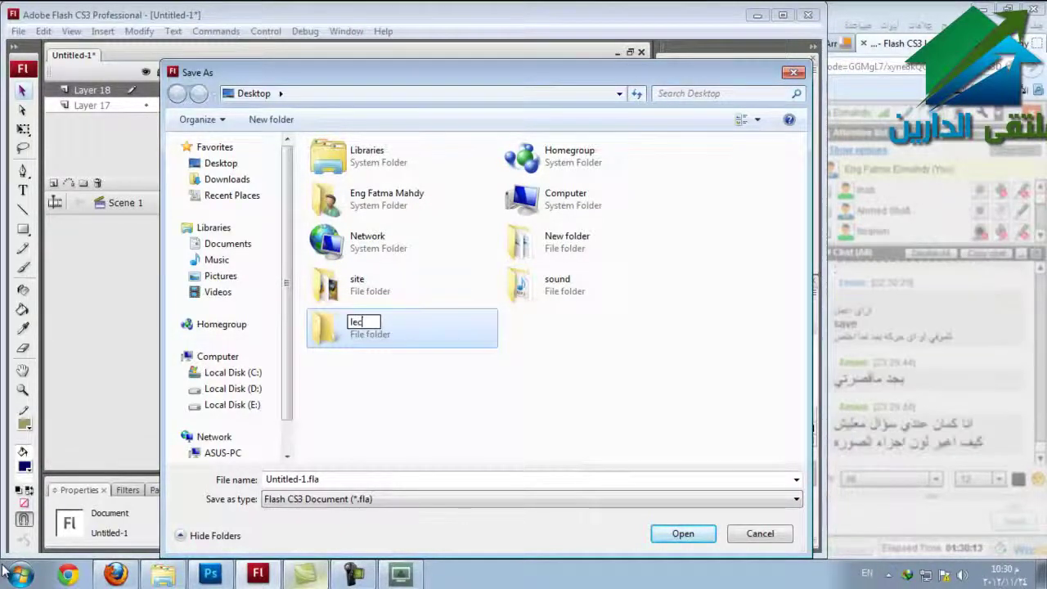
pyautogui.write('4')
pyautogui.press('Return')
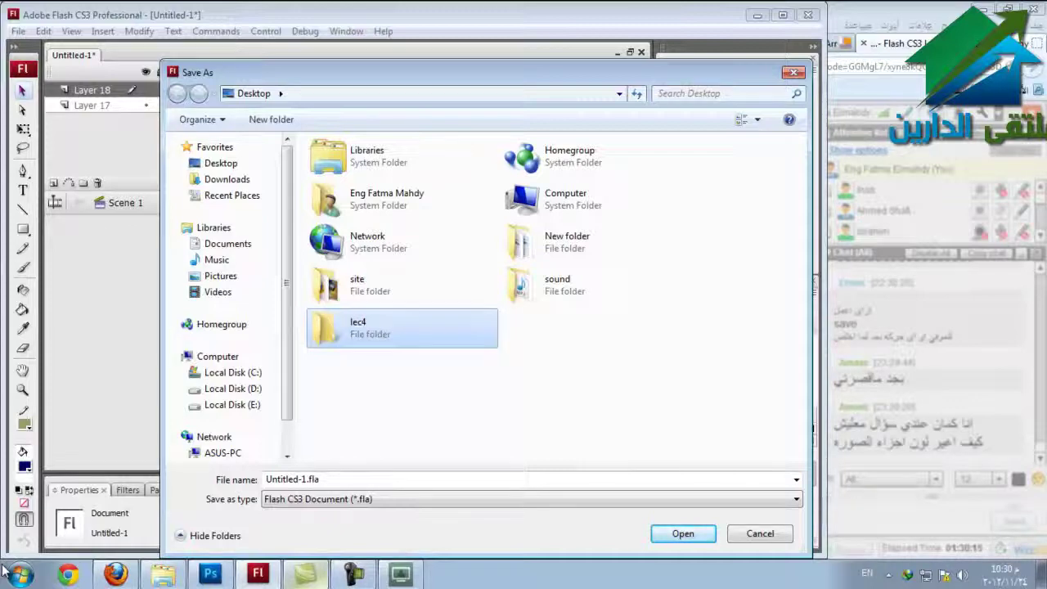
pyautogui.press('Return')
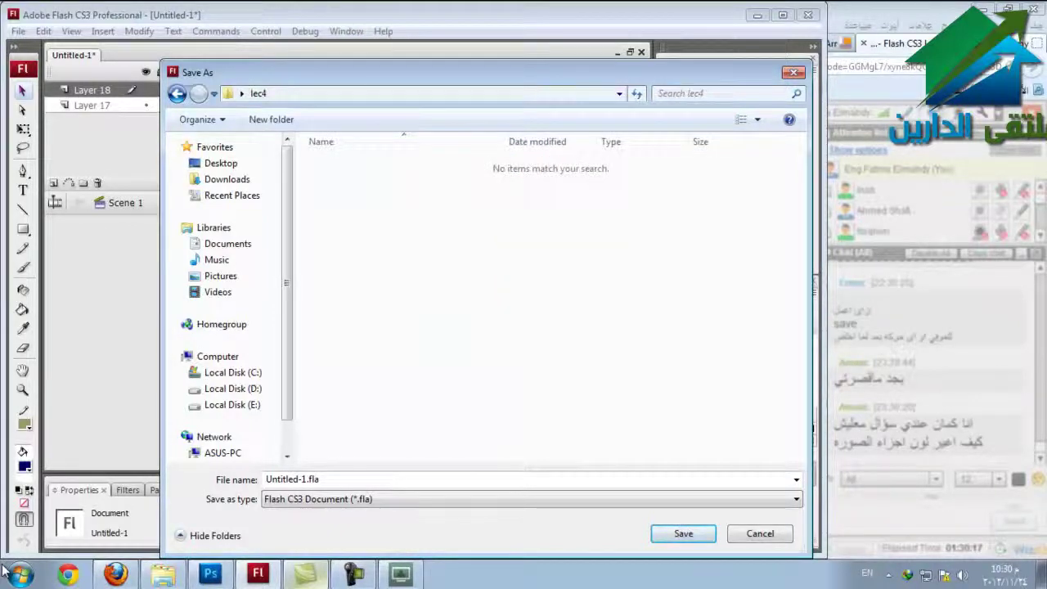
# Save the document as lec4.fla in the lec4 folder.
pyautogui.doubleClick(304, 478)
pyautogui.click(304, 478)
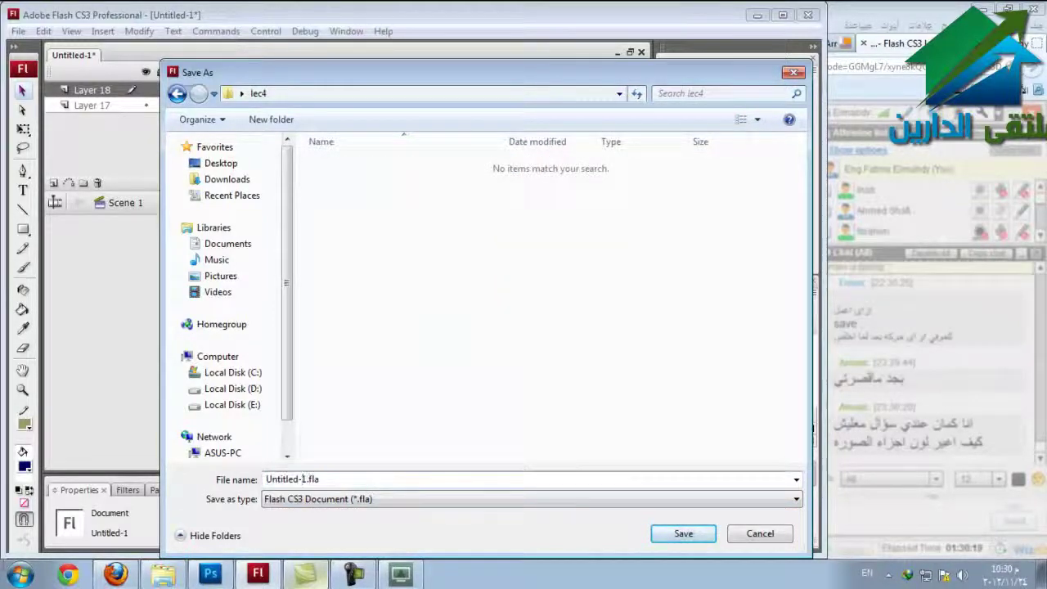
pyautogui.moveTo(303, 478); pyautogui.dragTo(266, 478)
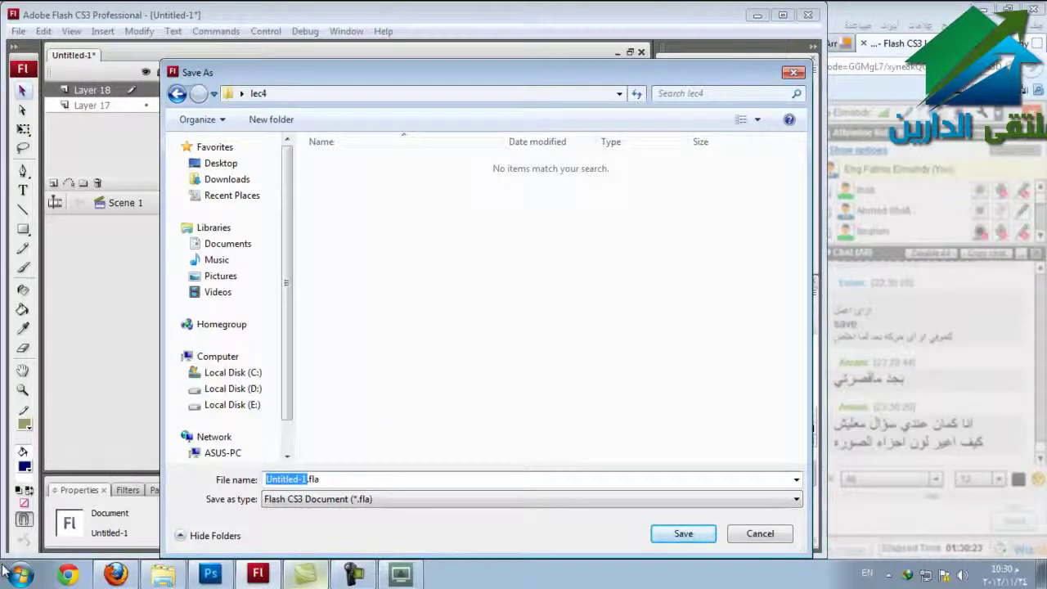
pyautogui.write('le')
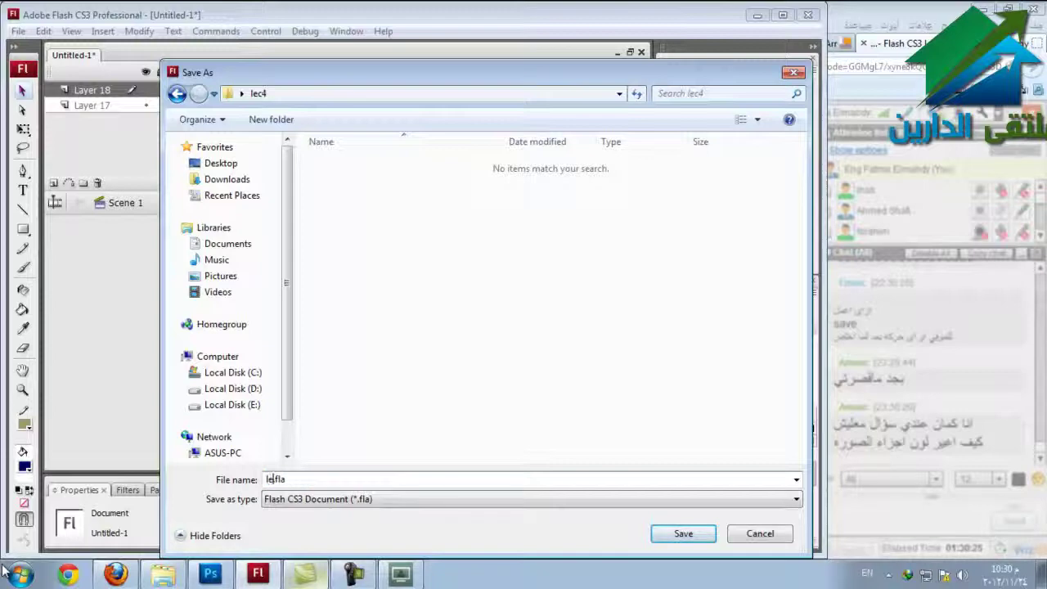
pyautogui.write('c4')
pyautogui.press('Return')
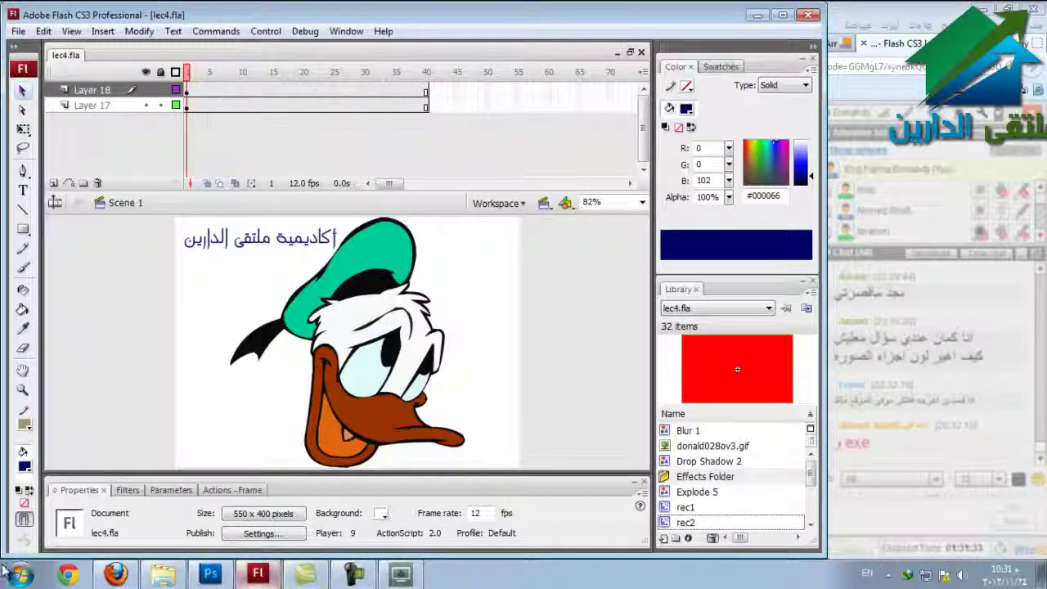
# Test the movie, close the preview, and open the lec4 folder from the desktop.
pyautogui.hotkey('ctrl', 'Return')
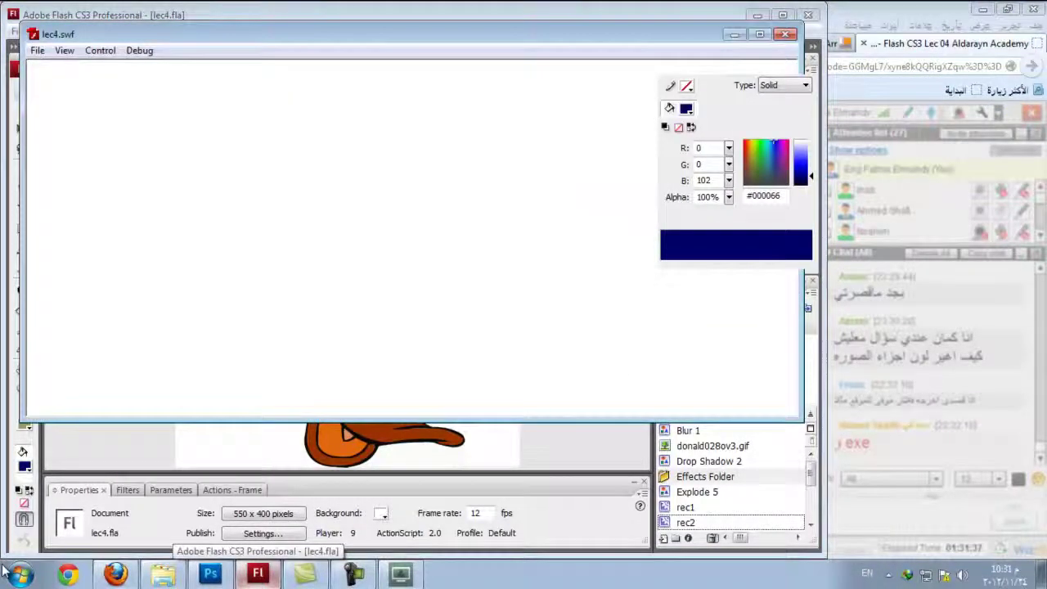
pyautogui.hotkey('ctrl', 'w')
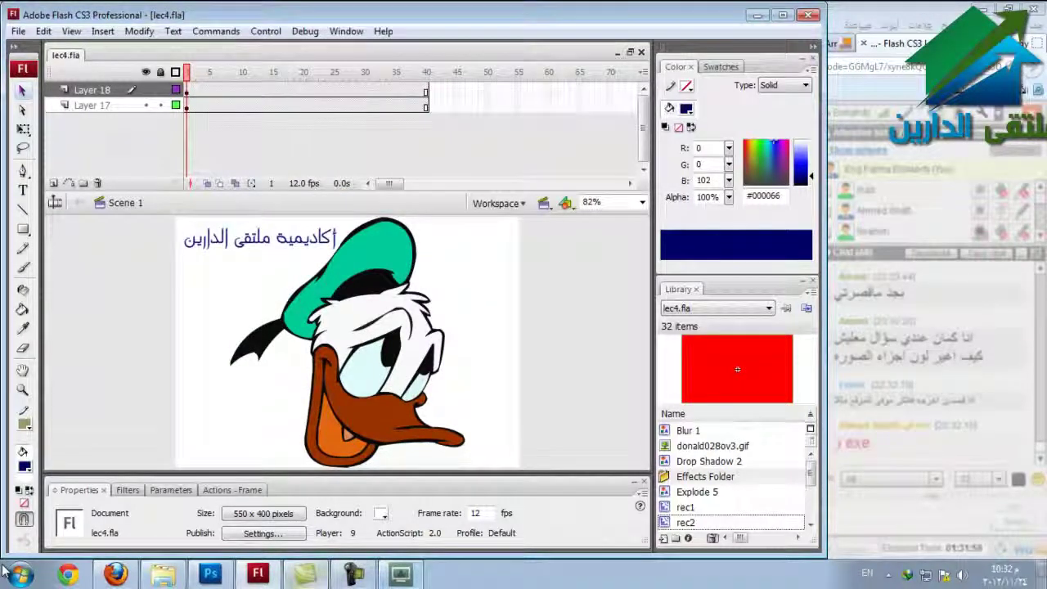
pyautogui.click(1040, 575)
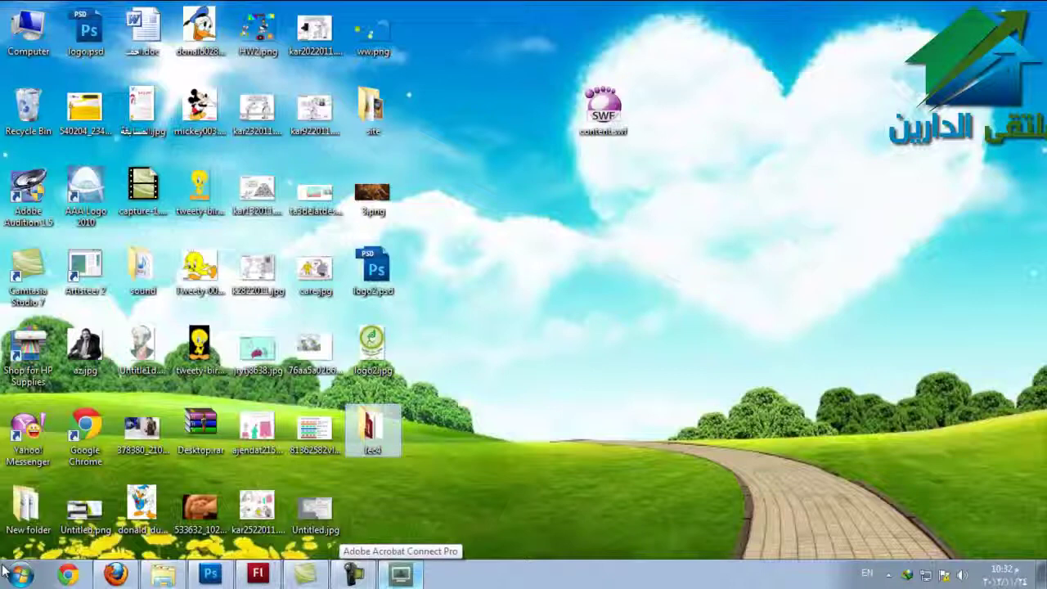
pyautogui.press('super+d')
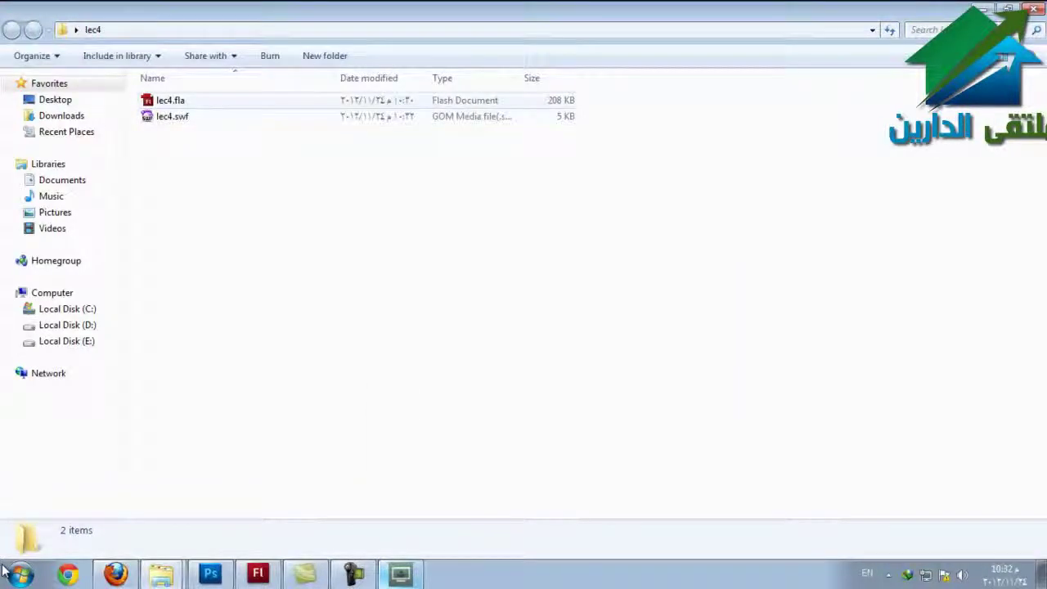
# Examine lec4.fla and lec4.swf in the folder, play the SWF file in the media player, and close the player.
pyautogui.click(170, 100)
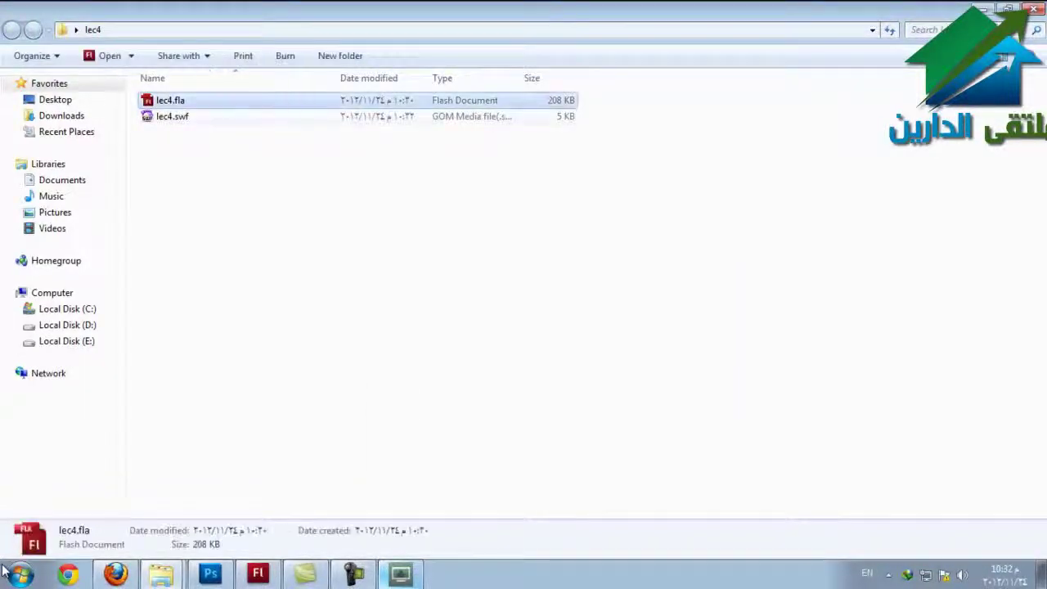
pyautogui.click(171, 116)
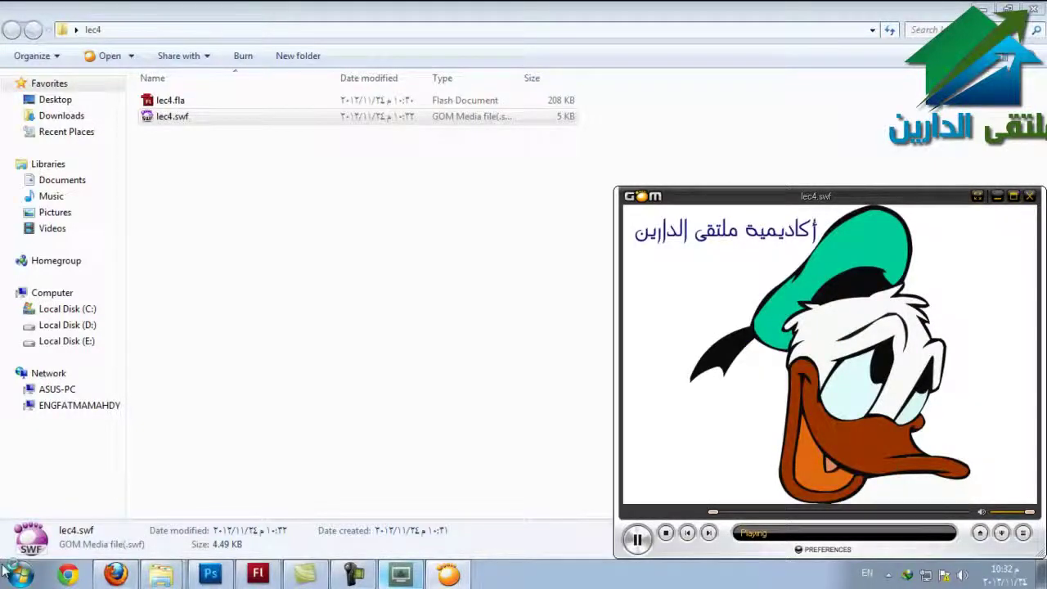
pyautogui.hotkey('alt', 'F4')
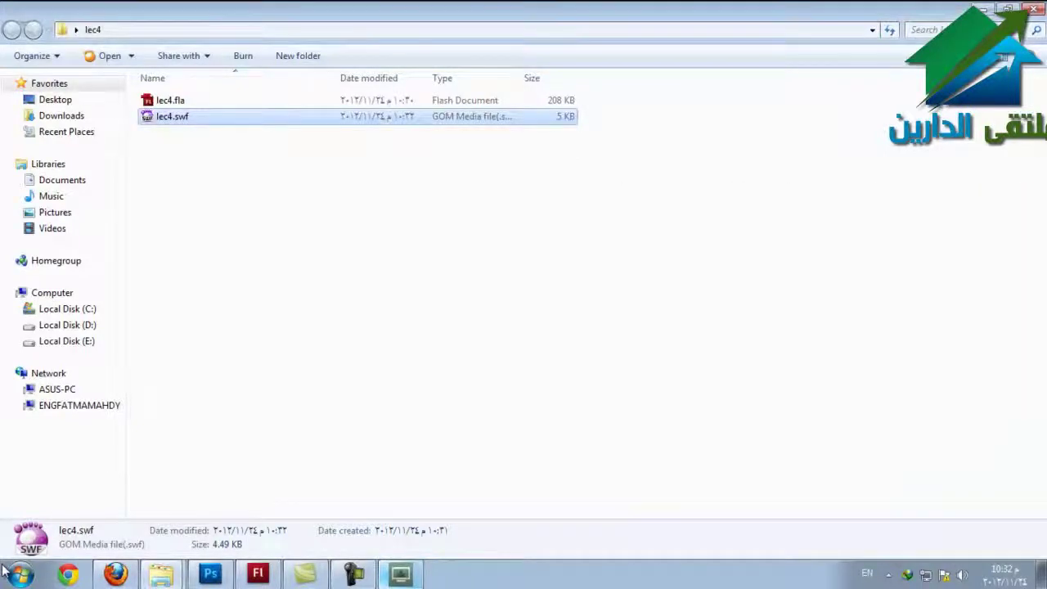
pyautogui.press('Escape')
# Return to Flash and scale the duck on Layer 17 down to about half its size, towards the stage's lower edge.
pyautogui.hotkey('alt', 'Tab')
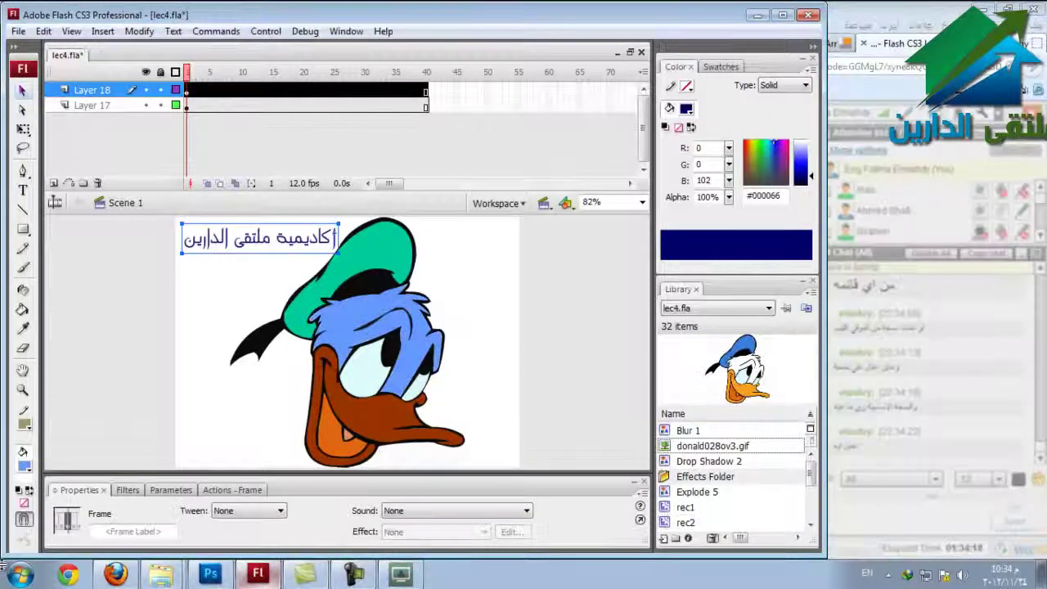
pyautogui.hotkey('ctrl', 'shift', 'a')
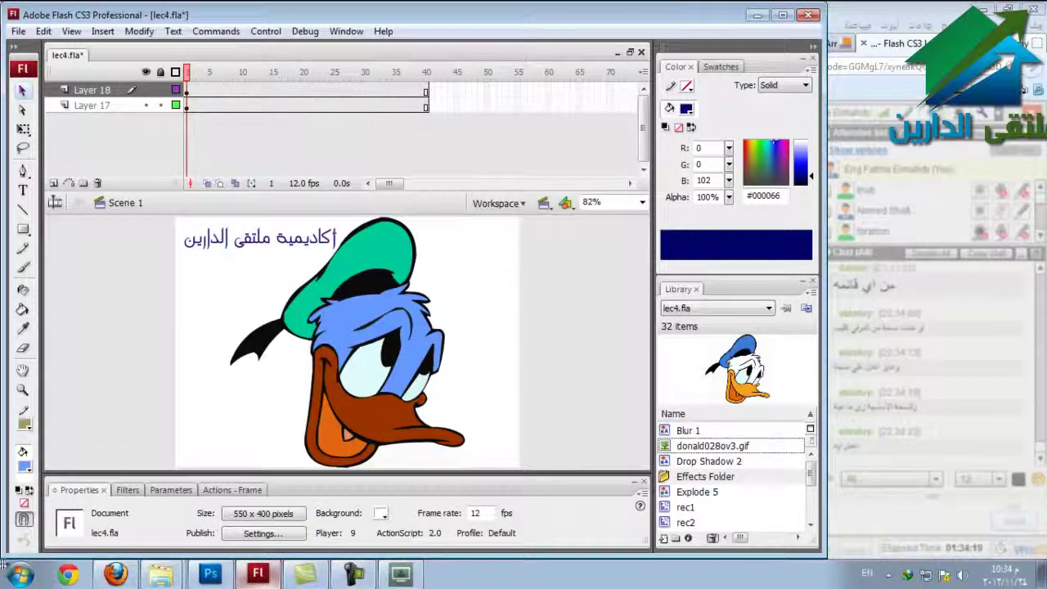
pyautogui.click(186, 104)
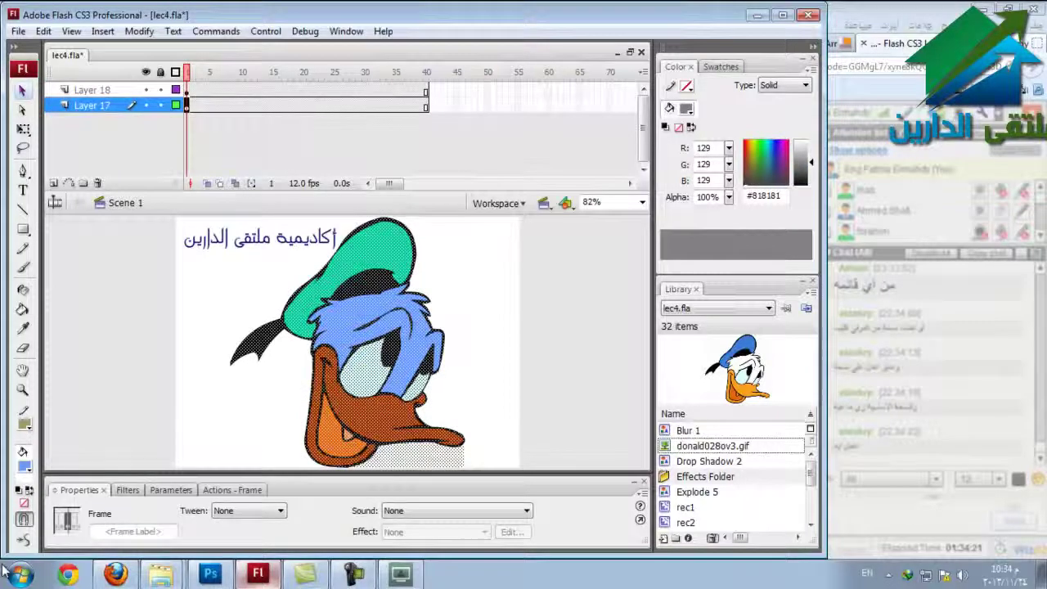
pyautogui.press('q')
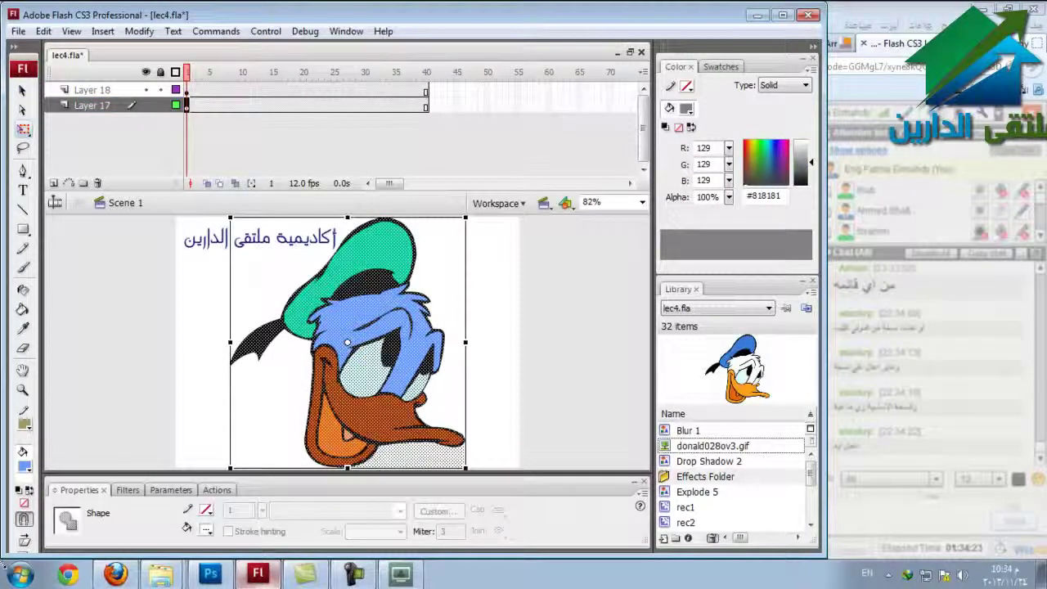
pyautogui.moveTo(230, 217); pyautogui.dragTo(339, 365)
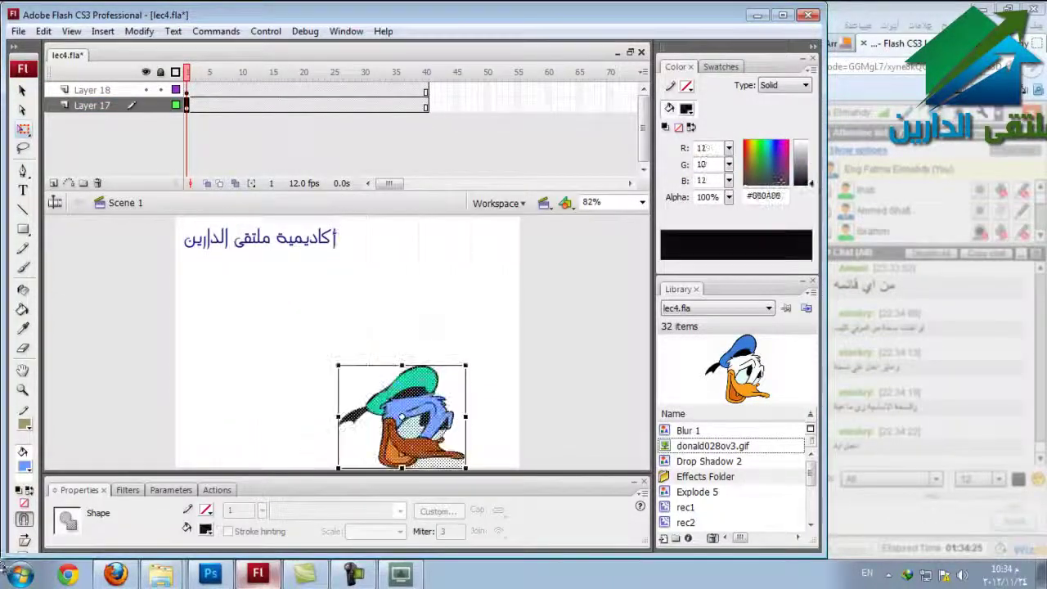
pyautogui.press('Escape')
# Convert the Arabic text on Layer 18 to a movie clip symbol named دارين١.
pyautogui.click(92, 89)
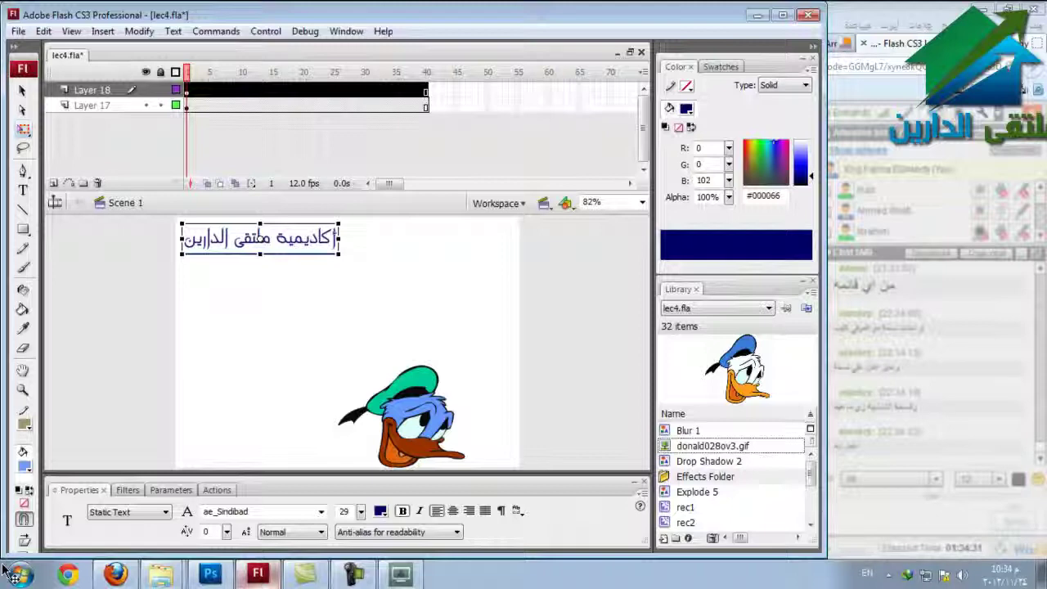
pyautogui.rightClick(295, 226)
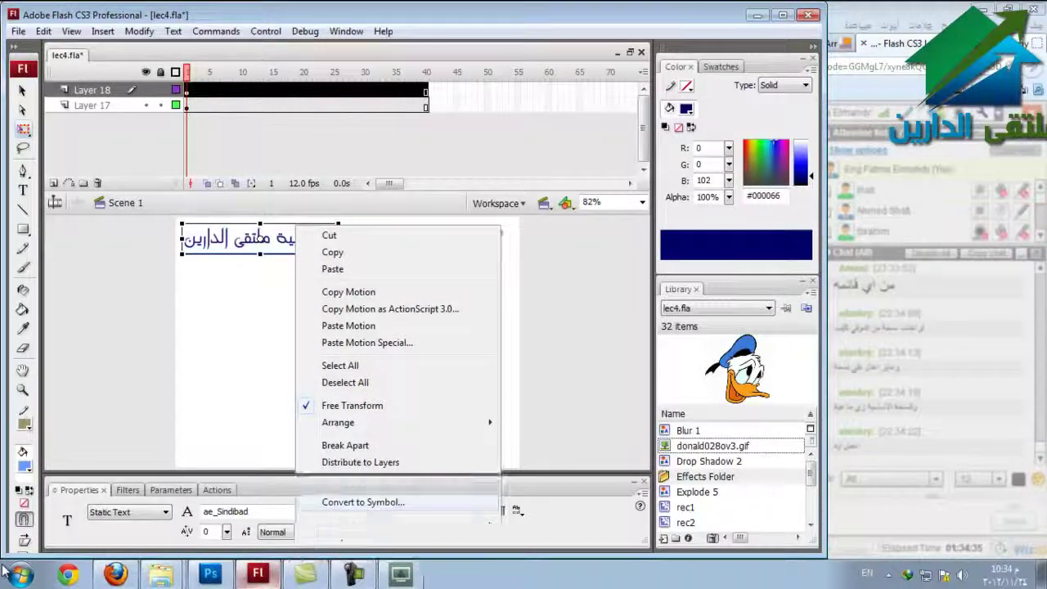
pyautogui.click(362, 502)
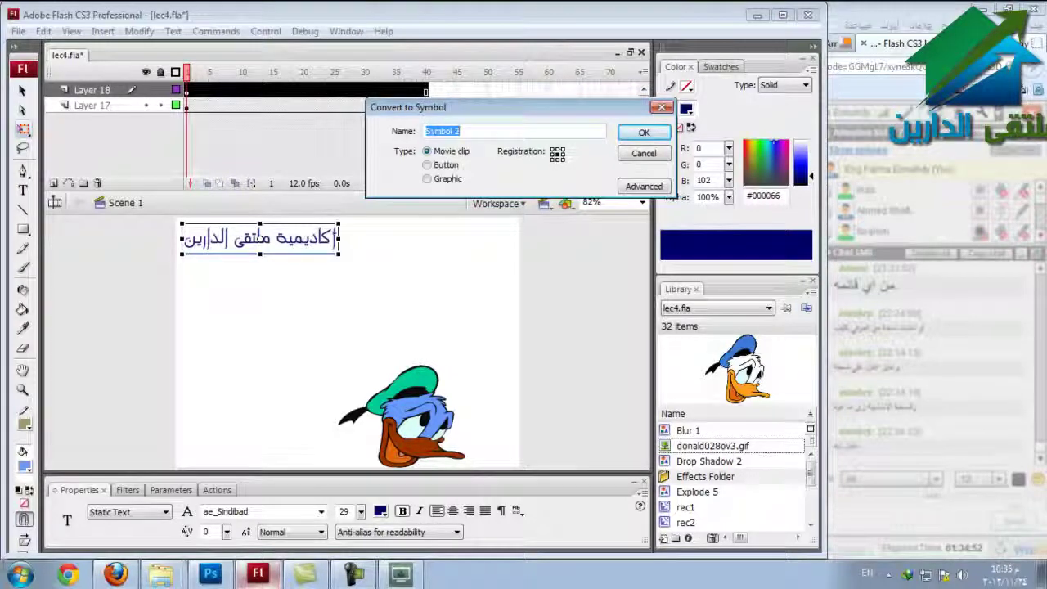
pyautogui.write('jf')
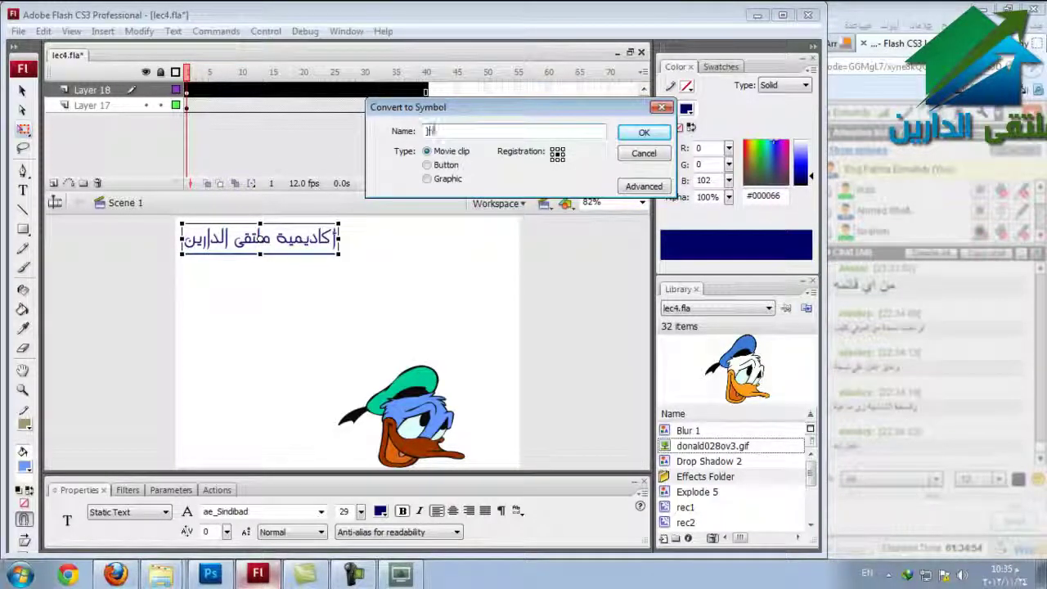
pyautogui.write('hvdk')
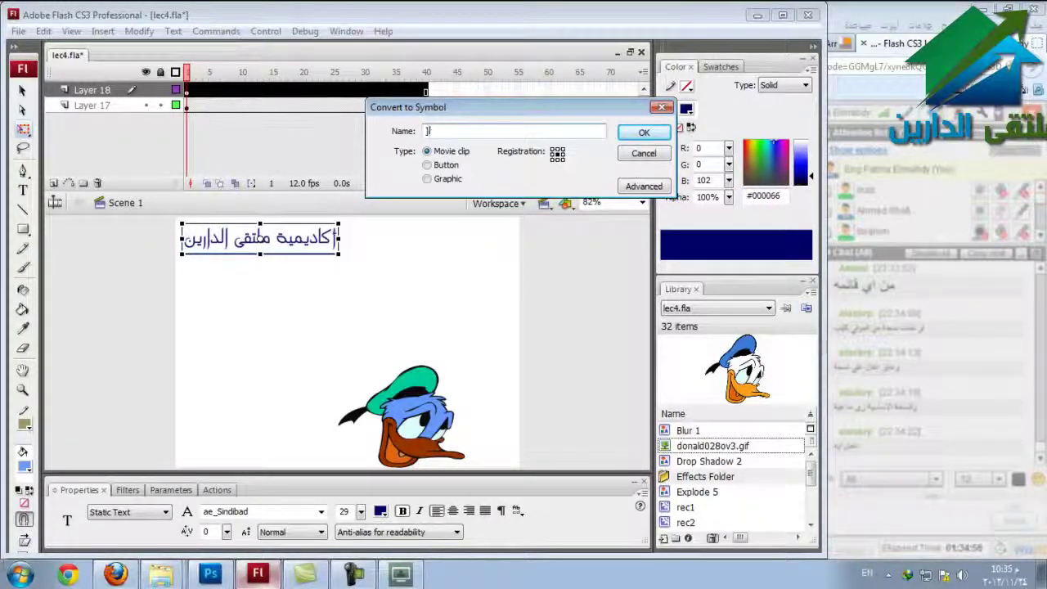
pyautogui.hotkey('alt', 'shift')
pyautogui.write('دارين١')
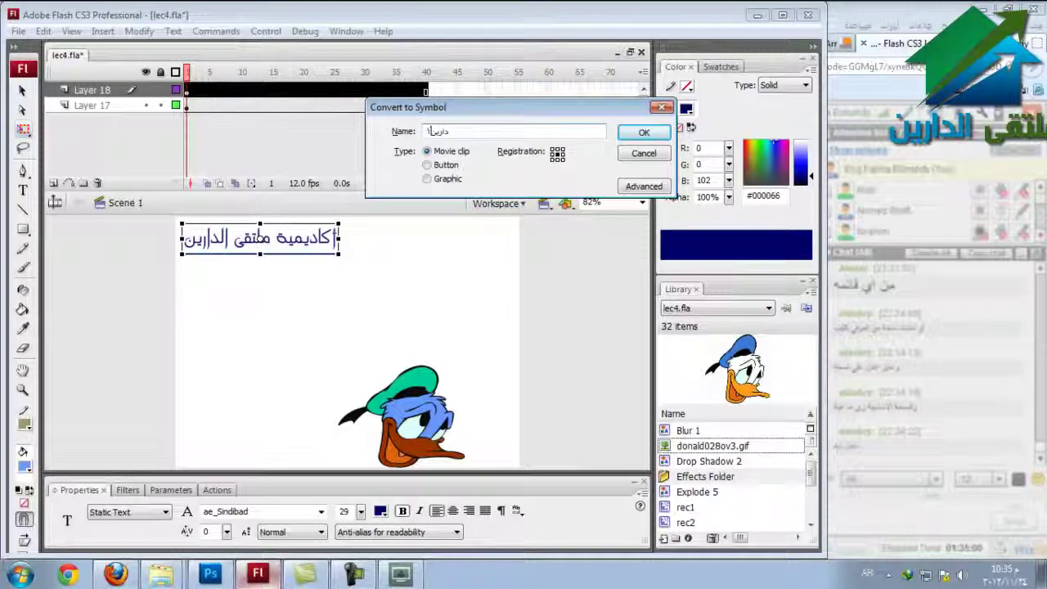
pyautogui.press('Return')
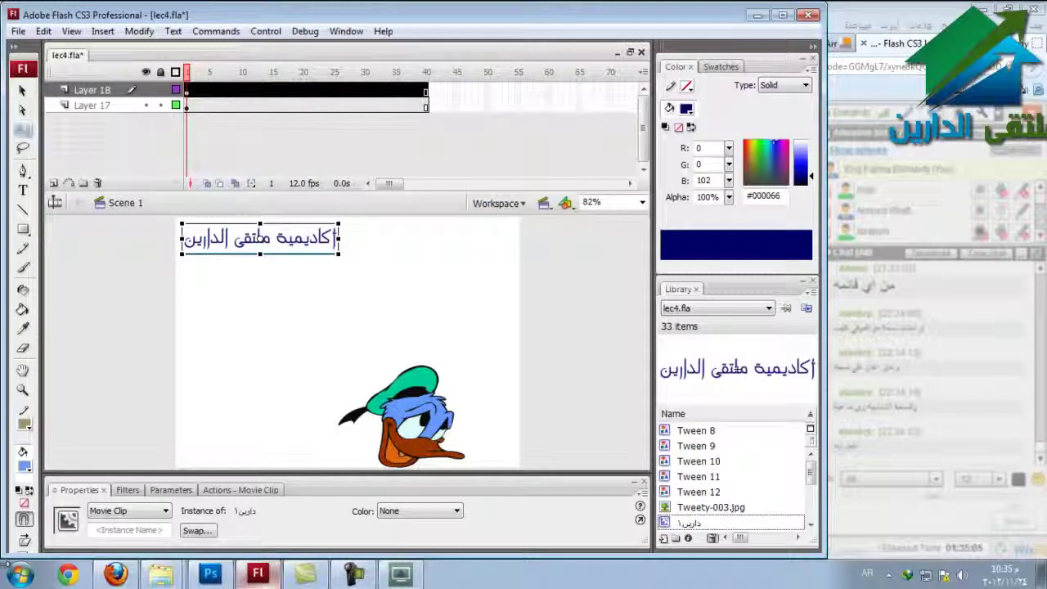
# Duplicate the Arabic text instance on Layer 18 directly below the original and select the copy.
pyautogui.press('v')
pyautogui.click(260, 311)
pyautogui.click(260, 238)
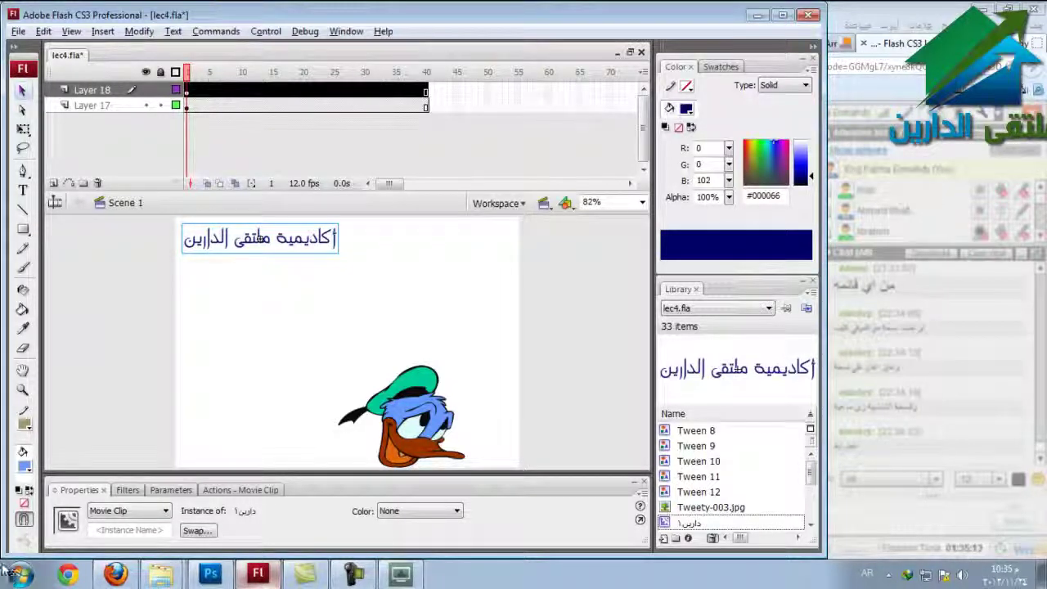
pyautogui.moveTo(259, 238); pyautogui.dragTo(260, 272)
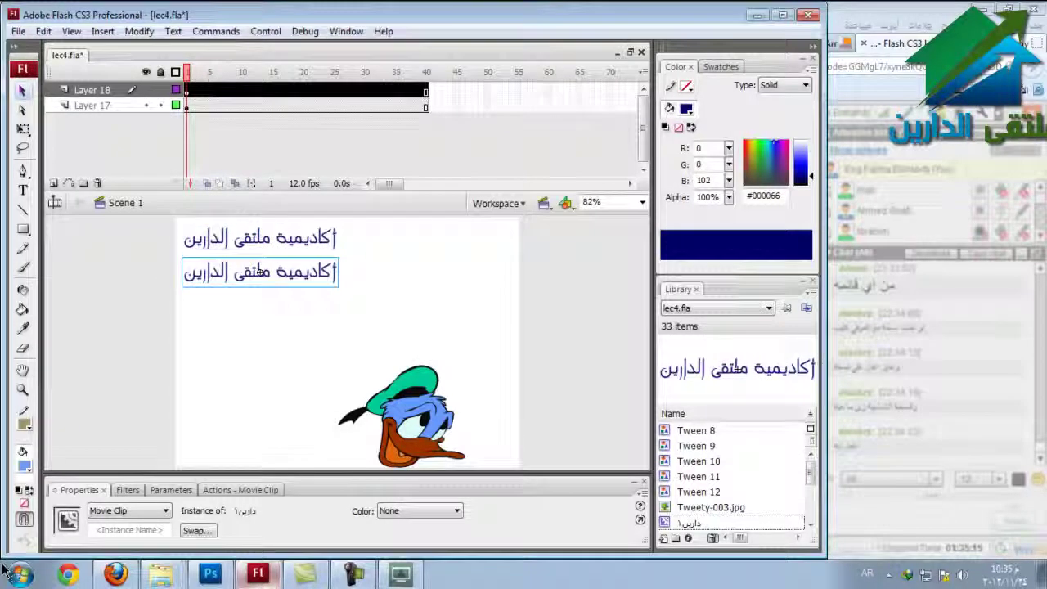
pyautogui.doubleClick(259, 271)
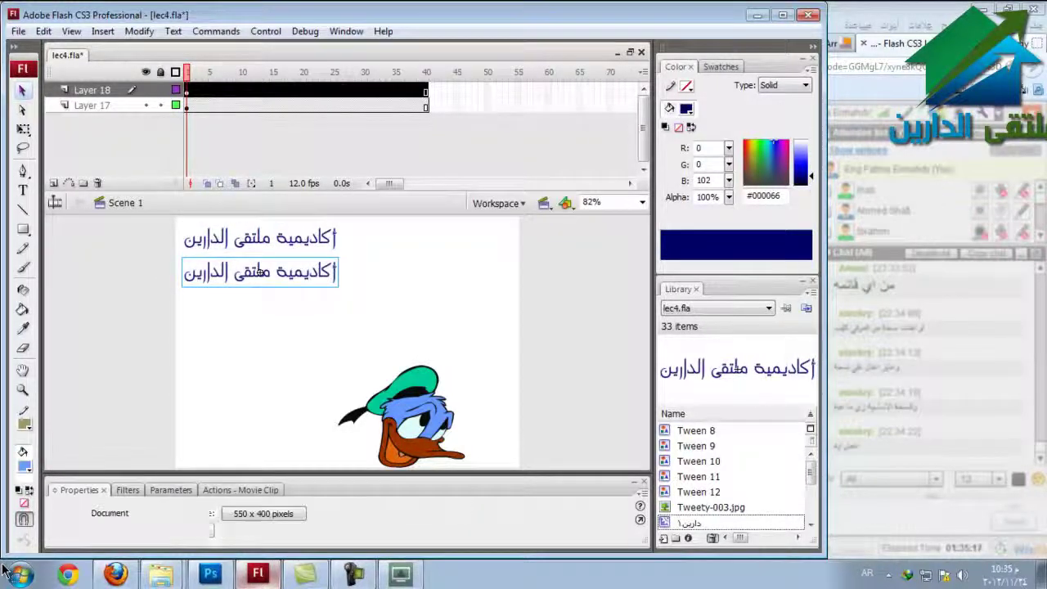
pyautogui.click(259, 270)
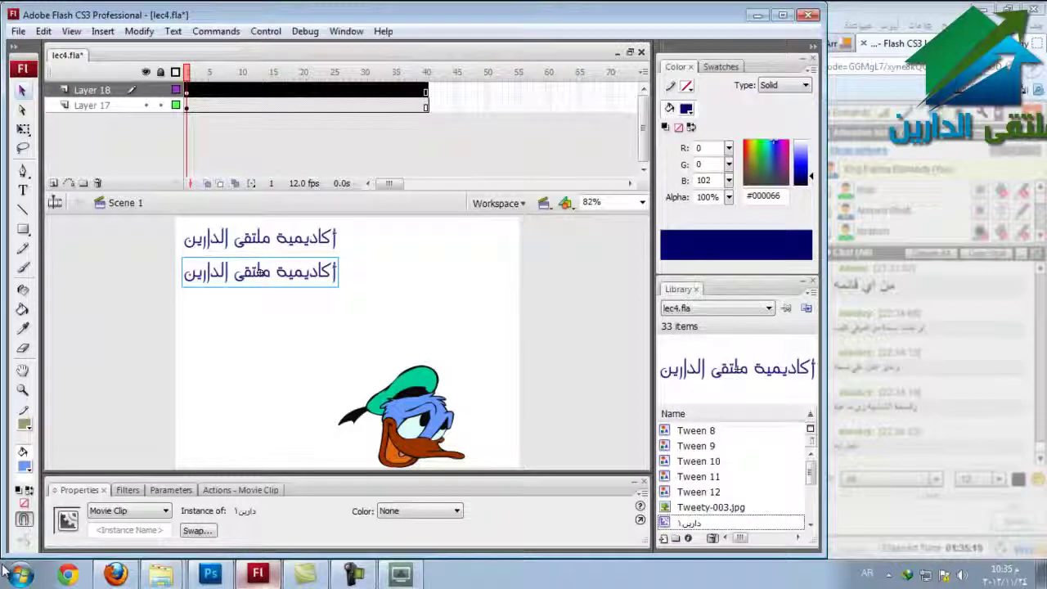
# Try stretching the lower text copy horizontally with Free Transform, and undo the stretch.
pyautogui.press('q')
pyautogui.moveTo(338, 271); pyautogui.dragTo(392, 271)
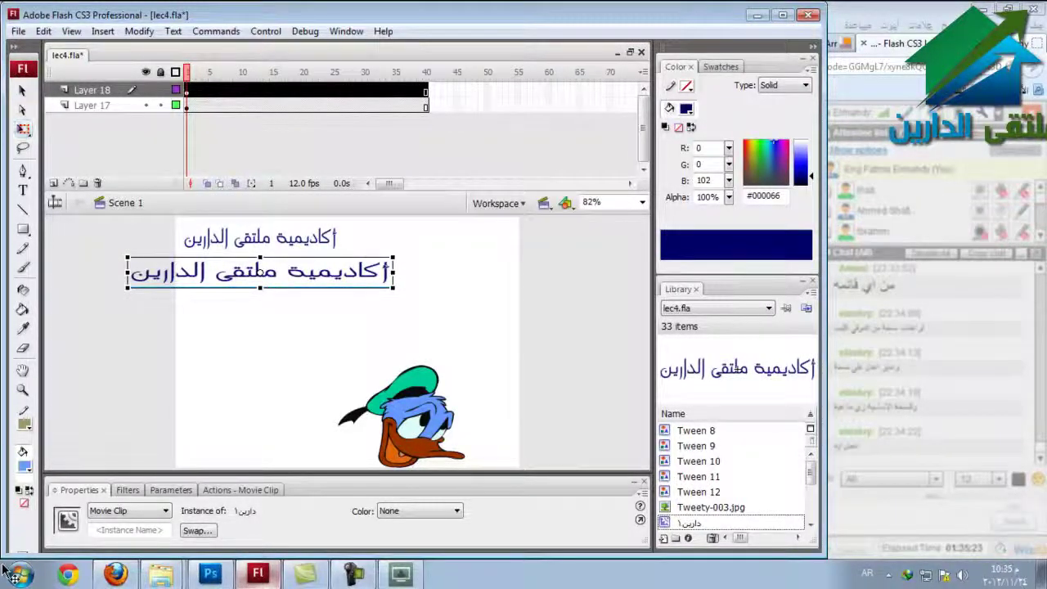
pyautogui.hotkey('ctrl', 'z')
pyautogui.press('v')
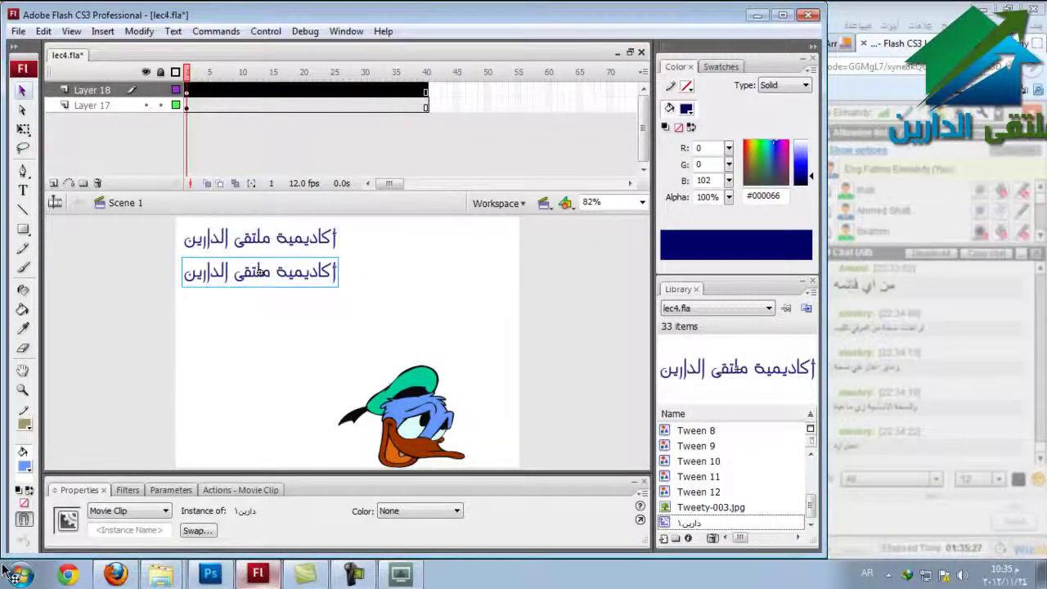
# Open the lower text copy's symbol for editing and set its text colour to red #FF0000.
pyautogui.doubleClick(260, 270)
pyautogui.click(379, 511)
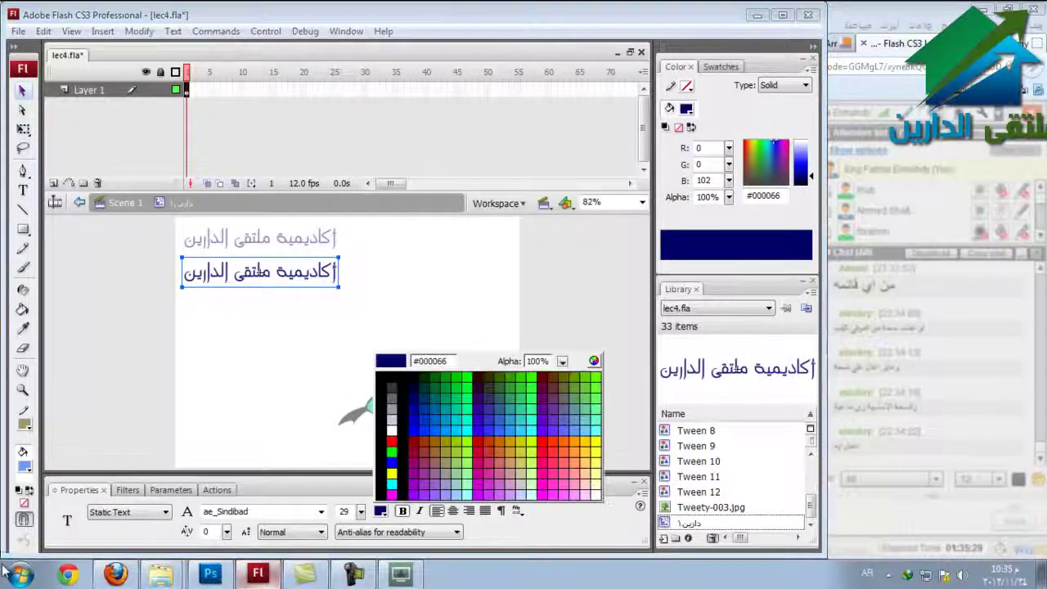
pyautogui.click(388, 442)
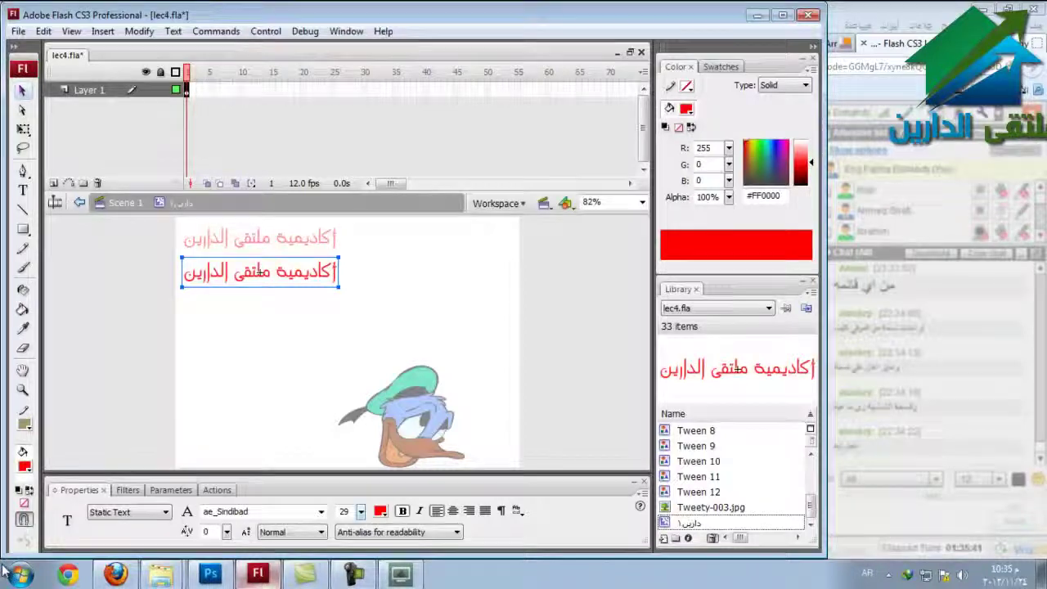
# Try a font size of 46 on the symbol's text, undo it, and return to Scene 1.
pyautogui.moveTo(361, 511); pyautogui.dragTo(361, 494)
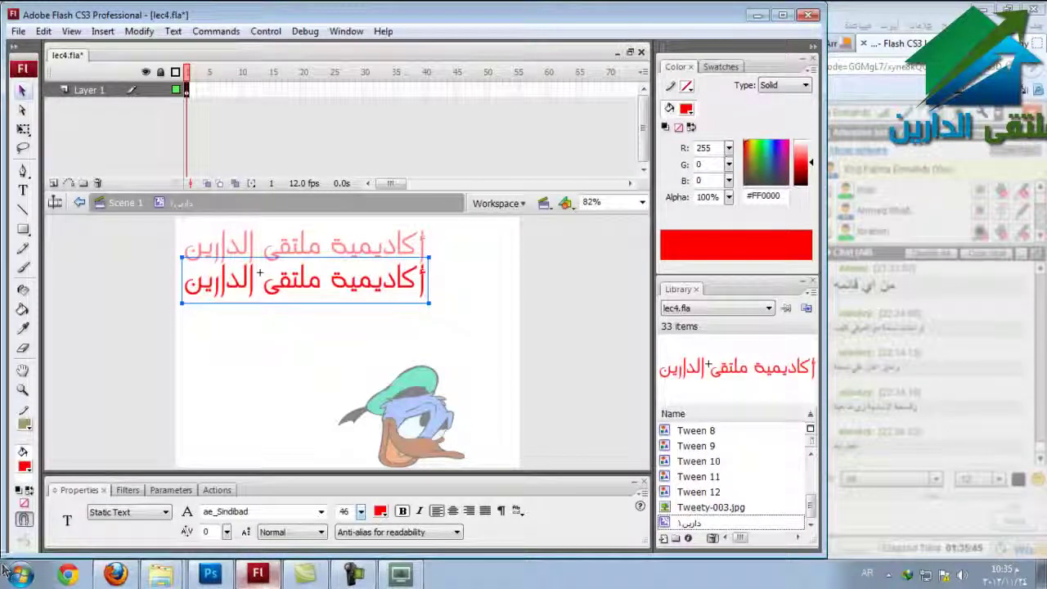
pyautogui.hotkey('ctrl', 'z')
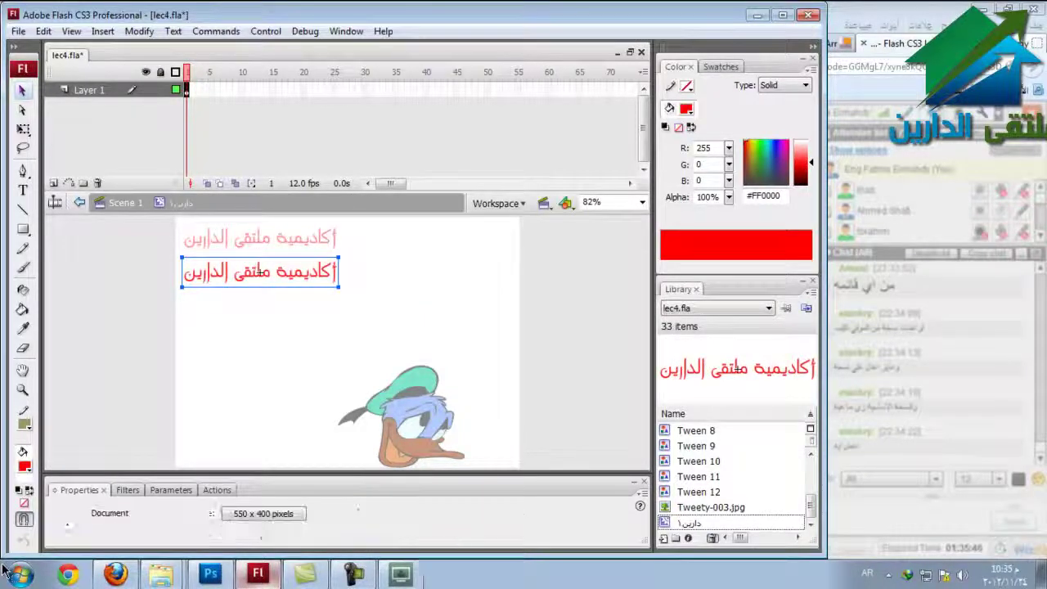
pyautogui.hotkey('ctrl', 'e')
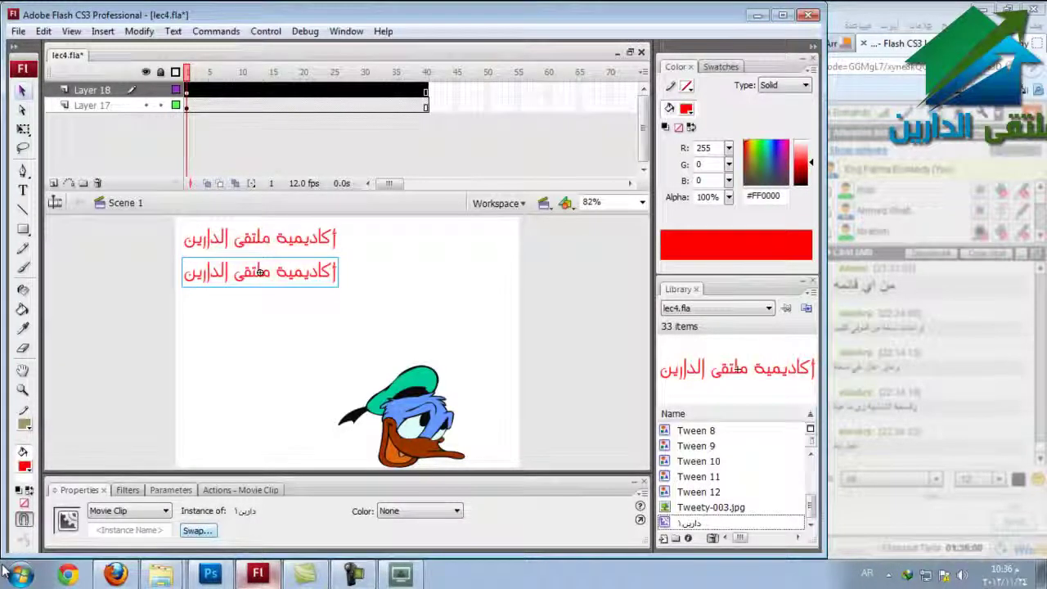
# Duplicate the symbol دارين١ as دارين٢ through Swap Symbol and assign the new symbol to the lower text copy.
pyautogui.click(198, 530)
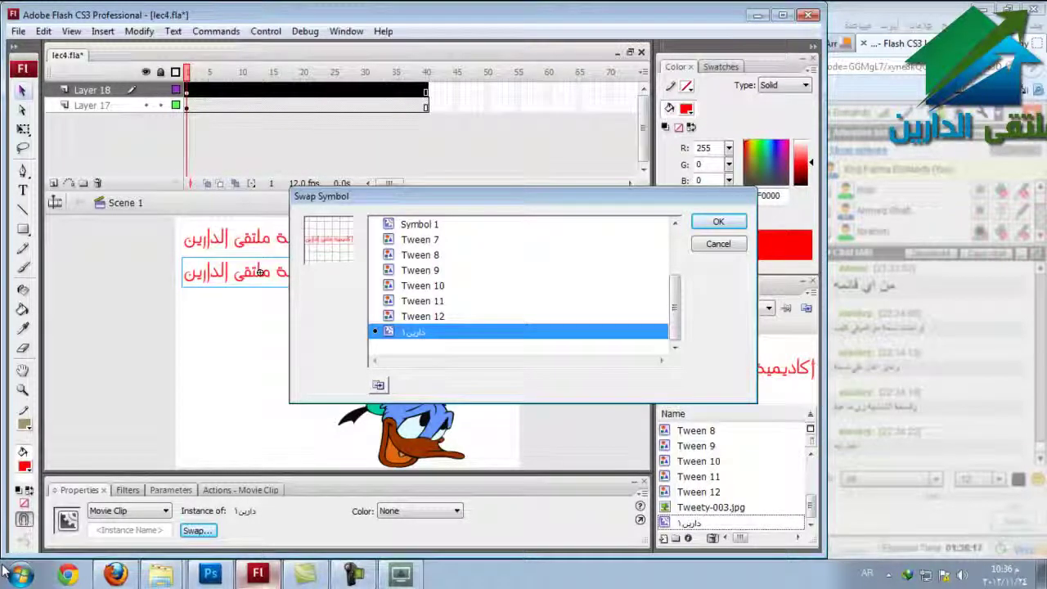
pyautogui.click(378, 385)
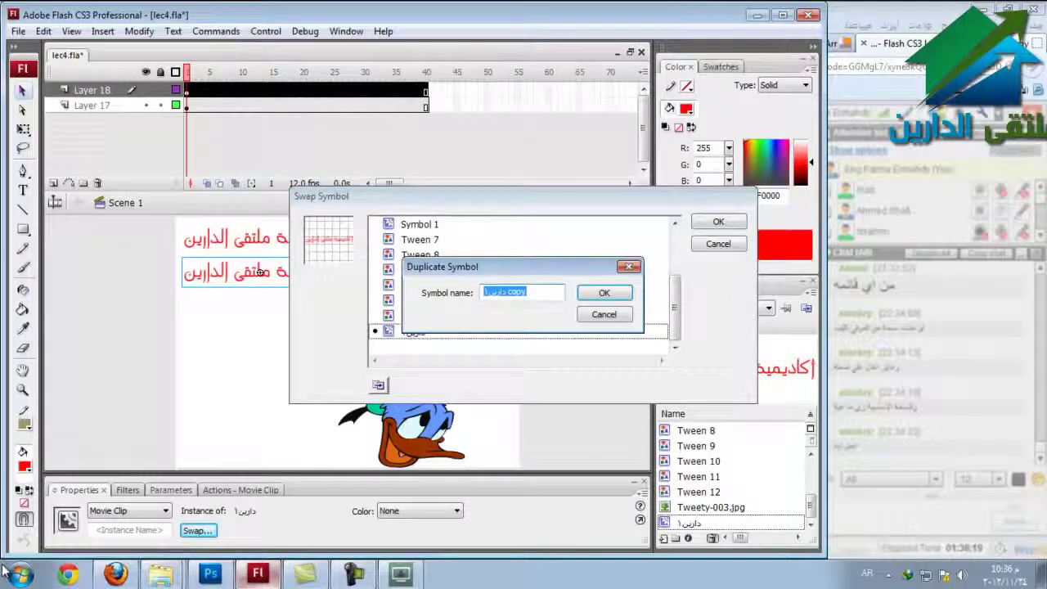
pyautogui.write('د')
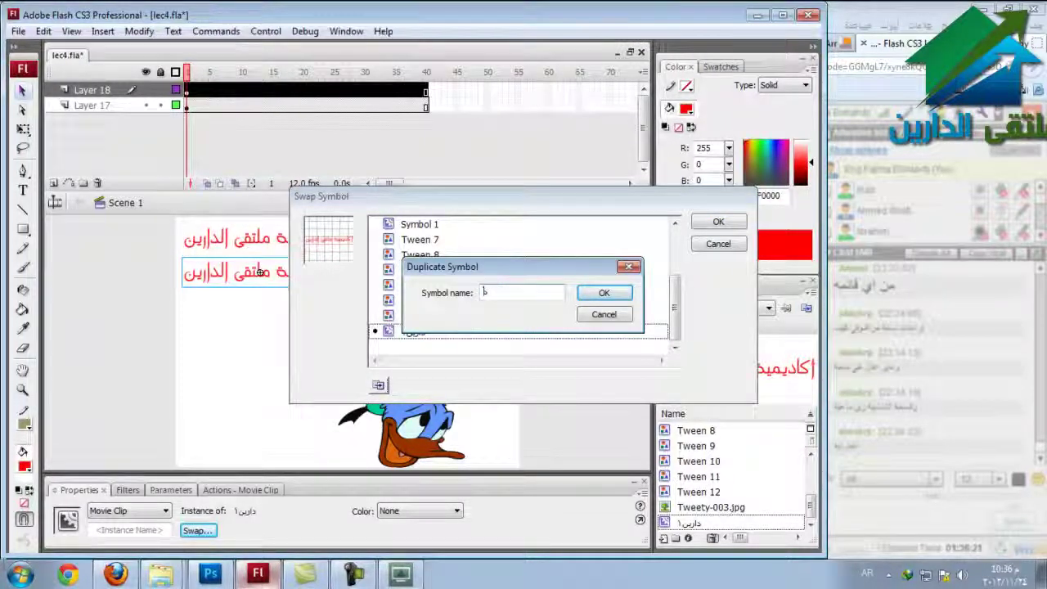
pyautogui.write('اري')
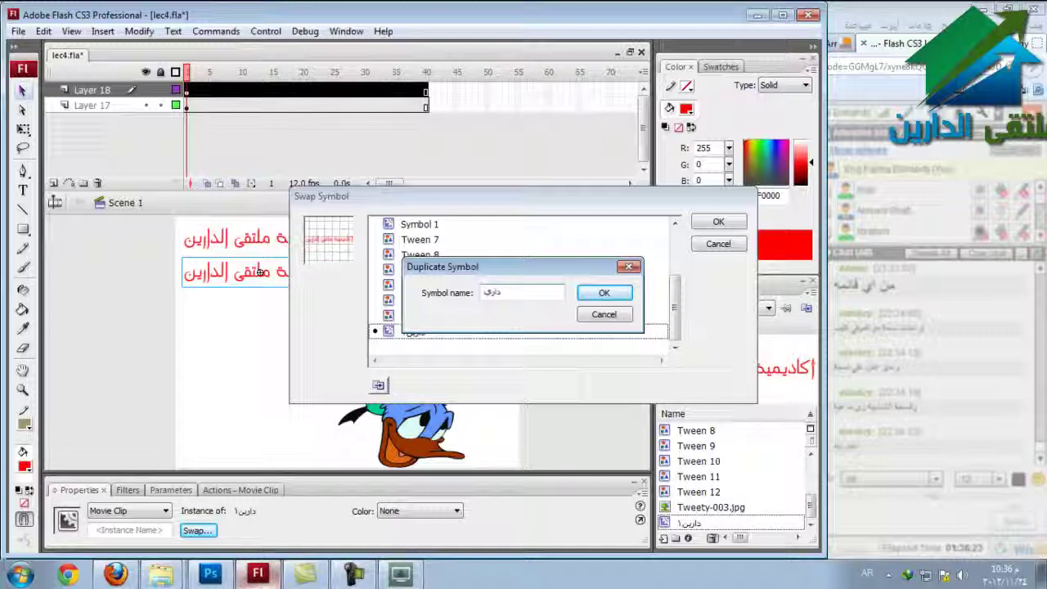
pyautogui.write('ن٢')
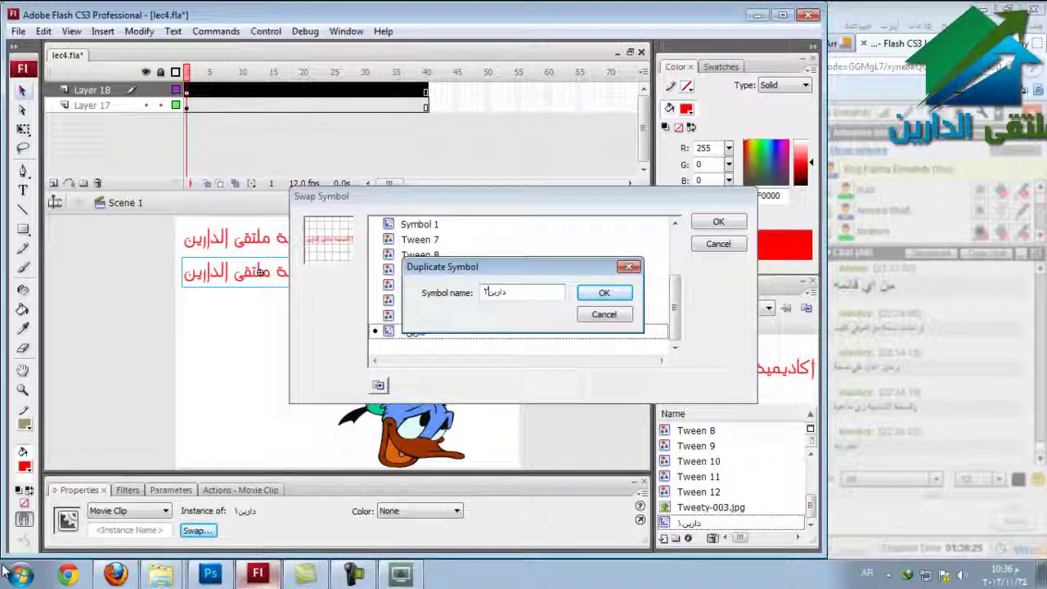
pyautogui.press('Return')
pyautogui.press('Return')
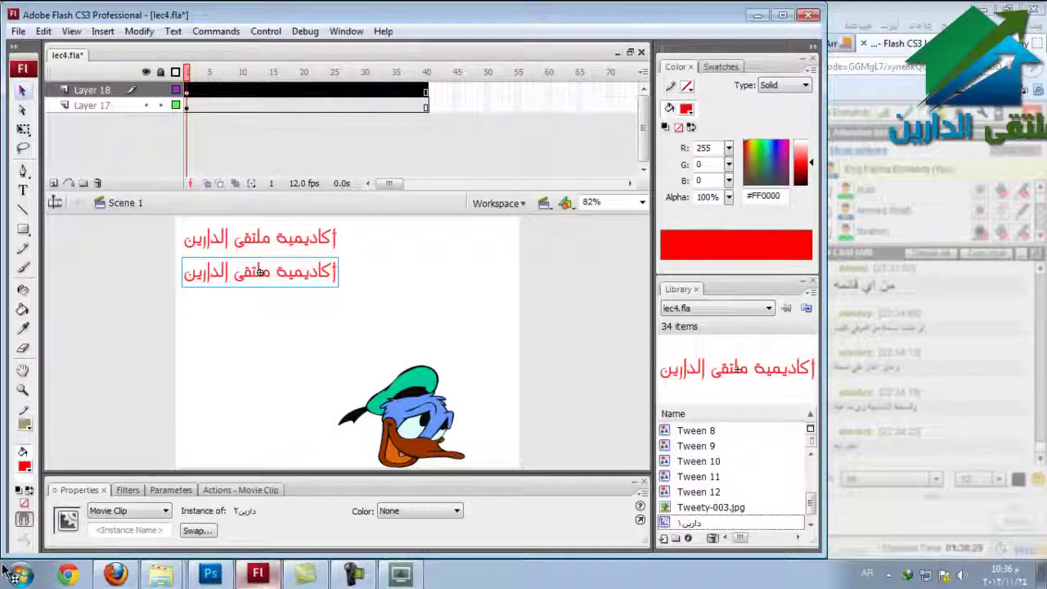
# Edit the lower copy's symbol دارين٢, set its text to colour #000033 and font size 55, and return to Scene 1.
pyautogui.click(260, 238)
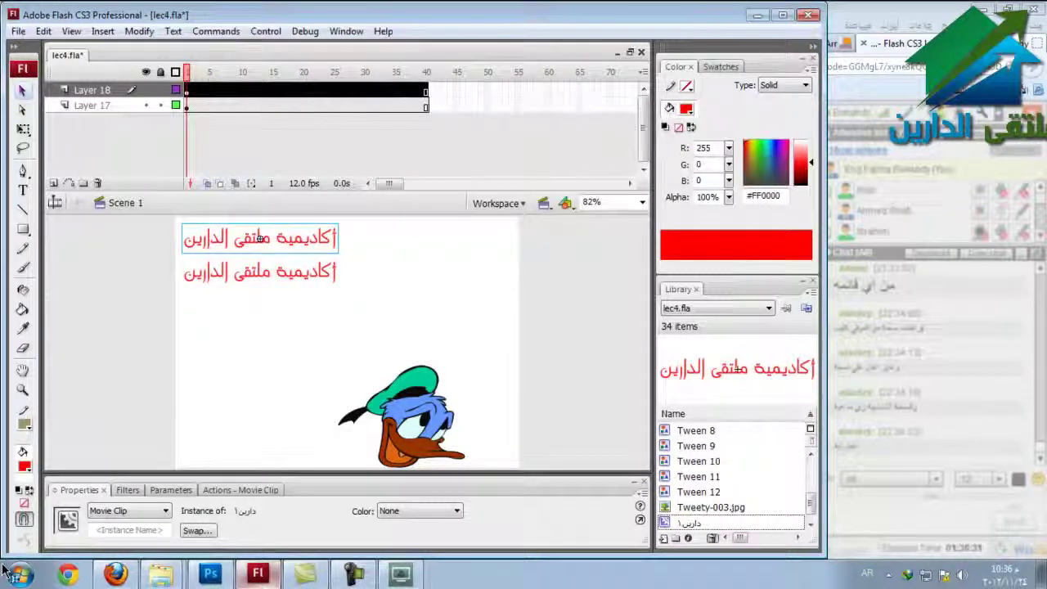
pyautogui.press('Tab')
pyautogui.doubleClick(260, 271)
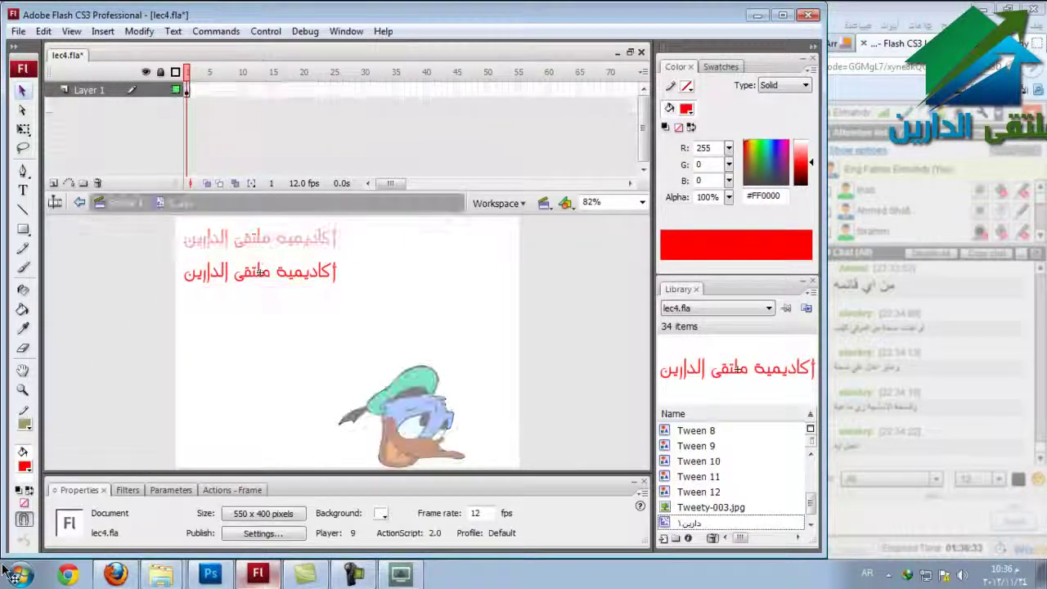
pyautogui.click(260, 272)
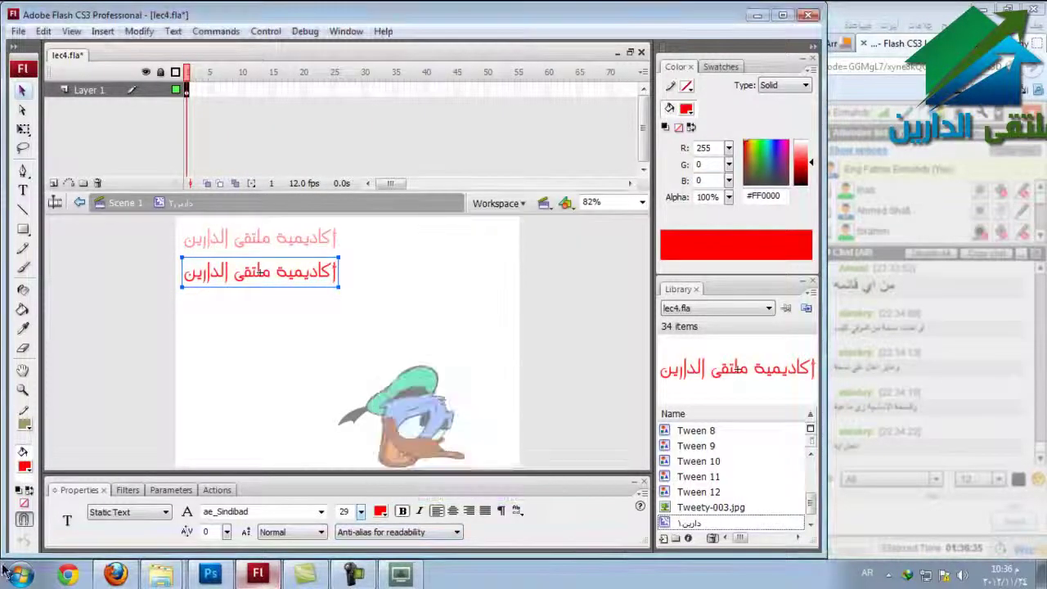
pyautogui.click(381, 511)
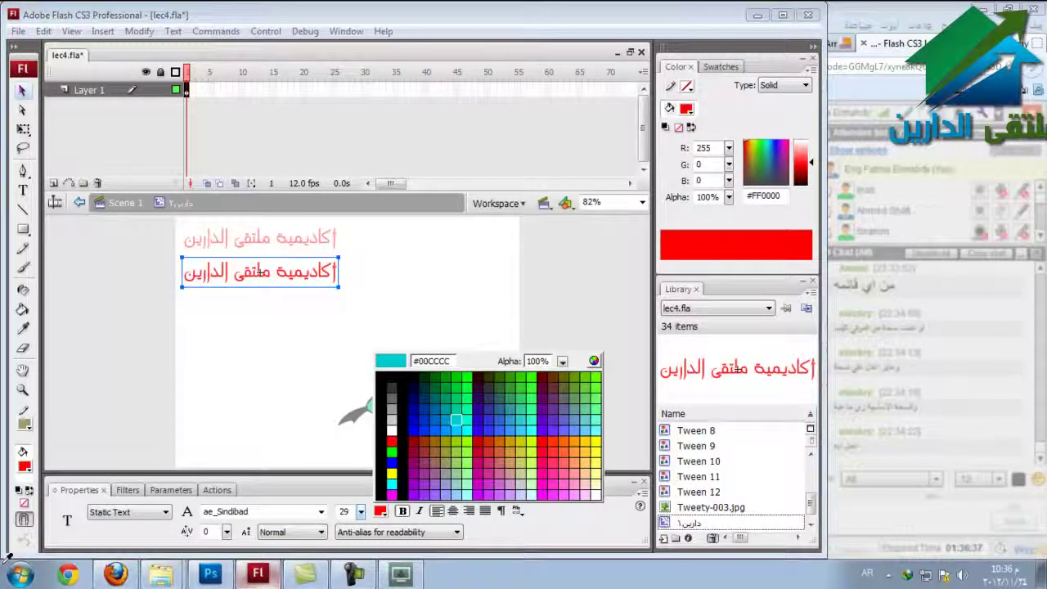
pyautogui.click(413, 387)
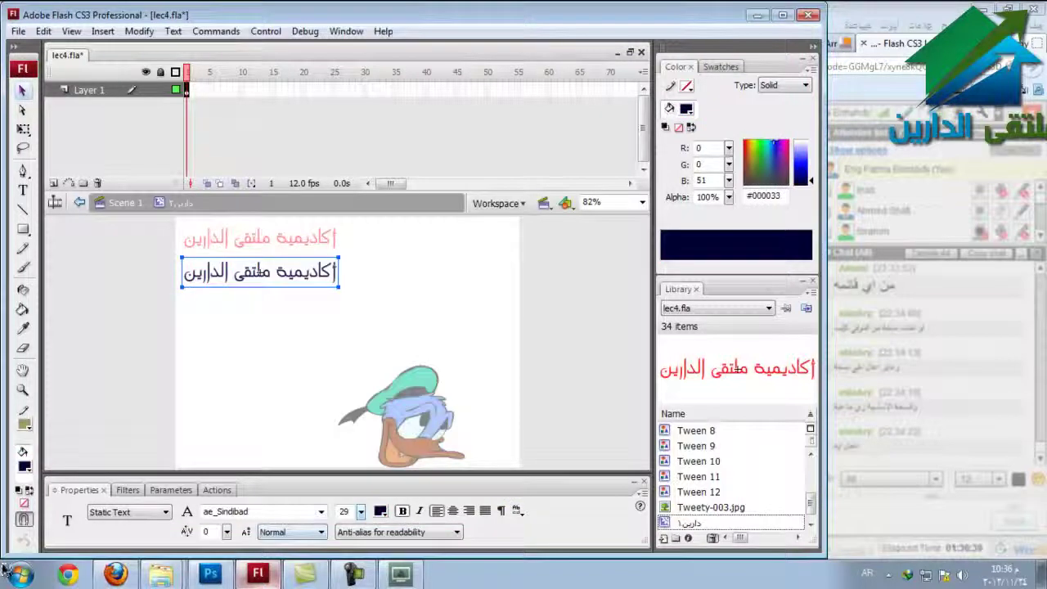
pyautogui.moveTo(361, 511); pyautogui.dragTo(361, 488)
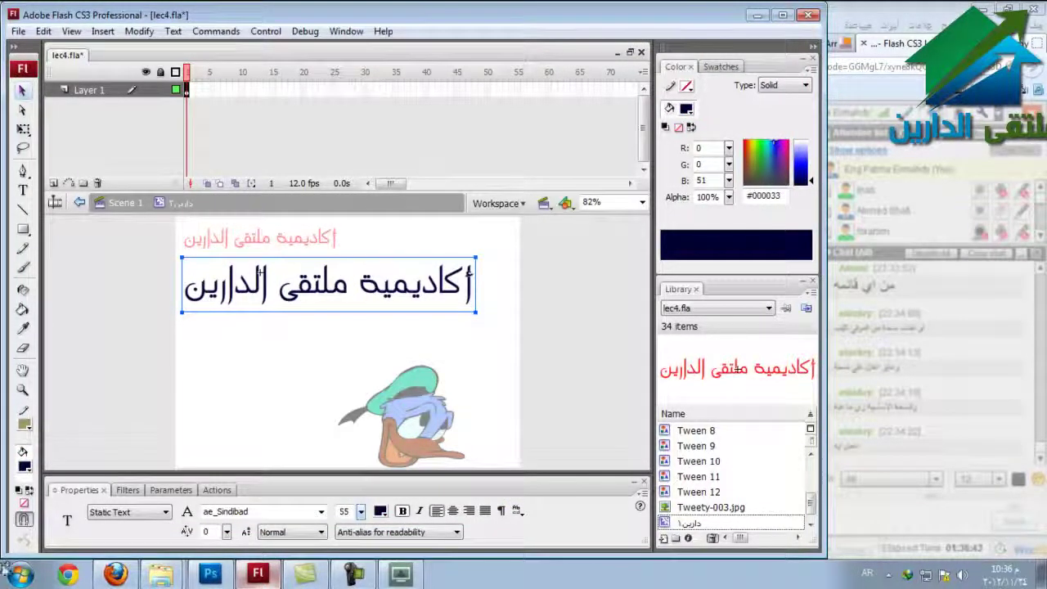
pyautogui.hotkey('ctrl', 'e')
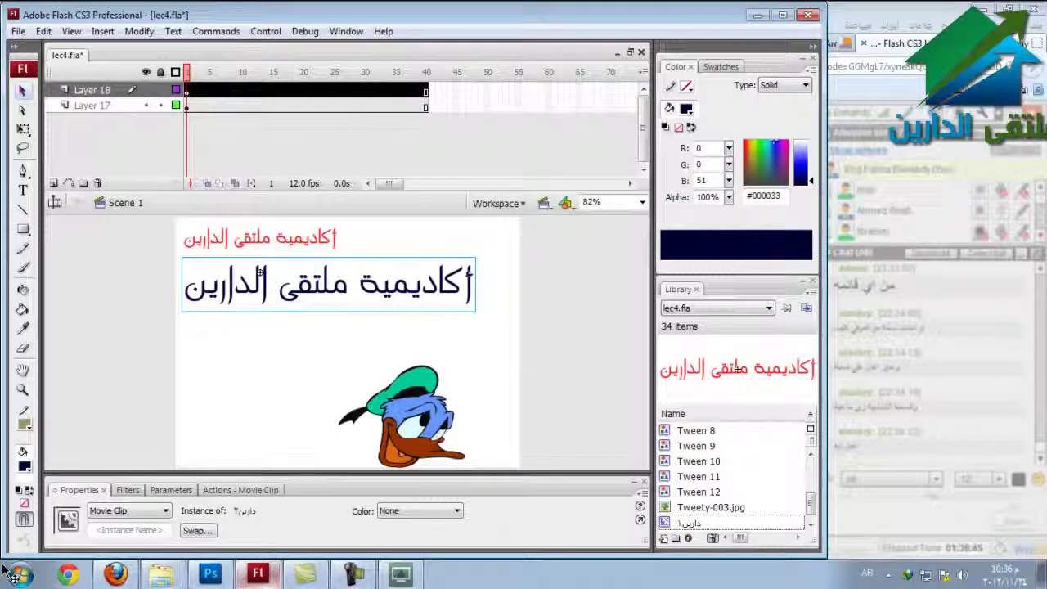
# Compare the symbols of the two text instances and review the Duplicate Symbol option in Swap Symbol without changing anything.
pyautogui.click(260, 238)
pyautogui.click(260, 272)
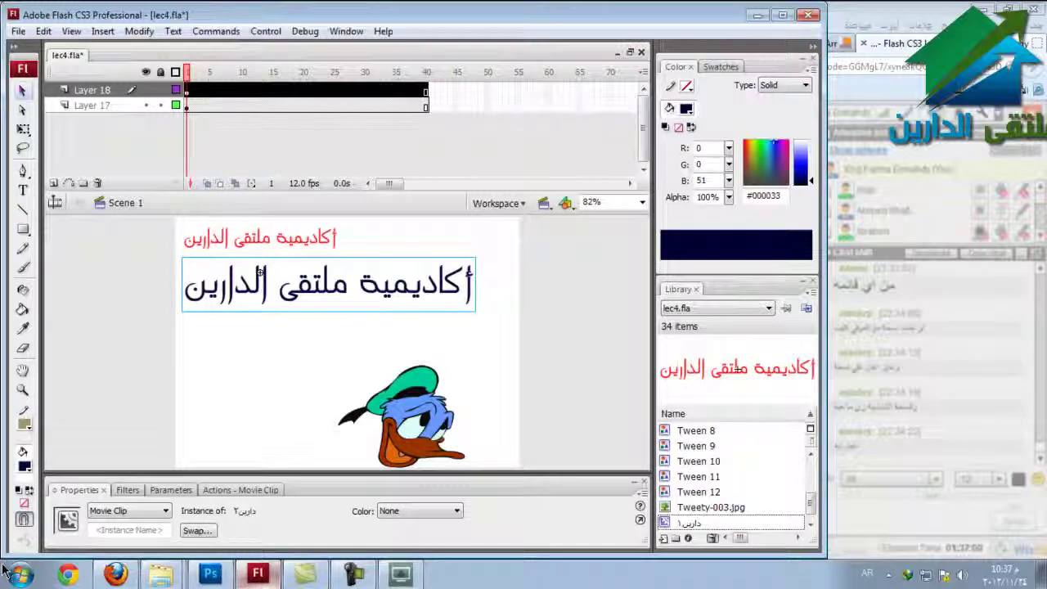
pyautogui.click(197, 530)
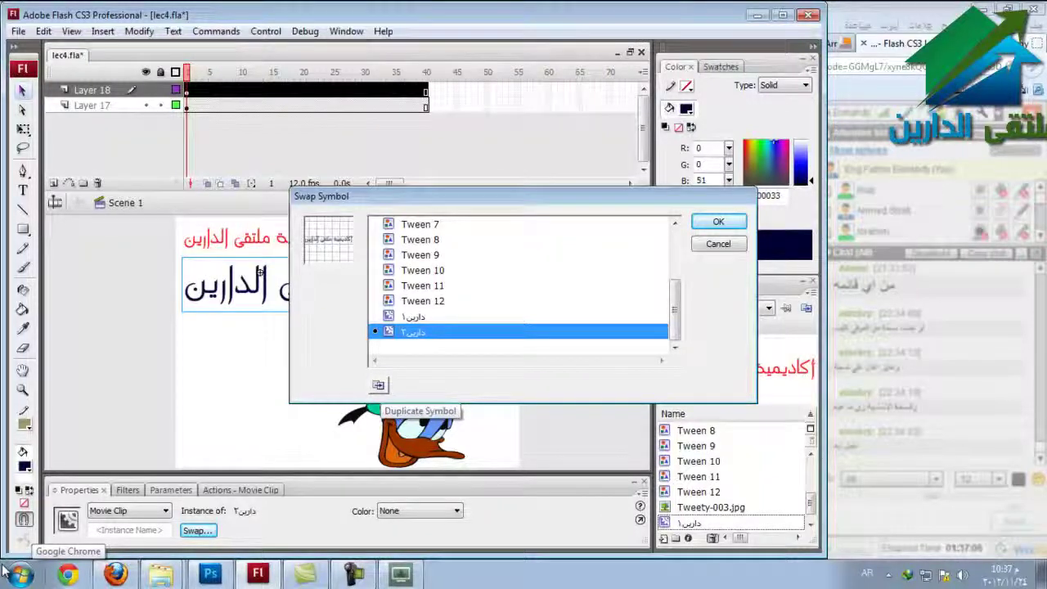
pyautogui.press('Return')
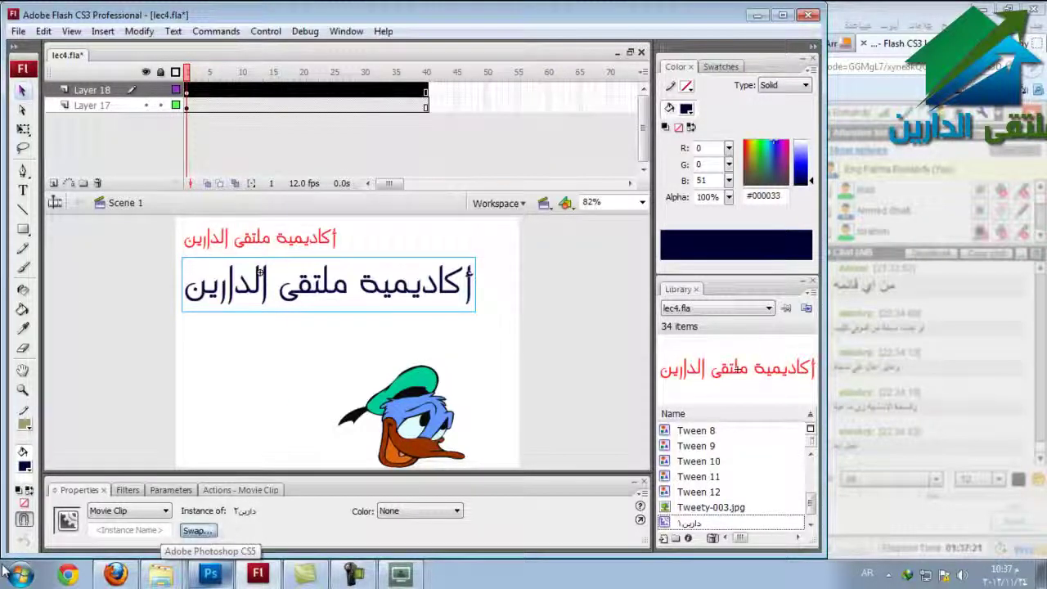
pyautogui.click(197, 530)
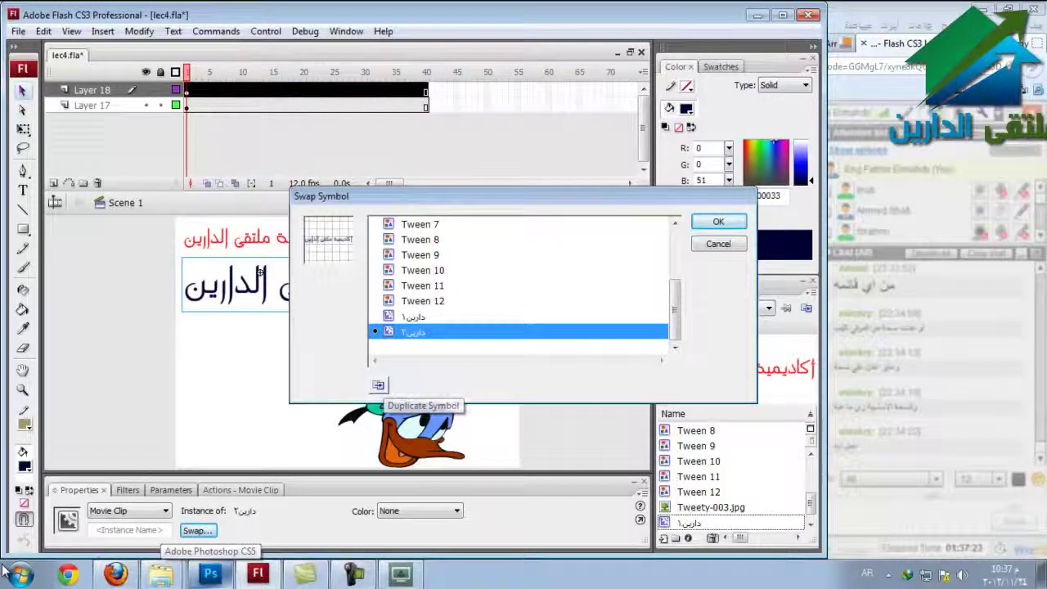
pyautogui.click(718, 243)
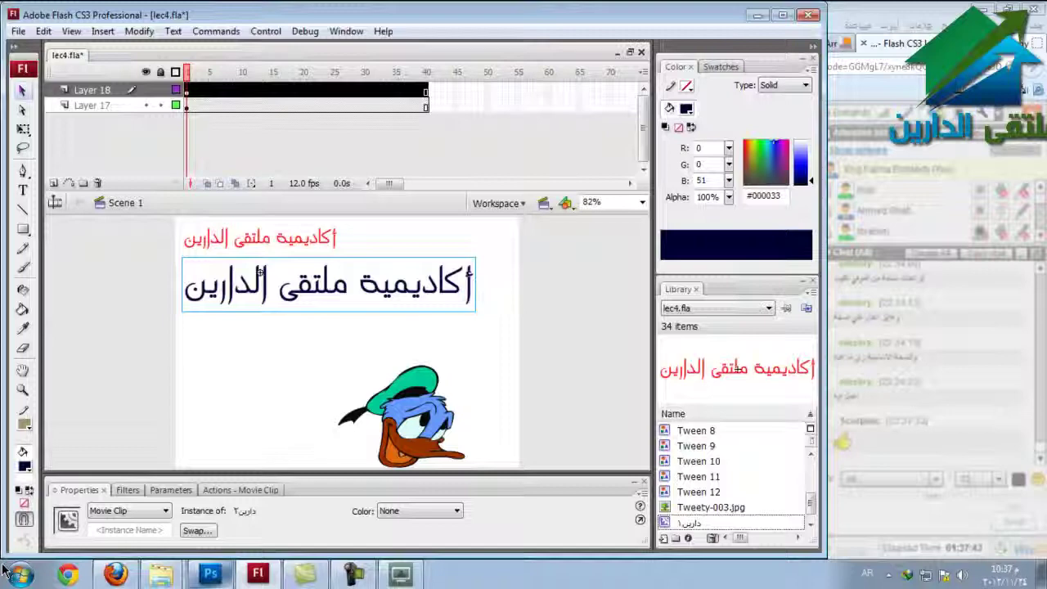
pyautogui.press('q')
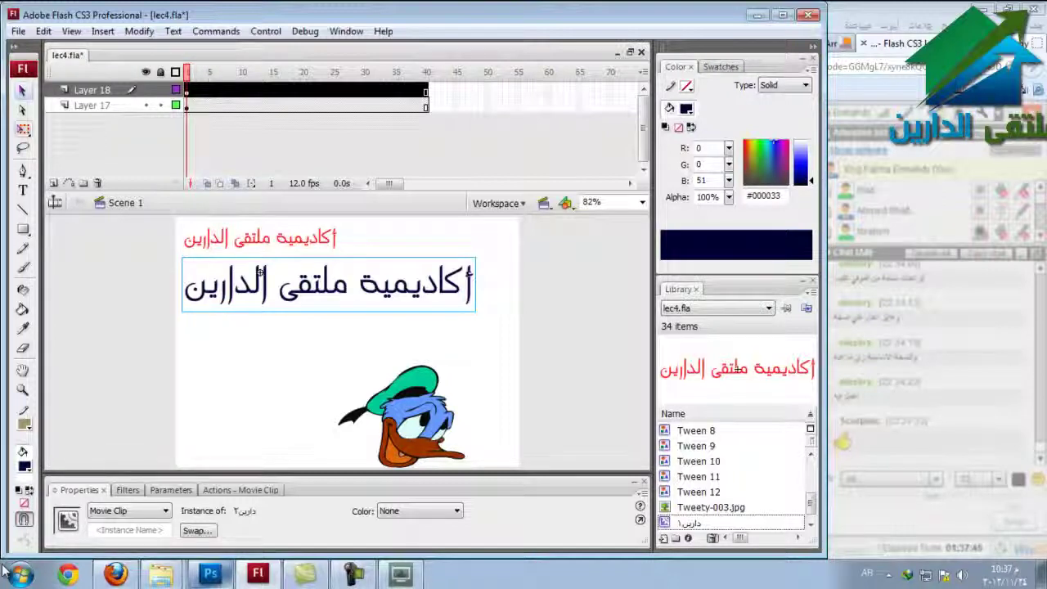
pyautogui.hotkey('ctrl', 'shift', 'a')
pyautogui.click(328, 283)
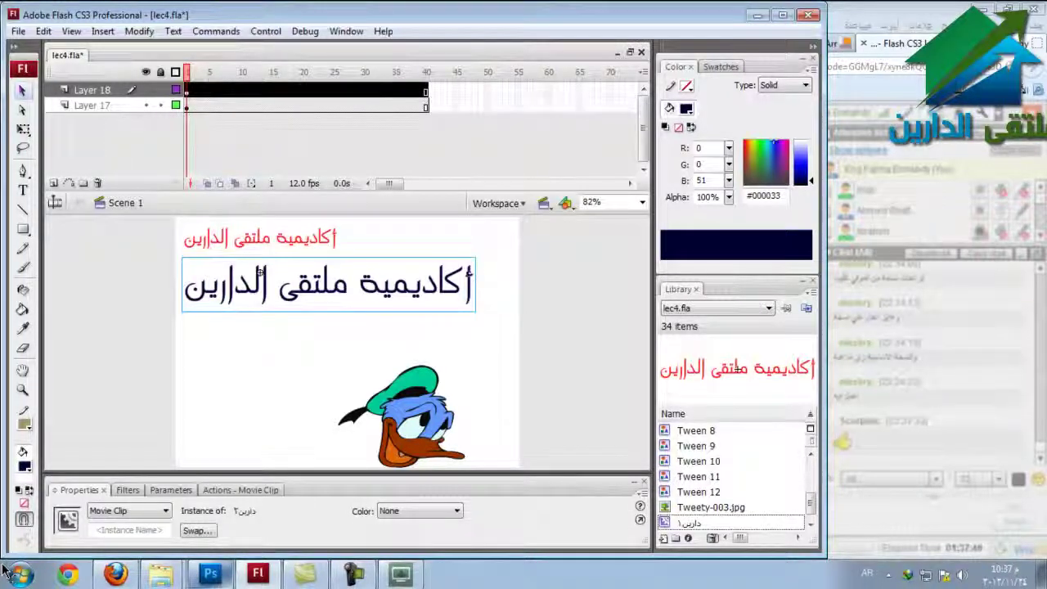
pyautogui.press('Escape')
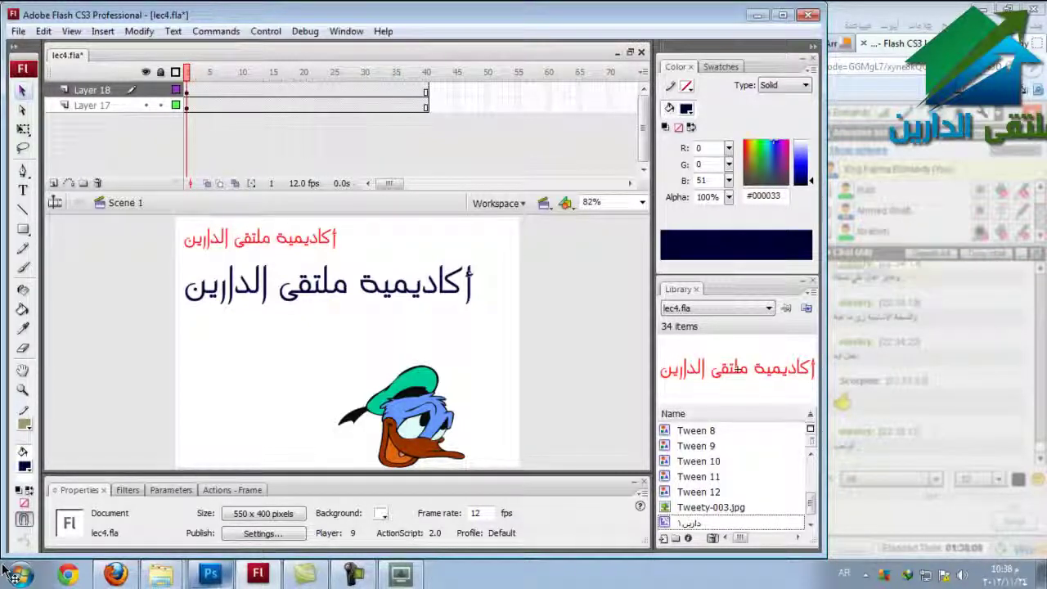
pyautogui.doubleClick(327, 283)
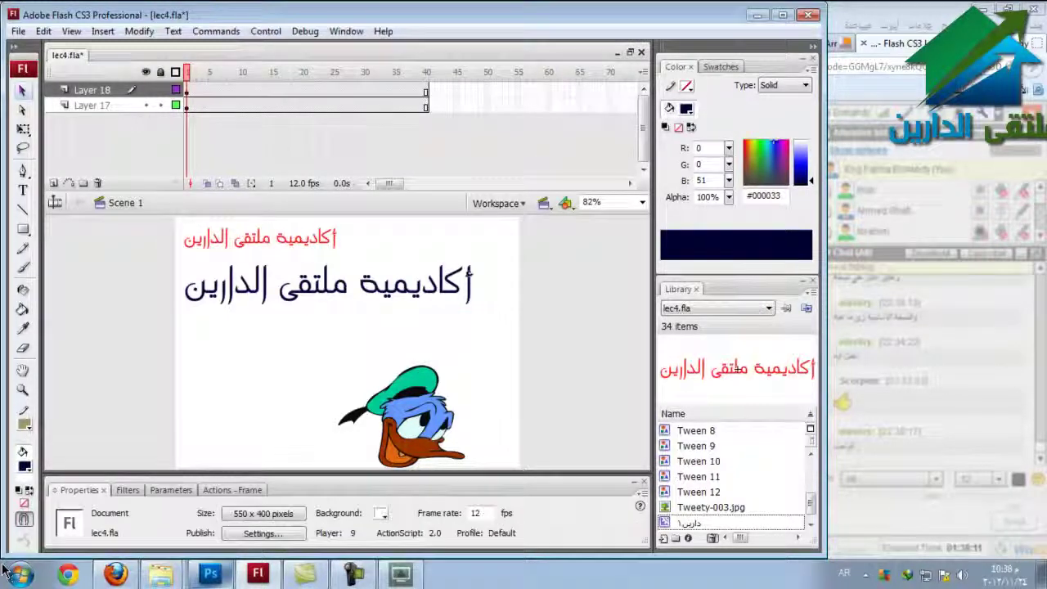